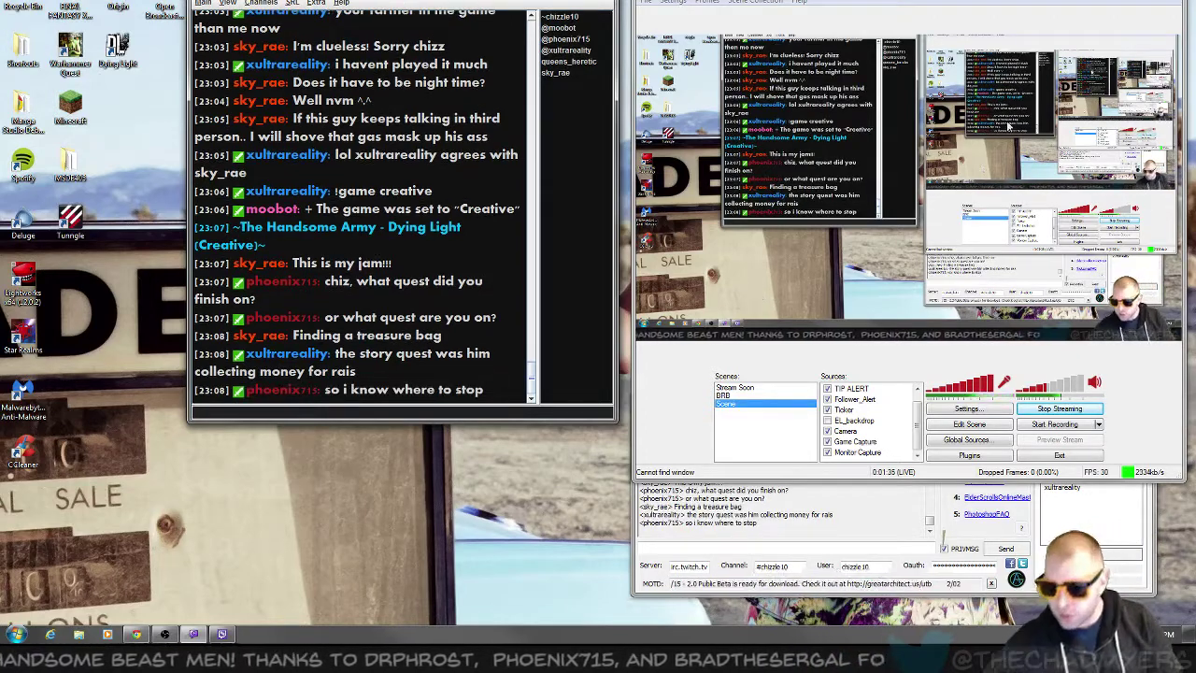
Step: Switch the Monitor Capture source to monitor 2 in its properties and accept the Aero notice
right_click(848, 454)
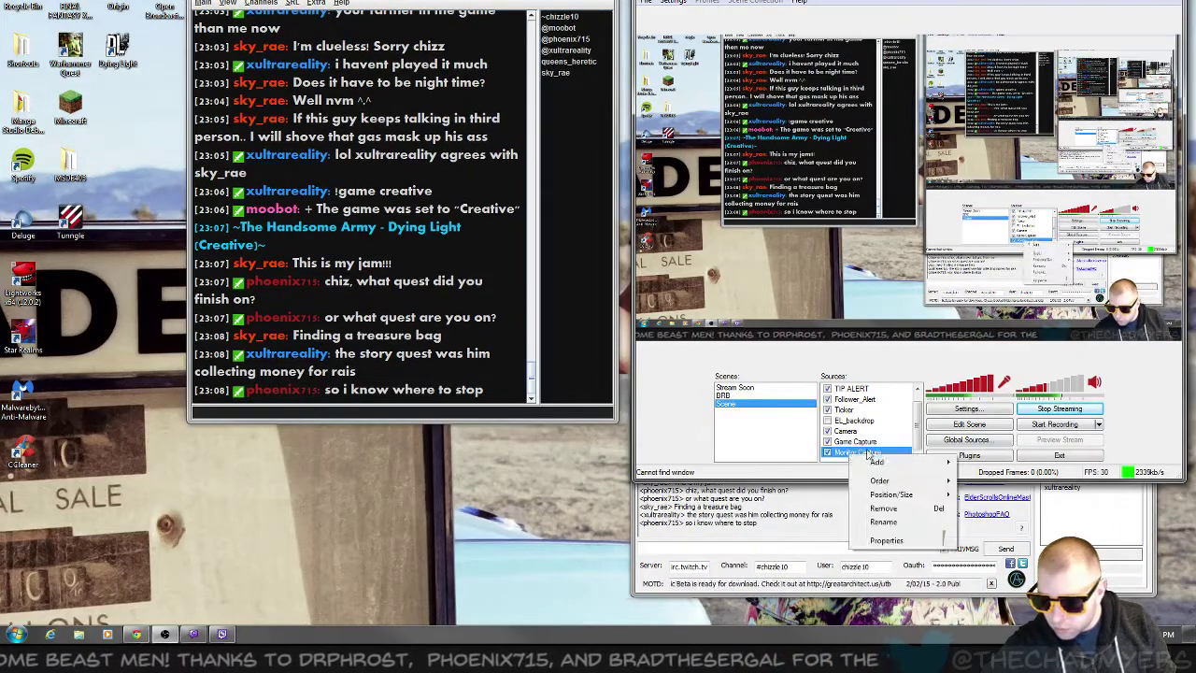
left_click(890, 539)
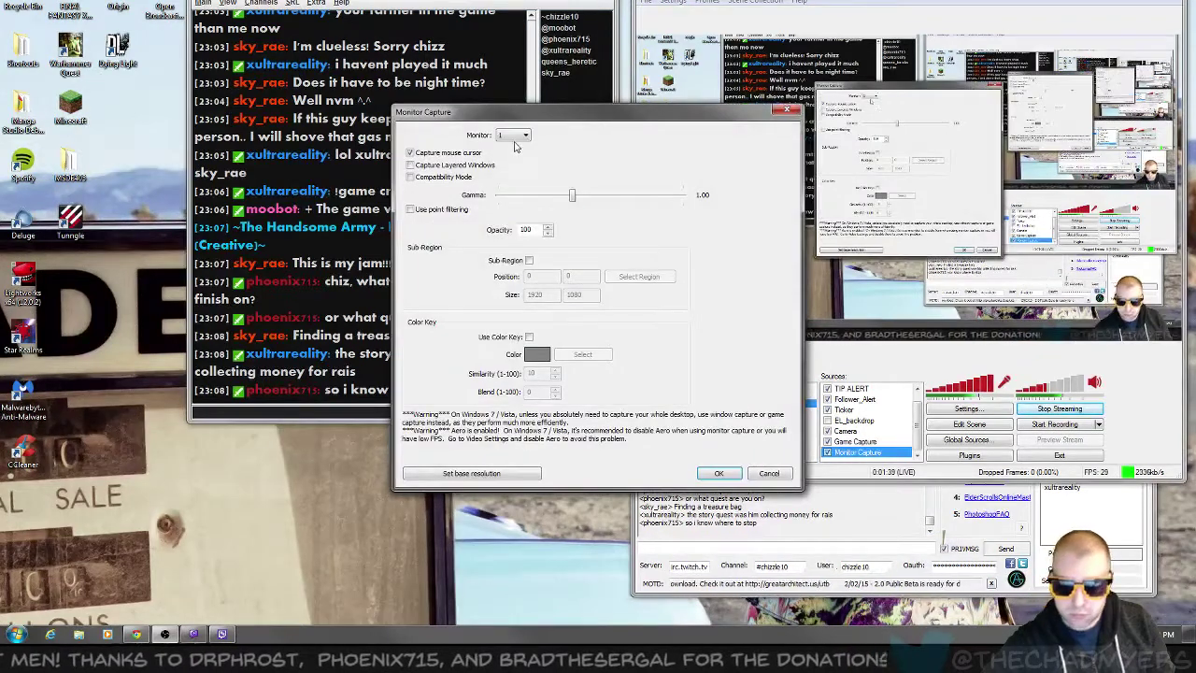
left_click(513, 135)
left_click(515, 154)
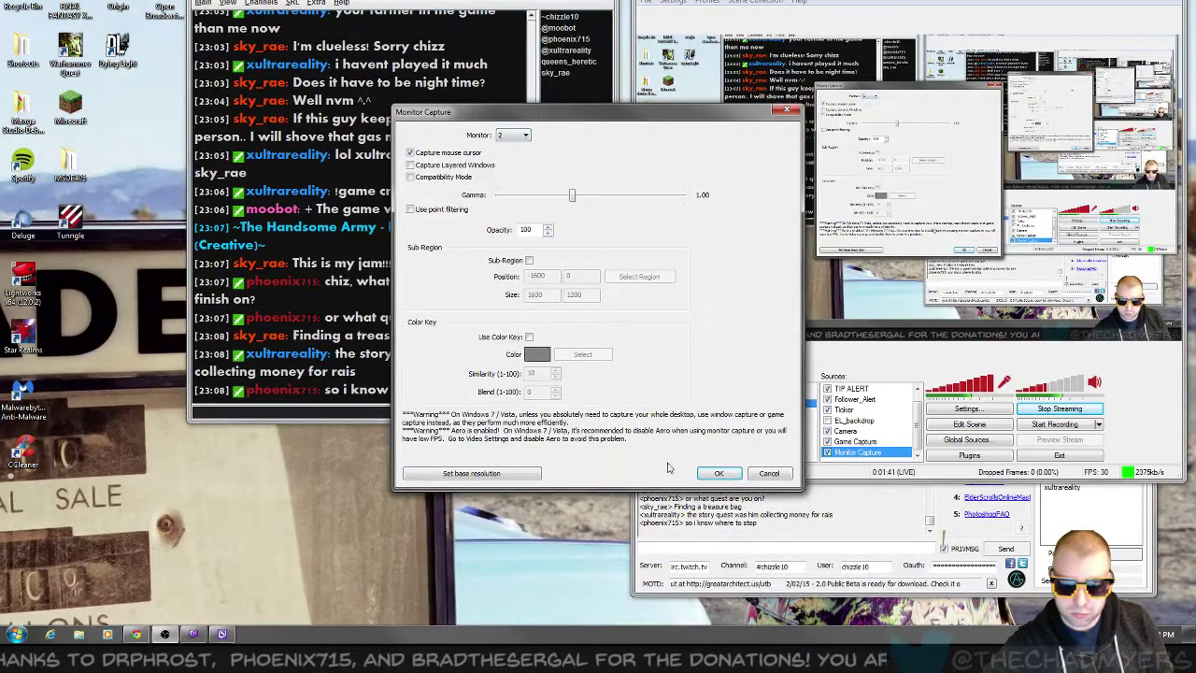
left_click(718, 473)
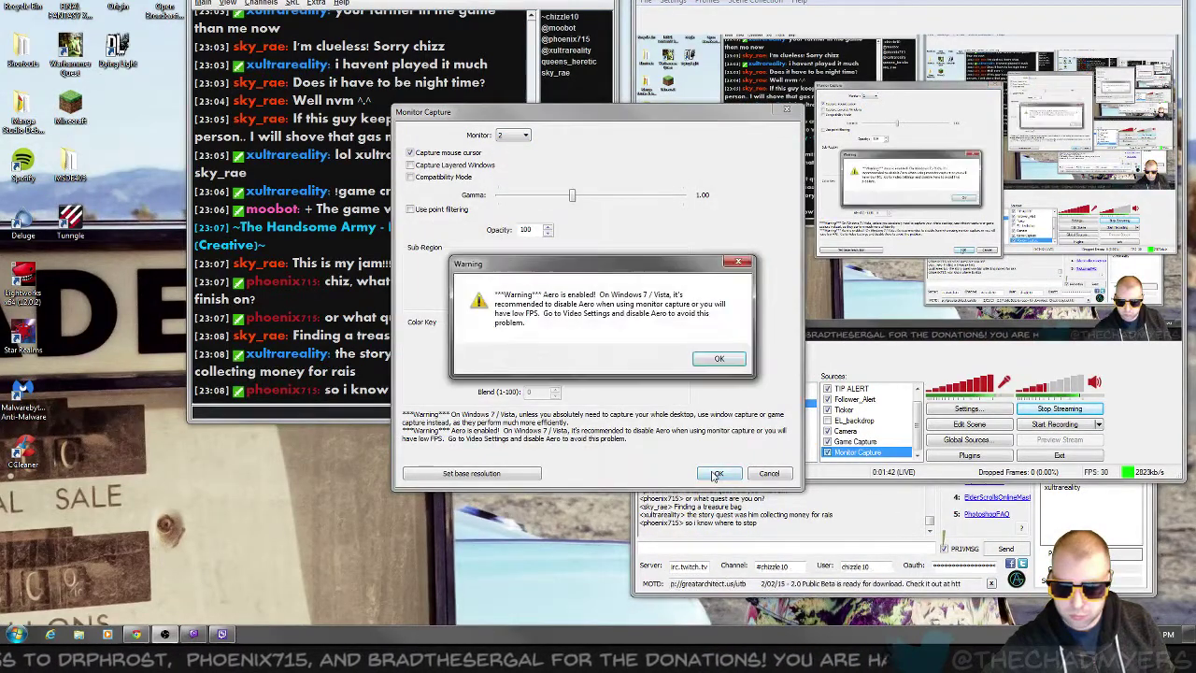
left_click(718, 360)
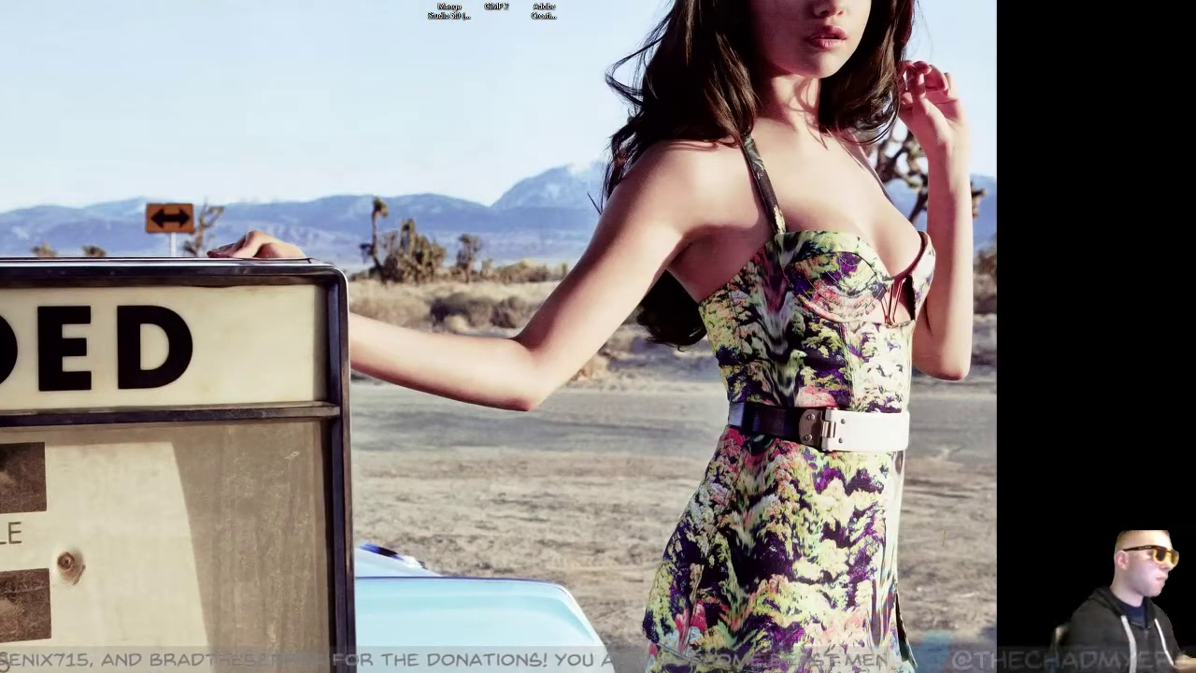
Step: Launch Manga Studio and open the recent file NAVY COMIC CHARACTERS.psd
left_click(450, 15)
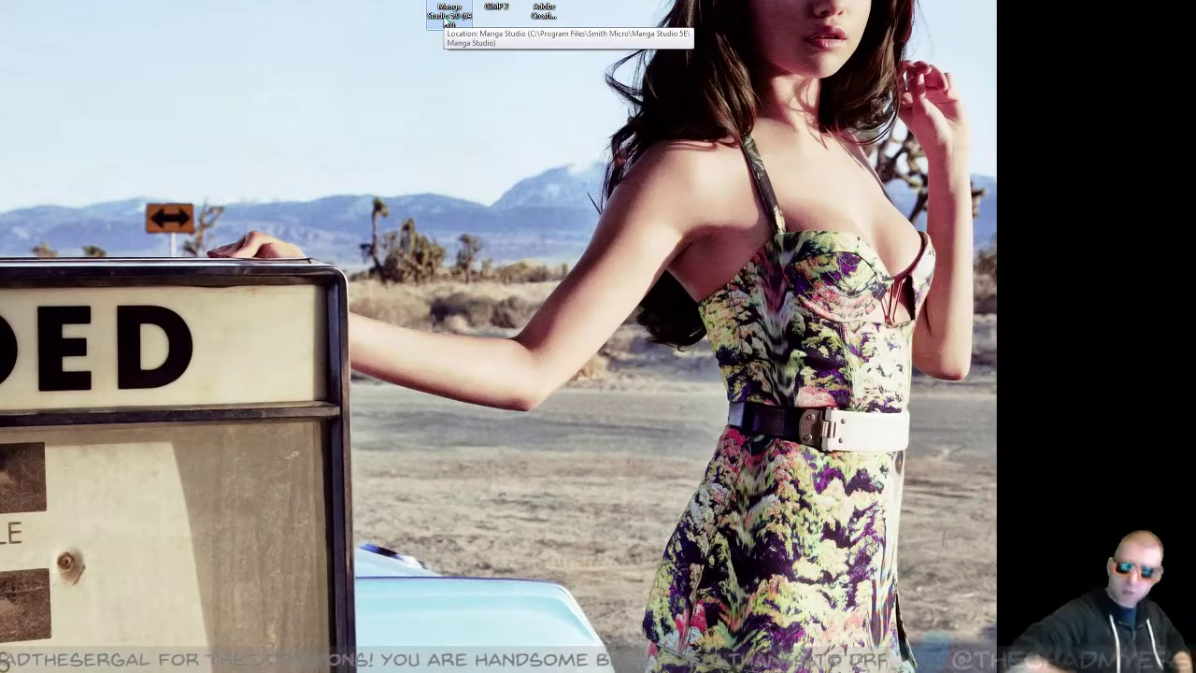
double_click(446, 17)
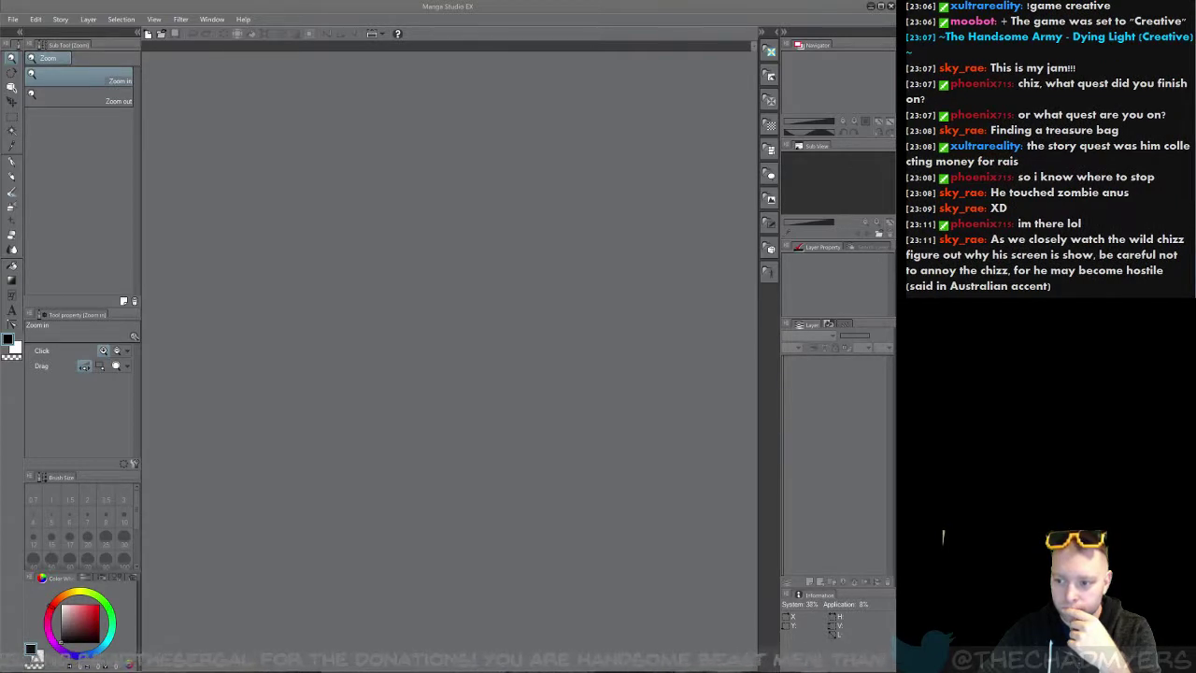
left_click(731, 5)
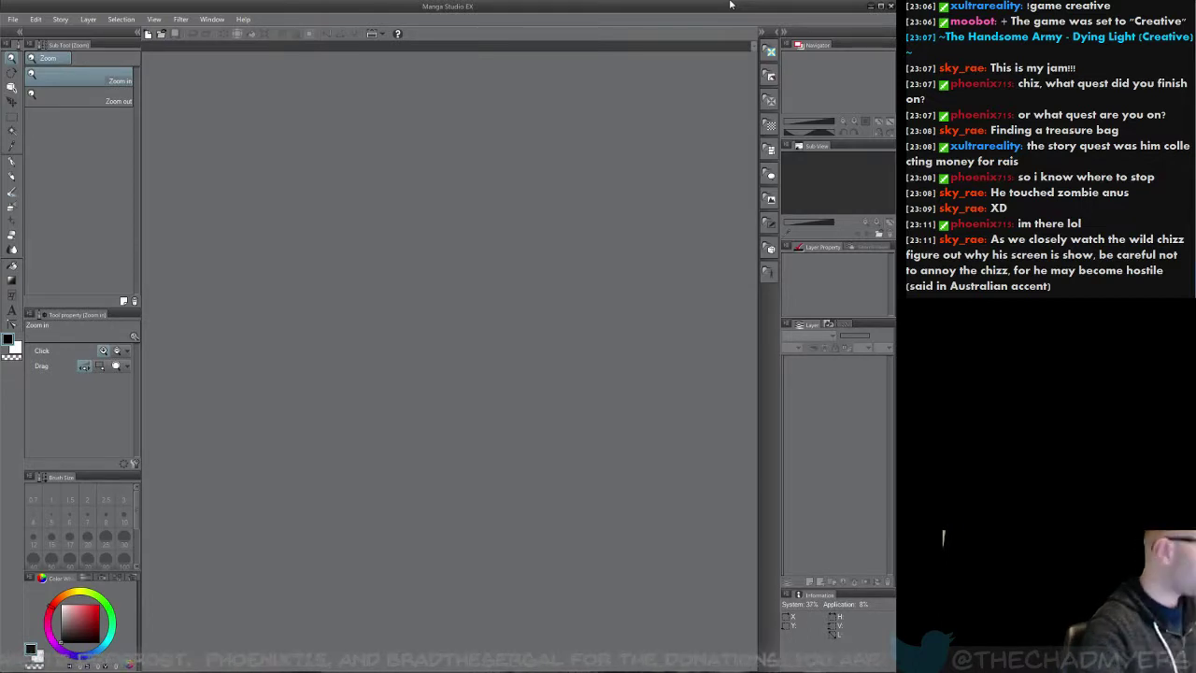
left_click(14, 22)
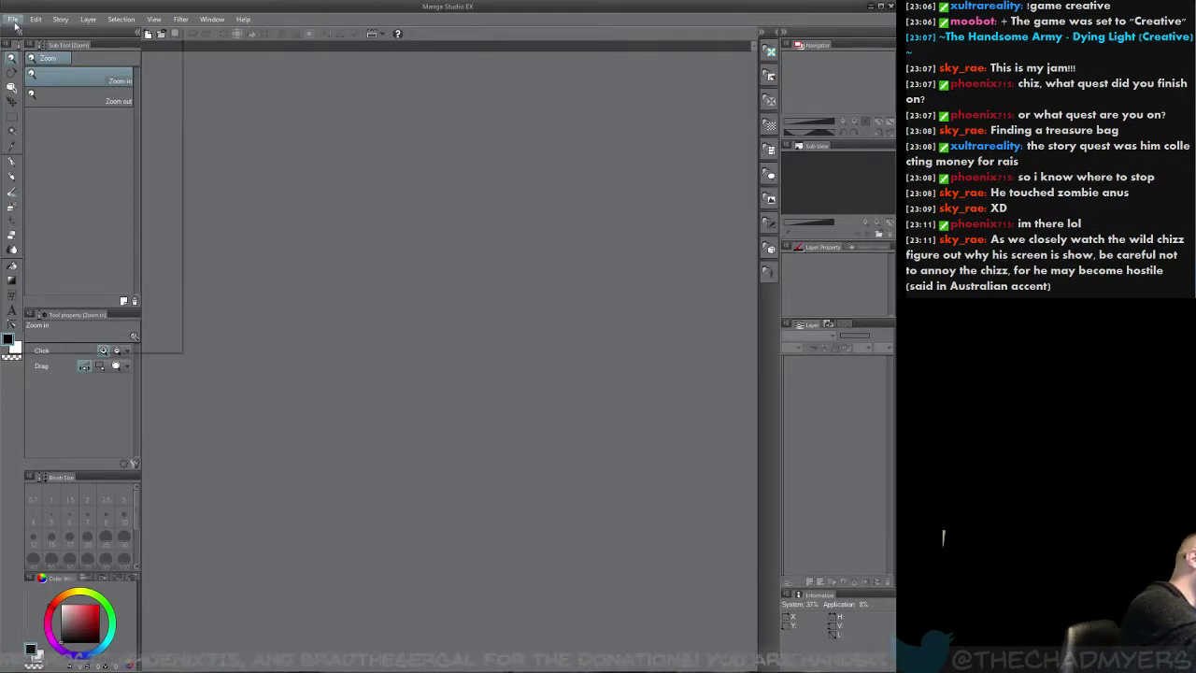
mouse_move(79, 61)
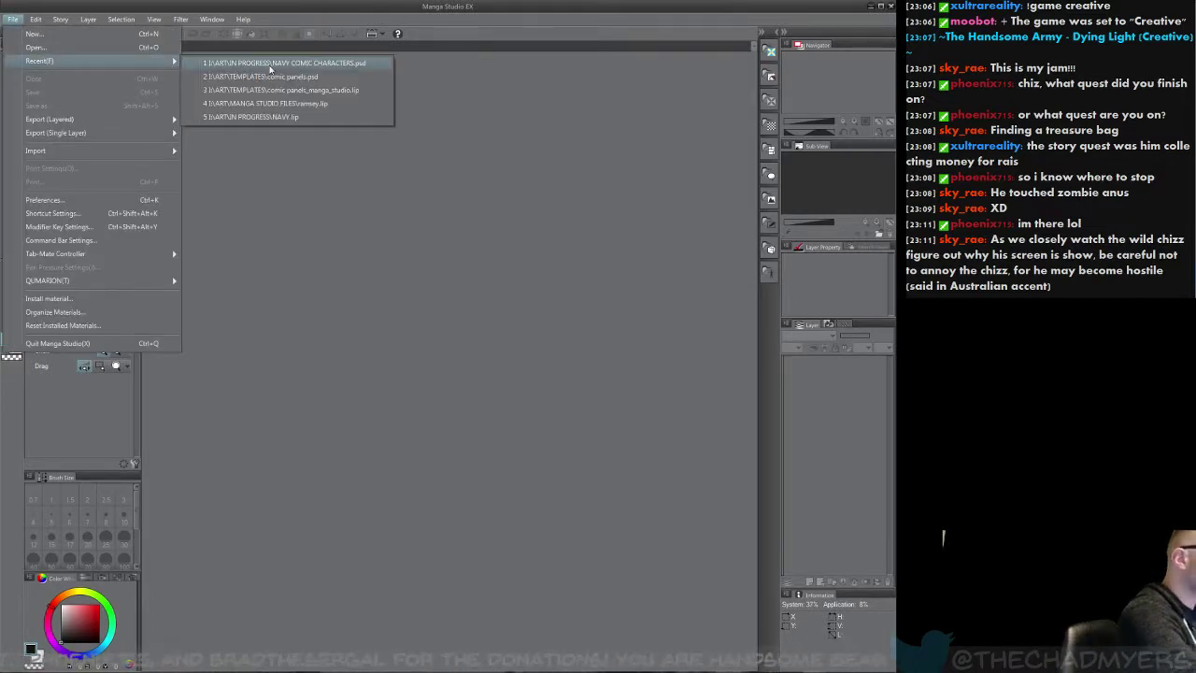
left_click(270, 66)
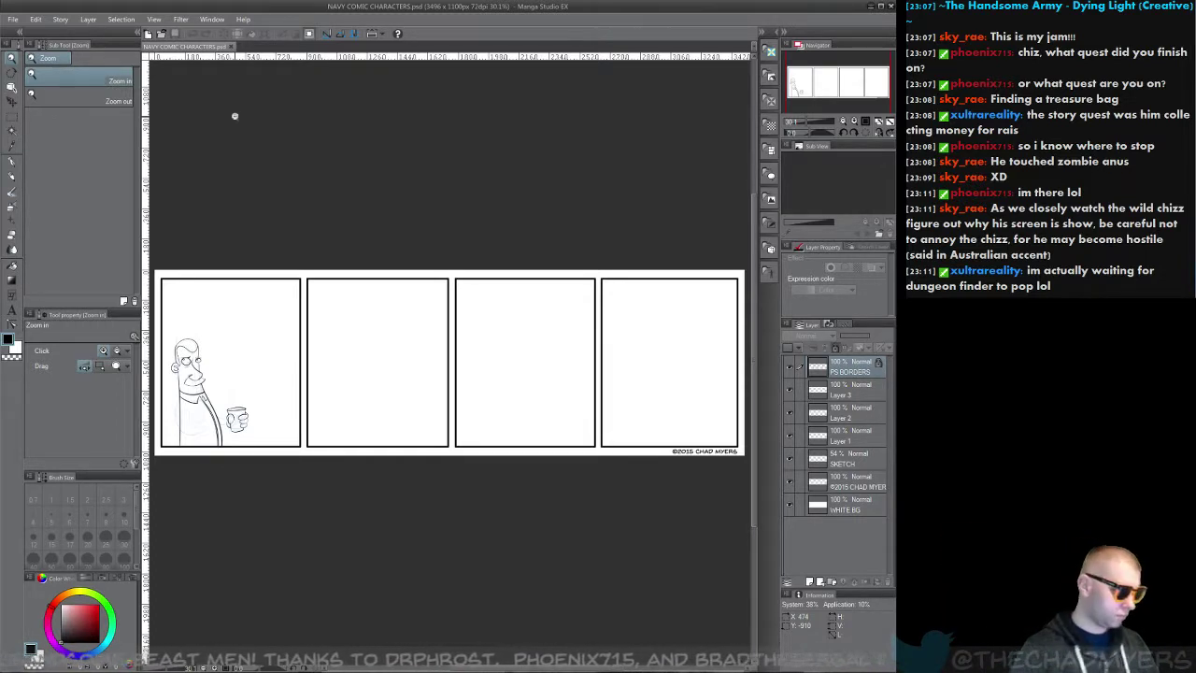
Step: Inspect the character in the first panel by briefly hiding and reshowing the PS BORDERS layer and Layer 3
left_click_drag(279, 367, 431, 318)
left_click_drag(359, 338, 398, 374)
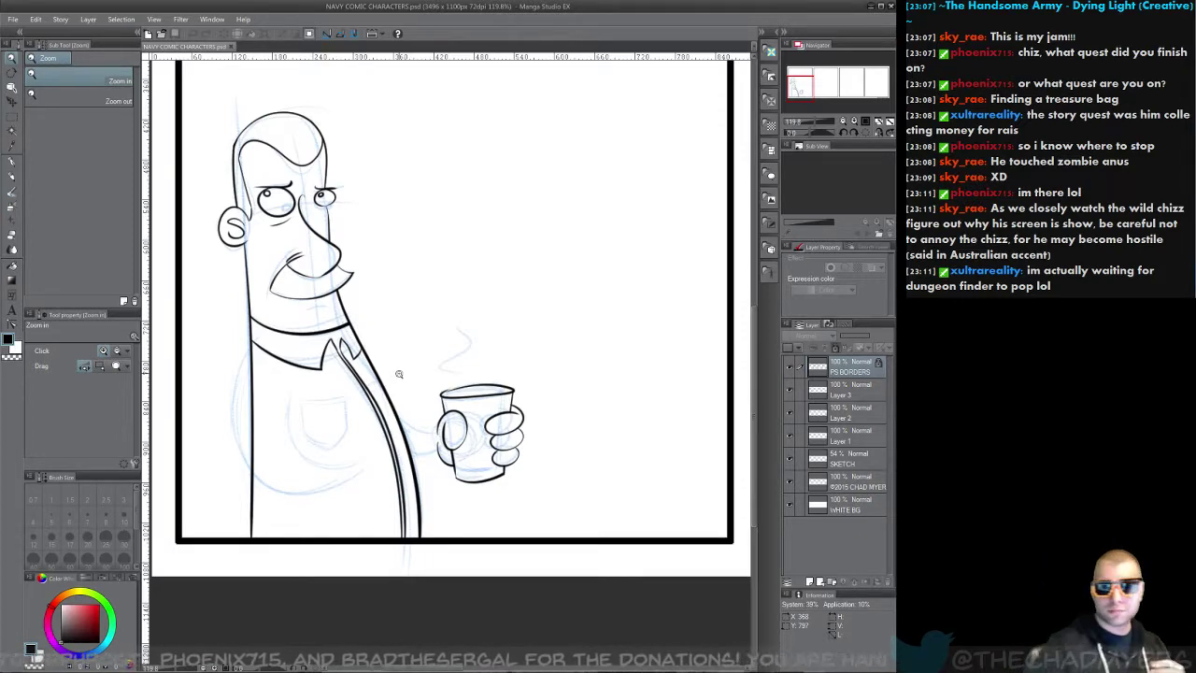
scroll(507, 425, "down", 3)
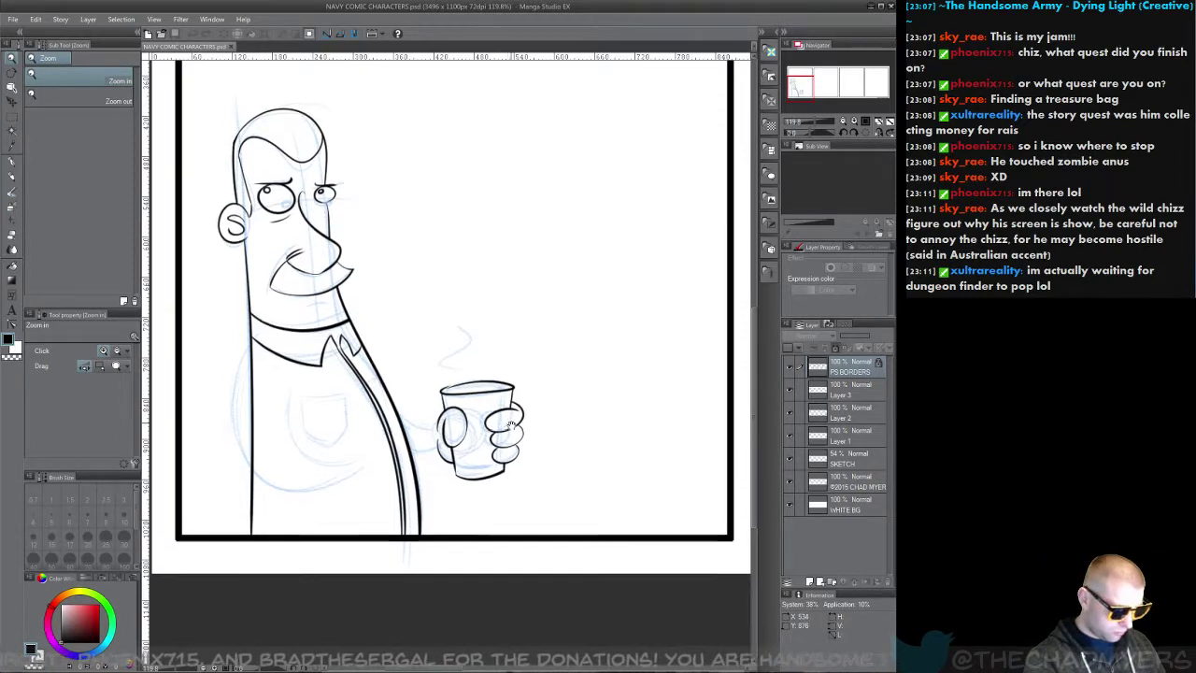
left_click(791, 368)
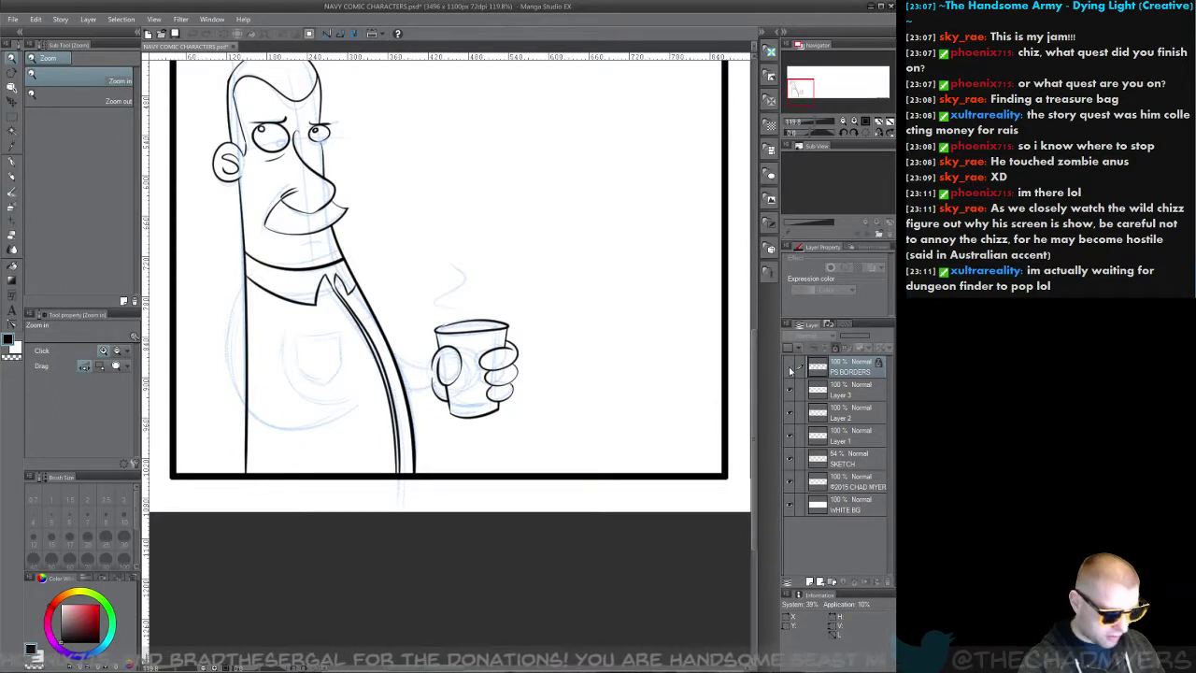
left_click(789, 368)
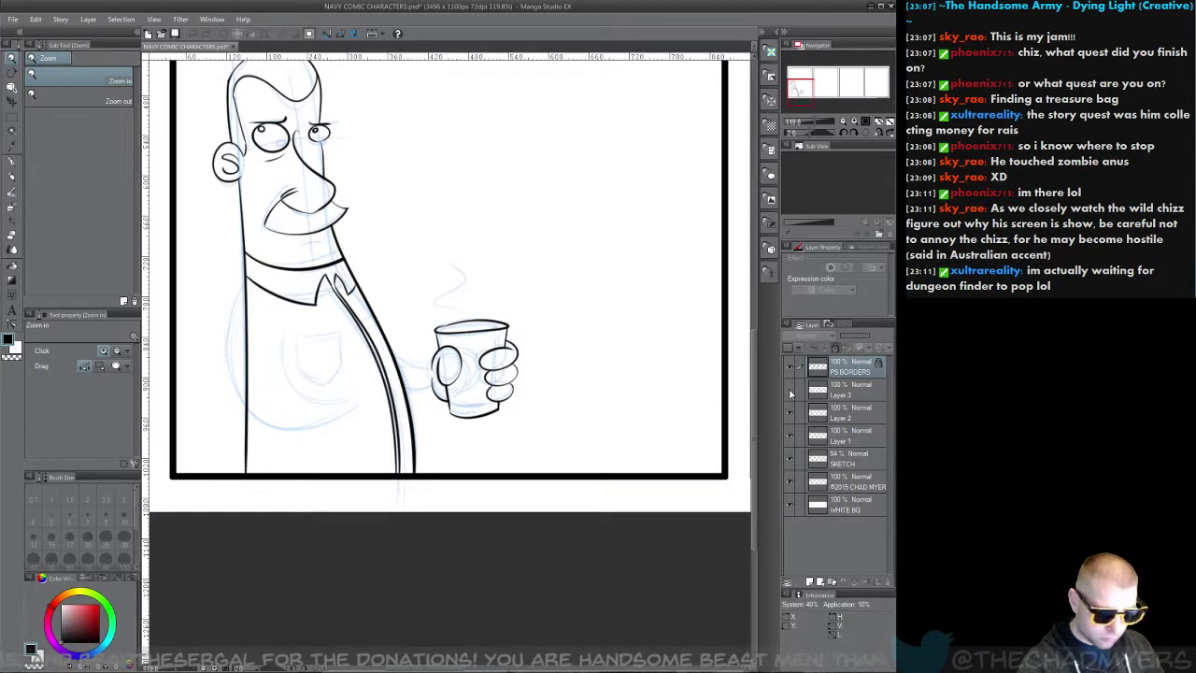
left_click(790, 391)
left_click(790, 391)
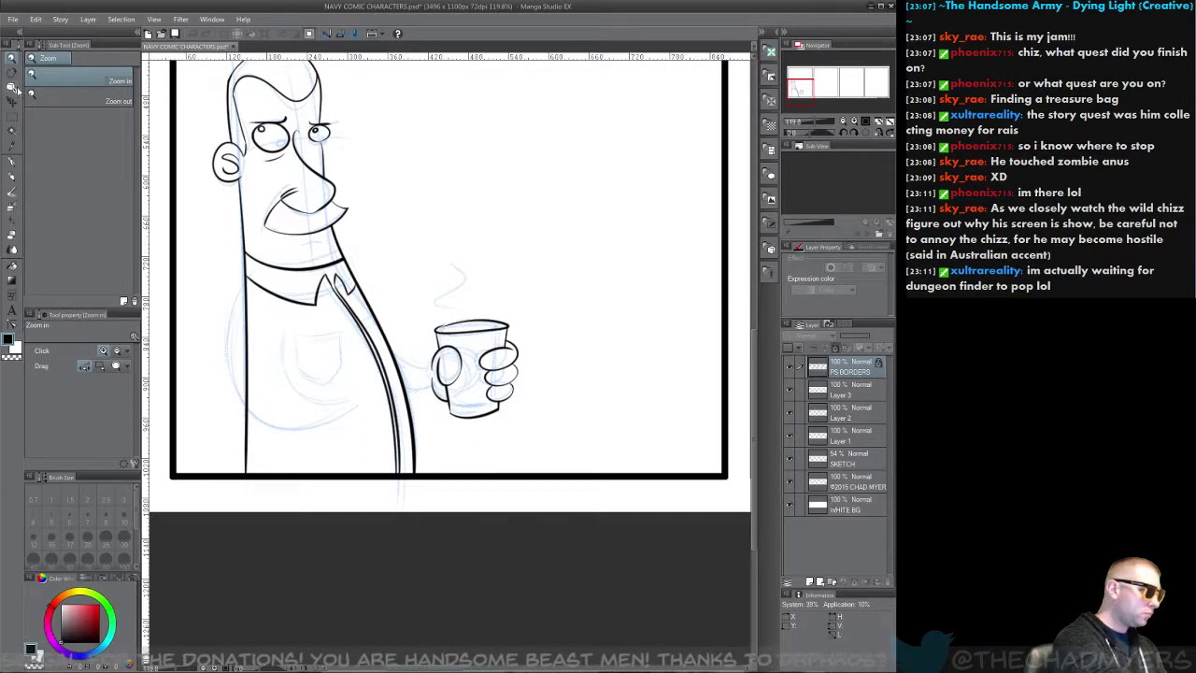
Step: Select the coffee cup and the hand holding it with the Lasso marquee, and check what Layer 3 contains
left_click(13, 117)
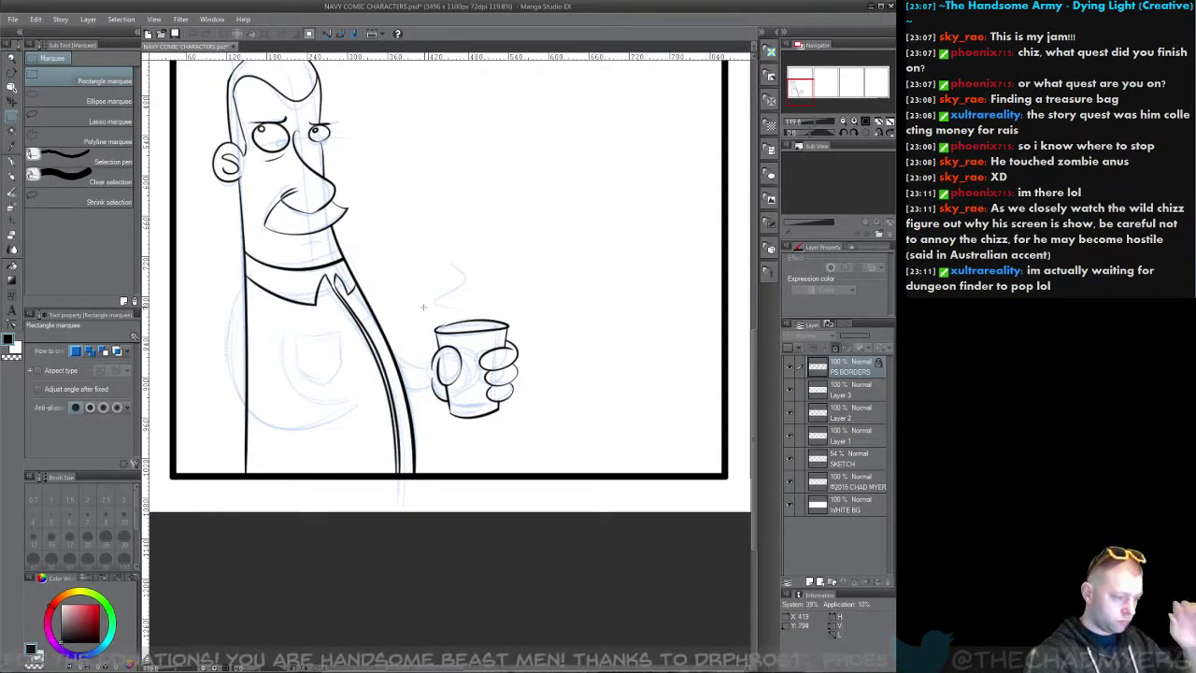
left_click(104, 122)
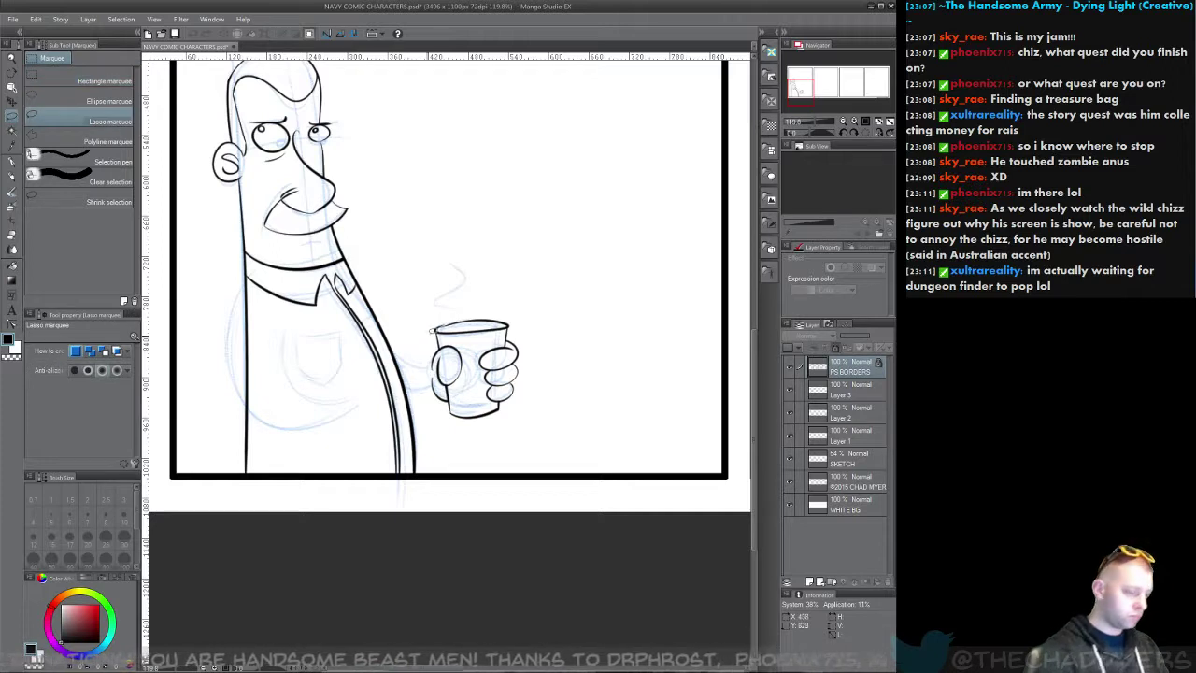
mouse_move(431, 329)
left_mouse_down()
mouse_move(556, 319)
mouse_move(447, 423)
left_mouse_up()
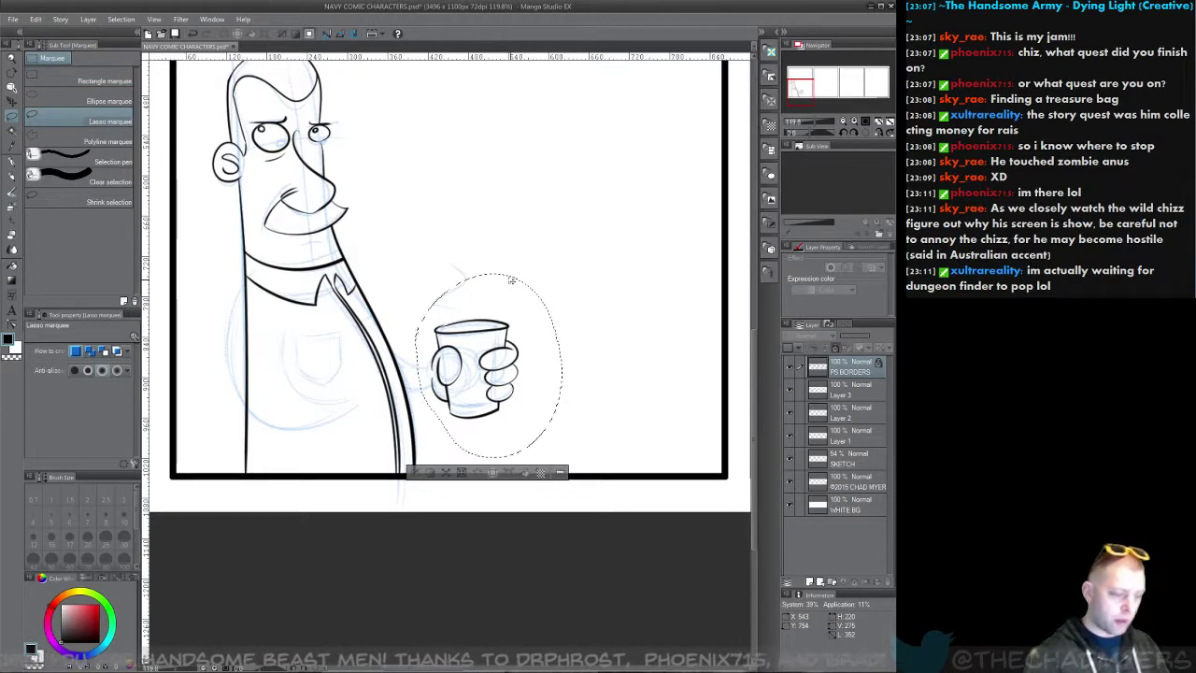
left_click(788, 389)
left_click(788, 390)
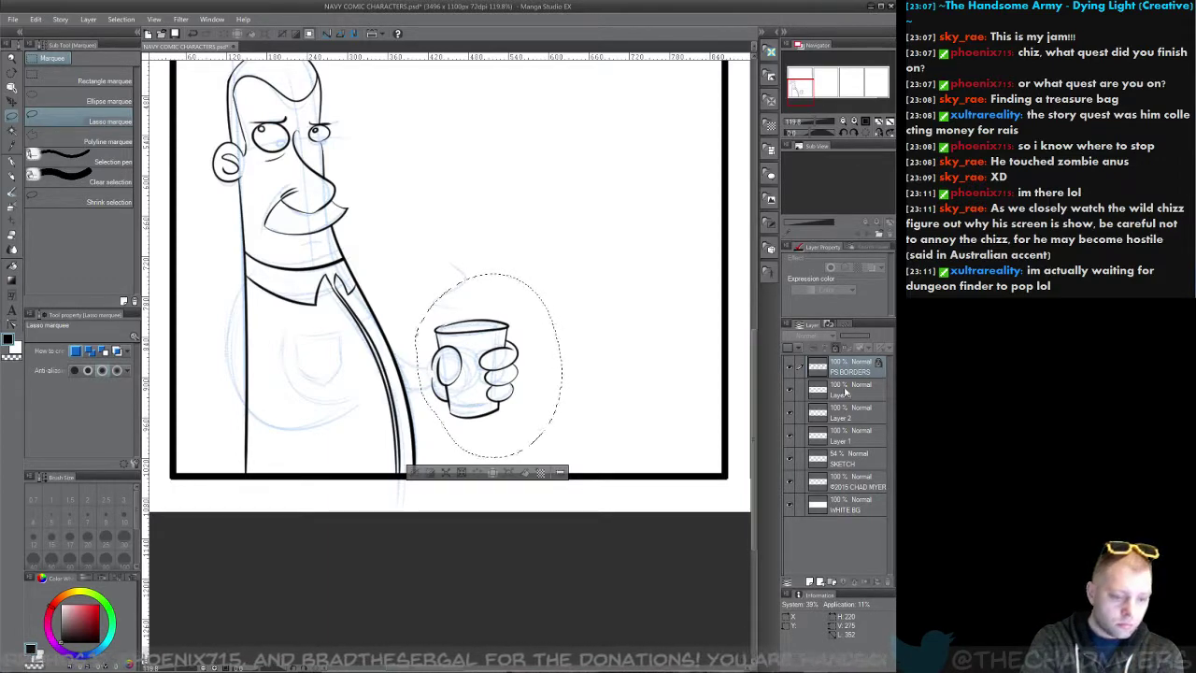
Step: Delete the selected cup and hand from the numbered ink layers and the SKETCH layer, and clear the selection
left_click(838, 394)
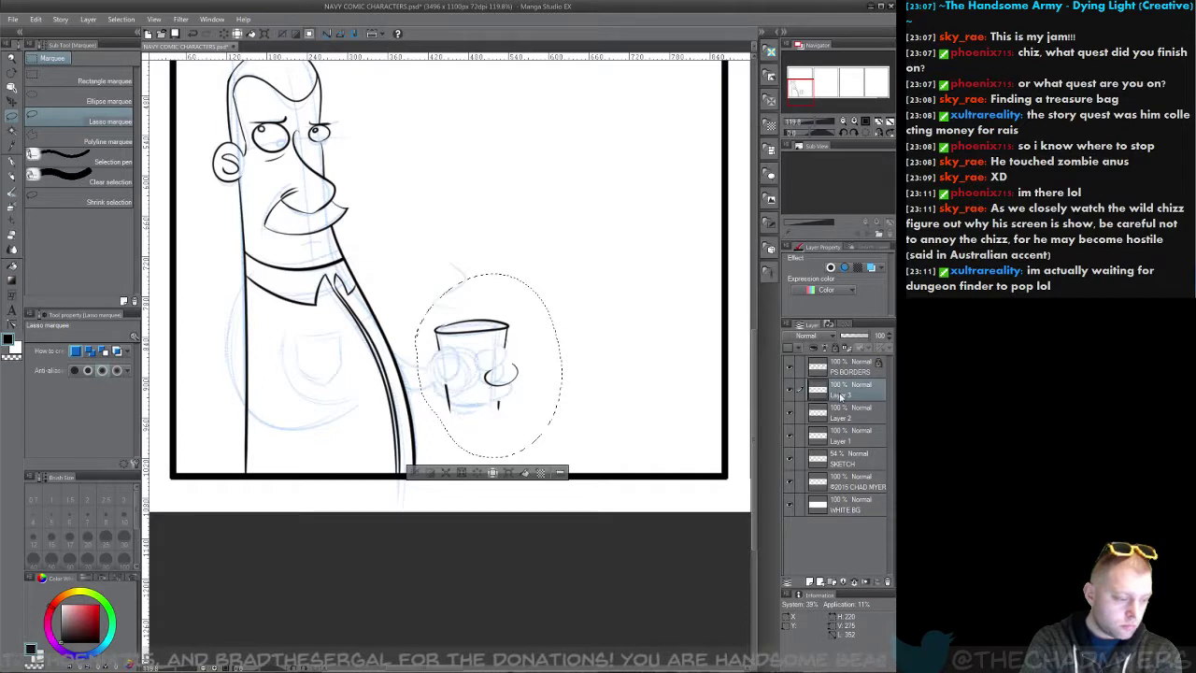
left_click(846, 412)
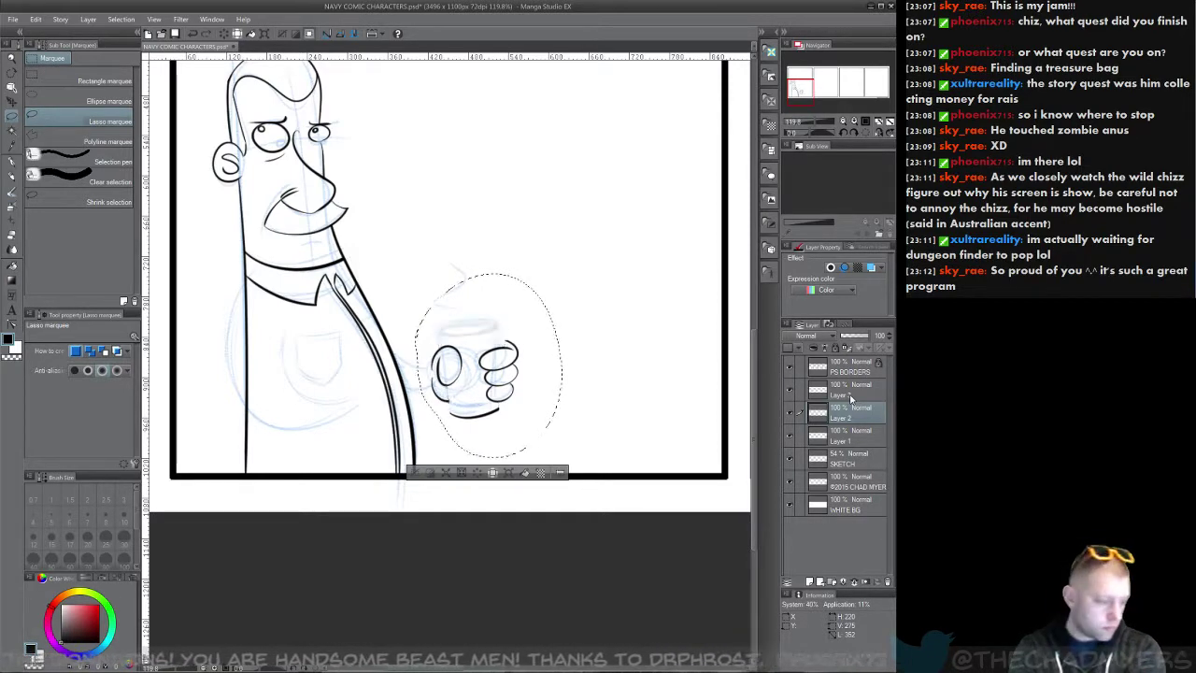
left_click(857, 440)
left_click(852, 464)
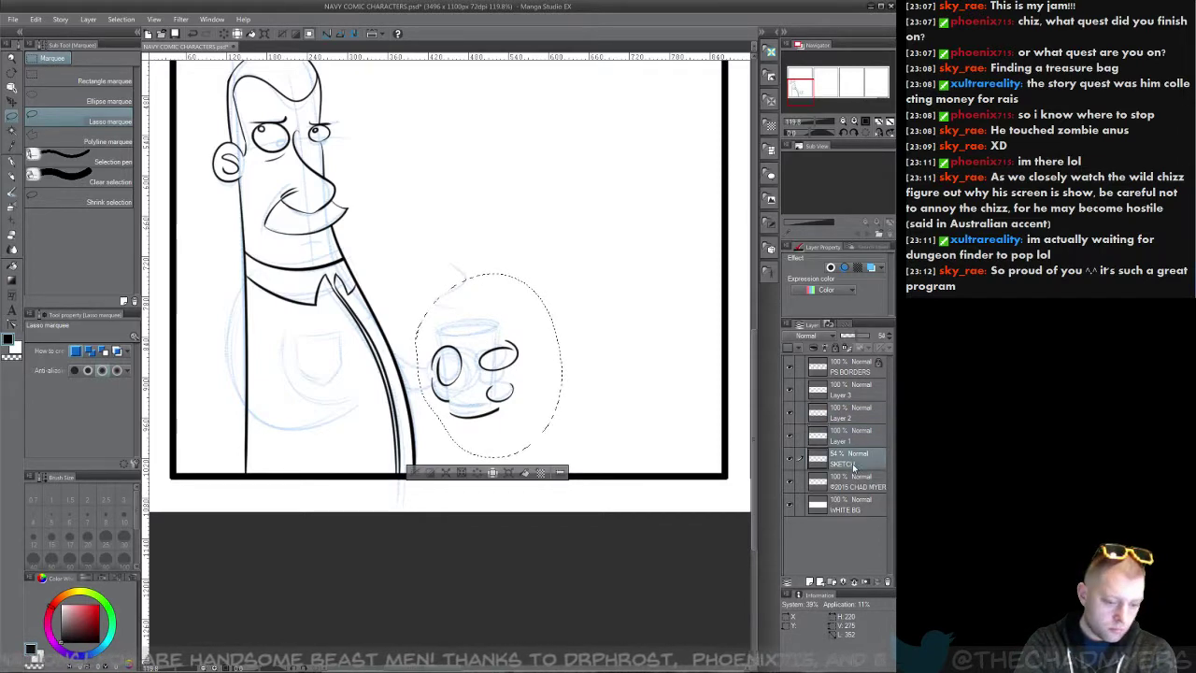
left_click(865, 484)
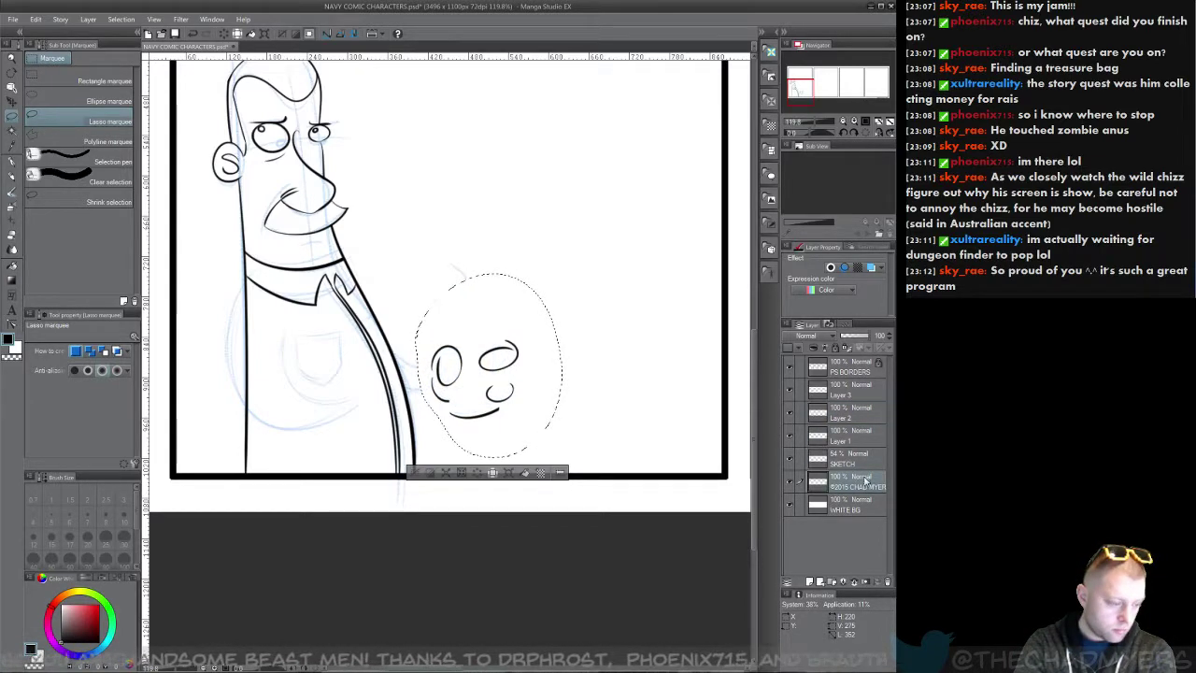
left_click(850, 397)
key("Delete")
key("ctrl+d")
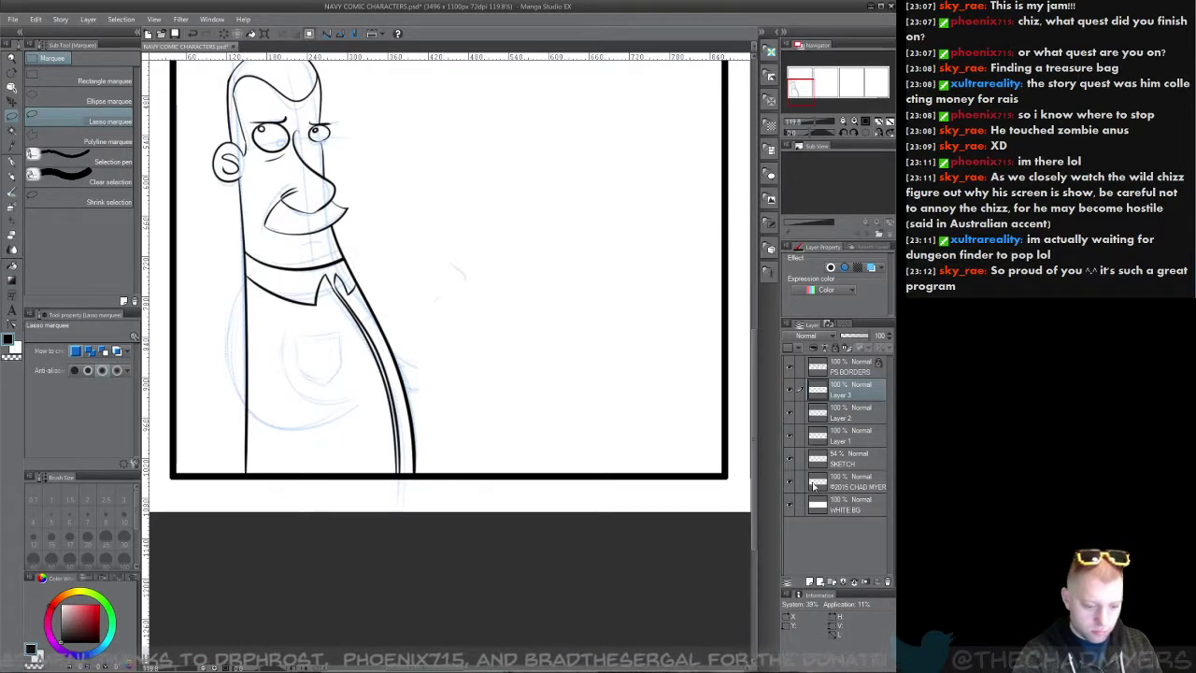
Step: Check the SKETCH layer's content by toggling its visibility, and lock the layer
left_click(788, 460)
left_click(788, 459)
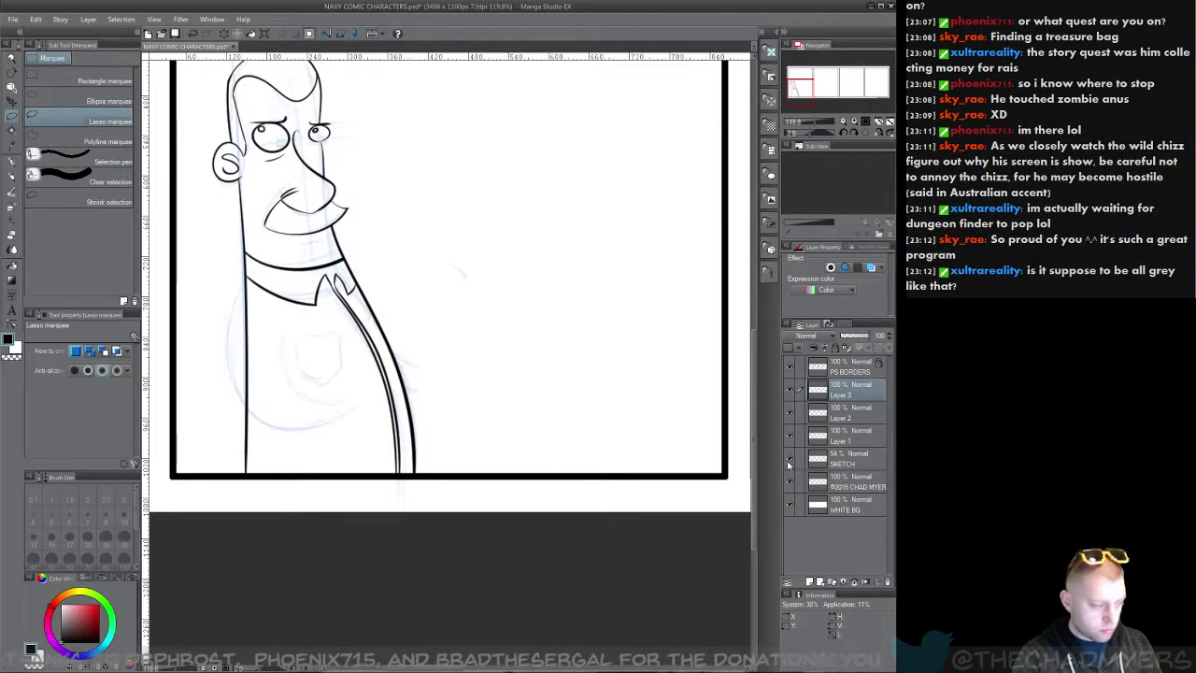
left_click(875, 464)
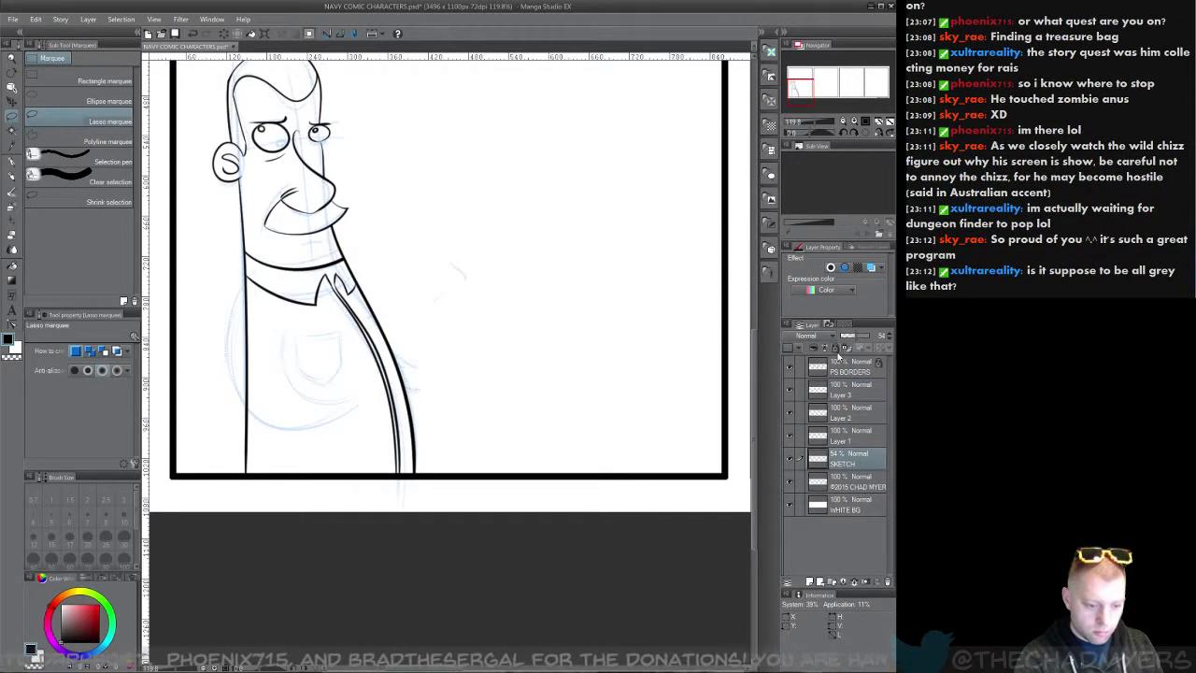
left_click(836, 350)
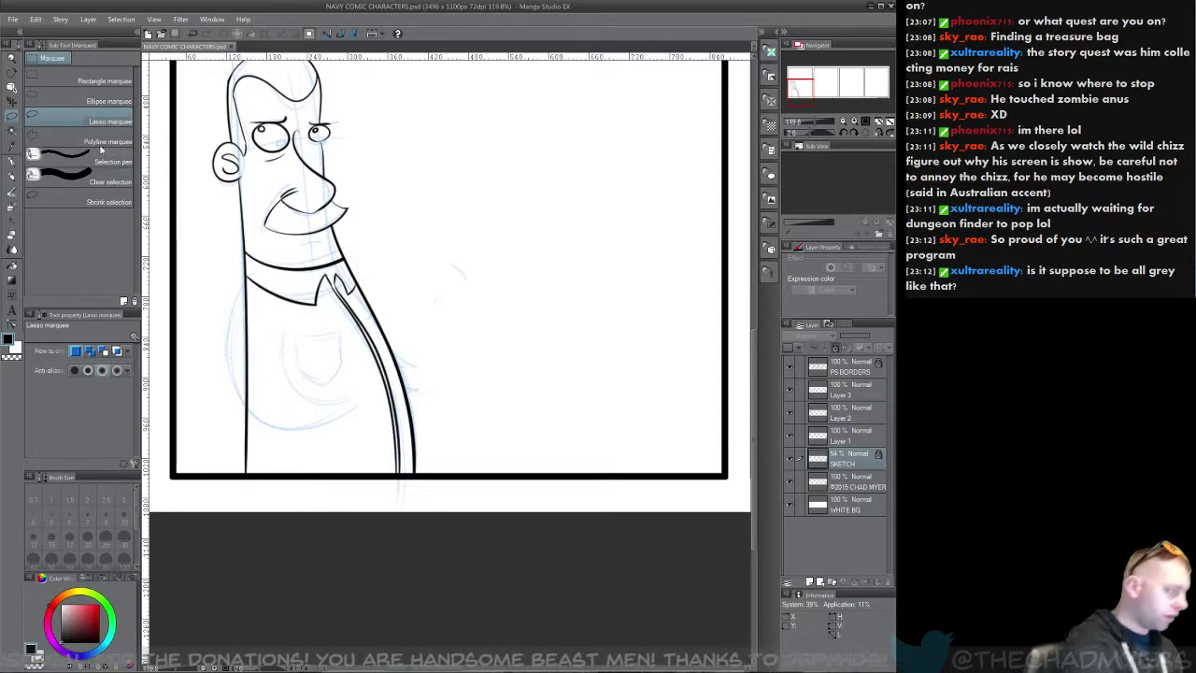
Step: Try a G-pen stroke on Layer 1 in the empty area beside the character, and undo it
left_click(13, 164)
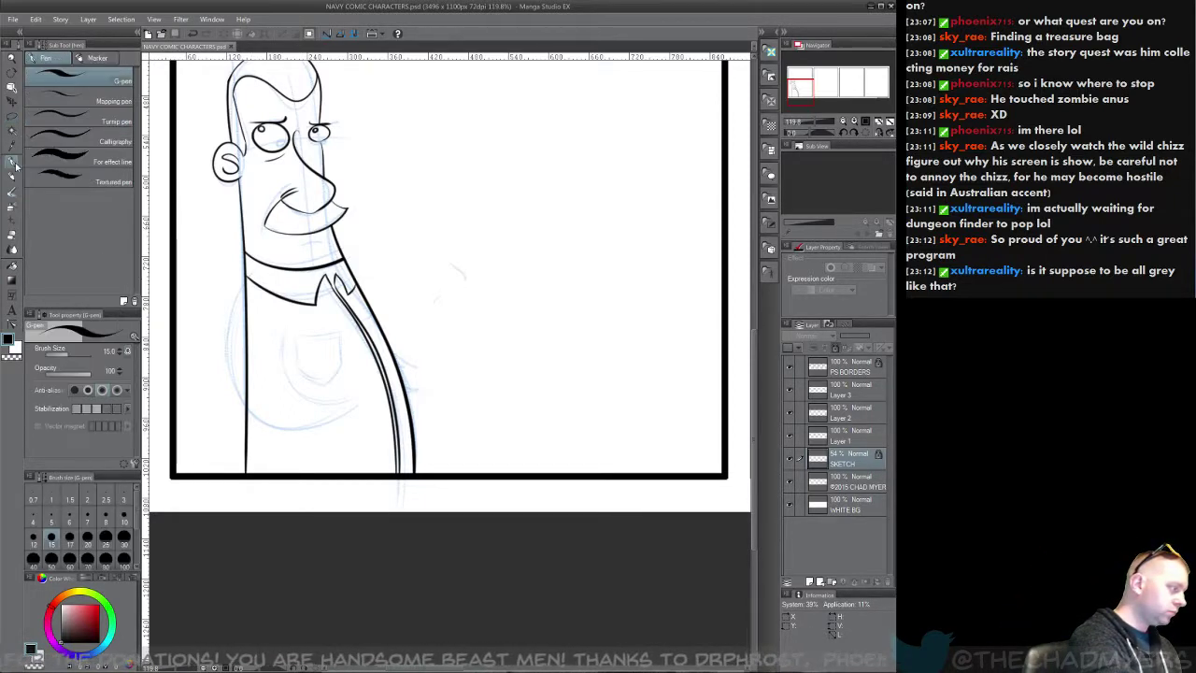
left_click(851, 439)
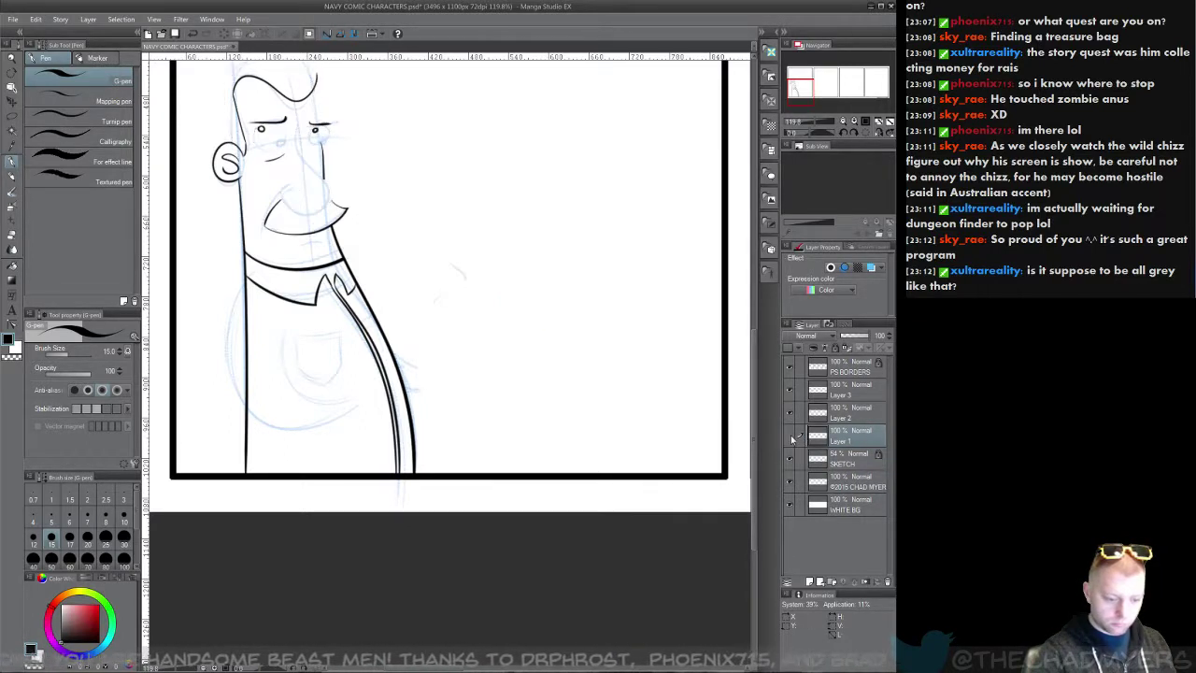
mouse_move(436, 311)
left_mouse_down()
mouse_move(486, 278)
mouse_move(555, 277)
left_mouse_up()
key("ctrl+z")
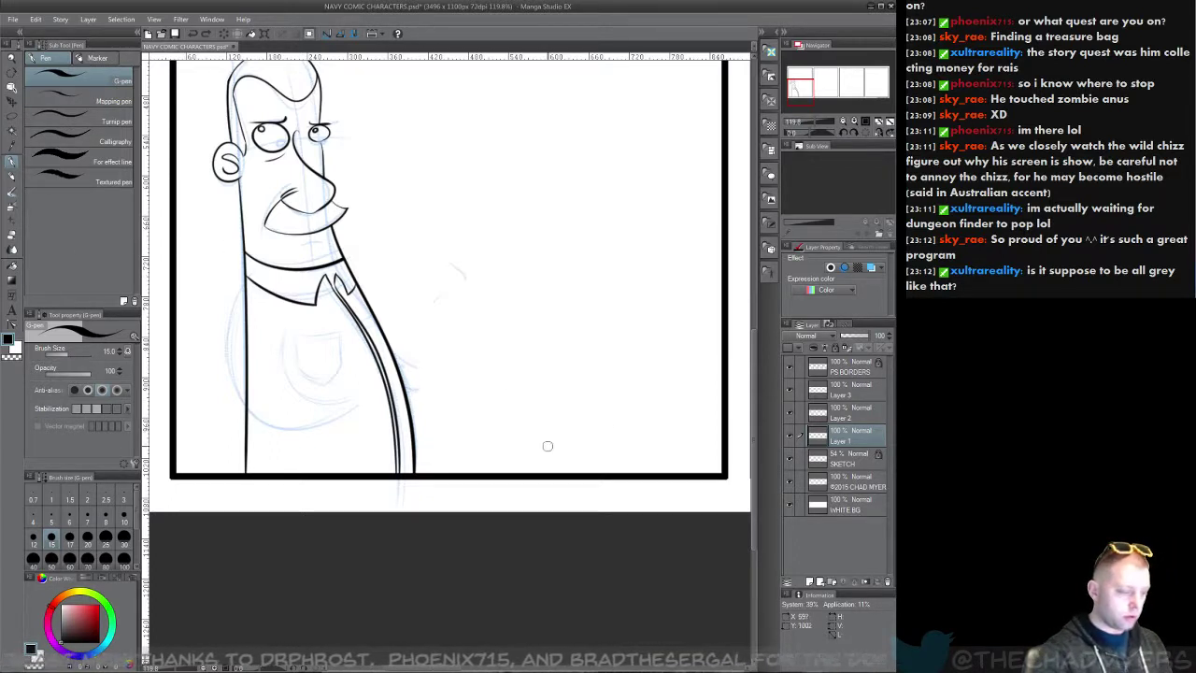
Step: Make the SKETCH layer active and unlock it for work on the arm lines at the jacket's edge
left_click(841, 490)
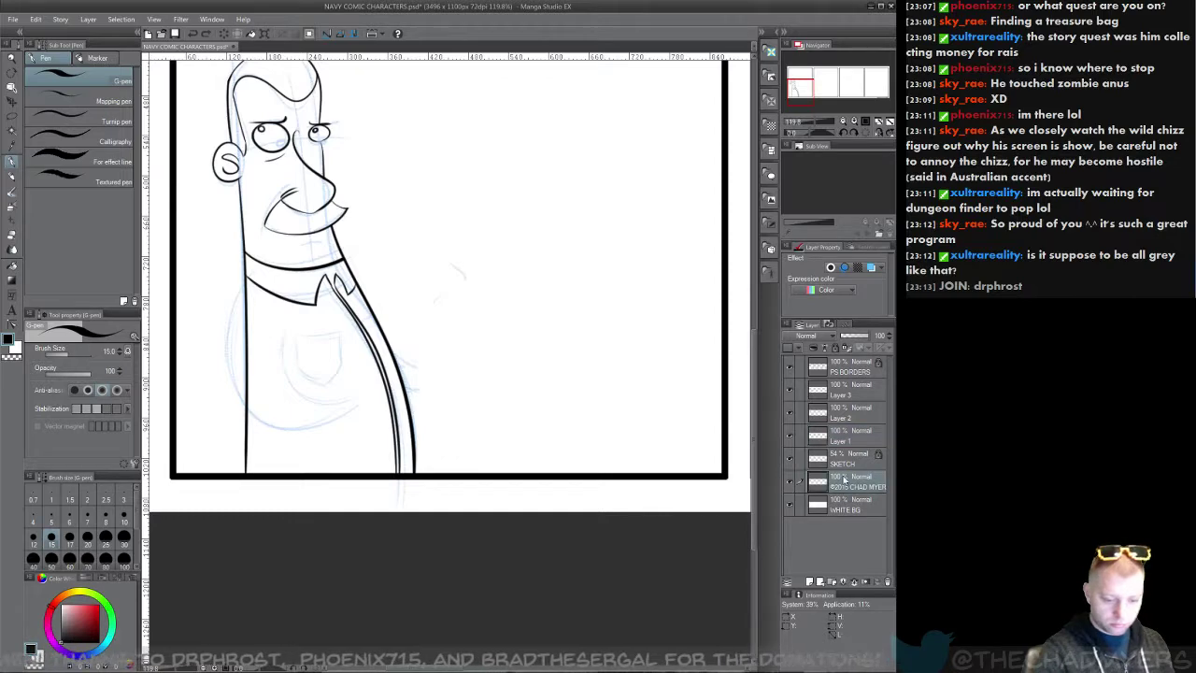
left_click(843, 457)
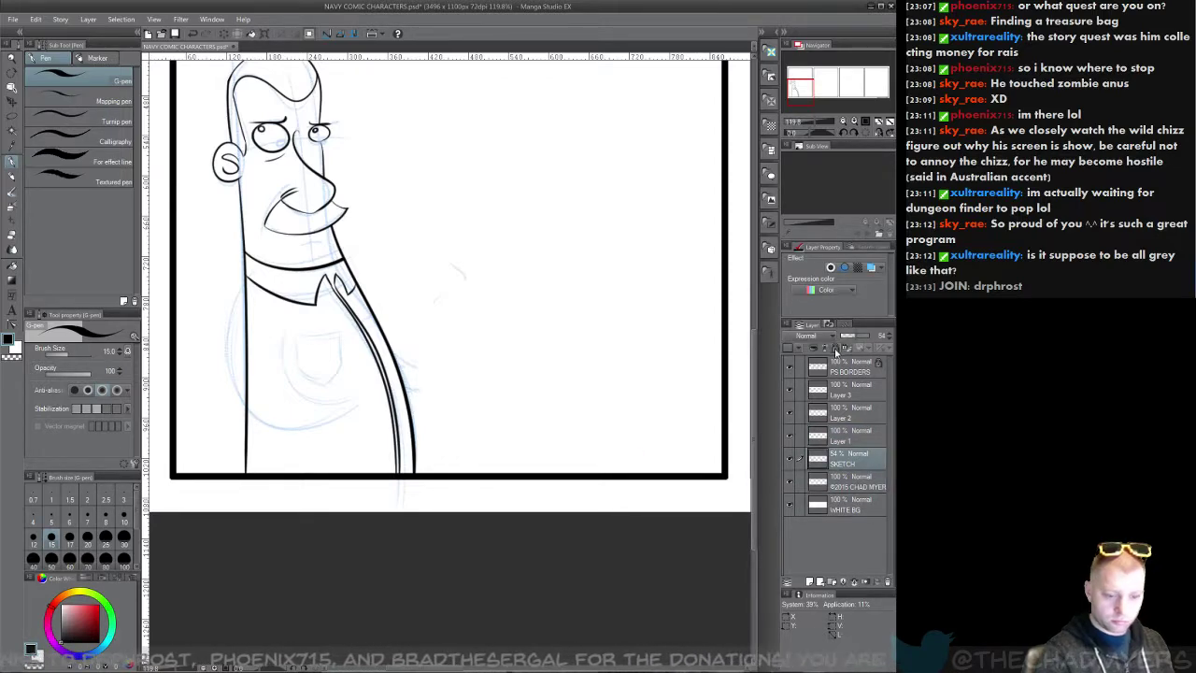
left_click(13, 60)
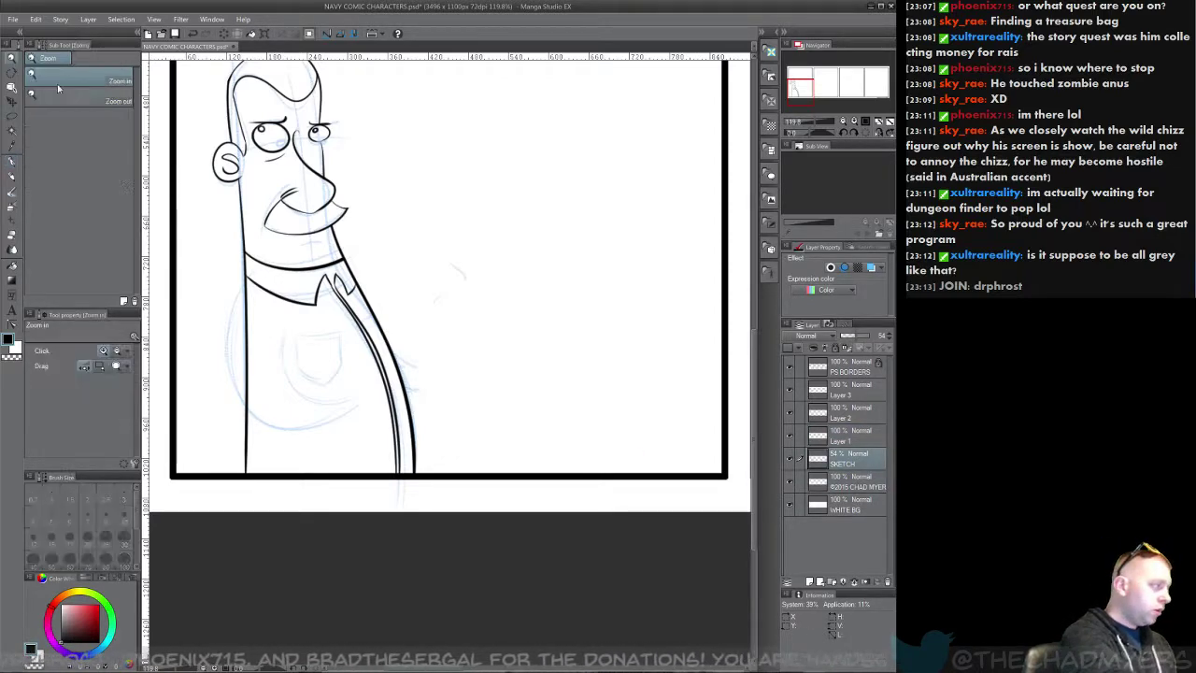
left_click_drag(401, 355, 409, 379)
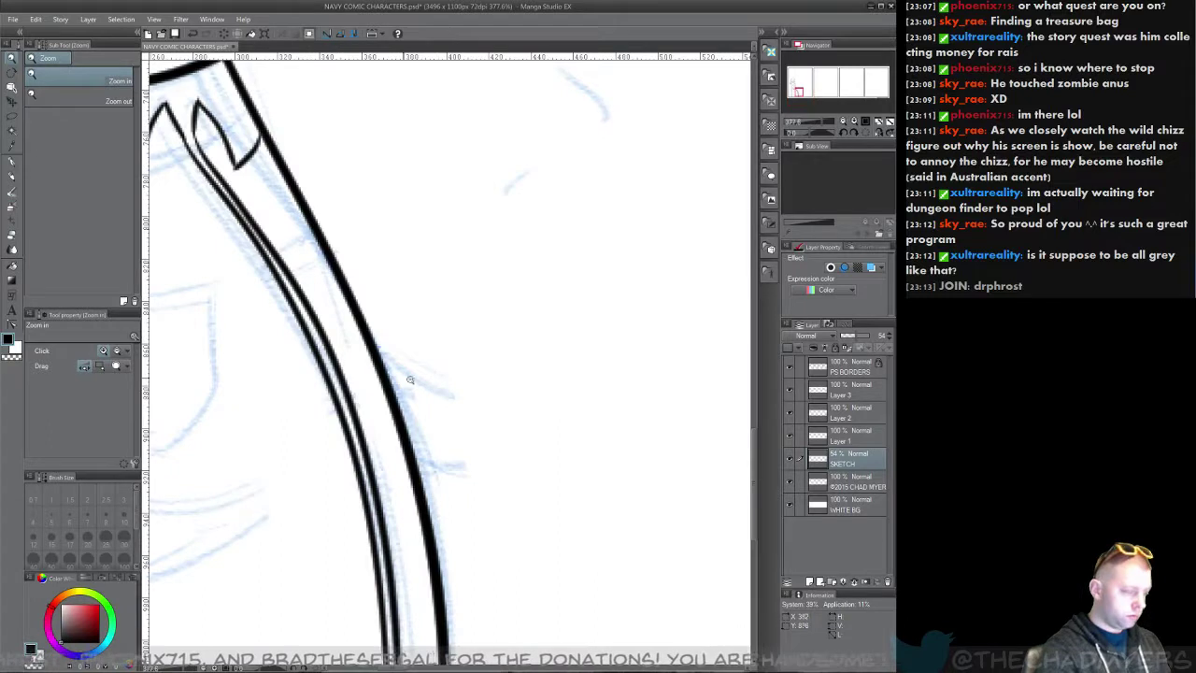
Step: Turn on the blue layer color effect for the SKETCH layer, and undo a trial Rough pencil stroke beside the jacket
left_click(14, 176)
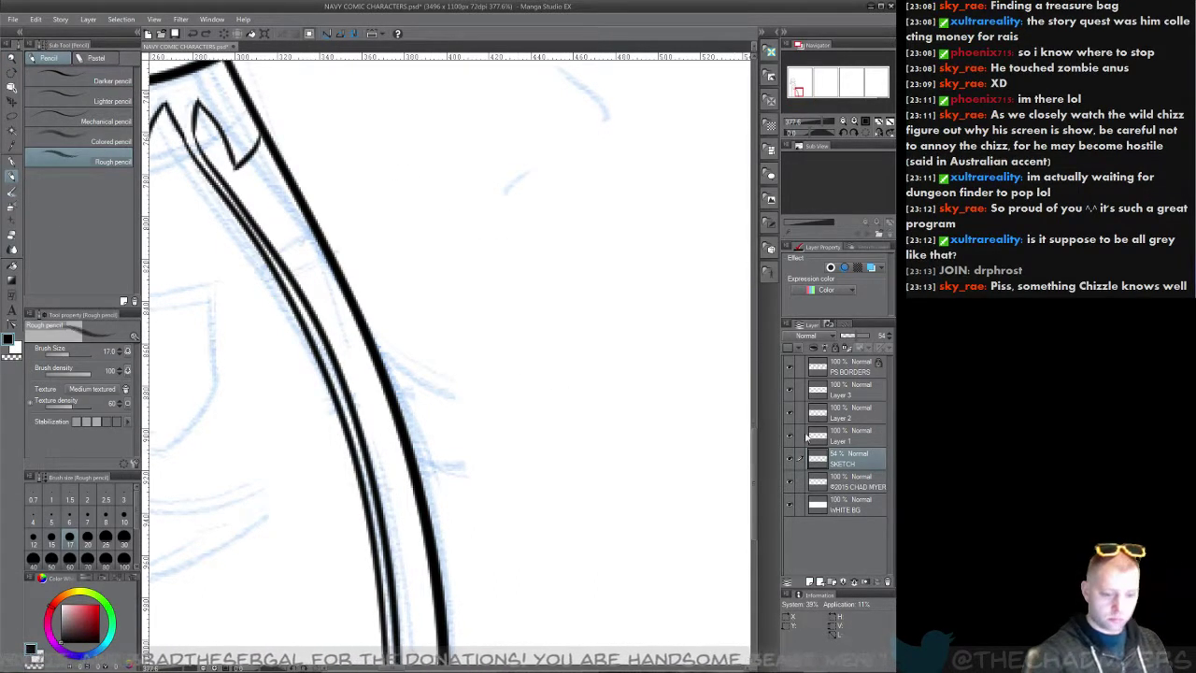
left_click(871, 268)
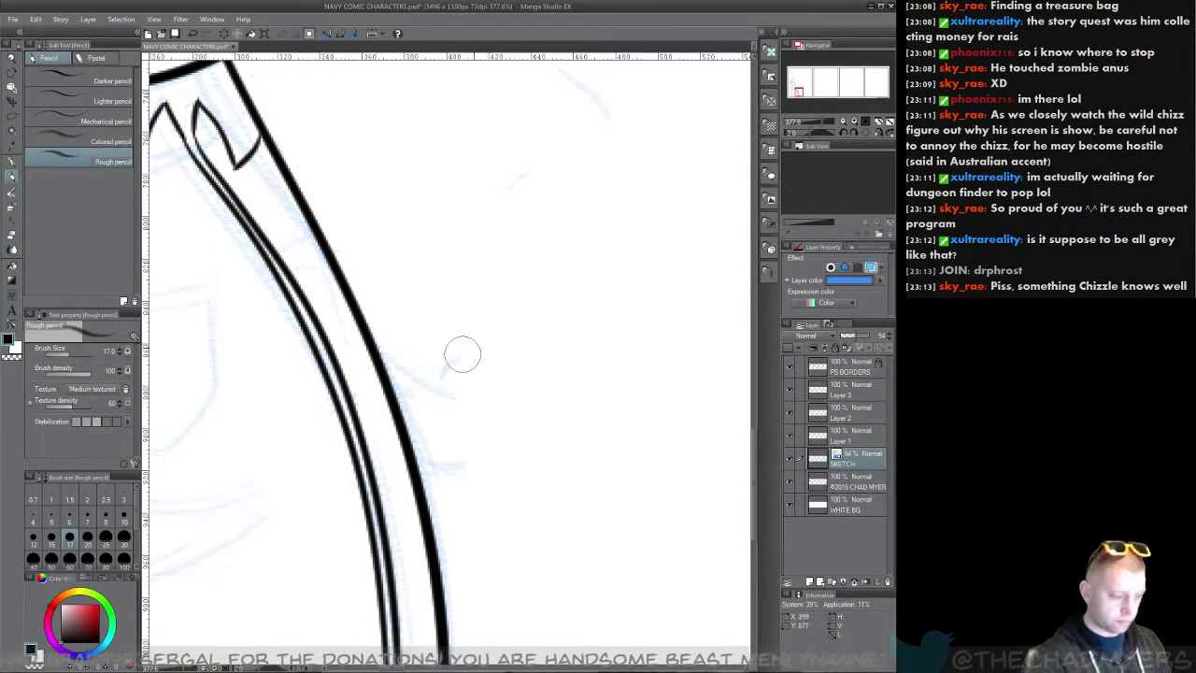
mouse_move(459, 355)
left_mouse_down()
mouse_move(551, 454)
mouse_move(515, 358)
mouse_move(495, 377)
left_mouse_up()
key("ctrl+z")
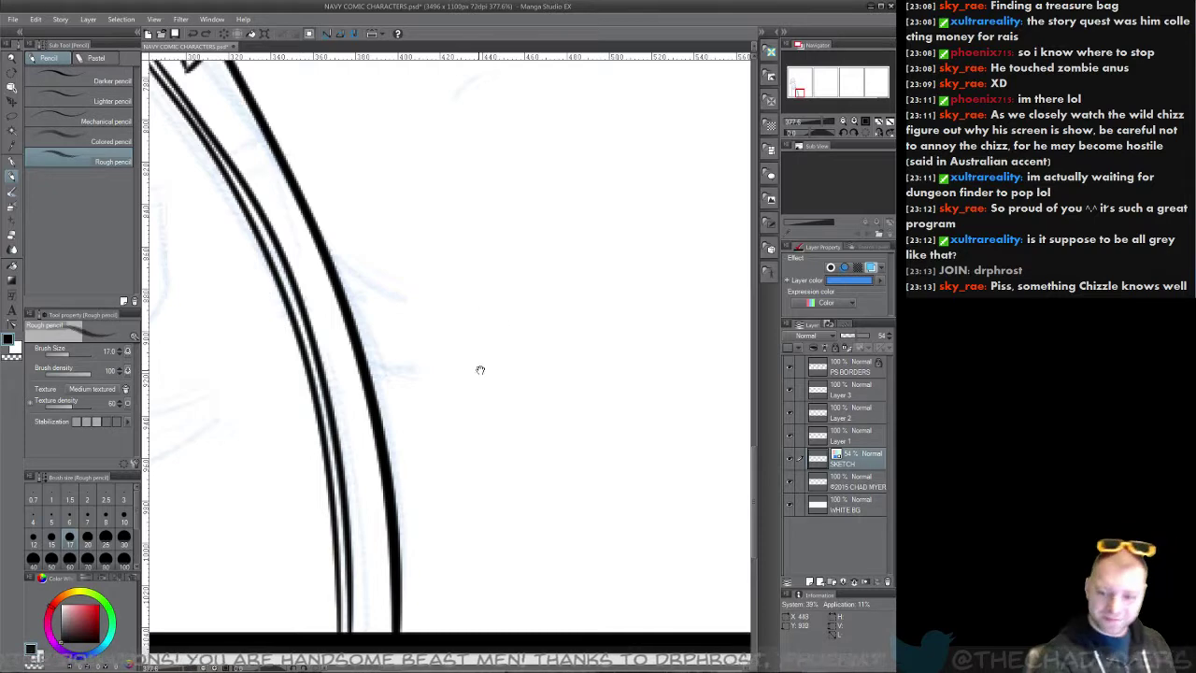
Step: Sketch the upper and lower lines of the forearm extending outward from the jacket's edge with the Rough pencil
left_click_drag(481, 370, 460, 334)
mouse_move(432, 259)
left_mouse_down()
mouse_move(475, 227)
mouse_move(532, 243)
left_mouse_up()
key("ctrl+z")
mouse_move(317, 221)
left_mouse_down()
mouse_move(360, 248)
mouse_move(480, 284)
left_mouse_up()
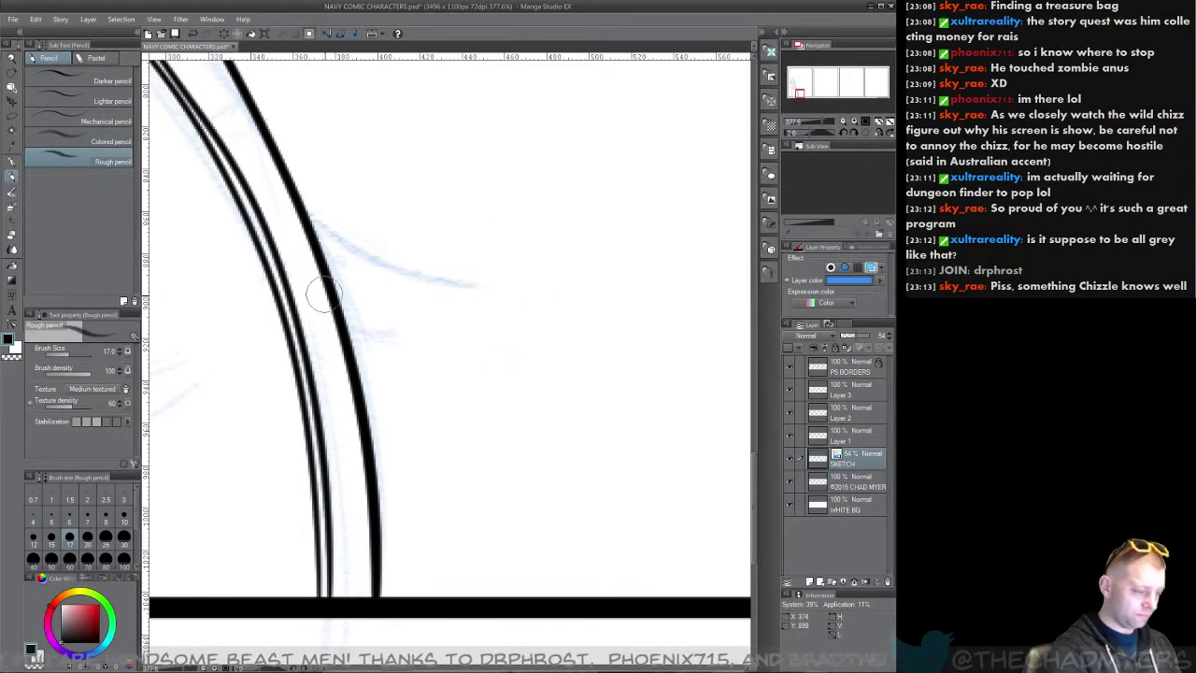
left_click_drag(353, 329, 486, 331)
Step: Sketch a tapered cup with an elliptical rim at the end of the forearm lines with the Rough pencil
key("ctrl+space")
left_click_drag(425, 306, 407, 280)
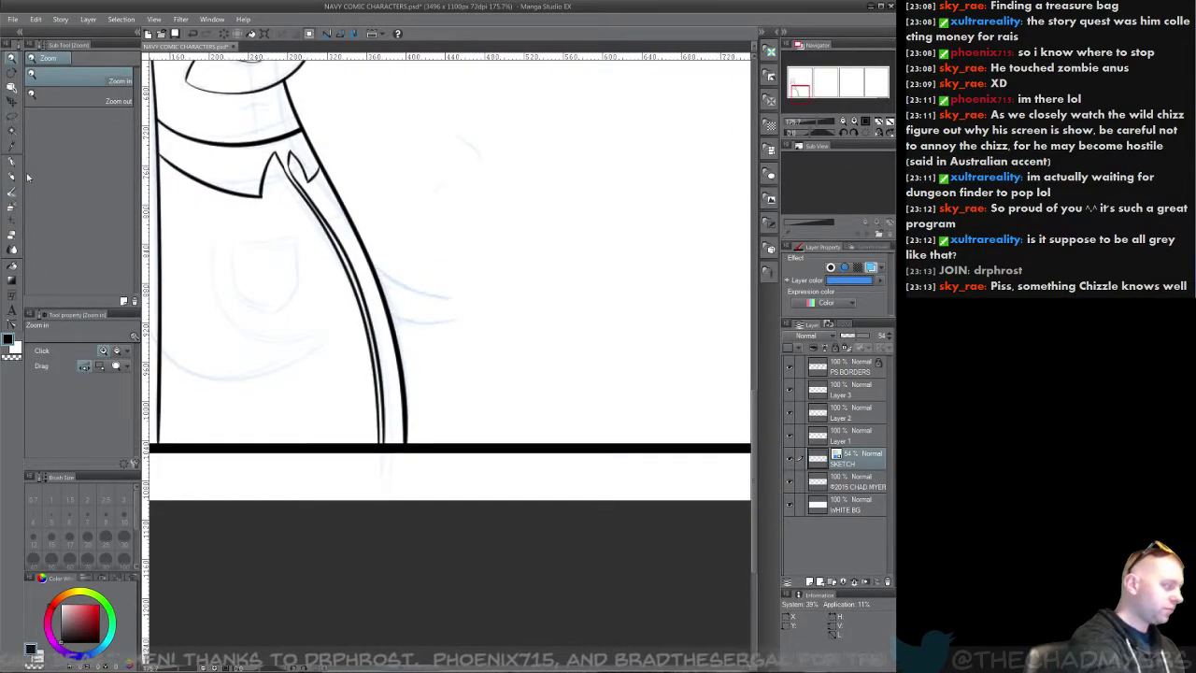
key("p")
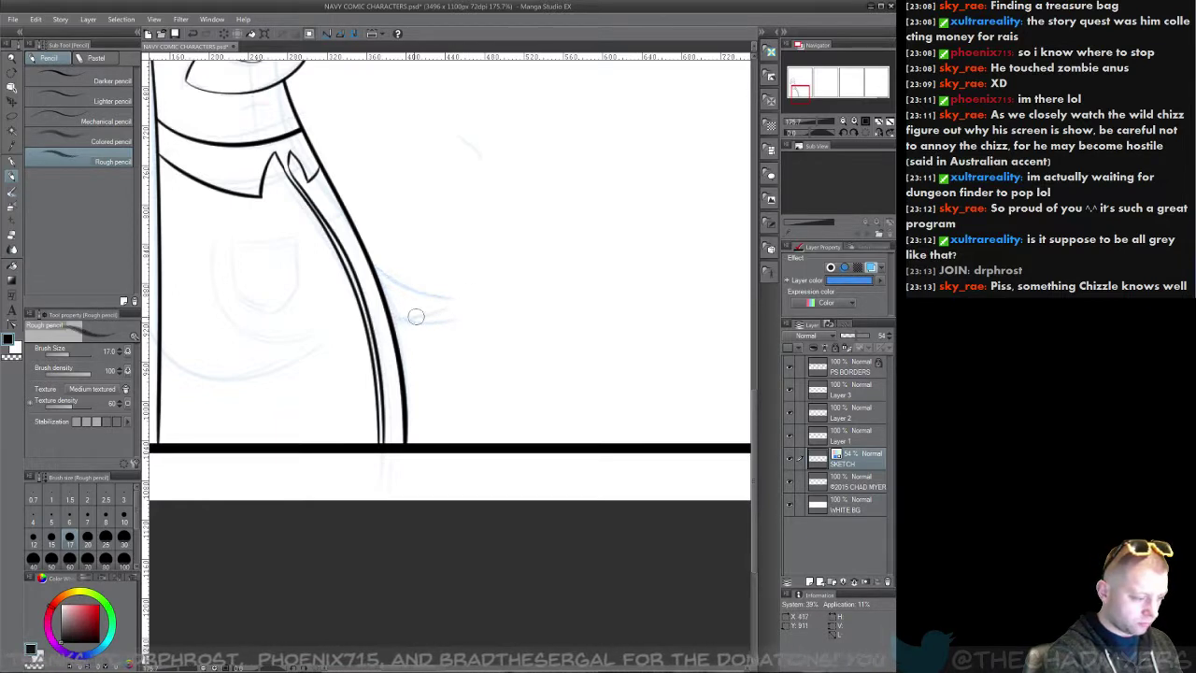
mouse_move(493, 319)
left_mouse_down()
mouse_move(477, 277)
mouse_move(449, 304)
mouse_move(504, 296)
mouse_move(467, 277)
left_mouse_up()
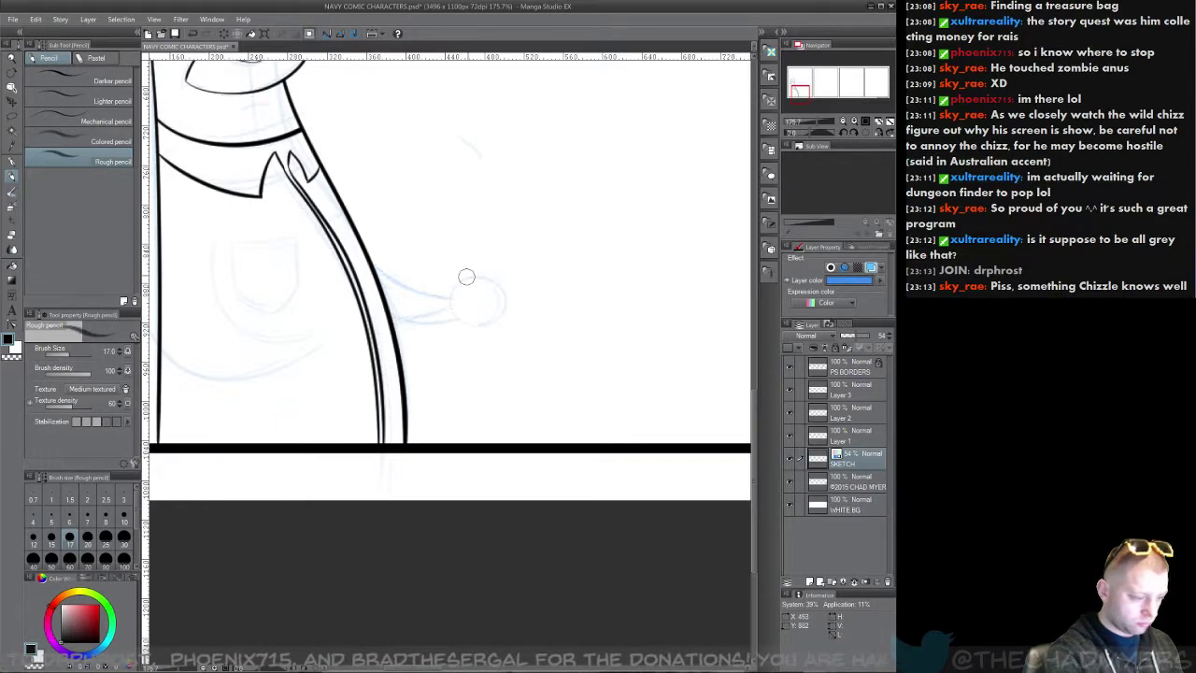
key("ctrl+z")
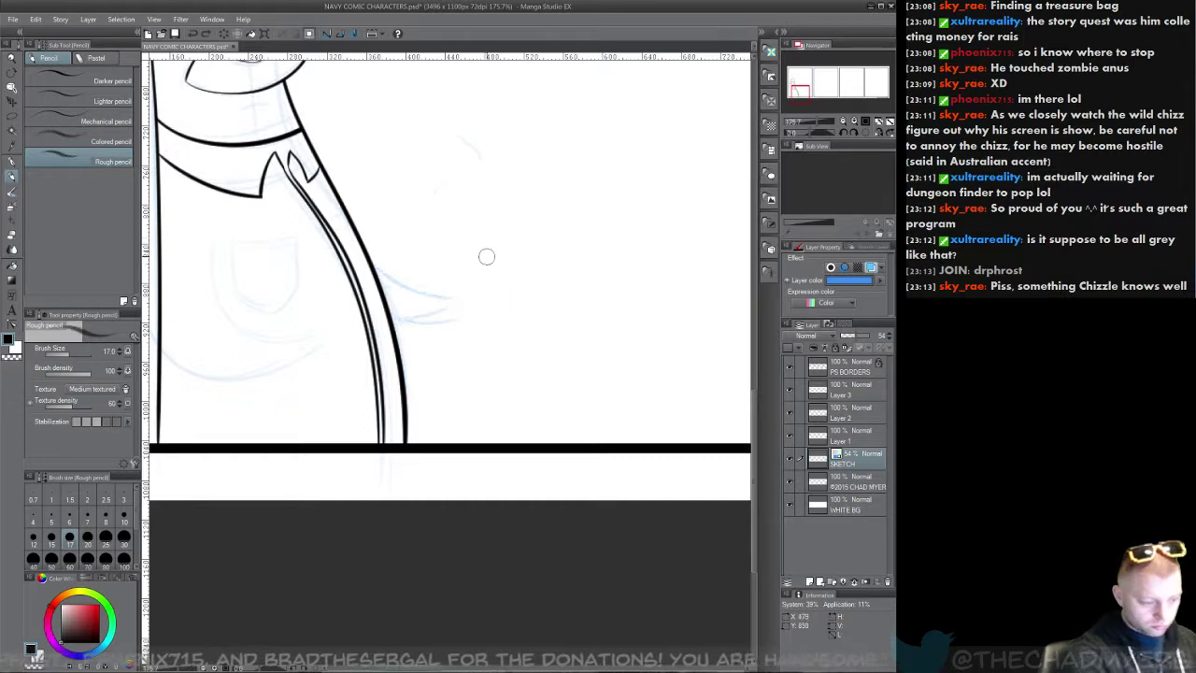
mouse_move(524, 253)
left_mouse_down()
mouse_move(467, 257)
mouse_move(512, 247)
mouse_move(456, 327)
left_mouse_up()
key("ctrl+z")
left_click_drag(512, 248, 514, 338)
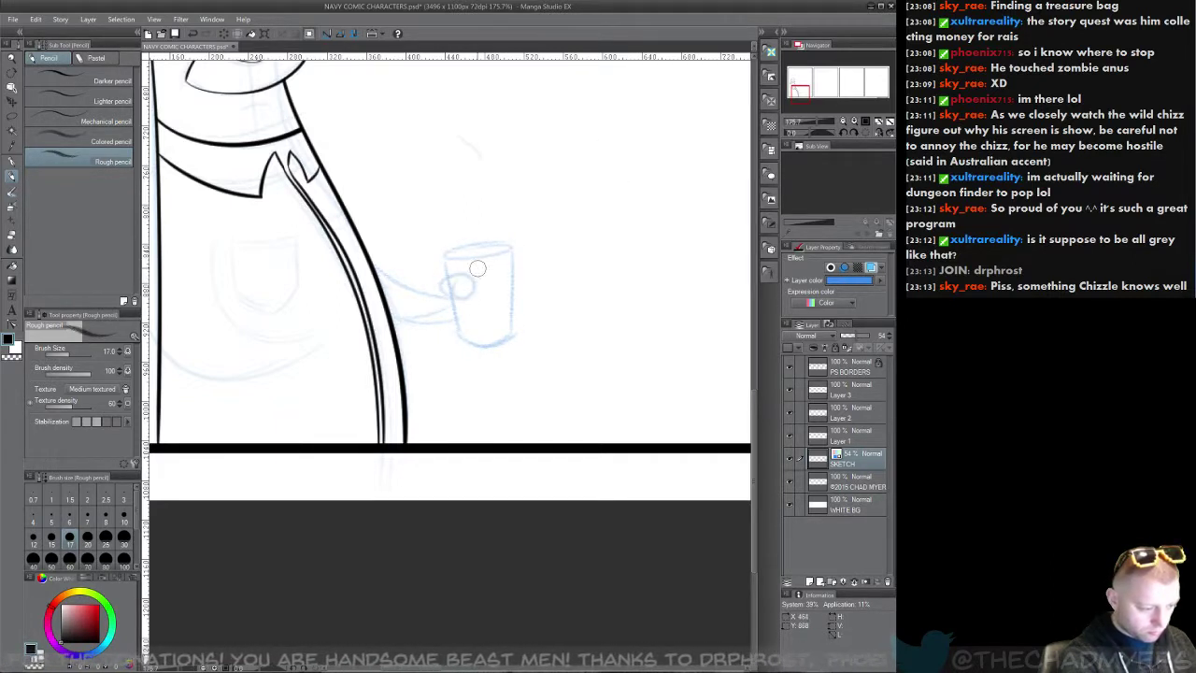
Step: Sketch the hand gripping the cup, with the thumb curled over the near side and the fingers wrapped around the far side
left_click_drag(452, 275, 468, 303)
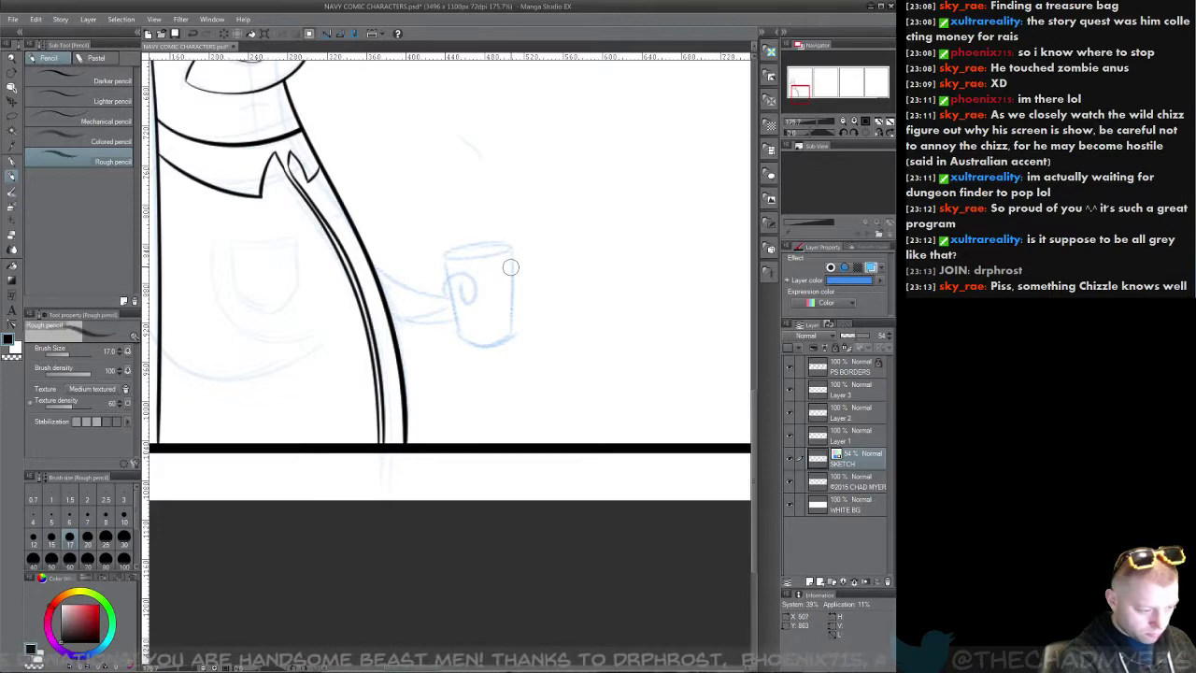
left_click_drag(514, 268, 525, 273)
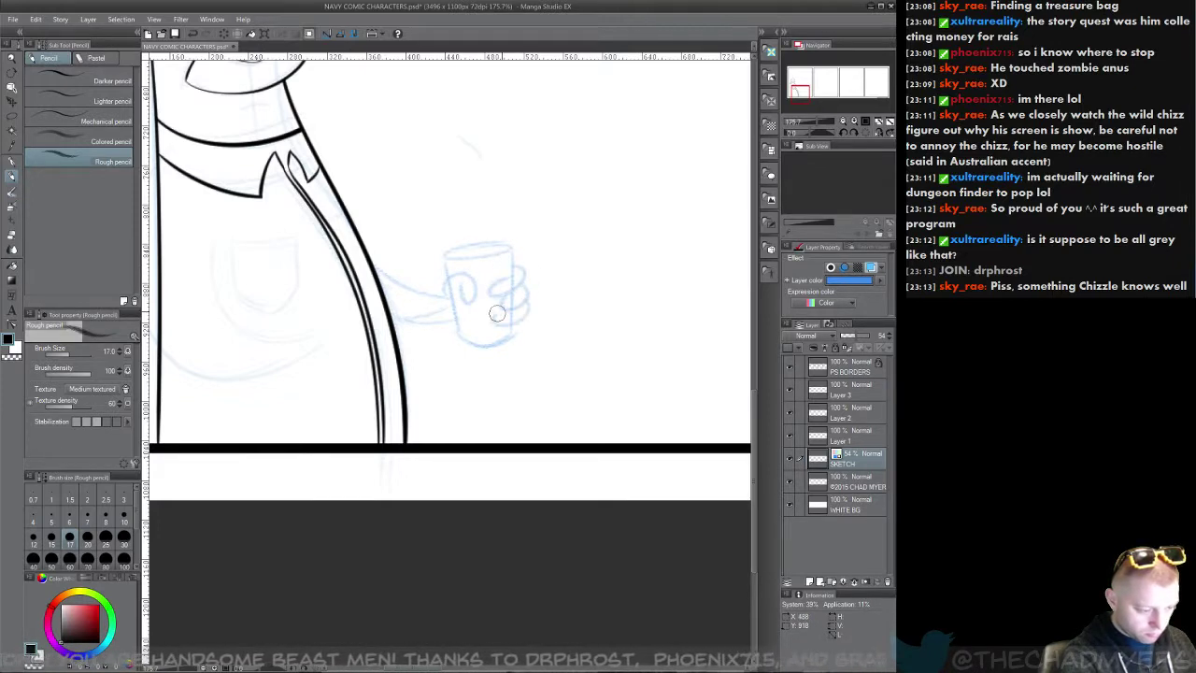
left_click_drag(525, 303, 493, 309)
left_click_drag(509, 313, 498, 326)
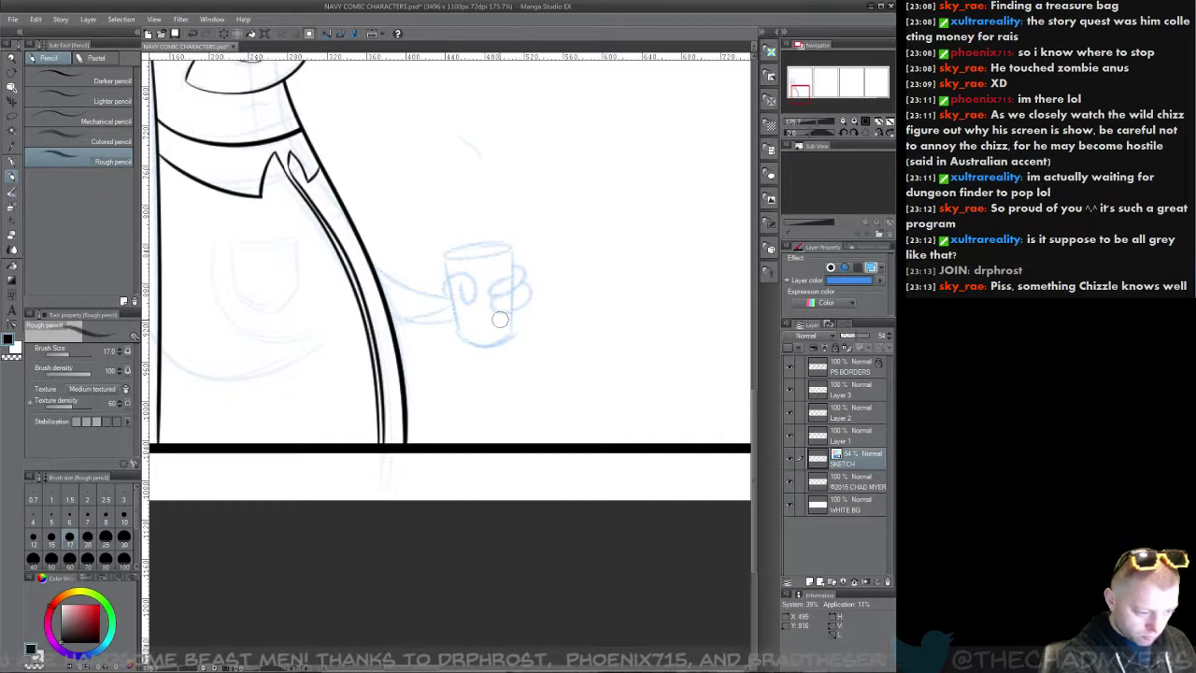
key("ctrl+z")
key("ctrl+z")
key("ctrl+z")
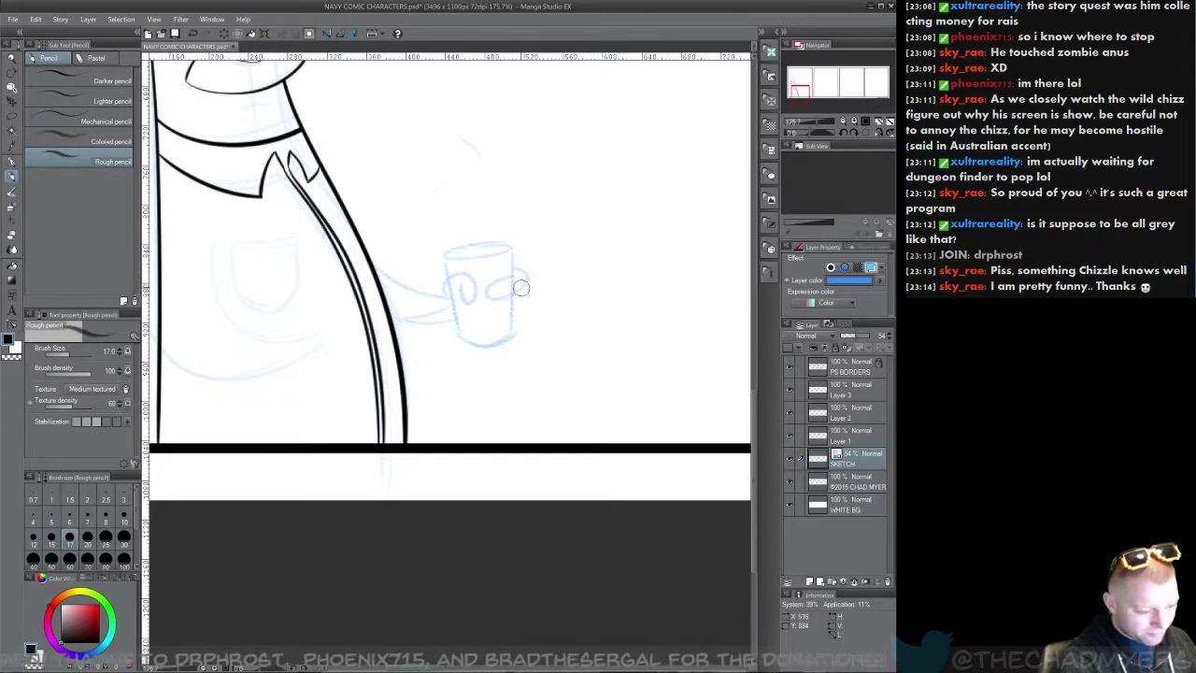
mouse_move(512, 263)
left_mouse_down()
mouse_move(506, 277)
mouse_move(520, 259)
mouse_move(509, 278)
mouse_move(531, 282)
mouse_move(532, 301)
left_mouse_up()
key("ctrl+z")
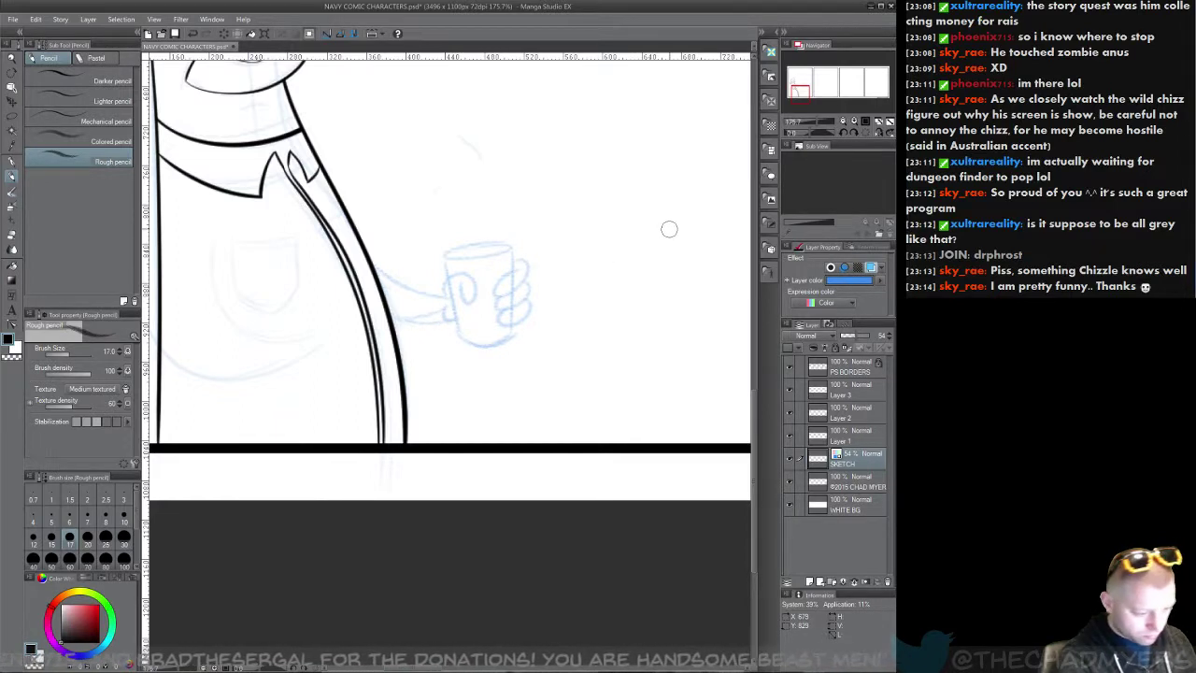
Step: Ink the curled thumb over the sketched cup on Layer 1 with the G-pen at size 15
left_click(861, 436)
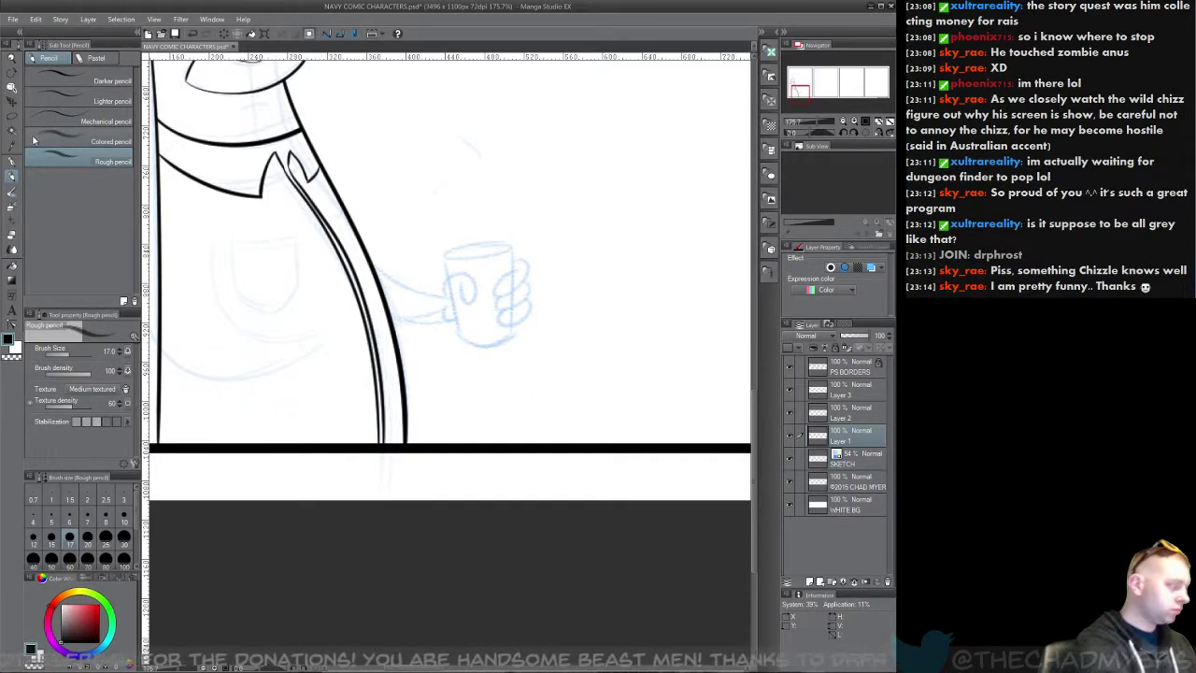
key("p")
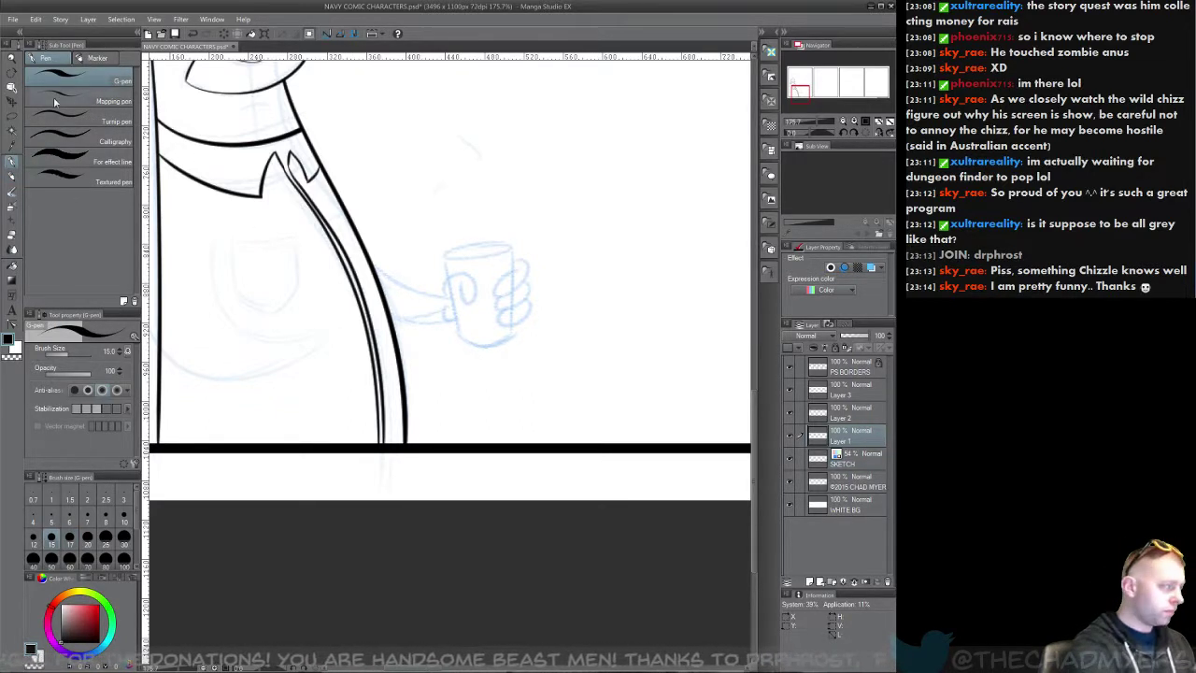
left_click(12, 58)
left_click_drag(435, 298, 448, 346)
left_click(11, 161)
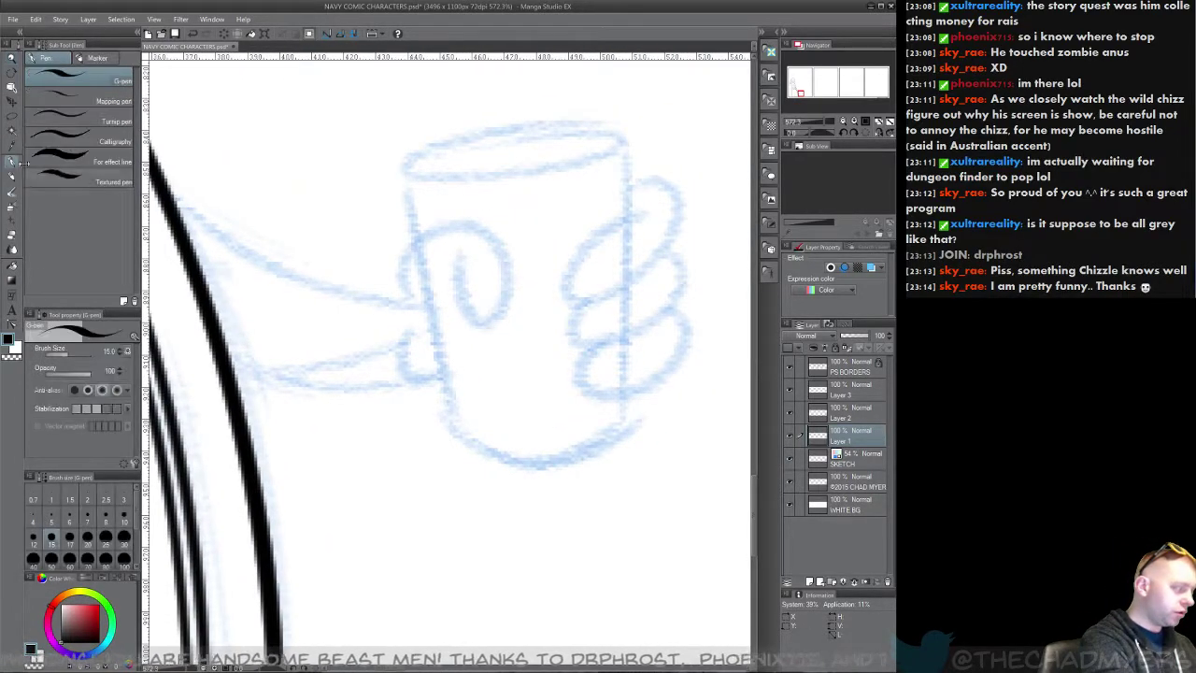
left_click_drag(312, 214, 359, 215)
key("ctrl+z")
left_click_drag(459, 407, 374, 366)
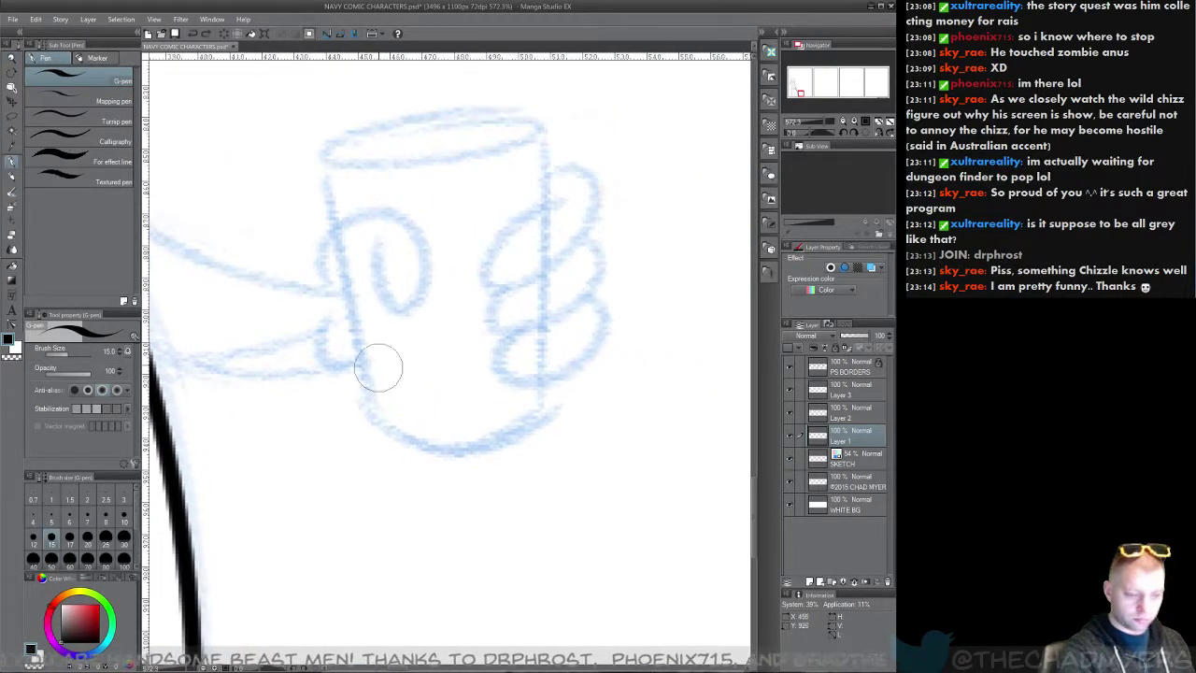
mouse_move(323, 283)
left_mouse_down()
mouse_move(366, 191)
mouse_move(383, 217)
left_mouse_up()
key("ctrl+z")
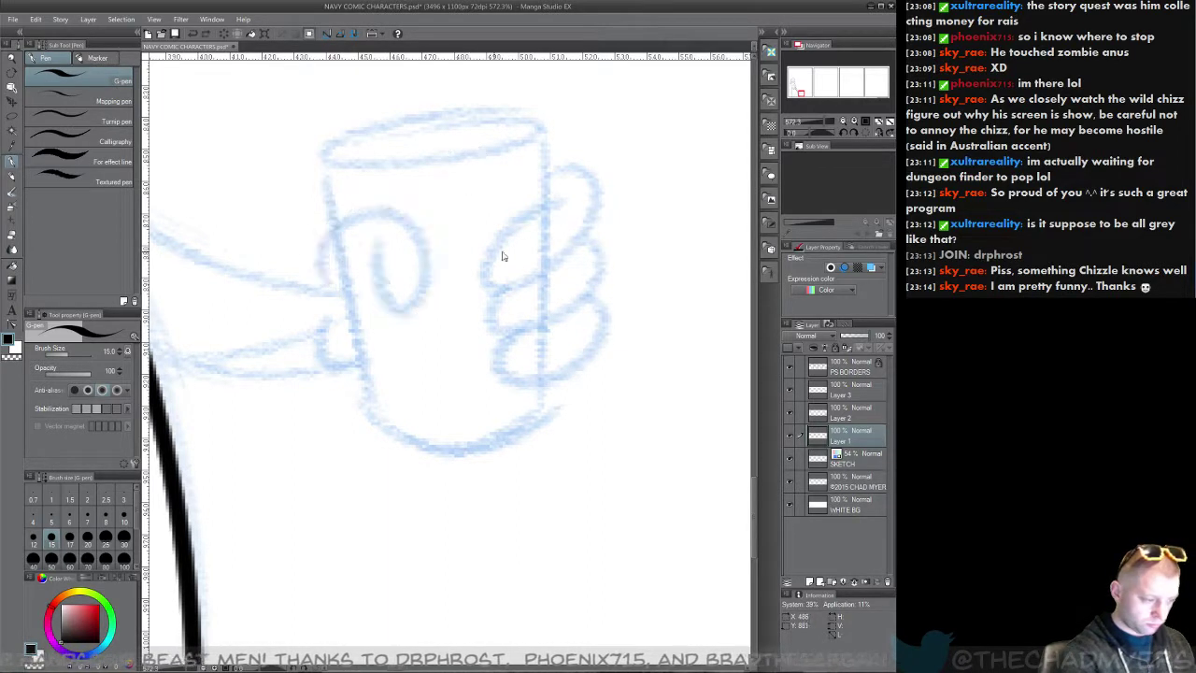
mouse_move(323, 280)
left_mouse_down()
mouse_move(323, 243)
mouse_move(426, 255)
mouse_move(366, 239)
left_mouse_up()
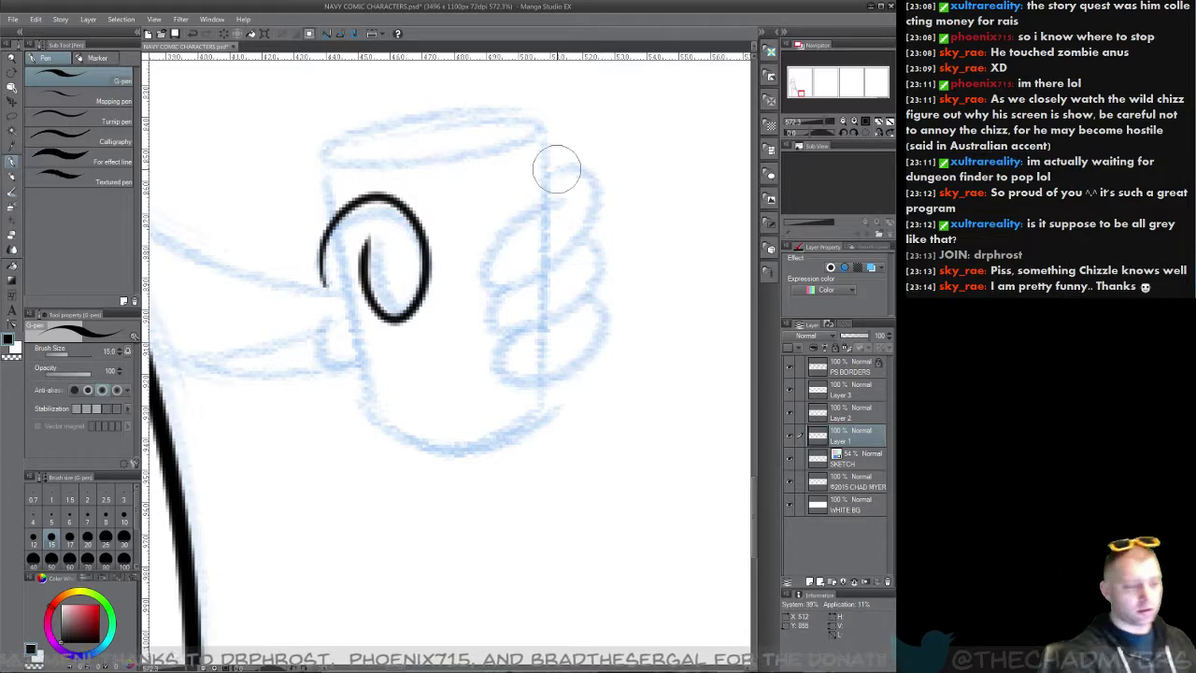
Step: Ink the top finger as a slanted loop around the cup's far side on Layer 1
mouse_move(555, 168)
left_mouse_down()
mouse_move(601, 208)
mouse_move(488, 246)
left_mouse_up()
key("ctrl+z")
mouse_move(551, 169)
left_mouse_down()
mouse_move(568, 160)
mouse_move(571, 190)
left_mouse_up()
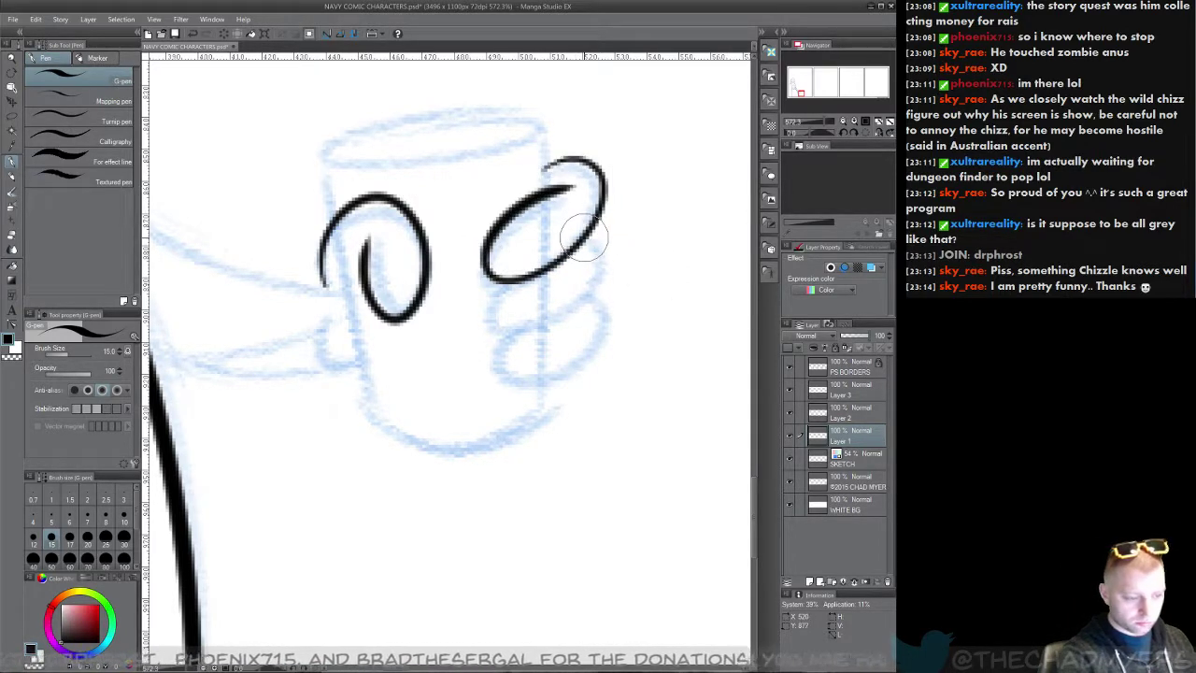
mouse_move(583, 237)
left_mouse_down()
mouse_move(608, 279)
mouse_move(489, 327)
mouse_move(575, 289)
left_mouse_up()
key("ctrl+z")
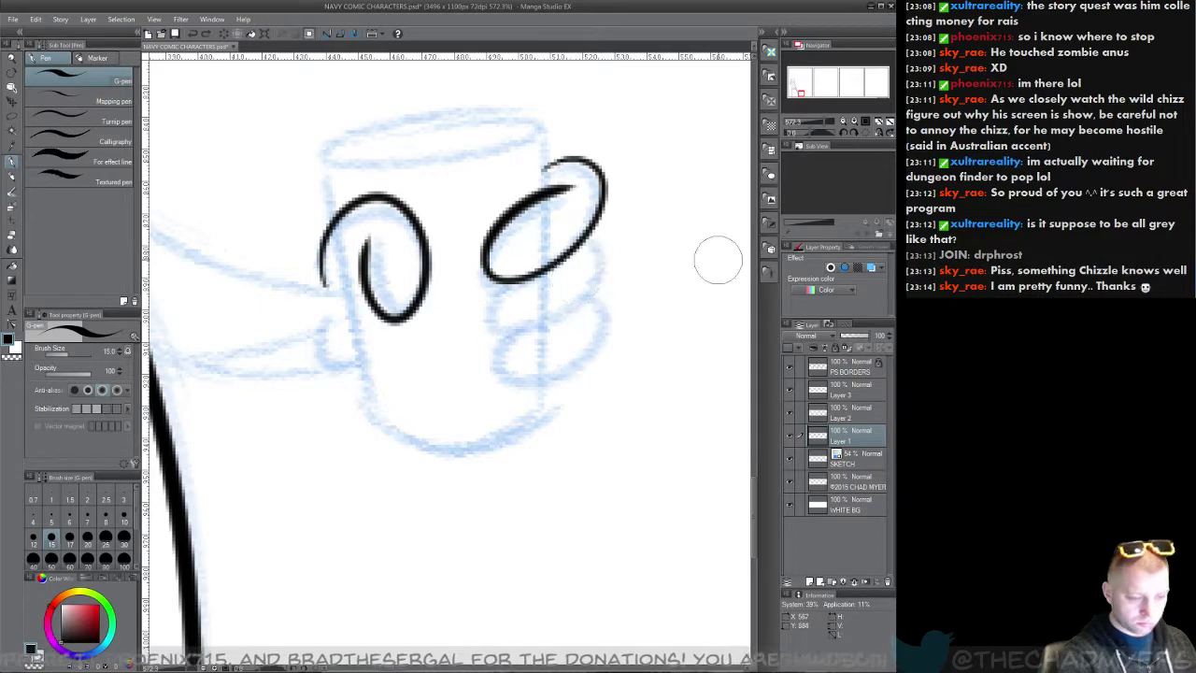
Step: Ink the middle finger below the first one on Layer 2 and the lowest finger on Layer 1
left_click(856, 418)
mouse_move(601, 235)
left_mouse_down()
mouse_move(514, 339)
mouse_move(603, 365)
mouse_move(502, 347)
left_mouse_up()
left_click(842, 396)
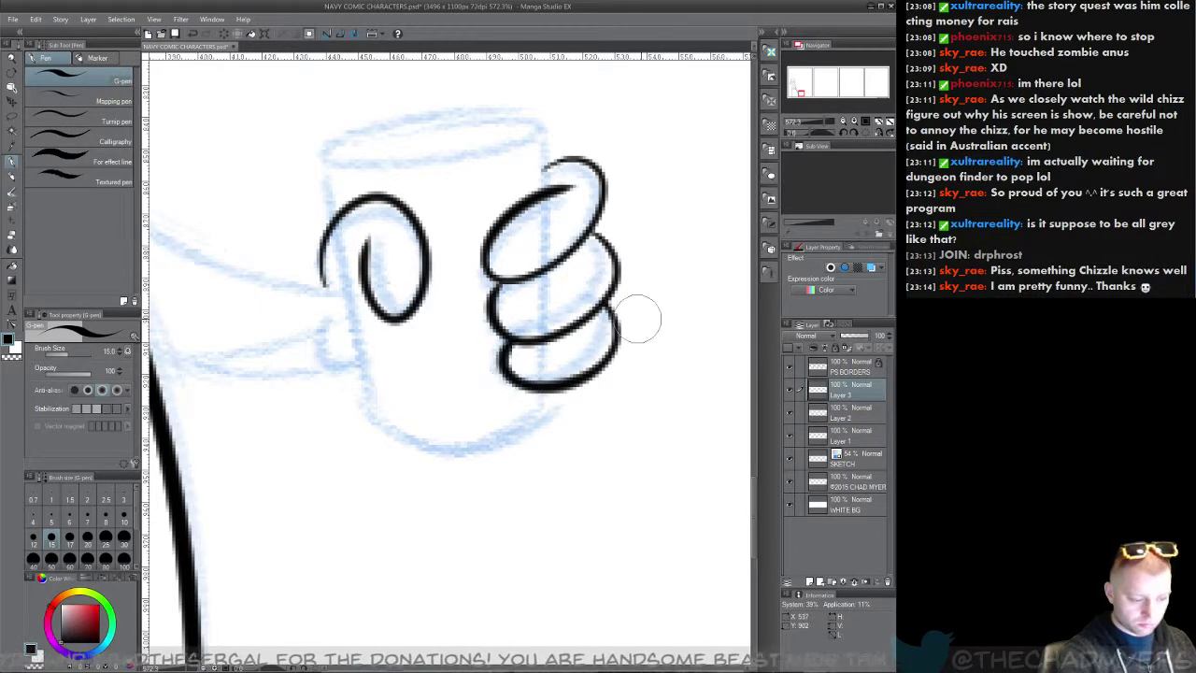
key("ctrl+z")
left_click(852, 422)
left_click(850, 433)
mouse_move(598, 280)
left_mouse_down()
mouse_move(616, 332)
mouse_move(509, 369)
left_mouse_up()
key("ctrl+z")
left_click_drag(596, 318, 504, 341)
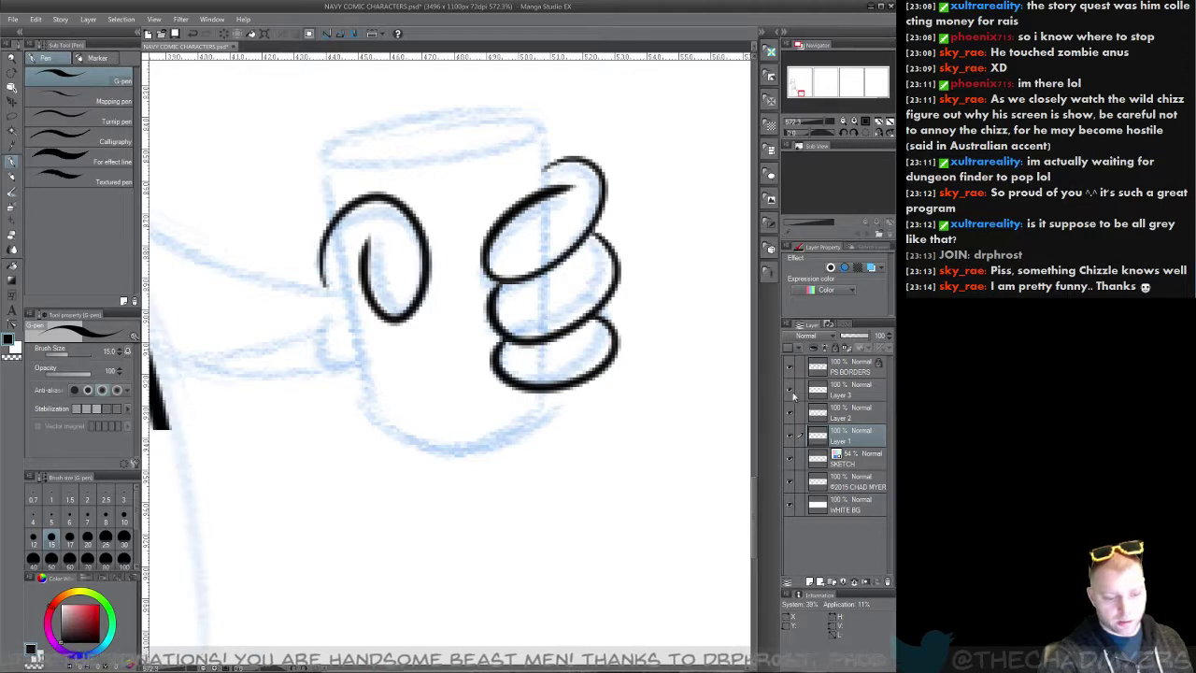
Step: Ink the cup's elliptical rim on Layer 3, slightly wider than the sketched one
left_click(820, 390)
left_click_drag(423, 340, 451, 425)
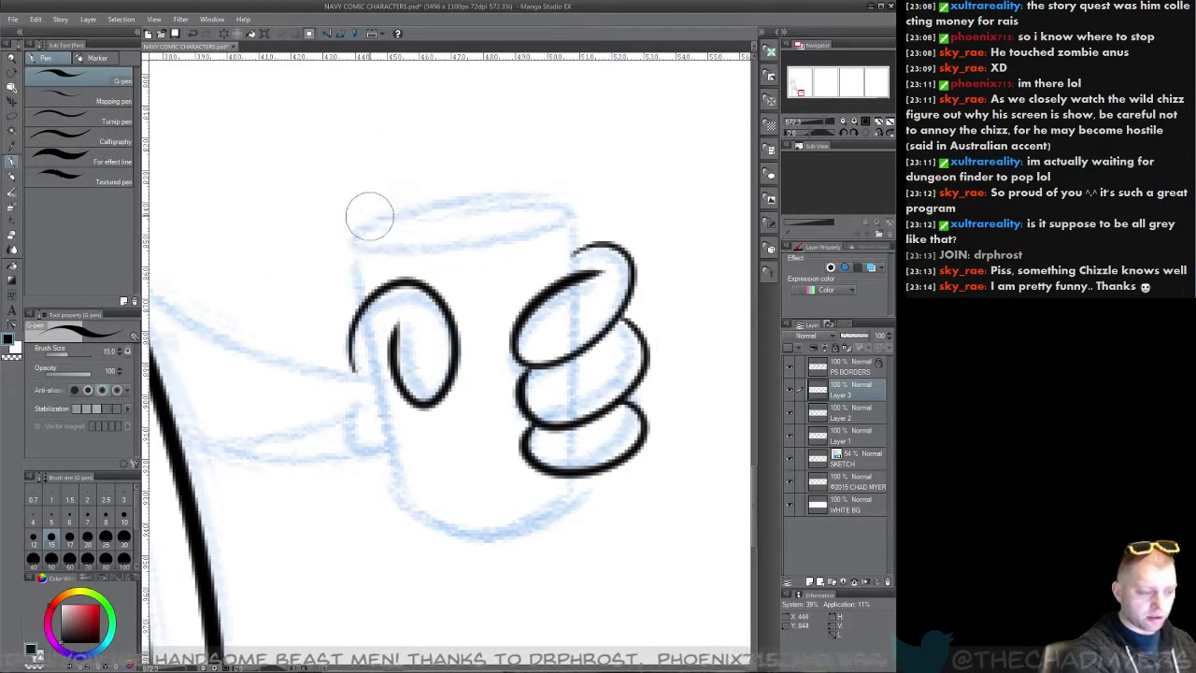
mouse_move(374, 216)
left_mouse_down()
mouse_move(510, 200)
mouse_move(443, 198)
left_mouse_up()
key("ctrl+z")
mouse_move(363, 221)
left_mouse_down()
mouse_move(432, 234)
mouse_move(338, 231)
mouse_move(542, 227)
mouse_move(440, 184)
left_mouse_up()
key("ctrl+z")
key("ctrl+z")
mouse_move(366, 230)
left_mouse_down()
mouse_move(526, 229)
mouse_move(350, 245)
mouse_move(408, 514)
left_mouse_up()
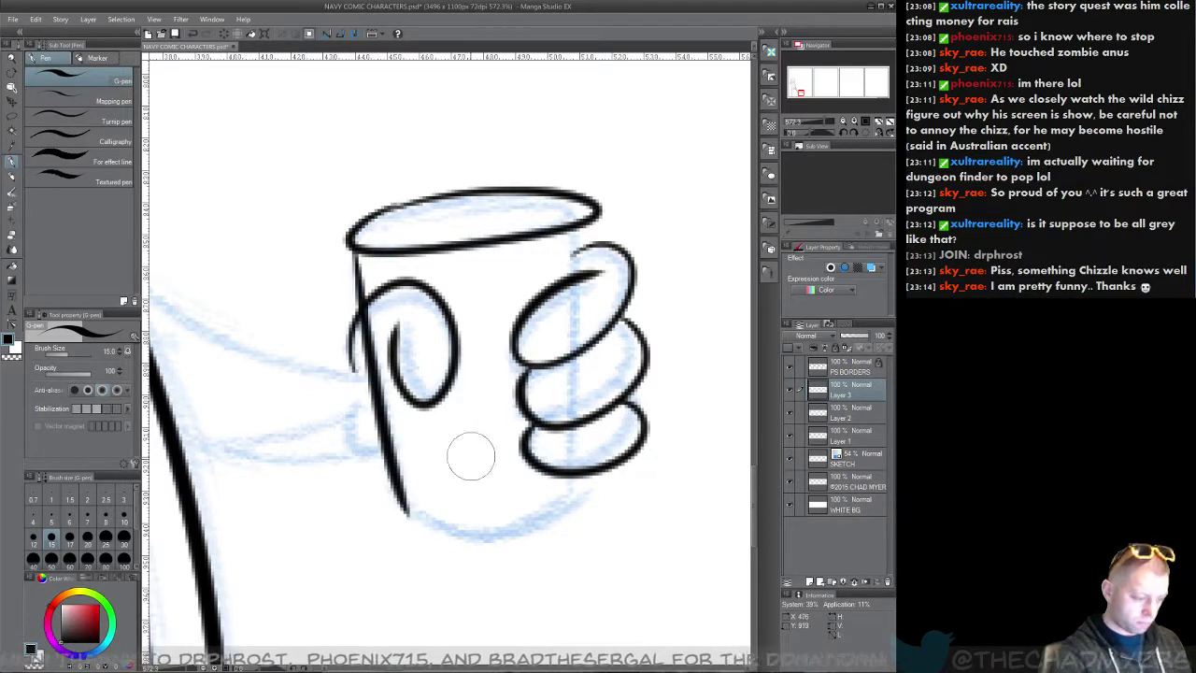
Step: Ink the cup's two tapering sides from the rim down to the base on Layer 3
mouse_move(470, 454)
left_mouse_down()
mouse_move(363, 358)
mouse_move(357, 332)
left_mouse_up()
key("ctrl+z")
left_click_drag(237, 120, 271, 353)
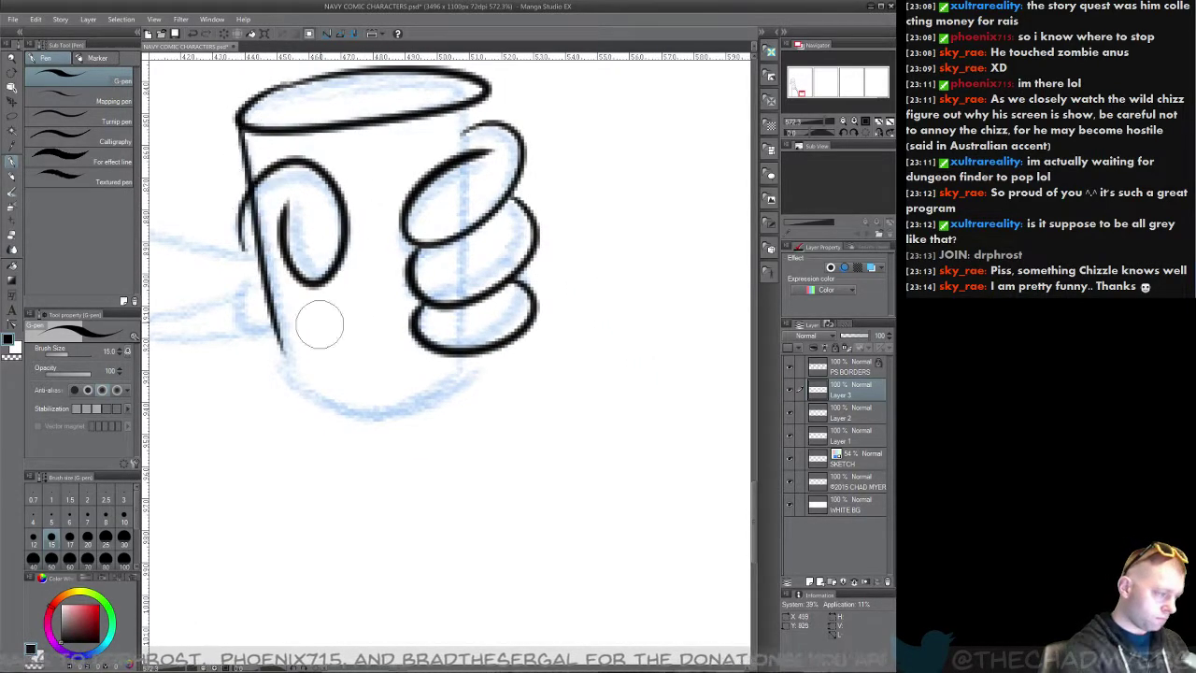
key("ctrl+z")
left_click_drag(237, 120, 297, 400)
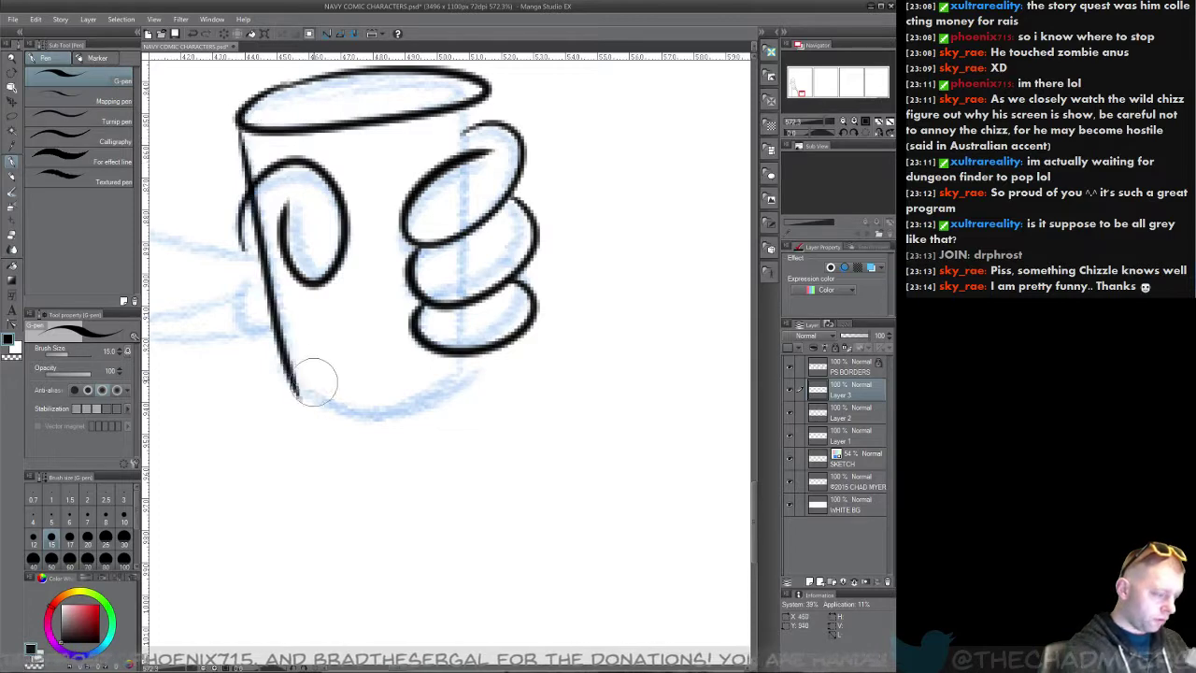
left_click_drag(488, 121, 461, 409)
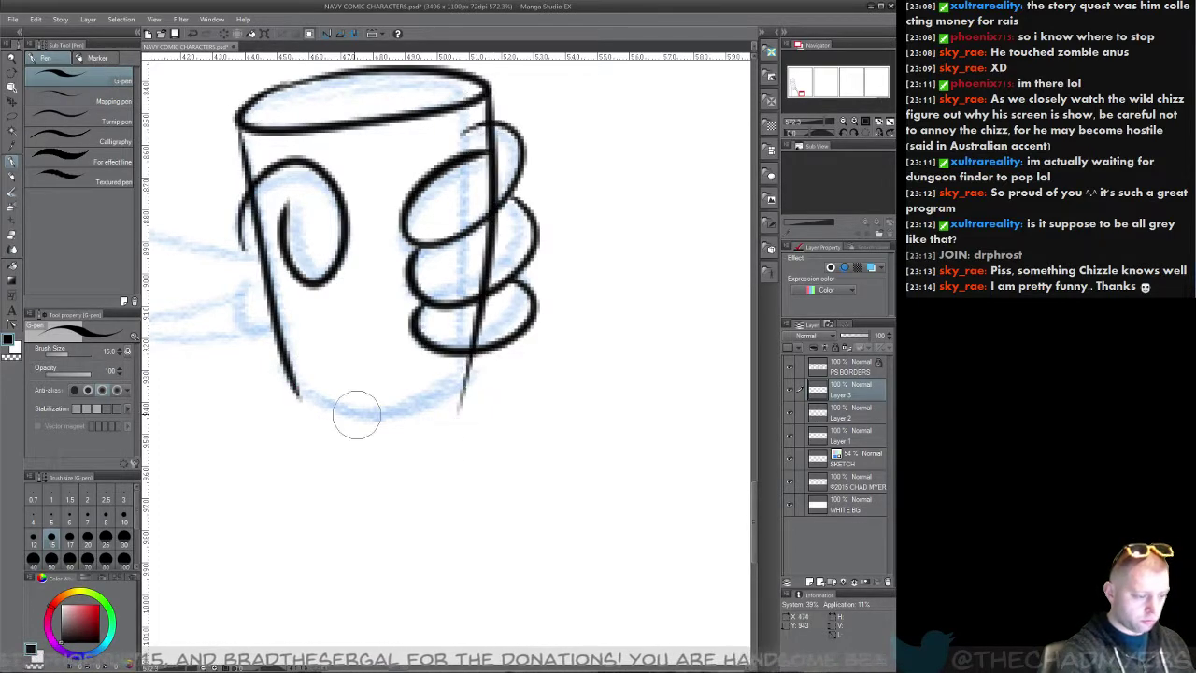
Step: Ink the curved bottom edge of the cup, joining the lower ends of its two sides
left_click_drag(295, 399, 464, 405)
key("ctrl+z")
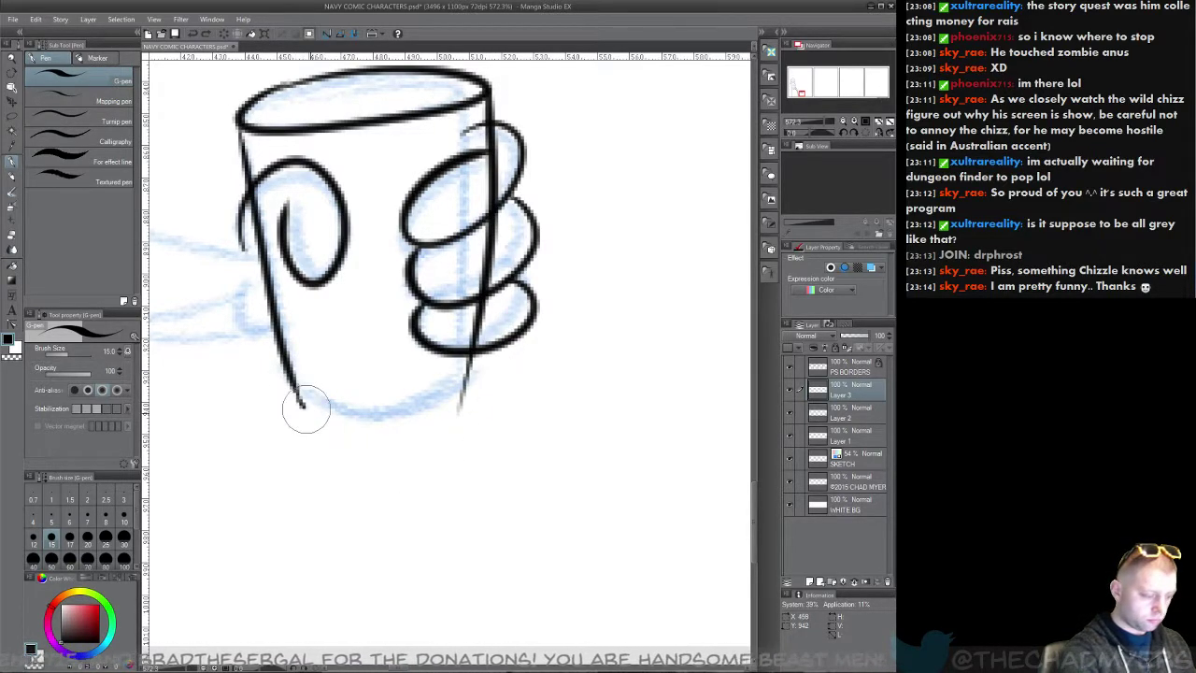
left_click_drag(299, 401, 462, 408)
Step: Check Layers 3 and 2 by toggling their visibility, and ink the short palm curve behind the cup's near edge on Layer 2
left_click_drag(280, 476, 421, 476)
left_click(789, 392)
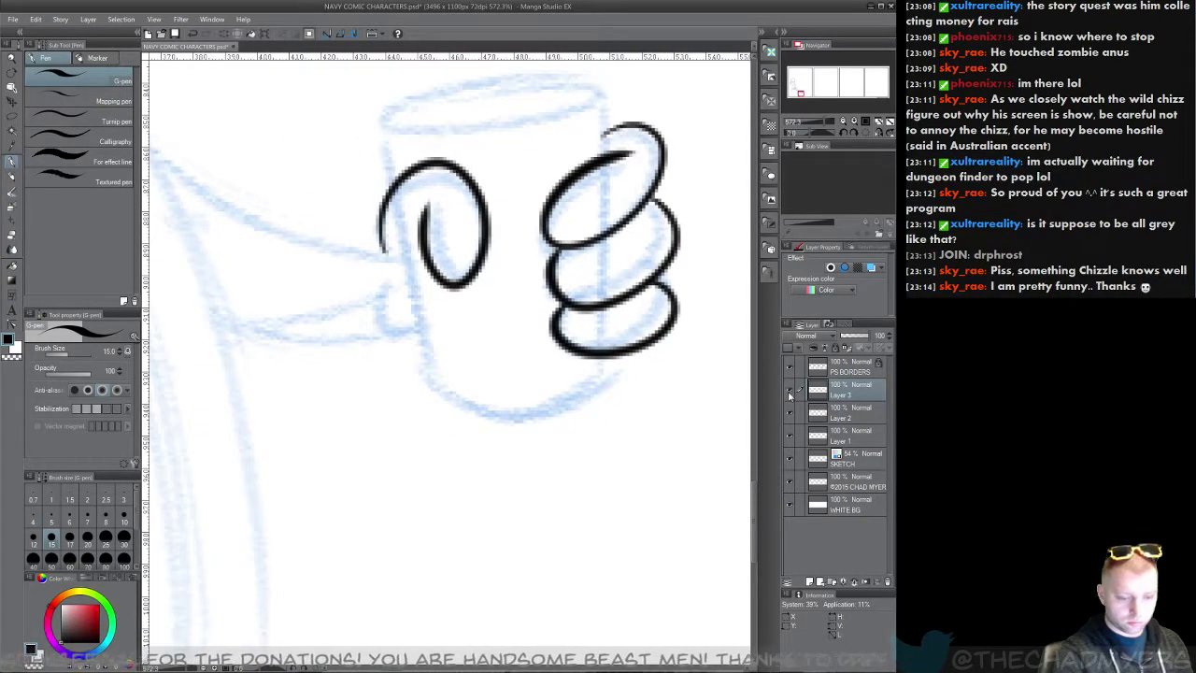
left_click(789, 392)
left_click(789, 412)
left_click(789, 414)
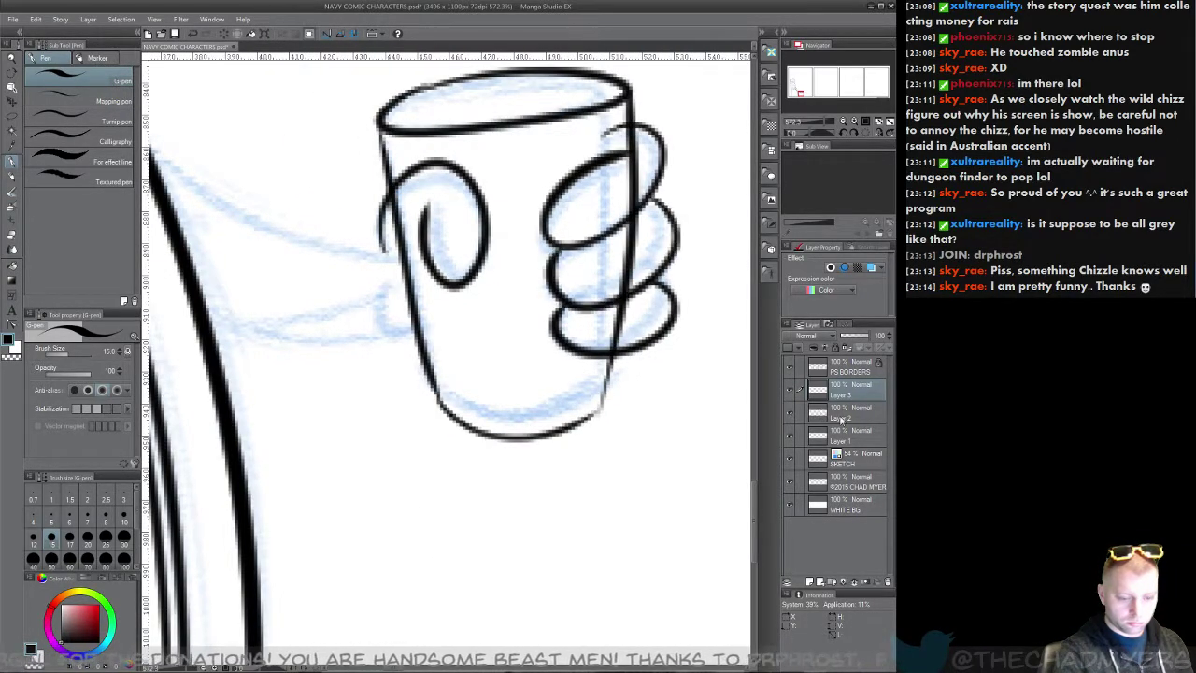
left_click(850, 411)
left_click_drag(384, 291, 411, 329)
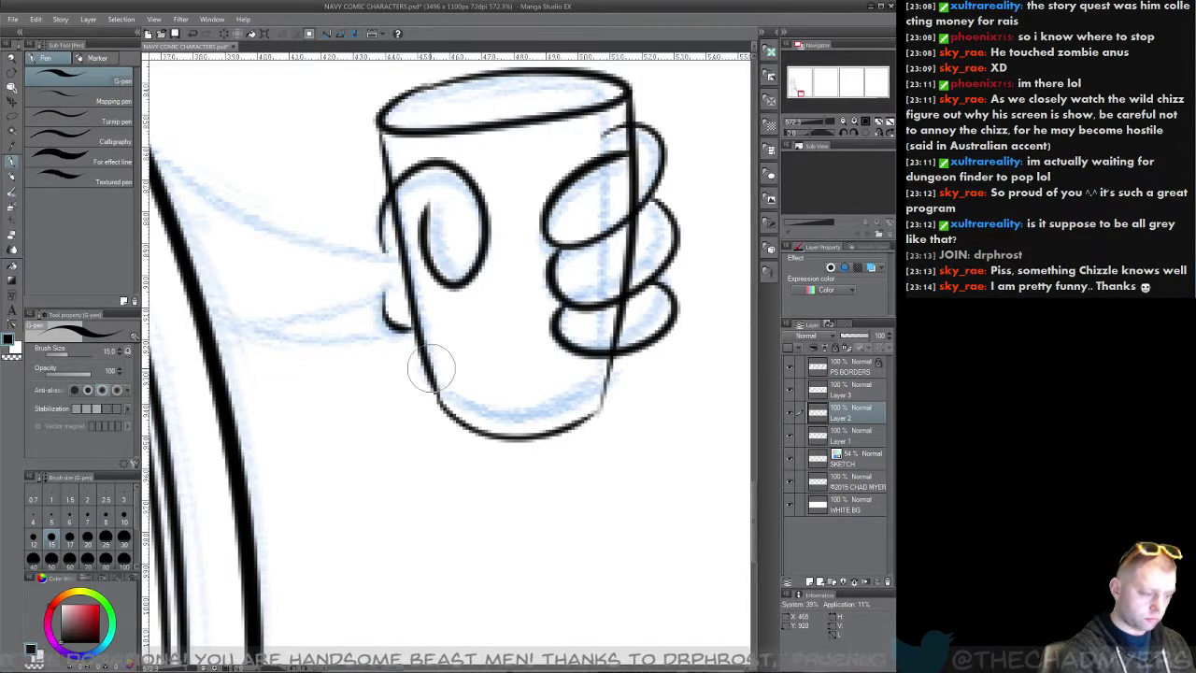
key("ctrl+z")
mouse_move(383, 291)
left_mouse_down()
mouse_move(446, 316)
mouse_move(446, 330)
mouse_move(432, 329)
left_mouse_up()
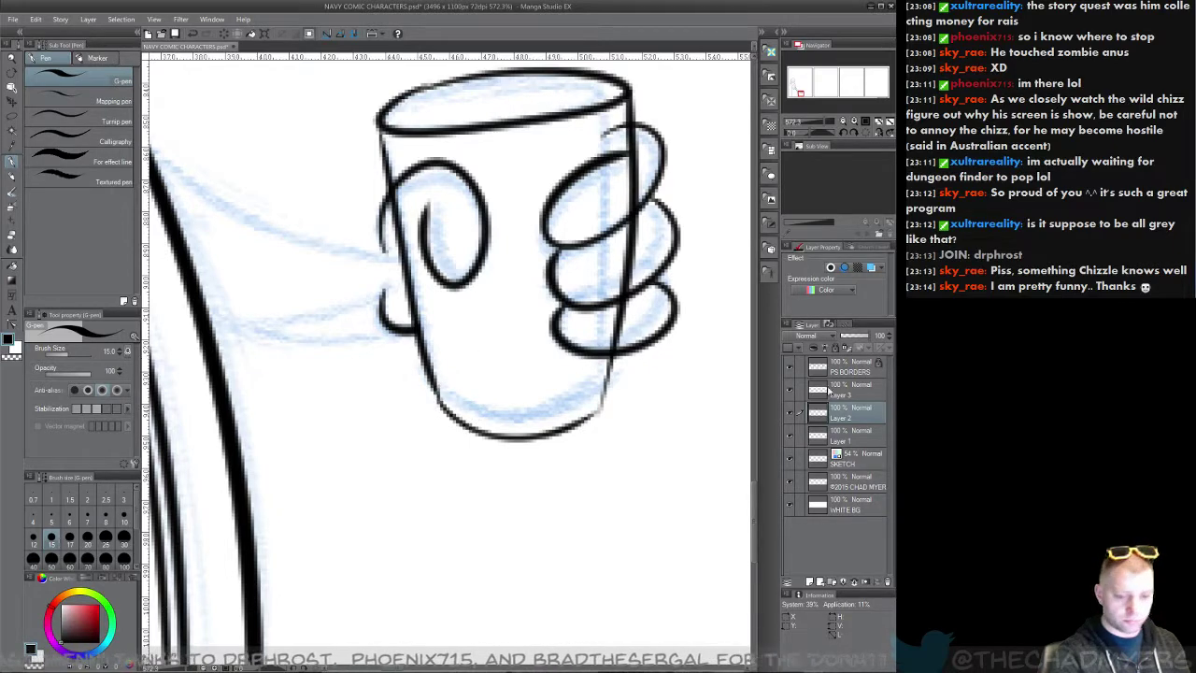
Step: Check Layer 3's content by toggling its visibility, and make Layer 3 the active layer
left_click(792, 389)
left_click(792, 389)
left_click(855, 384)
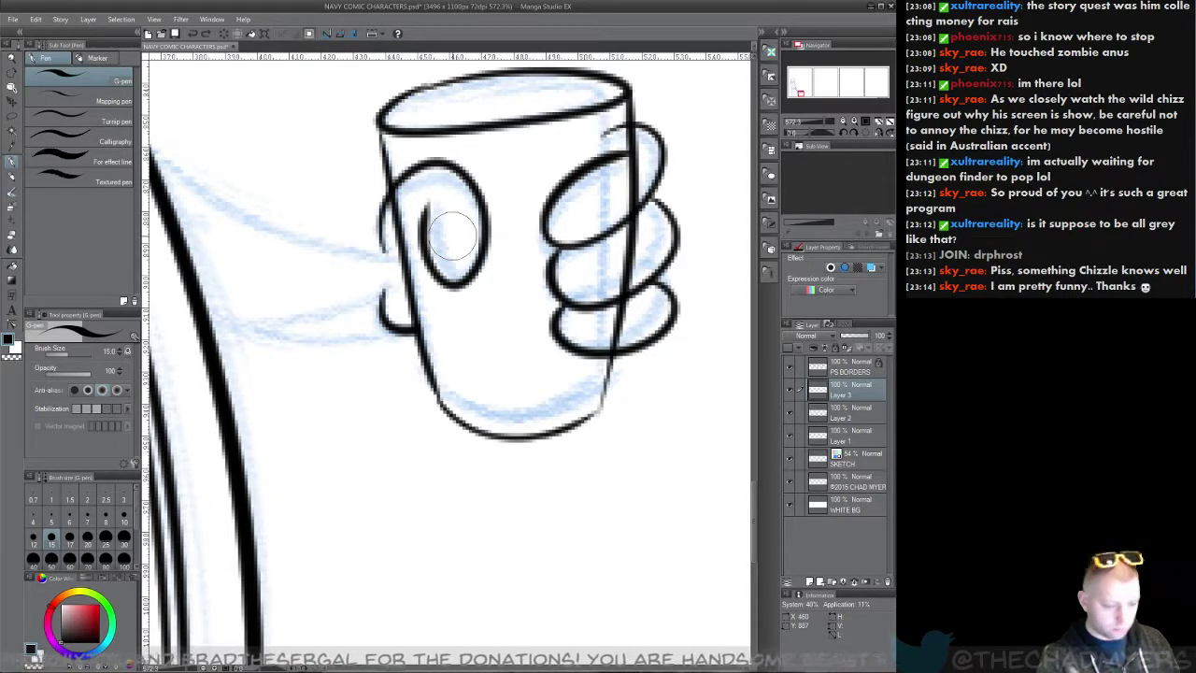
Step: Check the SKETCH layer and Layer 1 by toggling their visibility, and redraw the thumb on Layer 1 as an oval overlapping the cup's near edge
left_click(795, 458)
left_click(790, 459)
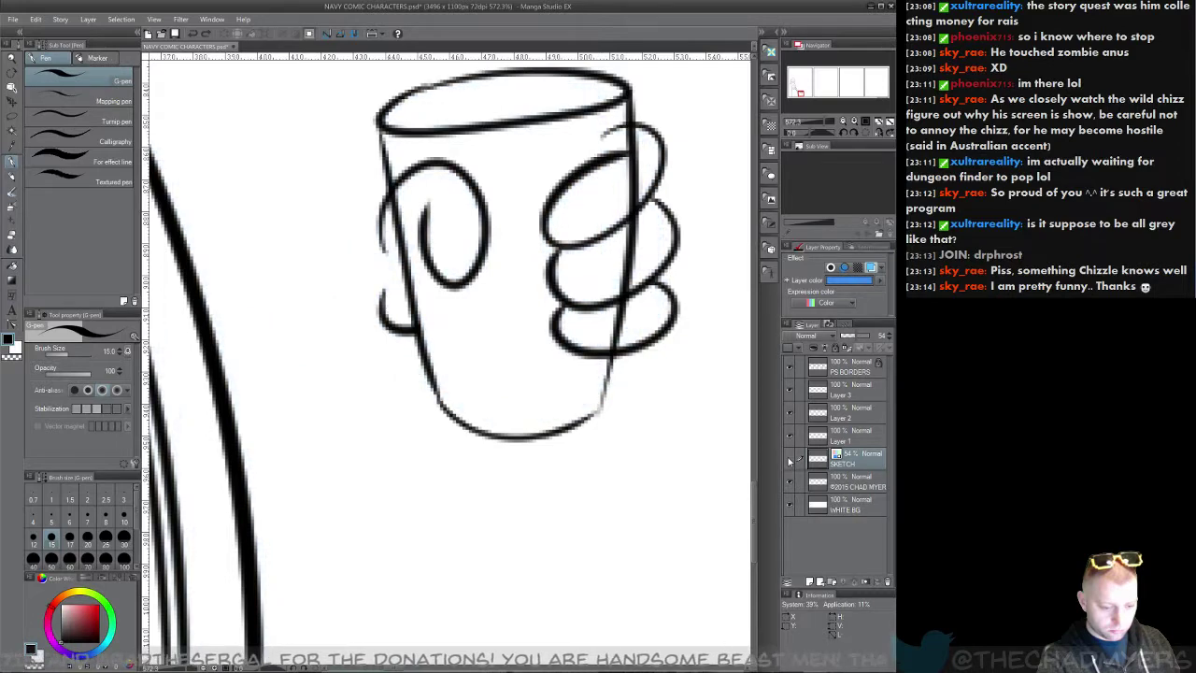
left_click(789, 458)
left_click(789, 436)
left_click(788, 436)
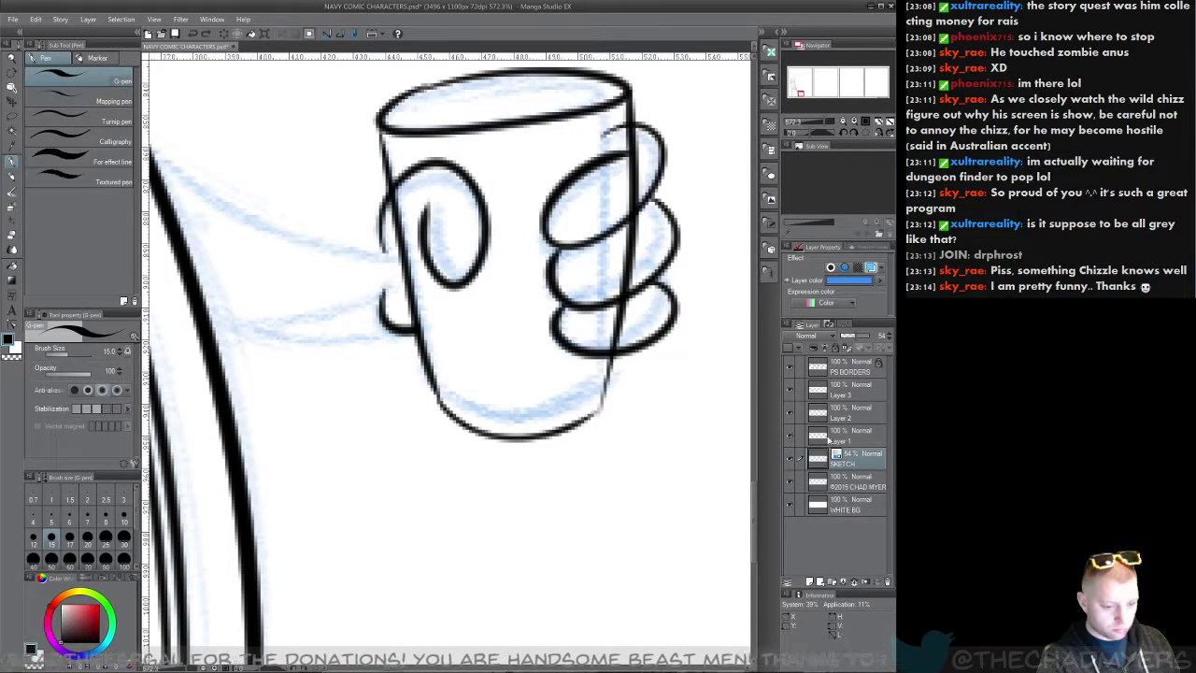
left_click(830, 437)
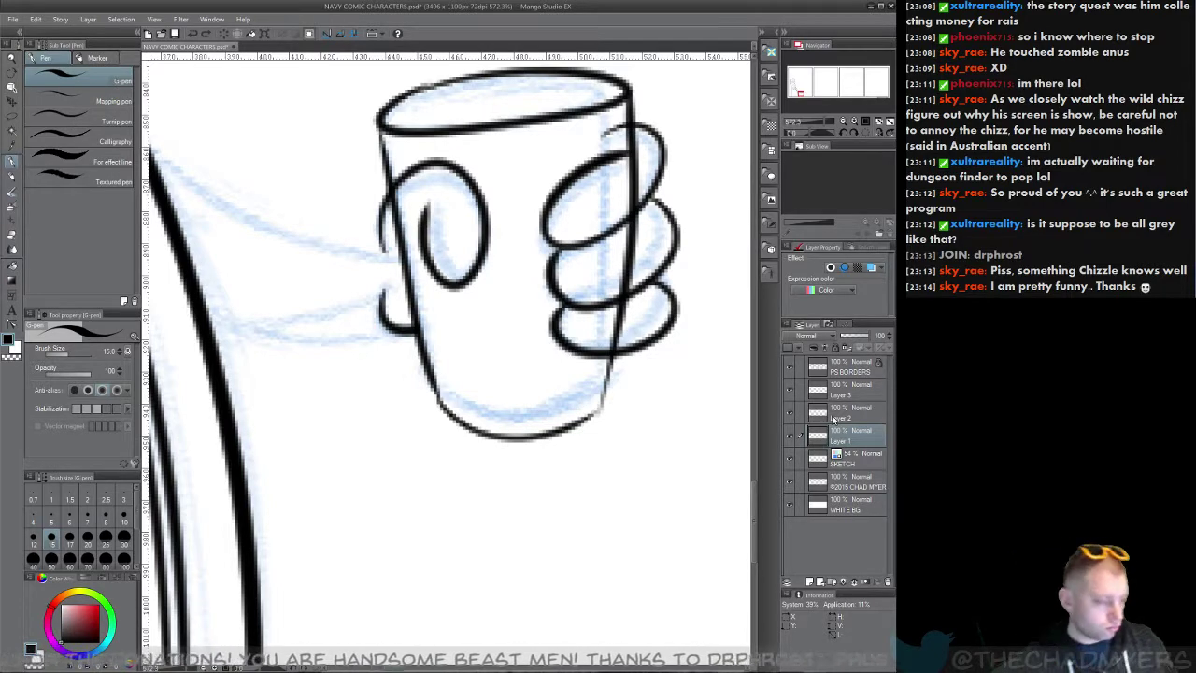
mouse_move(458, 245)
left_mouse_down()
mouse_move(480, 267)
mouse_move(386, 255)
mouse_move(375, 208)
mouse_move(463, 158)
mouse_move(469, 225)
mouse_move(475, 192)
left_mouse_up()
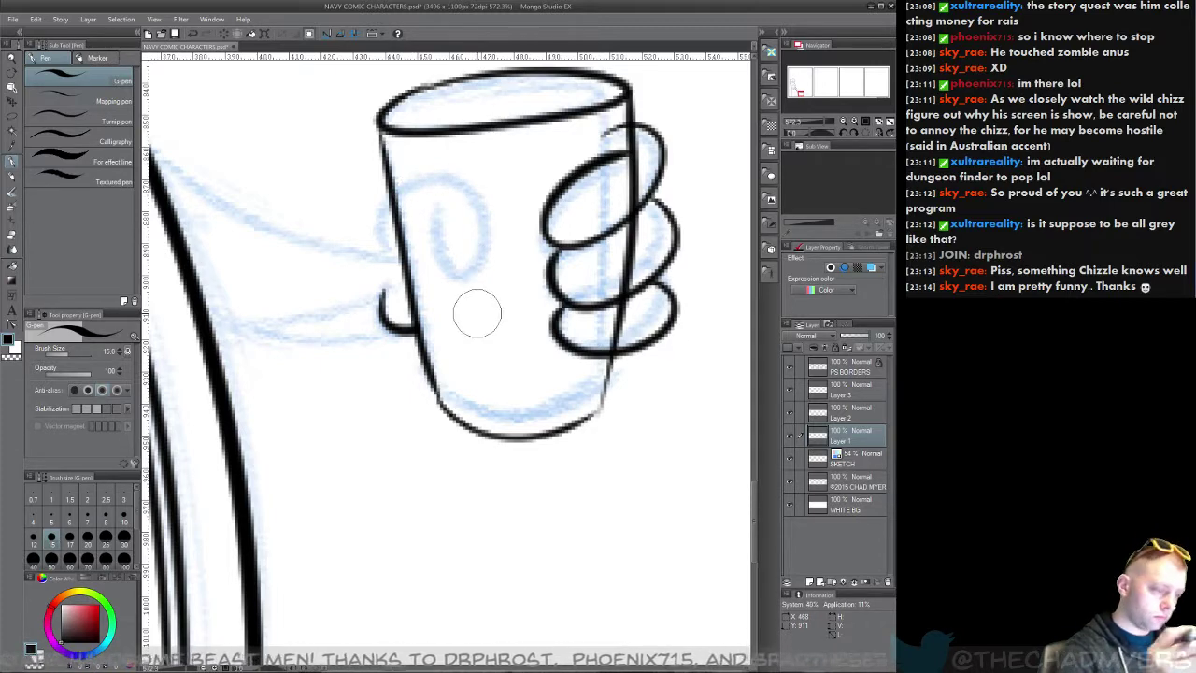
mouse_move(371, 240)
left_mouse_down()
mouse_move(411, 280)
mouse_move(439, 182)
left_mouse_up()
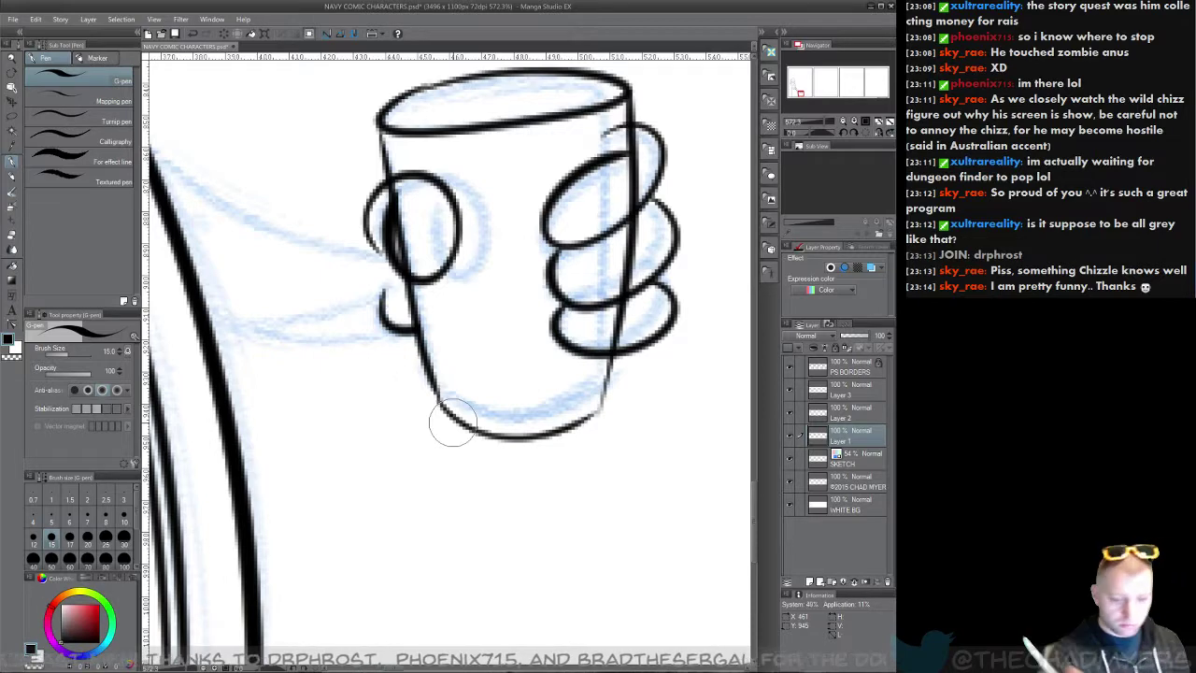
Step: On Layer 3, erase the cup's side lines crossing the thumb and fingers, and re-ink the short side edge below the lowest finger
left_click(848, 386)
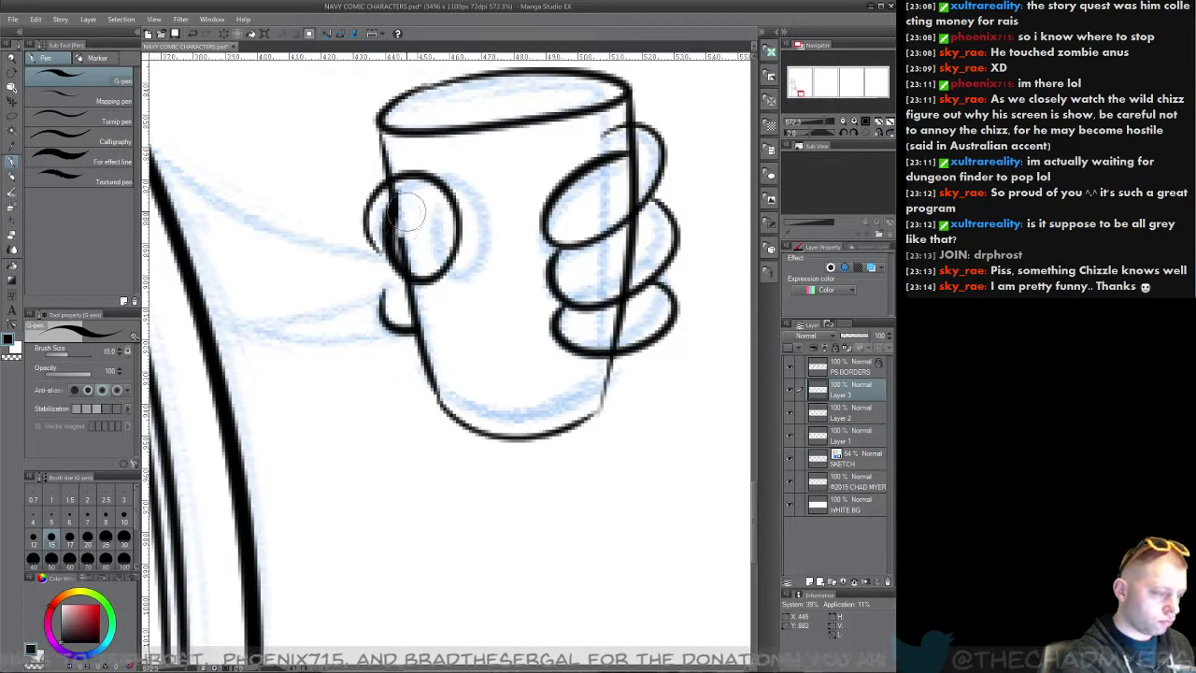
mouse_move(643, 170)
left_mouse_down()
mouse_move(624, 271)
mouse_move(634, 233)
mouse_move(613, 327)
left_mouse_up()
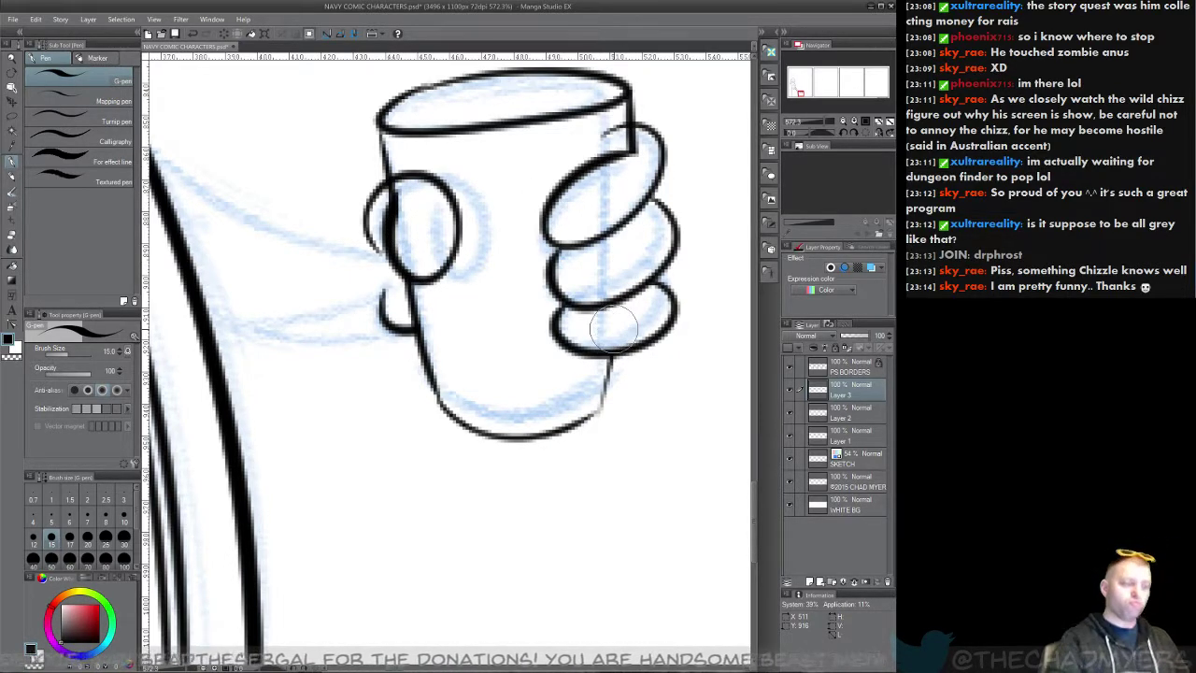
left_click(790, 392)
left_click(790, 388)
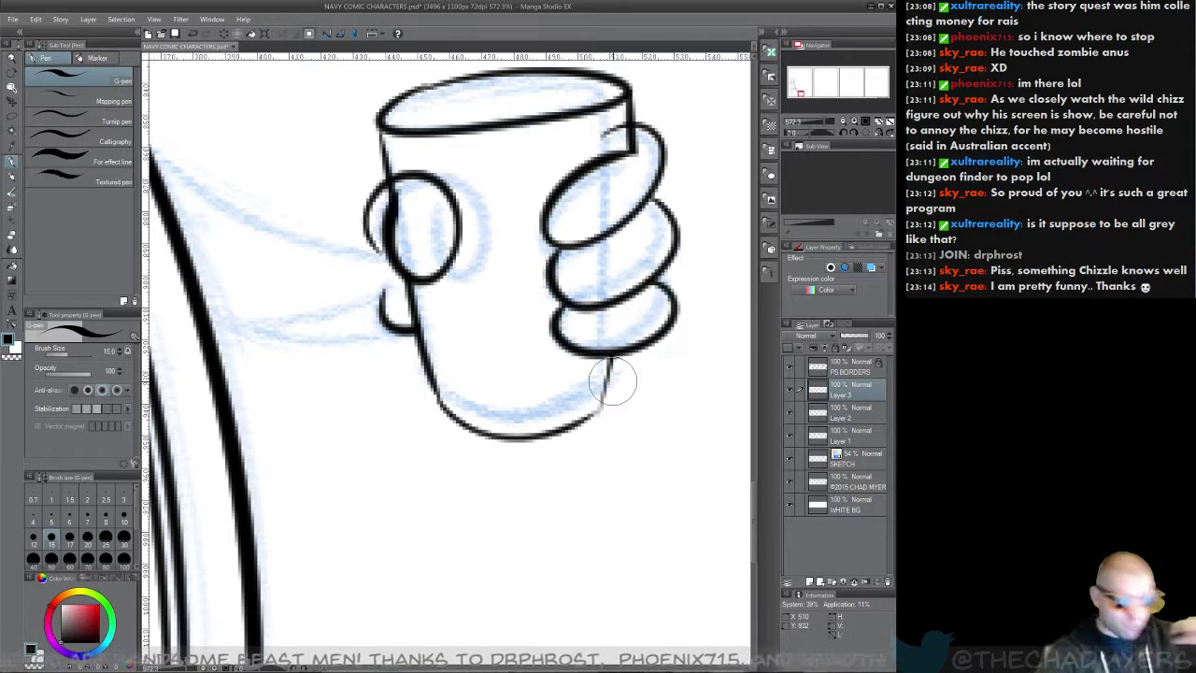
left_click_drag(607, 355, 600, 403)
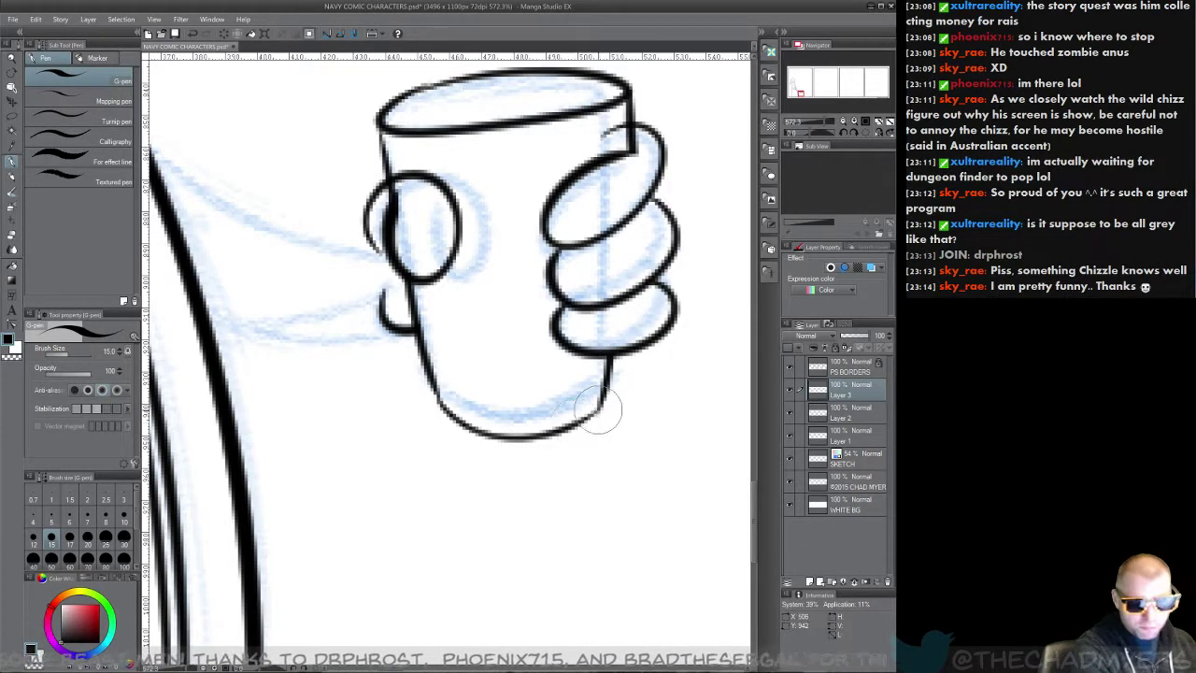
Step: Check the contents of Layers 3, 2 and 1 by toggling their visibility, and add a new layer above Layer 3
left_click(843, 367)
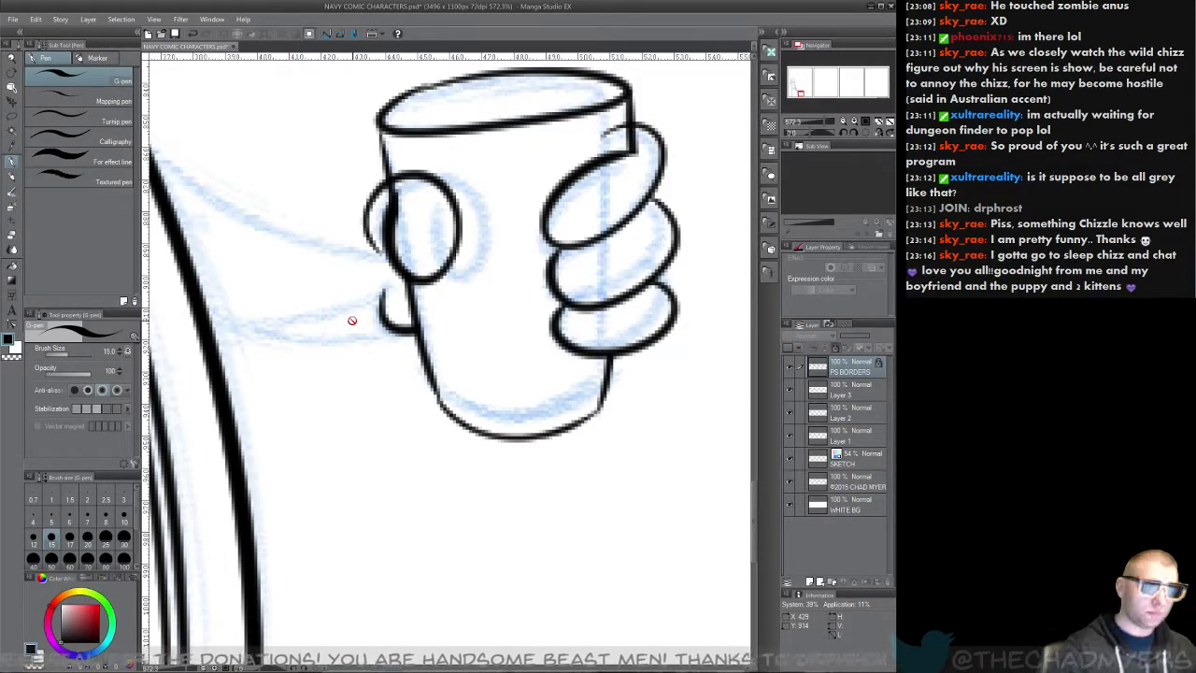
left_click_drag(325, 342, 398, 395)
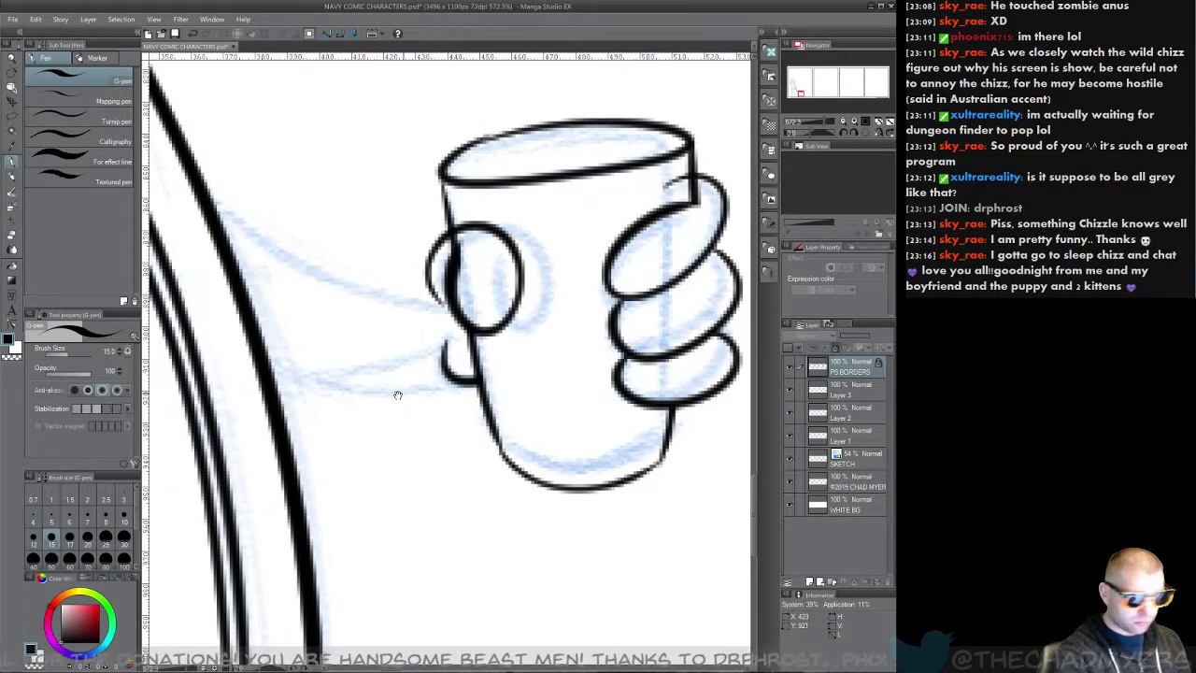
left_click(853, 390)
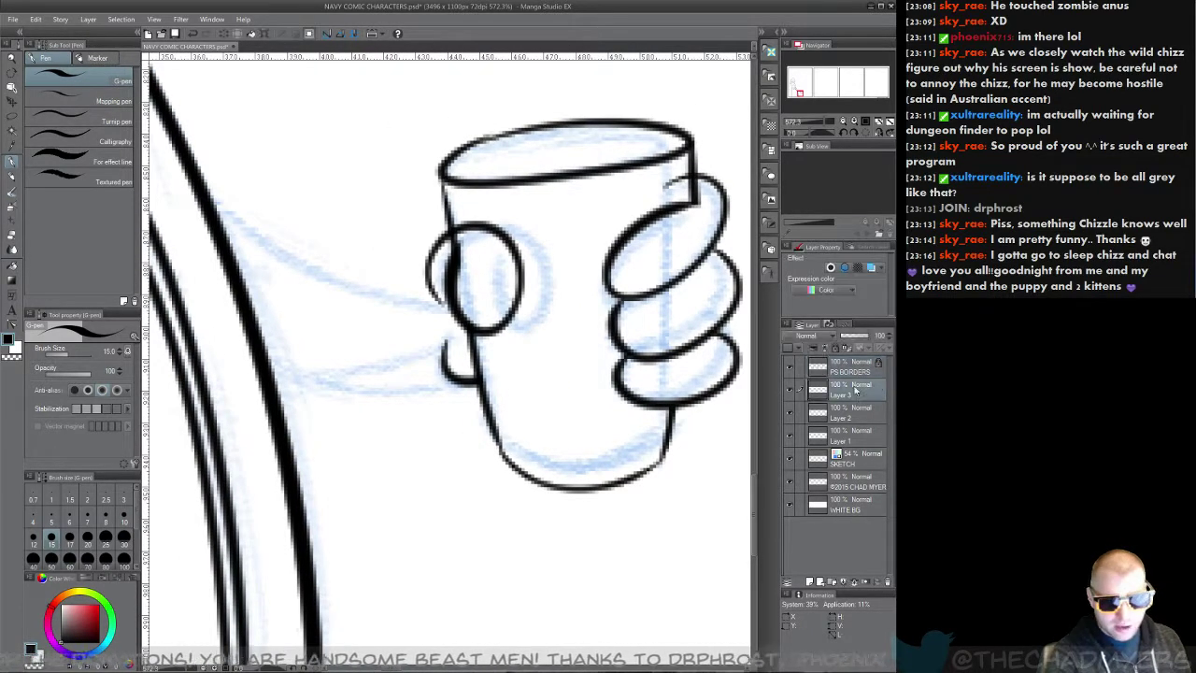
left_click(789, 393)
left_click(790, 393)
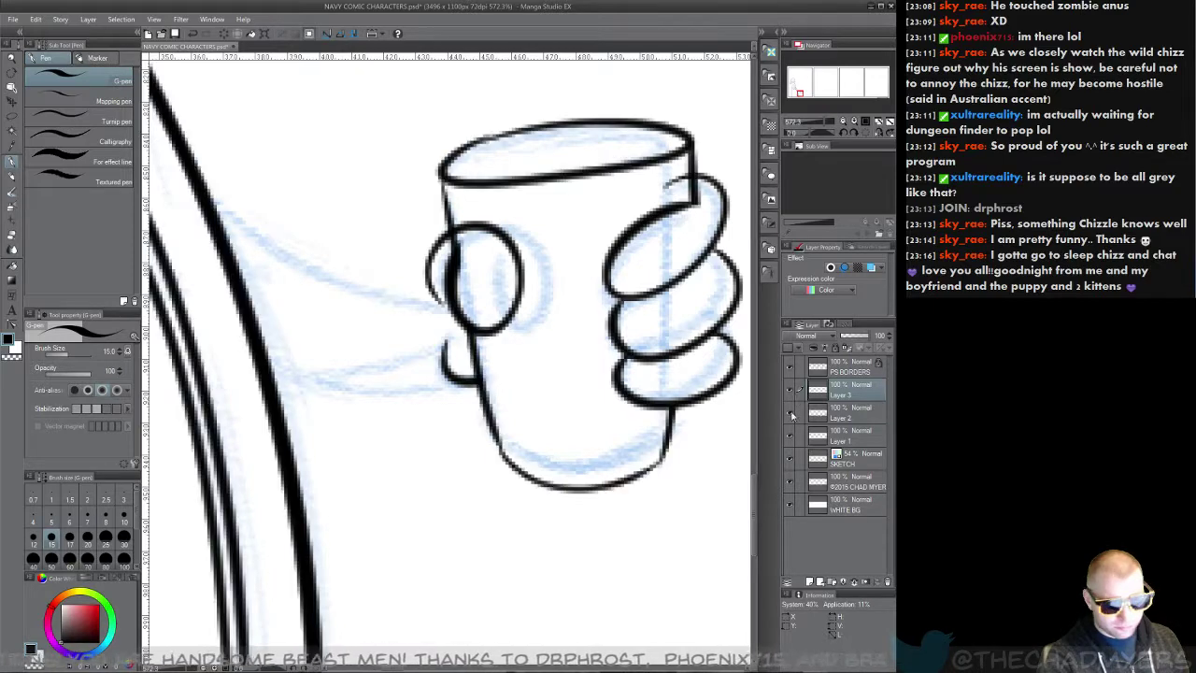
left_click(789, 416)
left_click(789, 416)
left_click(789, 438)
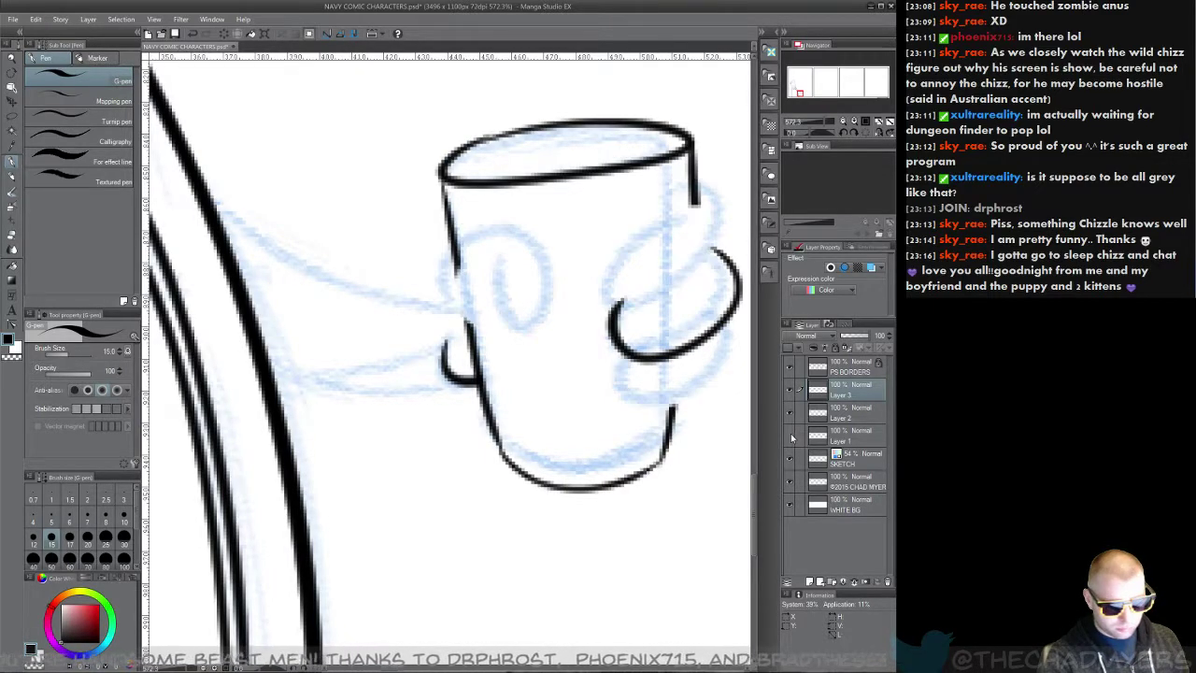
left_click(789, 438)
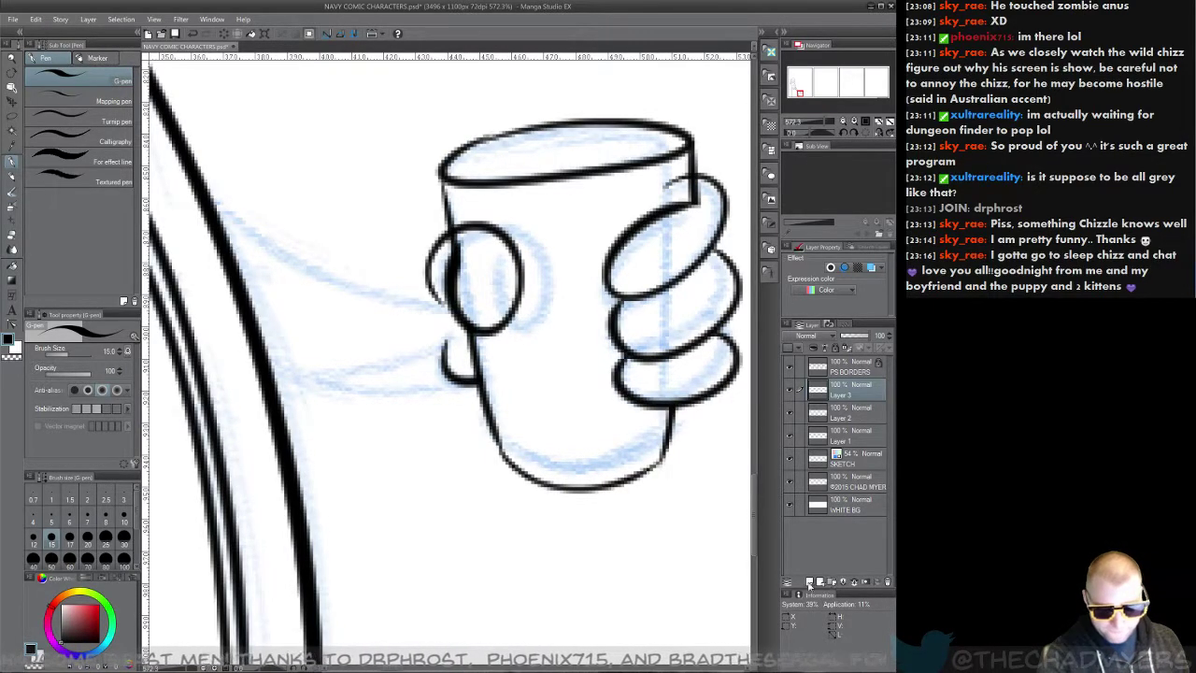
left_click(810, 582)
Step: Ink the arm's upper contour on Layer 4 as a sagging curve from the body to the thumb, redoing the stroke until it fits
left_click_drag(341, 346, 360, 419)
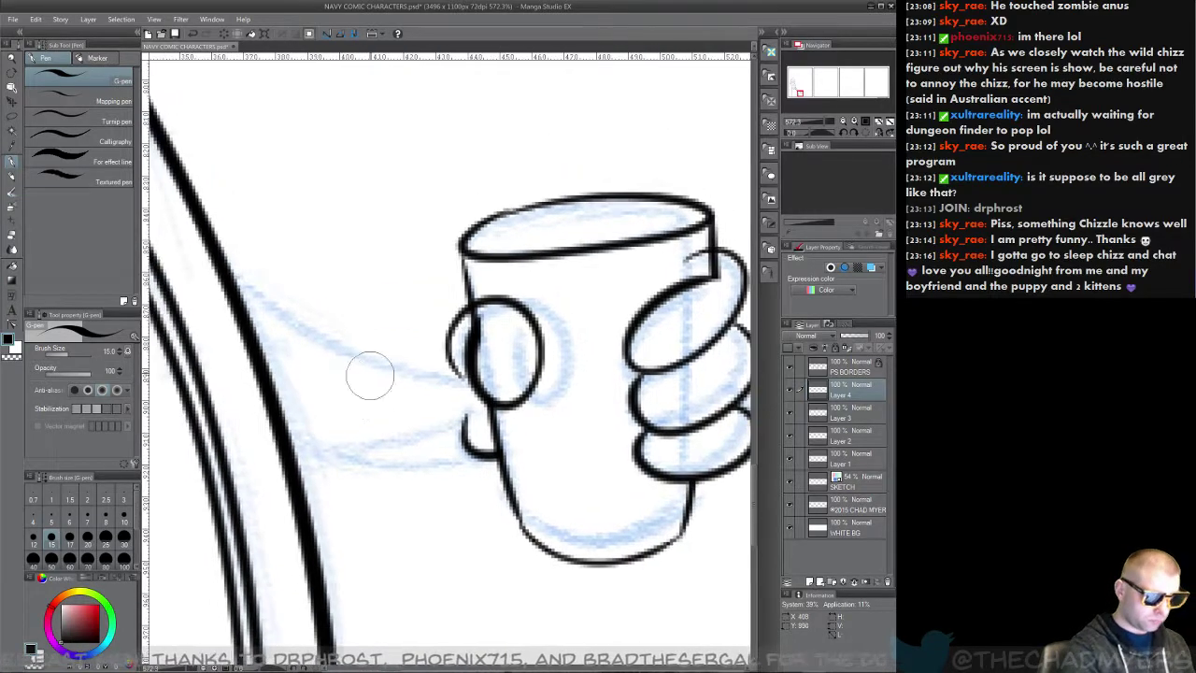
mouse_move(233, 271)
left_mouse_down()
mouse_move(361, 365)
mouse_move(479, 323)
left_mouse_up()
key("ctrl+z")
left_click_drag(235, 269, 487, 358)
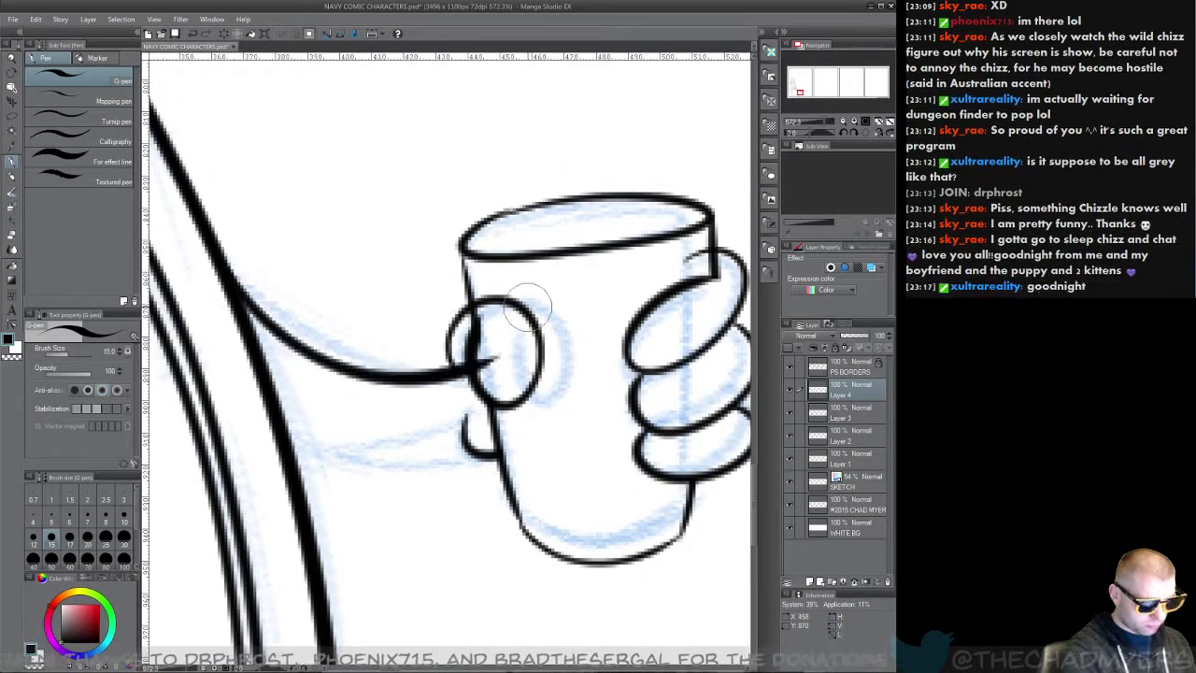
key("ctrl+z")
left_click_drag(232, 273, 512, 374)
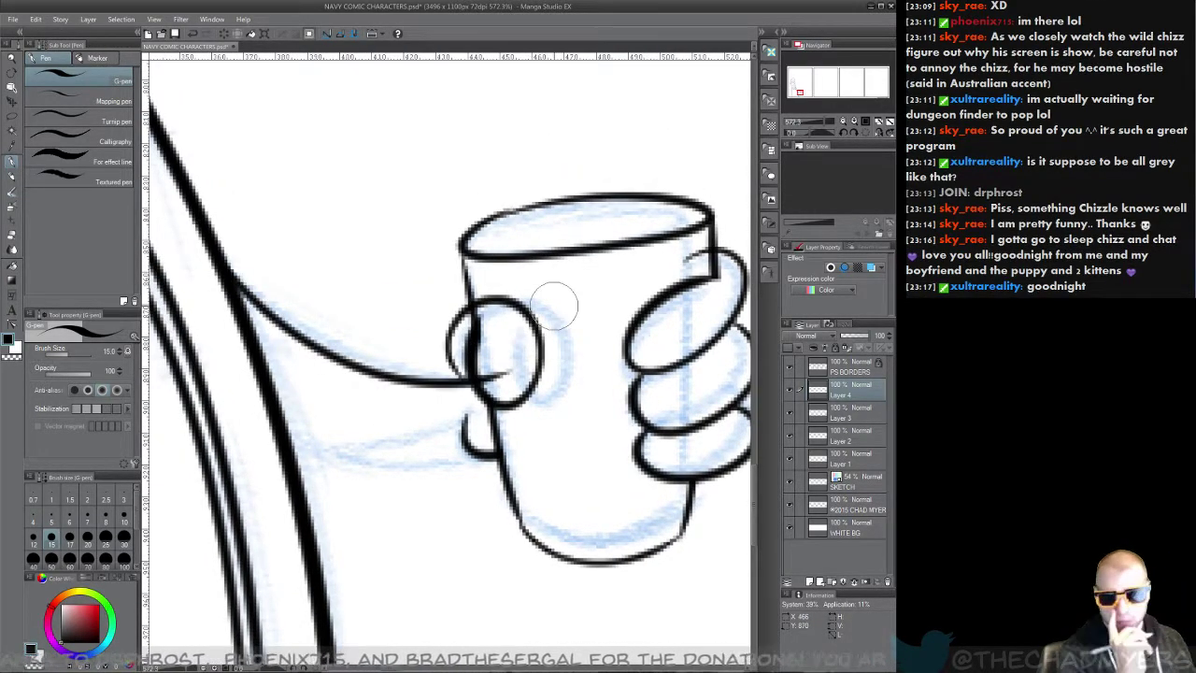
key("ctrl+z")
left_click_drag(234, 273, 467, 373)
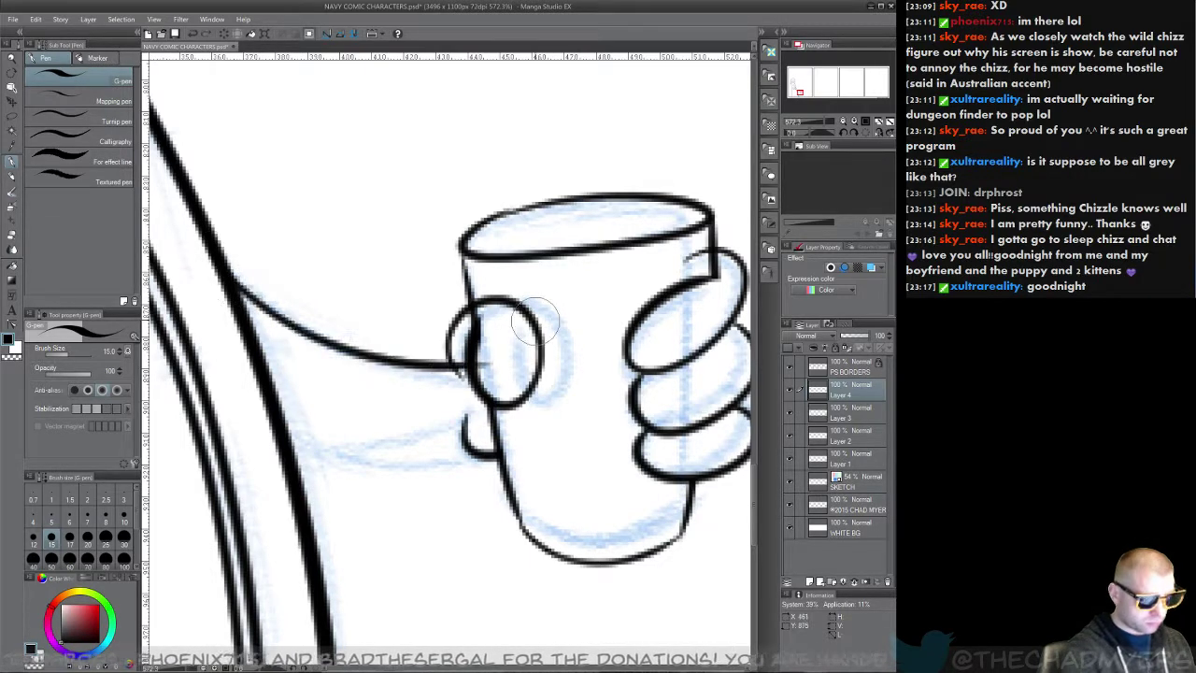
Step: Ink the arm's lower contour from the body to the palm on Layer 4, redoing the stroke until it fits, and save the file
left_click_drag(244, 411, 493, 400)
key("ctrl+z")
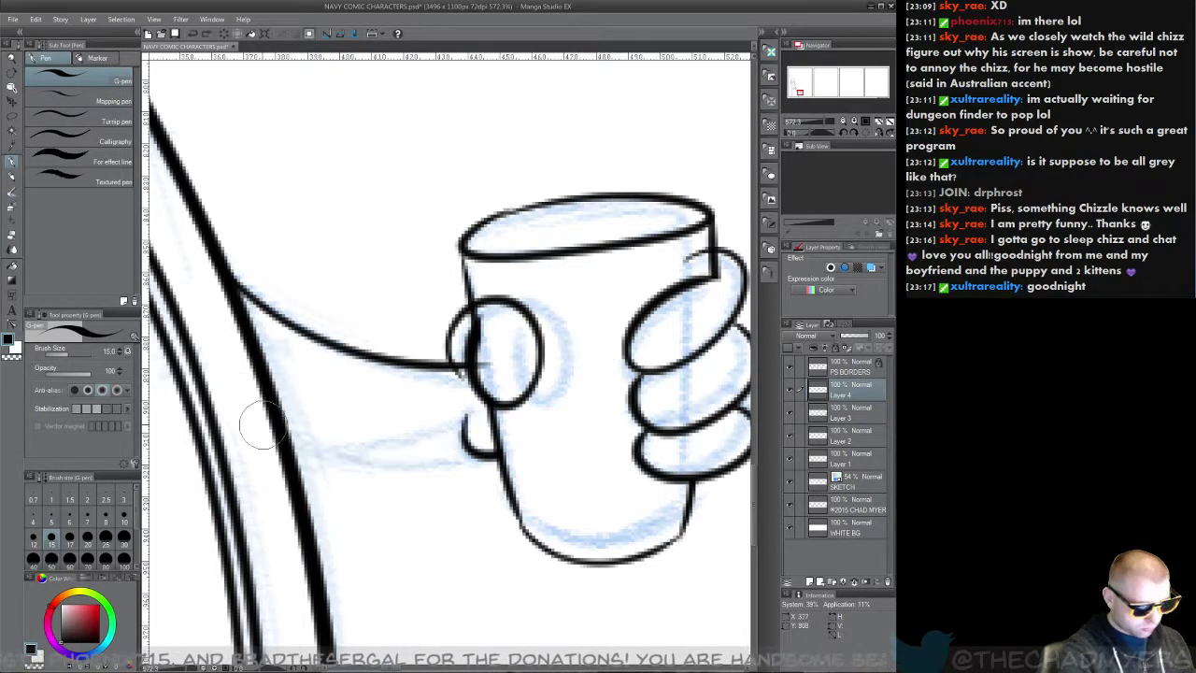
left_click_drag(250, 420, 513, 390)
key("ctrl+z")
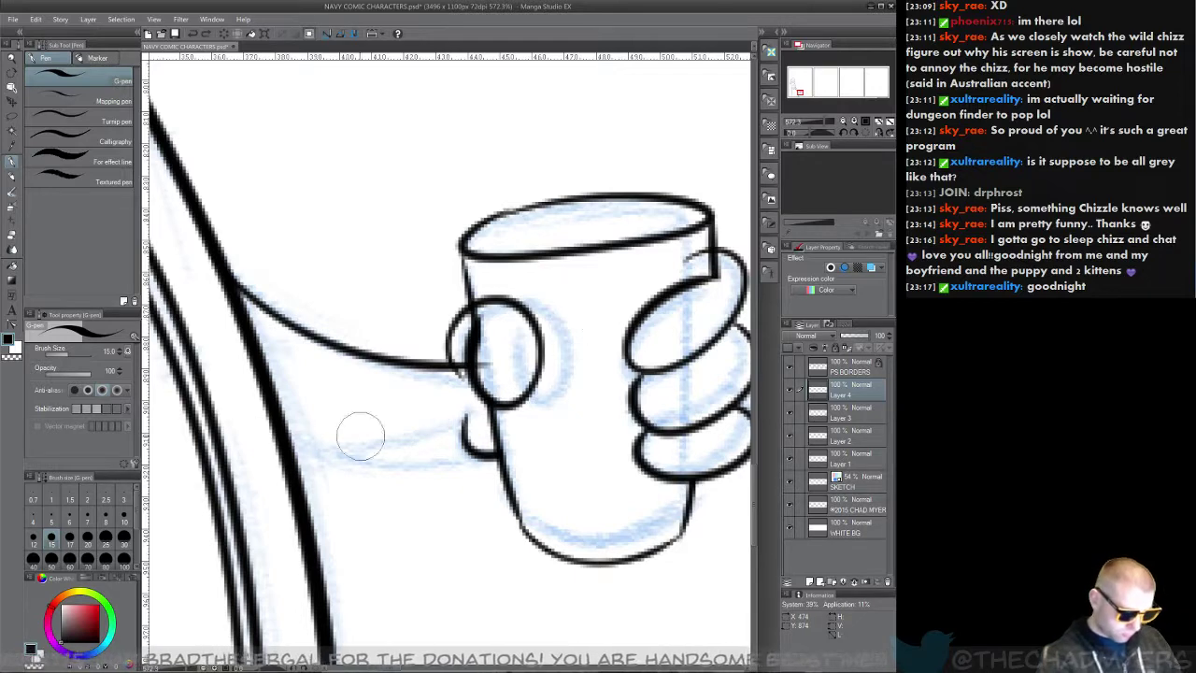
left_click_drag(246, 414, 528, 379)
key("ctrl+z")
mouse_move(289, 422)
left_mouse_down()
mouse_move(444, 425)
mouse_move(471, 412)
left_mouse_up()
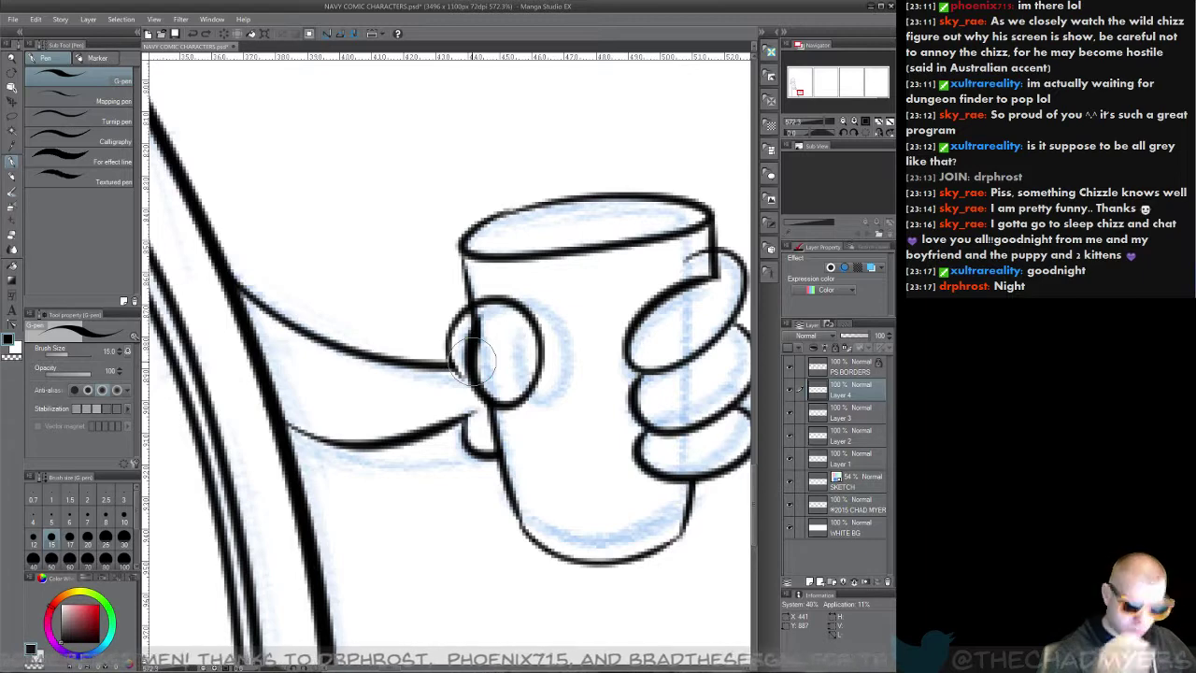
key("ctrl+s")
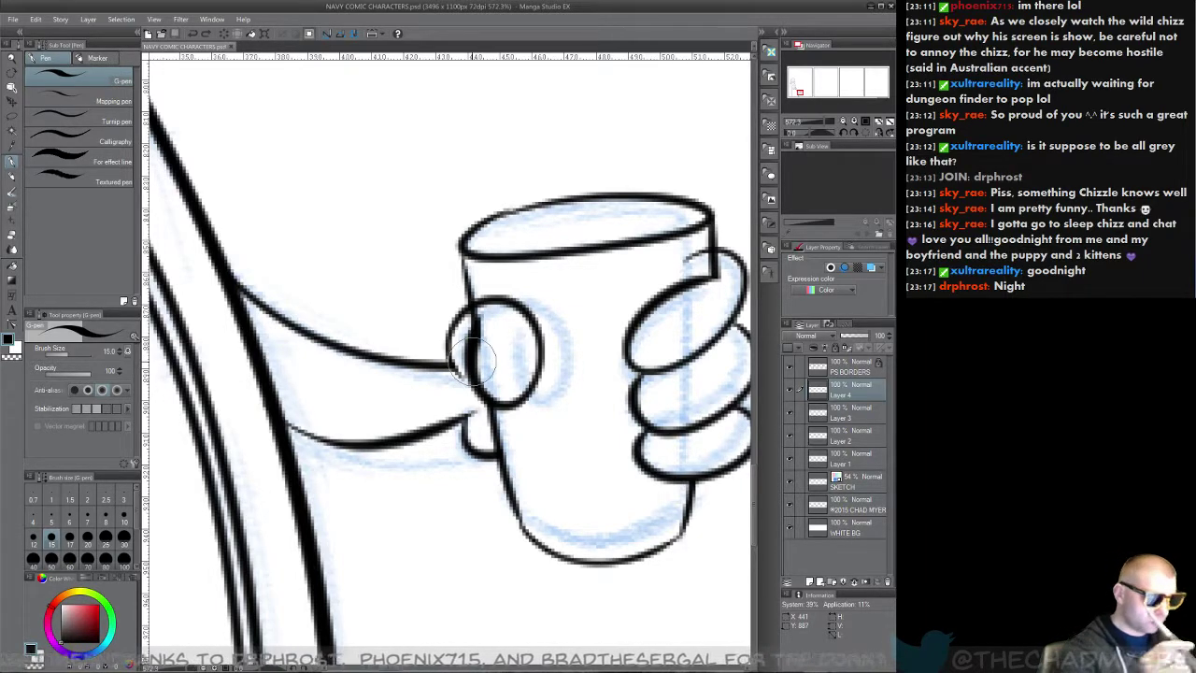
Step: Reinforce the cup rim's upper edge with a short stroke on Layer 4, and check Layers 3 and 4 by toggling their visibility
left_click_drag(494, 216, 569, 198)
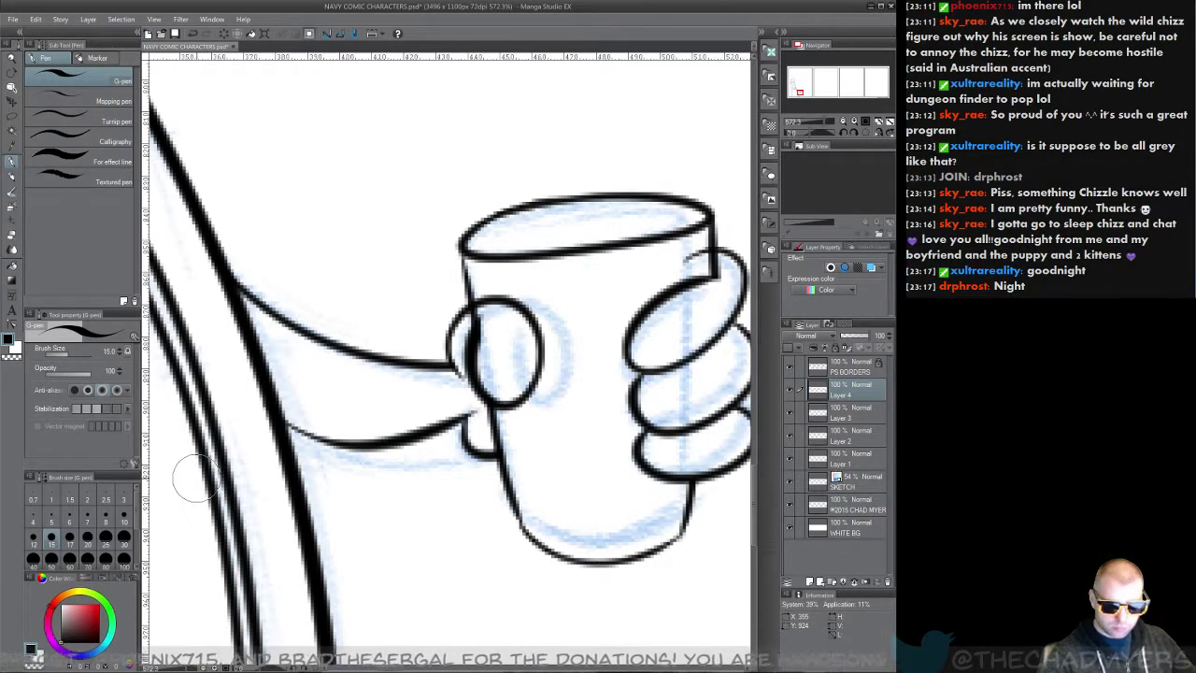
left_click(846, 411)
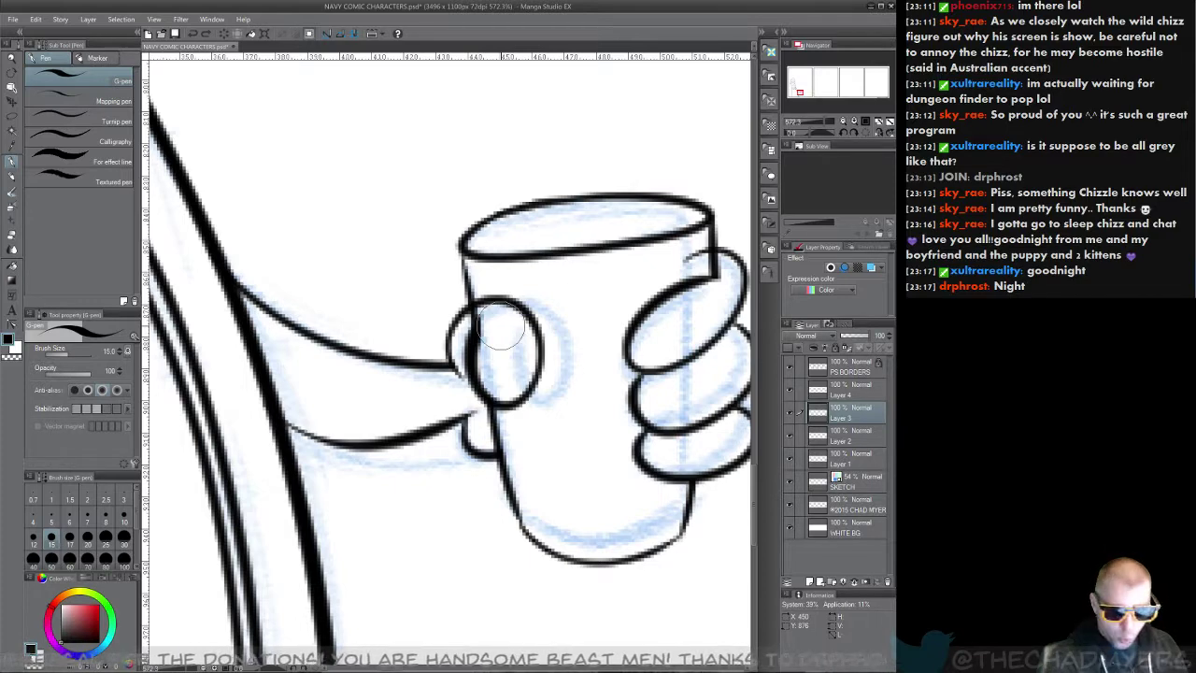
left_click(789, 413)
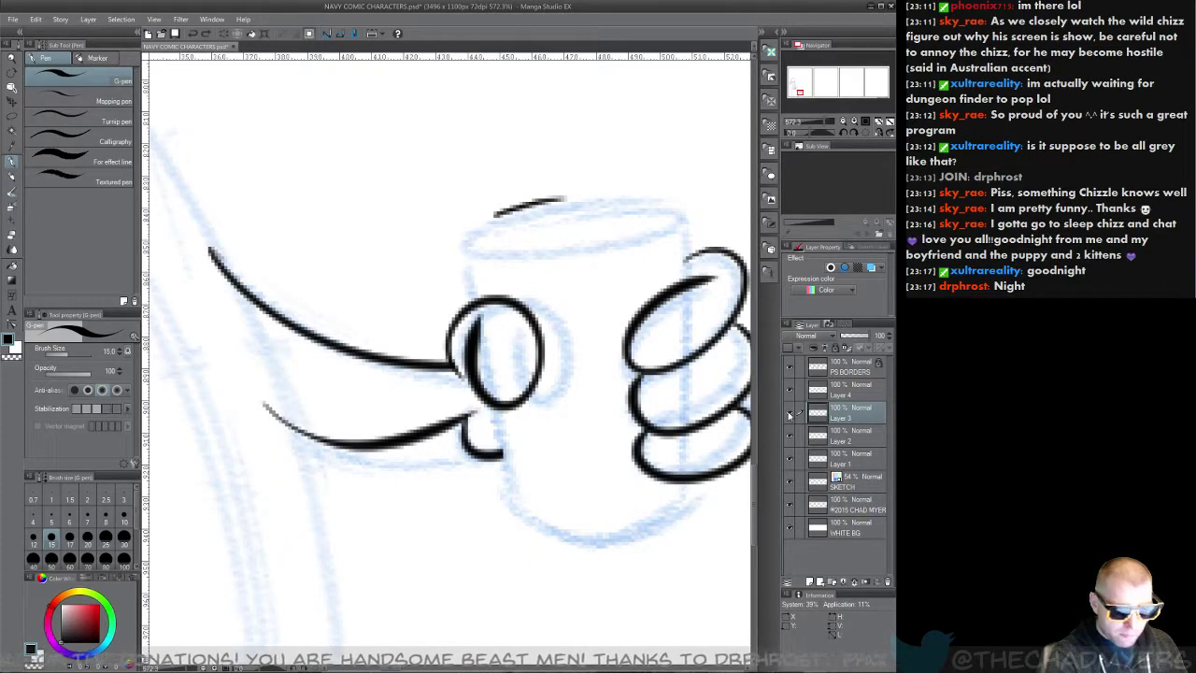
left_click(789, 414)
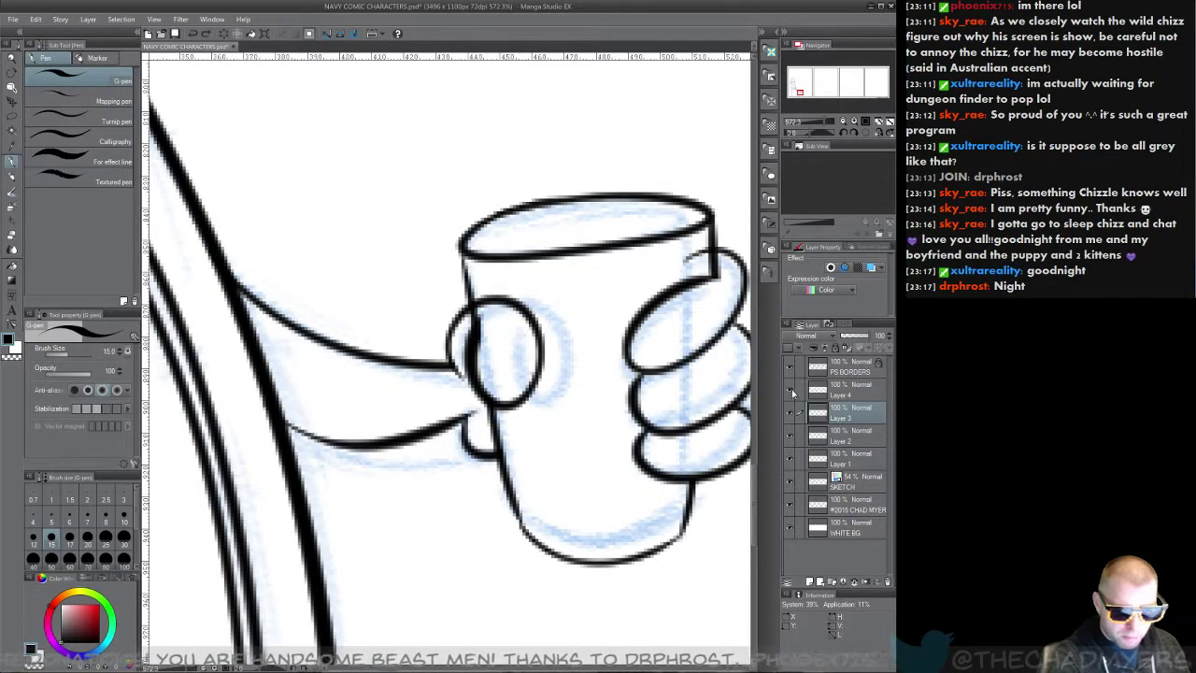
left_click(789, 391)
left_click(790, 392)
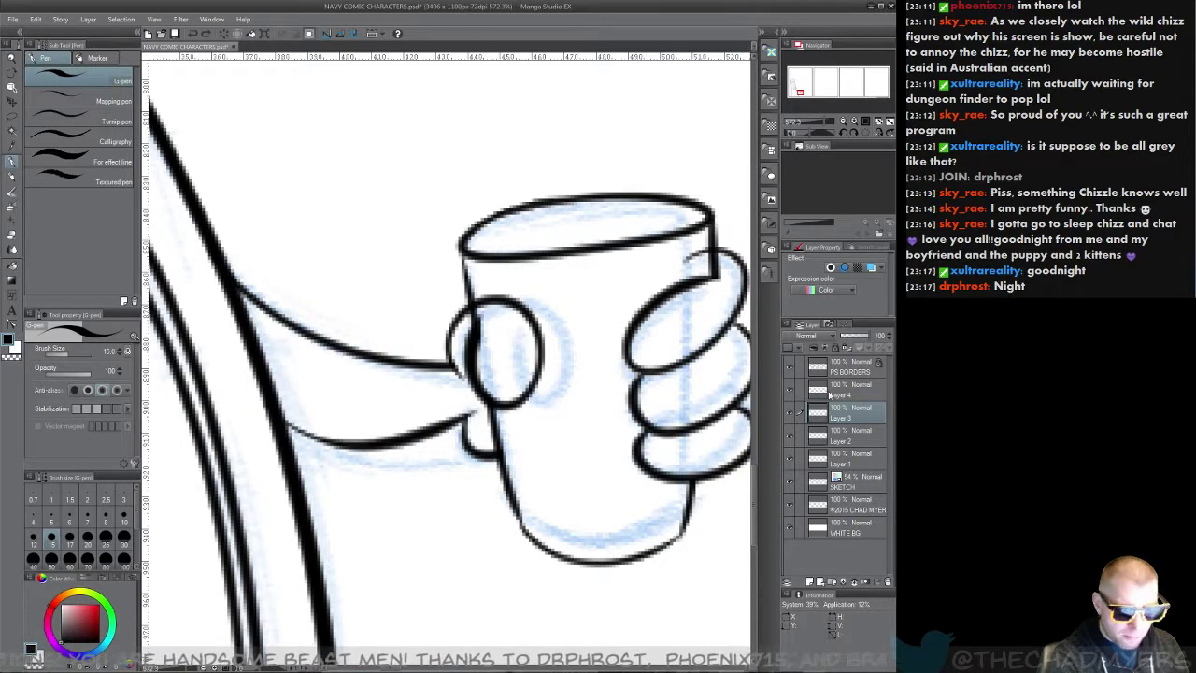
left_click(829, 392)
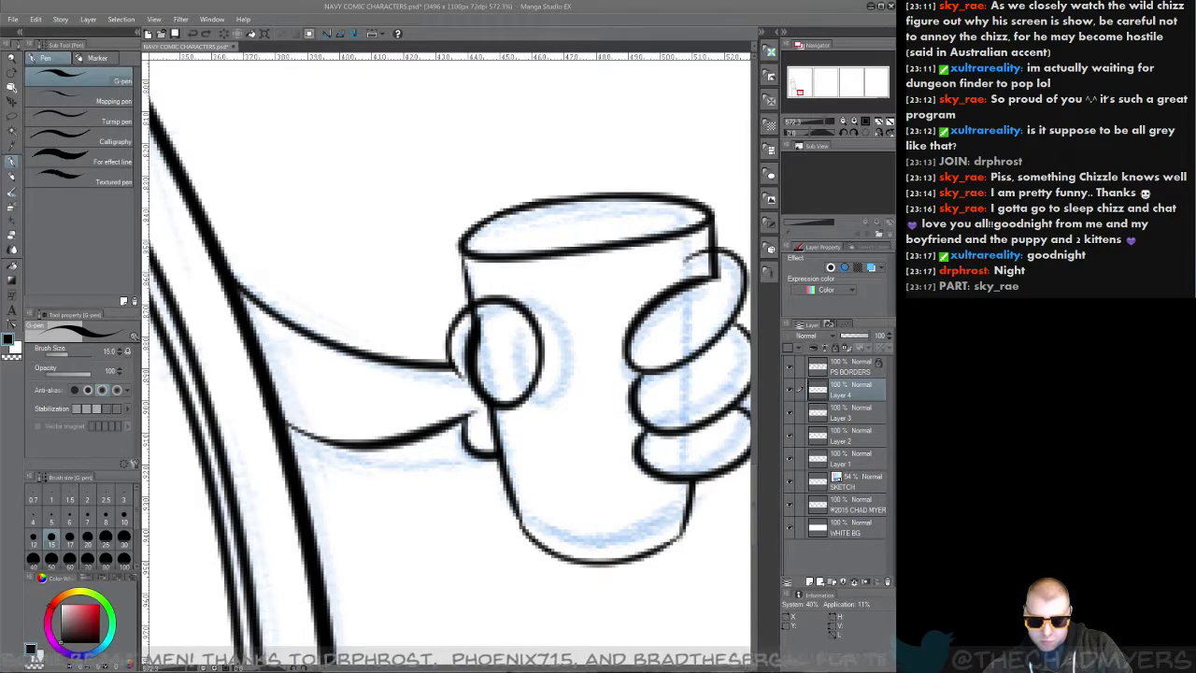
Step: Switch to the browser, search for "cartoon holding coffee" in an incognito window, and open the image of the man in a green shirt
key("alt+Tab")
key("ctrl+shift+n")
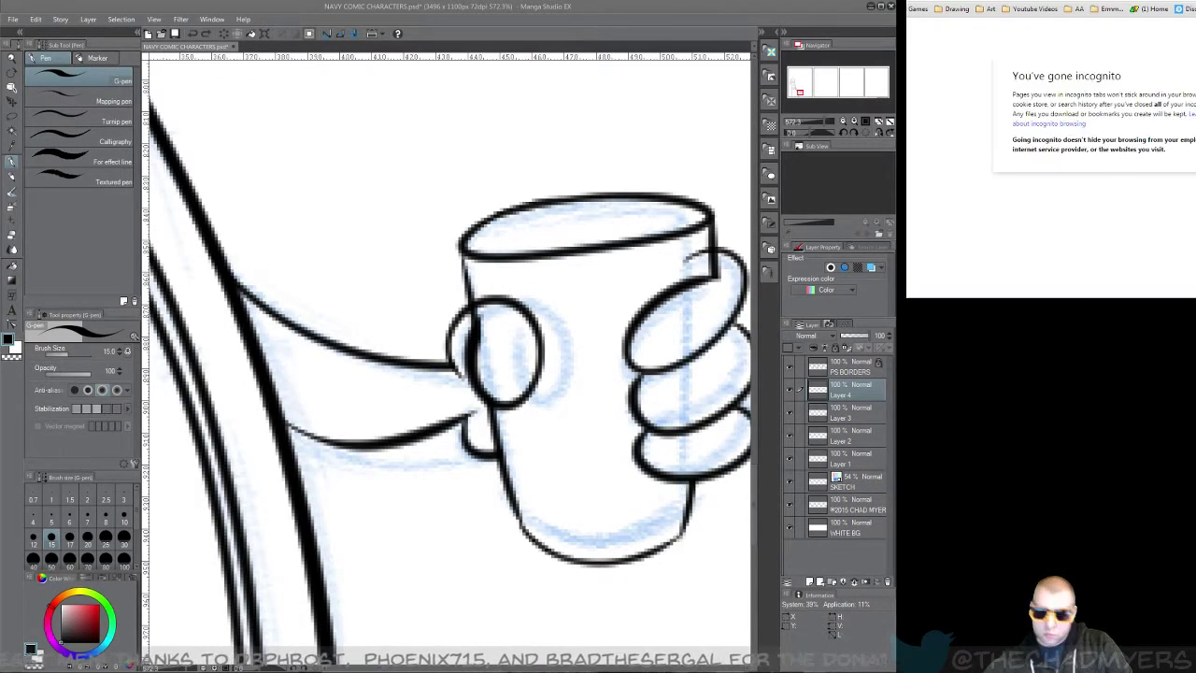
type("cartoon hold")
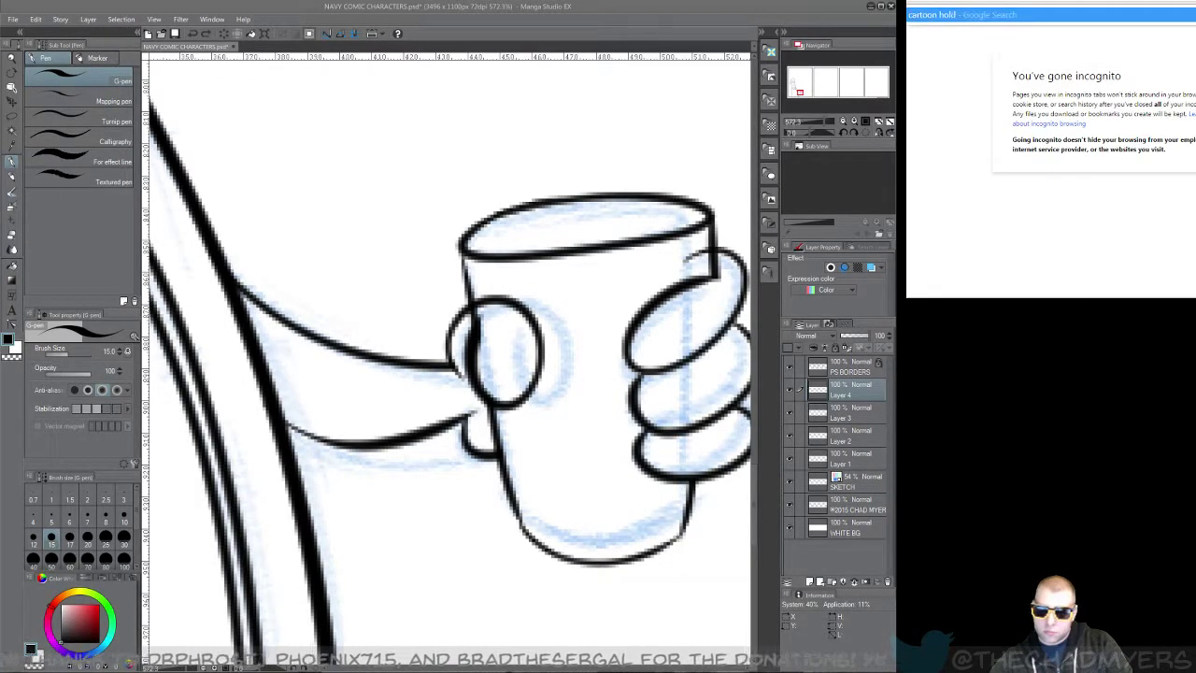
type("ing coffee")
key("Return")
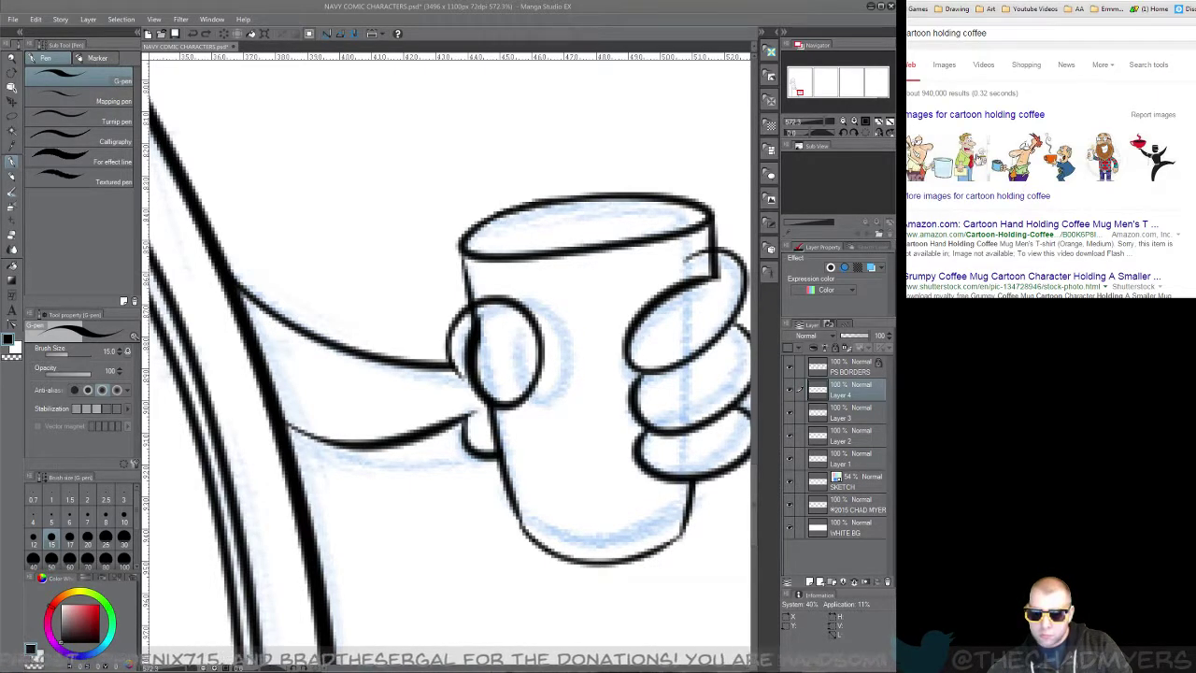
left_click(972, 157)
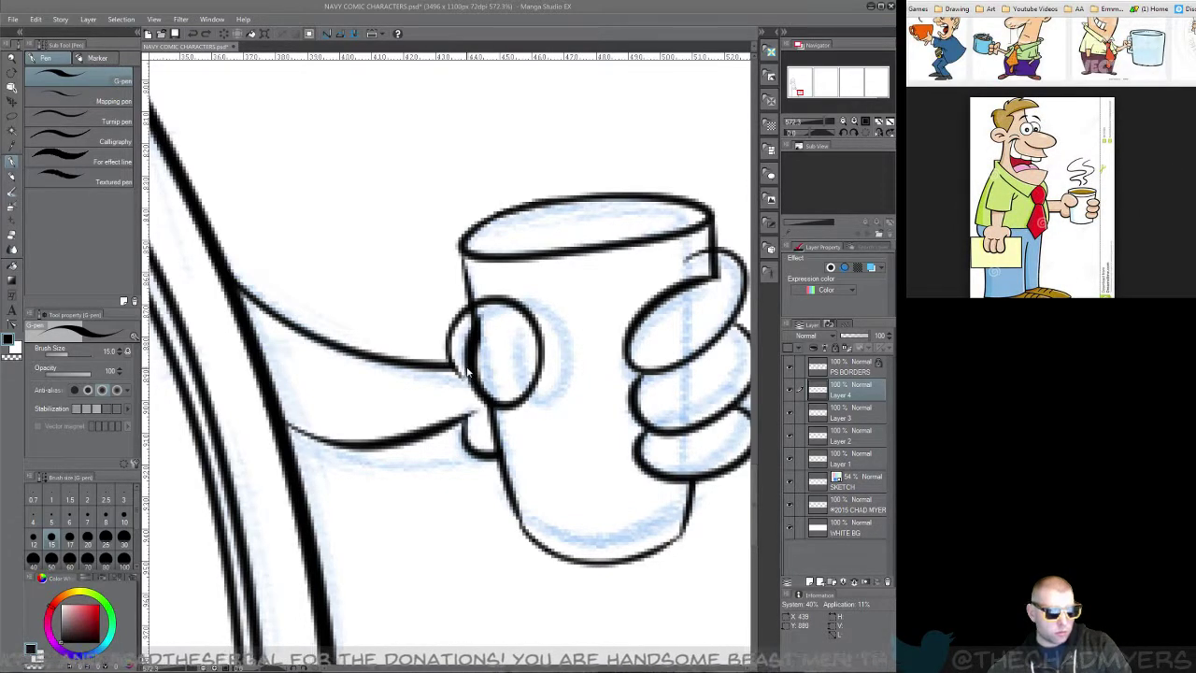
Step: Return to the comic drawing in Manga Studio and make Layer 3 the active layer
left_click(553, 10)
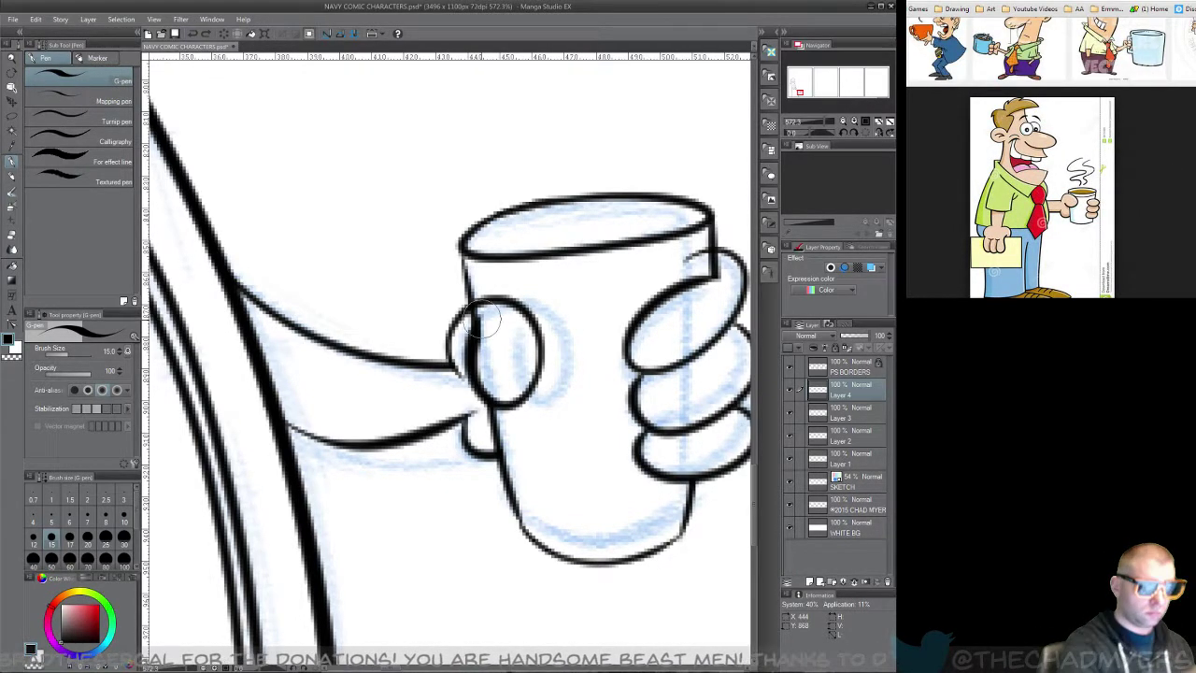
left_click(852, 412)
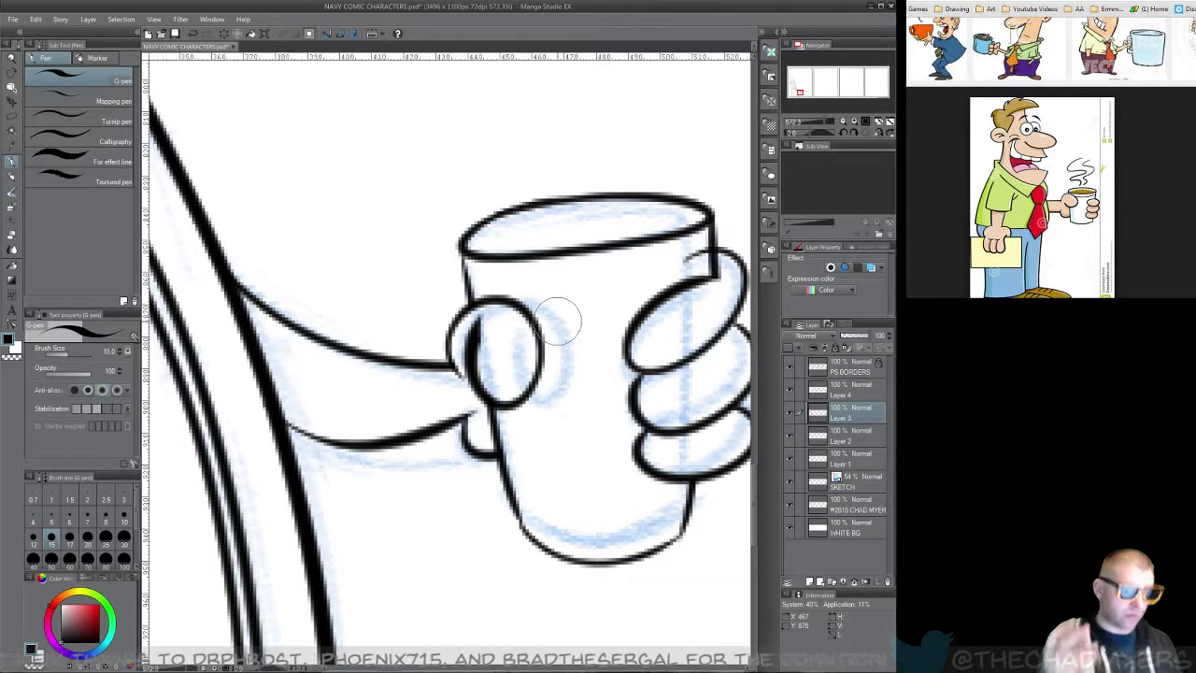
Step: Toggle the visibility of Layers 4 and 3 to check which strokes of the arm, hand and body each holds
left_click_drag(364, 432, 389, 334)
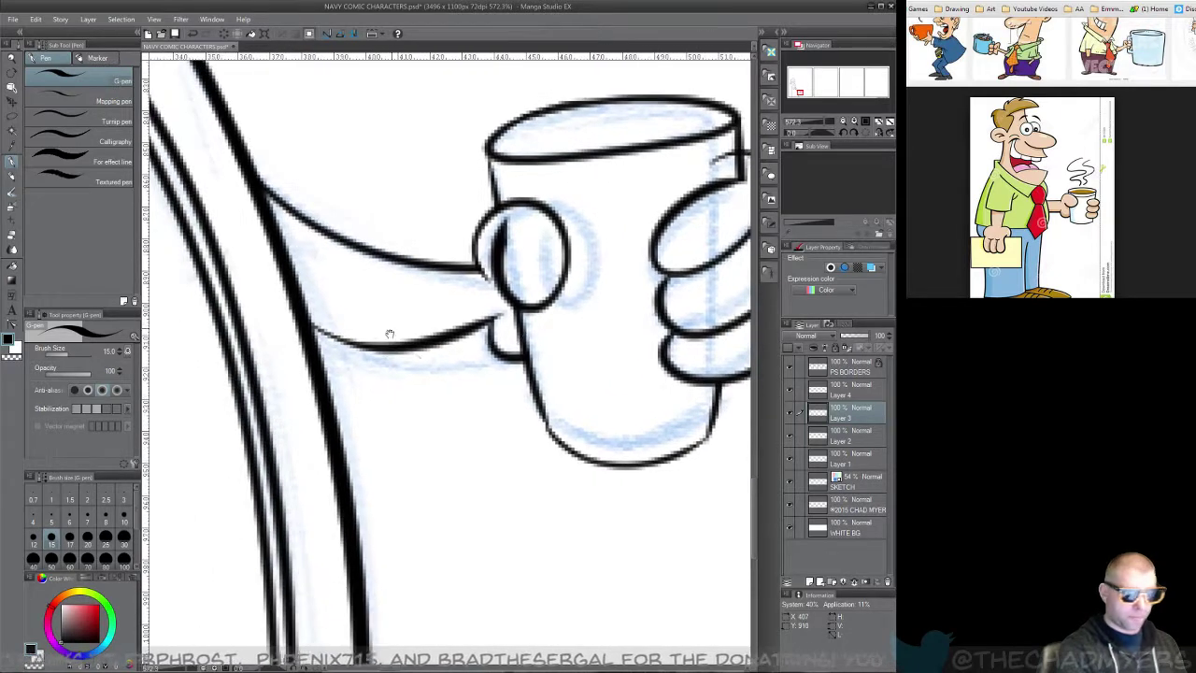
left_click(789, 392)
left_click(789, 392)
left_click(789, 413)
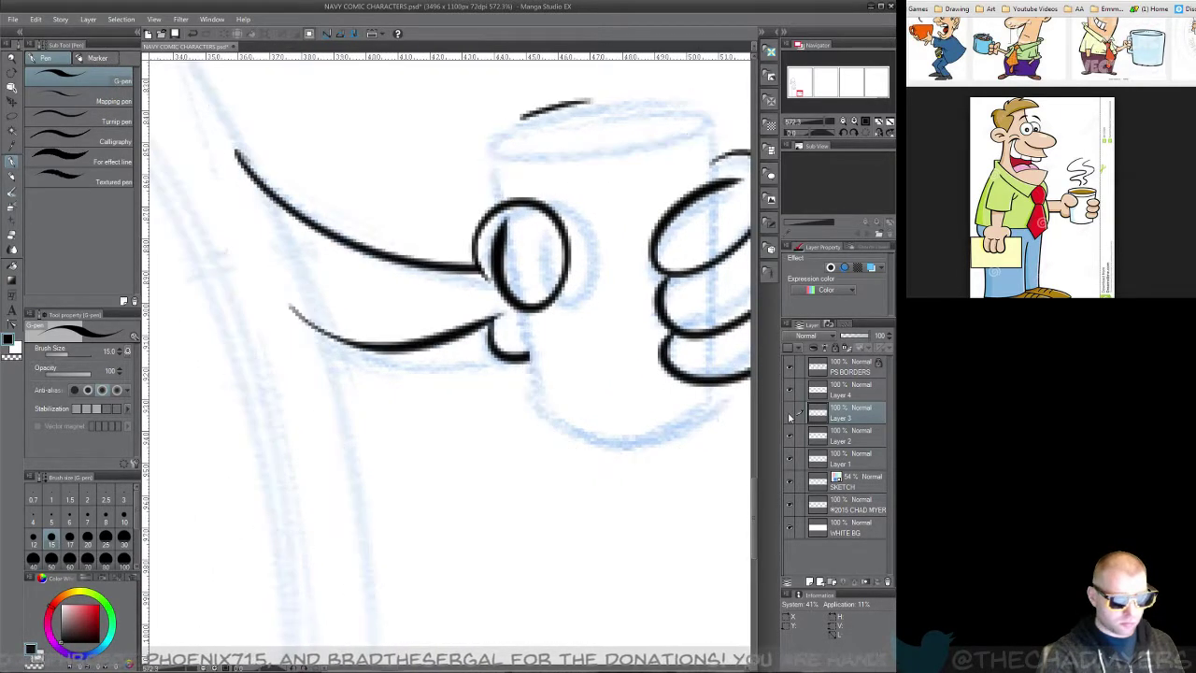
left_click(790, 412)
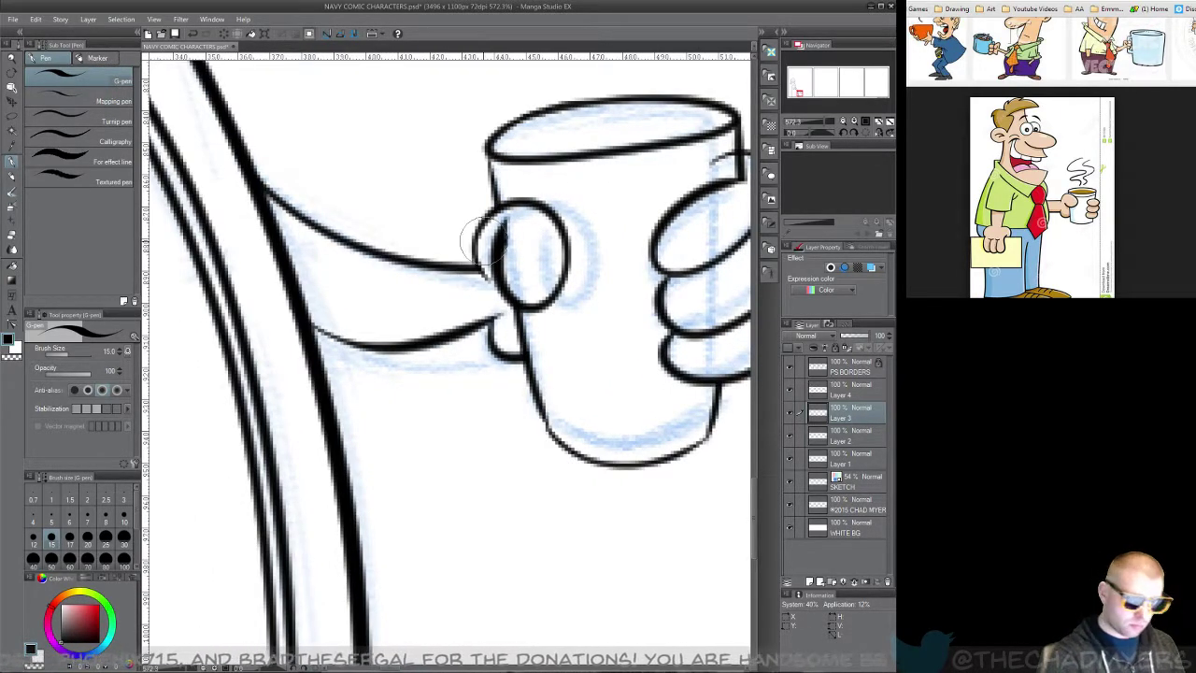
Step: Ink two curved cuff lines across the wrist behind the cup on Layer 3, redoing the second one
left_click_drag(450, 270, 456, 325)
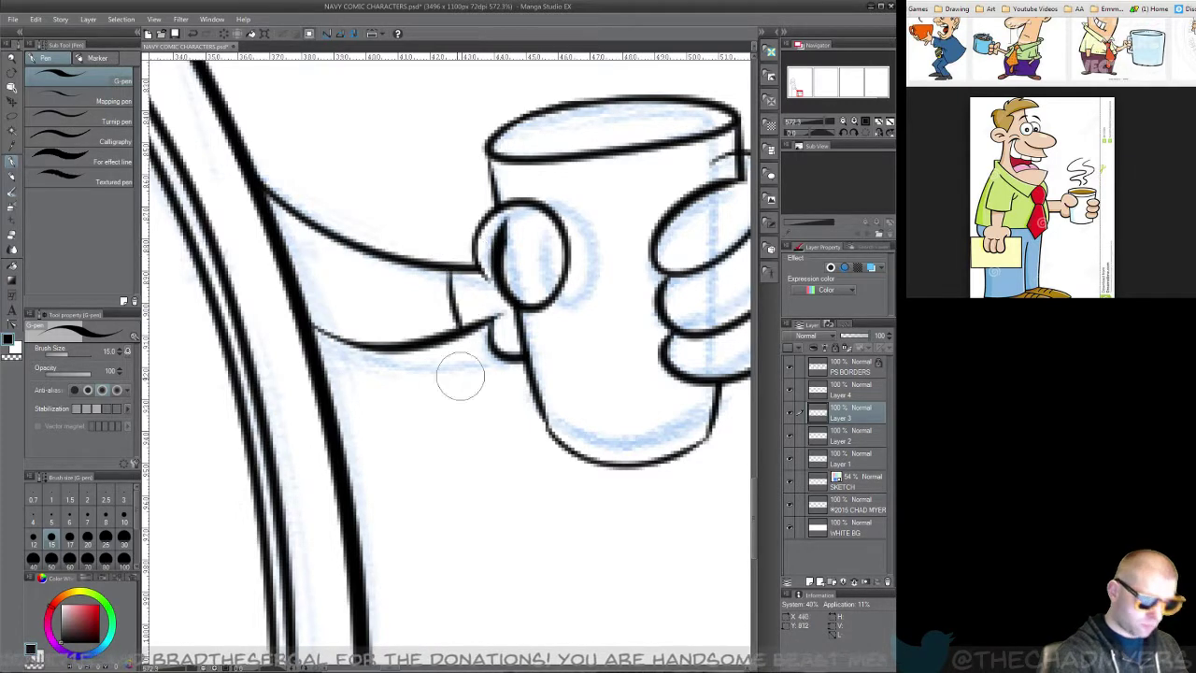
left_click_drag(291, 490, 300, 432)
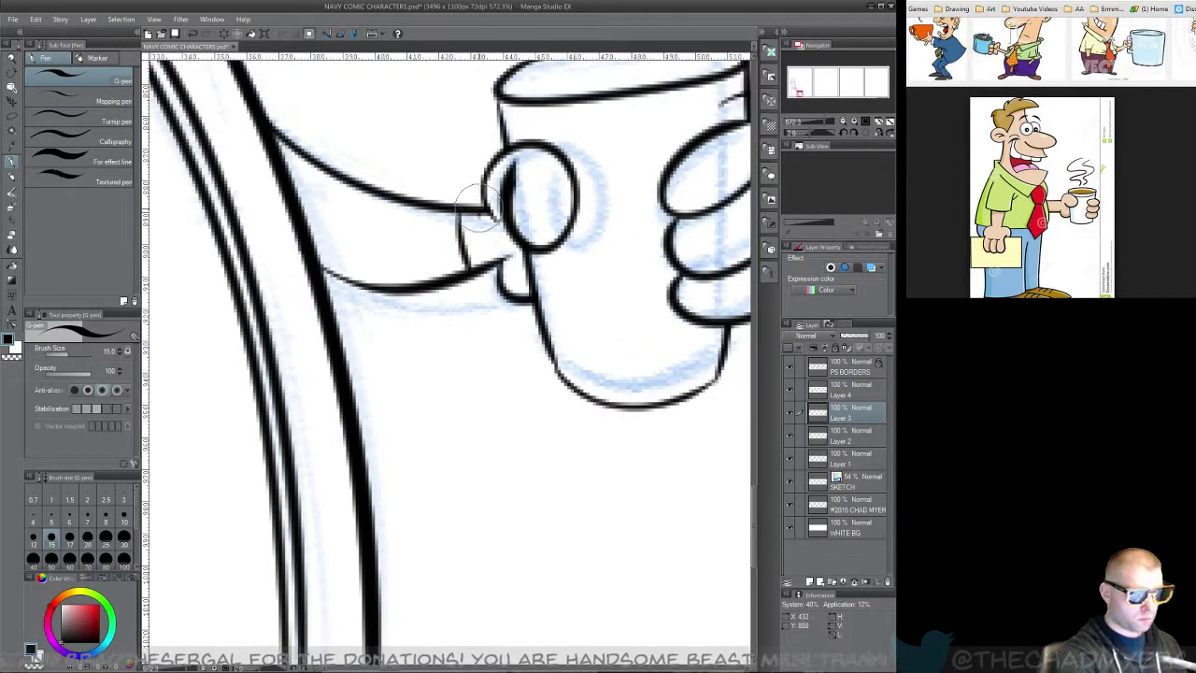
left_click_drag(481, 212, 496, 265)
key("ctrl+z")
left_click_drag(483, 214, 496, 264)
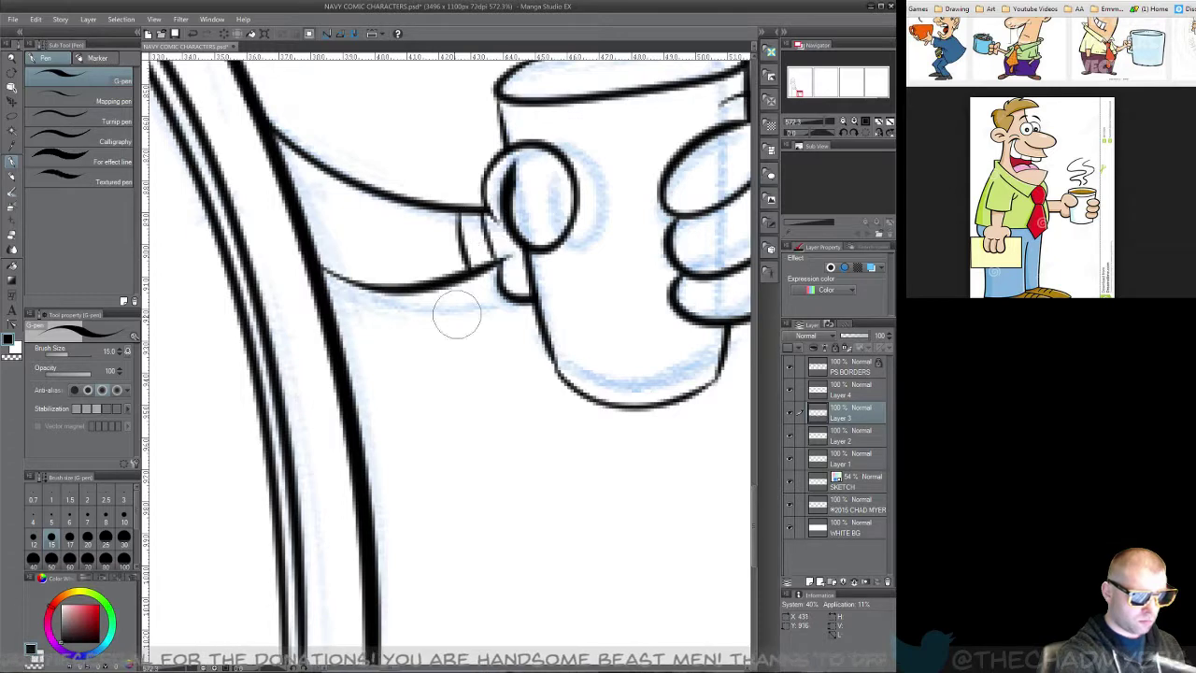
Step: Make Layer 4 the active layer and get the G-pen ready for inking the near arm
mouse_move(286, 443)
left_mouse_down()
mouse_move(584, 241)
mouse_move(582, 293)
left_mouse_up()
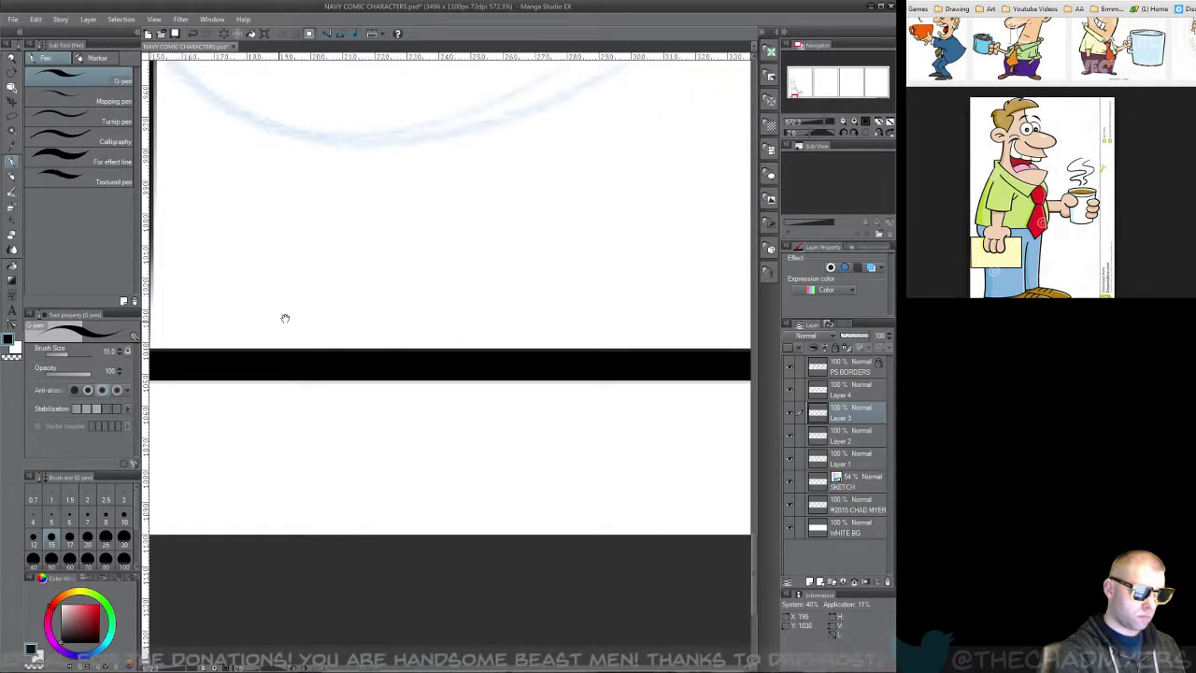
left_click_drag(276, 328, 581, 450)
left_click_drag(497, 347, 284, 474)
left_click(13, 60)
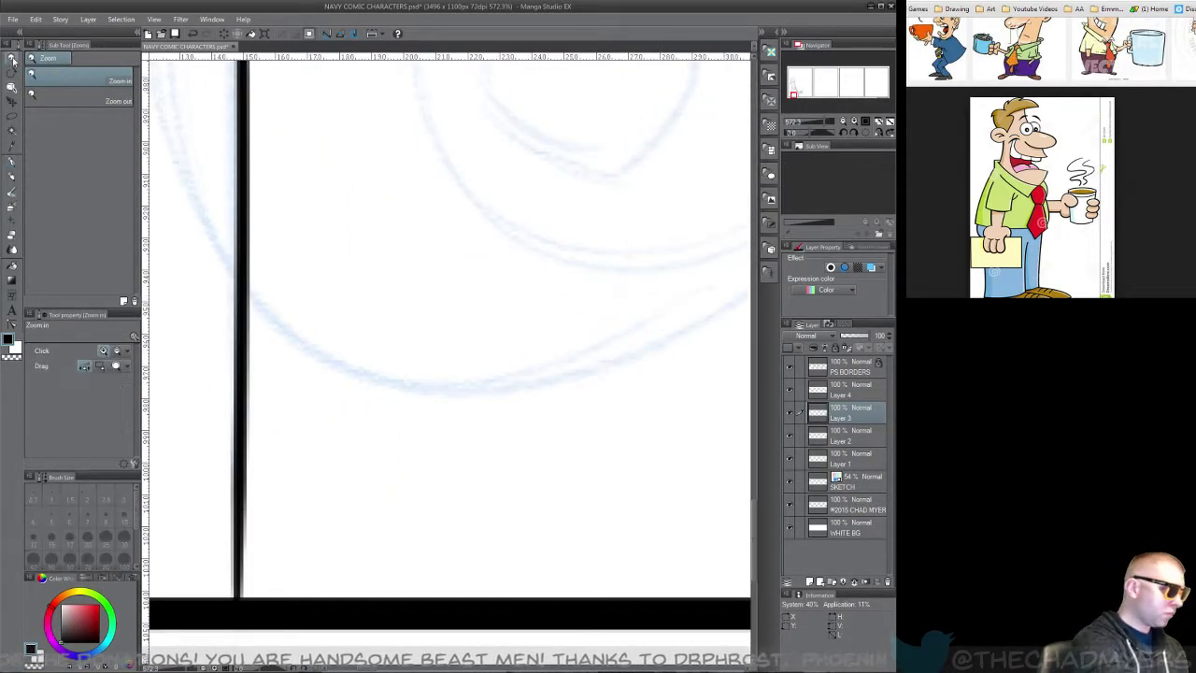
left_click_drag(401, 312, 371, 330)
left_click_drag(534, 336, 450, 371)
left_click(859, 387)
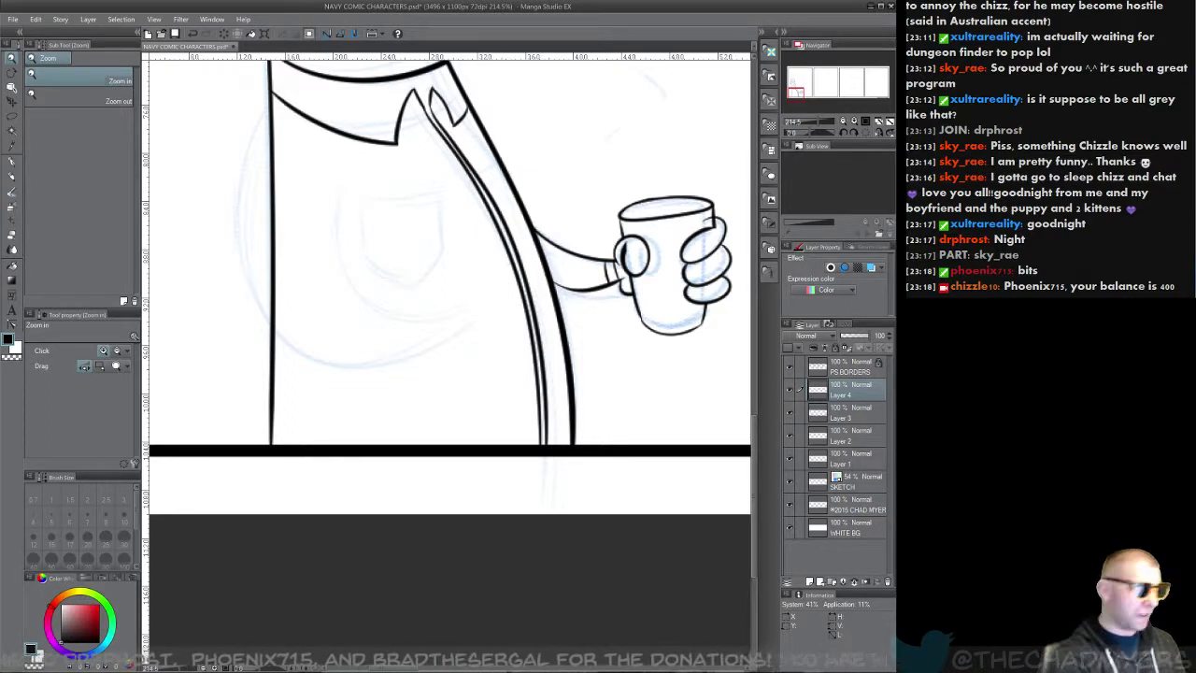
left_click(14, 161)
Step: Try to ink the near arm's bent outer contour and inner curve over the blue sketch on Layer 4
left_click_drag(297, 279, 269, 335)
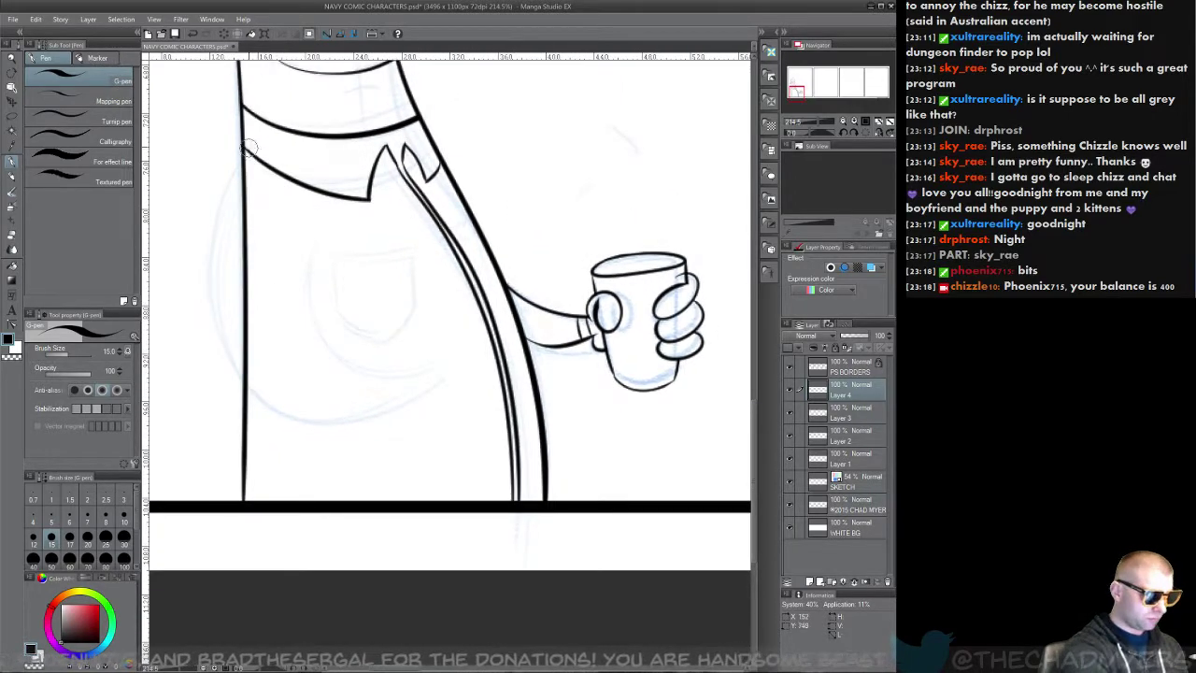
left_click_drag(247, 147, 430, 373)
key("ctrl+z")
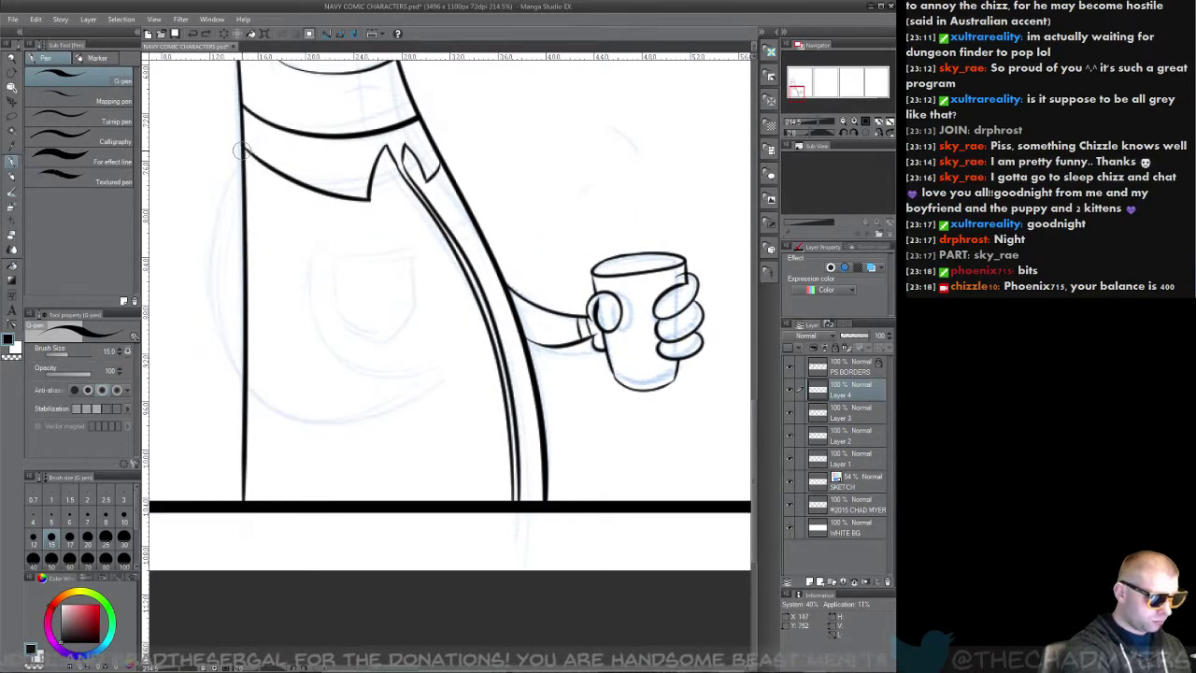
left_click_drag(245, 149, 439, 360)
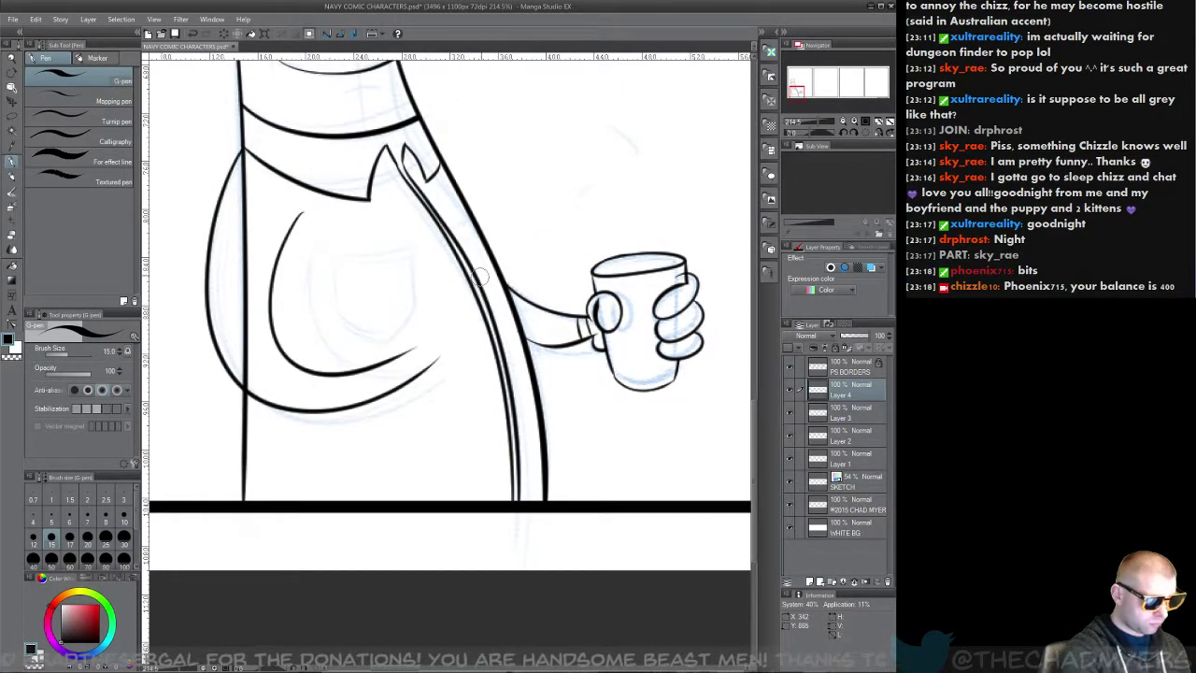
key("ctrl+z")
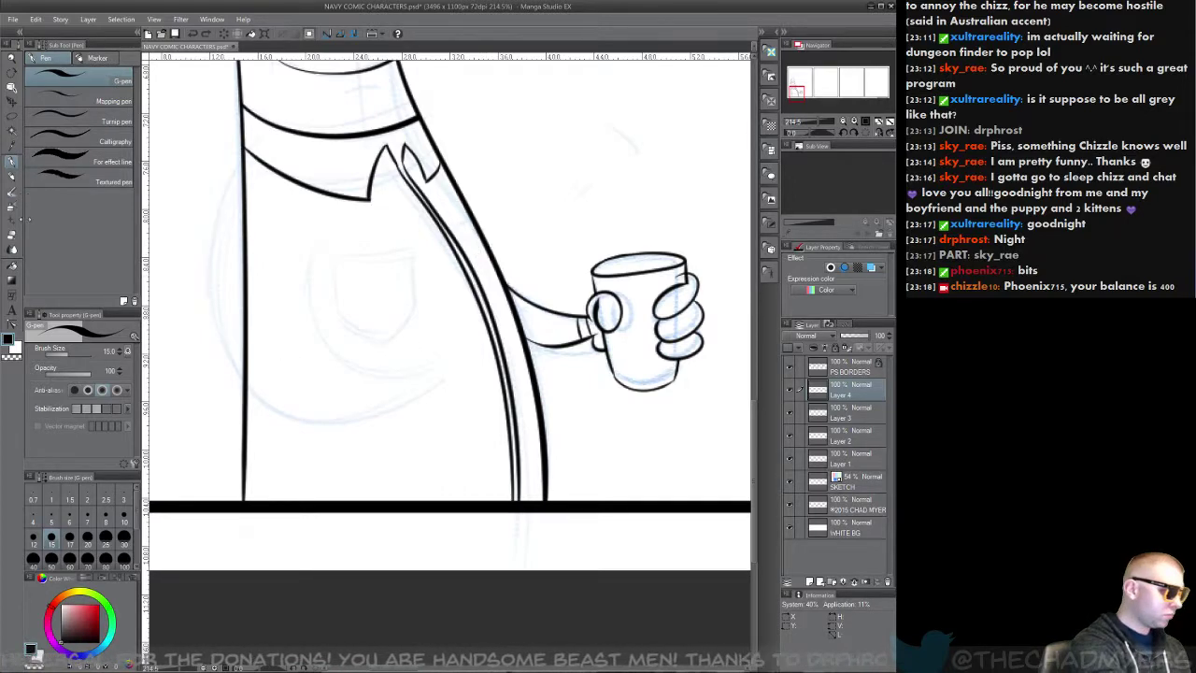
Step: Try the bent arm again at closer range, with one stroke for the inner curve and one for the outer contour
left_click(15, 85)
left_click_drag(298, 318, 375, 359)
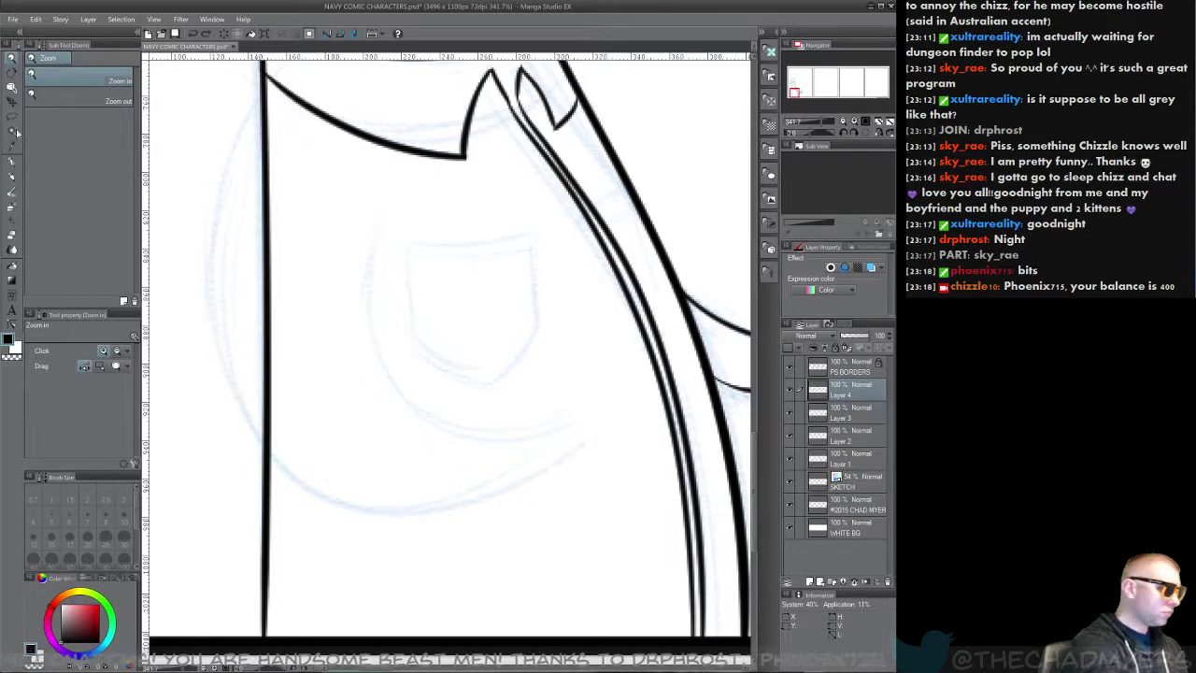
left_click(12, 160)
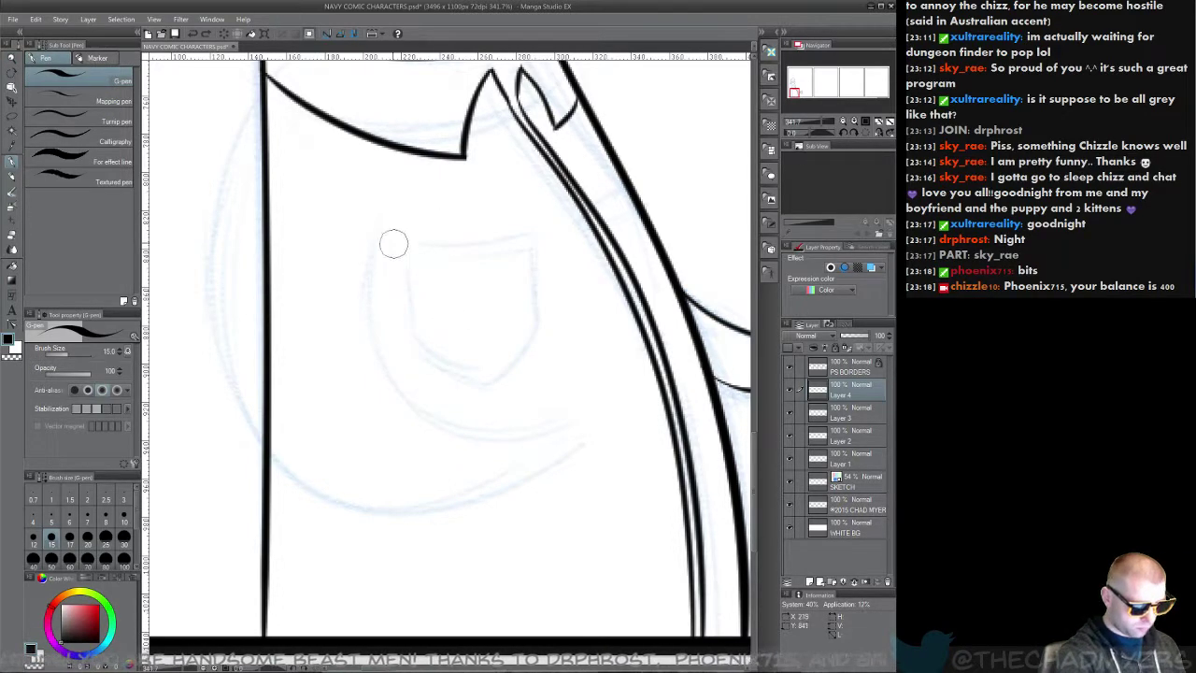
mouse_move(376, 221)
left_mouse_down()
mouse_move(512, 419)
mouse_move(562, 395)
left_mouse_up()
key("ctrl+z")
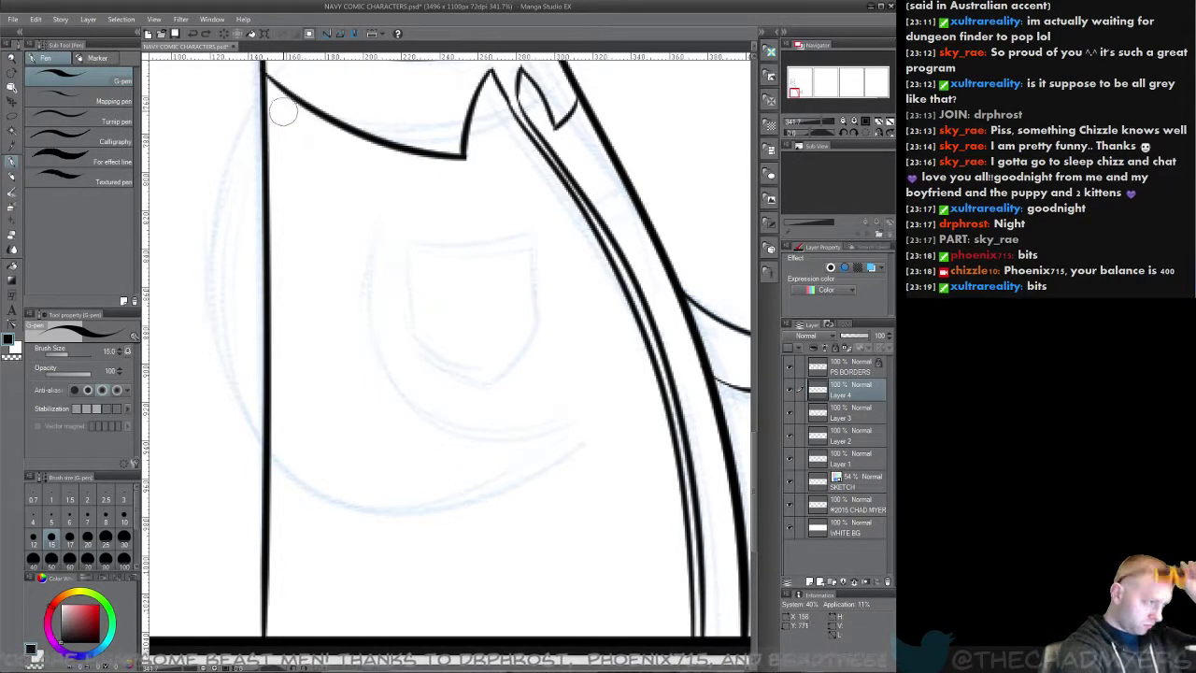
mouse_move(264, 76)
left_mouse_down()
mouse_move(243, 422)
mouse_move(547, 400)
left_mouse_up()
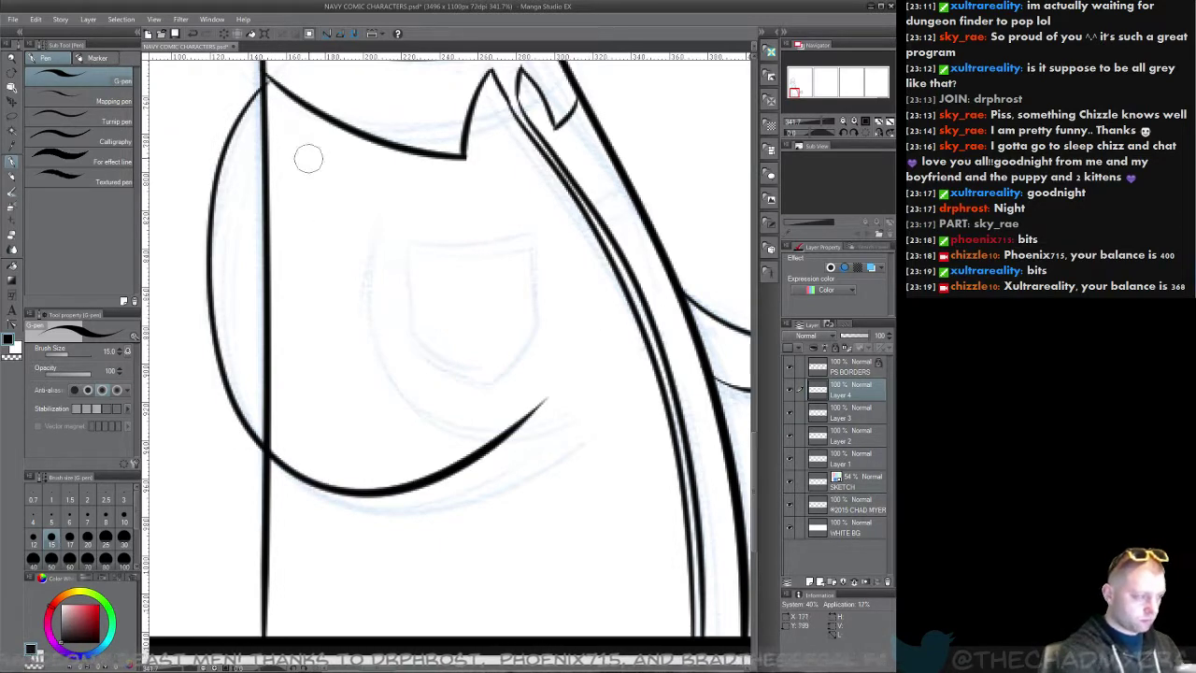
key("ctrl+z")
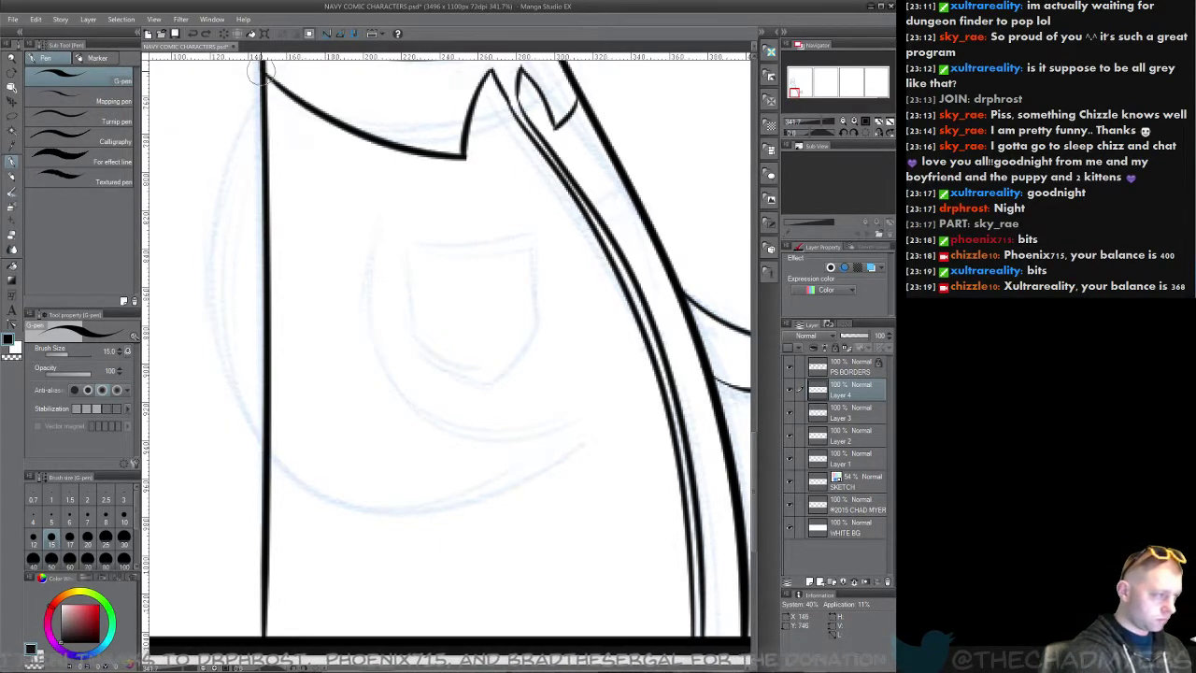
Step: Try both bent-arm curves once more, starting at the shoulder below the collar, and undo the strokes
mouse_move(267, 76)
left_mouse_down()
mouse_move(225, 181)
mouse_move(563, 413)
left_mouse_up()
mouse_move(369, 180)
left_mouse_down()
mouse_move(343, 299)
mouse_move(508, 391)
mouse_move(537, 385)
left_mouse_up()
key("ctrl+z")
mouse_move(386, 194)
left_mouse_down()
mouse_move(359, 264)
mouse_move(558, 383)
left_mouse_up()
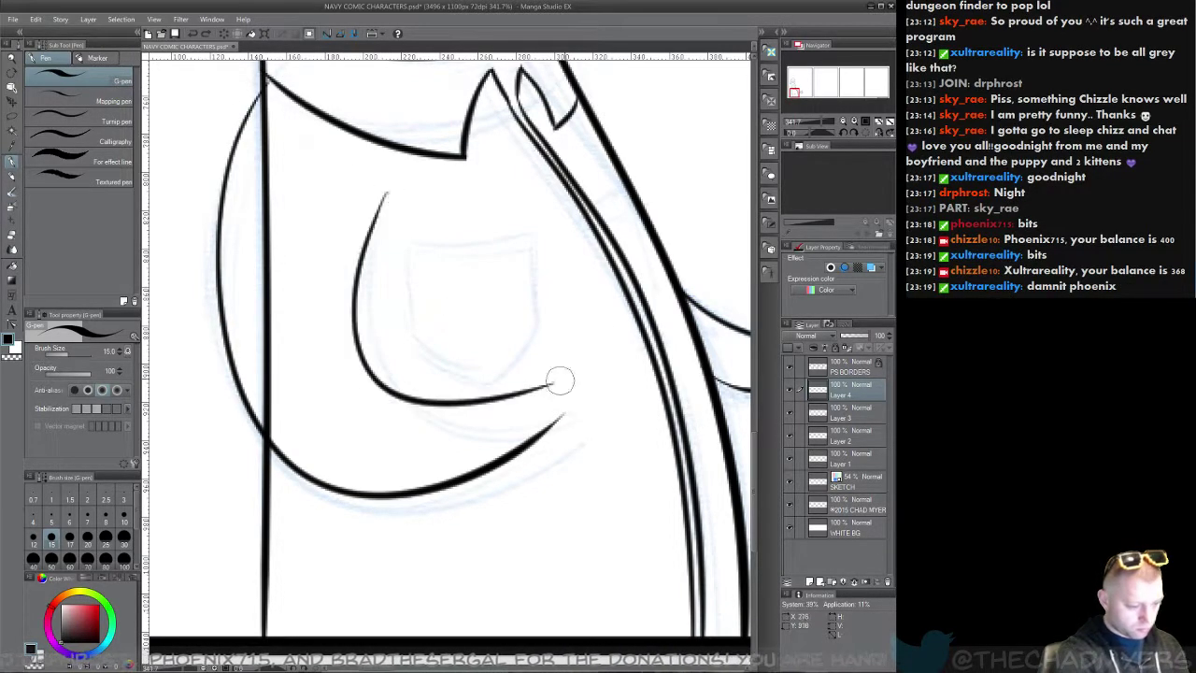
mouse_move(424, 484)
left_mouse_down()
mouse_move(293, 387)
mouse_move(405, 483)
mouse_move(433, 479)
left_mouse_up()
key("ctrl+z")
key("ctrl+z")
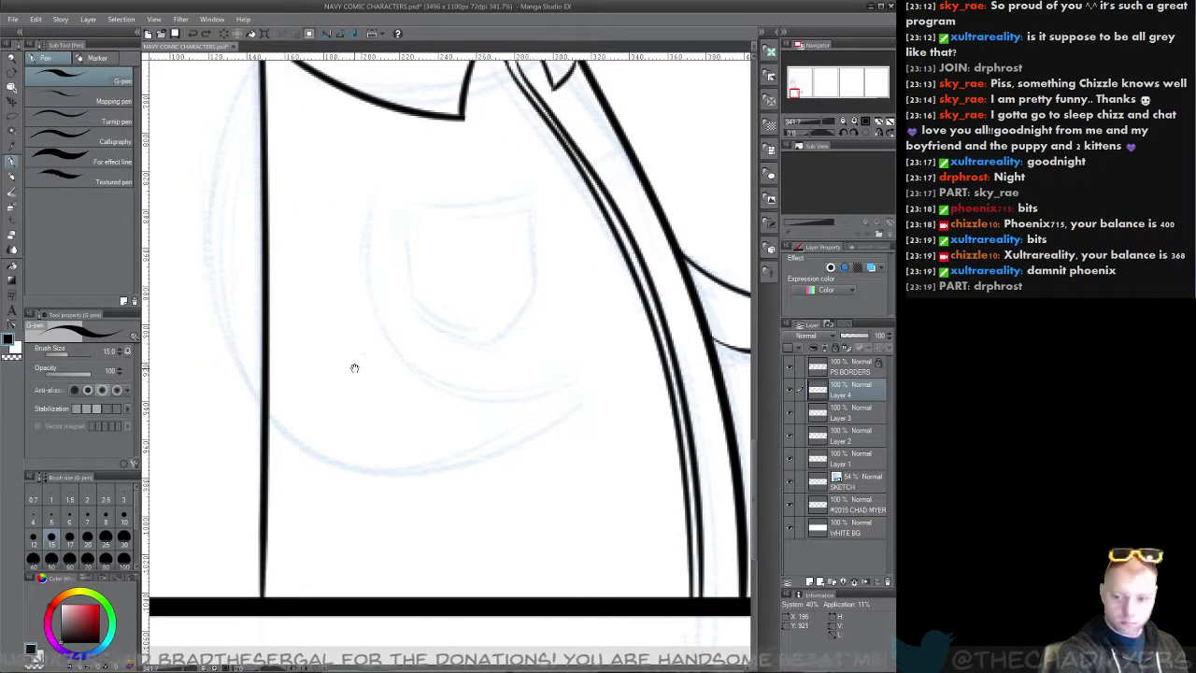
Step: Try another outer arm curve from the shoulder, and a long line for a hanging arm instead
left_click_drag(352, 368, 357, 406)
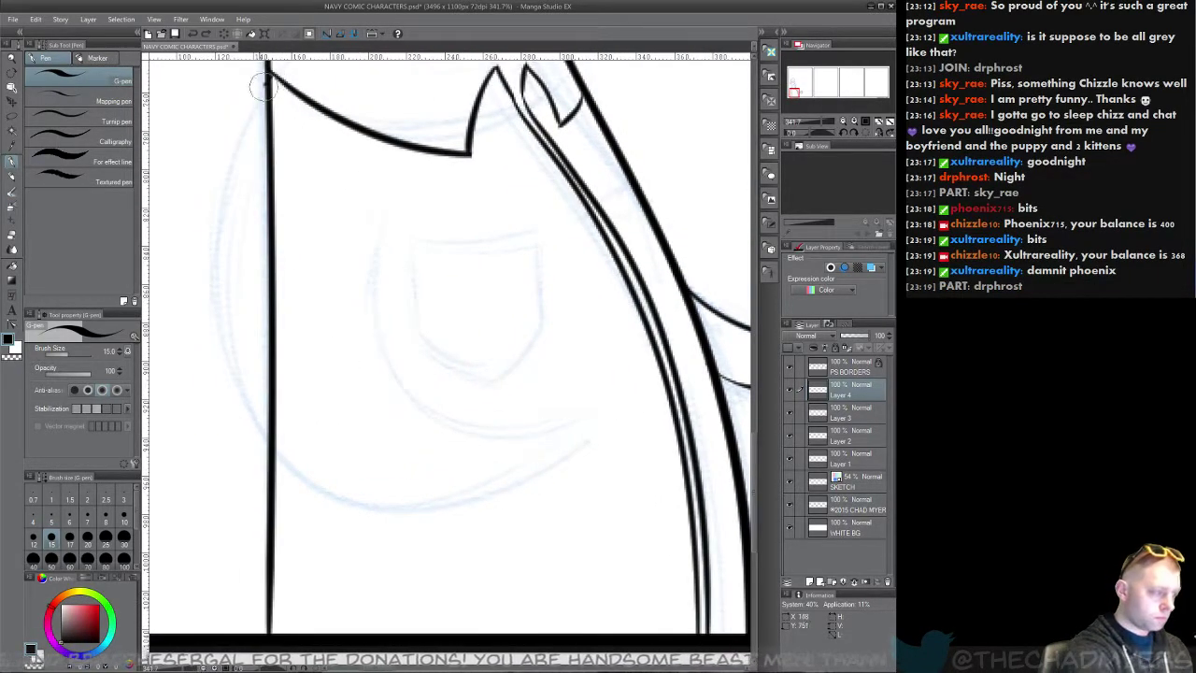
left_click_drag(269, 77, 509, 488)
key("ctrl+z")
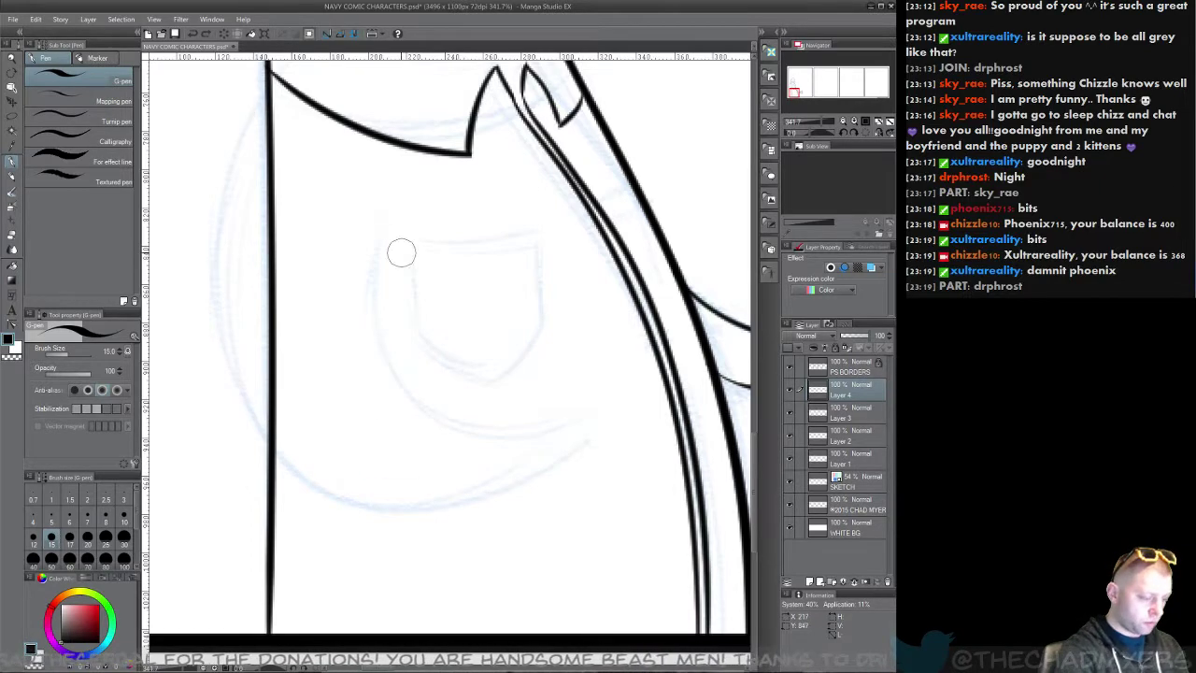
mouse_move(403, 253)
left_mouse_down()
mouse_move(378, 481)
mouse_move(339, 612)
left_mouse_up()
key("ctrl+z")
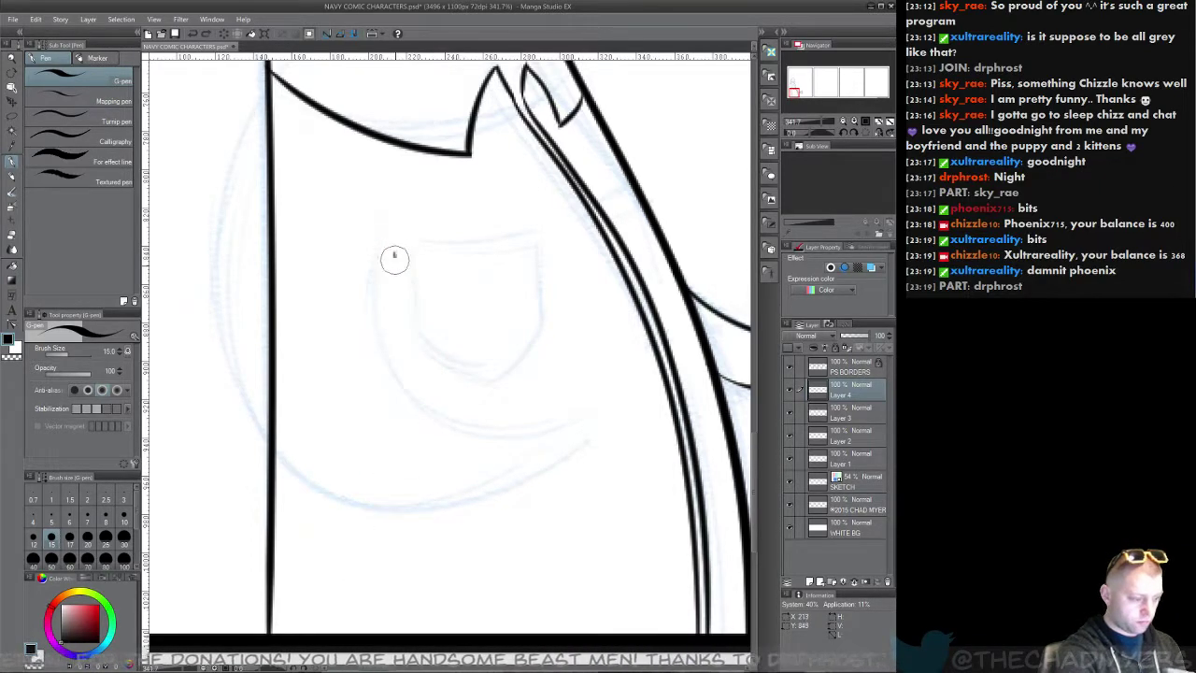
Step: Try a hanging arm line down past the panel border with a cuff stroke near its lower end, and undo both
left_click_drag(394, 253, 336, 617)
scroll(395, 495, "down", 5)
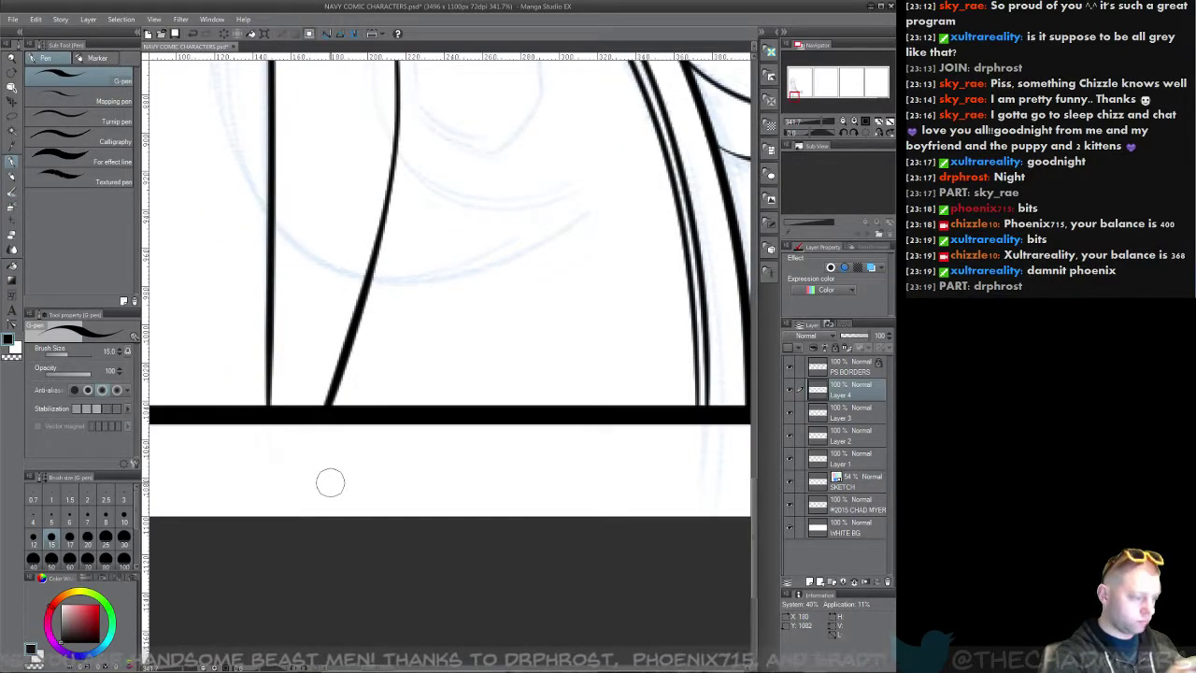
left_click_drag(271, 366, 333, 396)
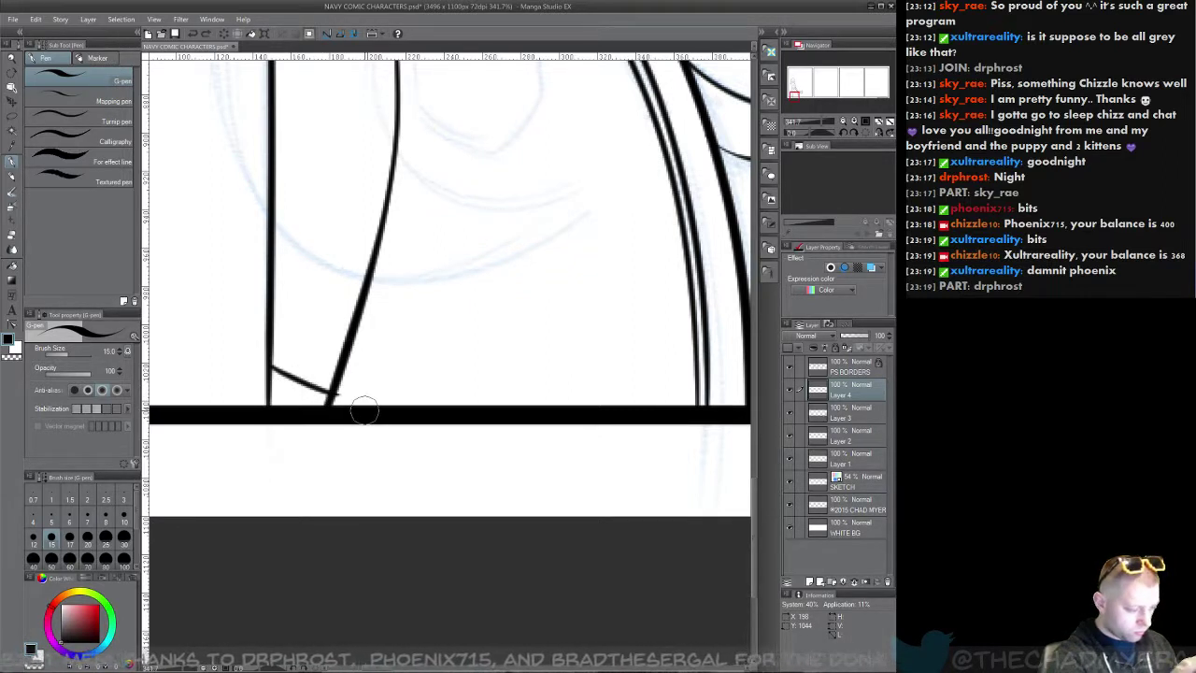
key("ctrl+z")
key("ctrl+z")
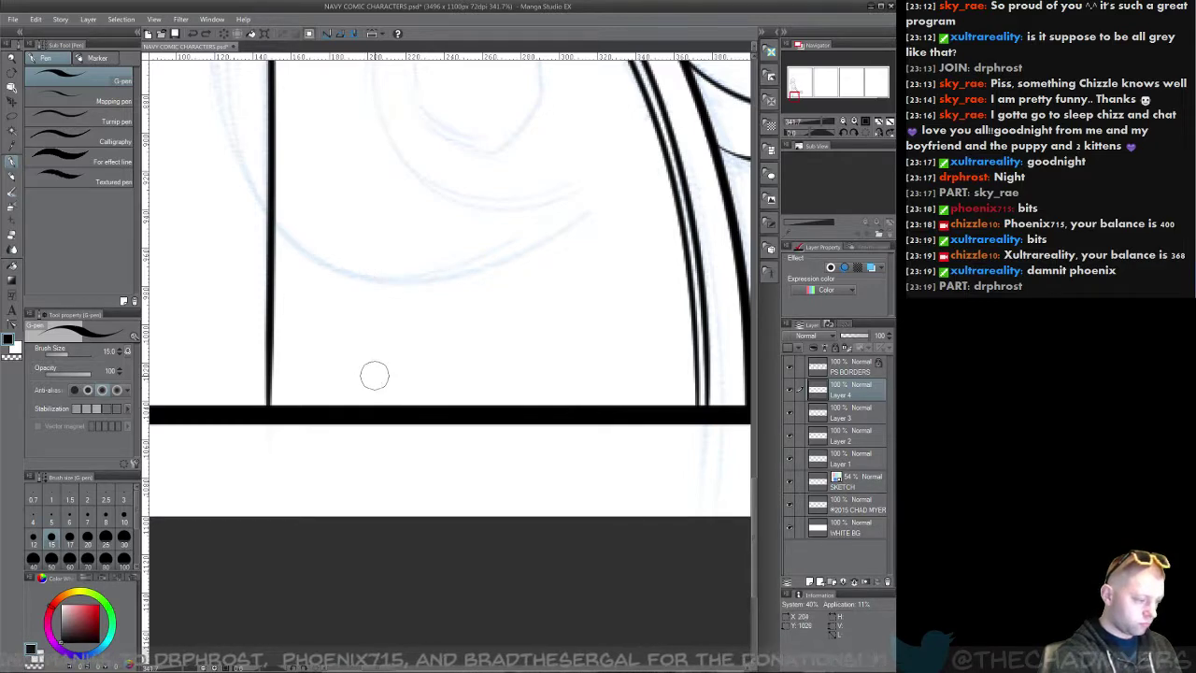
Step: Ink the hanging arm's long inner line from chest height past the panel border on Layer 4, with a short fold stroke at its upper end
left_click_drag(361, 379, 325, 521)
left_click_drag(320, 161, 254, 606)
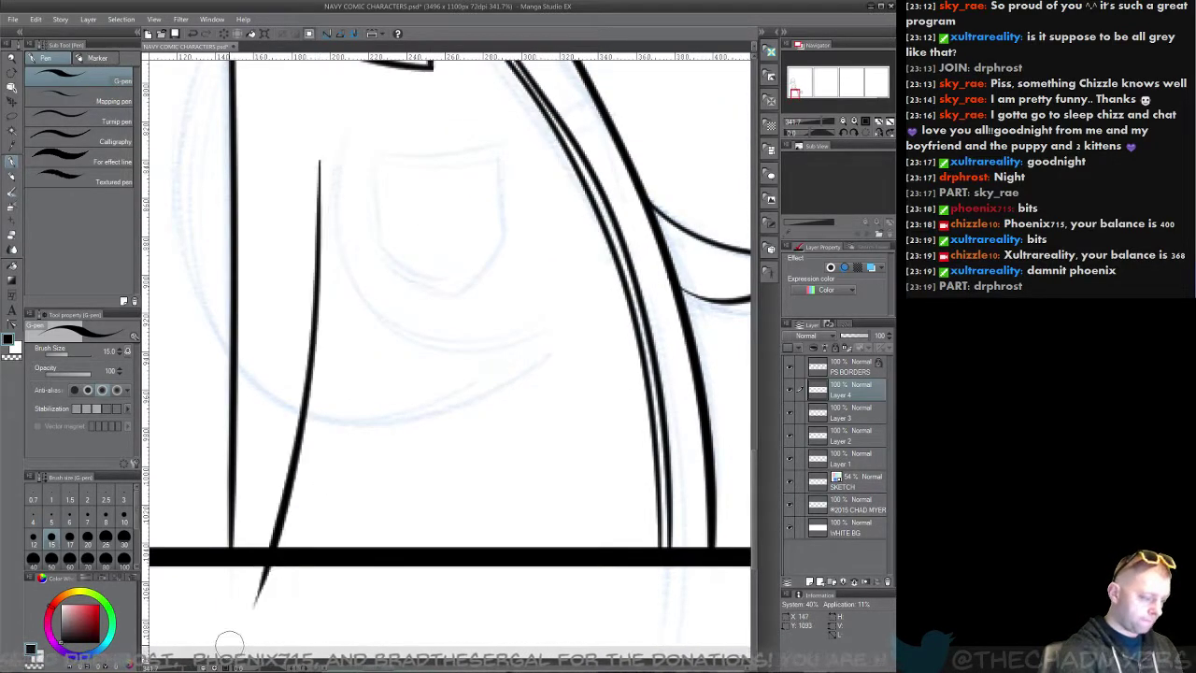
left_click_drag(327, 164, 319, 185)
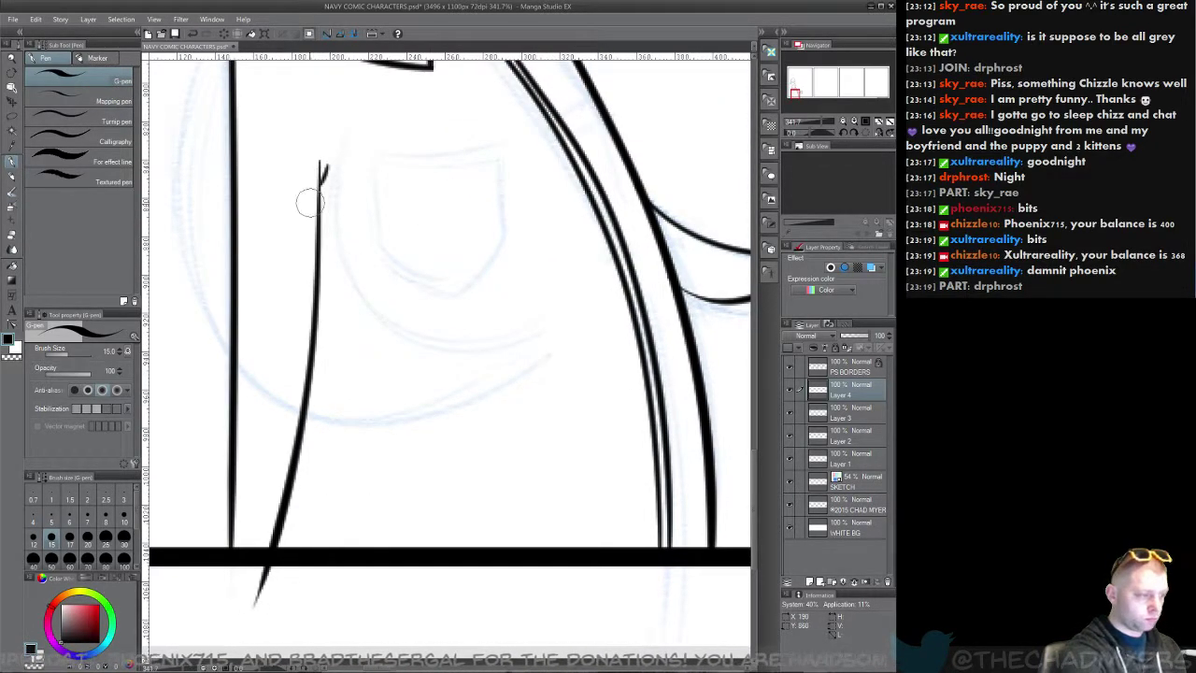
Step: Erase the arm line's overrun below the panel border and save the file
left_click_drag(320, 526, 342, 347)
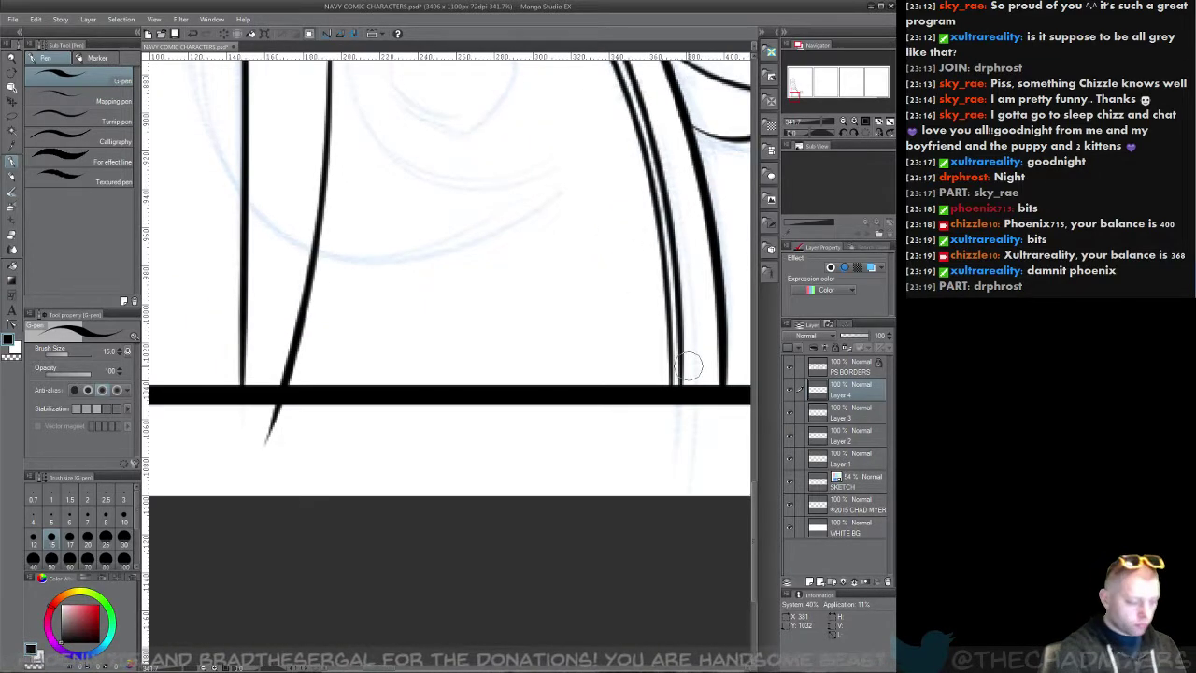
mouse_move(264, 432)
left_mouse_down()
mouse_move(294, 425)
mouse_move(284, 407)
left_mouse_up()
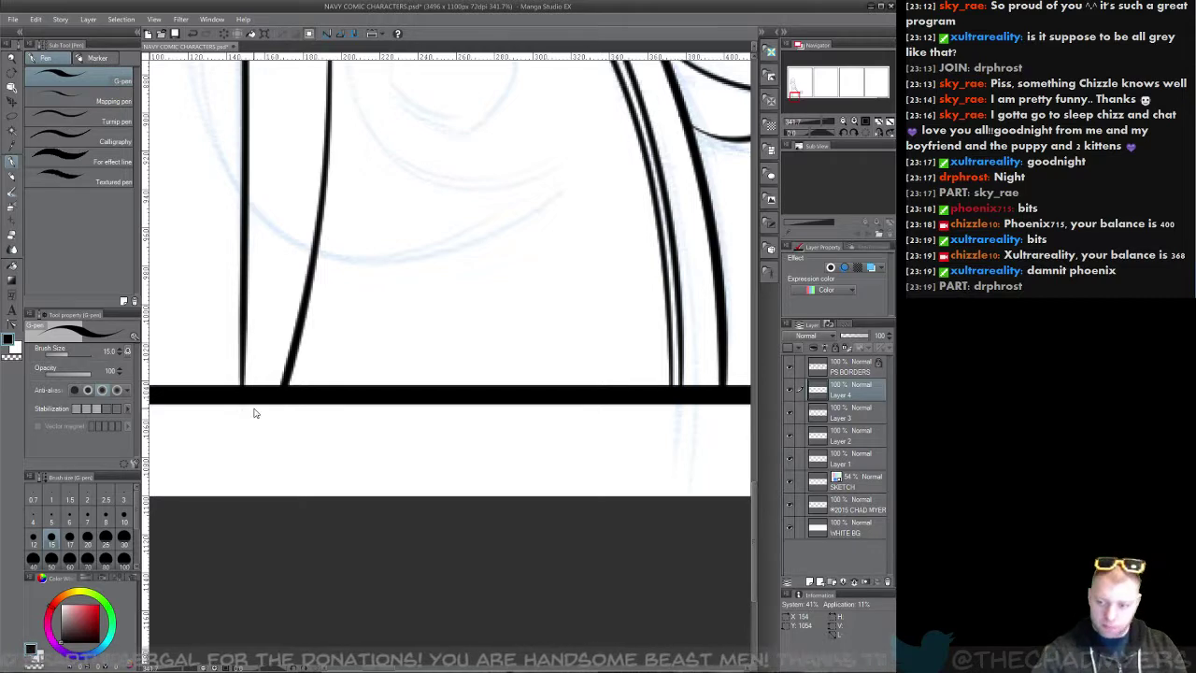
key("ctrl+s")
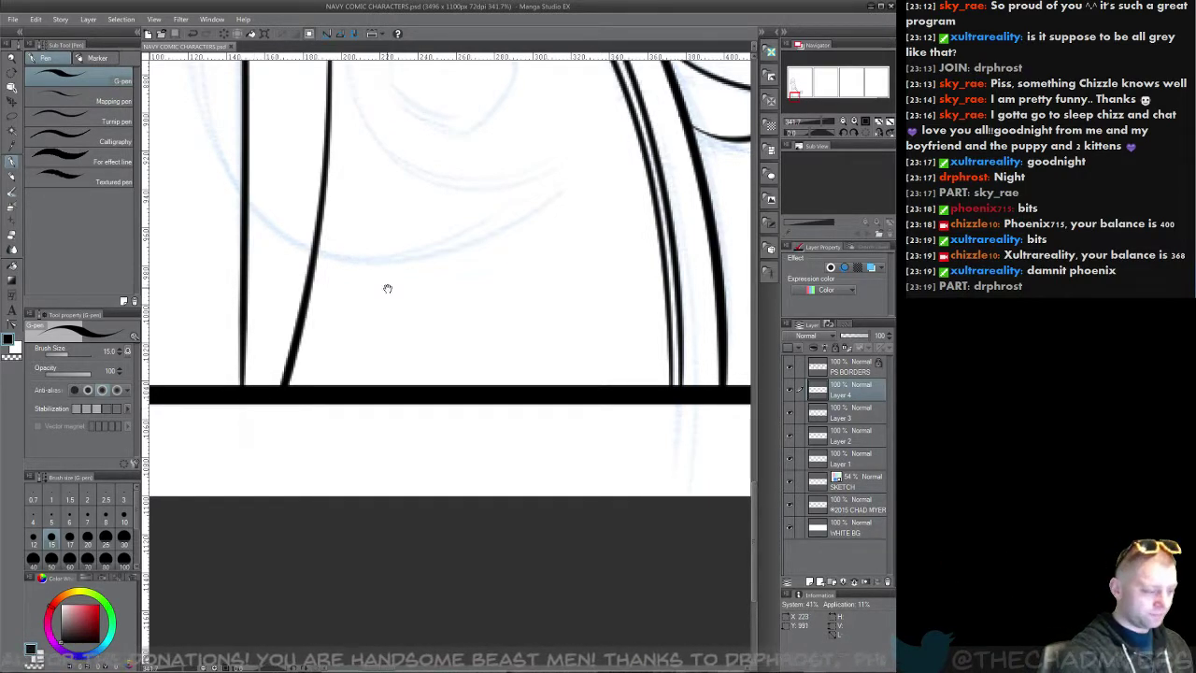
Step: Ink the shirt pocket's upper edge as a slightly sagging stroke on Layer 4, redoing it until it fits
left_click_drag(387, 289, 276, 480)
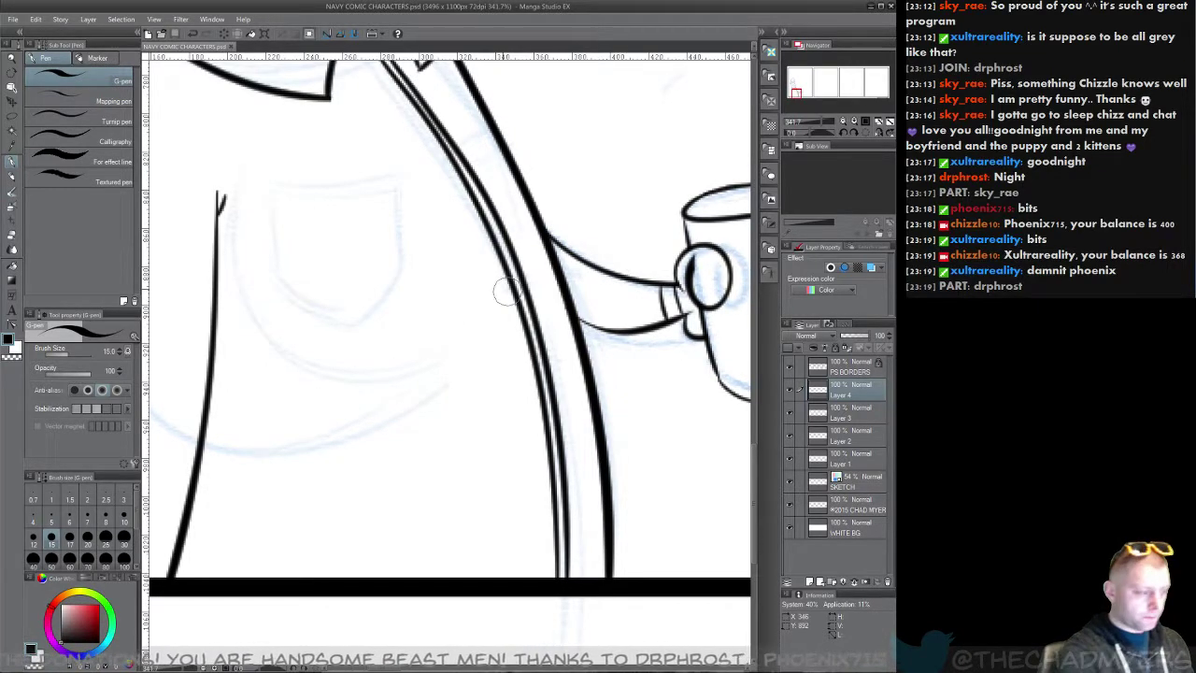
left_click_drag(272, 186, 398, 180)
key("ctrl+z")
left_click_drag(259, 182, 399, 176)
key("ctrl+z")
left_click_drag(259, 181, 391, 174)
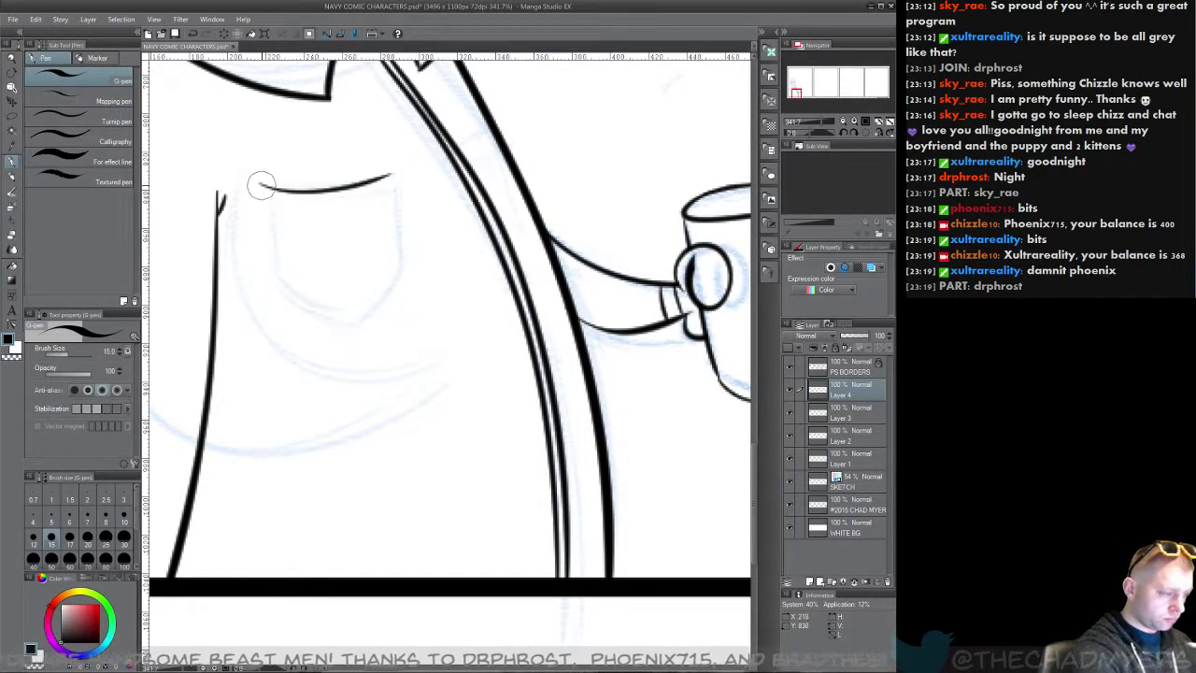
Step: Ink both sides of the shirt pocket down from its upper corners, redoing the right side as a straighter stroke
left_click_drag(261, 184, 266, 276)
left_click_drag(393, 175, 404, 277)
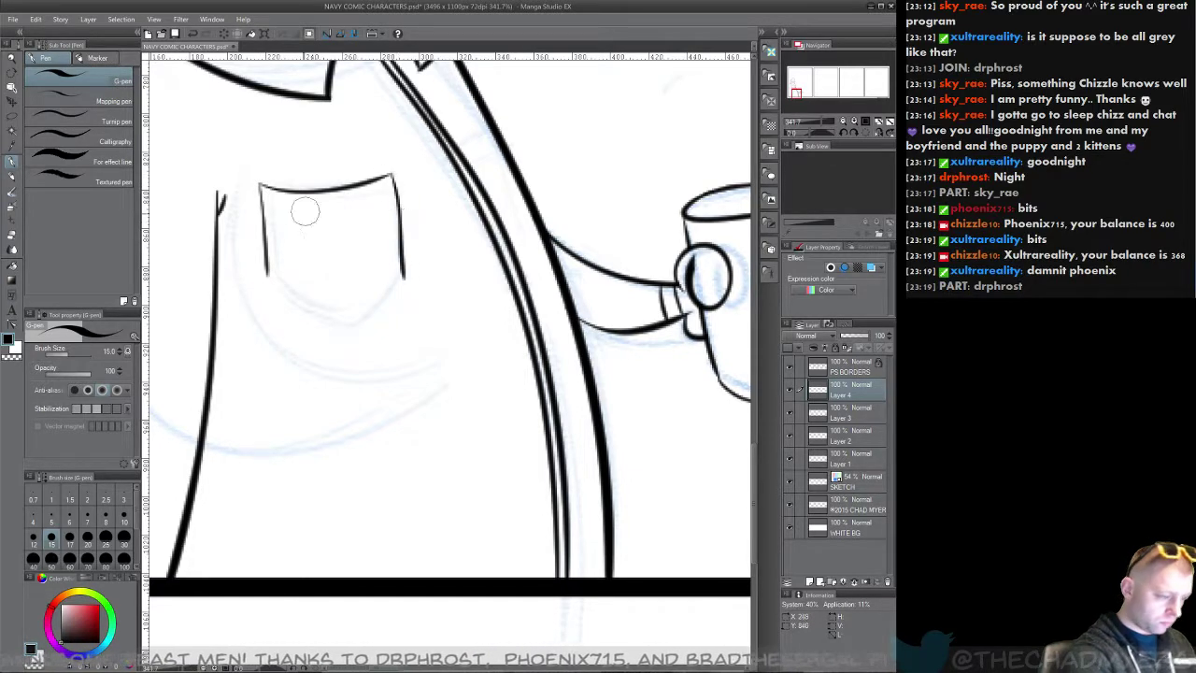
key("ctrl+z")
left_click_drag(393, 176, 396, 277)
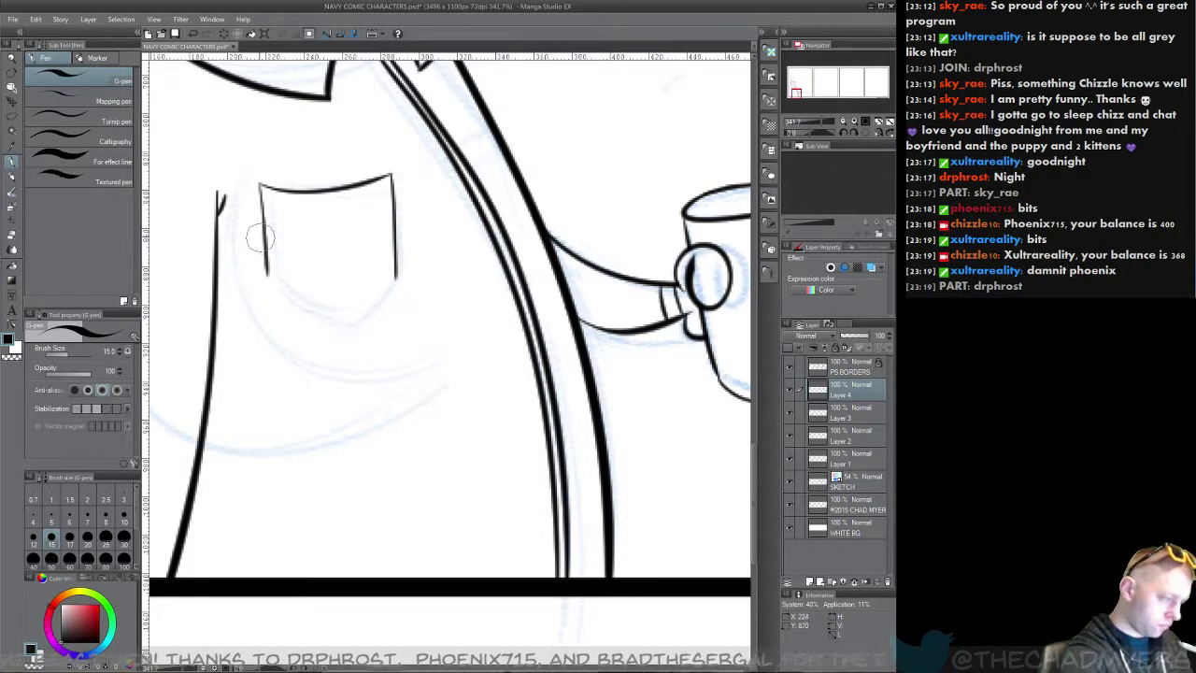
Step: Ink the shirt pocket's pointed lower edge from both sides and a thin seam line just beneath its upper edge
left_click_drag(268, 273, 338, 322)
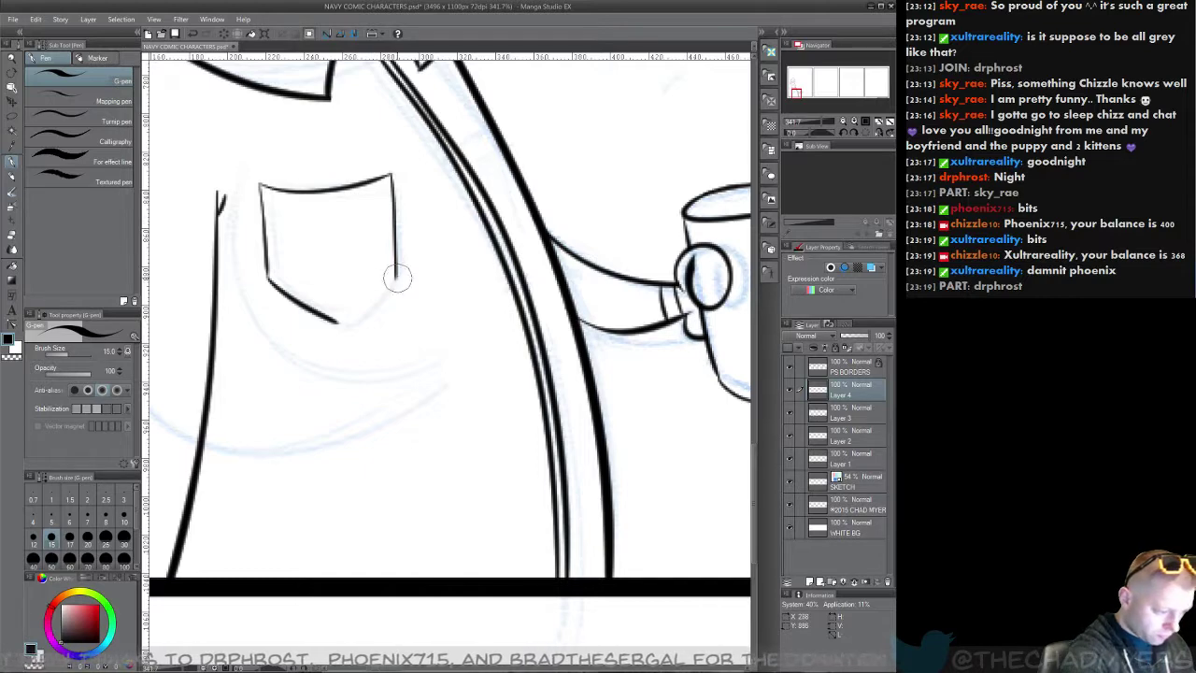
left_click_drag(396, 277, 339, 323)
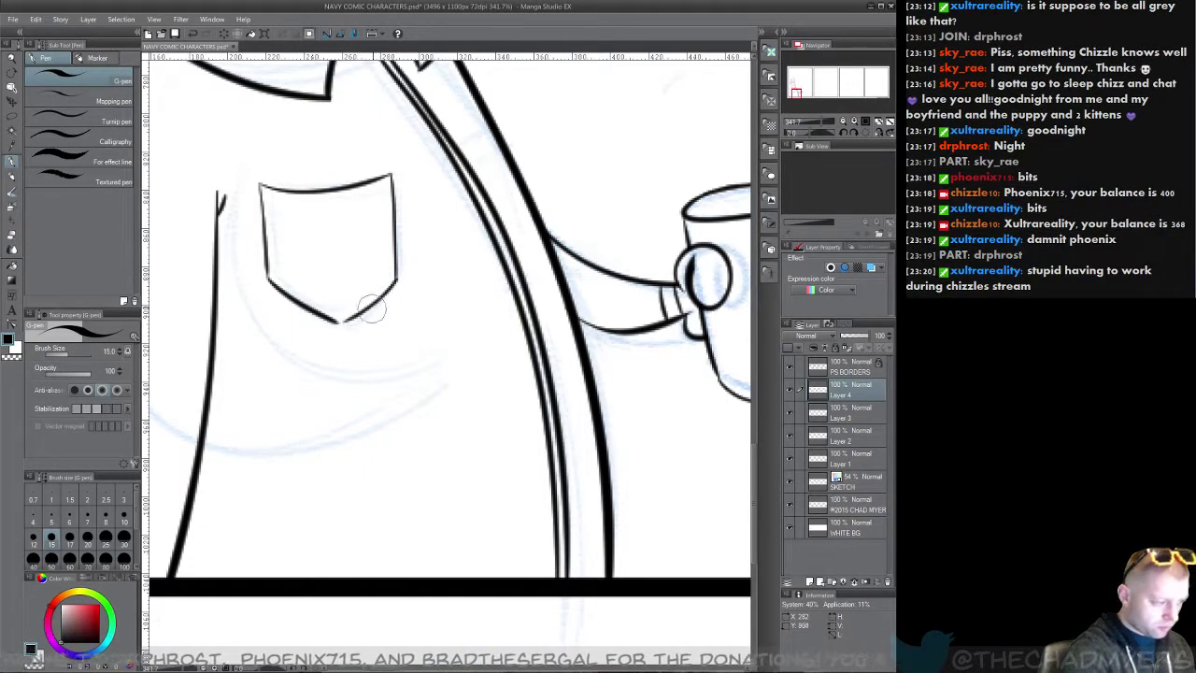
mouse_move(271, 201)
left_mouse_down()
mouse_move(306, 207)
mouse_move(386, 198)
left_mouse_up()
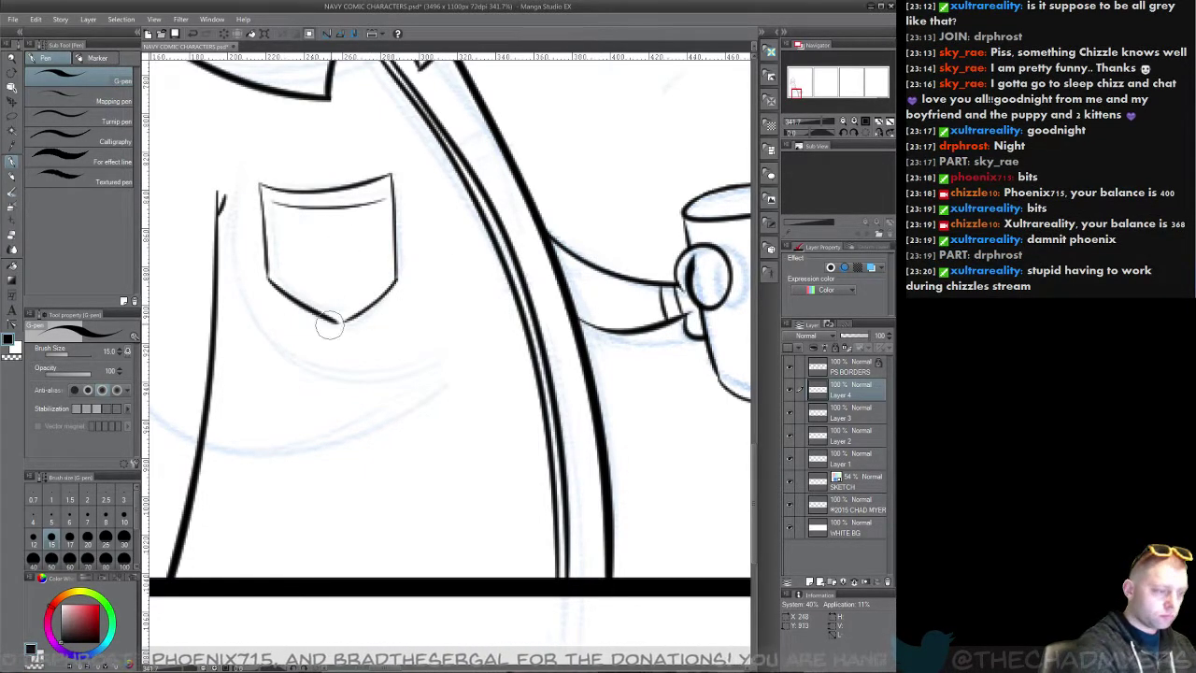
Step: Try to ink a curved cheek line from beside the nostril down past the moustache's outer tip on Layer 4
mouse_move(411, 329)
left_mouse_down()
mouse_move(339, 409)
mouse_move(485, 416)
left_mouse_up()
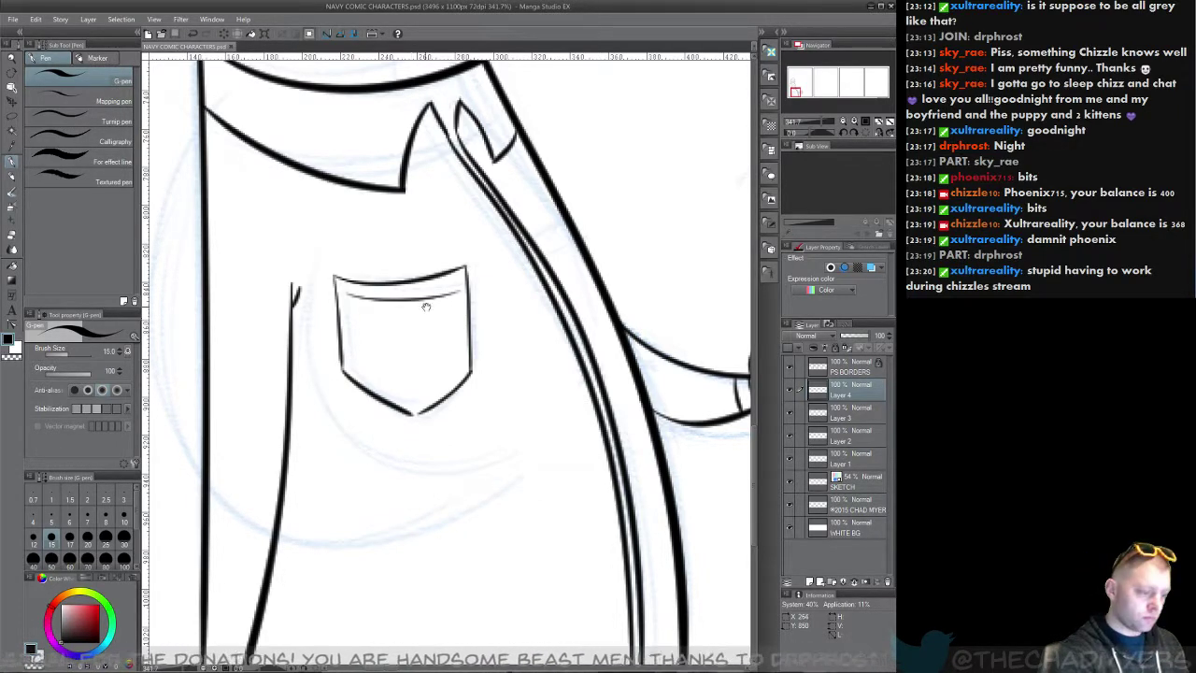
left_click_drag(426, 307, 398, 520)
mouse_move(383, 391)
left_mouse_down()
mouse_move(419, 475)
mouse_move(363, 330)
mouse_move(330, 338)
mouse_move(429, 479)
left_mouse_up()
left_click_drag(361, 408, 374, 506)
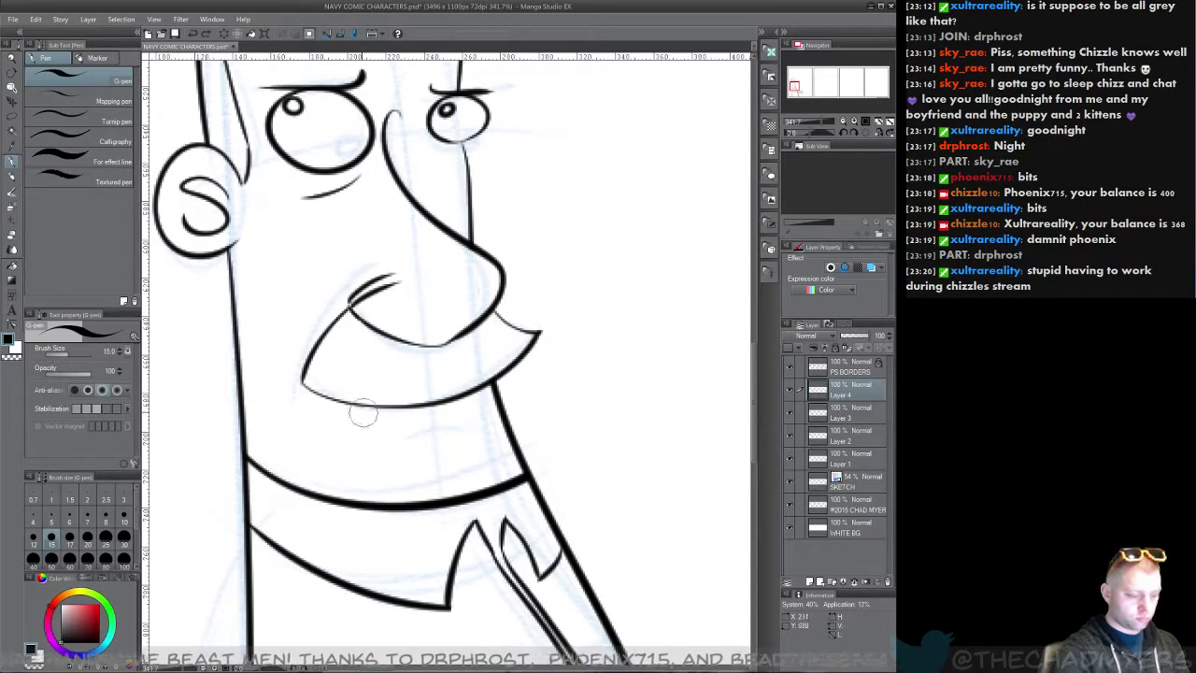
left_click_drag(269, 401, 348, 291)
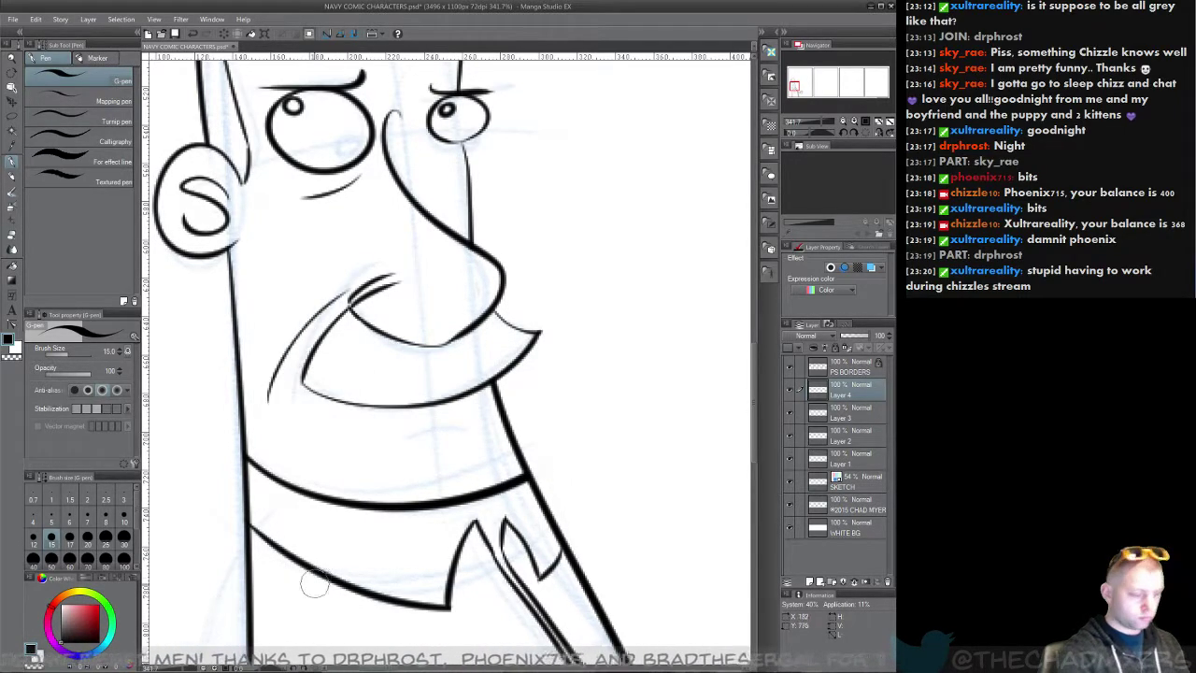
key("ctrl+z")
Step: Ink short hatch strokes at the sideburn's lower tip in front of the ear, and try a few across the side of the head
left_click_drag(286, 267, 261, 338)
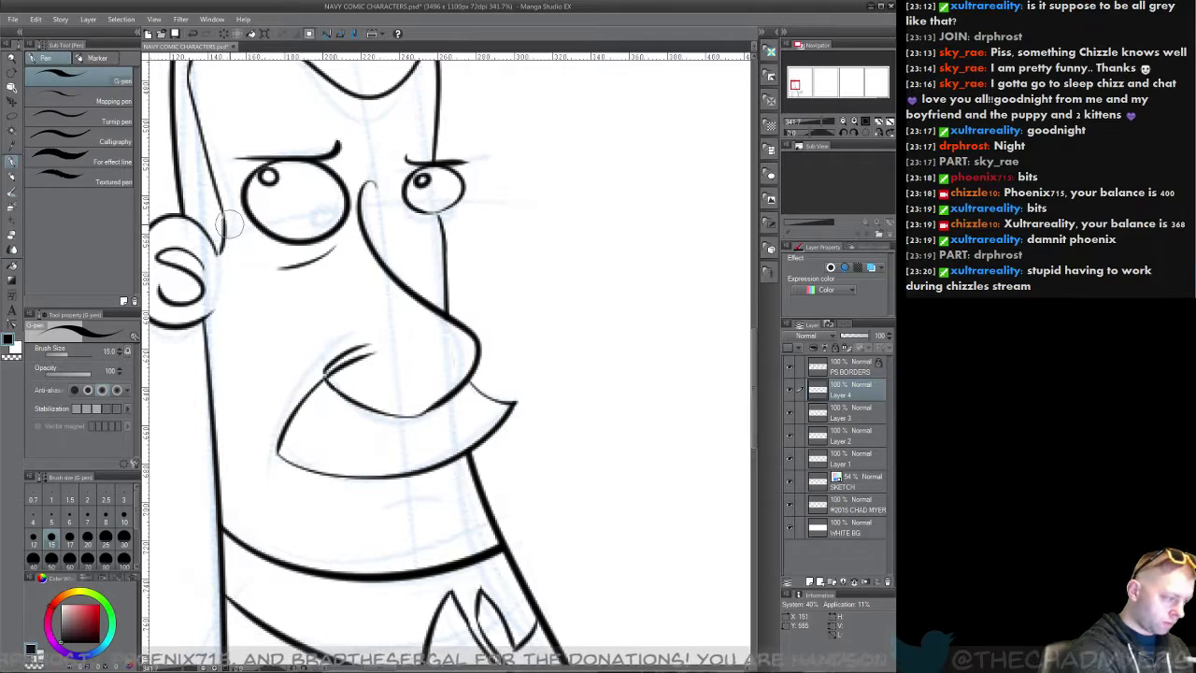
left_click_drag(224, 244, 237, 224)
left_click_drag(282, 357, 332, 574)
mouse_move(226, 355)
left_mouse_down()
mouse_move(244, 344)
mouse_move(236, 360)
left_mouse_up()
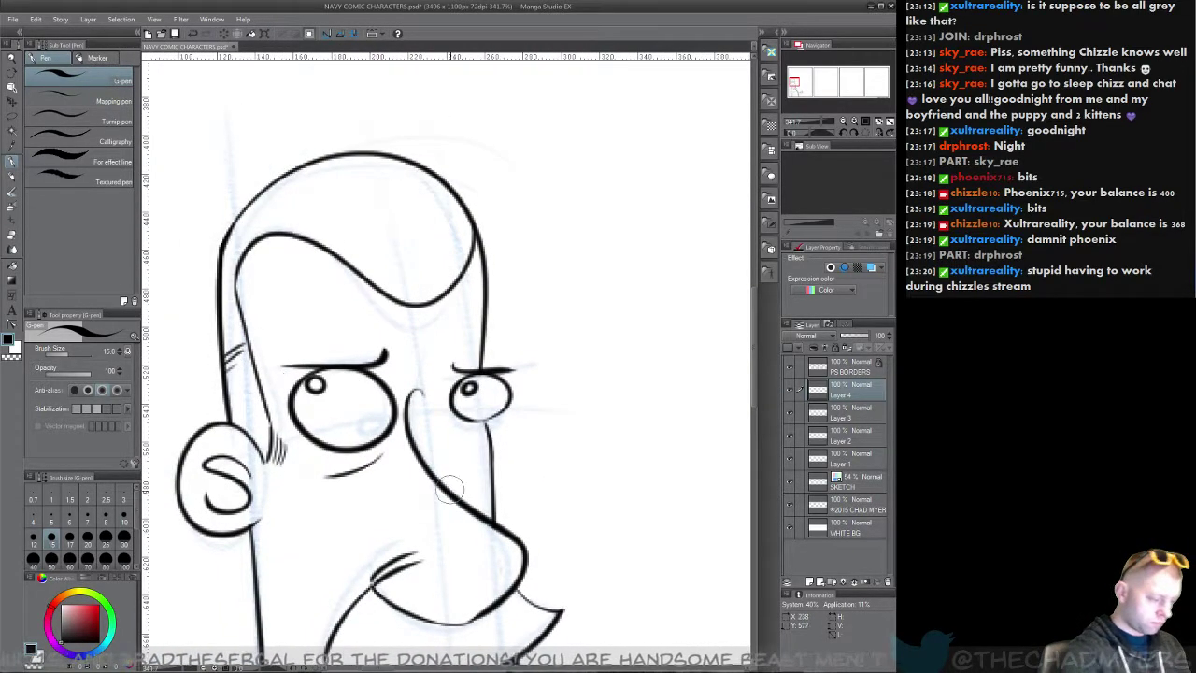
Step: Redo the last sideburn hatch strokes and ink a short stroke extending the ear's lower edge into the face
left_click_drag(395, 567, 440, 381)
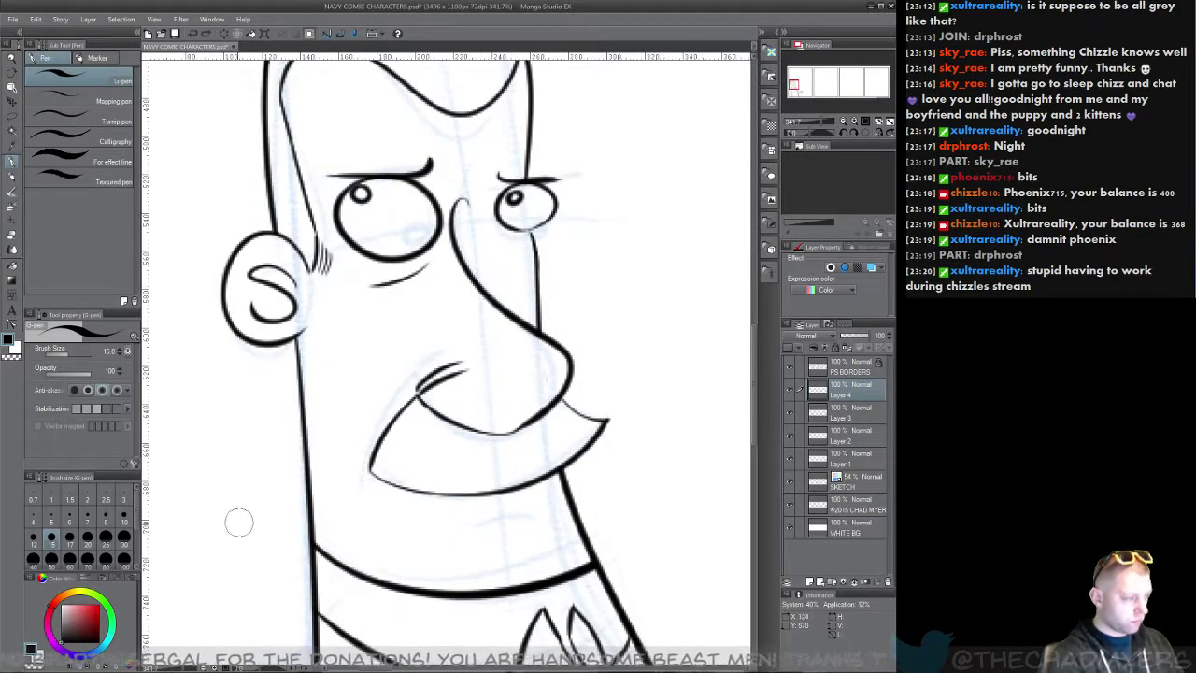
left_click_drag(288, 347, 312, 341)
key("ctrl+z")
key("ctrl+z")
key("ctrl+z")
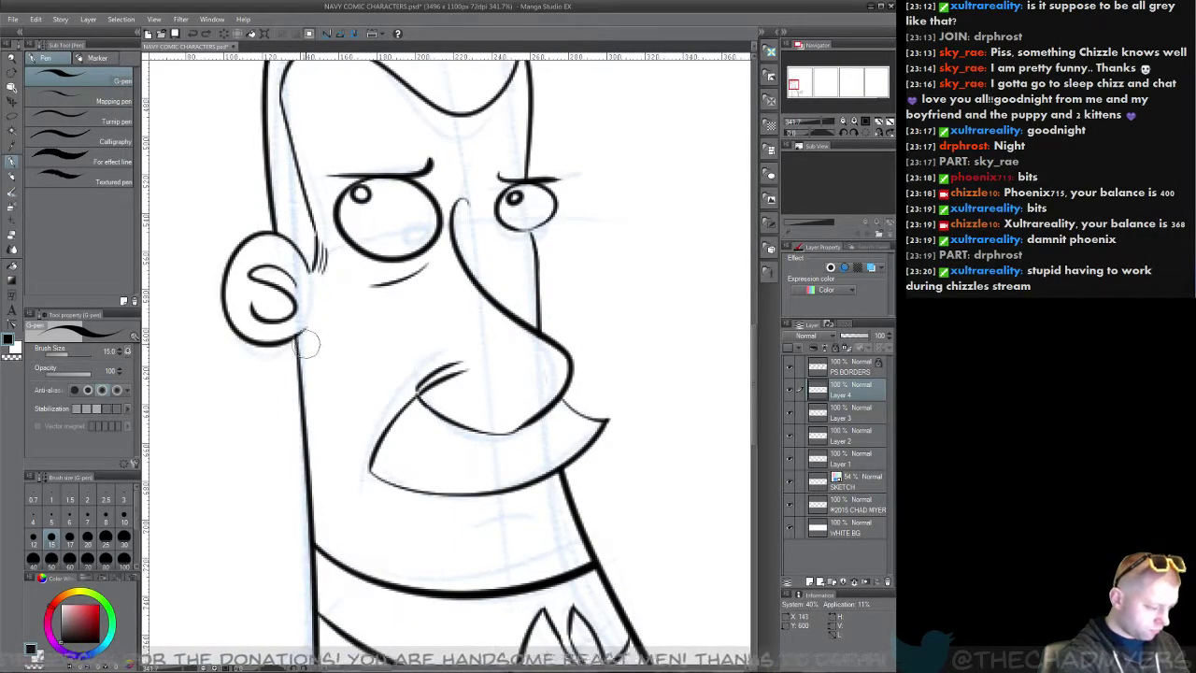
left_click_drag(326, 248, 331, 268)
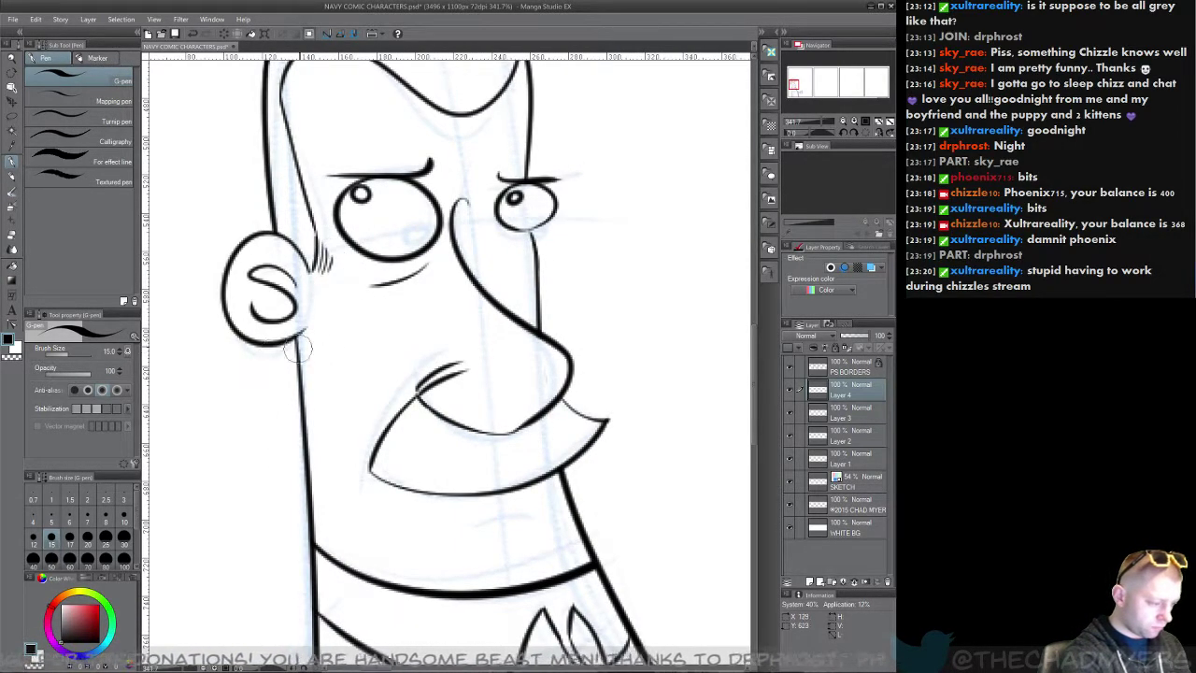
left_click_drag(290, 347, 303, 341)
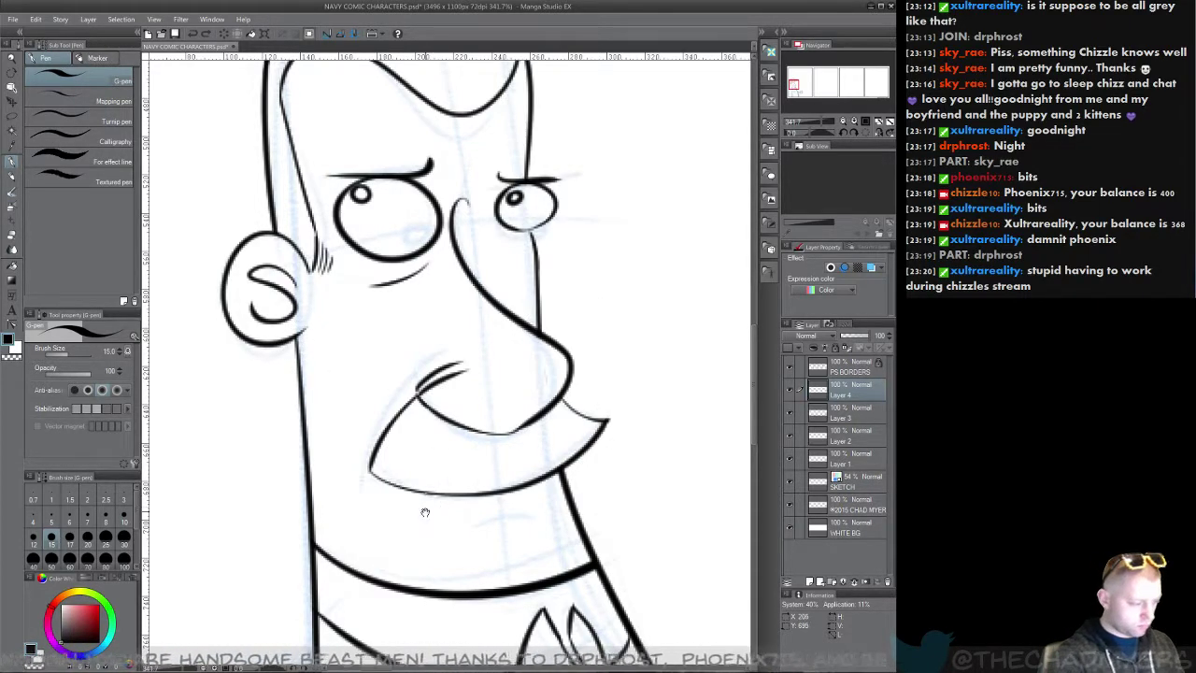
Step: Ink four short, slightly curved hair lines spaced across the moustache, replacing the first attempt near its outer tip
left_click_drag(424, 512, 334, 408)
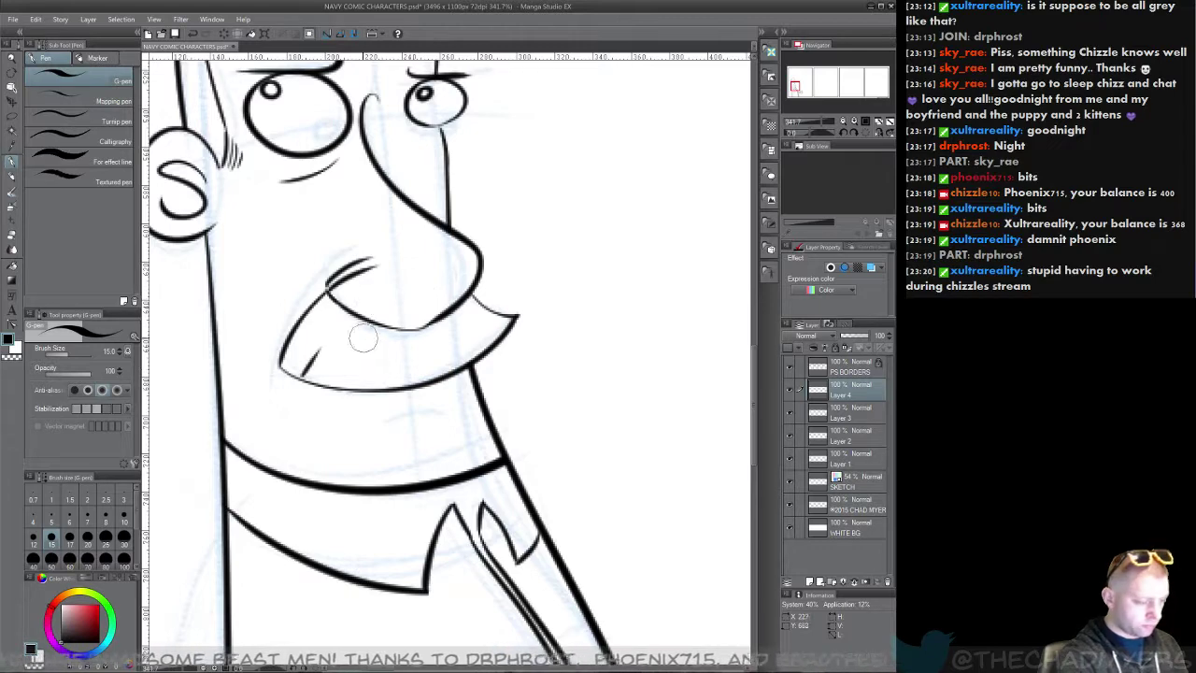
key("ctrl+z")
left_click_drag(347, 312, 324, 381)
left_click_drag(383, 332, 379, 383)
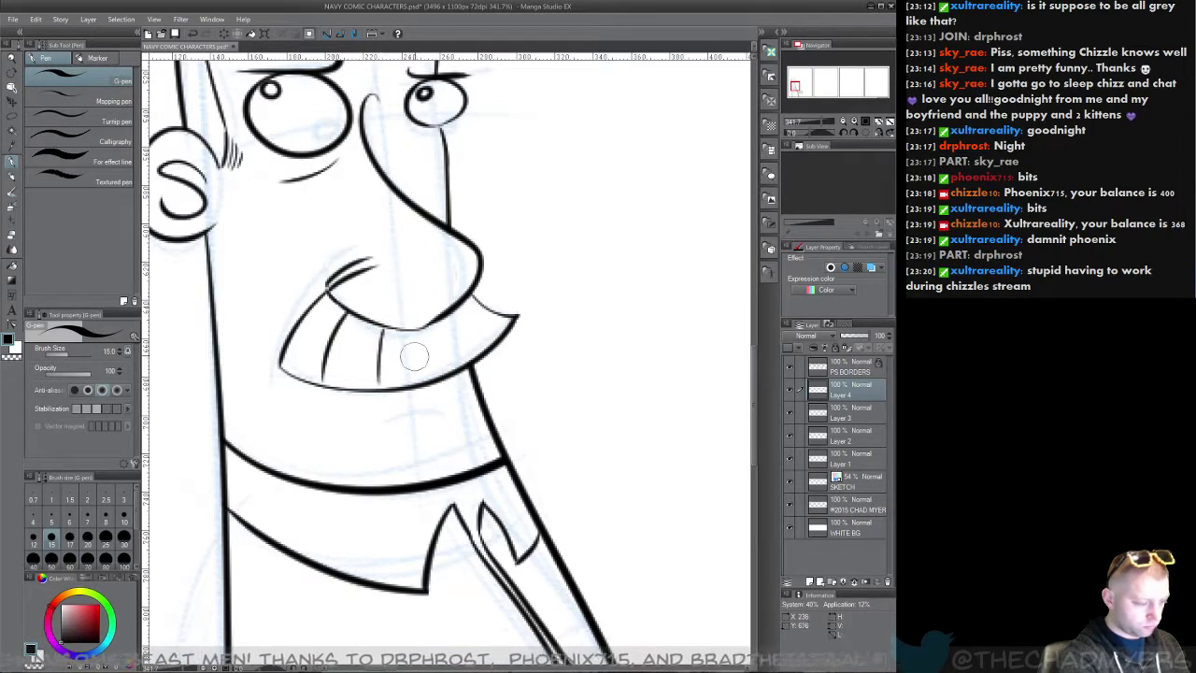
left_click_drag(421, 333, 429, 359)
left_click_drag(455, 312, 467, 338)
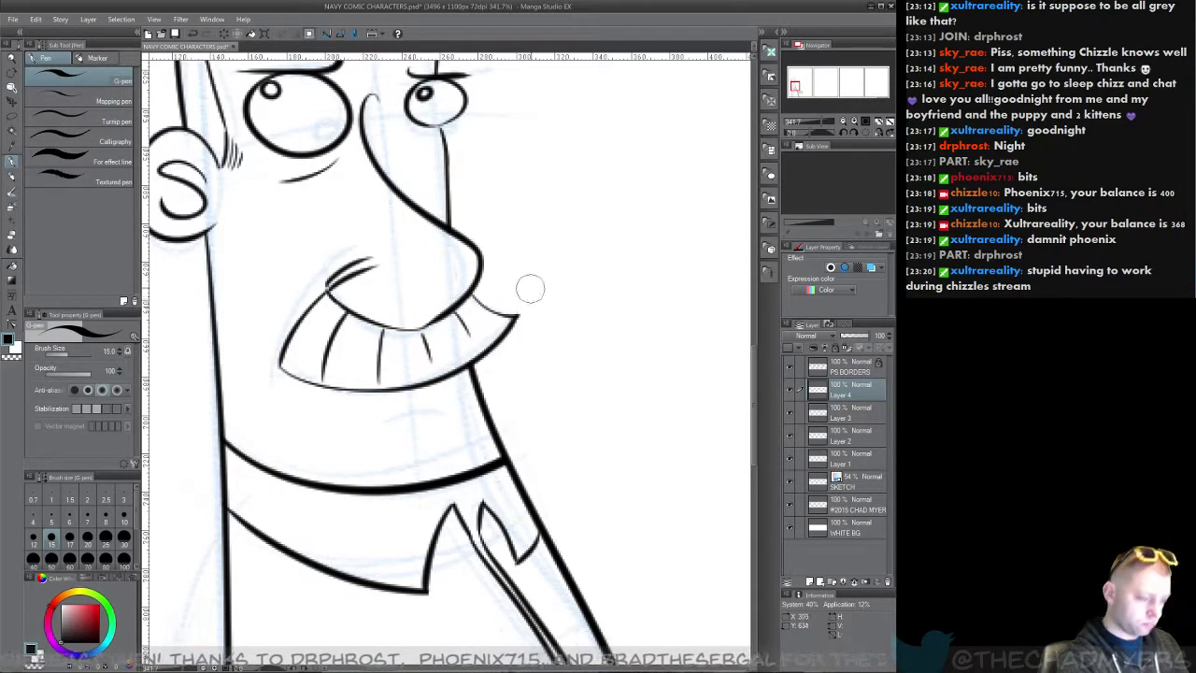
Step: Ink a small arched line with a short inner crease on the chin beneath the moustache
left_click_drag(360, 498, 313, 365)
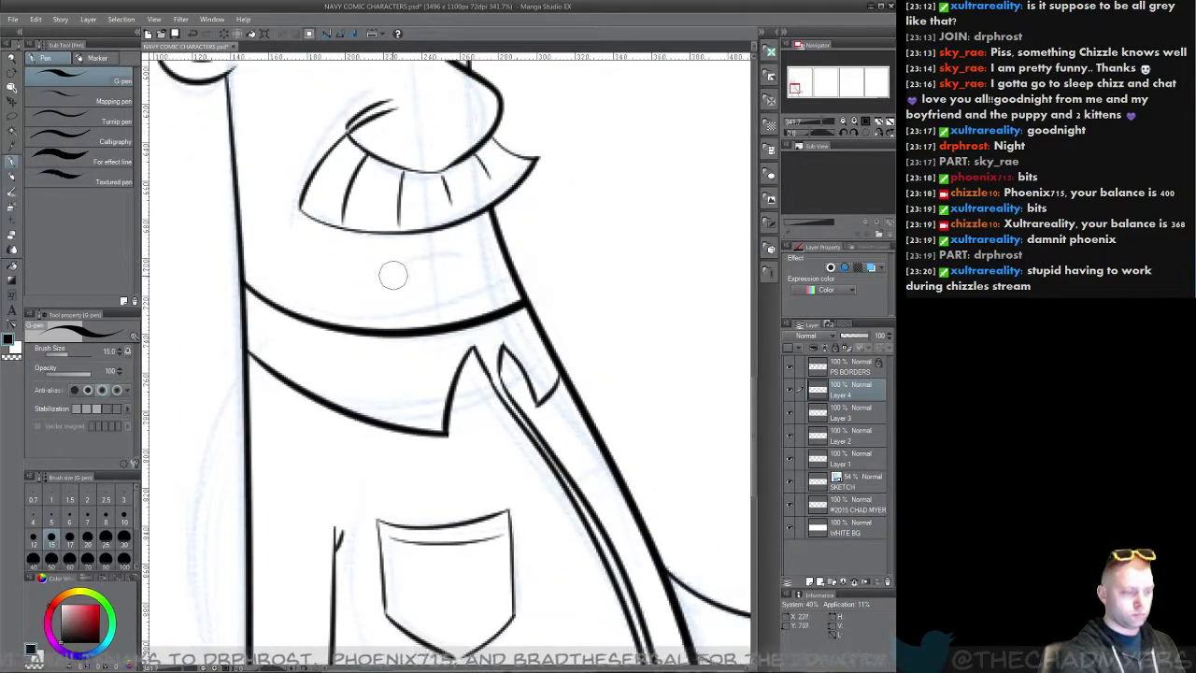
mouse_move(389, 284)
left_mouse_down()
mouse_move(463, 252)
mouse_move(387, 298)
left_mouse_up()
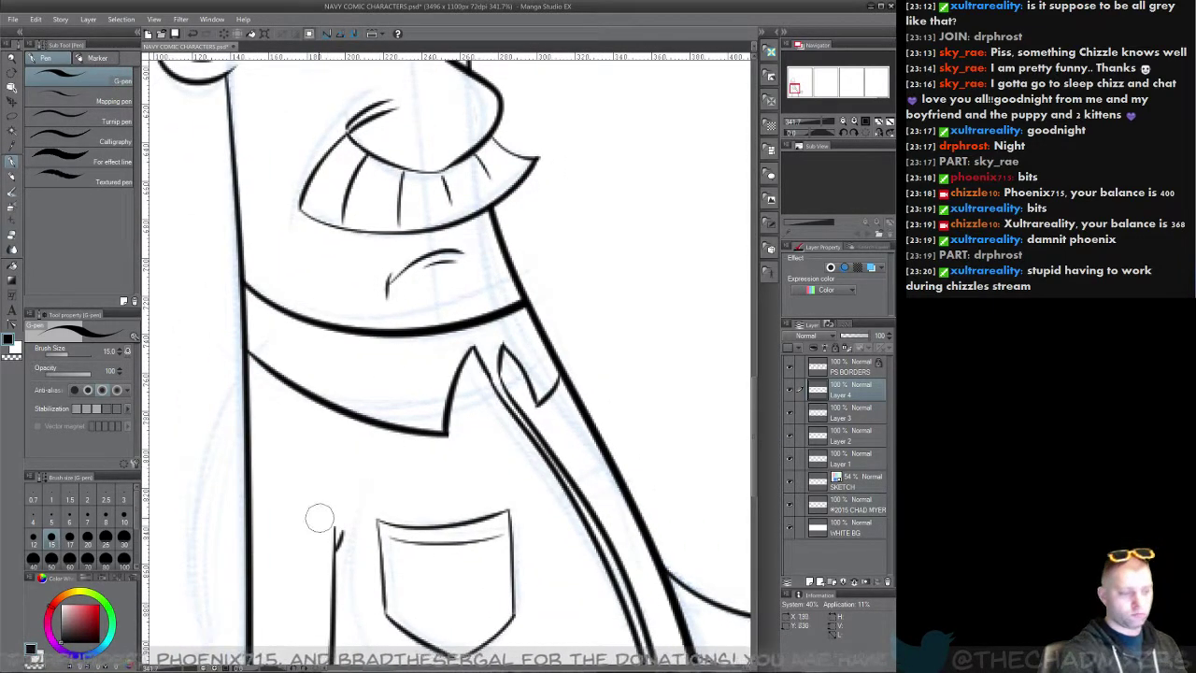
Step: Retouch the small far eye's lower outline with the G-pen so the thin gap closes
left_click_drag(249, 560, 240, 415)
left_click_drag(487, 503, 310, 321)
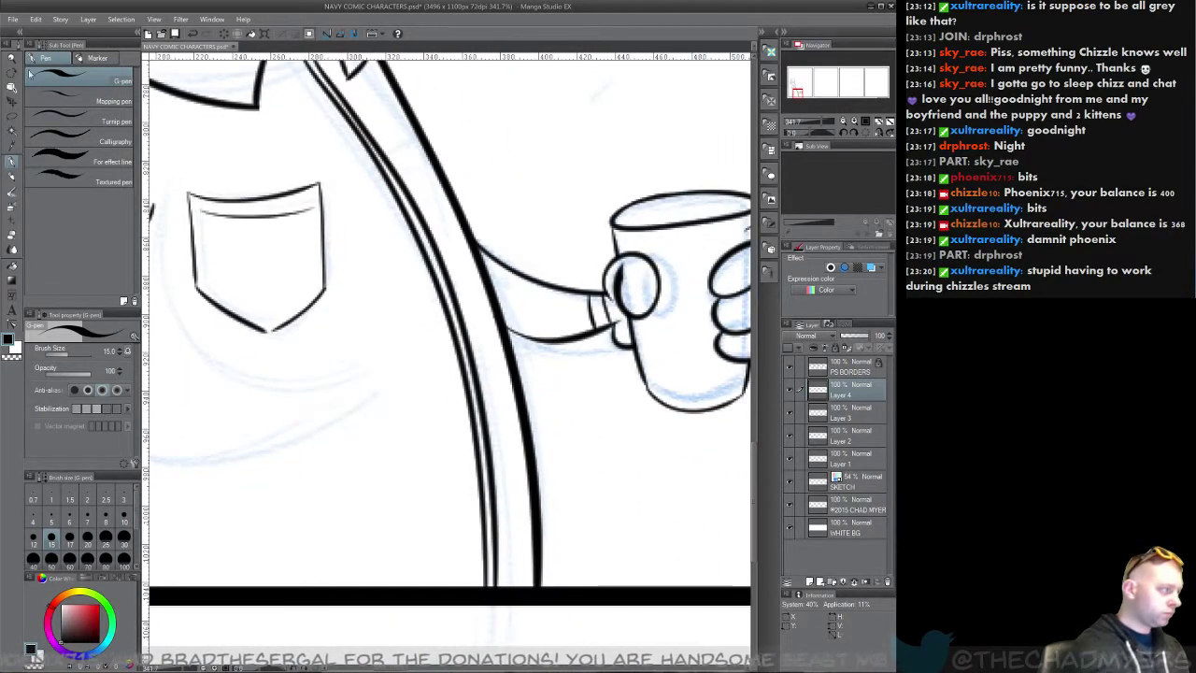
key("ctrl+space")
left_click_drag(451, 368, 414, 385)
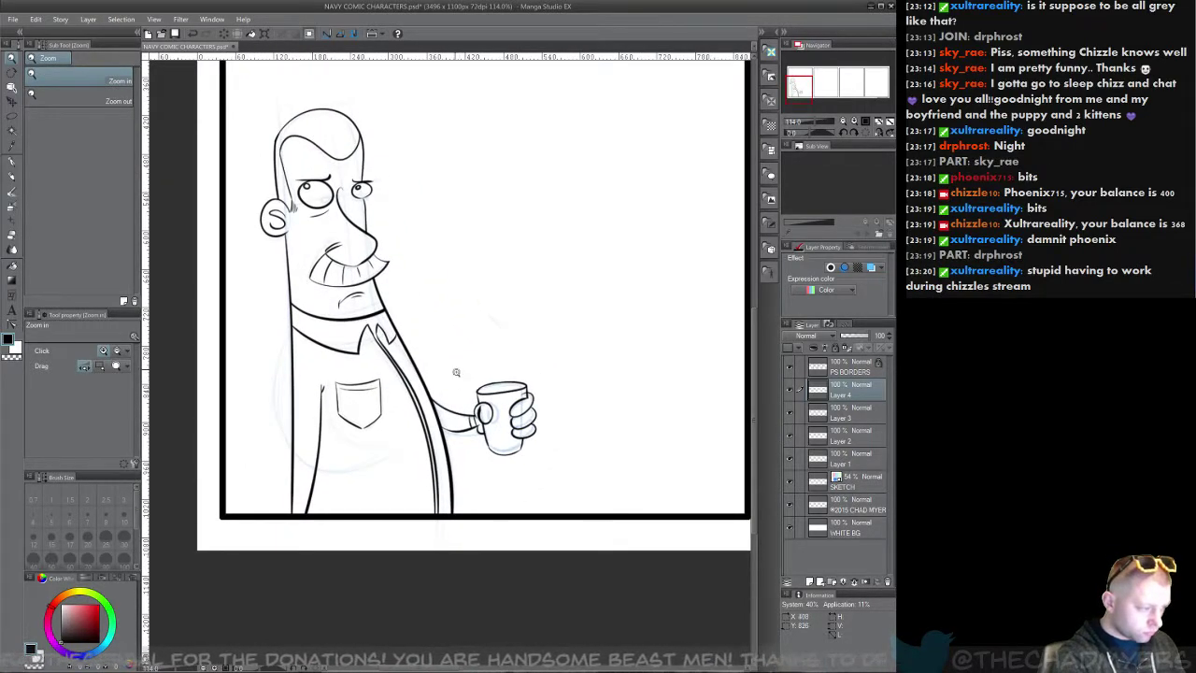
left_click_drag(348, 181, 406, 189)
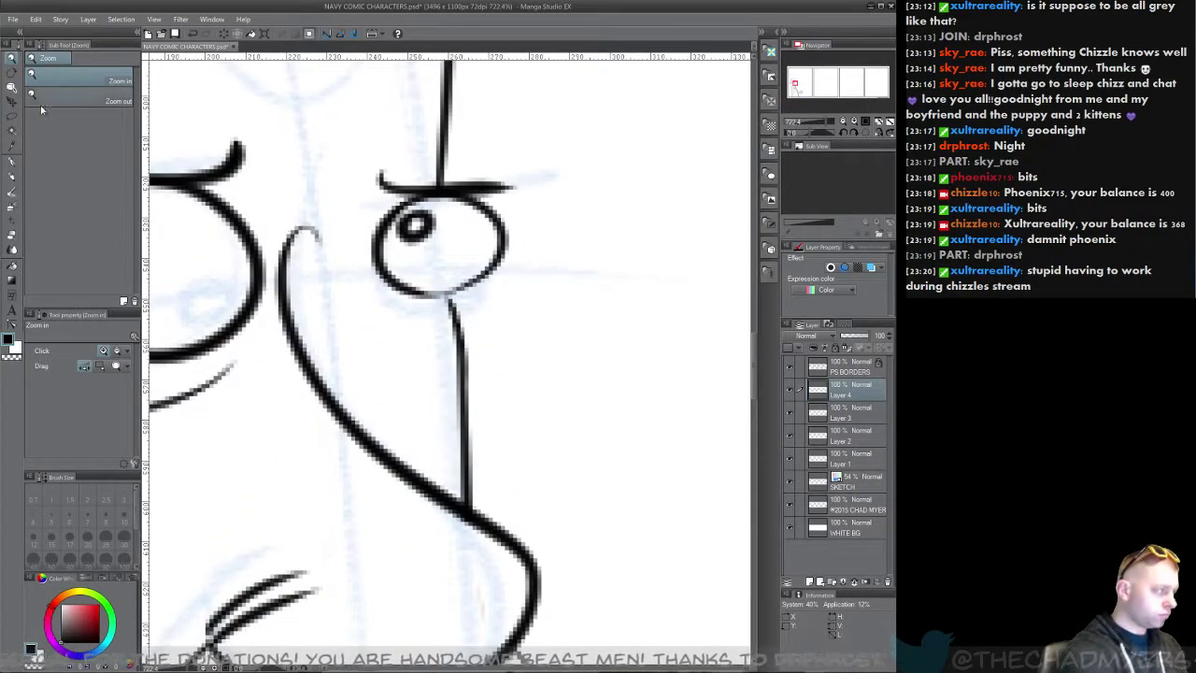
left_click(12, 162)
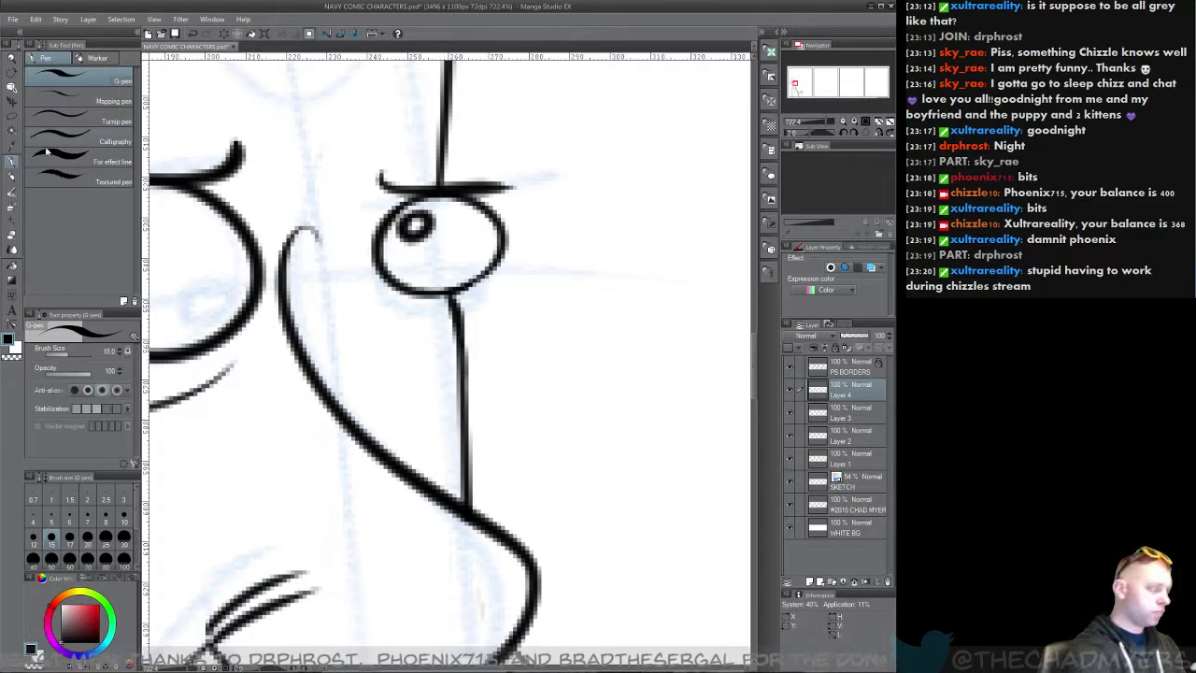
Step: Try to ink a cuff line across the hanging arm just above the panel border on Layer 3
left_click(12, 60)
left_click_drag(471, 387, 442, 327)
mouse_move(457, 457)
left_mouse_down()
mouse_move(451, 410)
mouse_move(411, 348)
mouse_move(449, 452)
mouse_move(476, 384)
left_mouse_up()
left_click_drag(497, 444, 439, 237)
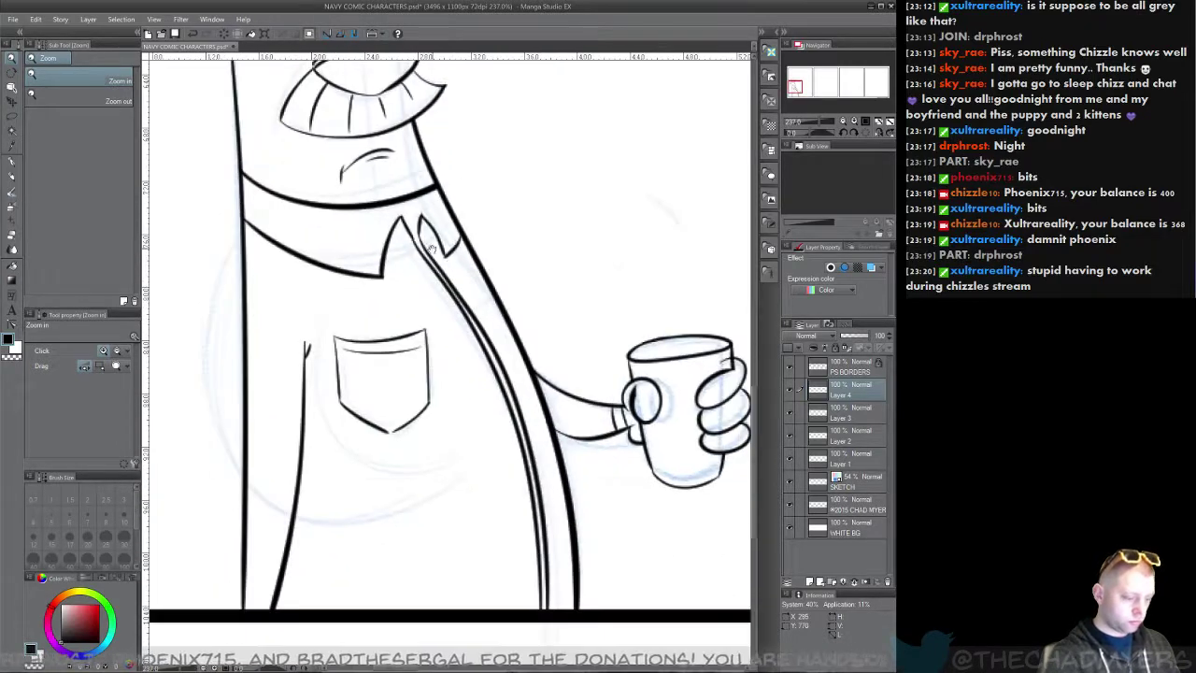
mouse_move(473, 426)
left_mouse_down()
mouse_move(467, 350)
mouse_move(442, 391)
left_mouse_up()
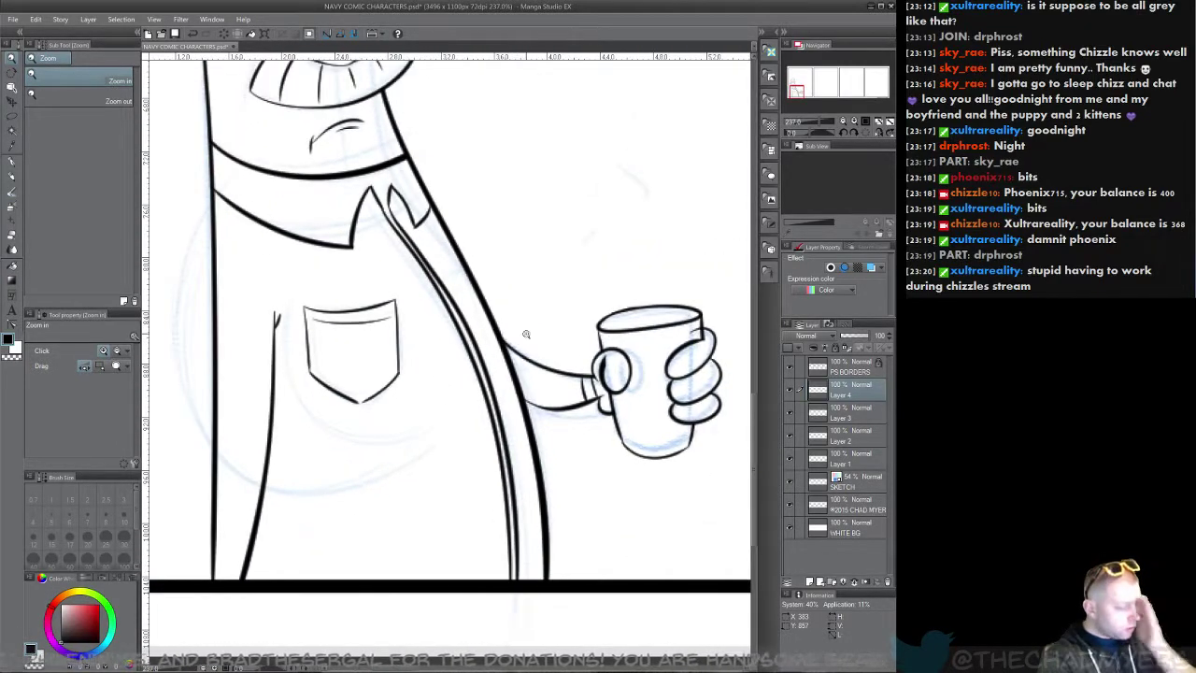
left_click(790, 390)
left_click(840, 415)
left_click(791, 390)
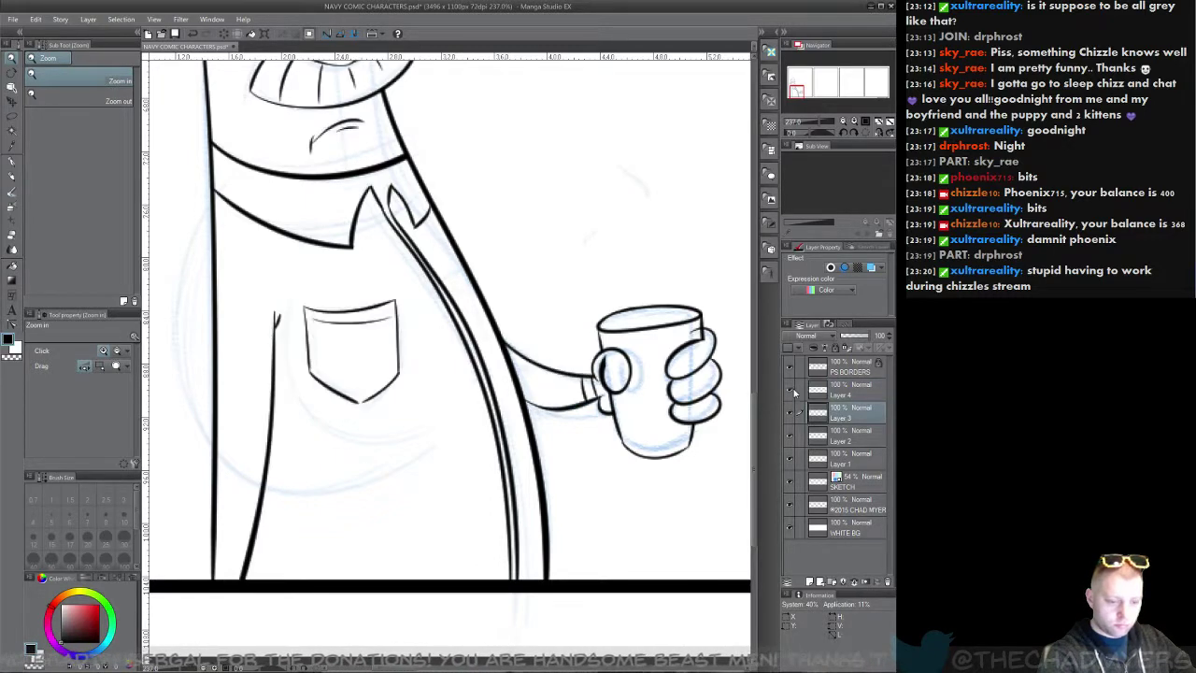
left_click(12, 166)
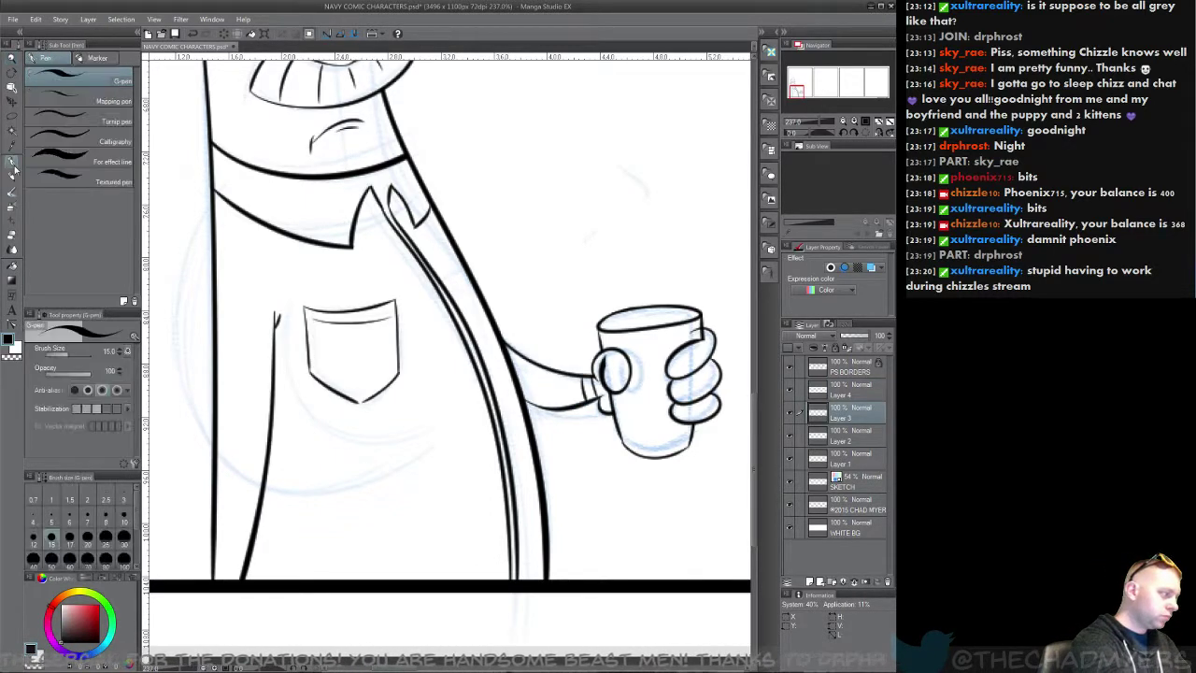
left_click_drag(215, 559, 258, 576)
key("ctrl+z")
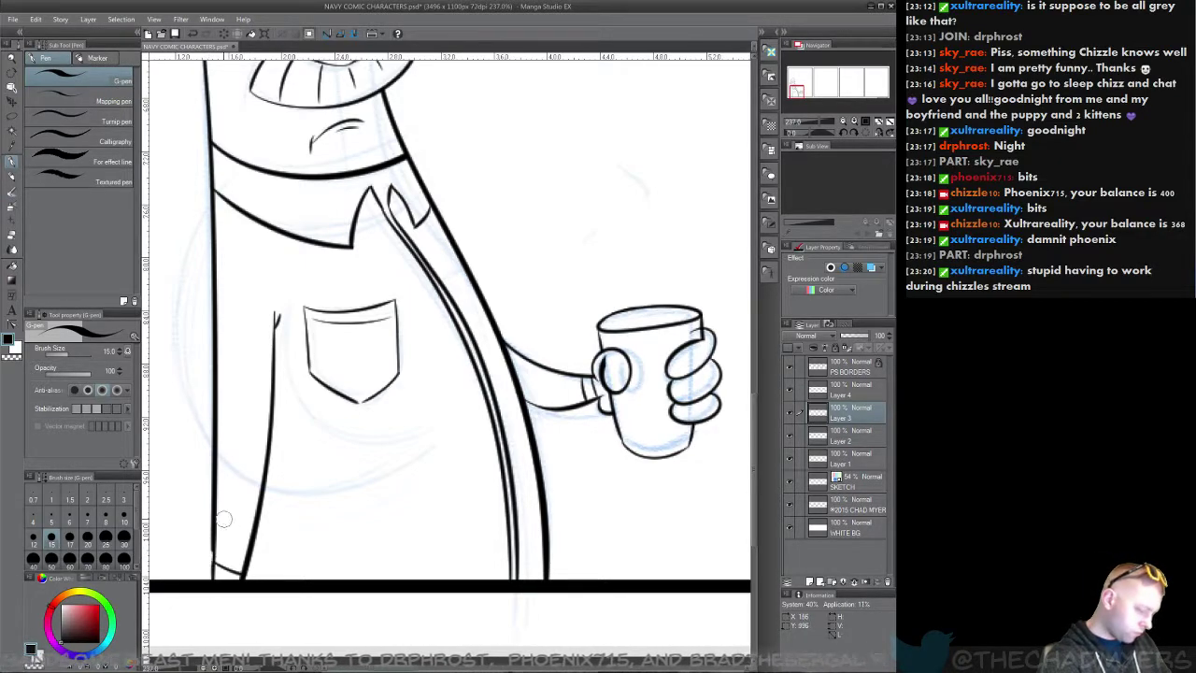
key("ctrl+z")
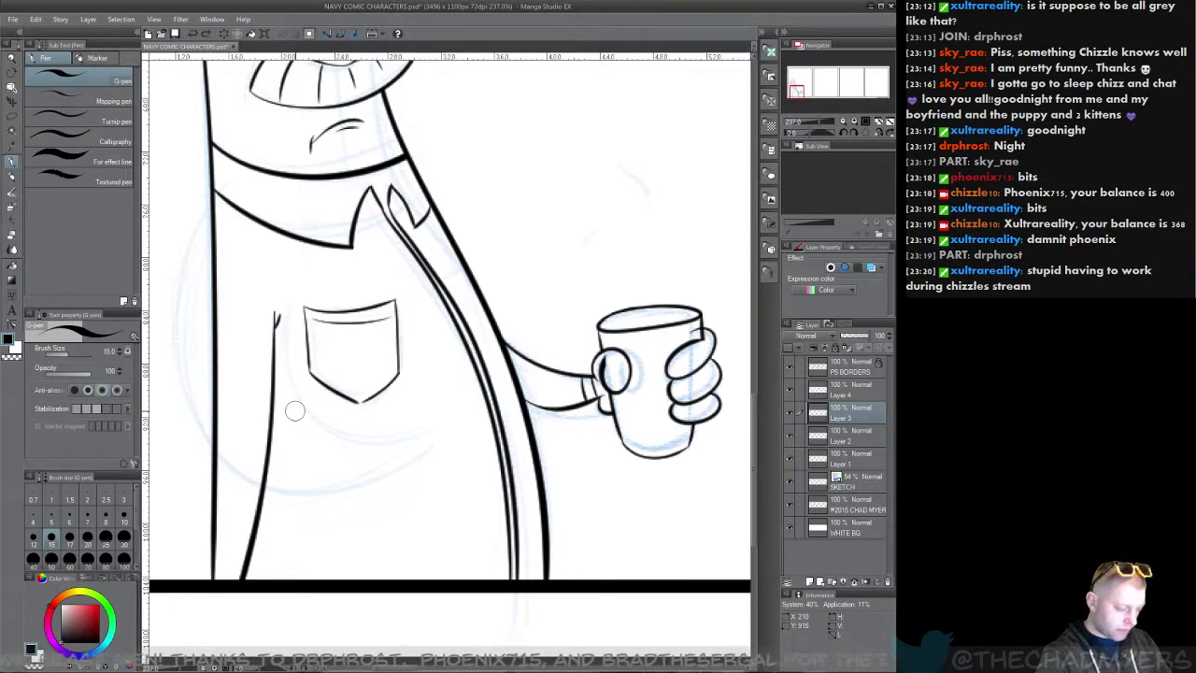
Step: Ink a short slanted cuff line across the hanging arm just above the panel border on Layer 2, and save the file
left_click(844, 435)
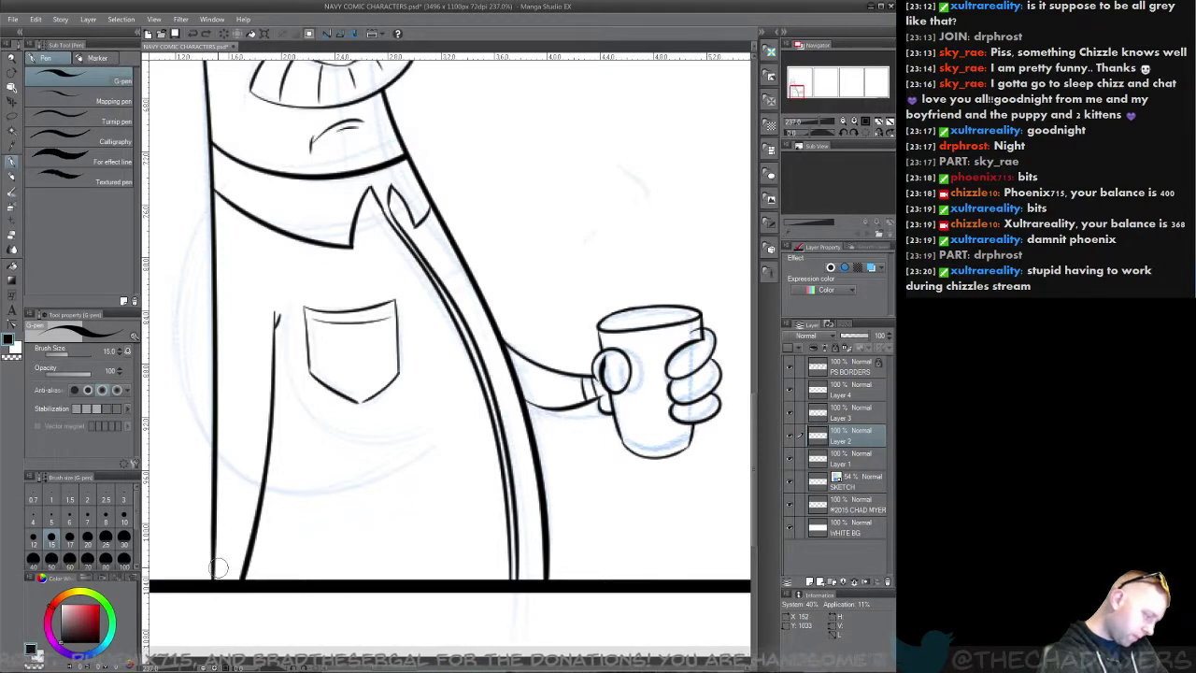
mouse_move(217, 567)
left_mouse_down()
mouse_move(244, 577)
mouse_move(204, 556)
mouse_move(207, 568)
left_mouse_up()
key("ctrl+z")
key("c")
key("c")
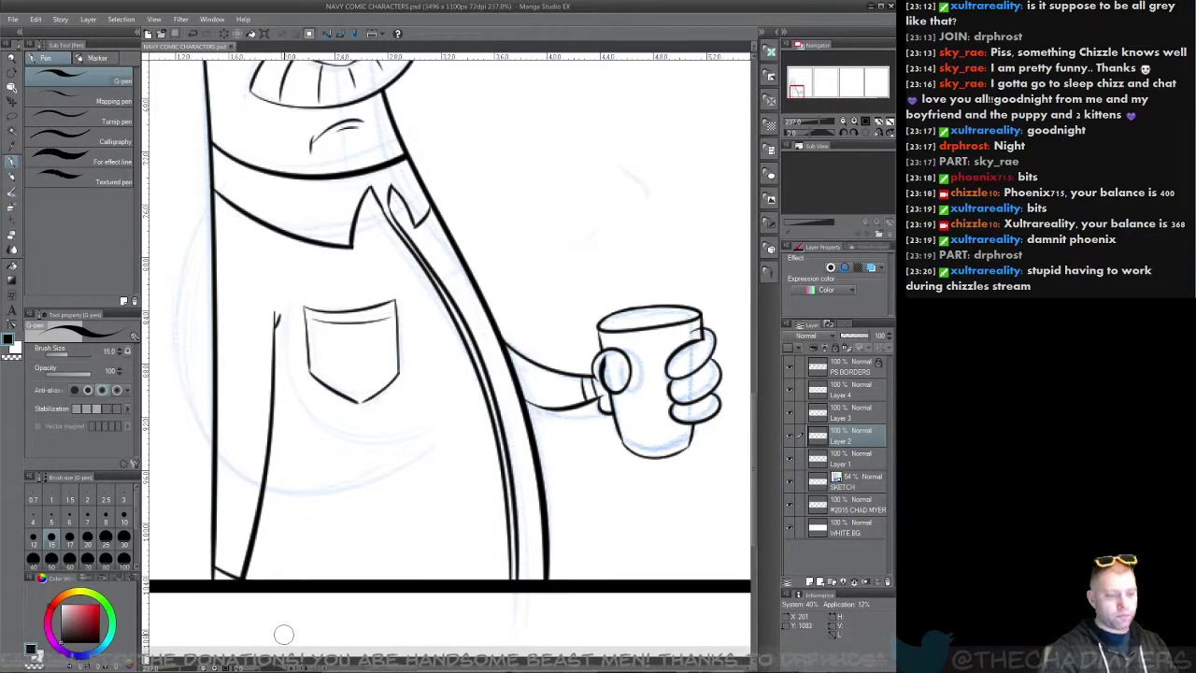
Step: Ink wavy steam lines rising above the cup on Layer 2, redoing the upper curl and adding a small mark beside them
left_click_drag(554, 421, 342, 428)
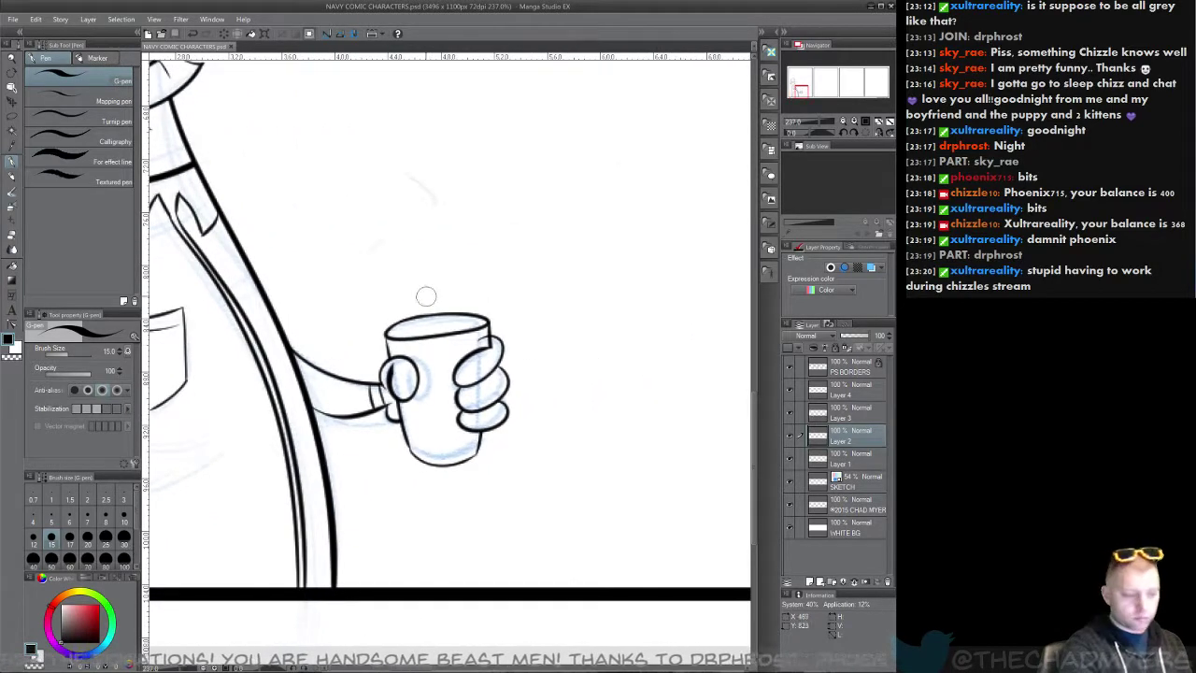
mouse_move(400, 302)
left_mouse_down()
mouse_move(450, 291)
mouse_move(411, 211)
left_mouse_up()
mouse_move(456, 263)
left_mouse_down()
mouse_move(467, 244)
mouse_move(441, 174)
left_mouse_up()
key("ctrl+z")
left_click_drag(415, 217, 432, 168)
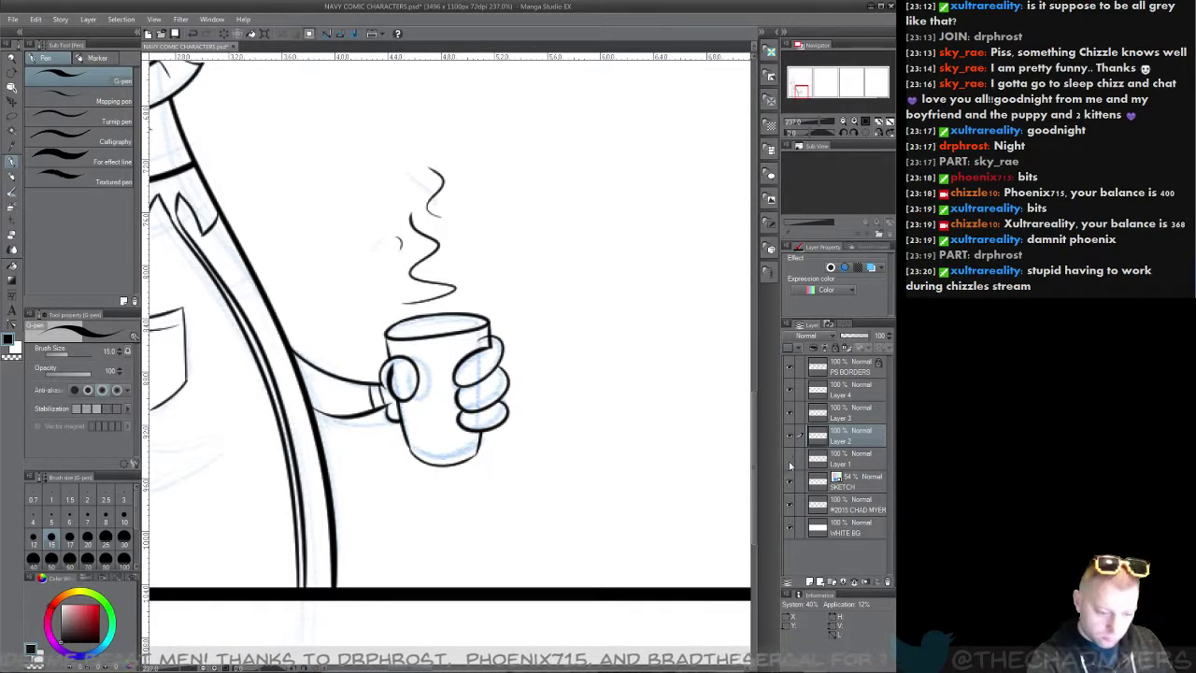
Step: Make Layer 1 the active layer, review the whole inked character in the first panel, and return to the G-pen
left_click(844, 459)
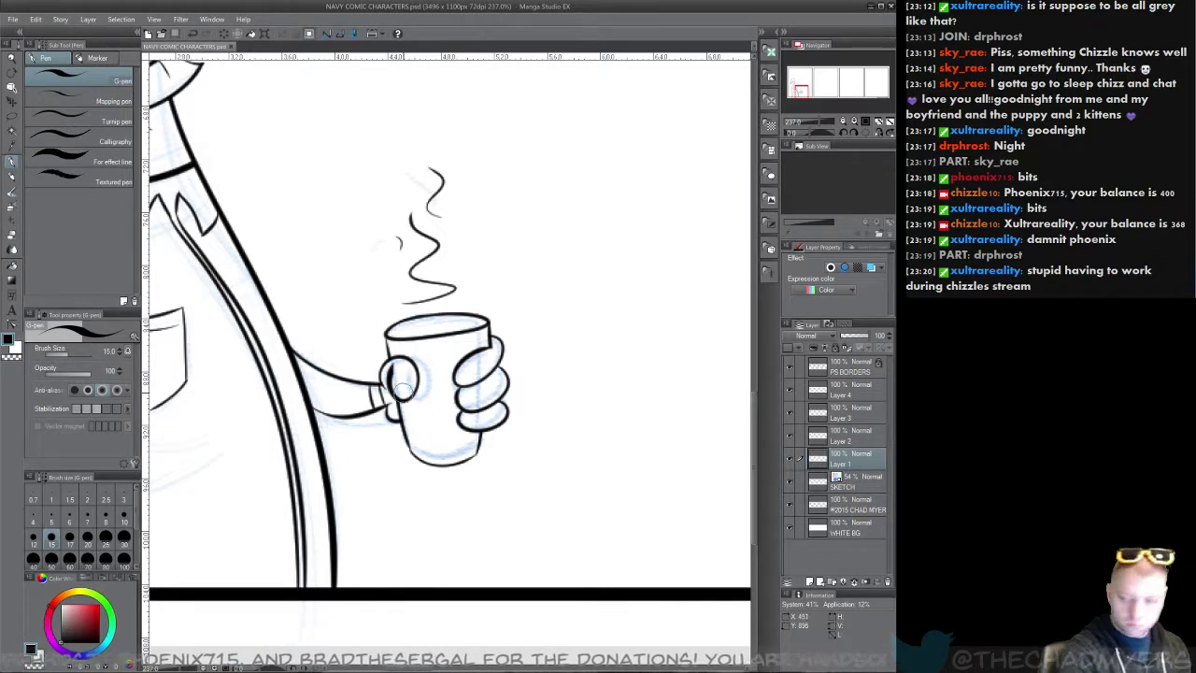
left_click_drag(342, 325, 441, 467)
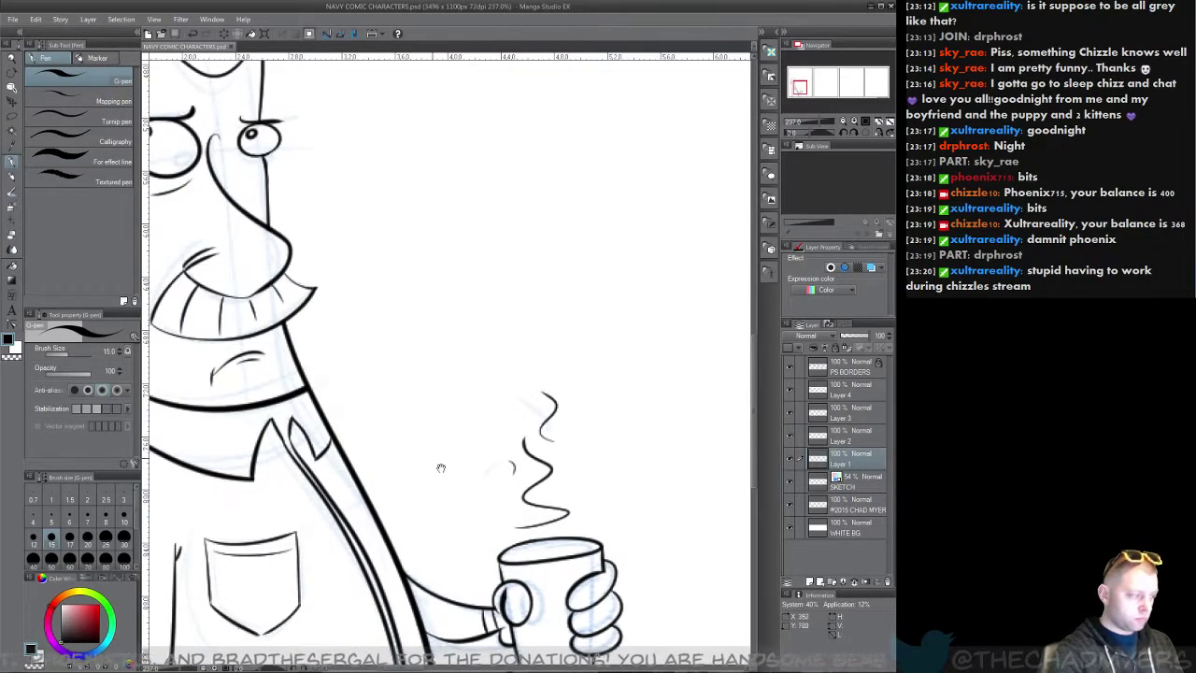
left_click(11, 59)
left_click_drag(483, 418, 448, 400)
scroll(513, 429, "up", 3)
scroll(519, 445, "down", 1)
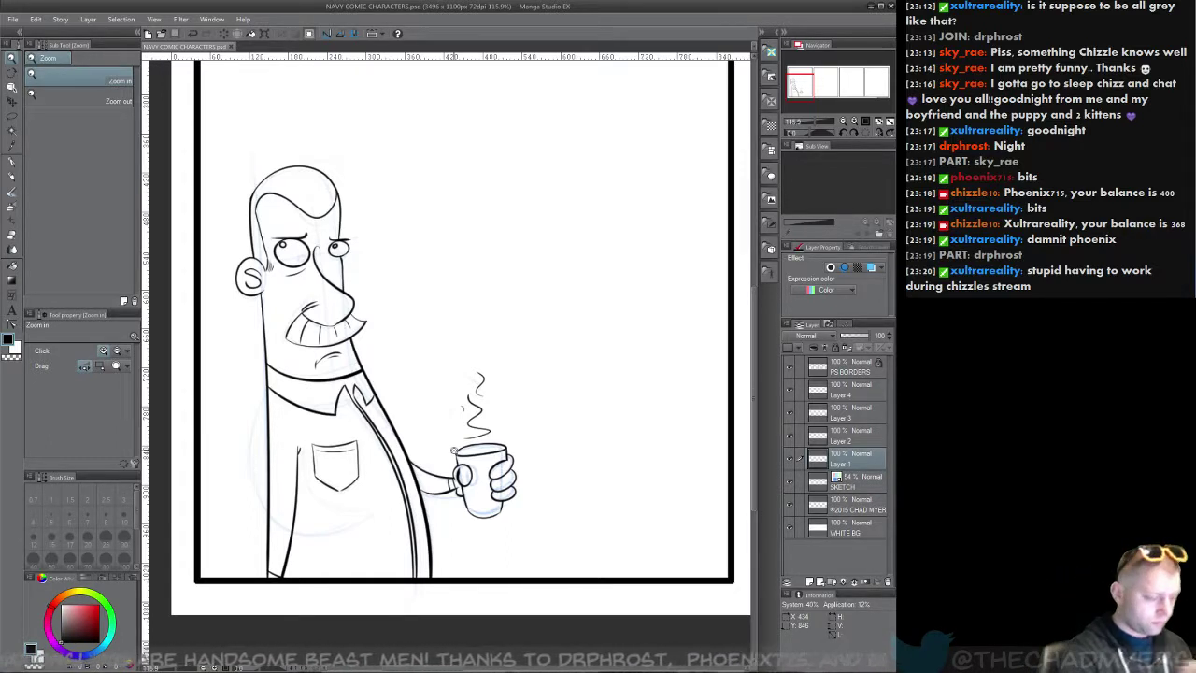
left_click(11, 162)
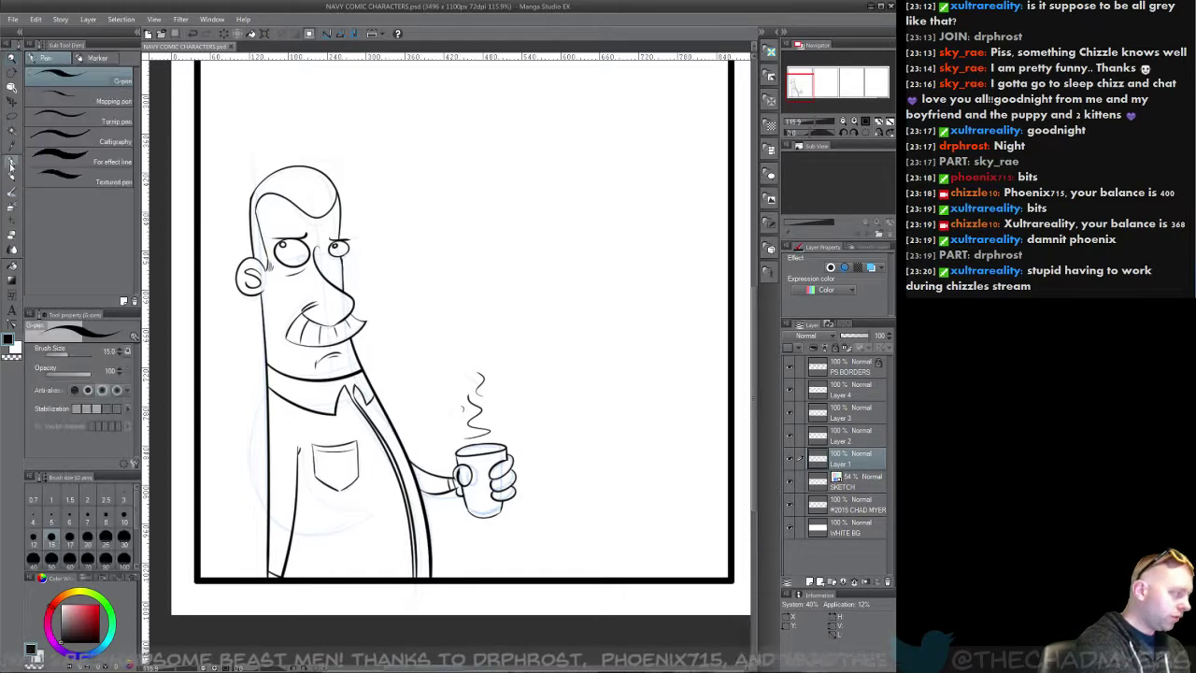
Step: Ink small curved chin marks below the mustache on Layer 1 and save the file
left_click_drag(327, 371, 345, 366)
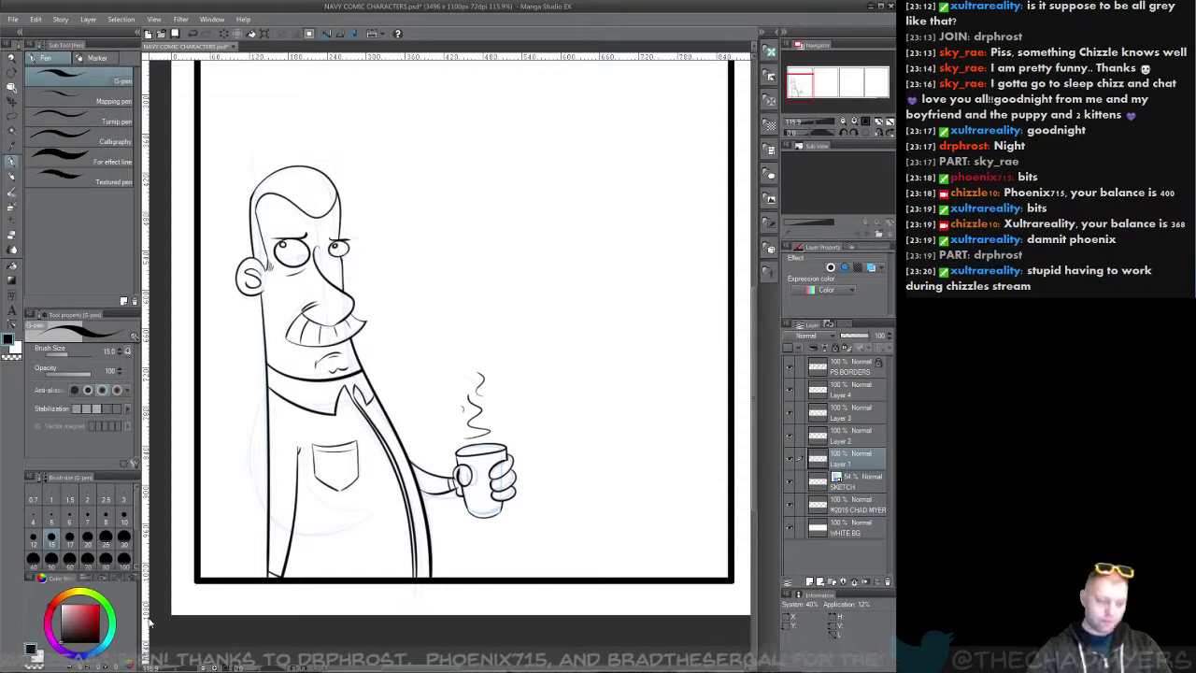
key("ctrl+s")
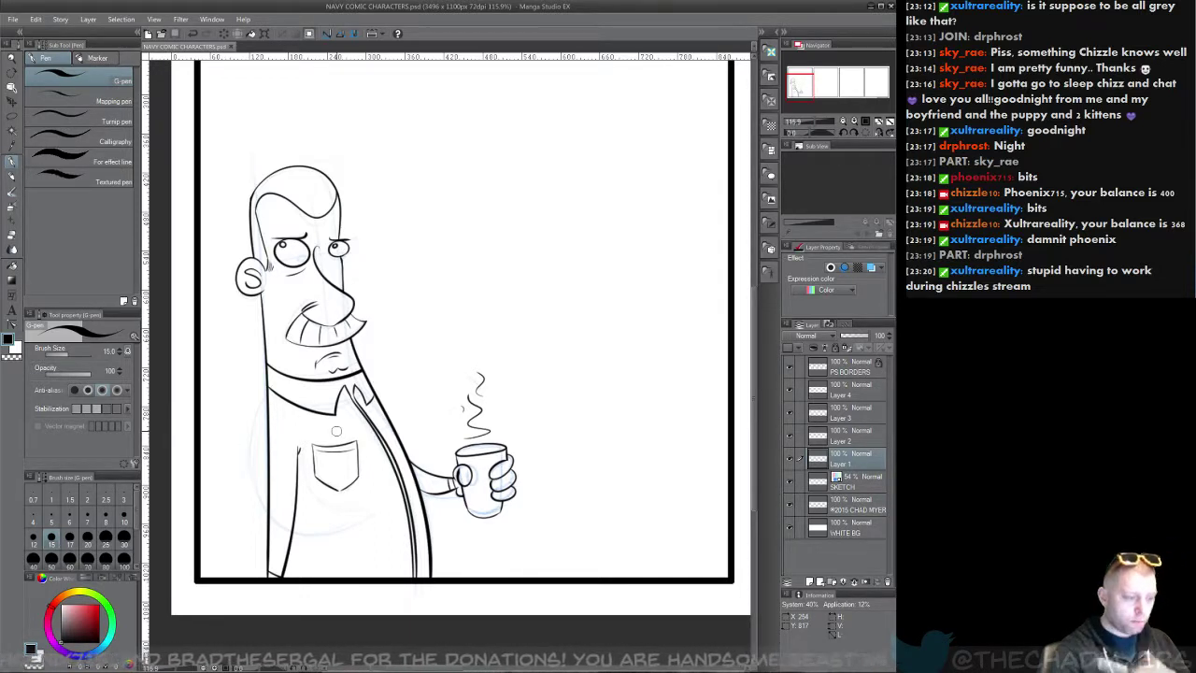
Step: On the SKETCH layer, use the Rough pencil to sketch a second tall figure beyond the cup: body sides, jaw curve and rounded head top
left_click(861, 486)
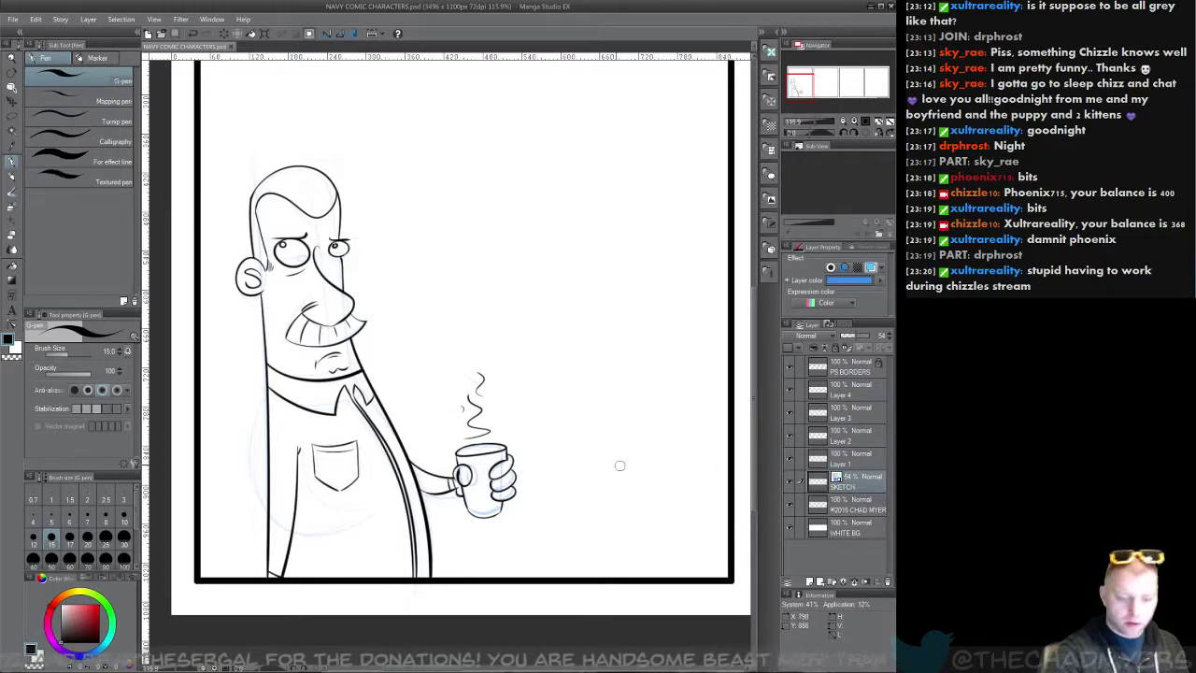
left_click_drag(525, 419, 423, 433)
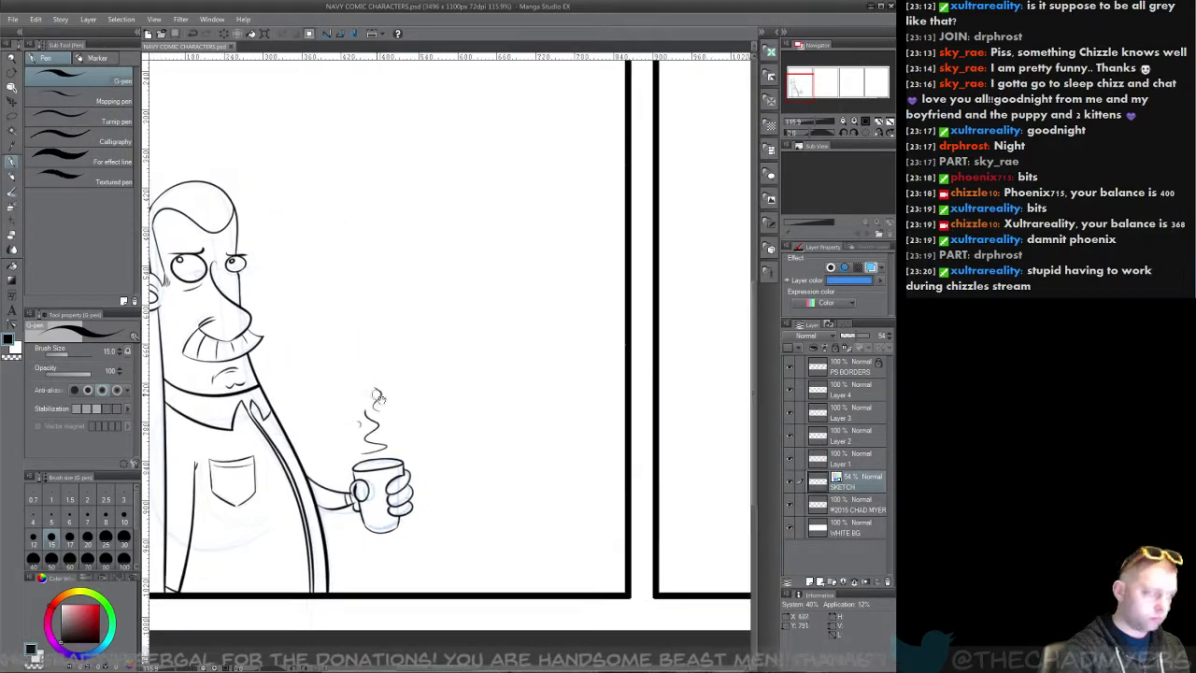
left_click(12, 177)
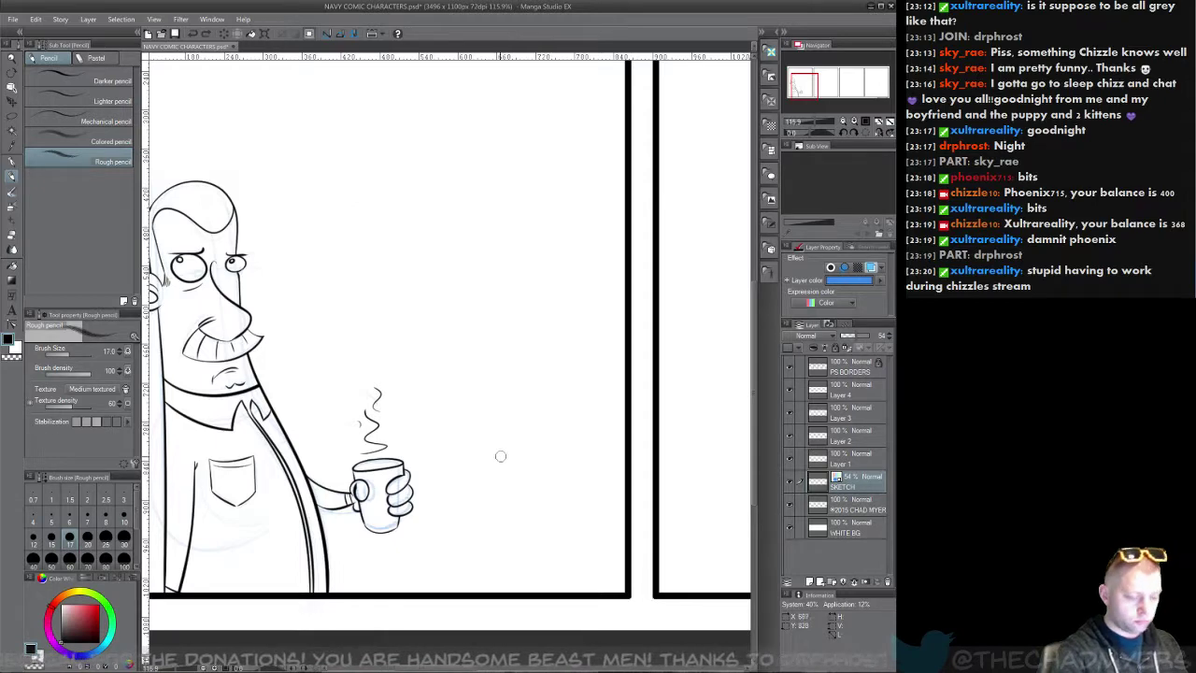
left_click_drag(500, 455, 417, 406)
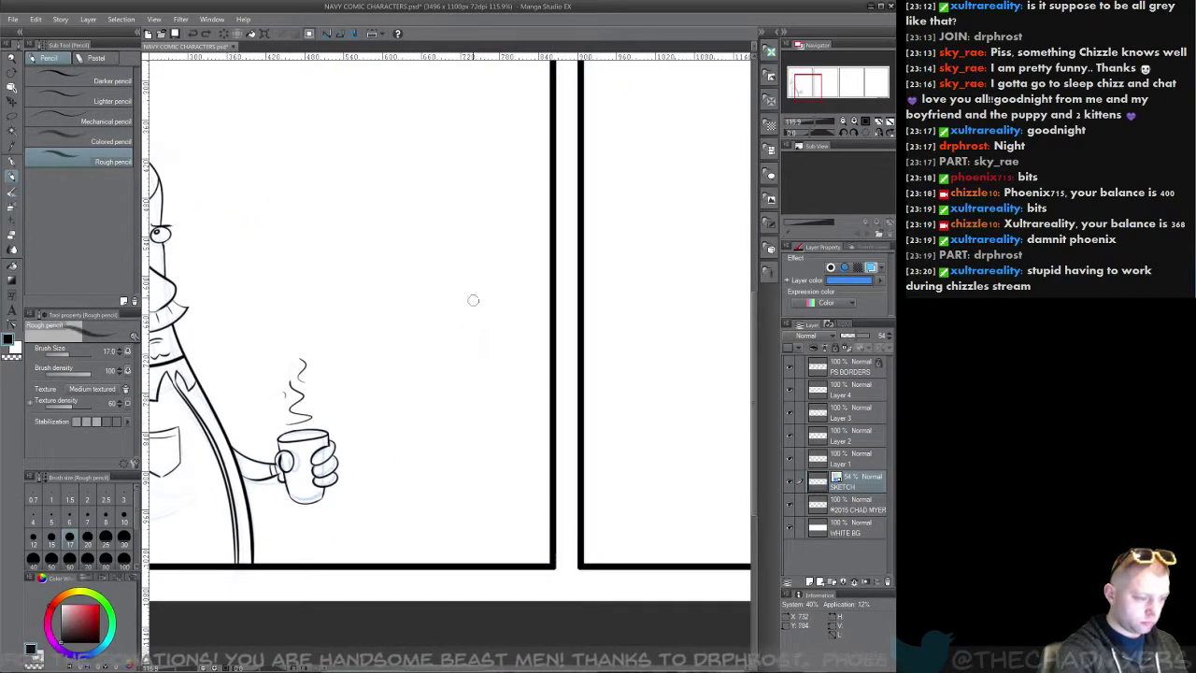
left_click_drag(478, 198, 472, 586)
left_click_drag(417, 213, 388, 593)
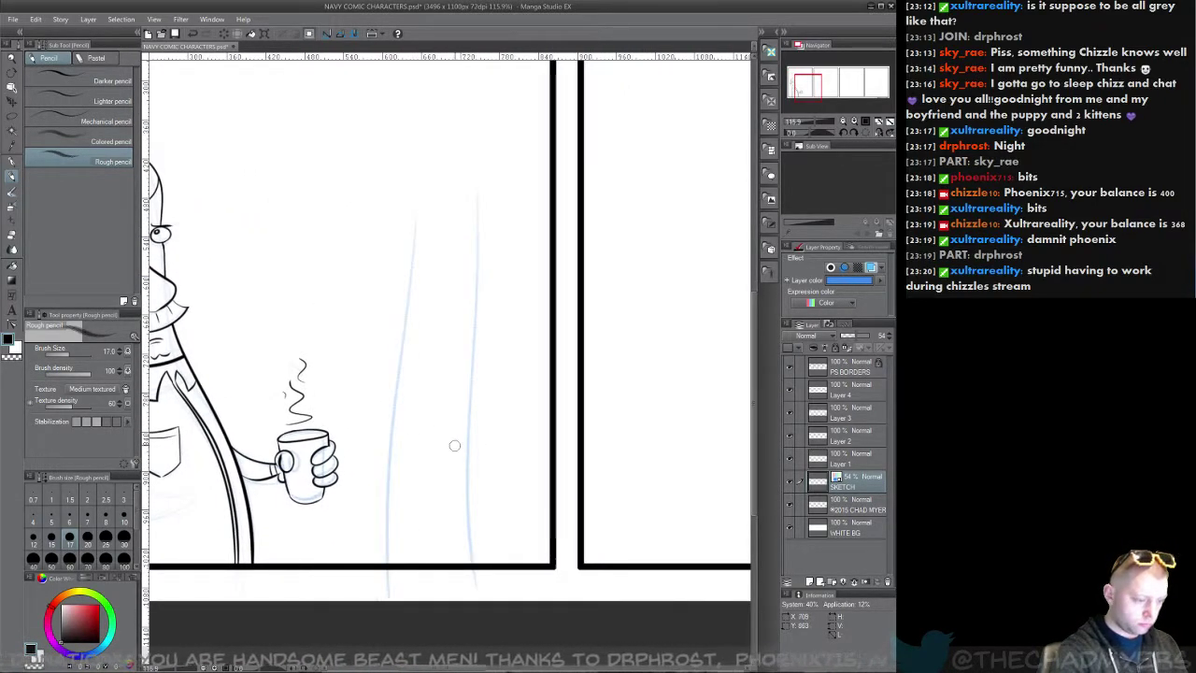
left_click_drag(400, 352, 473, 345)
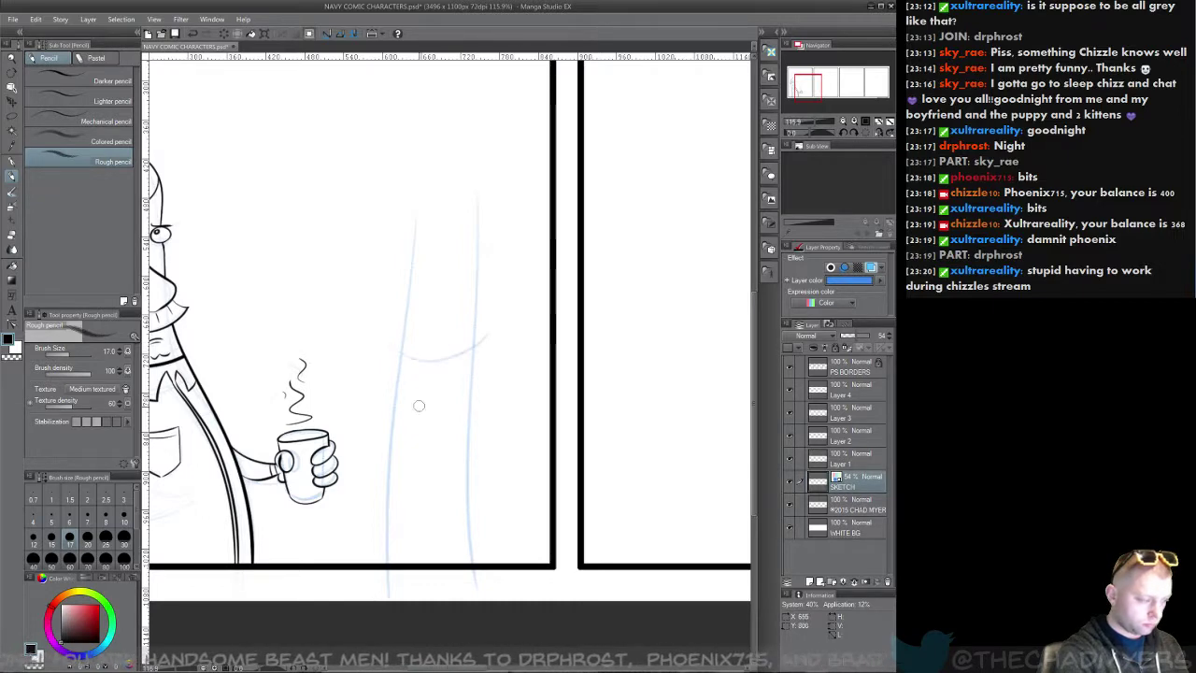
mouse_move(419, 455)
left_mouse_down()
mouse_move(440, 390)
mouse_move(417, 406)
mouse_move(441, 435)
left_mouse_up()
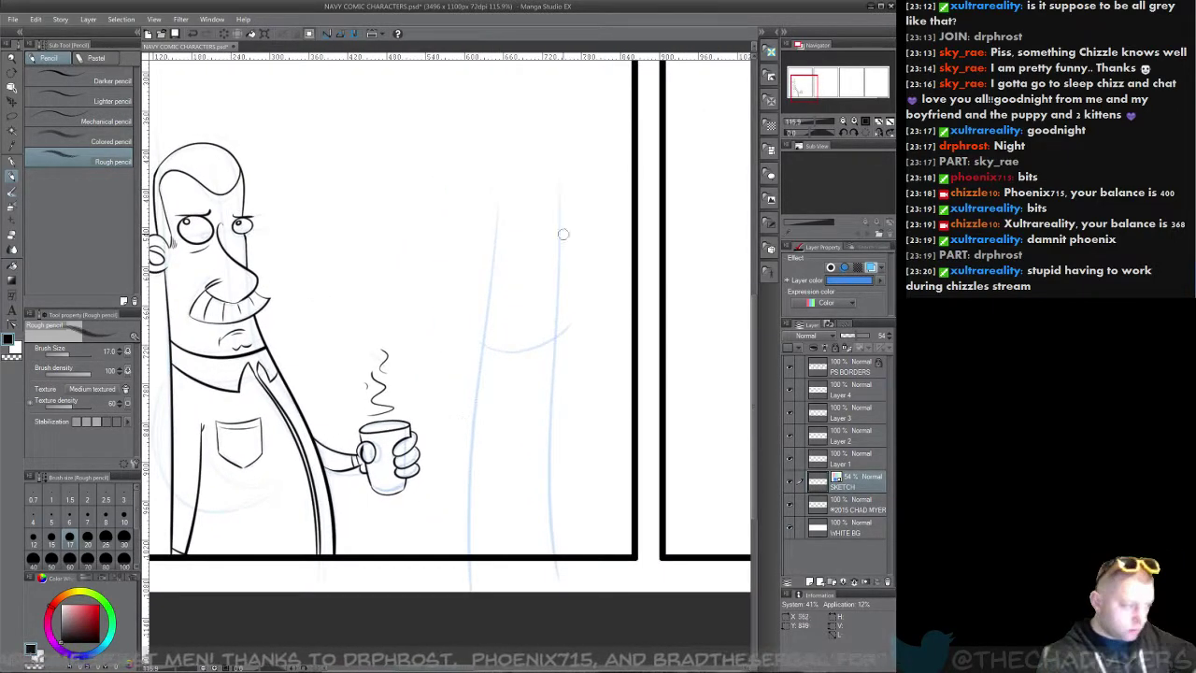
left_click_drag(498, 223, 561, 200)
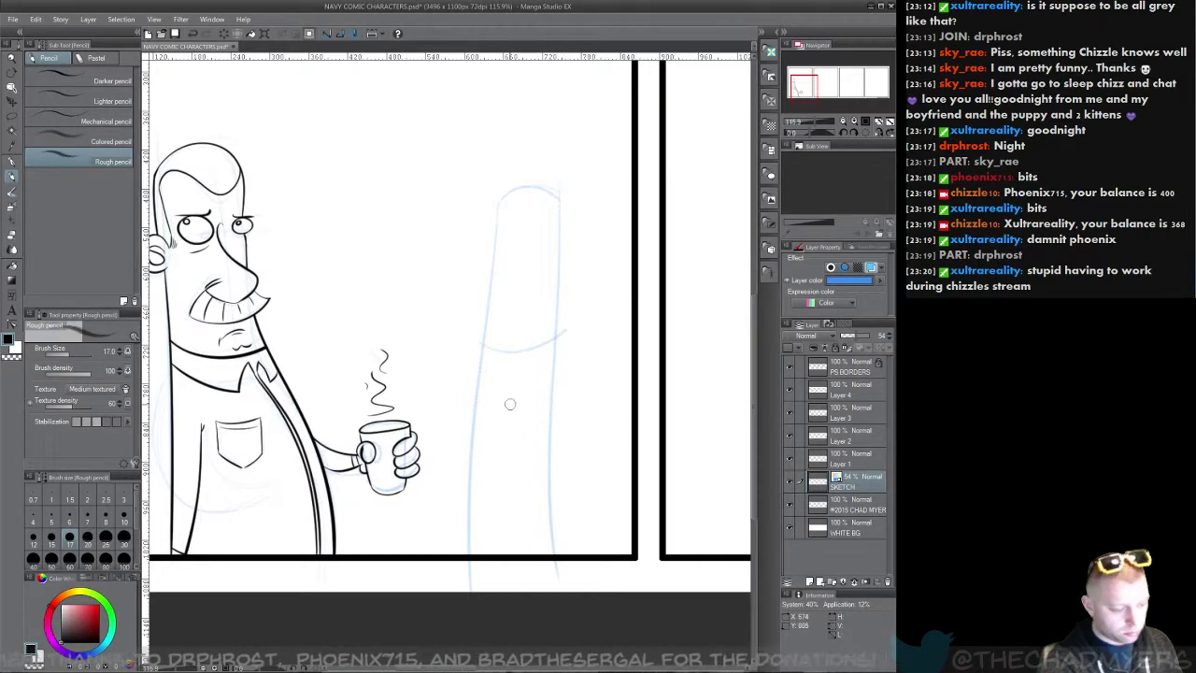
Step: Sketch a floppy cap on the second character's head, with a raised bump behind and slanted visor strokes over the brow, redoing strokes as needed
mouse_move(494, 419)
left_mouse_down()
mouse_move(447, 408)
mouse_move(479, 418)
mouse_move(467, 432)
left_mouse_up()
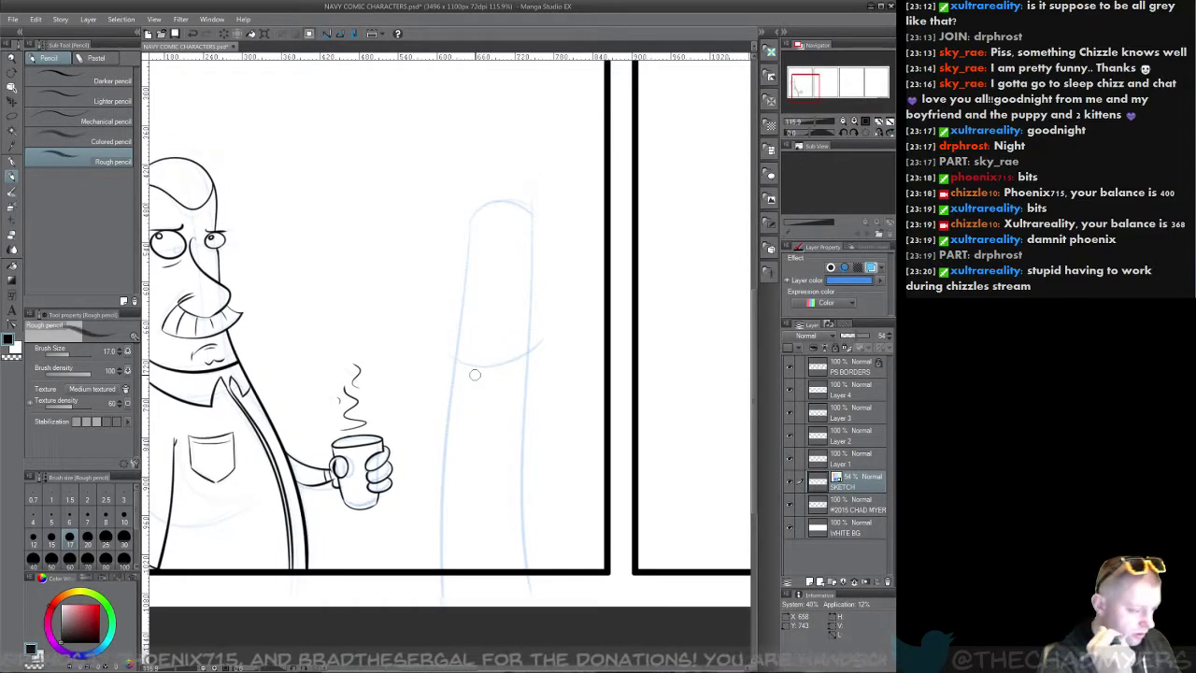
mouse_move(447, 194)
left_mouse_down()
mouse_move(468, 223)
mouse_move(552, 209)
mouse_move(535, 216)
left_mouse_up()
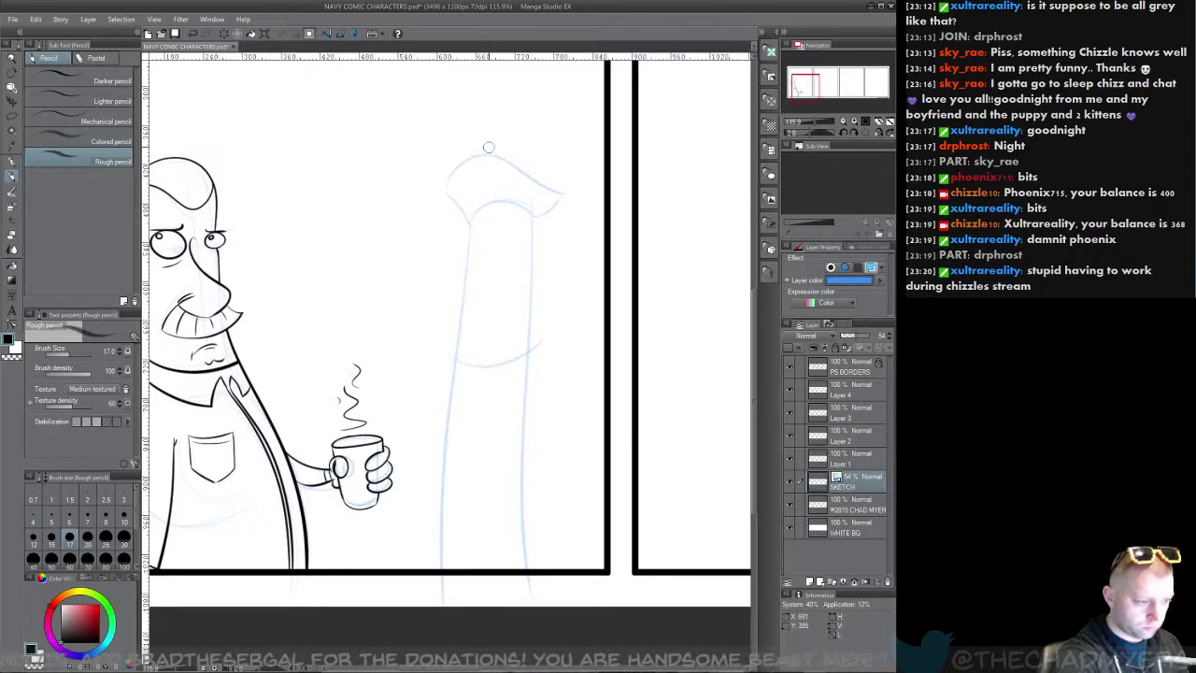
left_click_drag(488, 146, 532, 176)
key("ctrl+z")
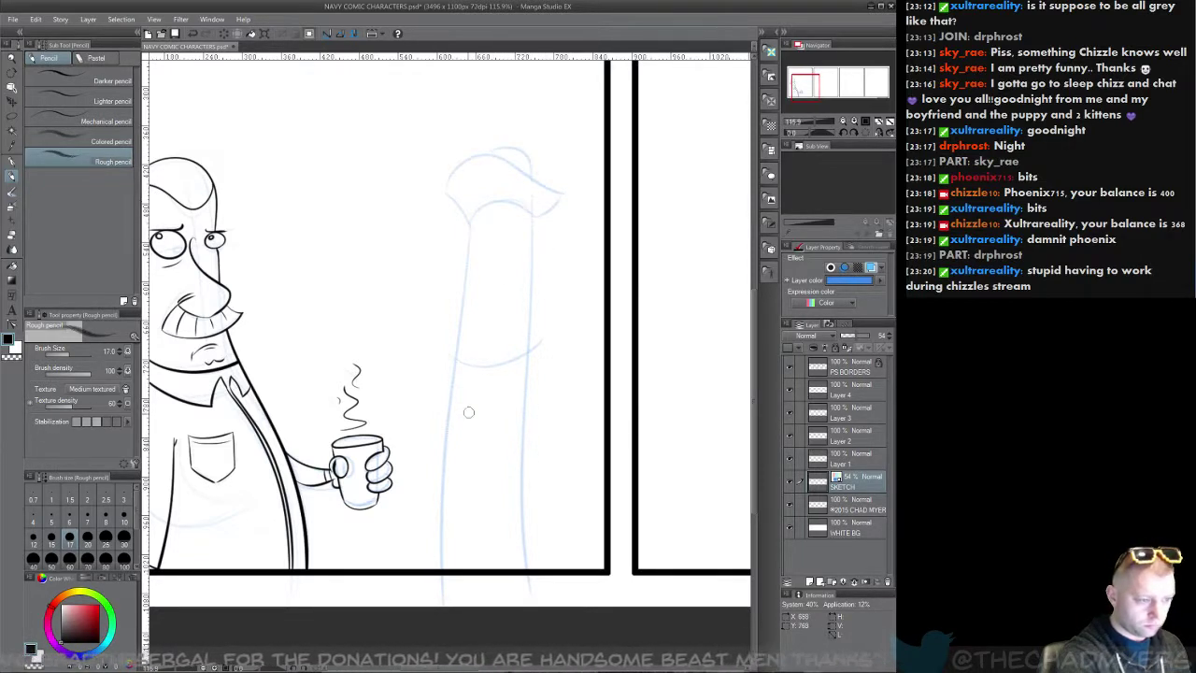
mouse_move(472, 221)
left_mouse_down()
mouse_move(442, 259)
mouse_move(467, 253)
mouse_move(427, 259)
mouse_move(457, 236)
mouse_move(453, 254)
left_mouse_up()
key("ctrl+z")
key("ctrl+z")
key("ctrl+z")
key("ctrl+z")
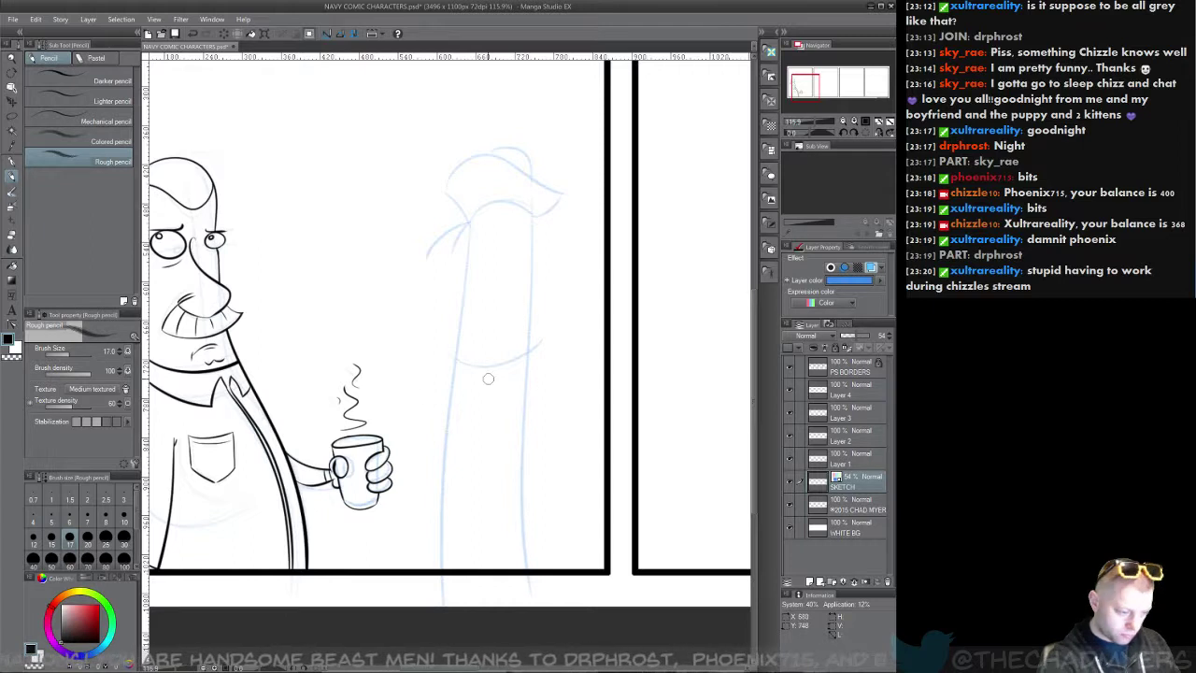
left_click_drag(486, 417, 411, 410)
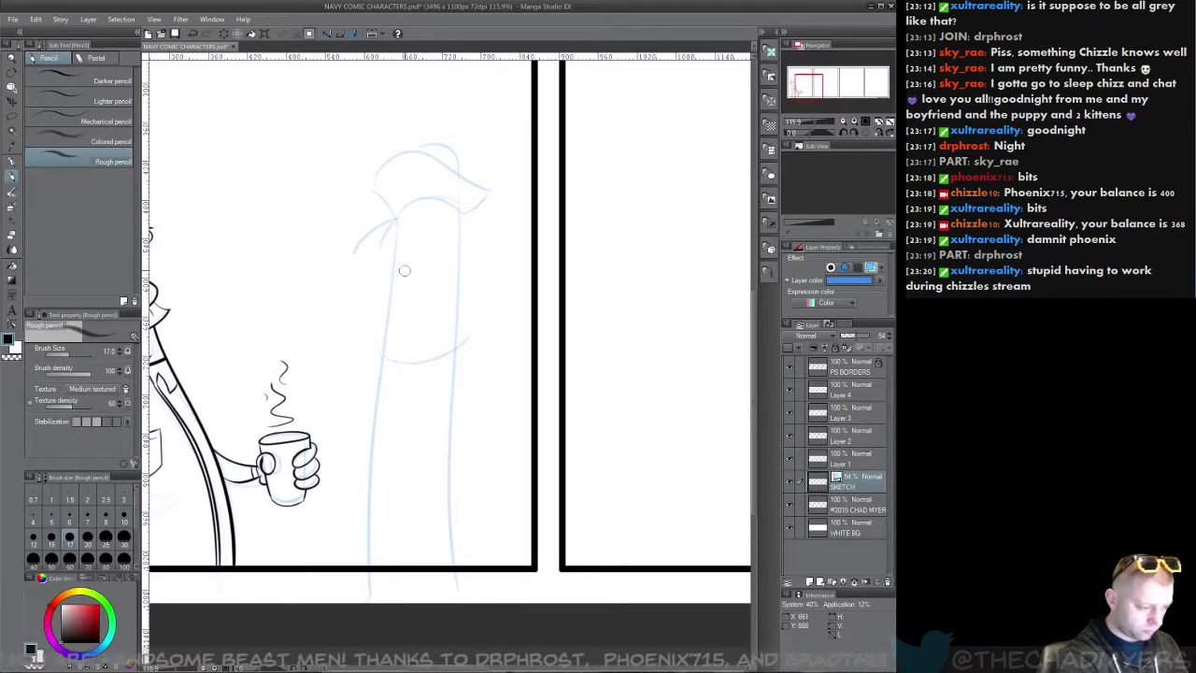
mouse_move(404, 270)
left_mouse_down()
mouse_move(368, 278)
mouse_move(409, 284)
left_mouse_up()
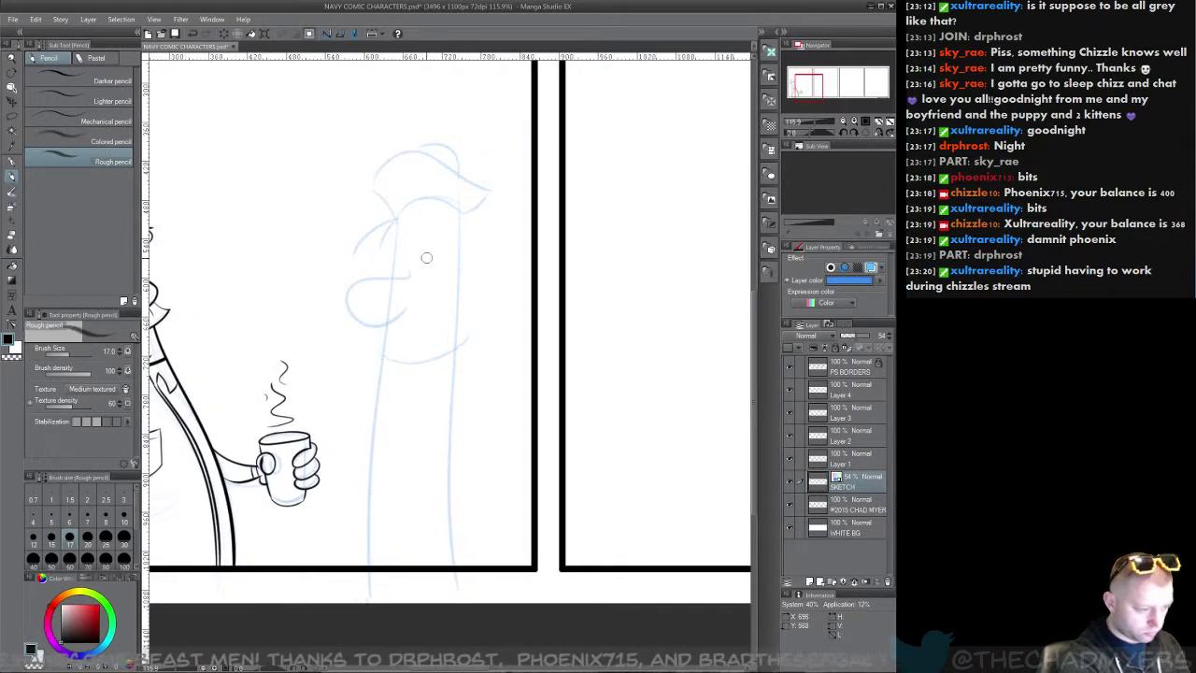
left_click_drag(432, 245, 428, 271)
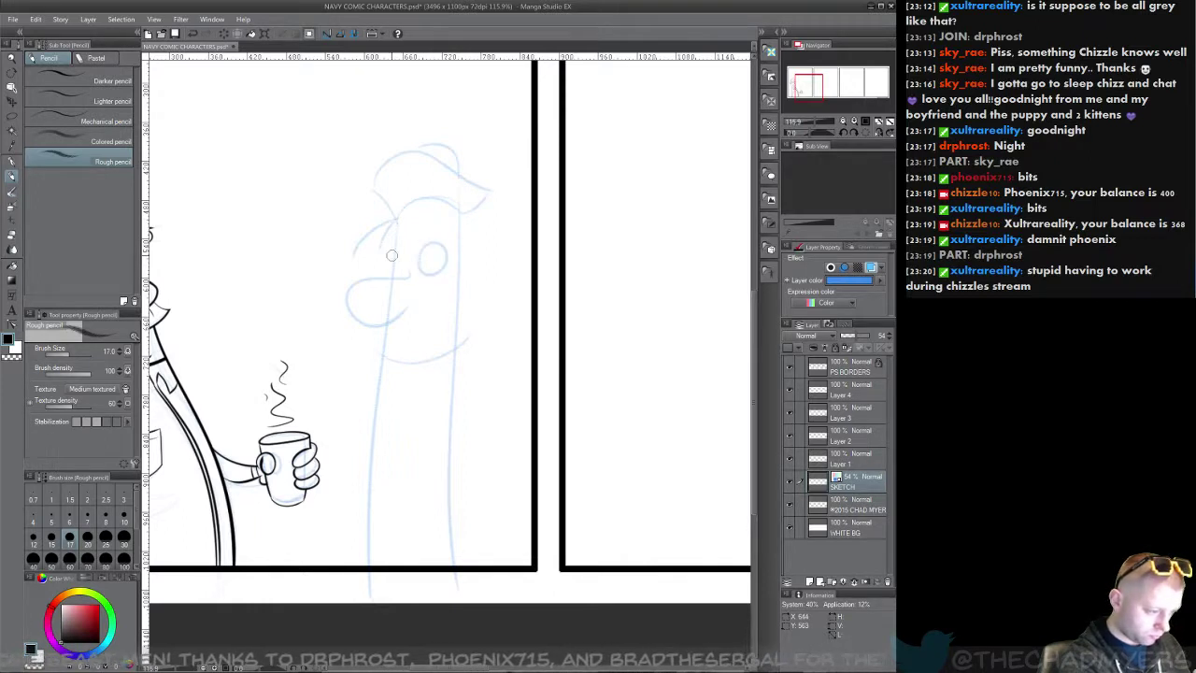
key("ctrl+z")
key("ctrl+z")
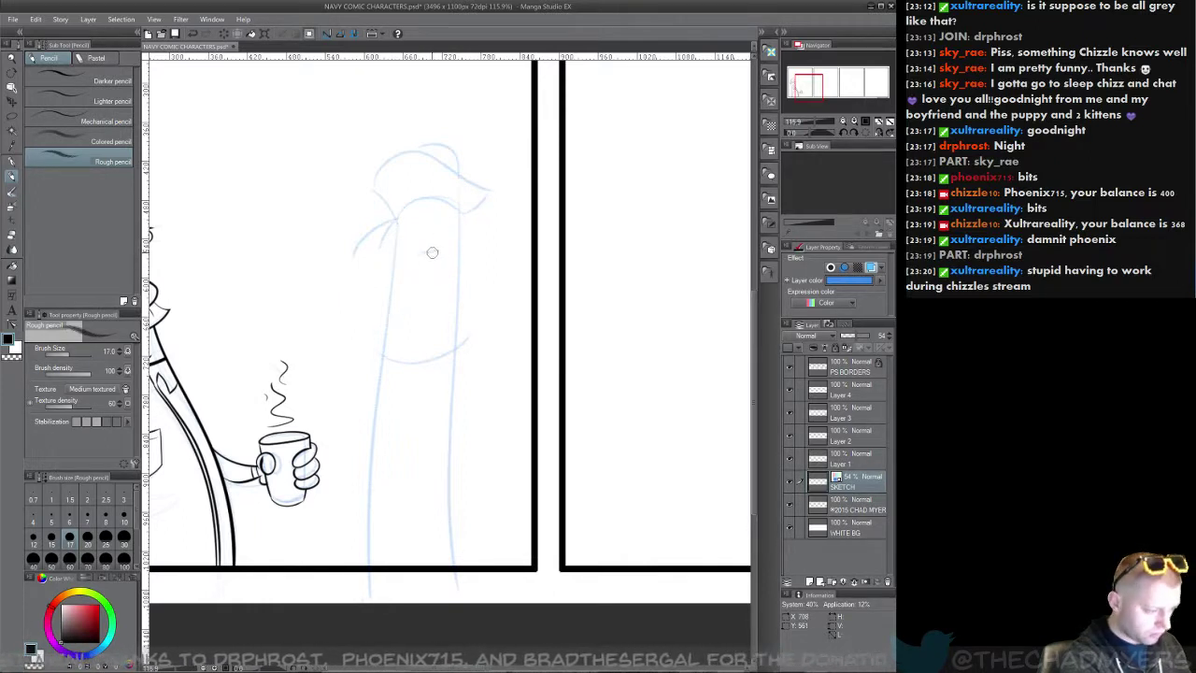
mouse_move(408, 259)
left_mouse_down()
mouse_move(380, 303)
mouse_move(406, 289)
mouse_move(412, 302)
mouse_move(451, 269)
mouse_move(429, 258)
mouse_move(400, 270)
mouse_move(450, 255)
mouse_move(429, 254)
left_mouse_up()
key("ctrl+z")
key("ctrl+z")
key("ctrl+z")
key("ctrl+z")
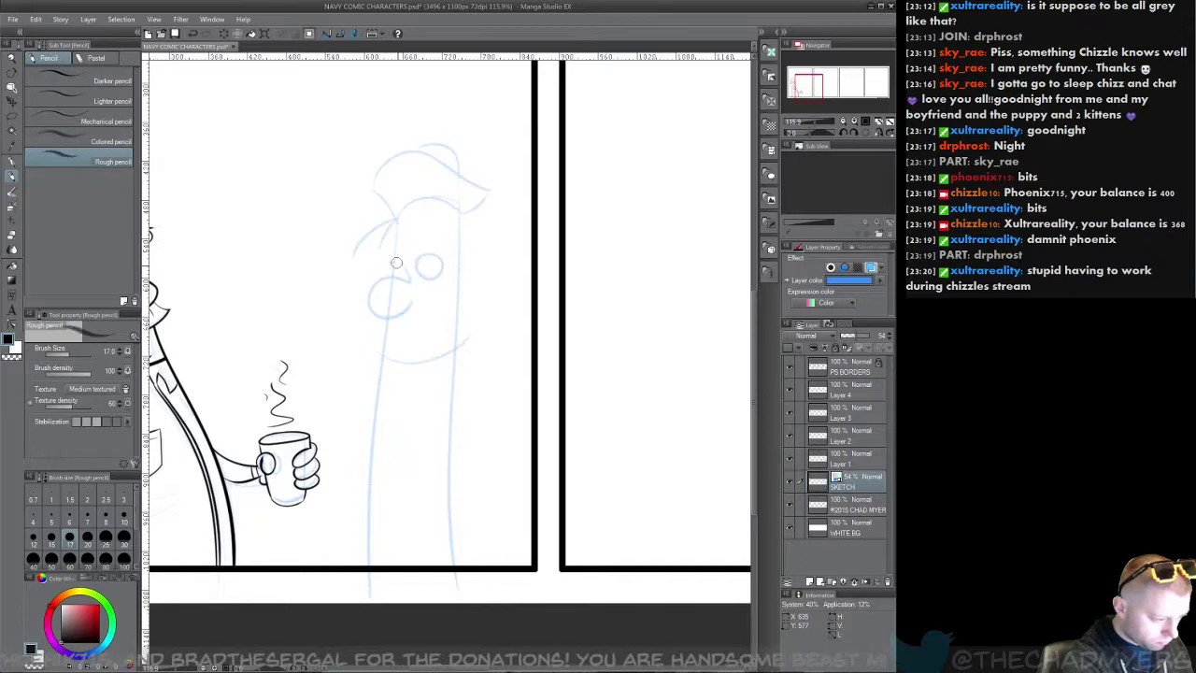
key("ctrl+z")
key("ctrl+z")
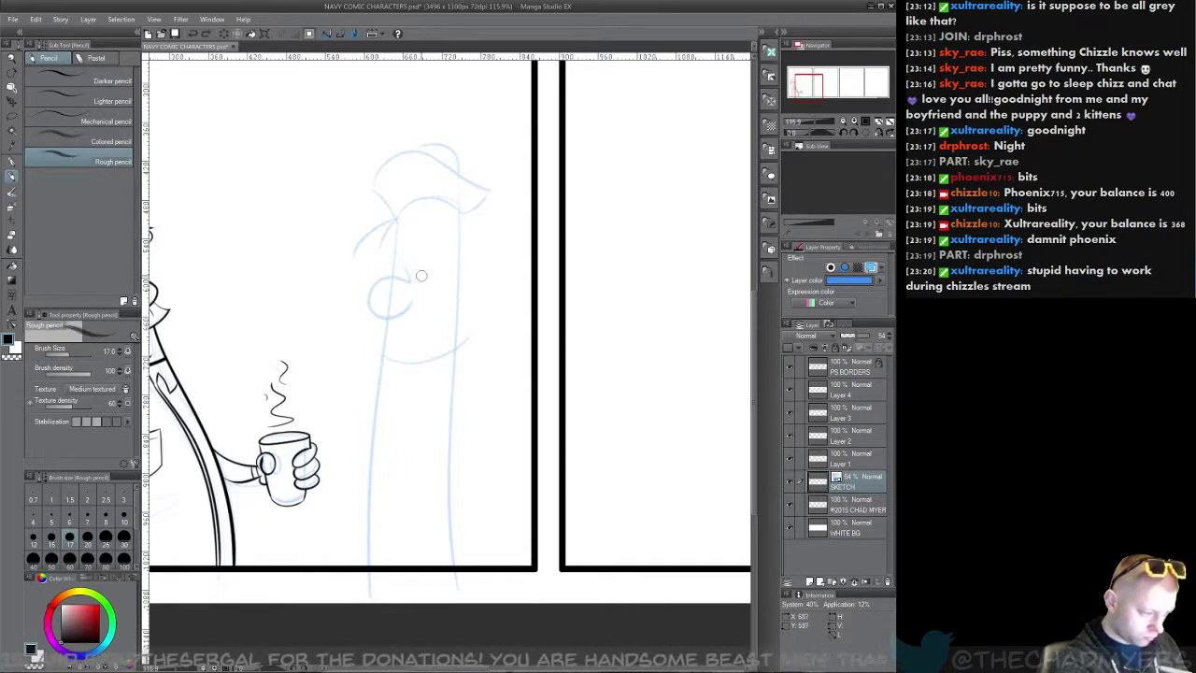
Step: Sketch the second character's rounded nose and two oval eyes with pupils, reworking the strokes until the face fits
left_click_drag(421, 273, 396, 320)
key("ctrl+z")
key("ctrl+z")
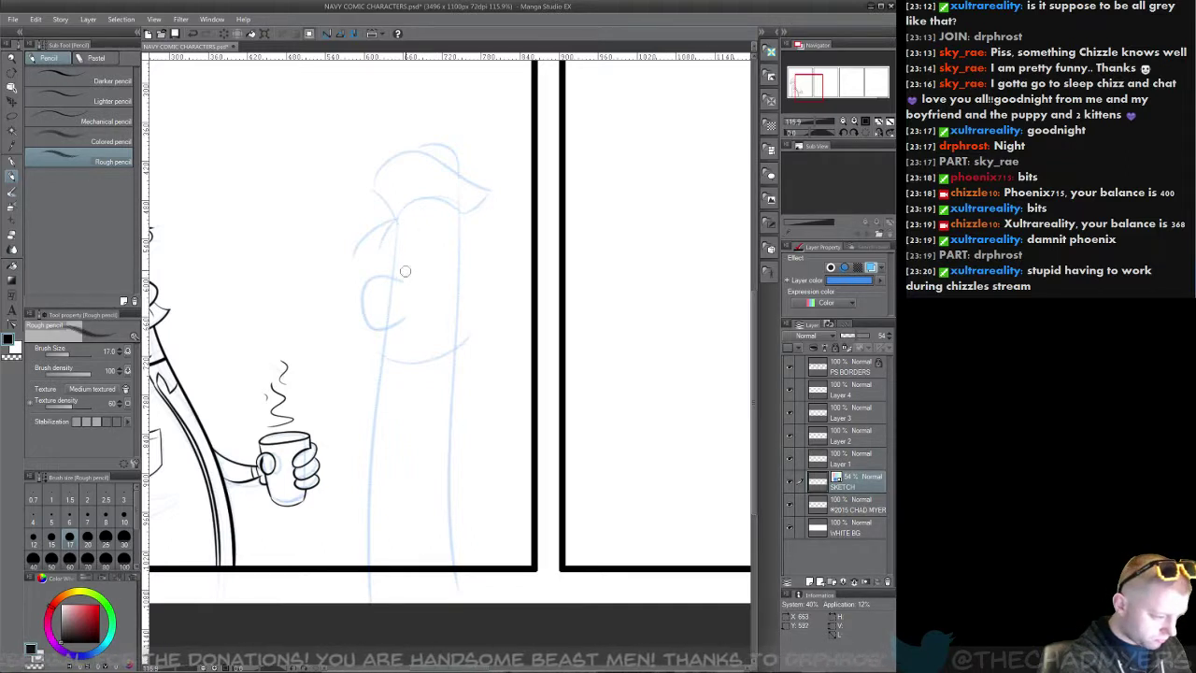
mouse_move(417, 268)
left_mouse_down()
mouse_move(444, 265)
mouse_move(420, 261)
mouse_move(430, 280)
mouse_move(419, 257)
mouse_move(385, 256)
left_mouse_up()
key("ctrl+z")
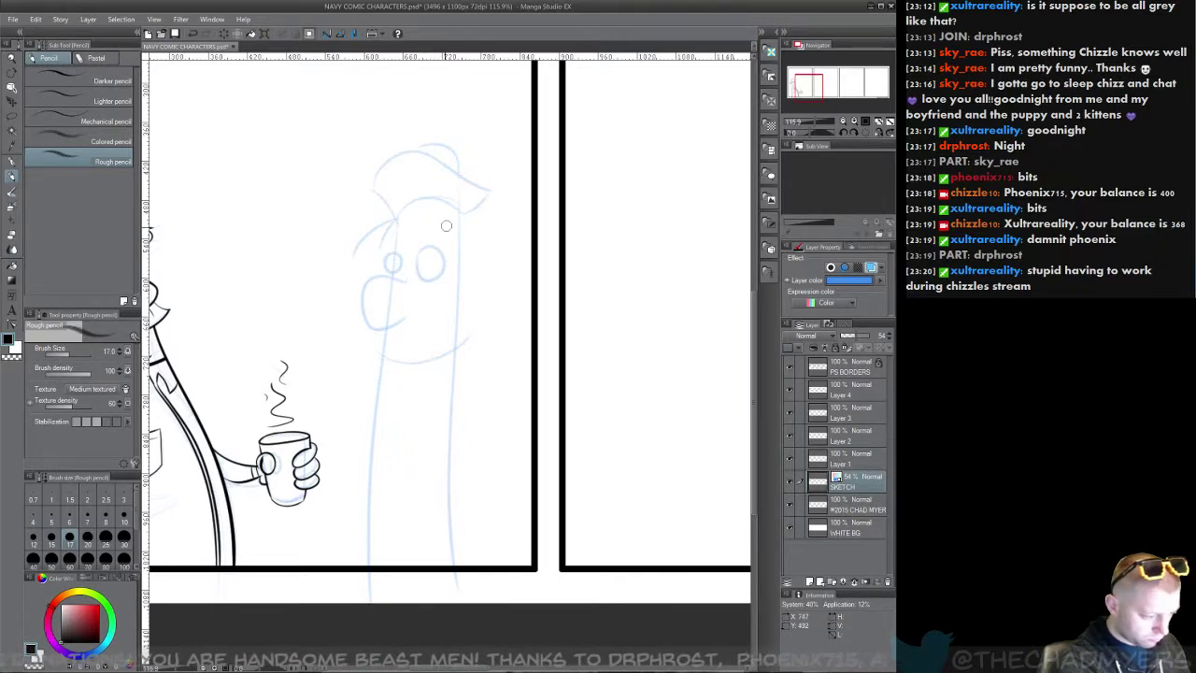
left_click_drag(417, 355, 398, 336)
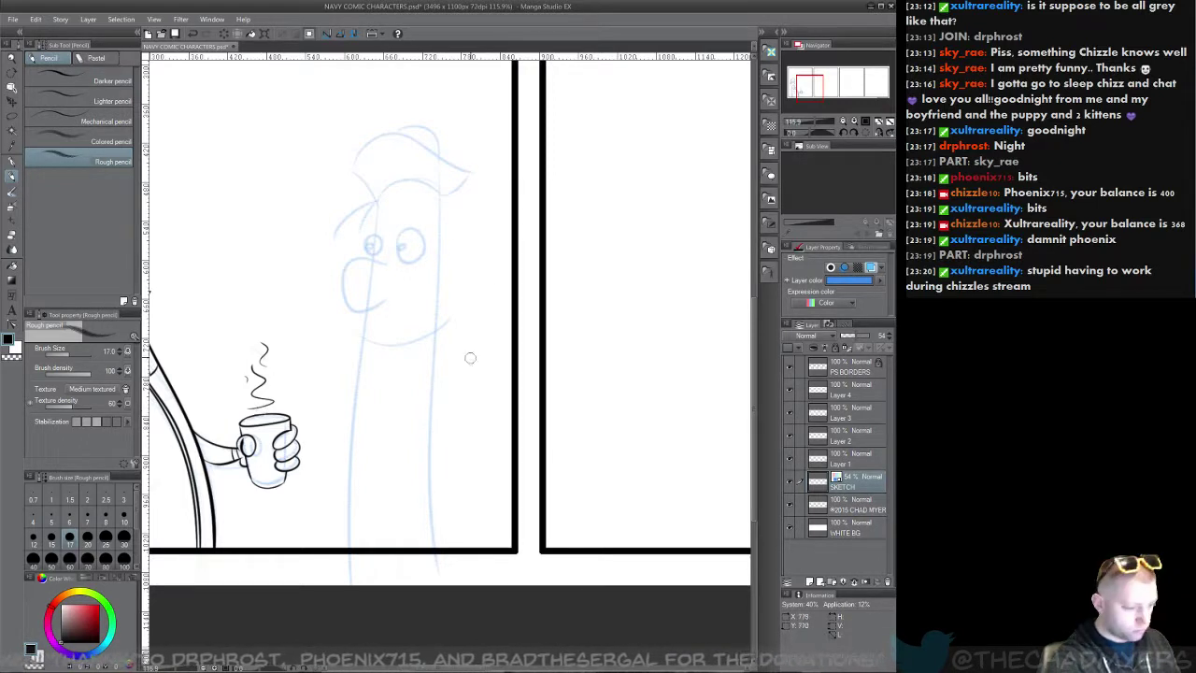
Step: Sketch the second character's raised hand and bent arm beside the torso, and add a small slanted mouth and an eyebrow
mouse_move(469, 357)
left_mouse_down()
mouse_move(456, 369)
mouse_move(457, 401)
mouse_move(474, 403)
left_mouse_up()
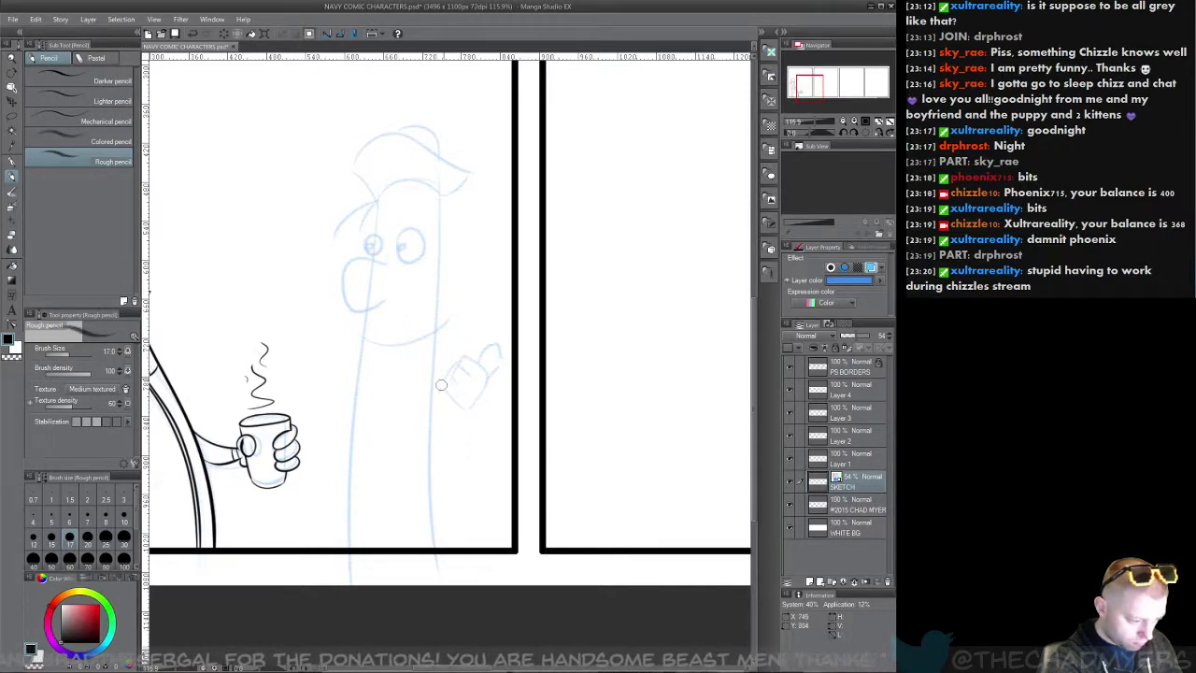
mouse_move(446, 377)
left_mouse_down()
mouse_move(484, 369)
mouse_move(444, 388)
left_mouse_up()
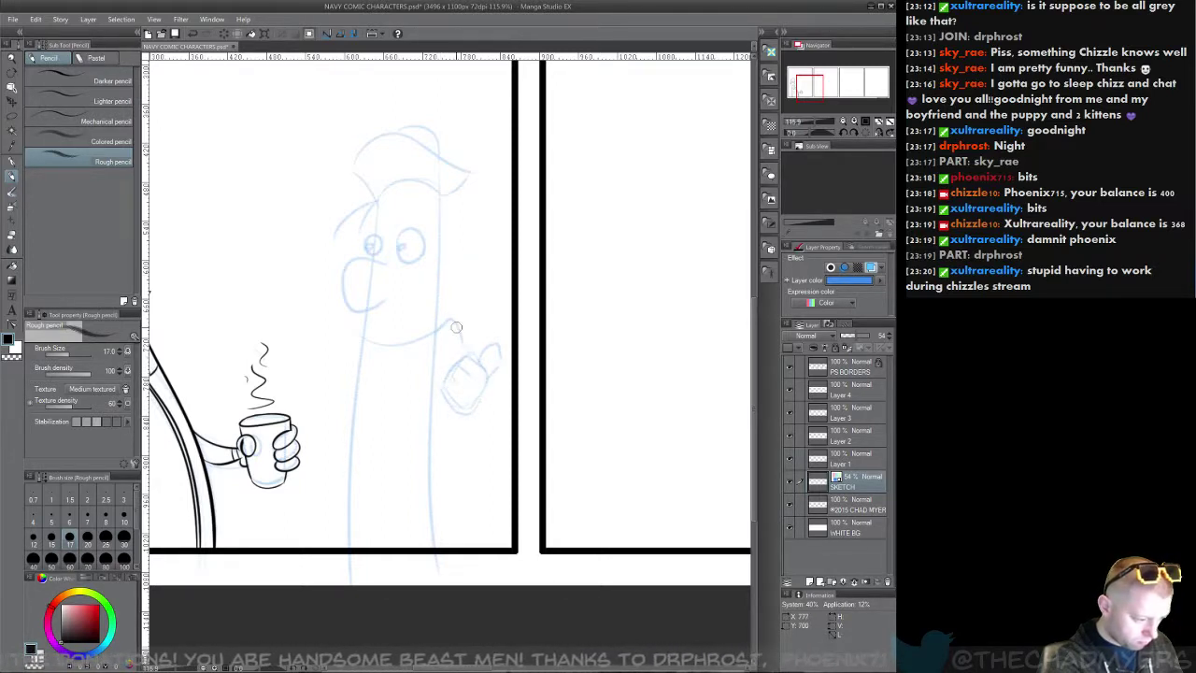
left_click_drag(446, 331, 425, 455)
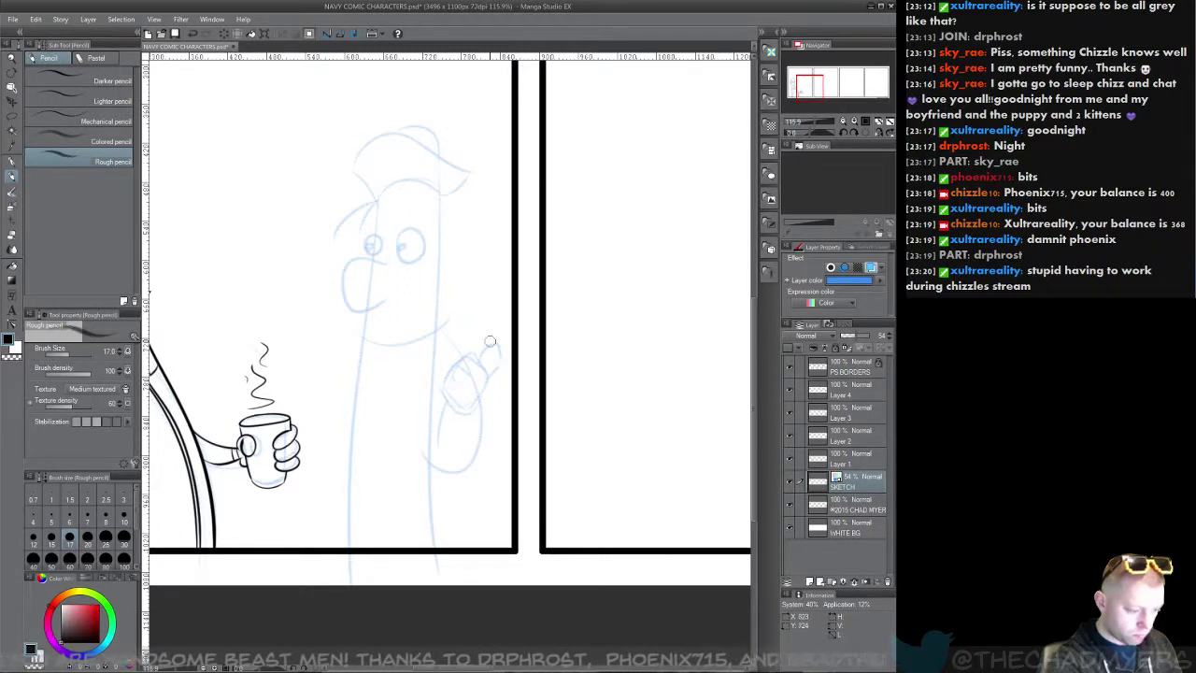
mouse_move(388, 307)
left_mouse_down()
mouse_move(392, 323)
mouse_move(417, 325)
left_mouse_up()
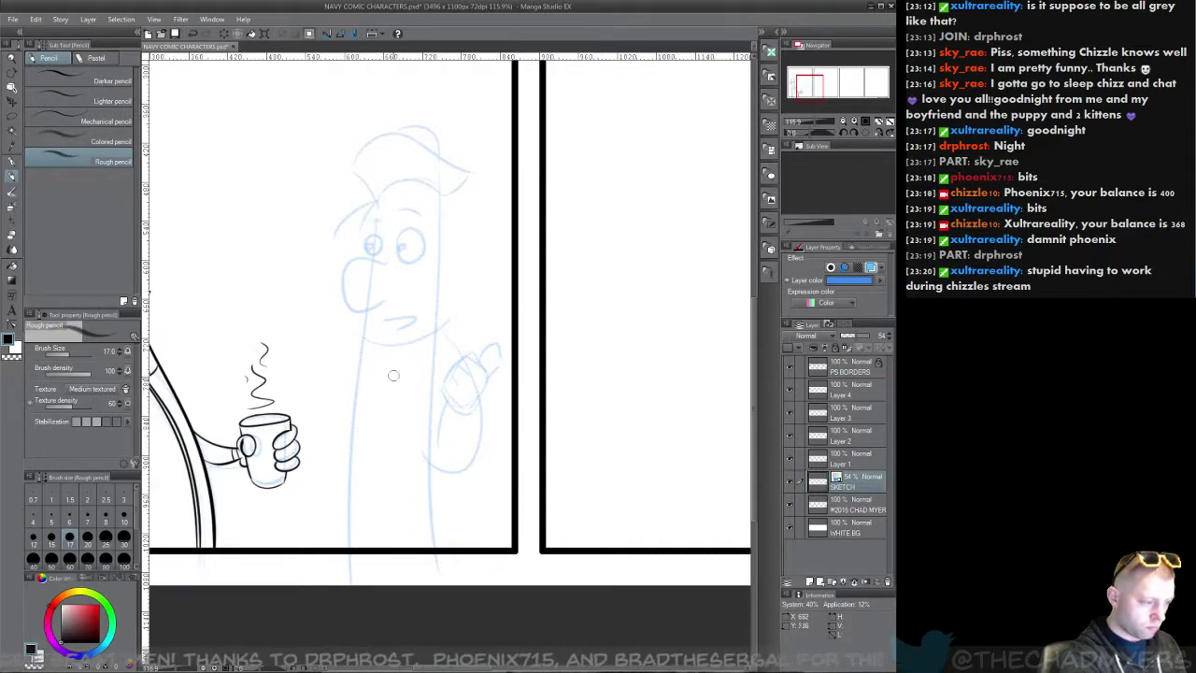
Step: Sketch a second neckline curve under the second character's jaw and collar strokes running down toward the raised hand
mouse_move(398, 434)
left_mouse_down()
mouse_move(373, 355)
mouse_move(440, 499)
mouse_move(507, 555)
mouse_move(336, 321)
mouse_move(370, 349)
left_mouse_up()
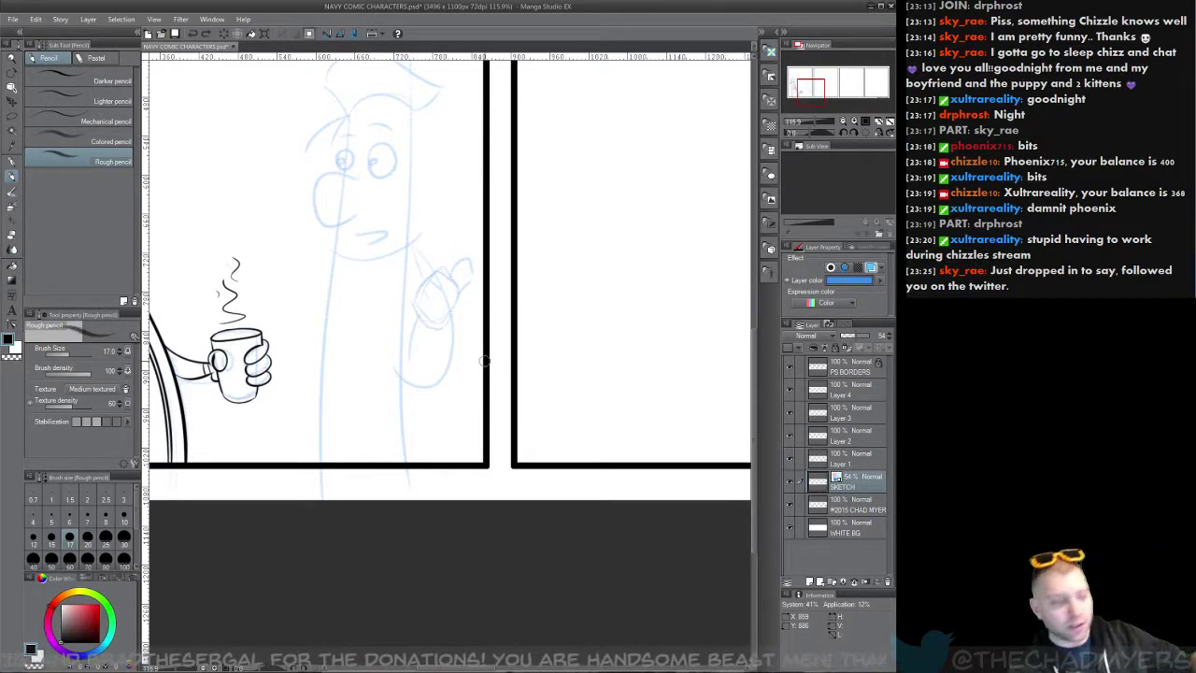
left_click_drag(334, 252, 422, 243)
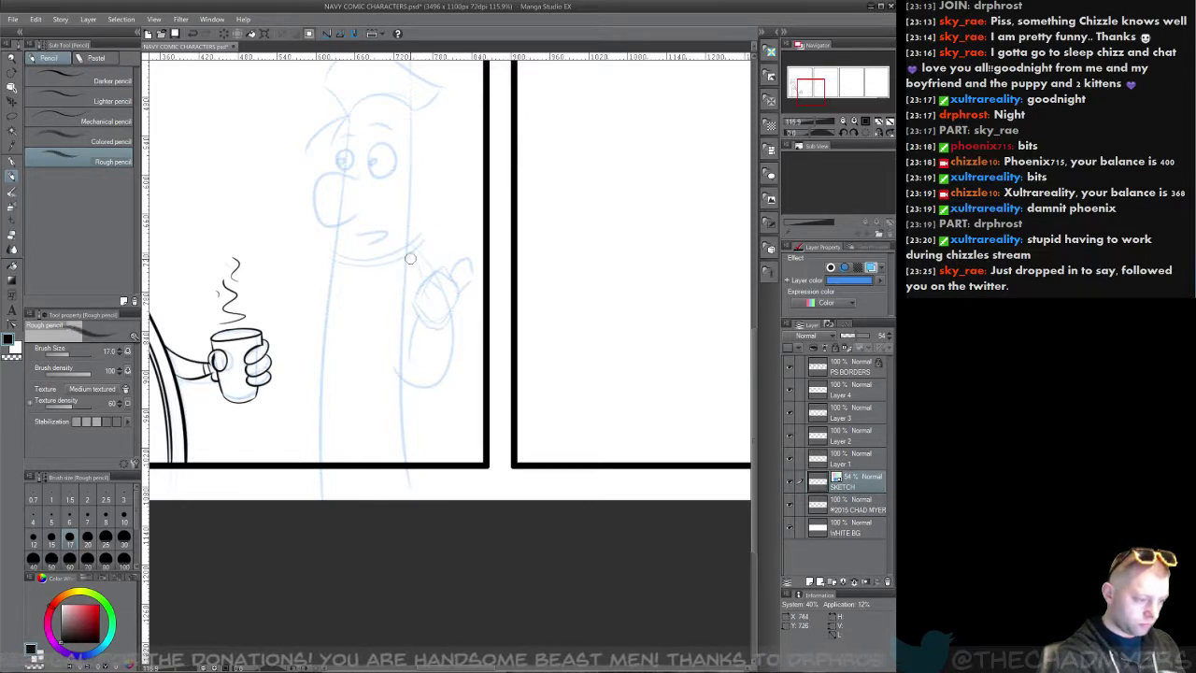
left_click_drag(406, 252, 419, 297)
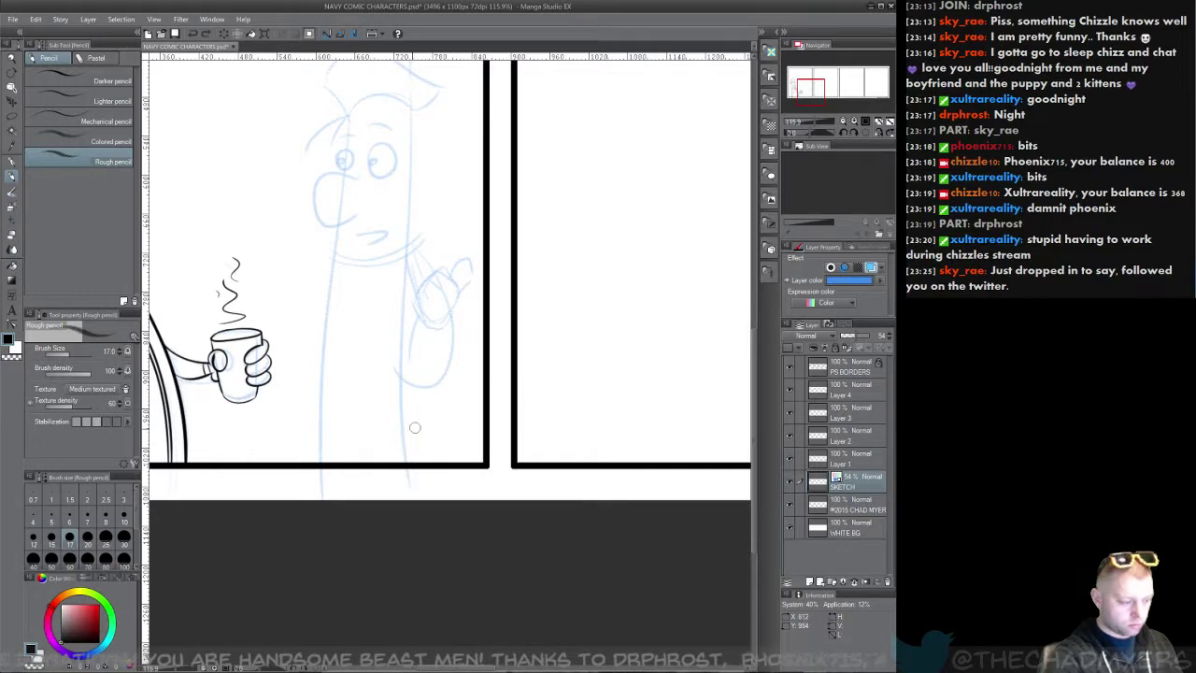
Step: Sketch the second character's other arm and small chest marks, and rework the raised hand with a rounder palm and upright fingers
mouse_move(334, 471)
left_mouse_down()
mouse_move(339, 461)
mouse_move(386, 489)
left_mouse_up()
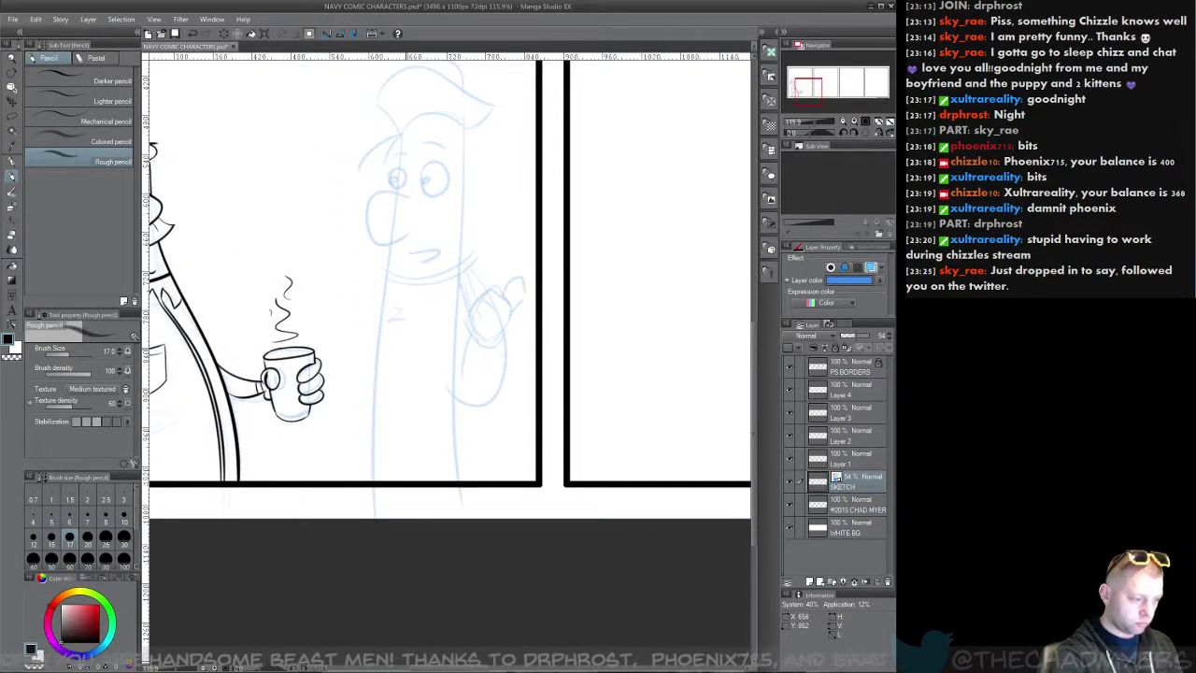
mouse_move(396, 316)
left_mouse_down()
mouse_move(407, 437)
mouse_move(420, 392)
mouse_move(401, 301)
mouse_move(388, 275)
mouse_move(357, 349)
mouse_move(334, 229)
mouse_move(370, 298)
mouse_move(398, 298)
mouse_move(387, 281)
mouse_move(360, 308)
mouse_move(359, 296)
mouse_move(344, 300)
mouse_move(356, 394)
left_mouse_up()
key("ctrl+z")
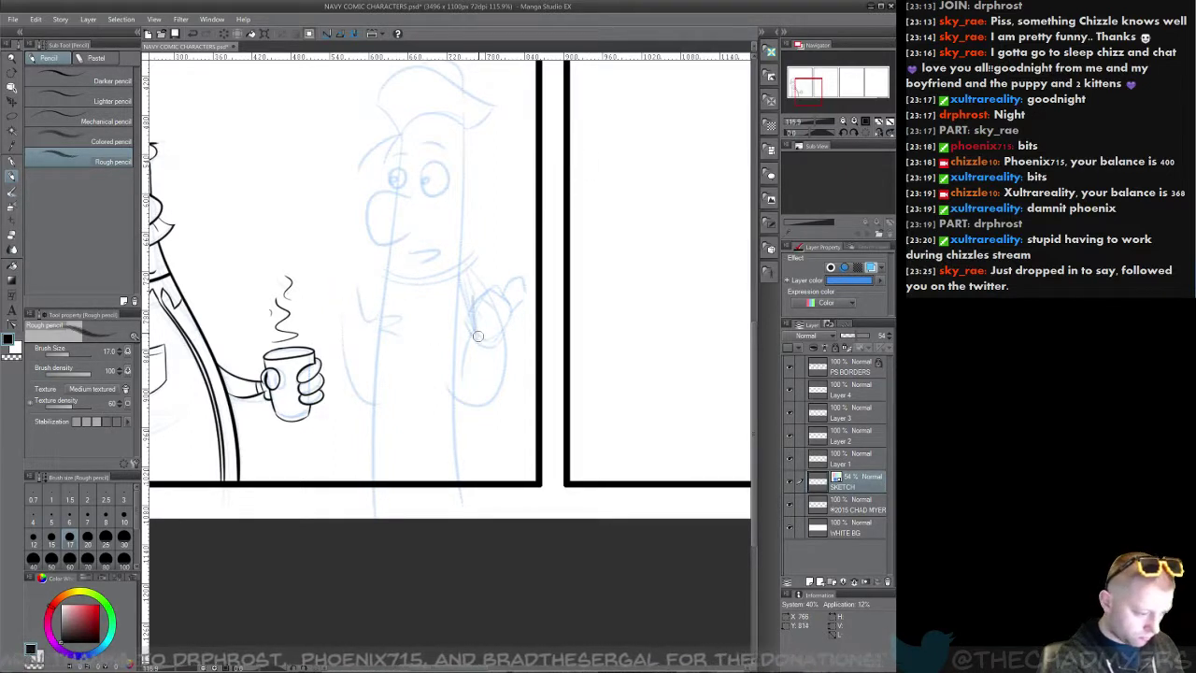
mouse_move(469, 298)
left_mouse_down()
mouse_move(506, 299)
mouse_move(475, 331)
left_mouse_up()
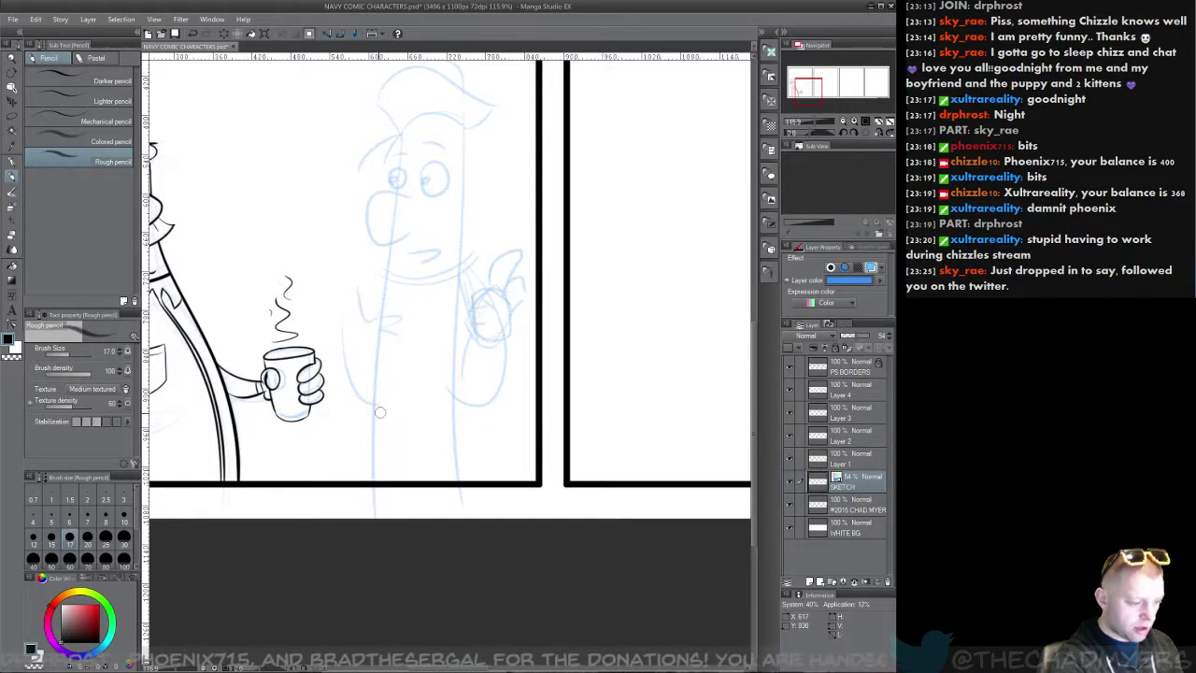
Step: Sketch a round ear with an inner curve on the back of the second character's head and a sideburn line above it
left_click_drag(364, 403, 345, 489)
left_click_drag(445, 272, 437, 300)
key("ctrl+z")
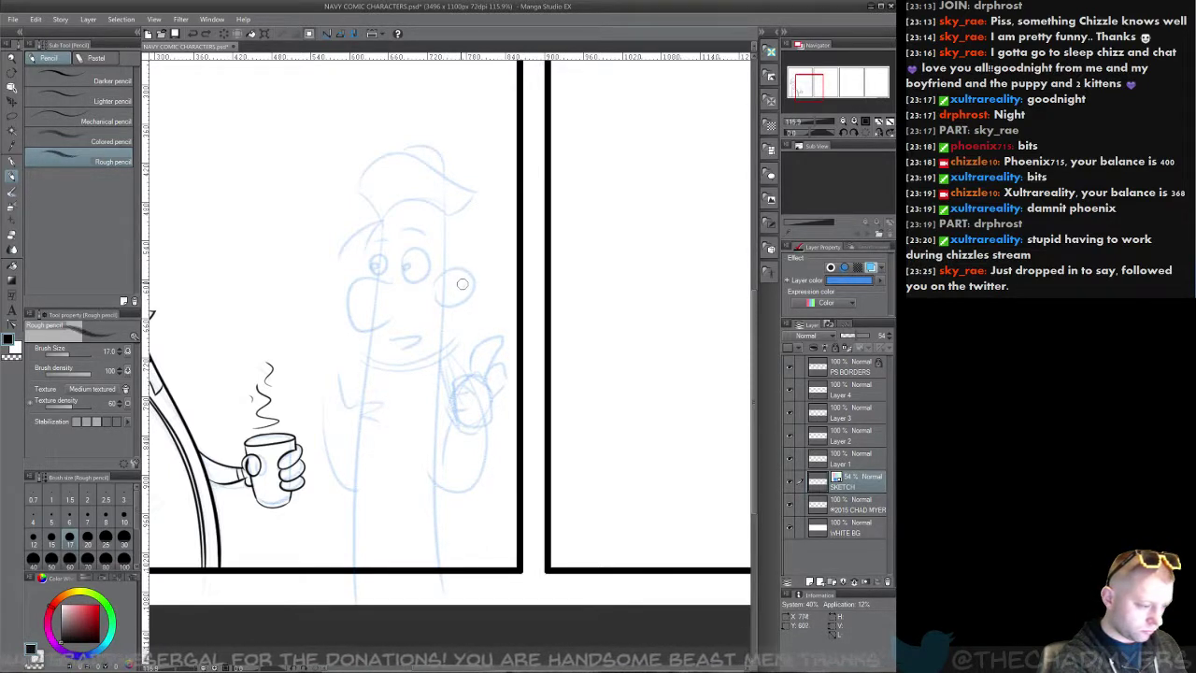
left_click_drag(452, 242, 449, 277)
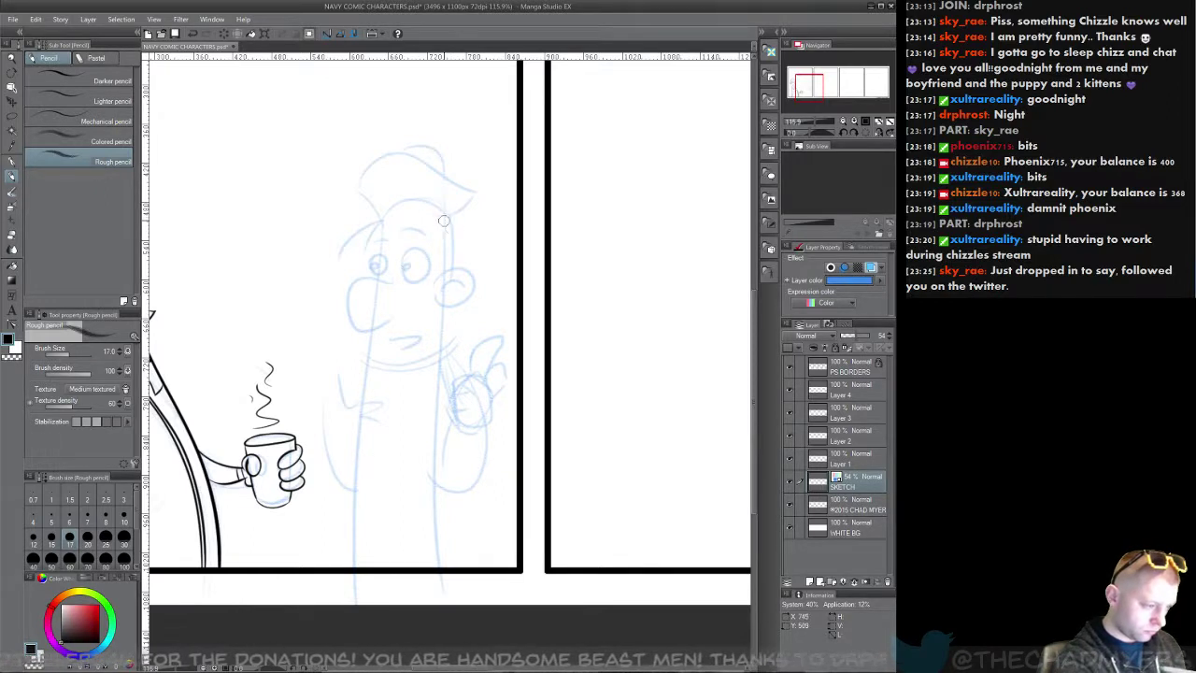
Step: Undo the last sideburn stroke and resketch the sideburn as a longer line running down to the second character's ear
key("ctrl+z")
left_click_drag(447, 214, 443, 285)
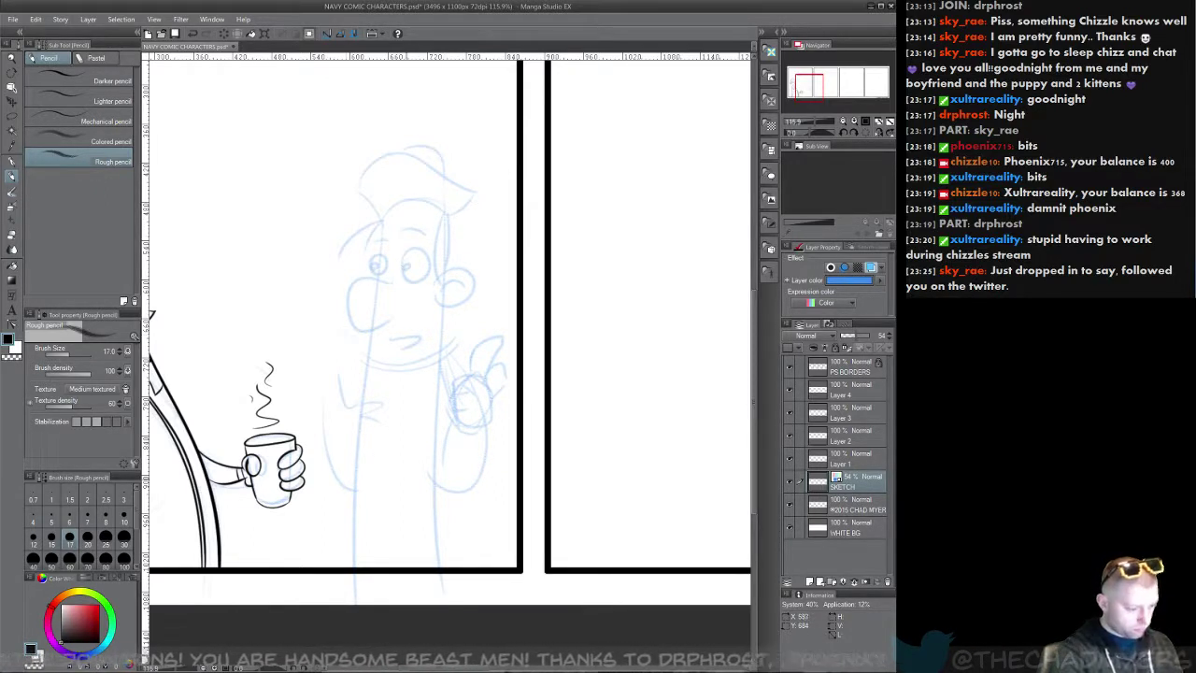
mouse_move(411, 485)
left_mouse_down()
mouse_move(400, 347)
mouse_move(467, 443)
mouse_move(472, 529)
left_mouse_up()
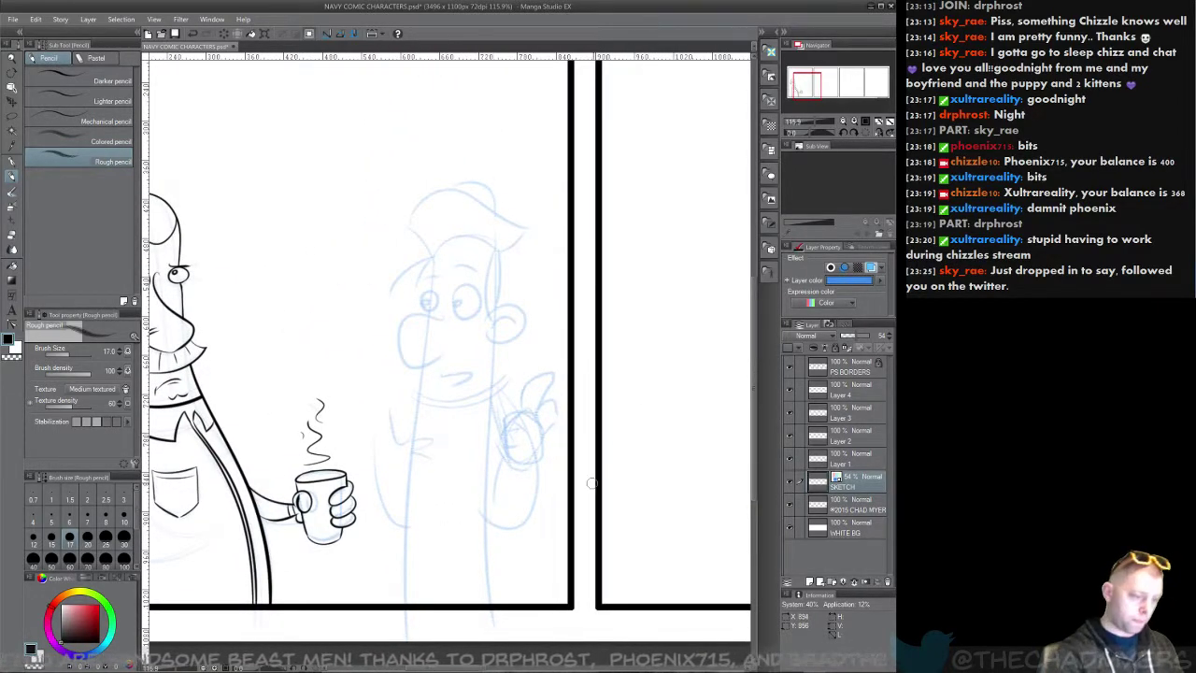
Step: Ink the second character's large rounded nose on Layer 1 with the G-pen at size 15, following the sketch
left_click(868, 455)
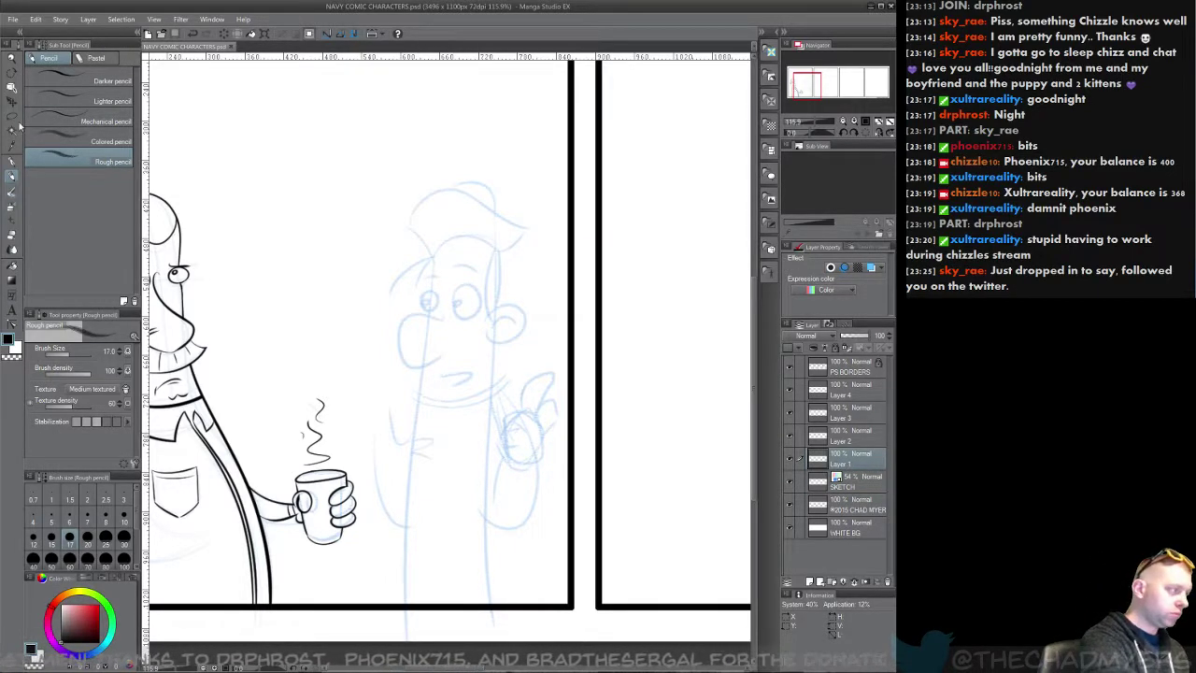
left_click(13, 58)
left_click_drag(442, 324, 501, 404)
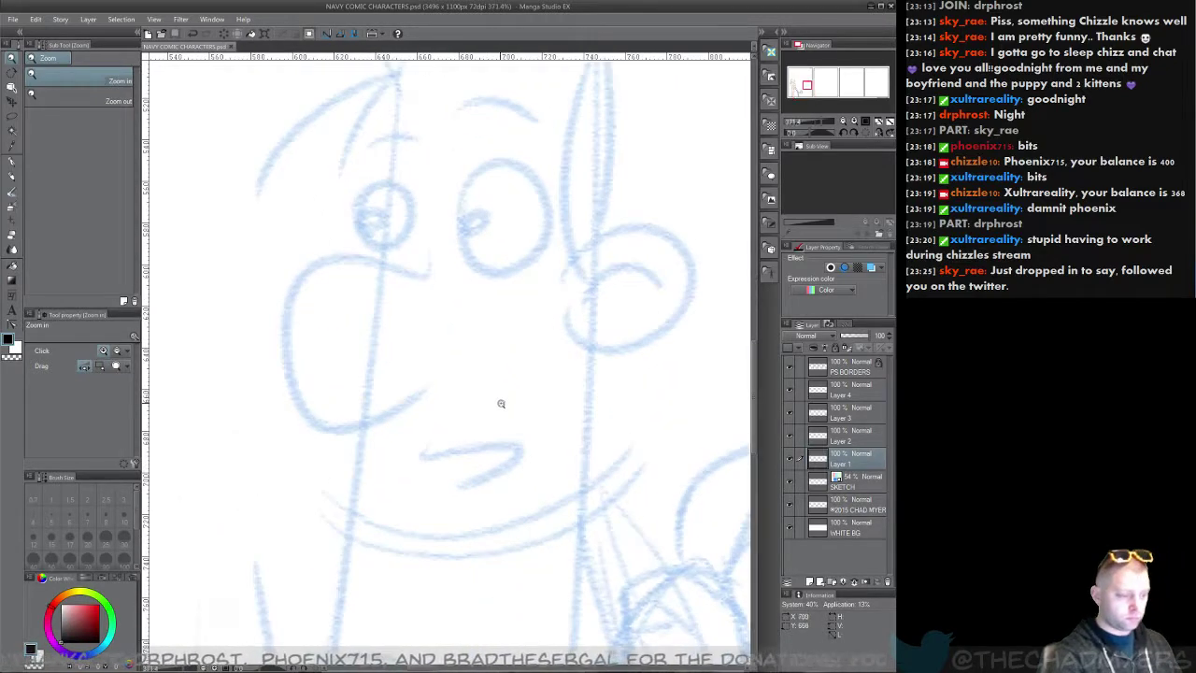
key("p")
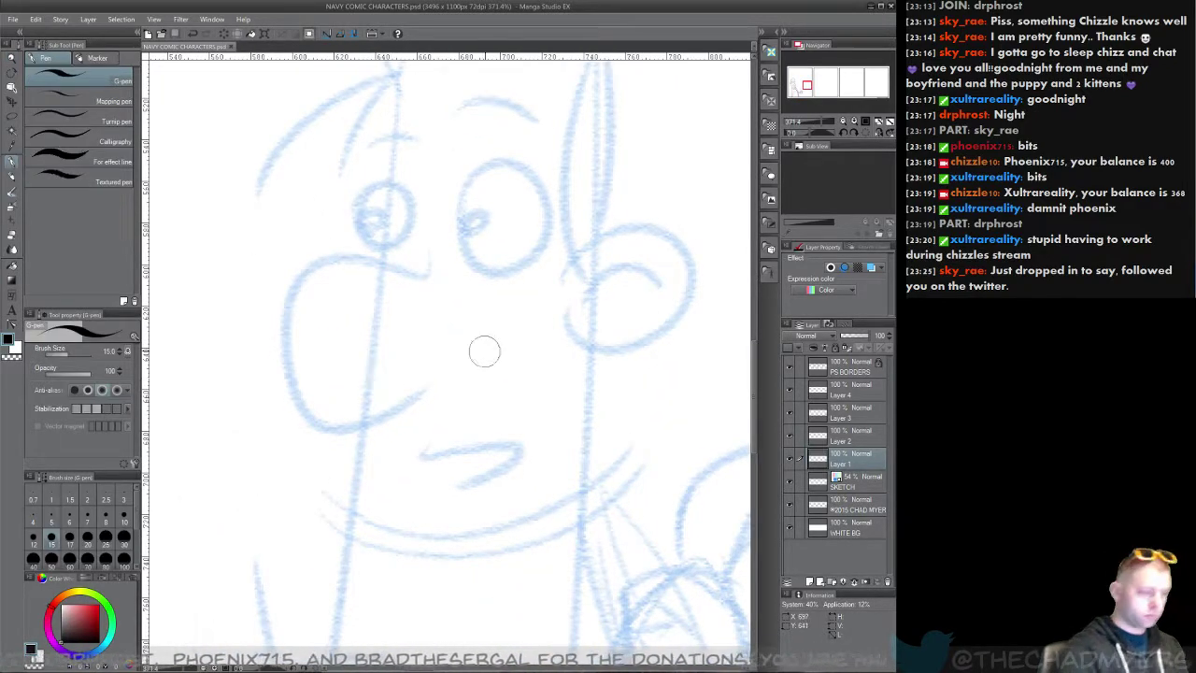
mouse_move(427, 260)
left_mouse_down()
mouse_move(329, 256)
mouse_move(396, 405)
left_mouse_up()
key("ctrl+z")
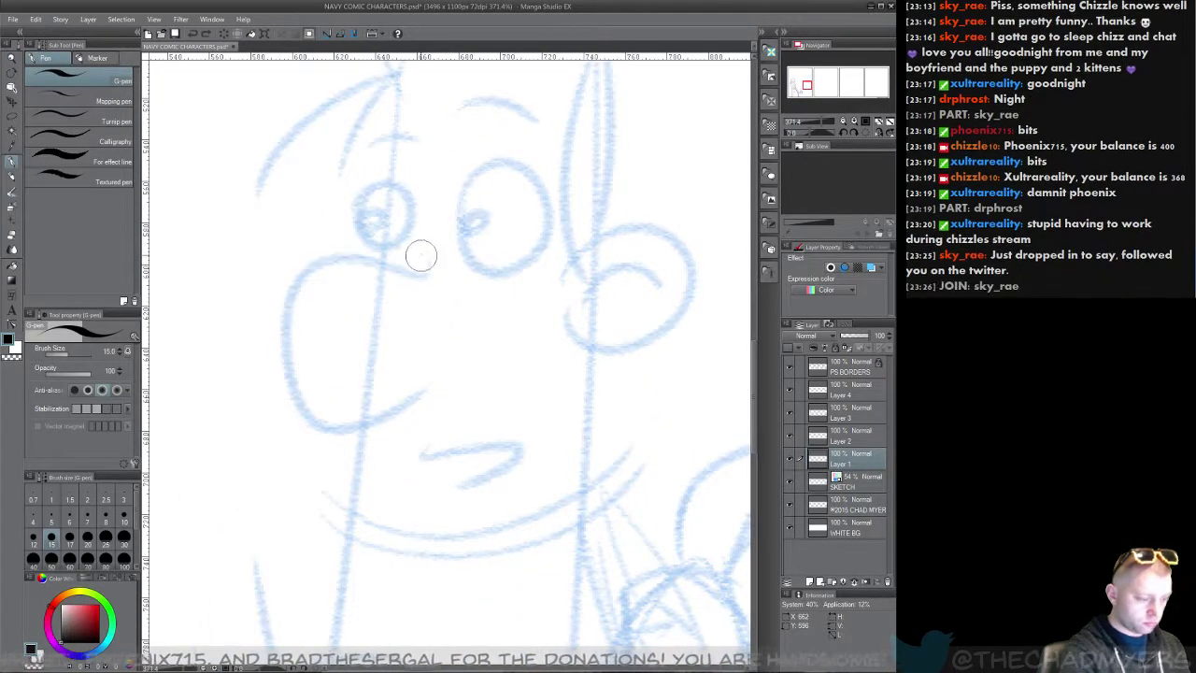
mouse_move(422, 256)
left_mouse_down()
mouse_move(308, 408)
mouse_move(471, 355)
left_mouse_up()
key("ctrl+z")
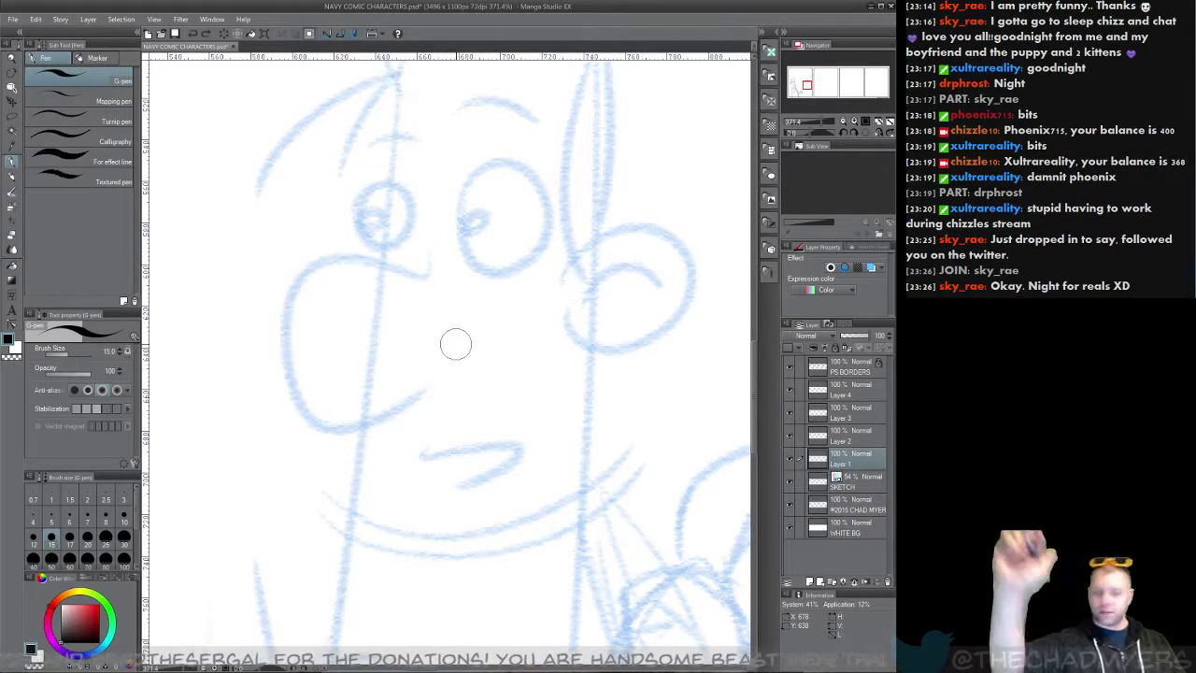
mouse_move(426, 251)
left_mouse_down()
mouse_move(306, 400)
mouse_move(452, 398)
left_mouse_up()
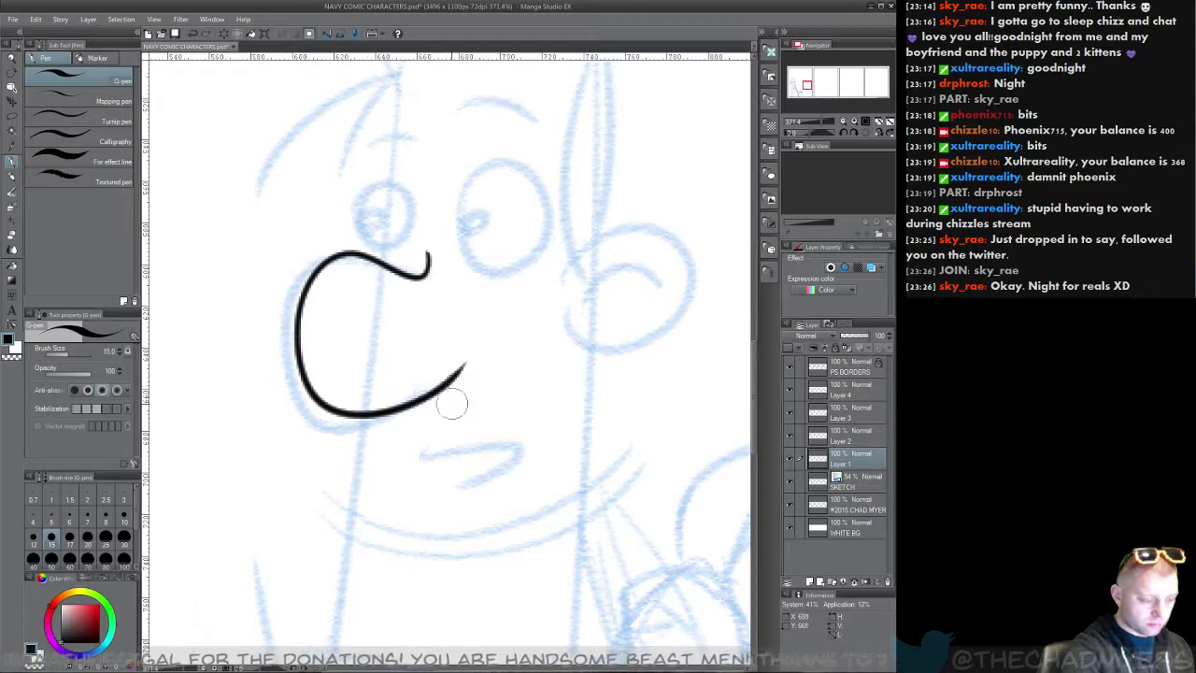
key("ctrl+z")
mouse_move(426, 254)
left_mouse_down()
mouse_move(397, 415)
mouse_move(435, 392)
left_mouse_up()
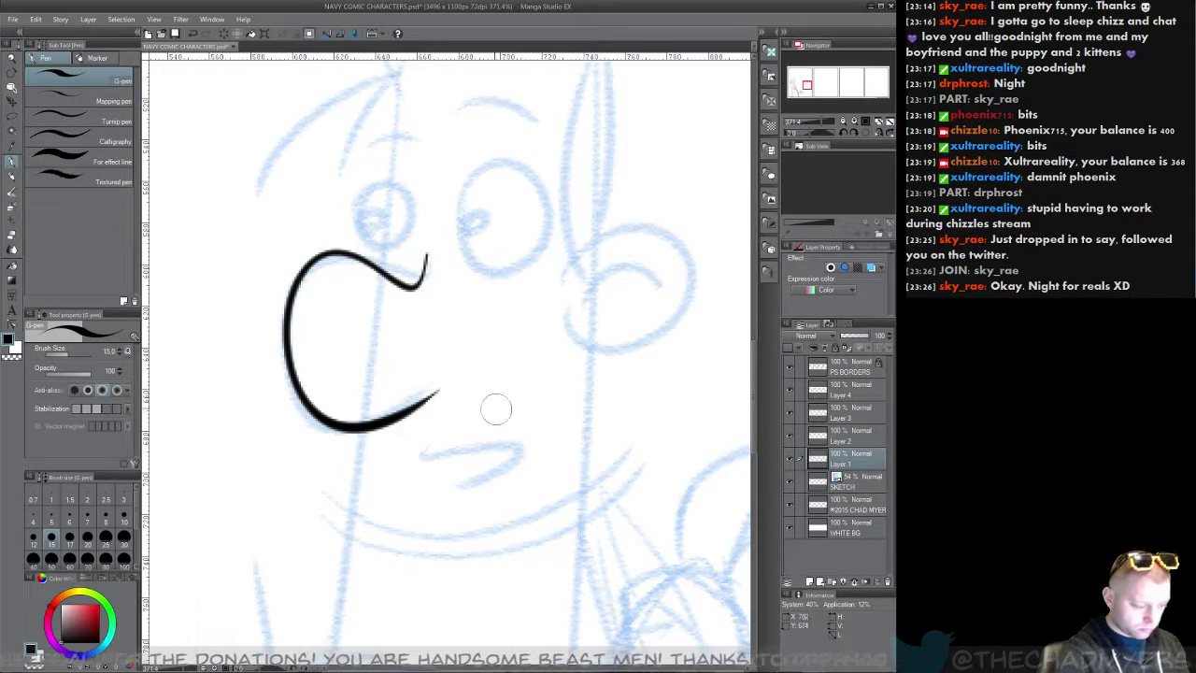
Step: Ink a short accent stroke at the nose's lower end and a small open mouth with teeth, black interior and lower lip mark
mouse_move(492, 491)
left_mouse_down()
mouse_move(432, 365)
mouse_move(453, 367)
left_mouse_up()
key("ctrl+z")
mouse_move(391, 330)
left_mouse_down()
mouse_move(381, 346)
mouse_move(400, 396)
mouse_move(407, 374)
left_mouse_up()
key("ctrl+z")
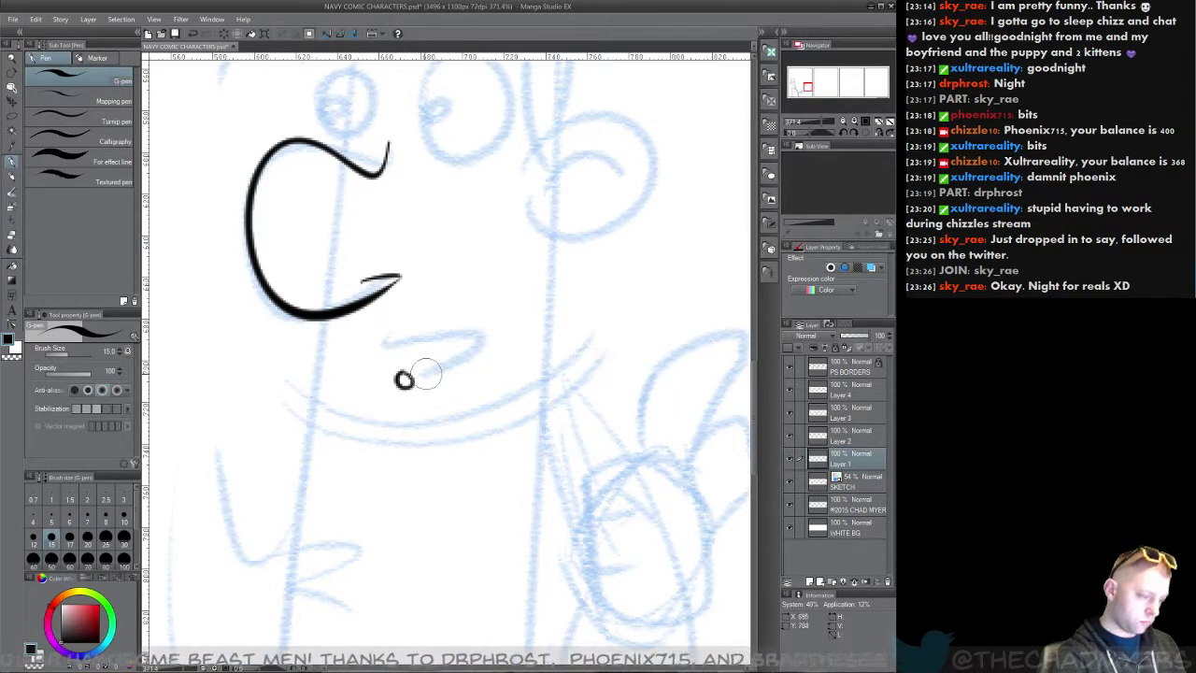
key("ctrl+z")
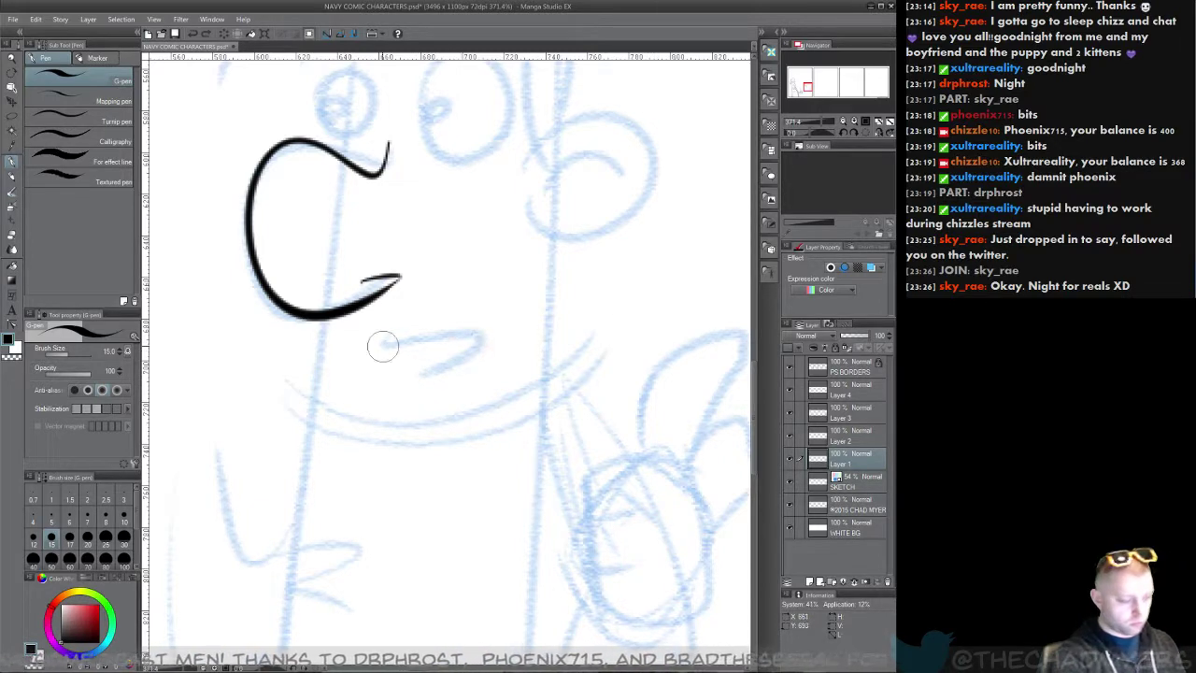
left_click_drag(381, 355, 455, 377)
key("ctrl+z")
mouse_move(383, 356)
left_mouse_down()
mouse_move(445, 370)
mouse_move(374, 394)
mouse_move(436, 362)
left_mouse_up()
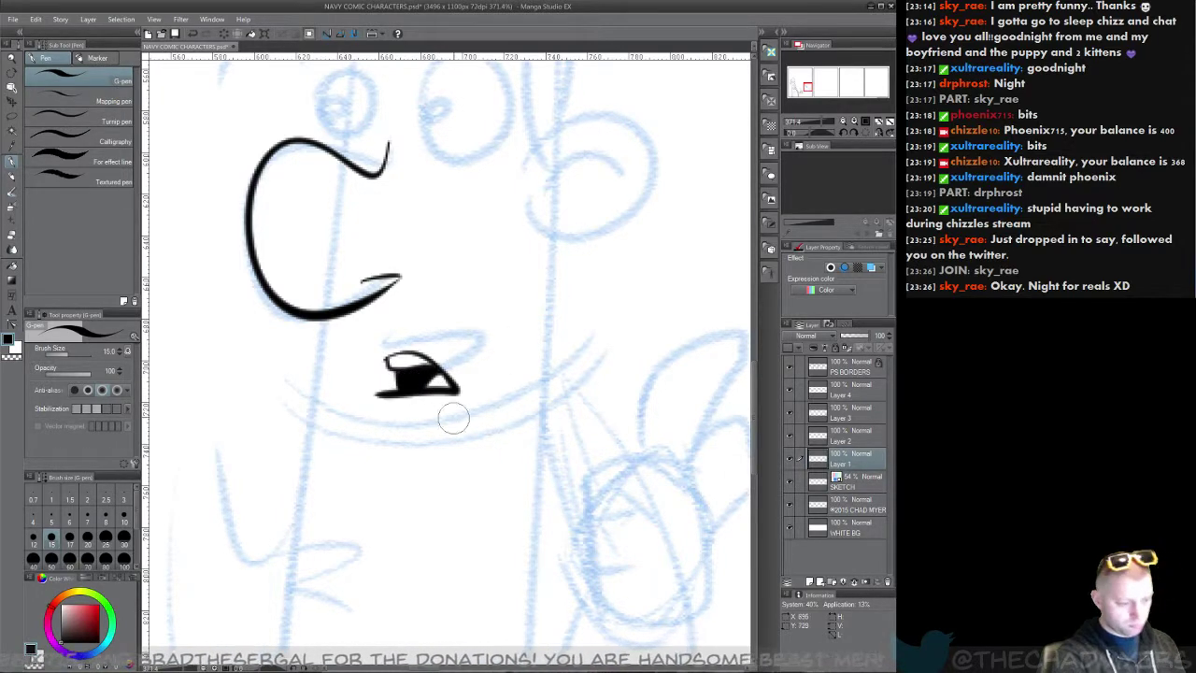
mouse_move(451, 416)
left_mouse_down()
mouse_move(419, 542)
mouse_move(450, 386)
mouse_move(425, 373)
mouse_move(456, 361)
mouse_move(378, 473)
left_mouse_up()
left_click_drag(399, 429, 384, 492)
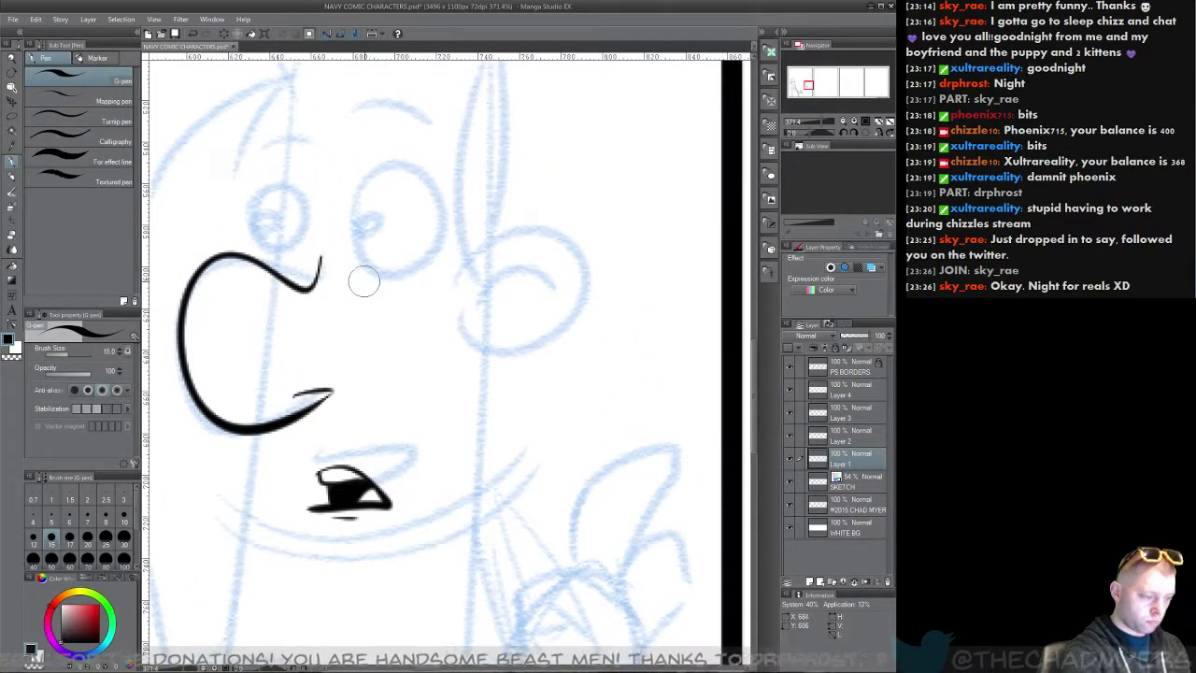
Step: Ink the second character's two round eyes with small pupils and a curved line under the larger eye
mouse_move(353, 208)
left_mouse_down()
mouse_move(434, 240)
mouse_move(379, 173)
mouse_move(372, 232)
left_mouse_up()
mouse_move(280, 190)
left_mouse_down()
mouse_move(257, 220)
mouse_move(271, 225)
left_mouse_up()
mouse_move(355, 270)
left_mouse_down()
mouse_move(415, 294)
mouse_move(576, 315)
mouse_move(472, 334)
left_mouse_up()
key("ctrl+z")
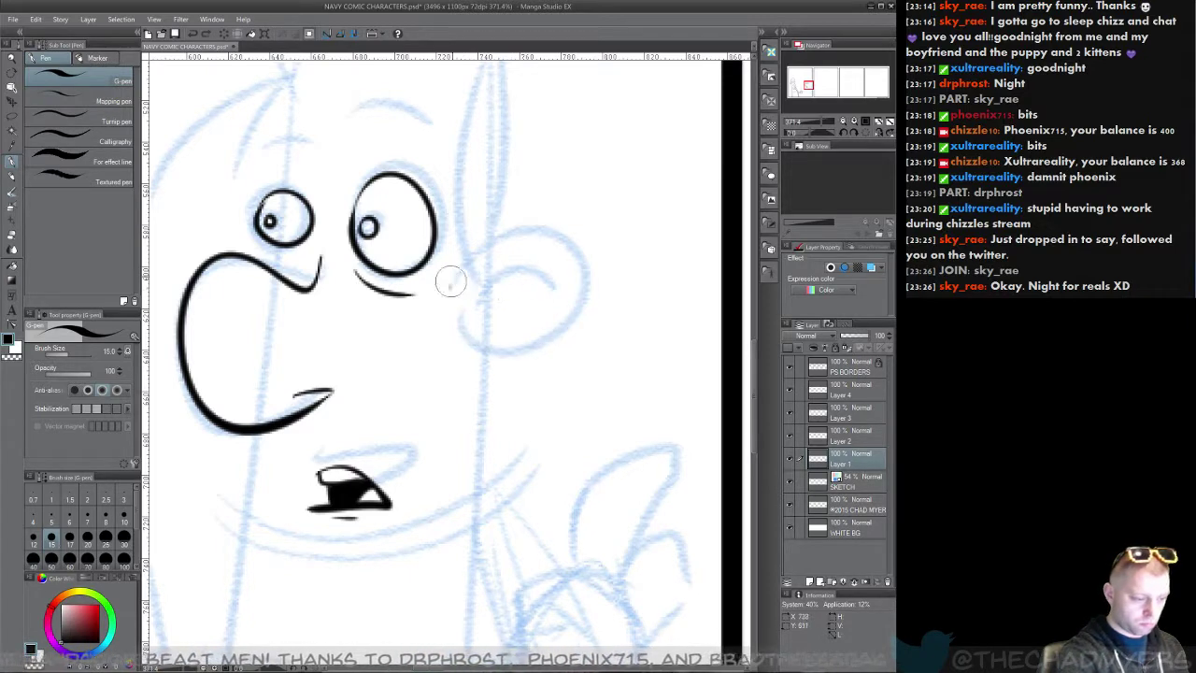
Step: Ink the second character's round ear outline with a curved inner fold line
left_click_drag(451, 278, 464, 335)
left_click_drag(478, 292, 559, 271)
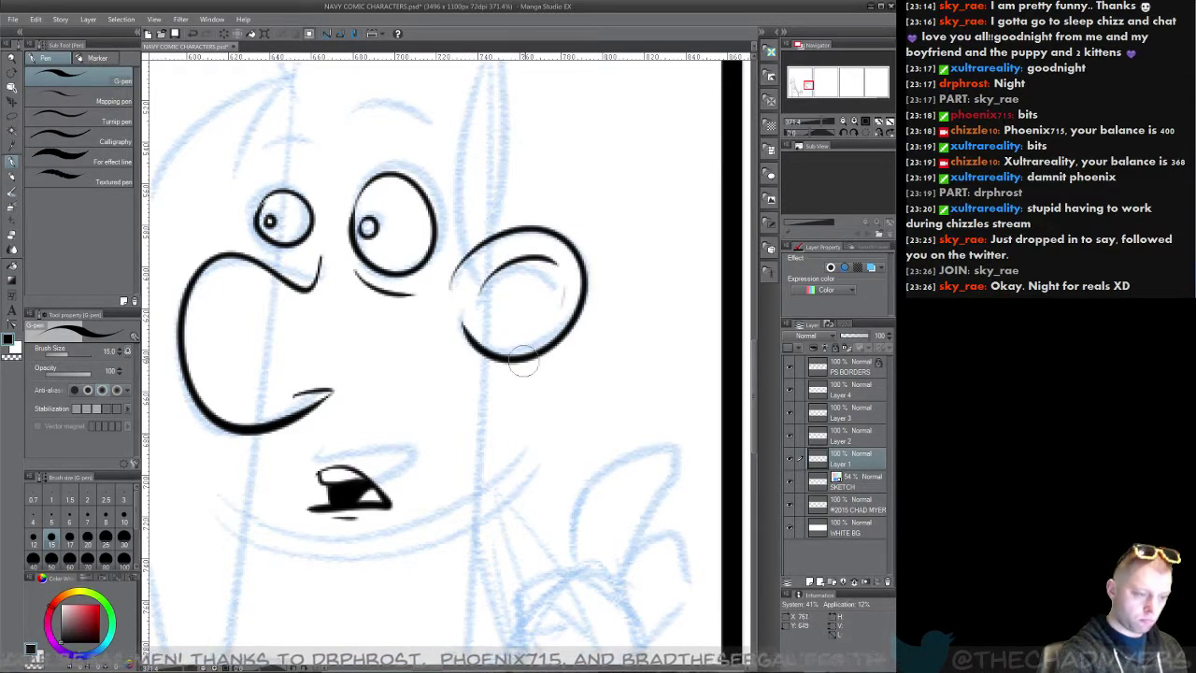
key("ctrl+z")
left_click_drag(474, 301, 558, 265)
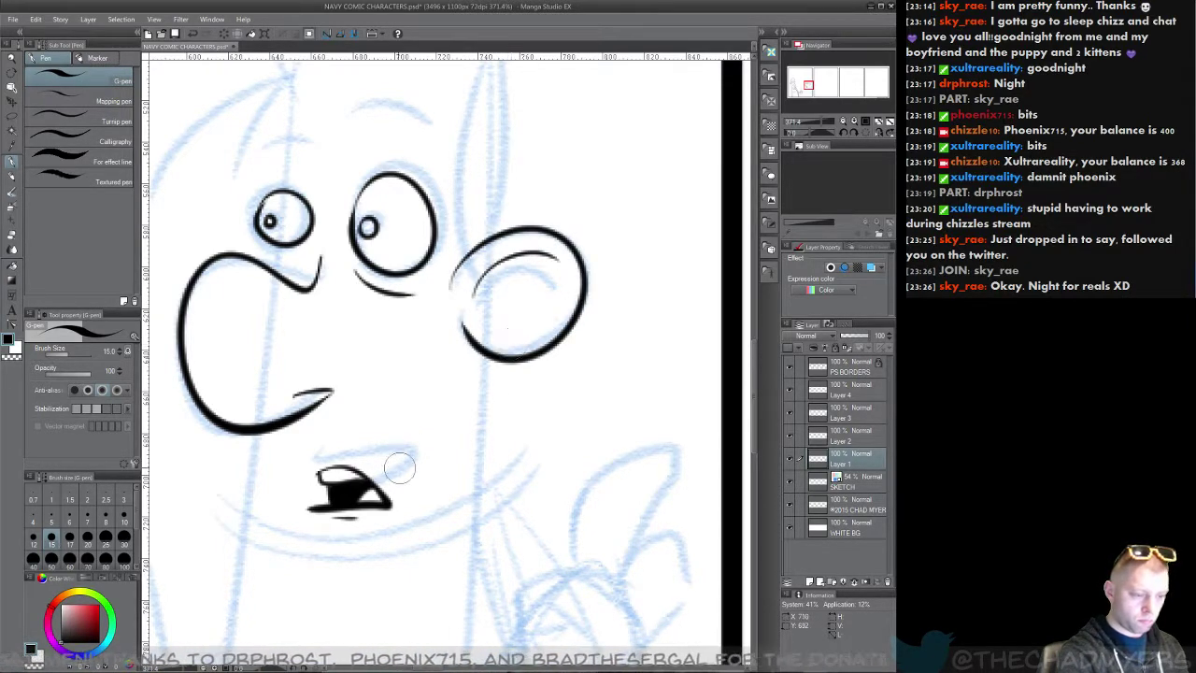
Step: Make Layer 2 the active layer for inking the second character's body
left_click_drag(330, 375, 278, 494)
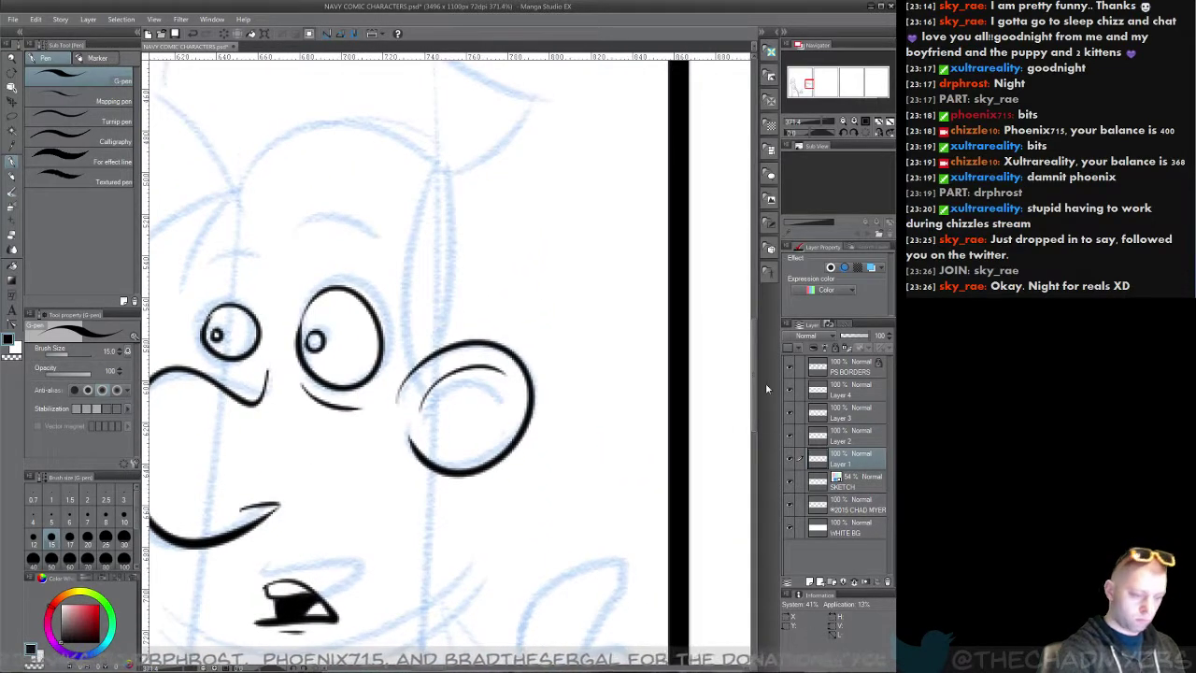
left_click(846, 437)
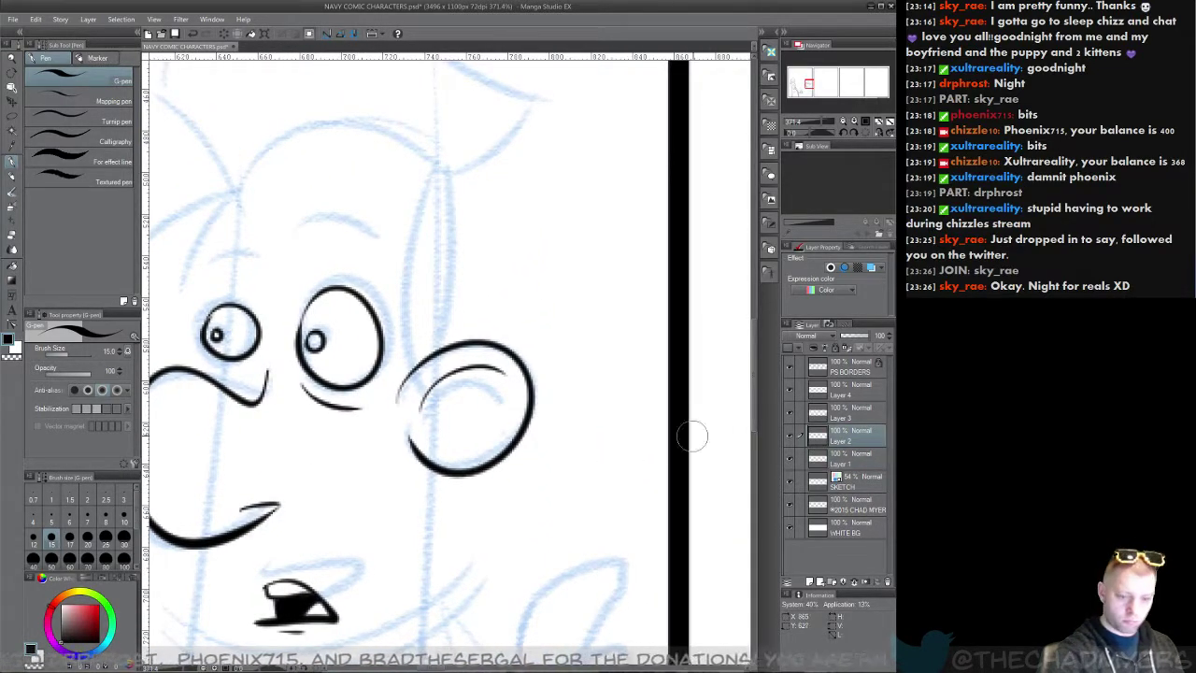
mouse_move(319, 431)
left_mouse_down()
mouse_move(434, 388)
mouse_move(410, 262)
left_mouse_up()
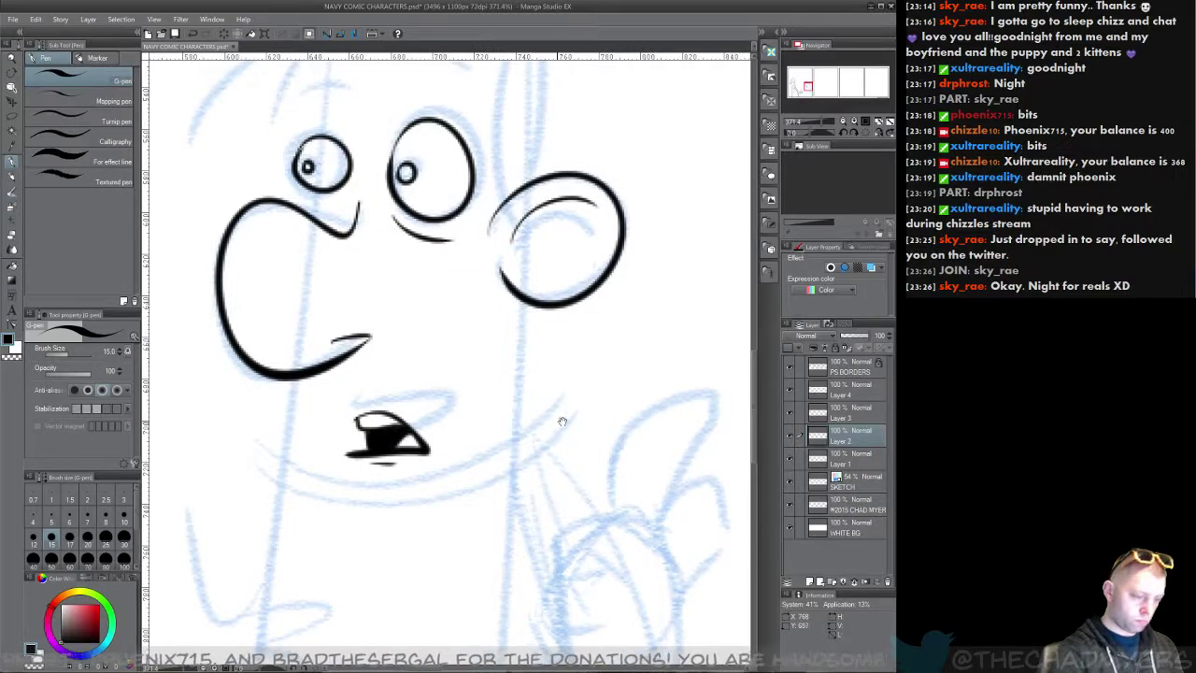
left_click_drag(562, 422, 446, 535)
left_click_drag(337, 407, 383, 498)
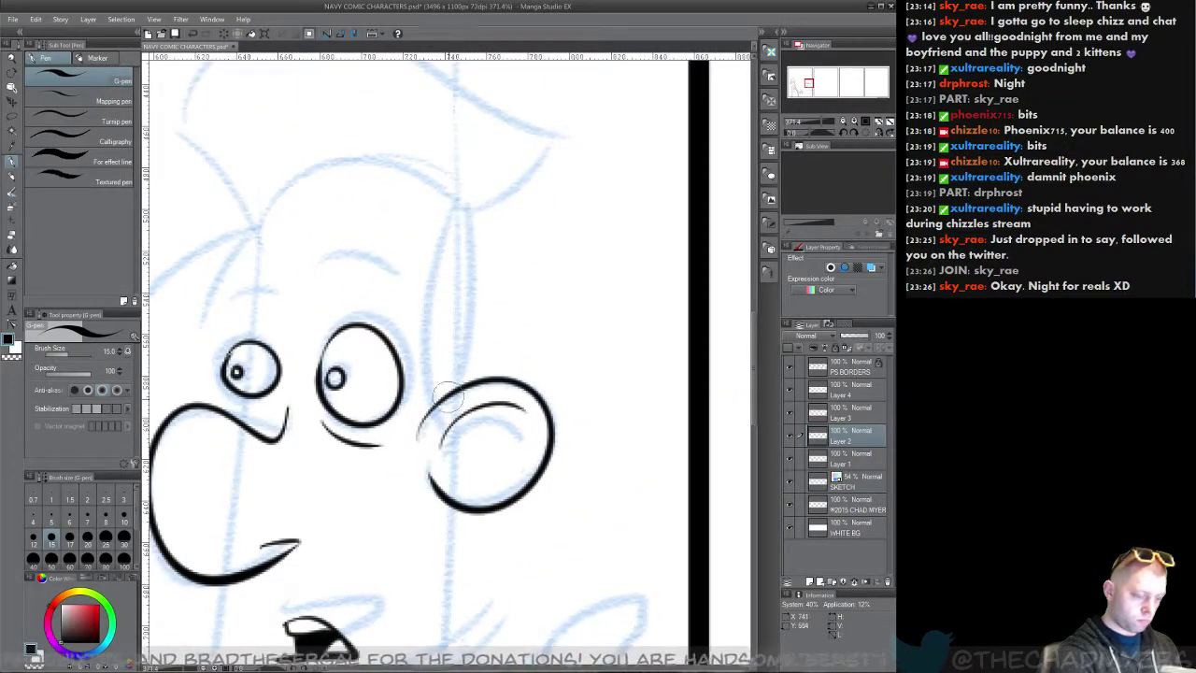
left_click_drag(453, 531, 439, 224)
left_click_drag(427, 494, 499, 367)
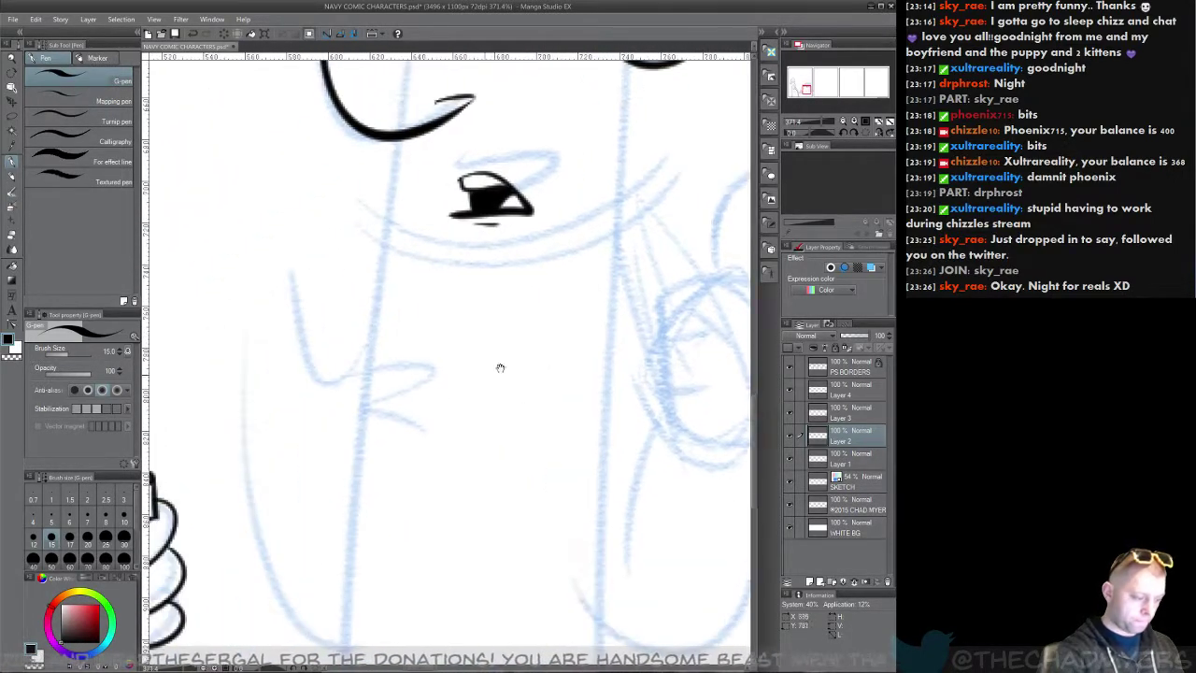
left_click_drag(420, 427, 392, 392)
left_click(13, 59)
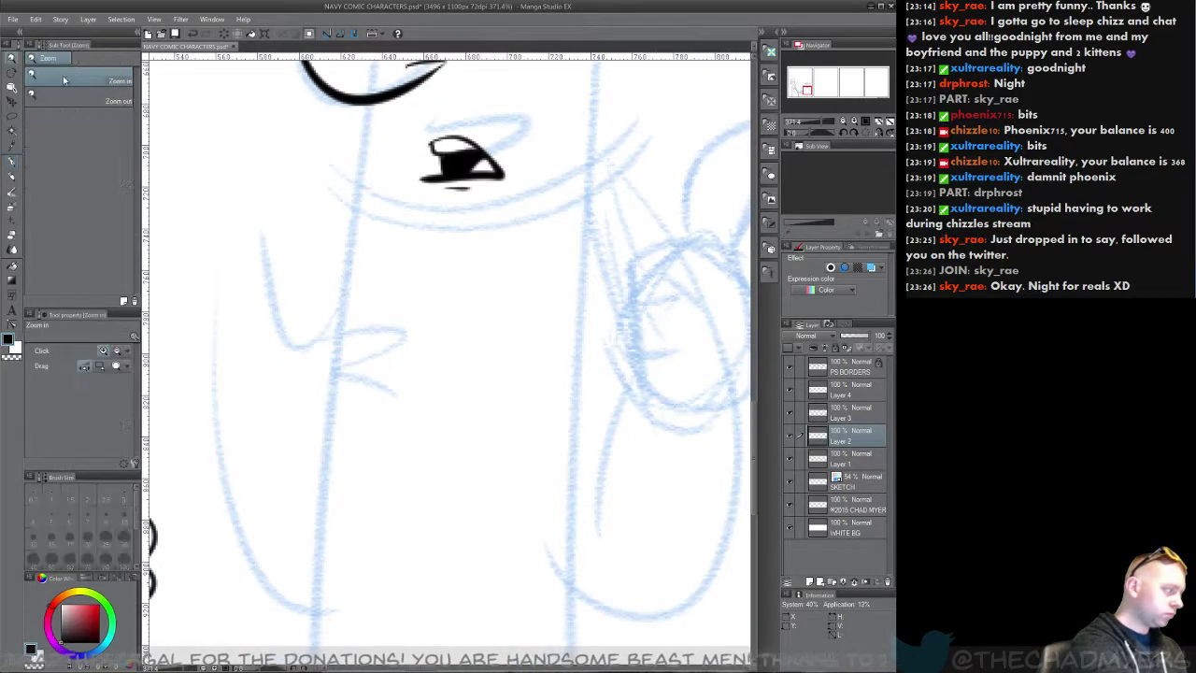
left_click_drag(496, 388, 475, 368)
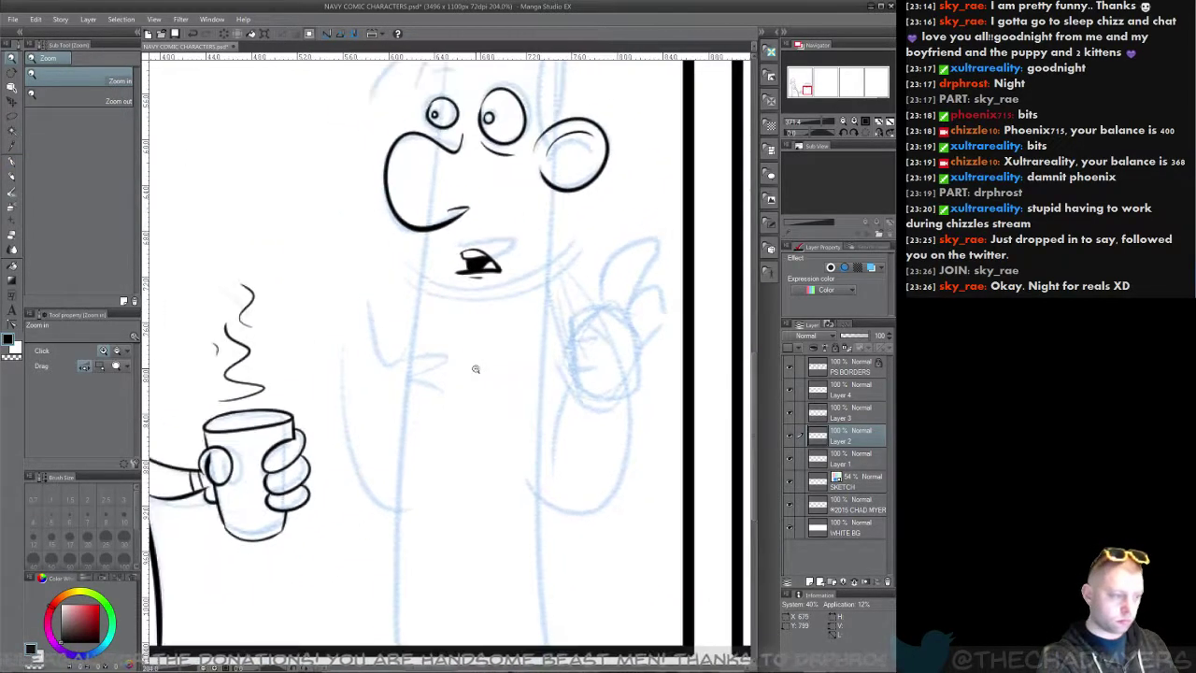
left_click_drag(542, 419, 393, 364)
left_click_drag(429, 430, 411, 384)
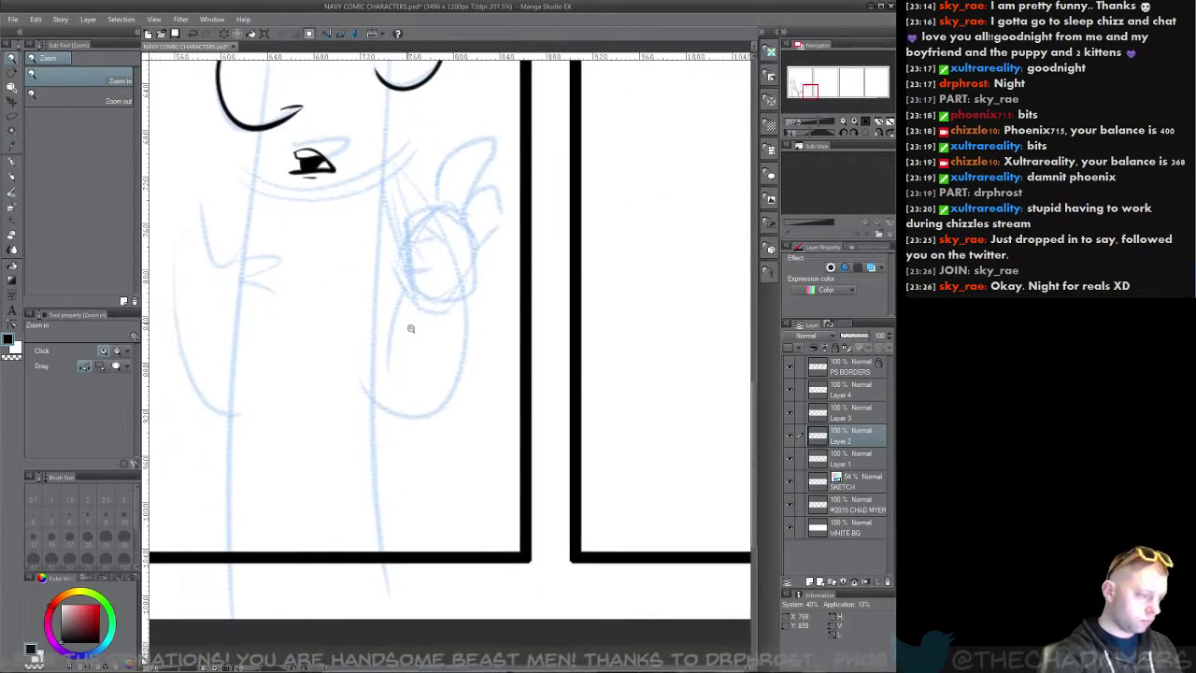
left_click(12, 162)
left_click_drag(260, 130, 246, 601)
key("ctrl+z")
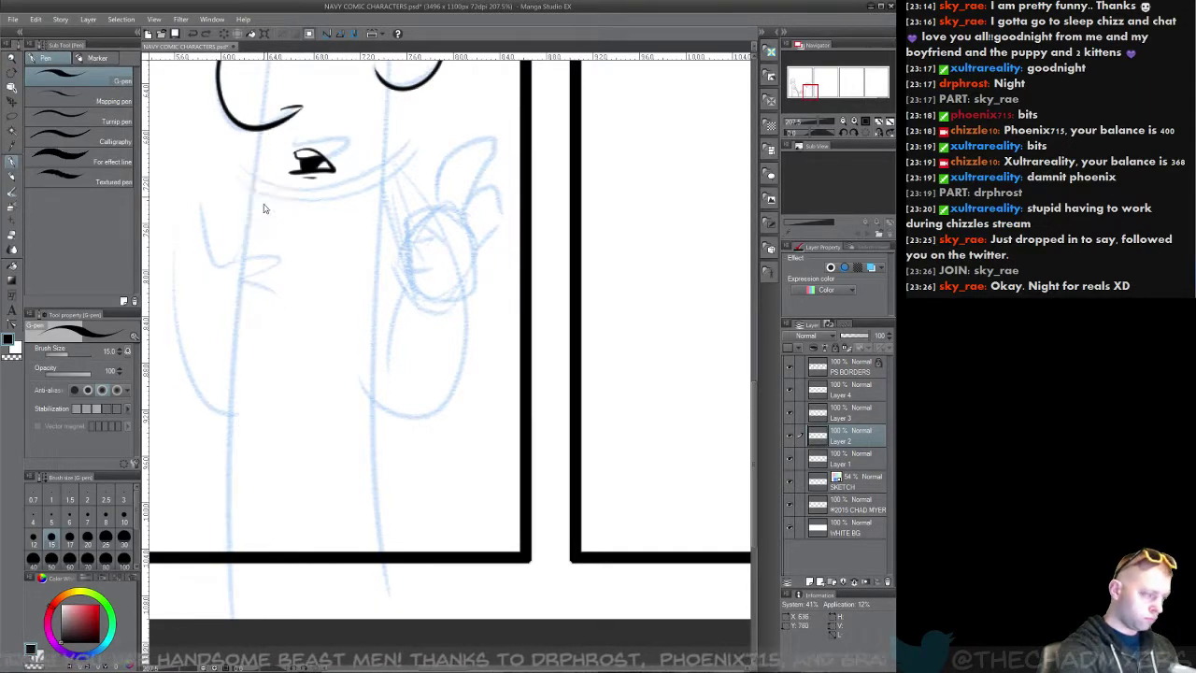
left_click_drag(261, 133, 231, 597)
key("ctrl+z")
mouse_move(262, 131)
left_mouse_down()
mouse_move(238, 327)
mouse_move(232, 603)
left_mouse_up()
left_click_drag(331, 300, 280, 551)
key("ctrl+z")
Step: Ink the second character's front contour as one long line from the forehead down past the panel's lower border on Layer 2
left_click_drag(314, 491, 373, 397)
key("ctrl+space")
left_click(385, 332, "alt")
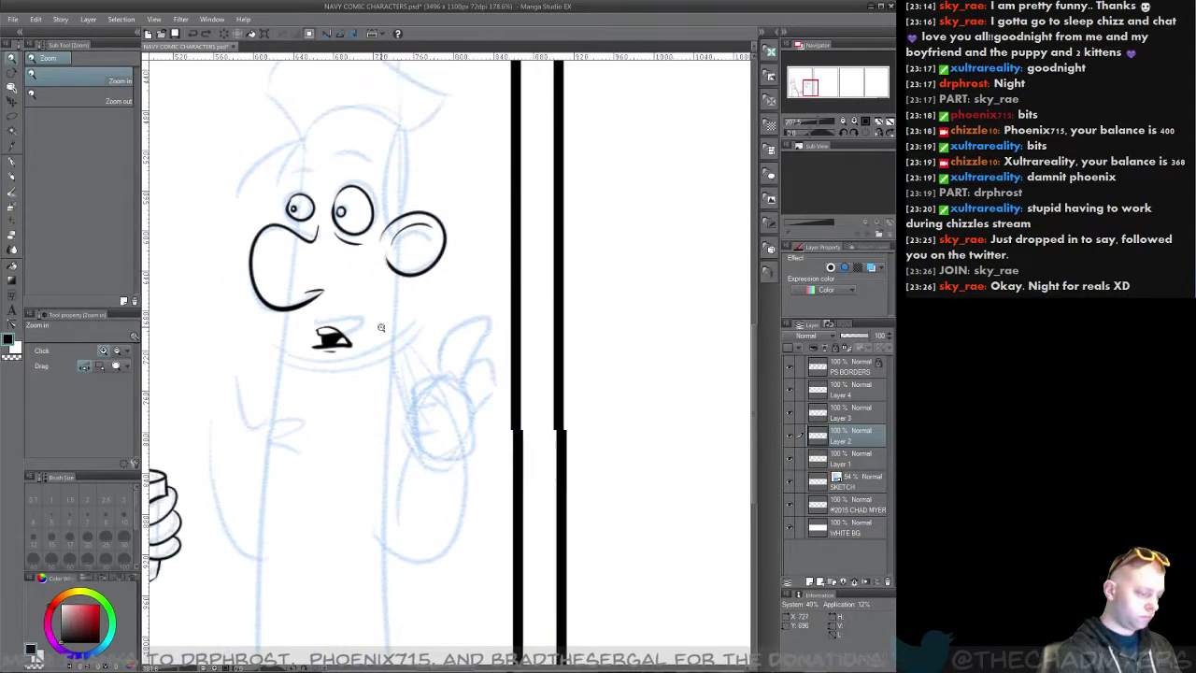
left_click_drag(374, 350, 379, 314)
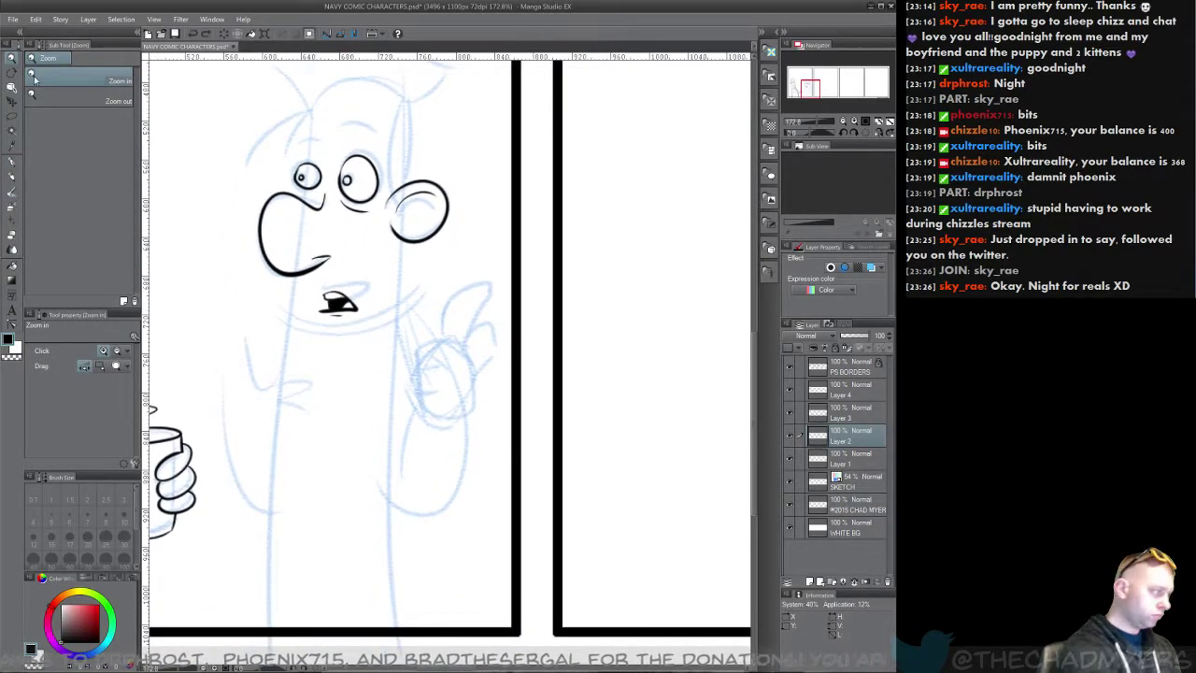
left_click(12, 161)
left_click_drag(309, 114, 257, 624)
key("ctrl+z")
left_click_drag(310, 121, 258, 598)
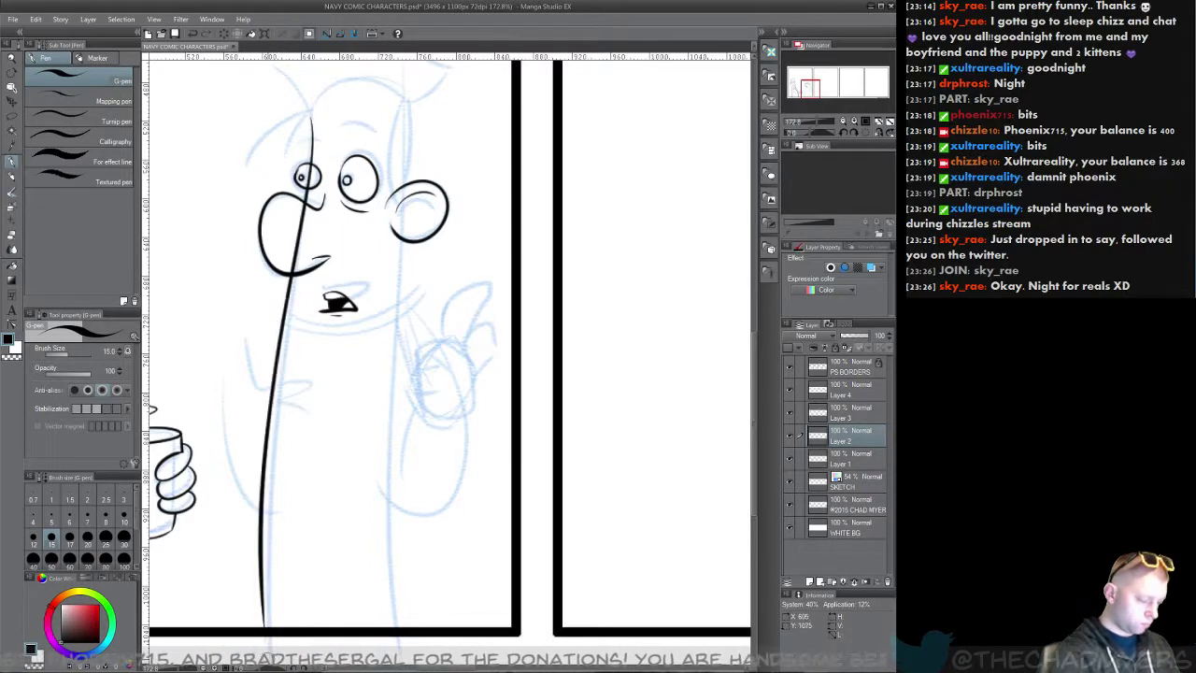
key("ctrl+z")
left_click_drag(312, 130, 273, 643)
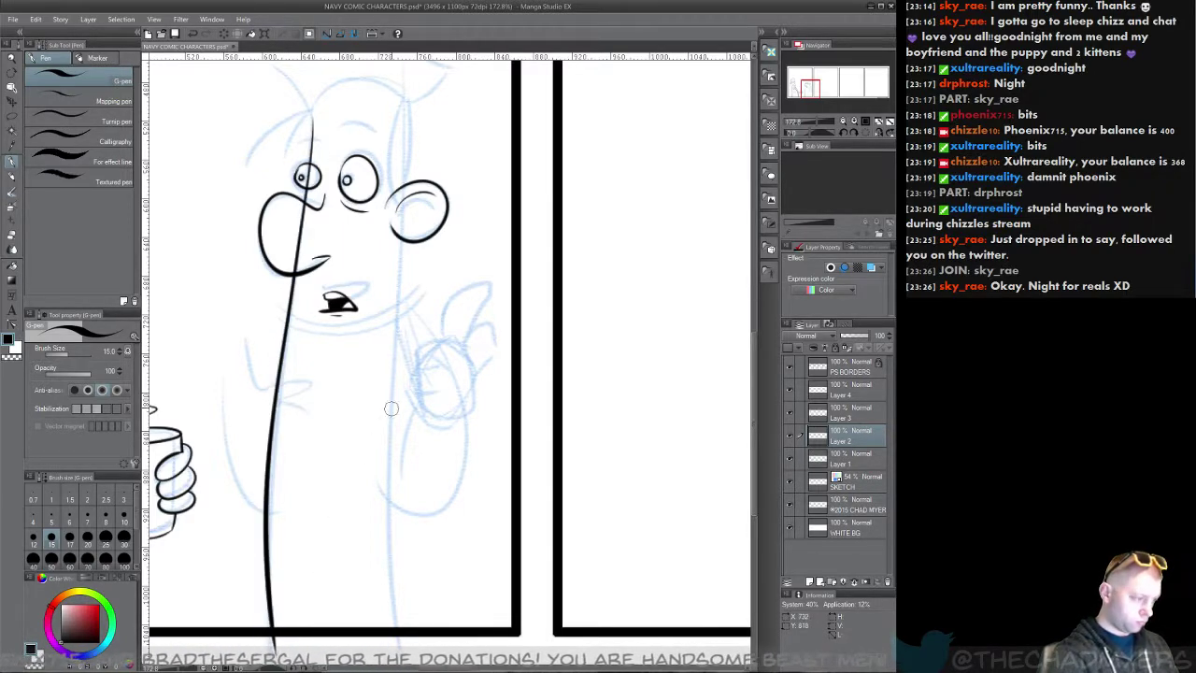
Step: Ink the back contour from the ear down past the panel border, and clear the front line where it crosses the nose and eye
left_click_drag(385, 476, 332, 461)
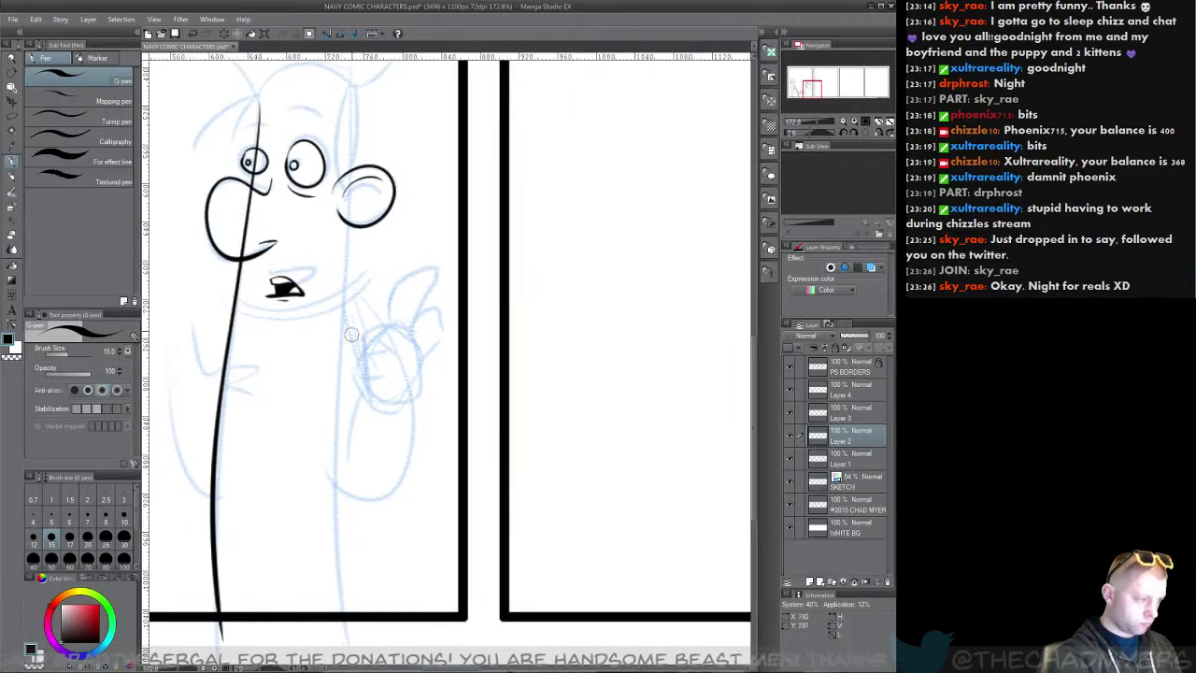
mouse_move(357, 199)
left_mouse_down()
mouse_move(343, 265)
mouse_move(346, 647)
left_mouse_up()
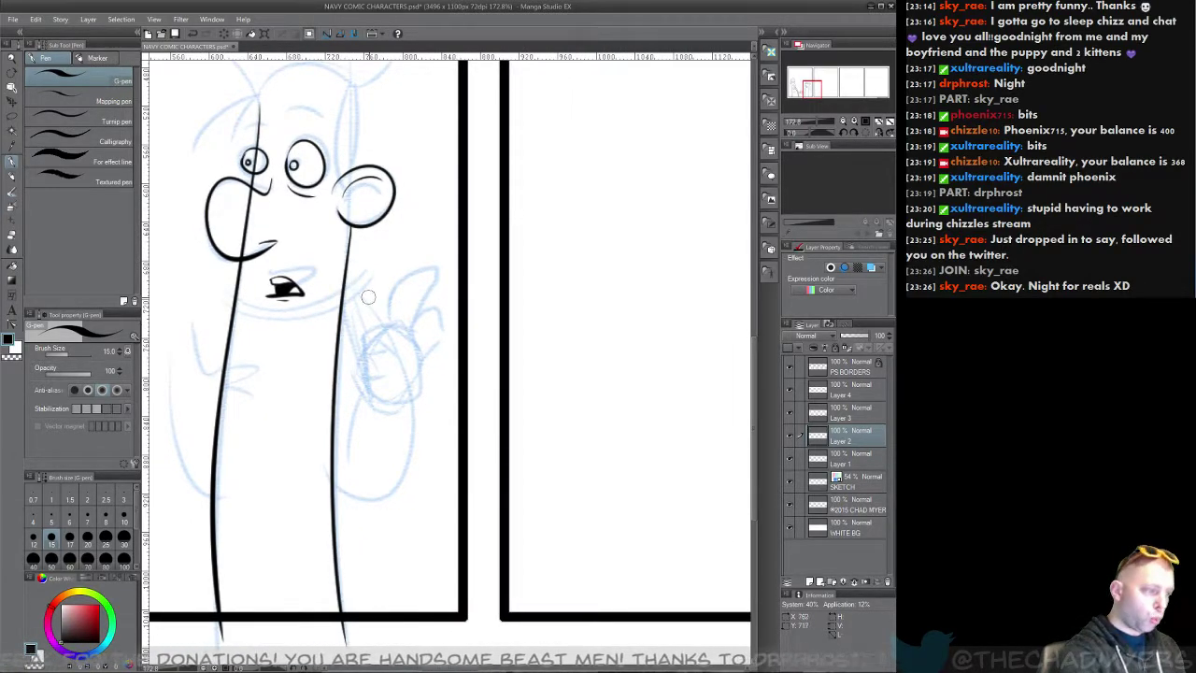
key("ctrl+z")
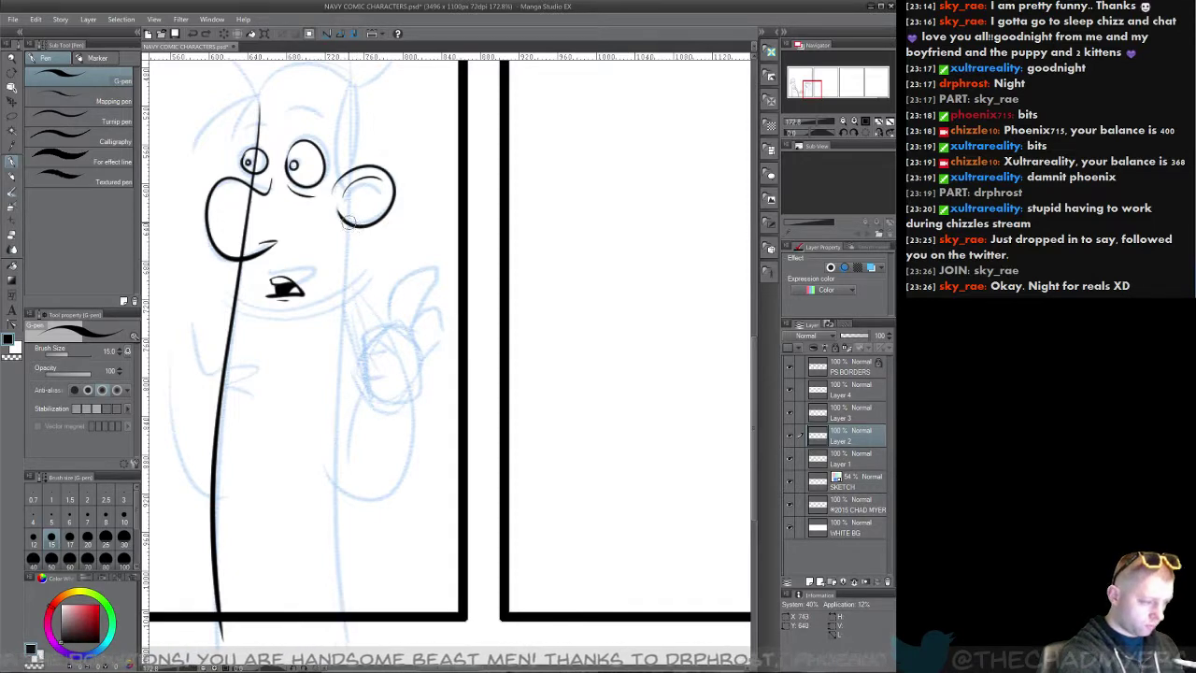
left_click_drag(346, 220, 335, 597)
key("ctrl+z")
left_click_drag(346, 221, 339, 646)
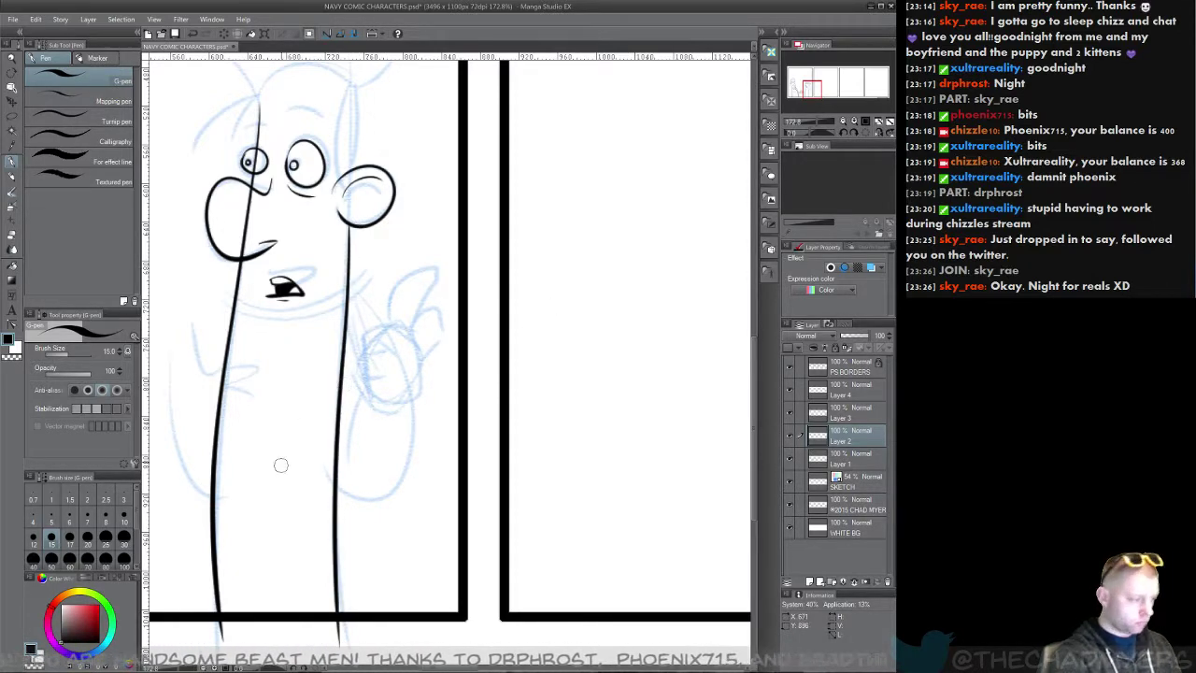
left_click_drag(244, 420, 363, 428)
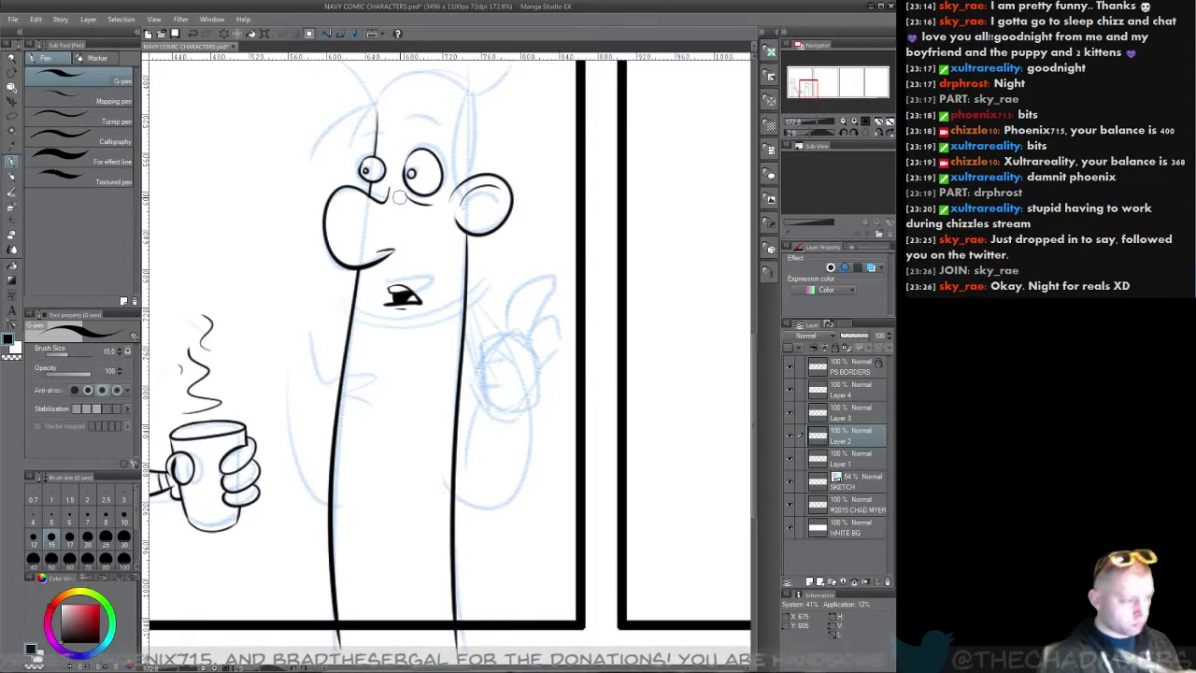
Step: Ink two short arched eyebrows above the second character's eyes on Layer 1
left_click(862, 462)
mouse_move(370, 131)
left_mouse_down()
mouse_move(387, 140)
mouse_move(441, 126)
left_mouse_up()
key("ctrl+z")
key("ctrl+z")
mouse_move(364, 141)
left_mouse_down()
mouse_move(446, 124)
mouse_move(415, 118)
mouse_move(446, 129)
left_mouse_up()
key("ctrl+z")
key("ctrl+z")
left_click_drag(408, 132, 443, 132)
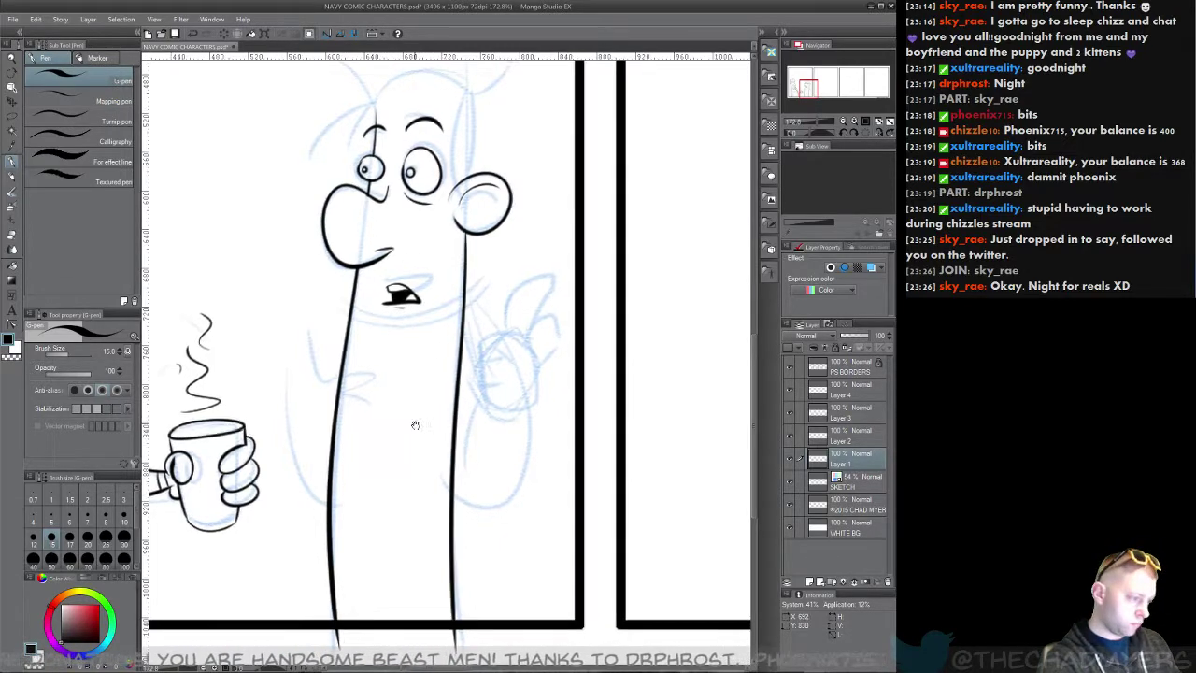
Step: Ink two parallel curved collar lines across the second character's neck below the mouth on Layer 1
left_click_drag(415, 424, 376, 379)
left_click(790, 459)
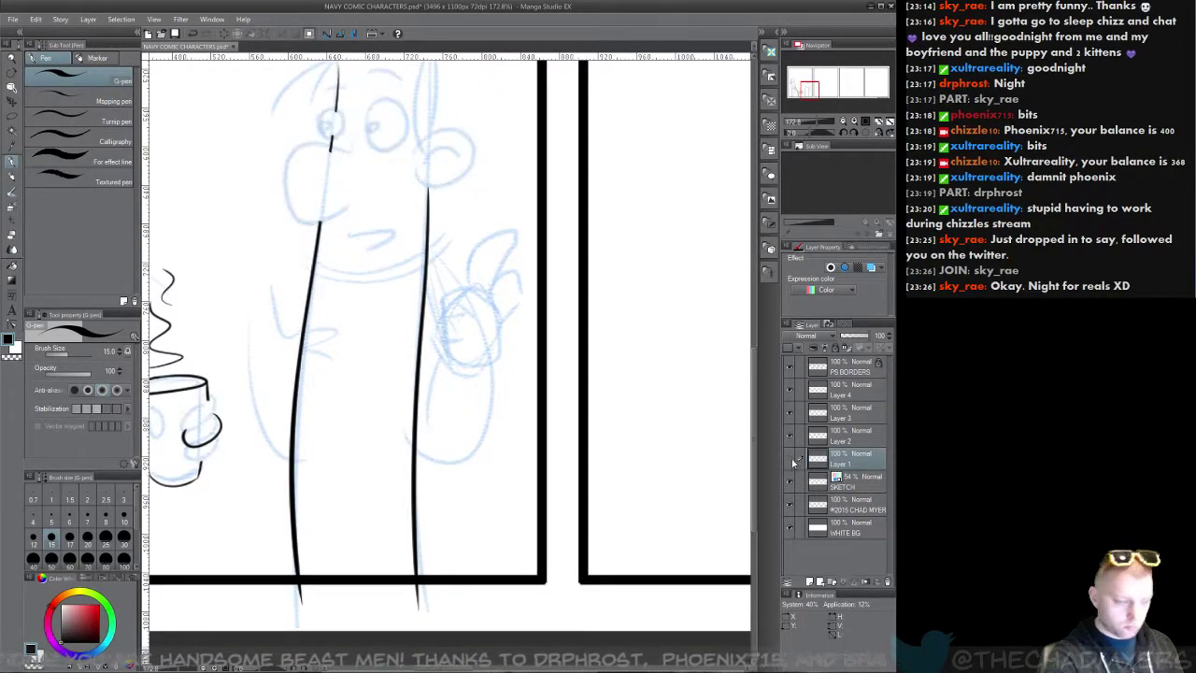
left_click(790, 460)
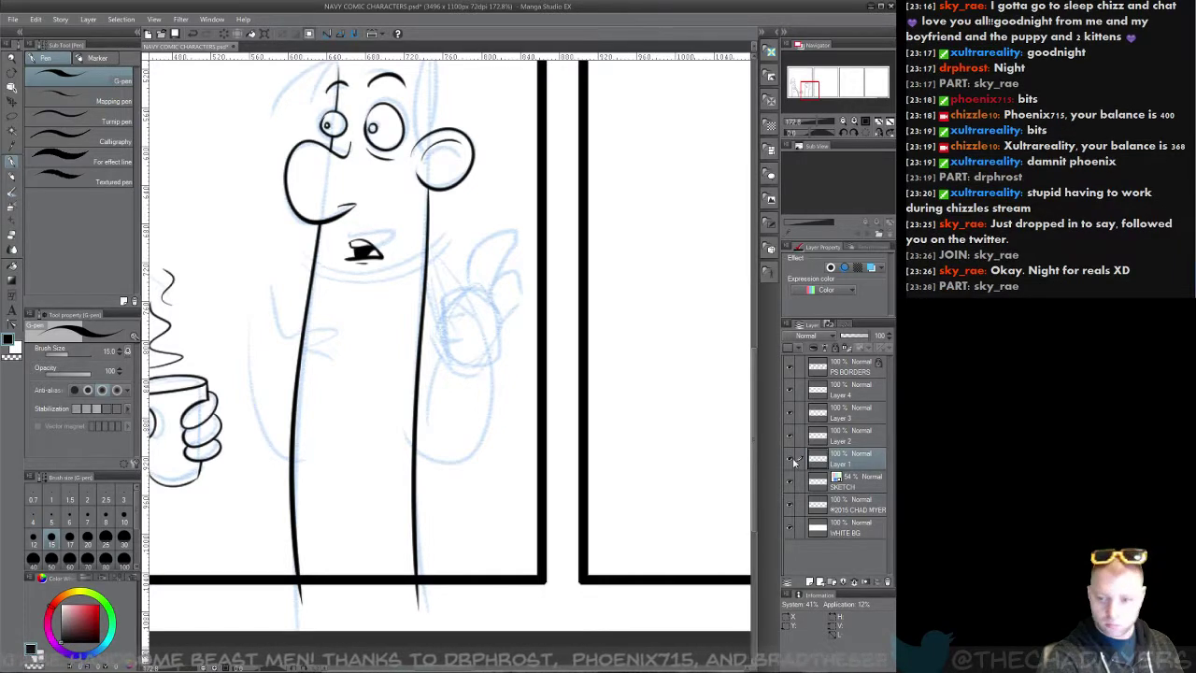
mouse_move(306, 256)
left_mouse_down()
mouse_move(335, 277)
mouse_move(437, 241)
left_mouse_up()
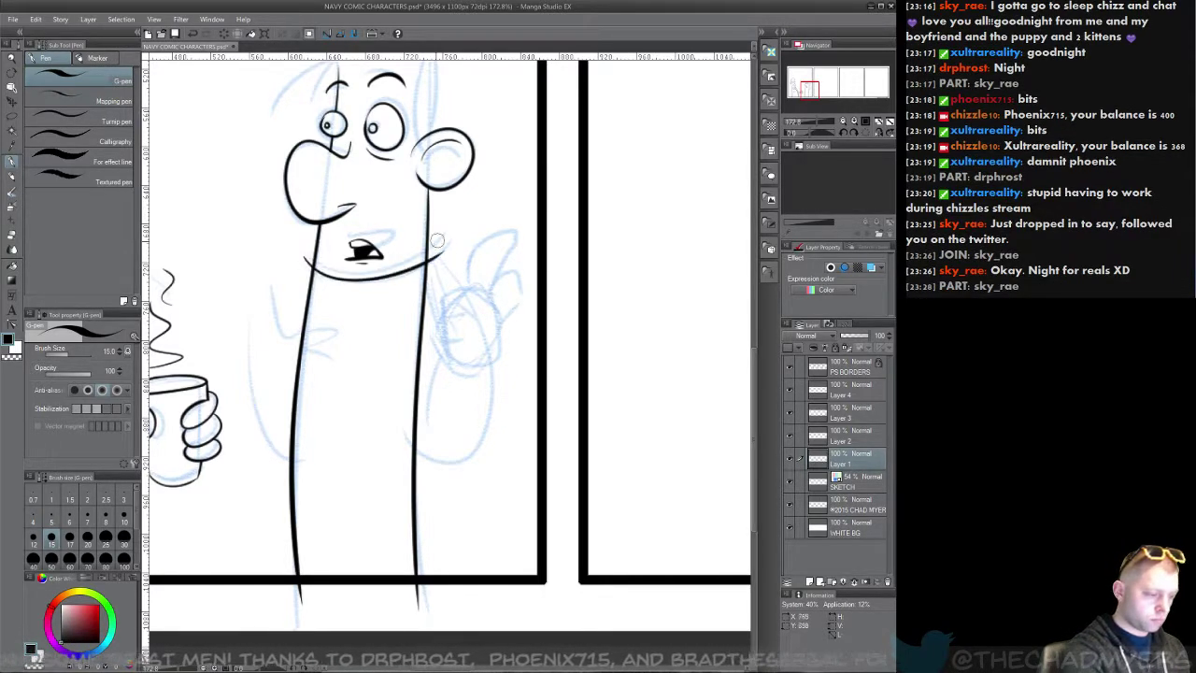
mouse_move(301, 273)
left_mouse_down()
mouse_move(325, 292)
mouse_move(438, 280)
mouse_move(435, 246)
mouse_move(427, 292)
left_mouse_up()
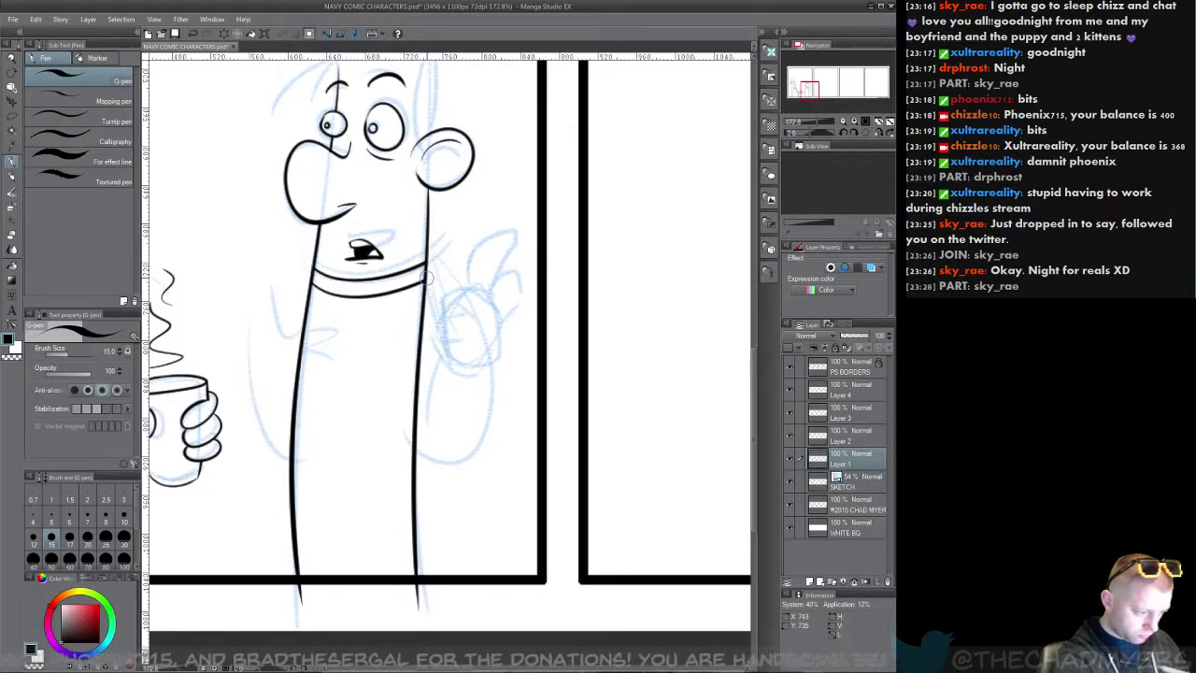
mouse_move(426, 277)
left_mouse_down()
mouse_move(446, 439)
mouse_move(429, 461)
left_mouse_up()
key("ctrl+z")
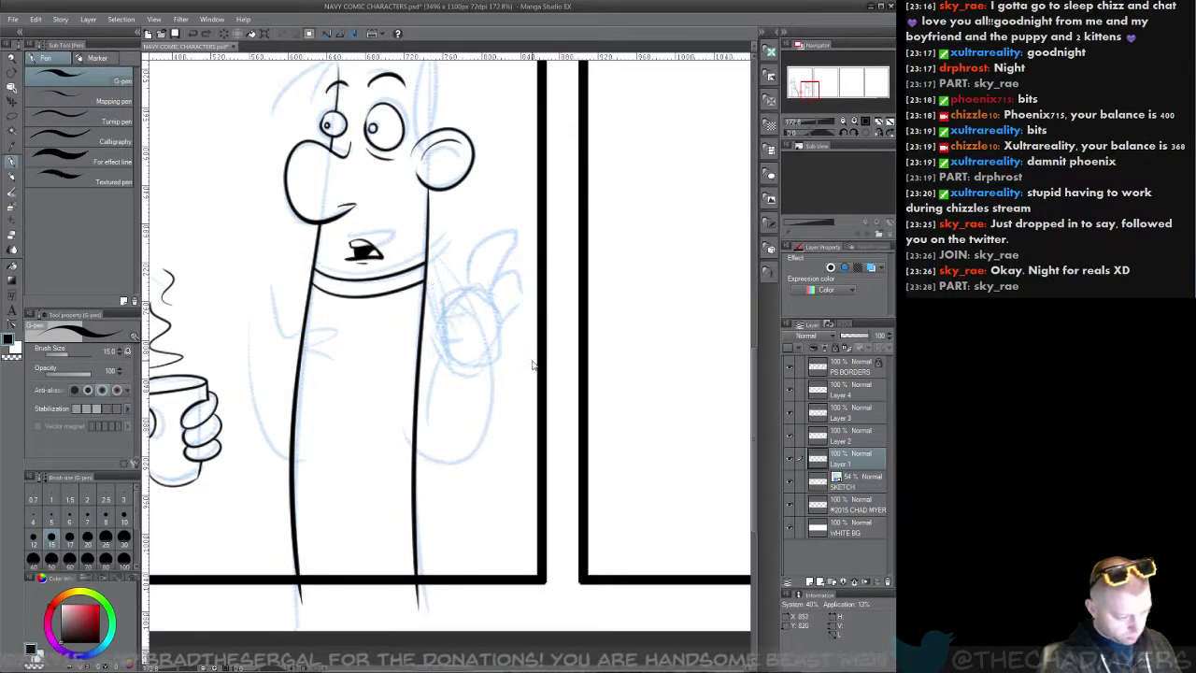
mouse_move(464, 291)
left_mouse_down()
mouse_move(526, 305)
mouse_move(472, 328)
mouse_move(451, 307)
mouse_move(476, 341)
mouse_move(446, 340)
mouse_move(450, 358)
mouse_move(504, 291)
mouse_move(532, 297)
left_mouse_up()
key("ctrl+z")
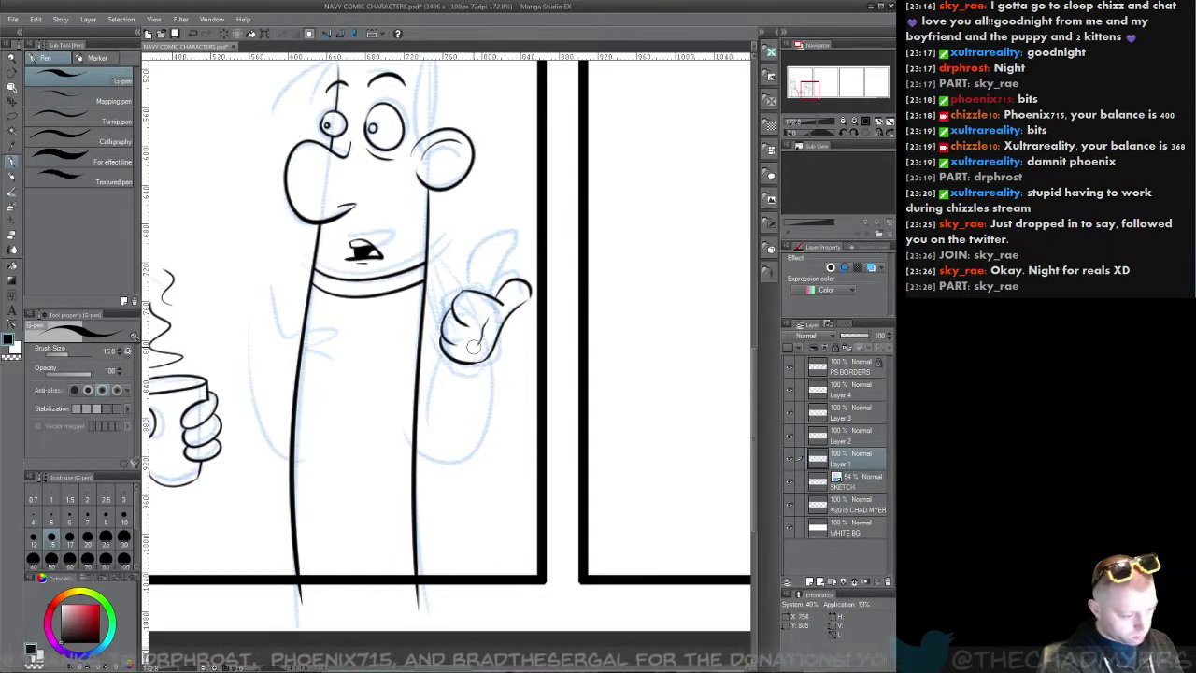
key("ctrl+z")
key("ctrl+z")
key("ctrl+z")
key("ctrl+z")
key("ctrl+z")
key("ctrl+z")
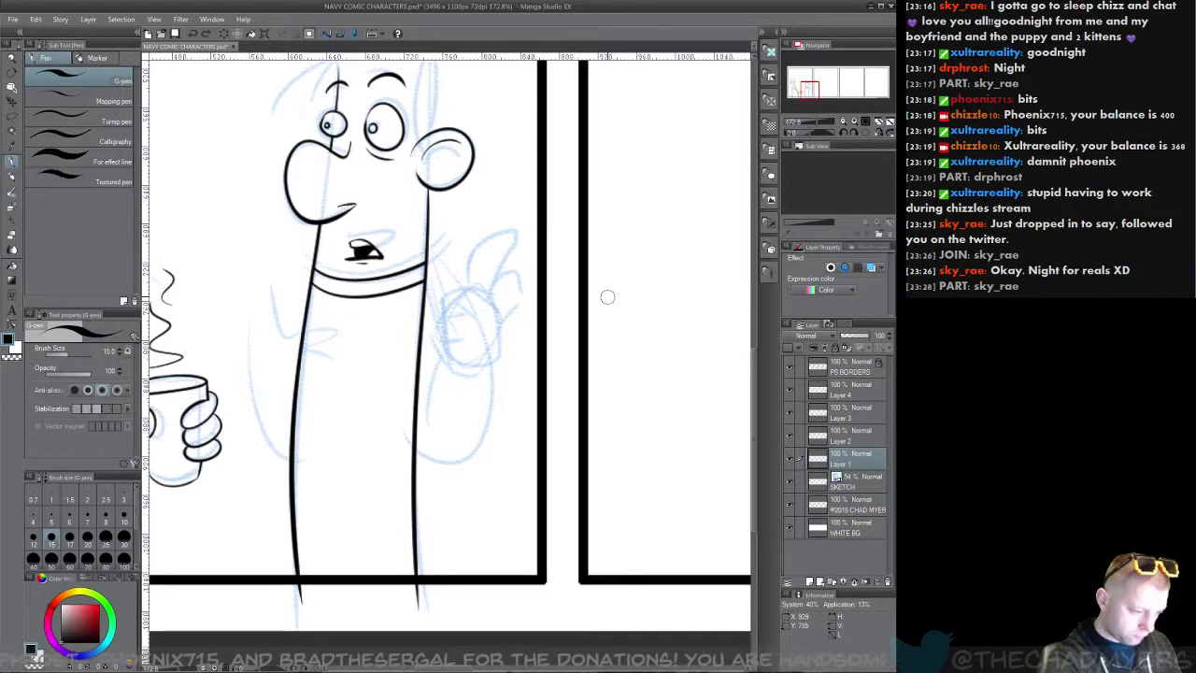
left_click_drag(438, 432, 341, 392)
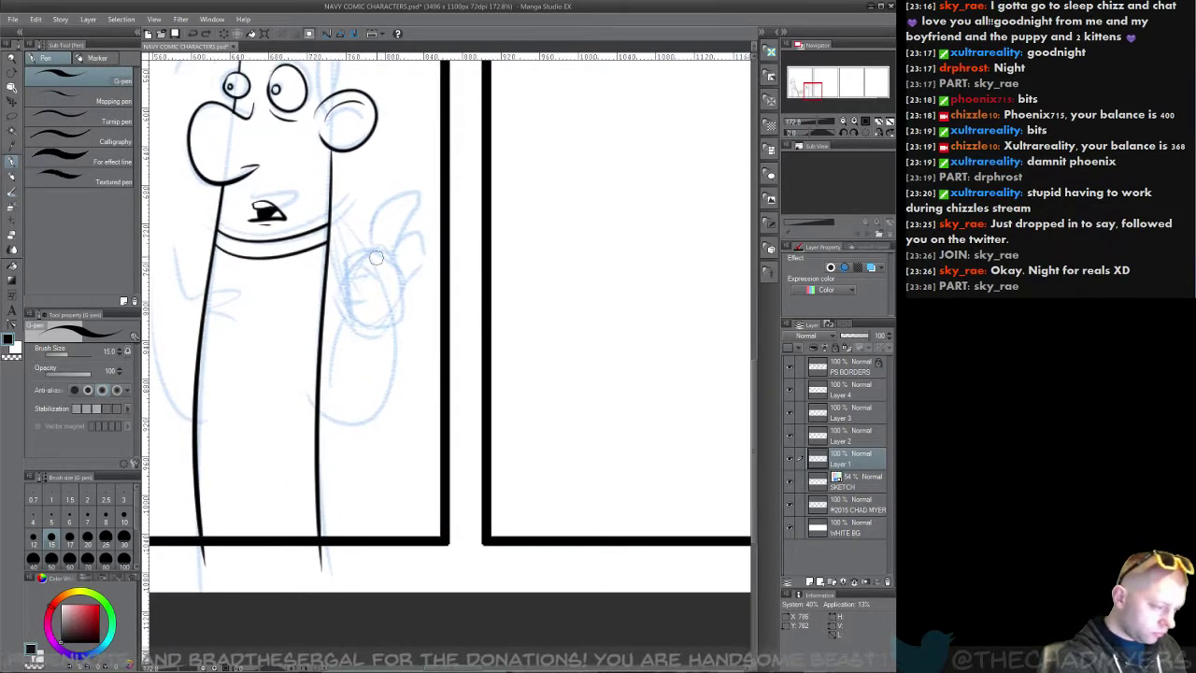
mouse_move(350, 304)
left_mouse_down()
mouse_move(394, 257)
mouse_move(404, 318)
mouse_move(385, 259)
mouse_move(398, 252)
mouse_move(378, 264)
mouse_move(398, 252)
left_mouse_up()
key("ctrl+z")
key("ctrl+z")
key("ctrl+z")
key("ctrl+z")
left_click_drag(343, 309, 388, 261)
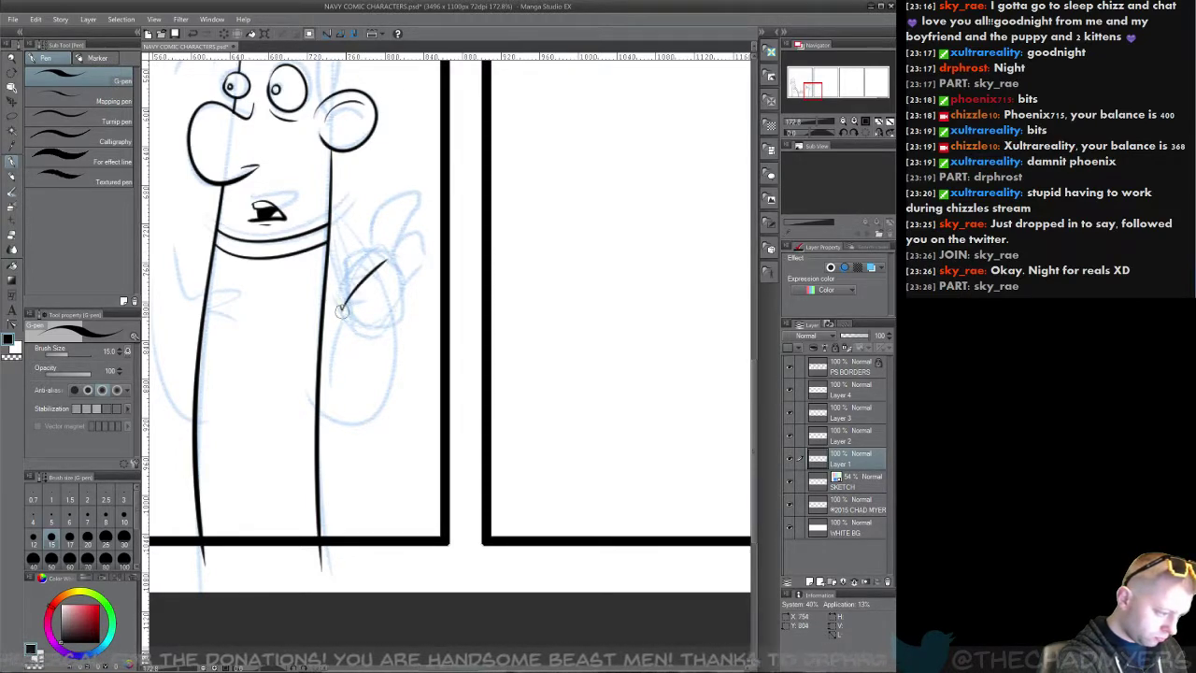
left_click_drag(342, 307, 404, 312)
mouse_move(390, 261)
left_mouse_down()
mouse_move(401, 310)
mouse_move(426, 294)
left_mouse_up()
mouse_move(408, 279)
left_mouse_down()
mouse_move(423, 271)
mouse_move(431, 289)
left_mouse_up()
mouse_move(358, 288)
left_mouse_down()
mouse_move(366, 307)
mouse_move(391, 289)
left_mouse_up()
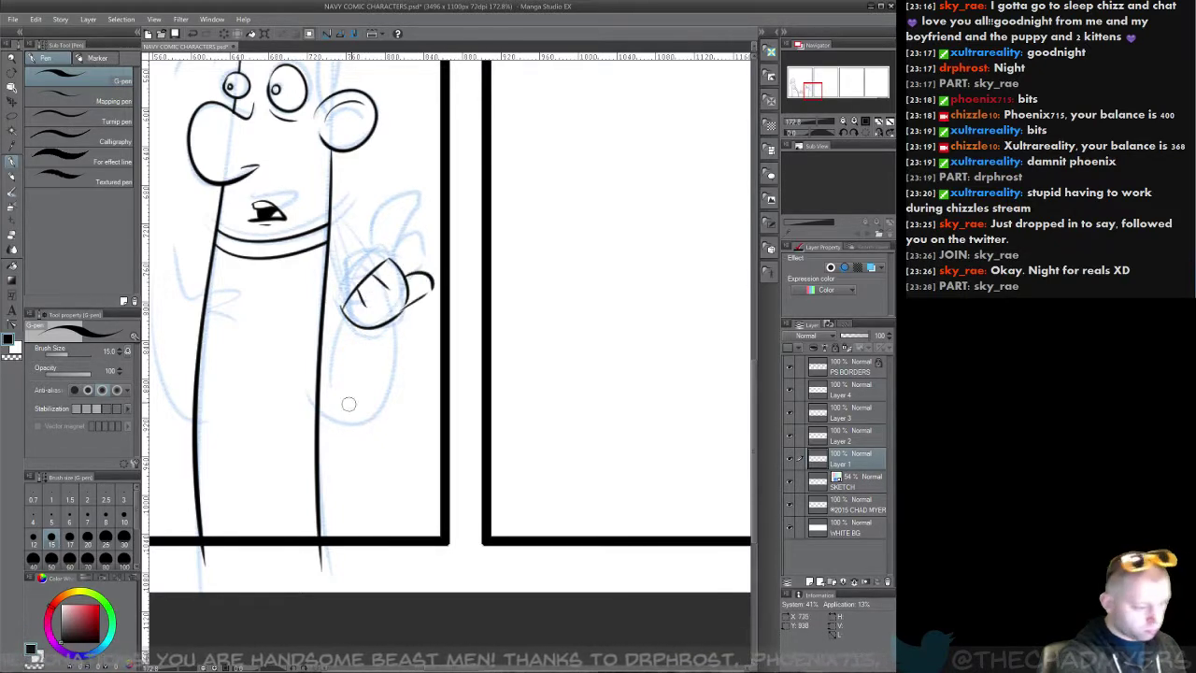
key("ctrl+z")
key("ctrl+z")
key("ctrl+z")
key("ctrl+z")
key("ctrl+z")
key("ctrl+z")
key("ctrl+z")
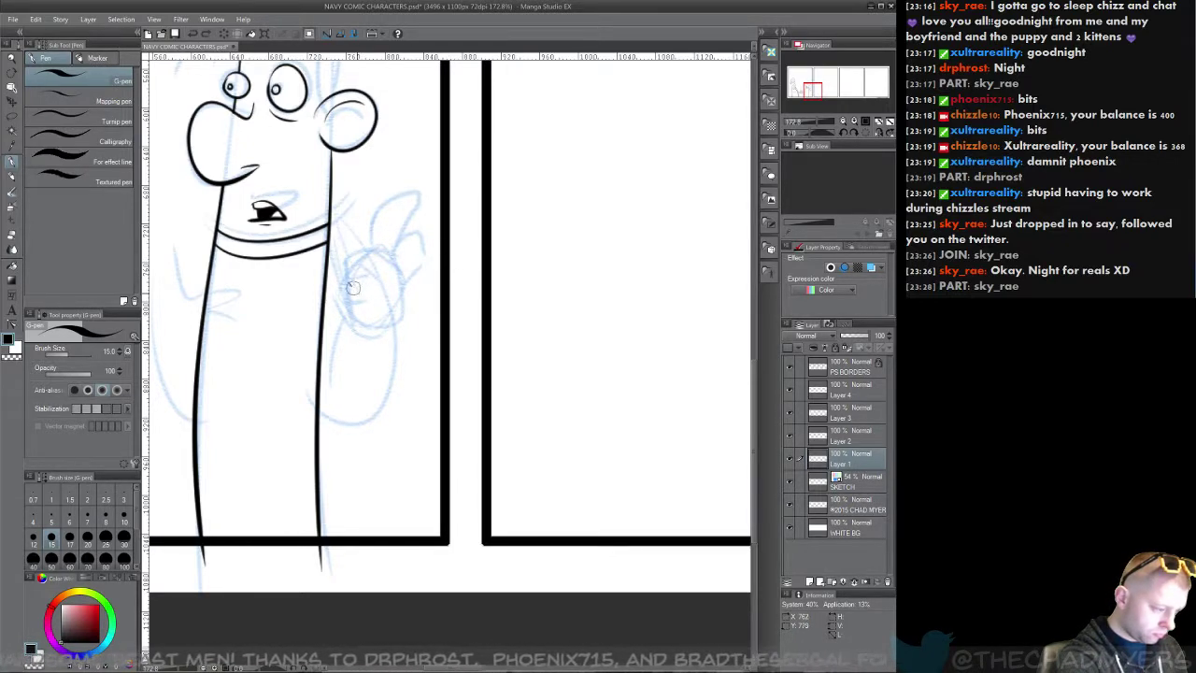
Step: Ink the second character's raised hand with a rounded palm, two short finger creases and a thumb pointing toward the panel's edge
left_click_drag(350, 283, 367, 304)
mouse_move(350, 282)
left_mouse_down()
mouse_move(362, 267)
mouse_move(384, 276)
mouse_move(362, 263)
mouse_move(384, 275)
mouse_move(380, 249)
mouse_move(400, 264)
mouse_move(368, 327)
mouse_move(422, 284)
left_mouse_up()
key("ctrl+z")
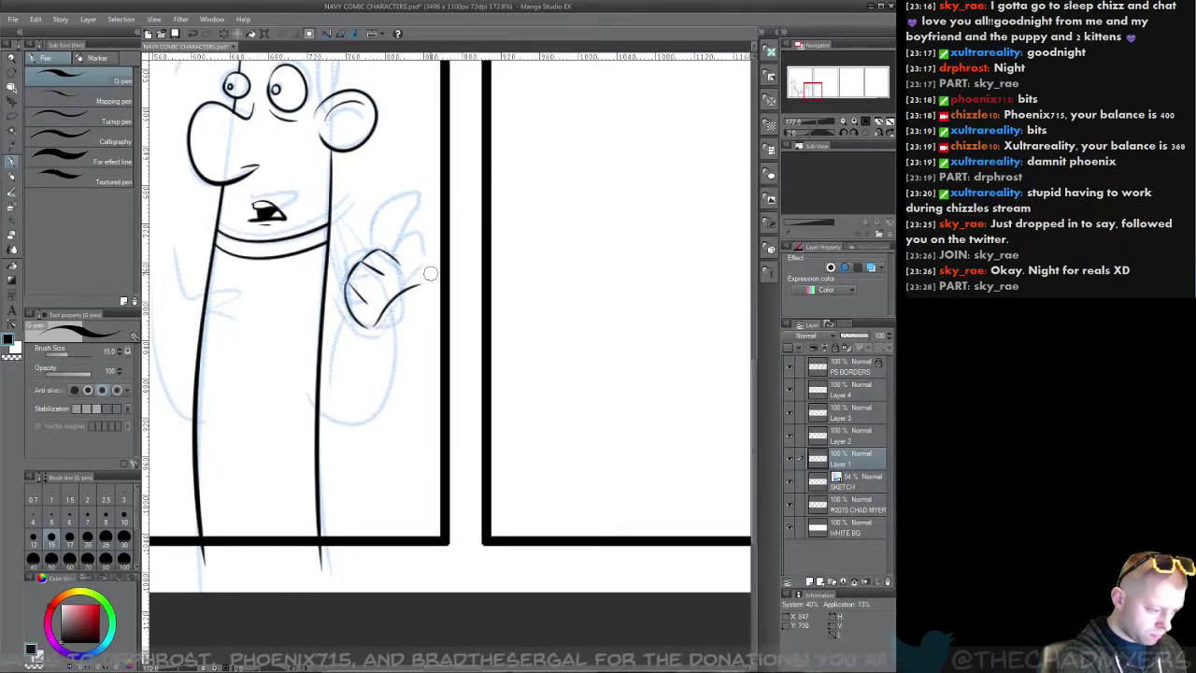
key("ctrl+z")
mouse_move(366, 325)
left_mouse_down()
mouse_move(404, 311)
mouse_move(436, 245)
mouse_move(435, 266)
left_mouse_up()
key("ctrl+z")
key("ctrl+z")
key("ctrl+z")
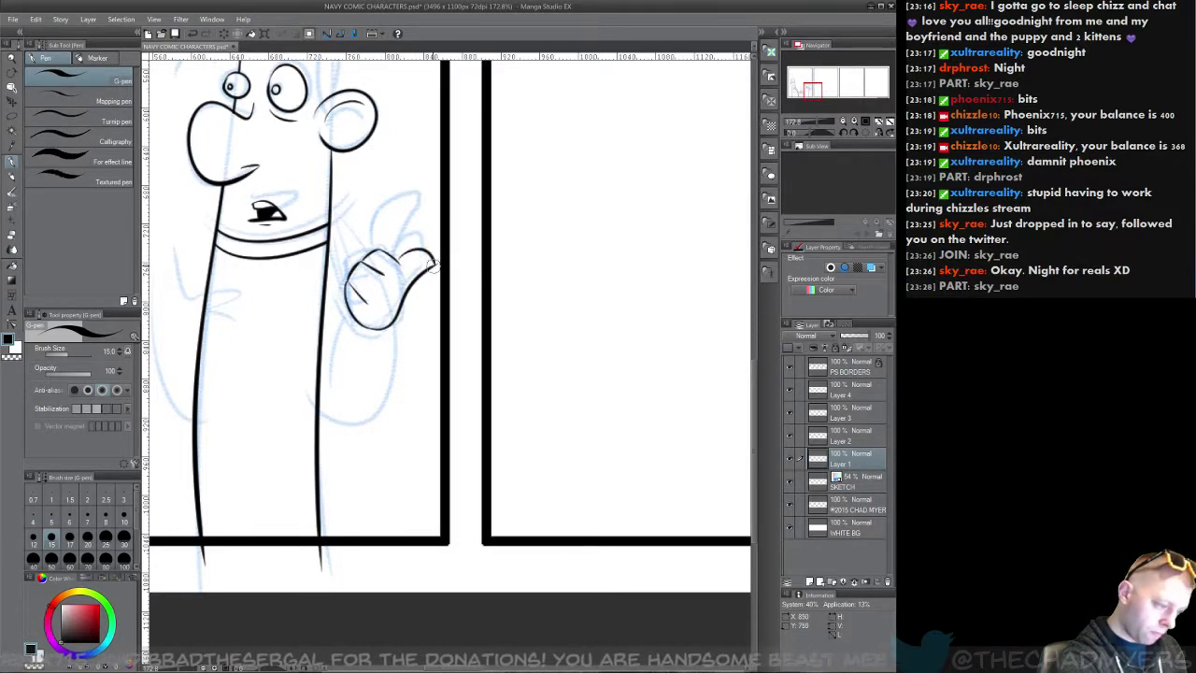
mouse_move(393, 341)
left_mouse_down()
mouse_move(432, 333)
mouse_move(433, 277)
left_mouse_up()
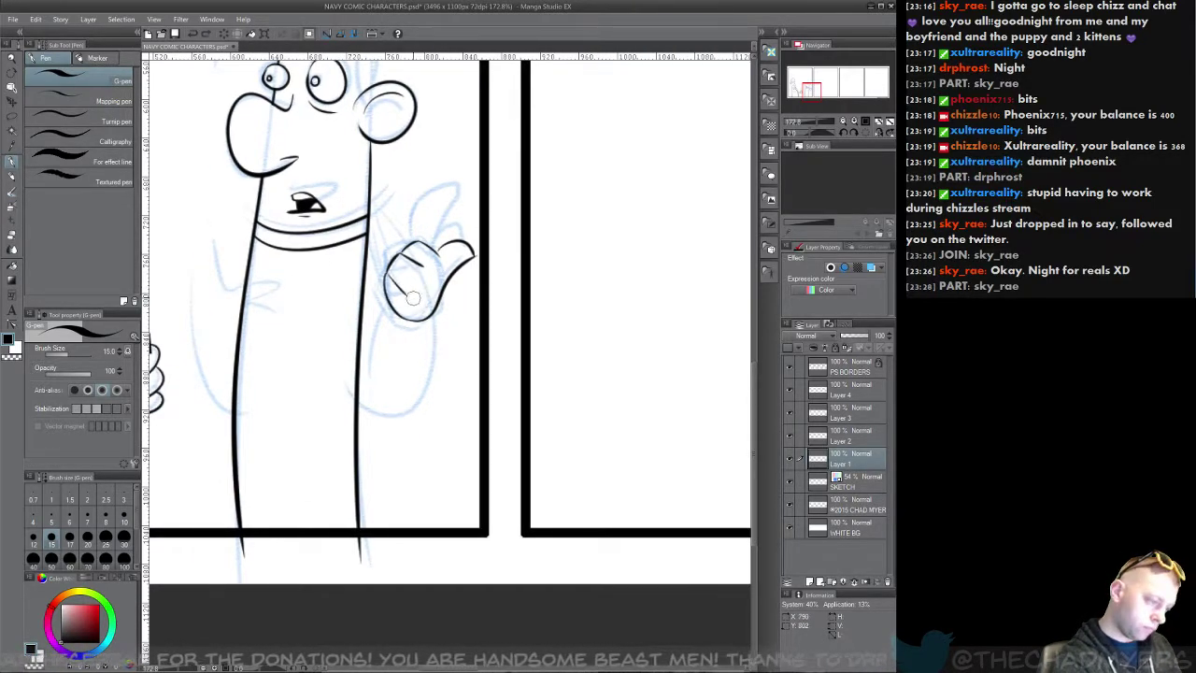
key("ctrl+z")
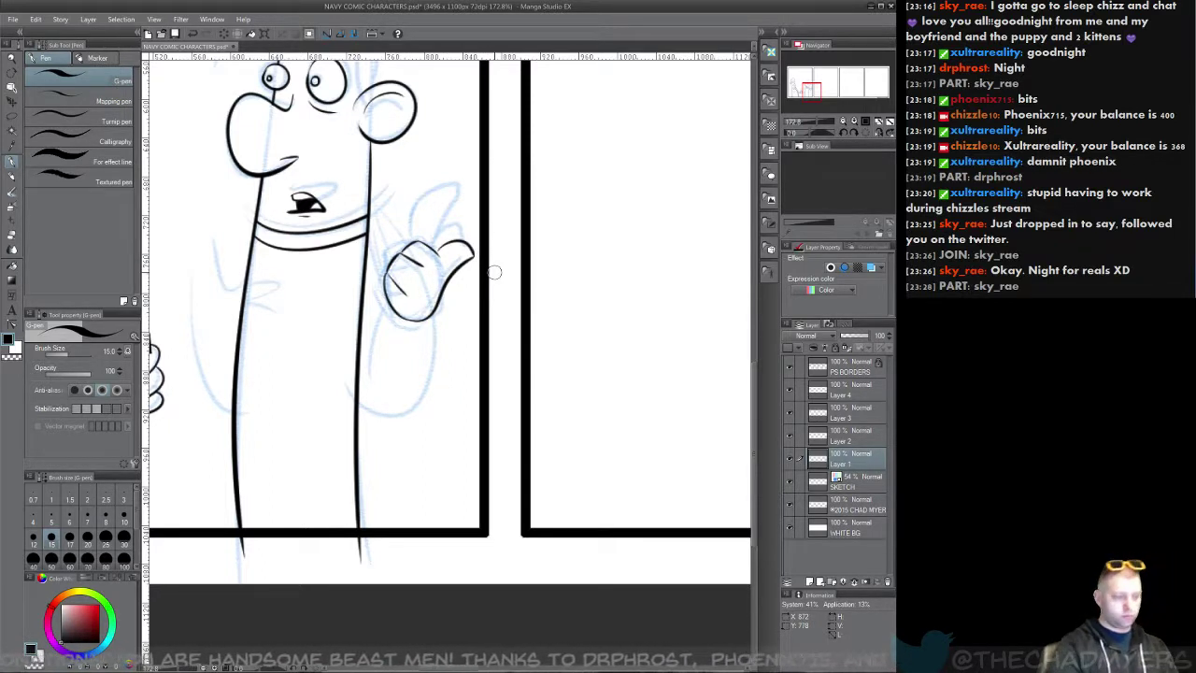
Step: Make Layer 3 active and ink the raised arm's inner forearm line and the shoulder line running down from the collar
left_click(790, 436)
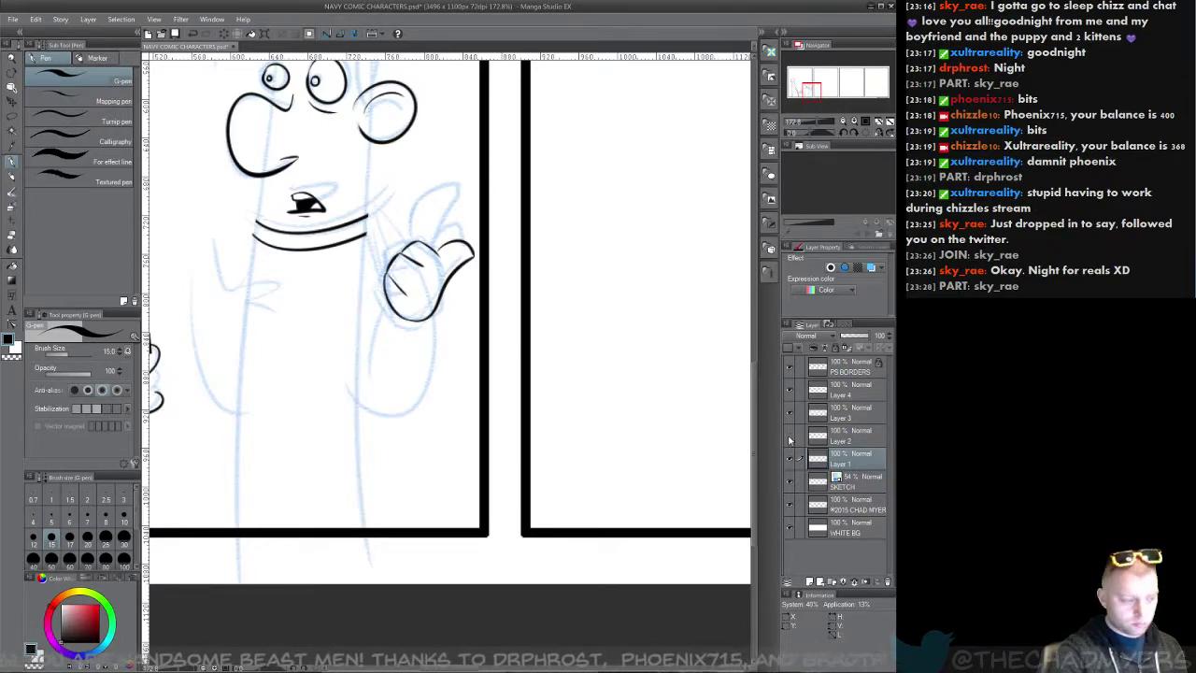
left_click(789, 434)
left_click(852, 411)
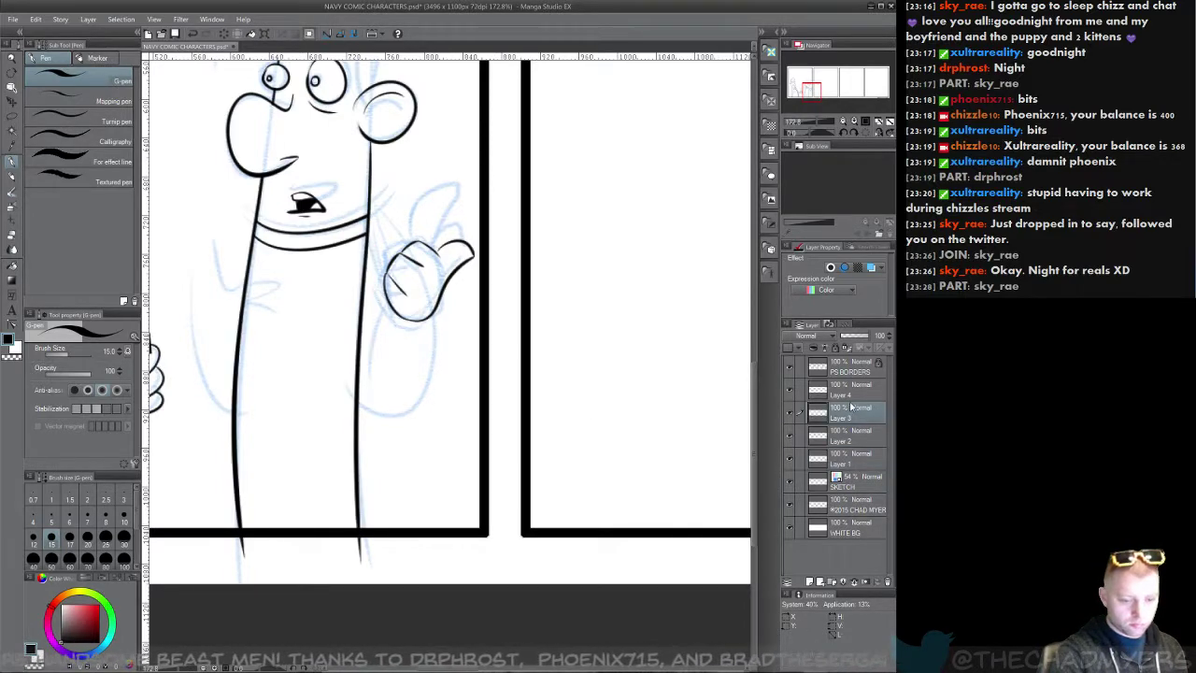
left_click_drag(321, 355, 362, 342)
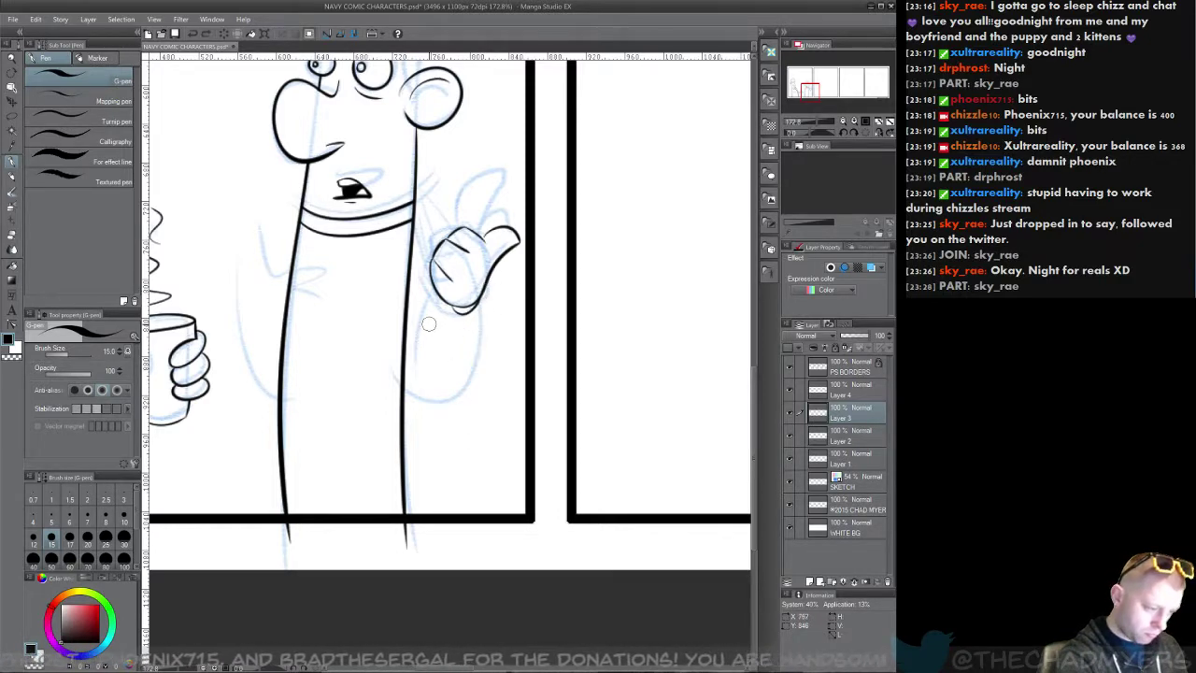
mouse_move(434, 299)
left_mouse_down()
mouse_move(424, 367)
mouse_move(425, 366)
left_mouse_up()
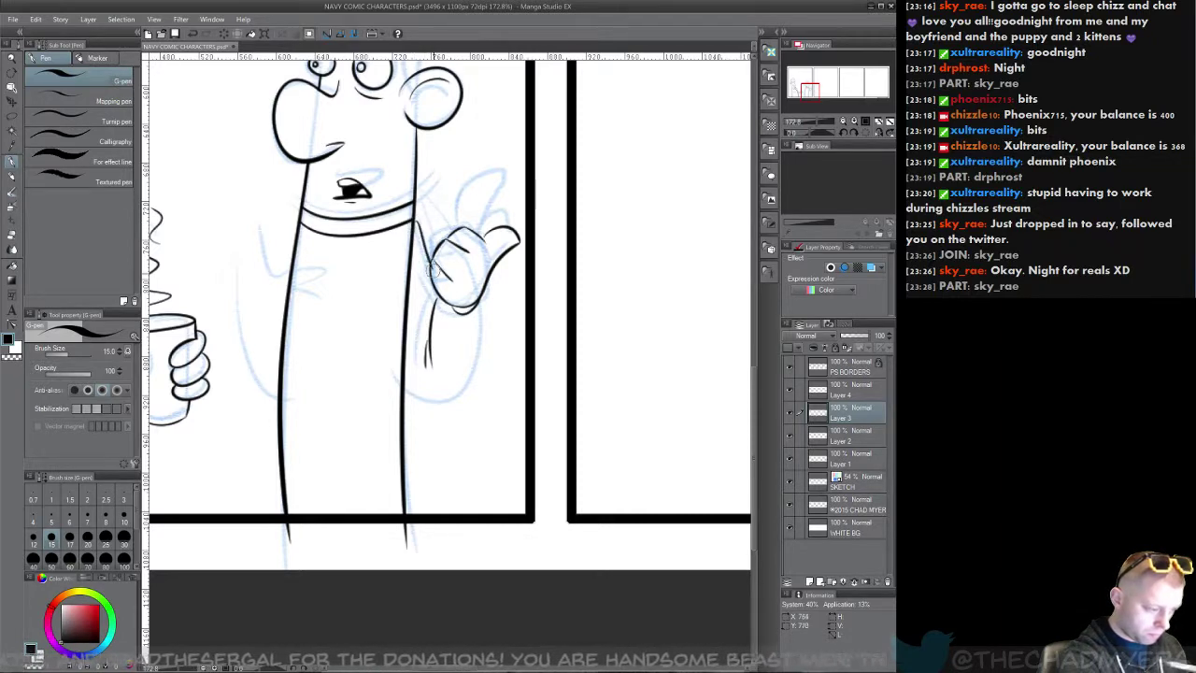
left_click_drag(411, 221, 432, 314)
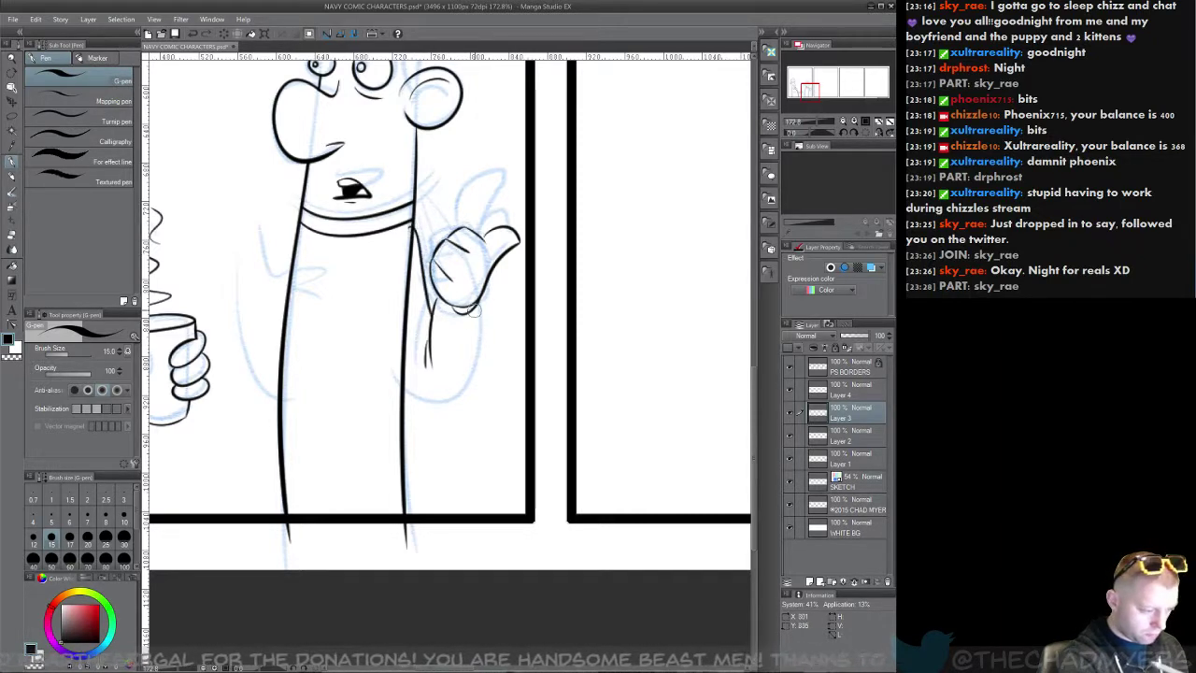
Step: Ink the raised arm's outer contour on Layer 3, curving from the body around the elbow up to the wrist
left_click_drag(393, 370, 487, 312)
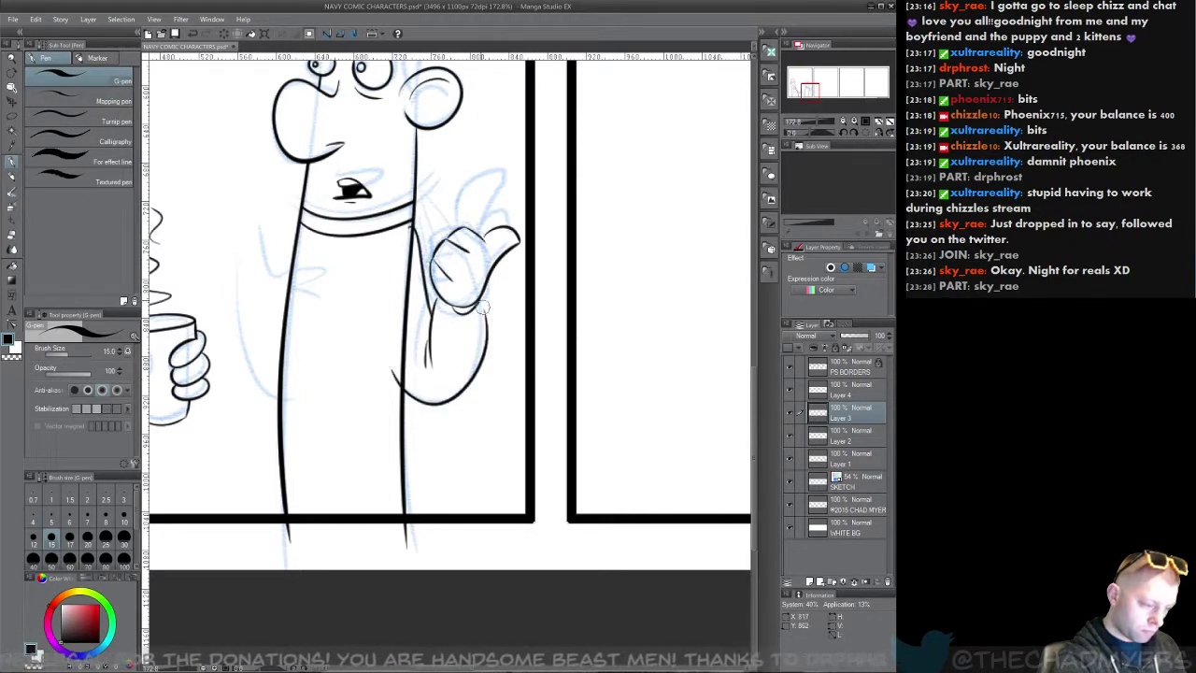
key("ctrl+z")
mouse_move(392, 375)
left_mouse_down()
mouse_move(425, 400)
mouse_move(514, 296)
left_mouse_up()
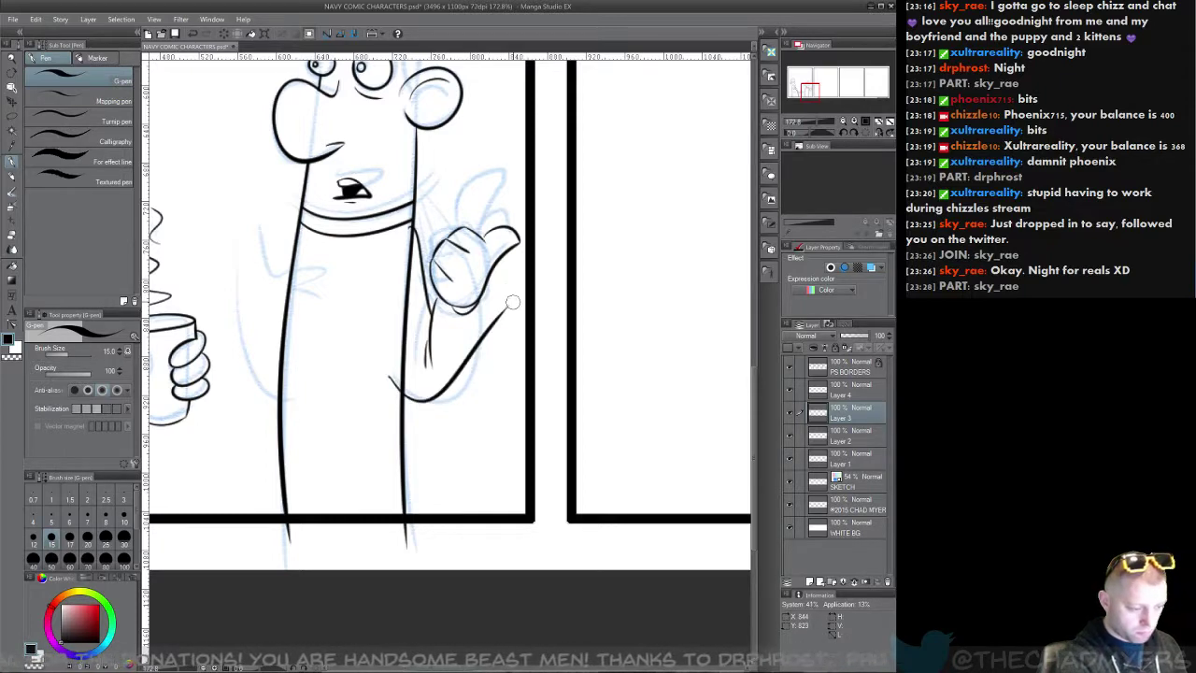
key("ctrl+z")
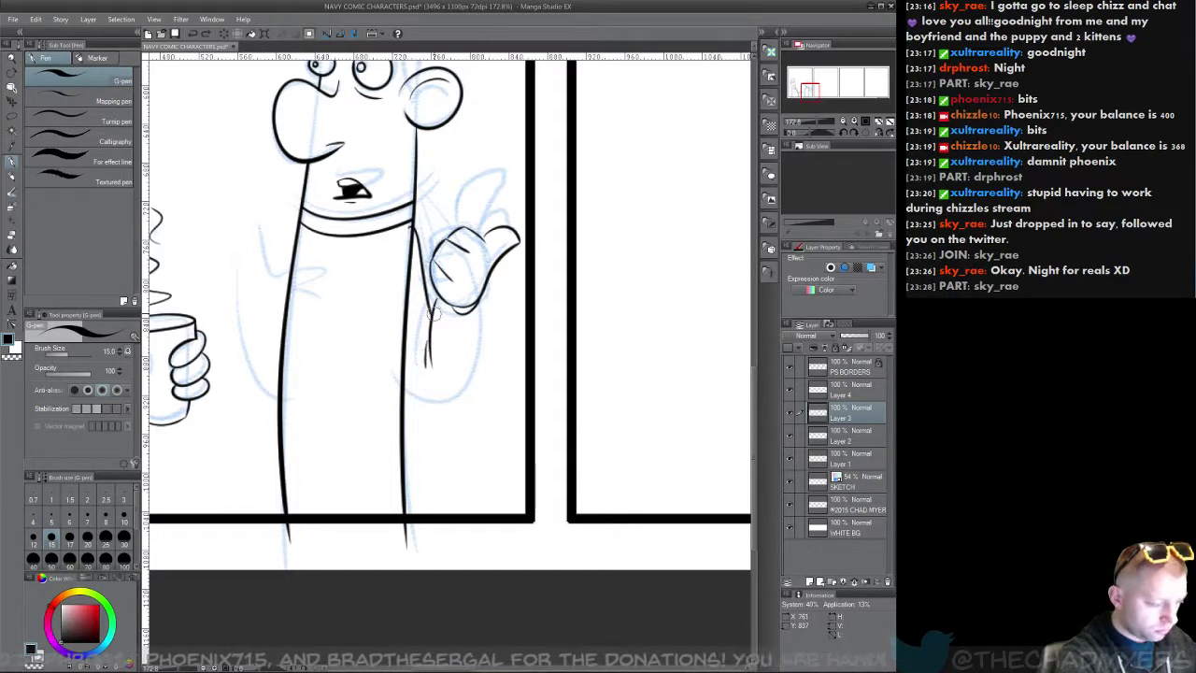
mouse_move(392, 376)
left_mouse_down()
mouse_move(437, 402)
mouse_move(484, 311)
left_mouse_up()
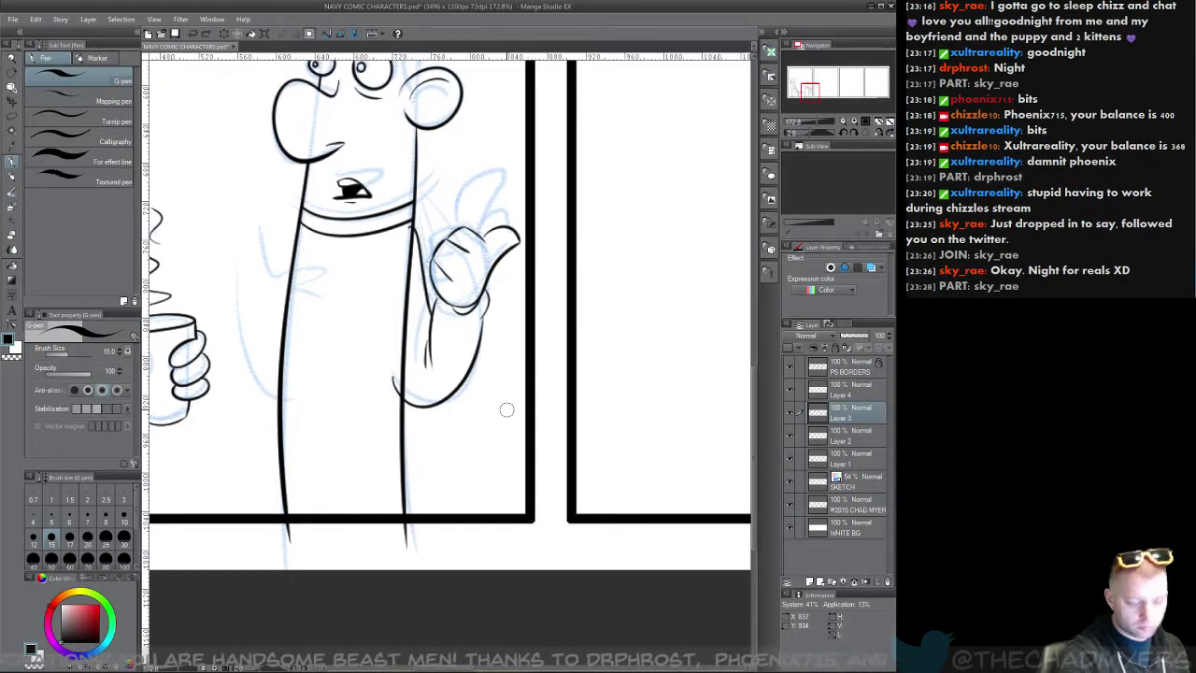
Step: Check which line work sits on Layer 3 by hiding and showing it, keeping Layer 3 active
left_click(799, 435)
left_click(792, 417)
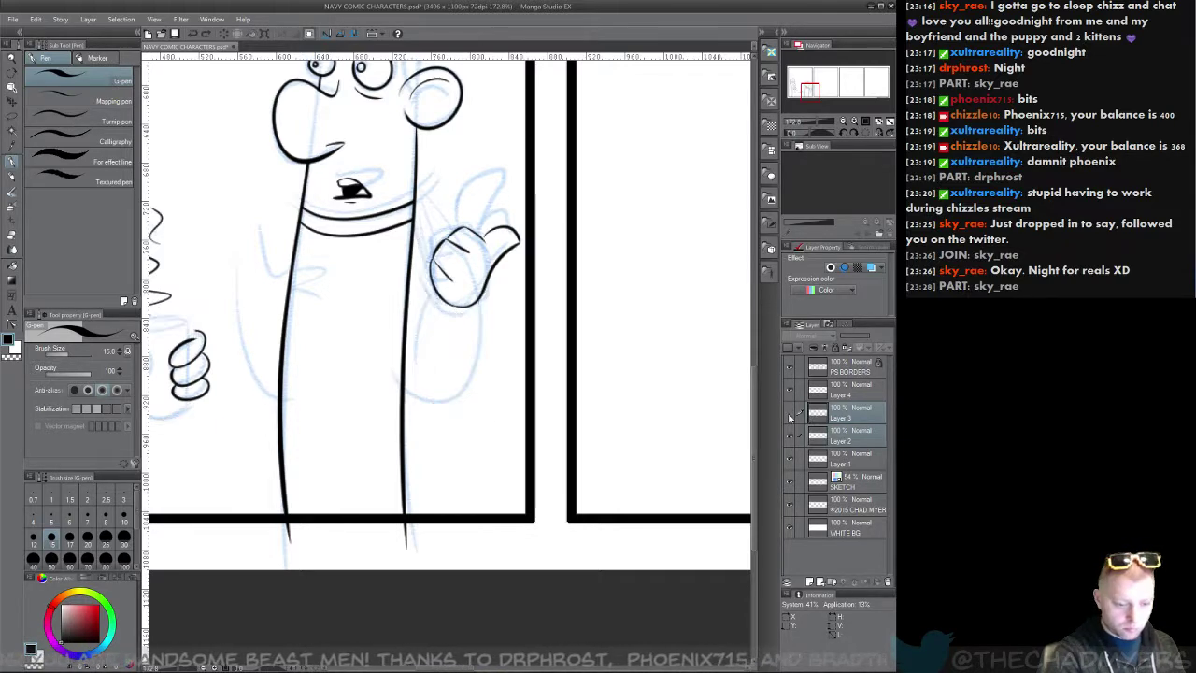
left_click(791, 416)
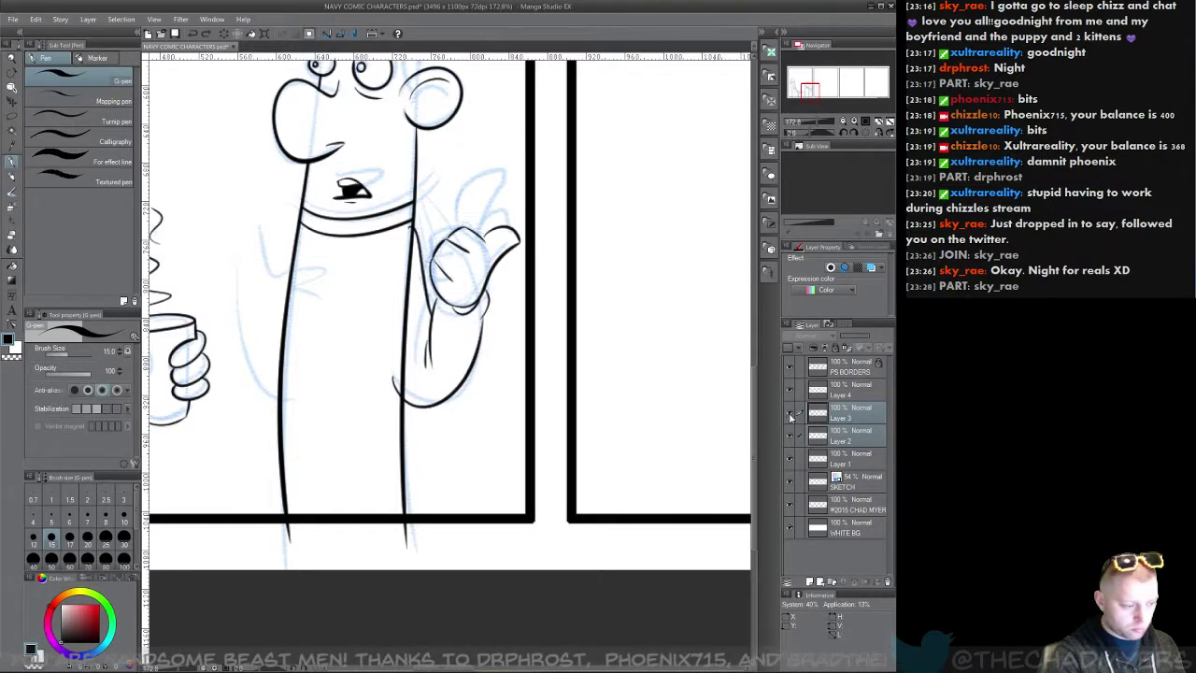
left_click(859, 436)
left_click(859, 417)
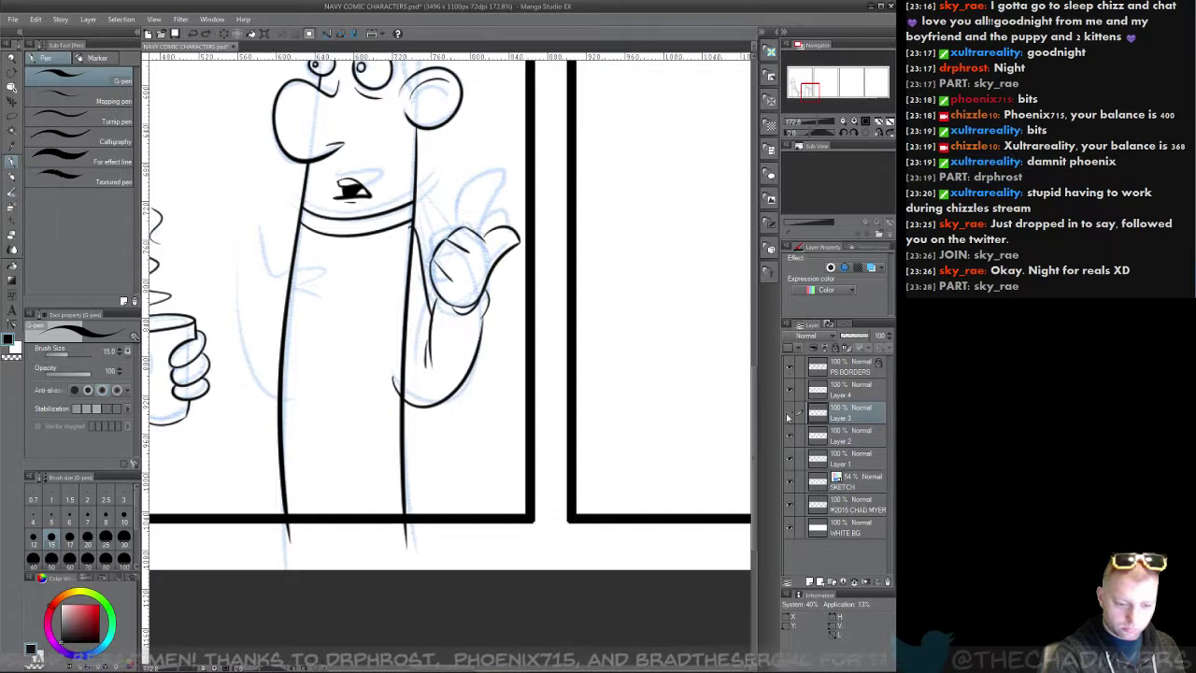
left_click(789, 413)
left_click(789, 413)
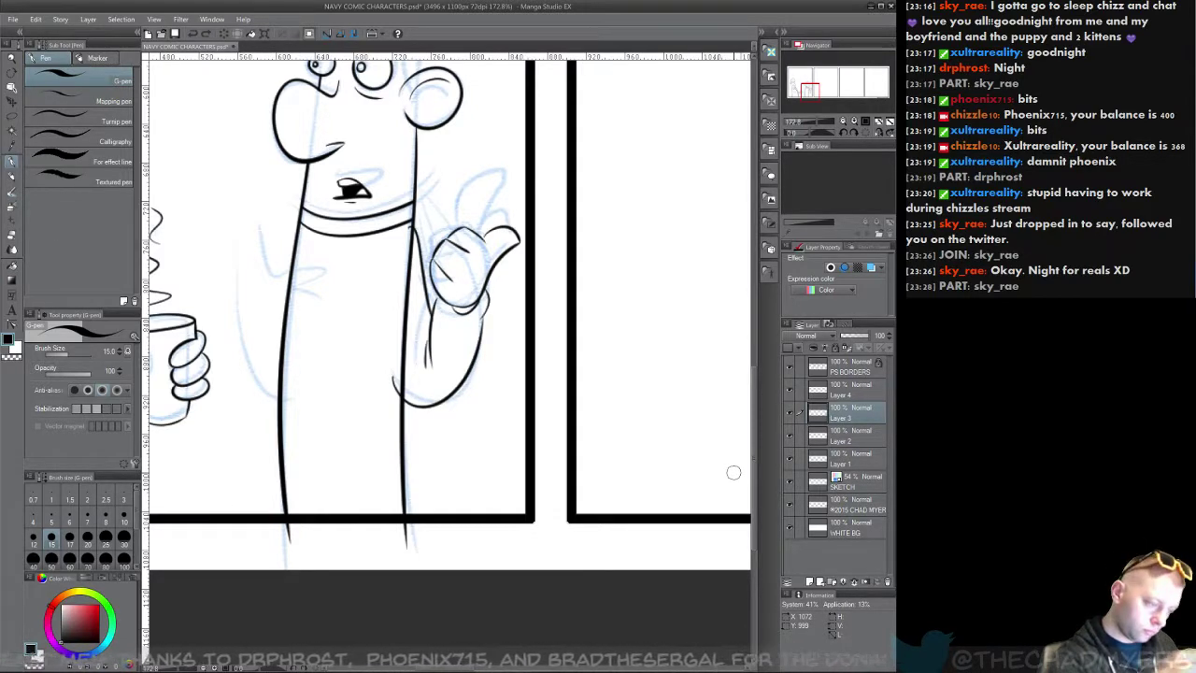
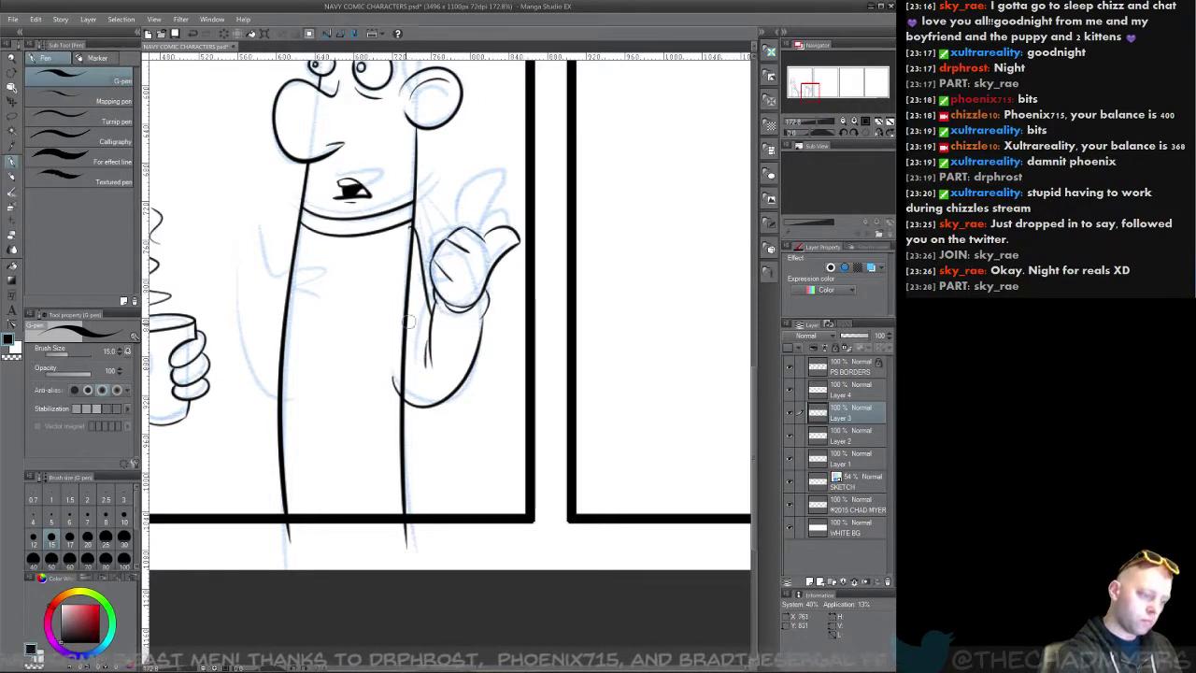
left_click(790, 414)
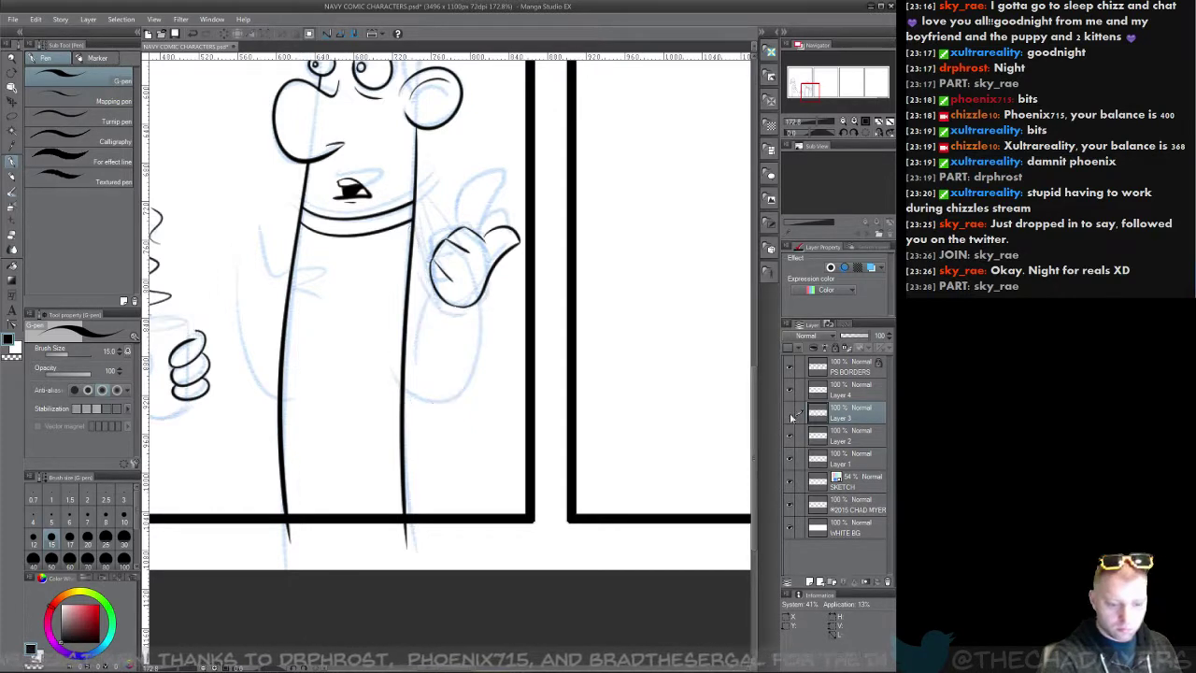
left_click(789, 414)
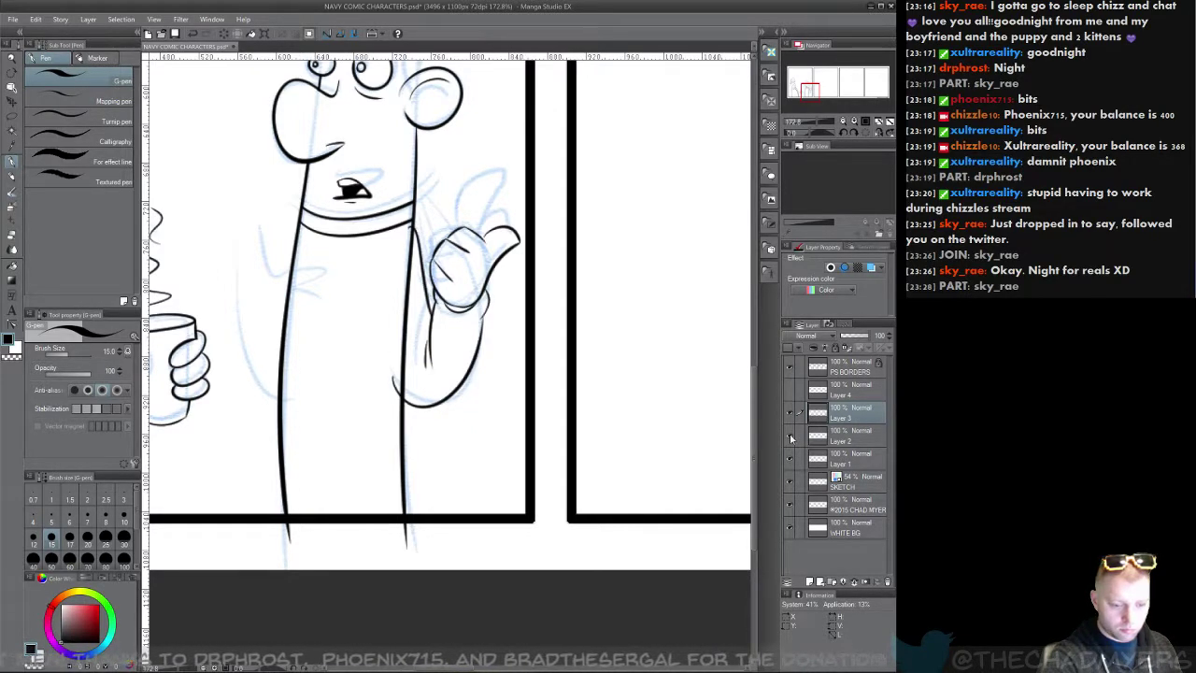
Step: On Layer 2, erase the back line of the body between the collar and the elbow of the raised arm
left_click(789, 436)
left_click(789, 436)
left_click(839, 433)
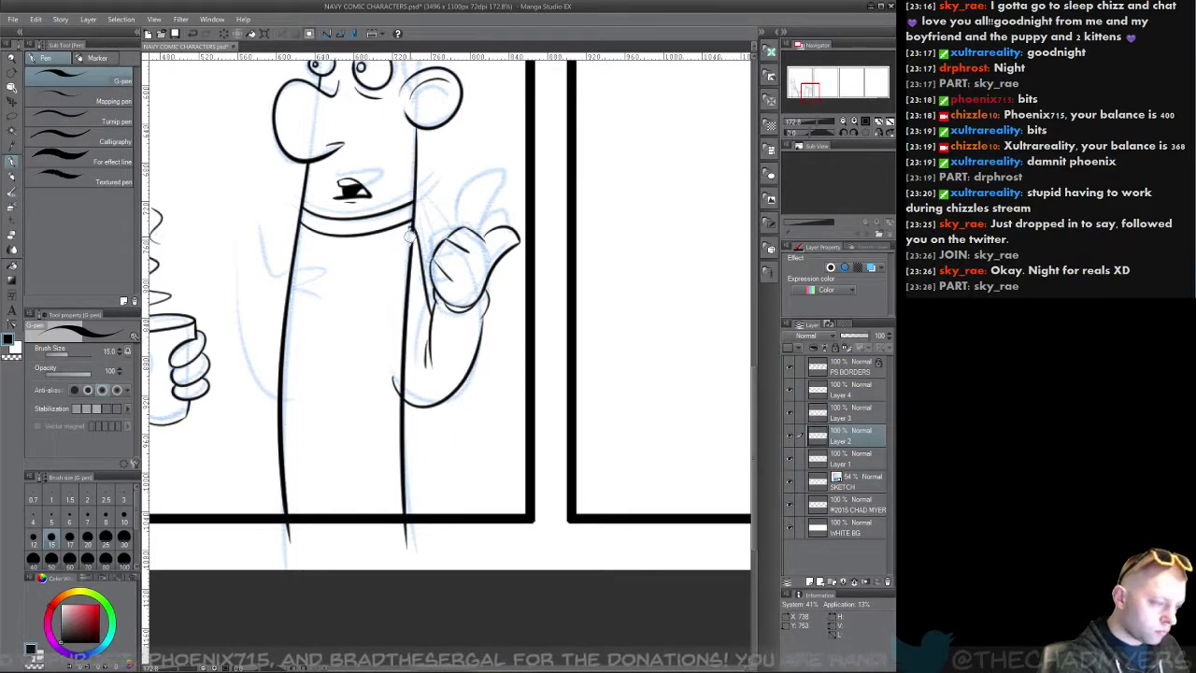
left_click_drag(408, 230, 403, 390)
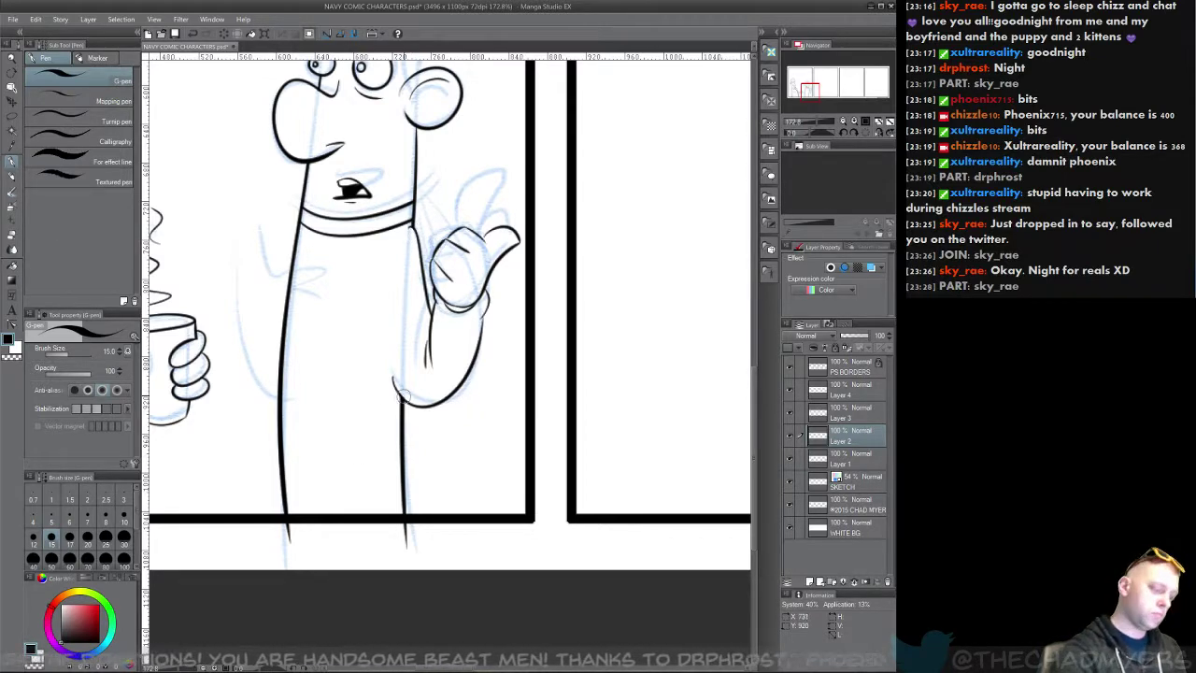
left_click_drag(387, 414, 488, 410)
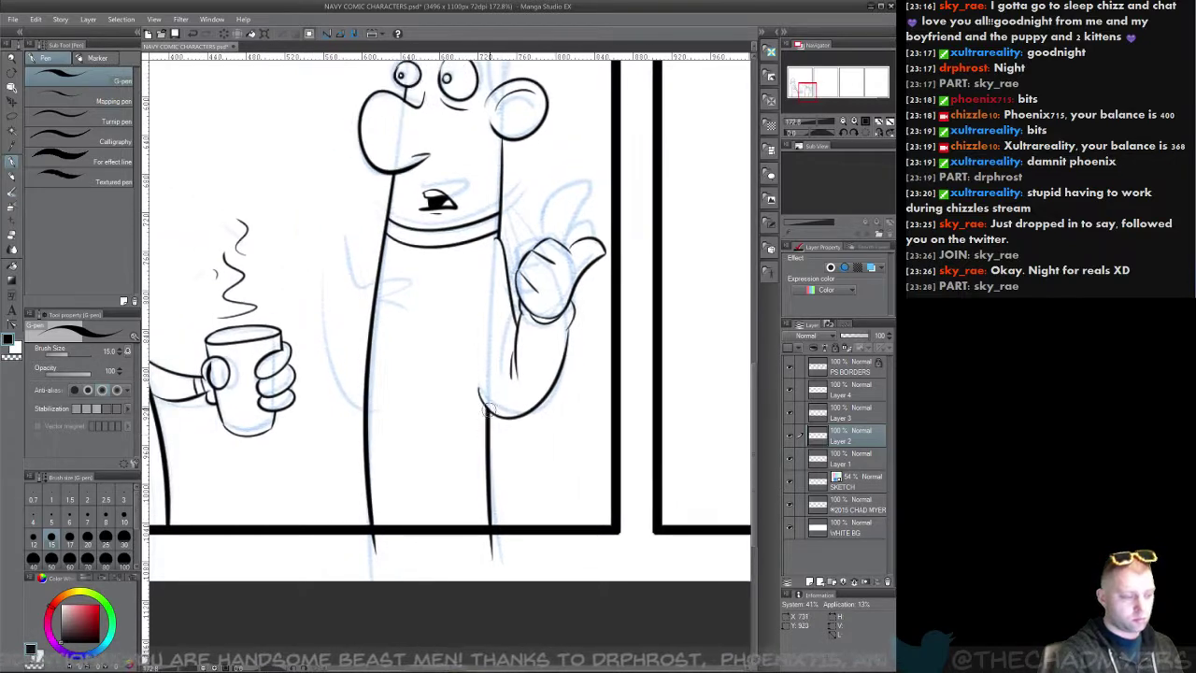
left_click_drag(414, 426, 312, 495)
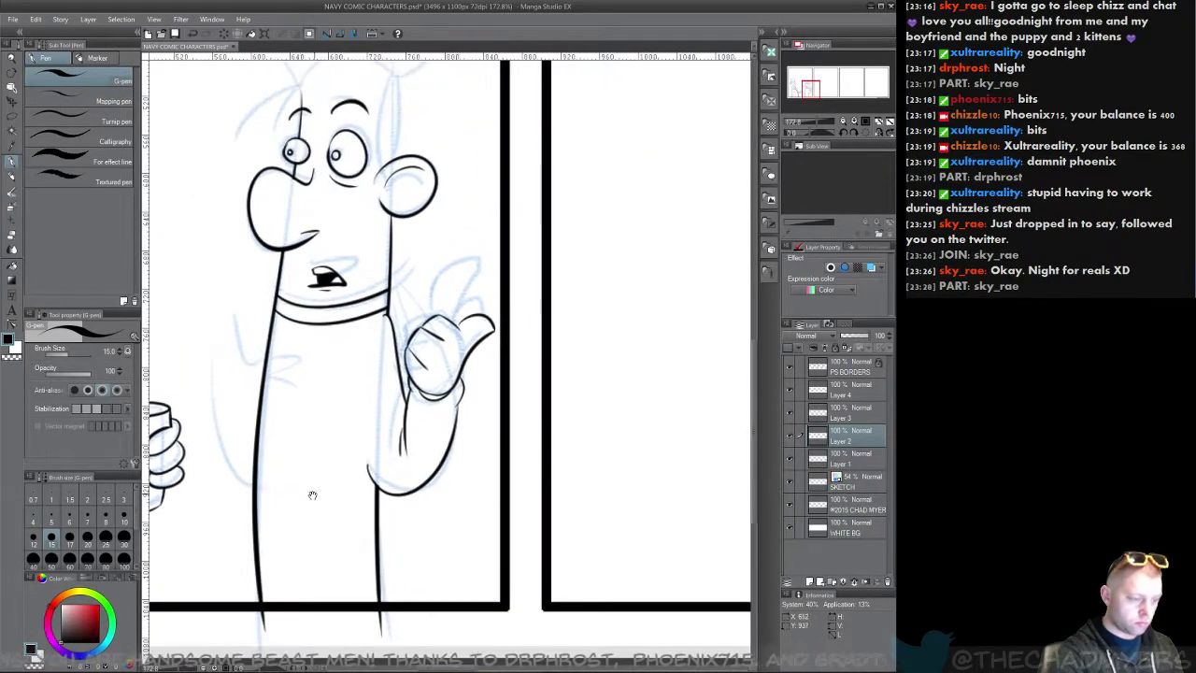
Step: On Layer 3, ink the neckerchief's knot and its two pointed tails hanging below the collar, with a fold line
left_click(789, 437)
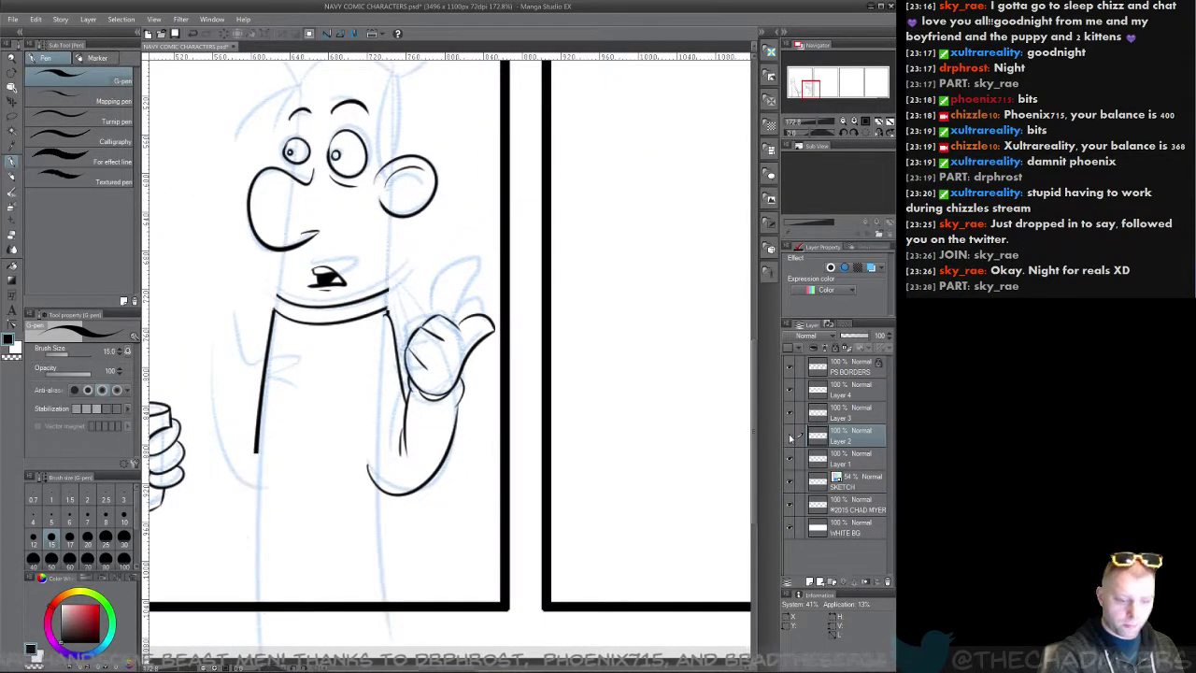
left_click(789, 437)
left_click(789, 415)
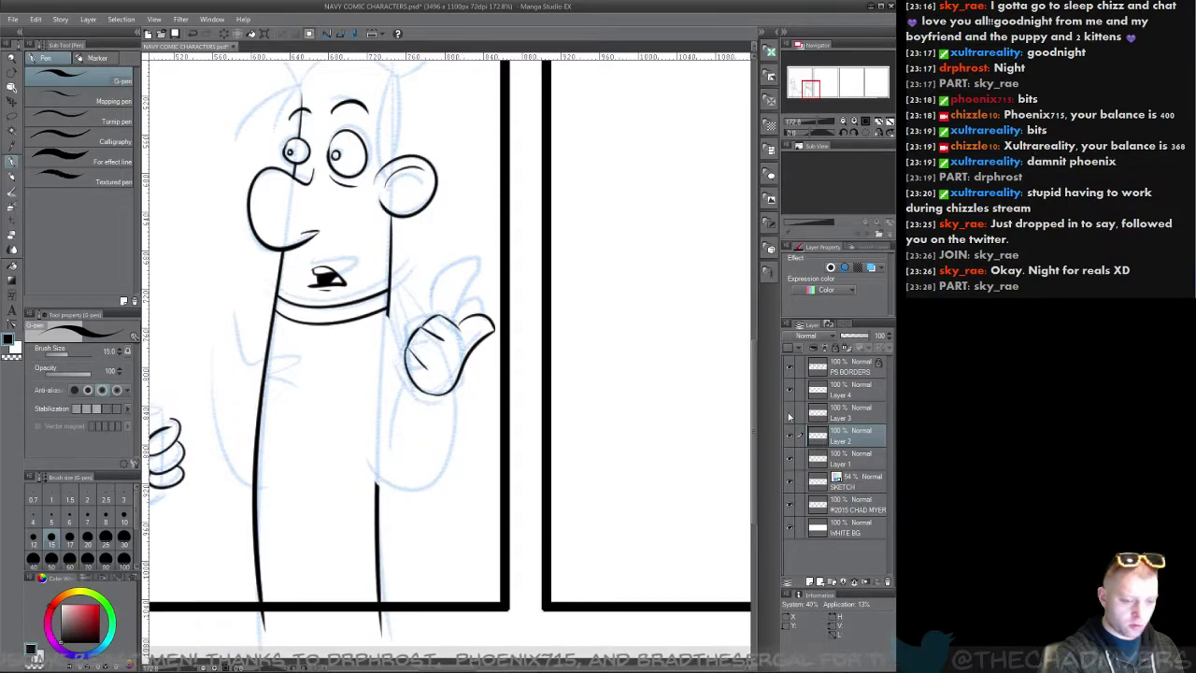
left_click(790, 417)
left_click(840, 412)
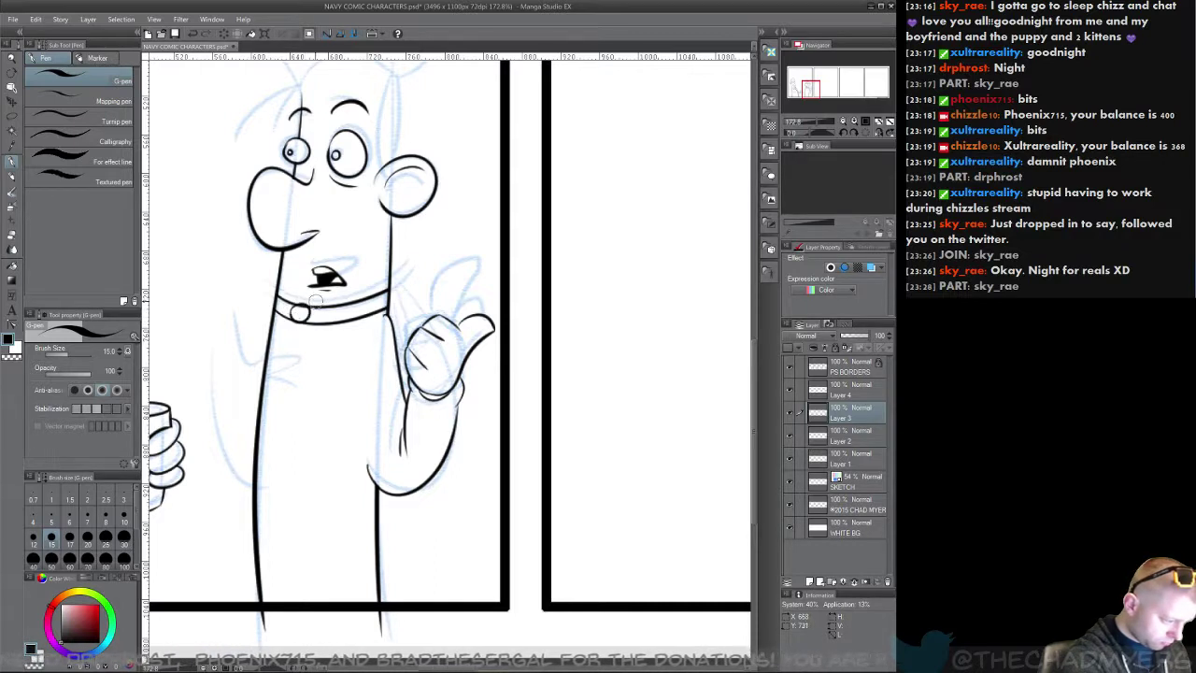
left_click_drag(326, 329, 311, 395)
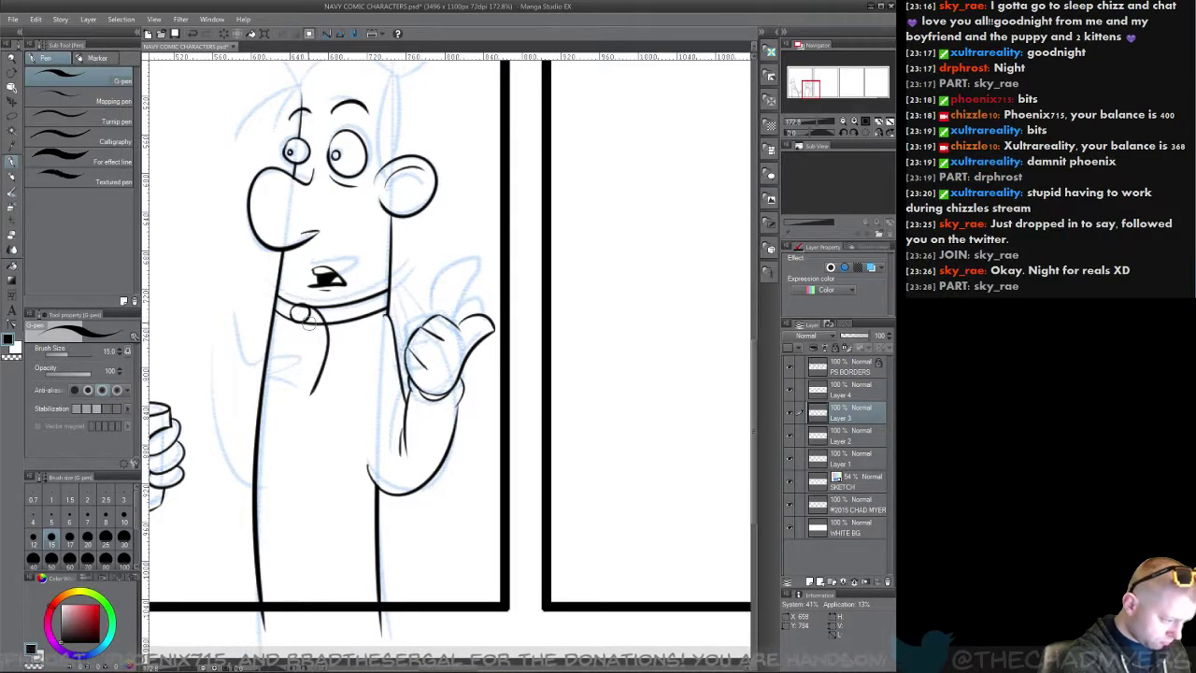
left_click_drag(297, 332, 311, 394)
key("ctrl+z")
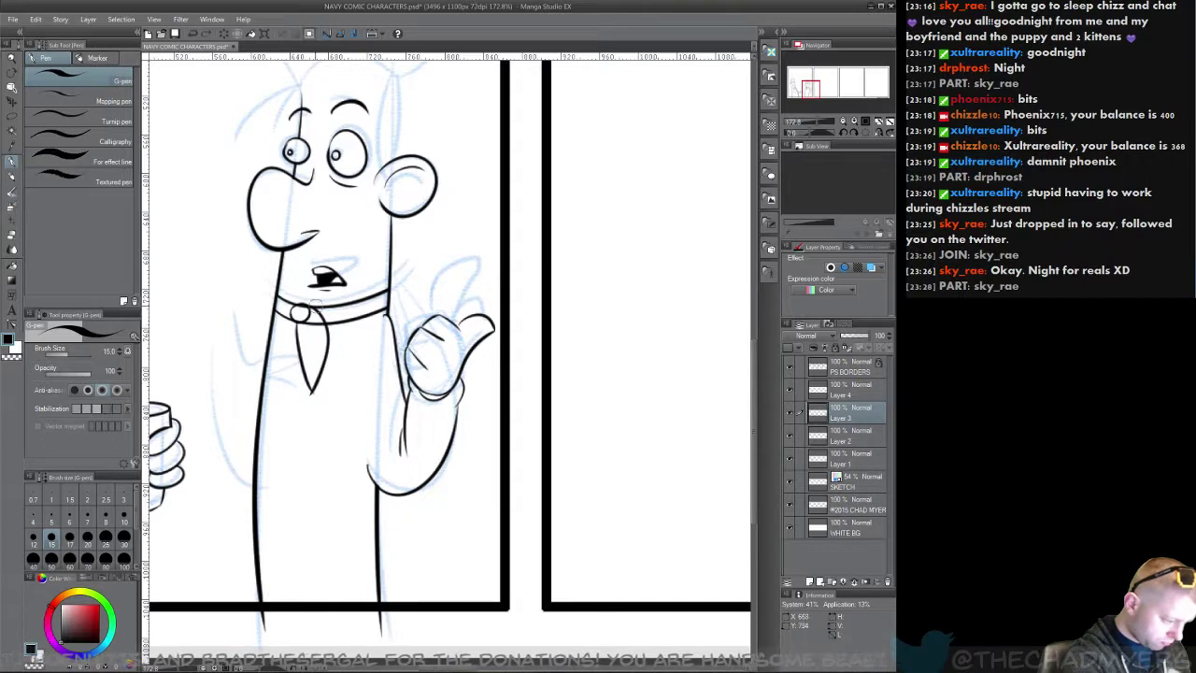
key("ctrl+z")
left_click_drag(299, 335, 311, 392)
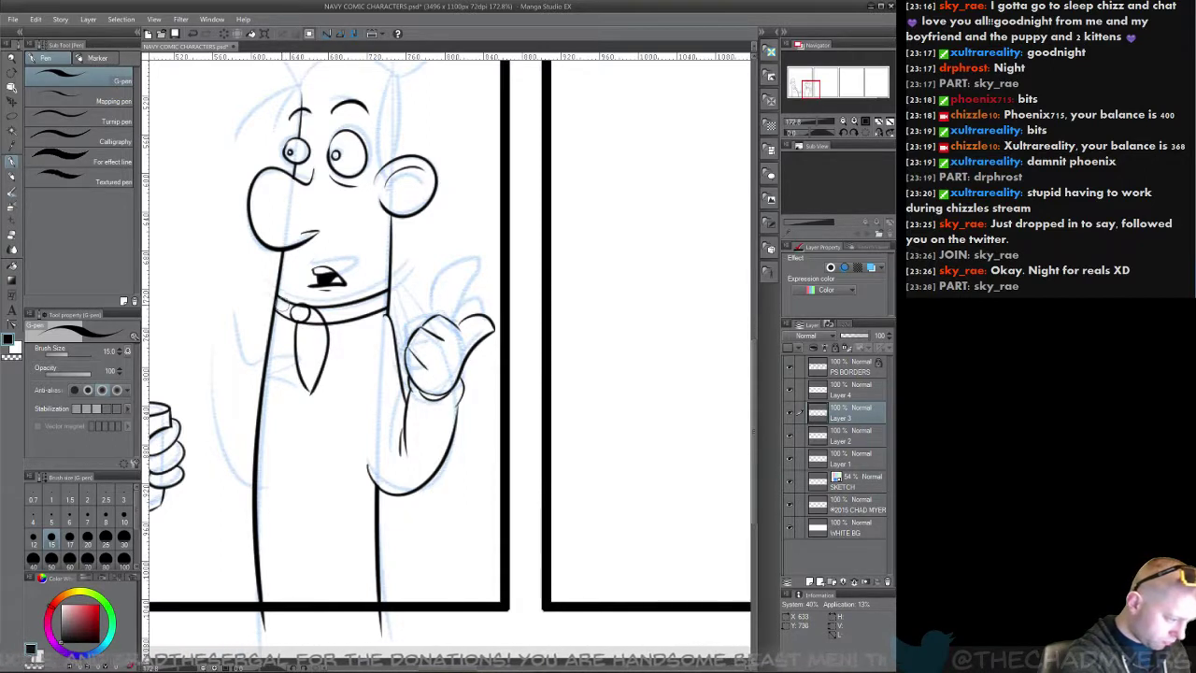
left_click_drag(281, 306, 267, 373)
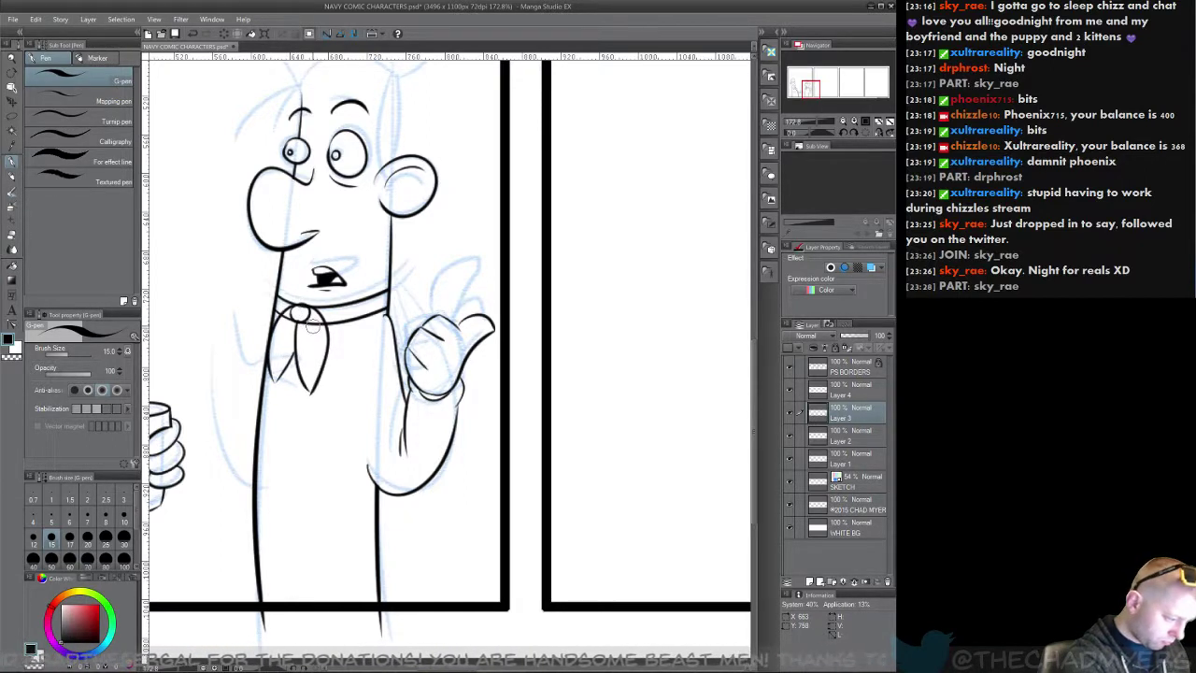
left_click_drag(299, 342, 272, 377)
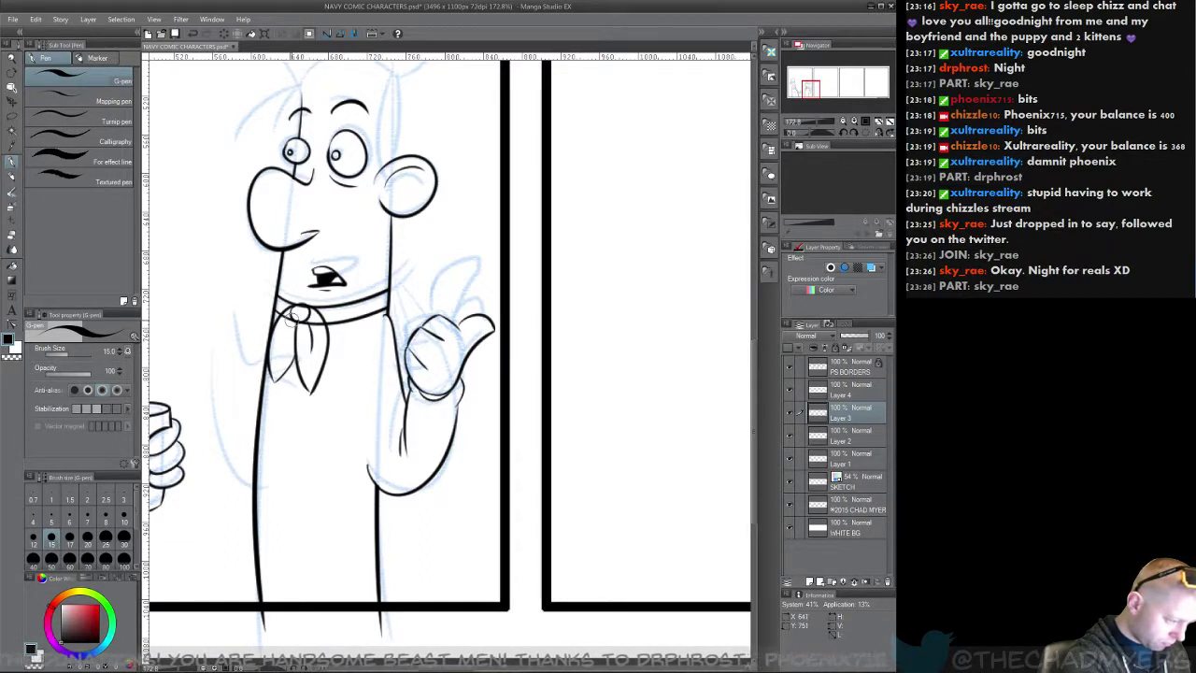
Step: Erase the collar and body lines that overlap the neckerchief's knot and tails on the lower line-art layers
left_click(789, 458)
left_click(789, 459)
left_click(803, 462)
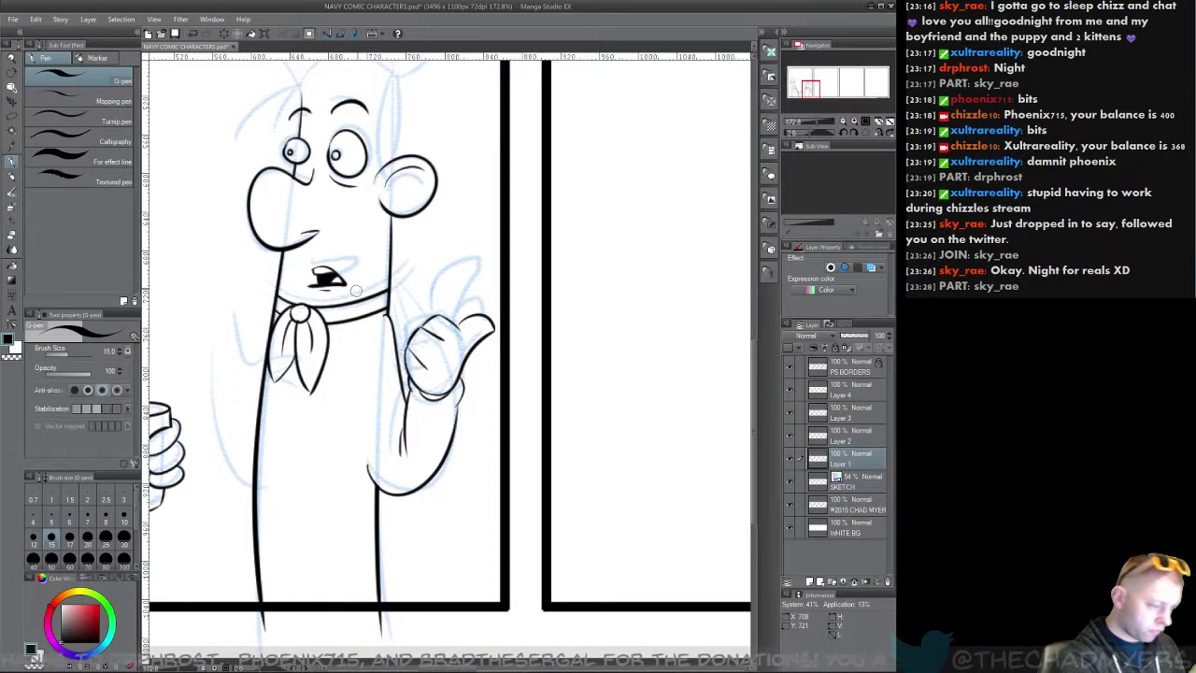
left_click(864, 433)
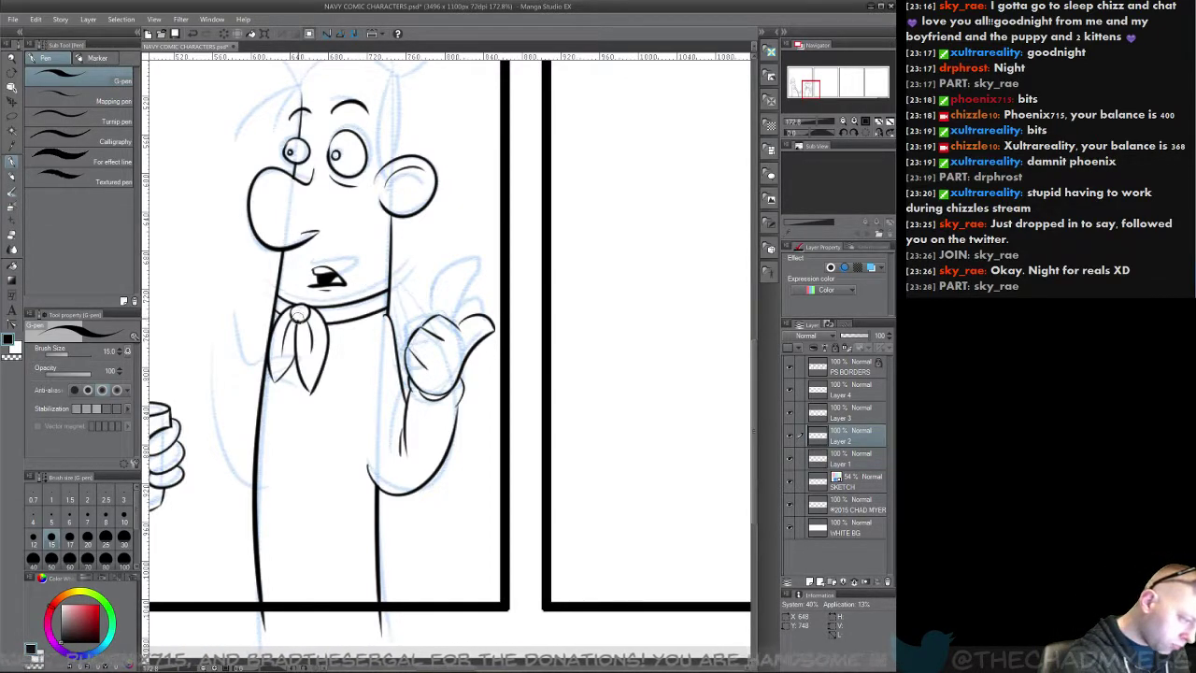
left_click_drag(299, 307, 304, 309)
Step: Toggle the visibility of Layer 2 and Layer 3 to check which line art each one holds, with Layer 3 active
left_click(853, 414)
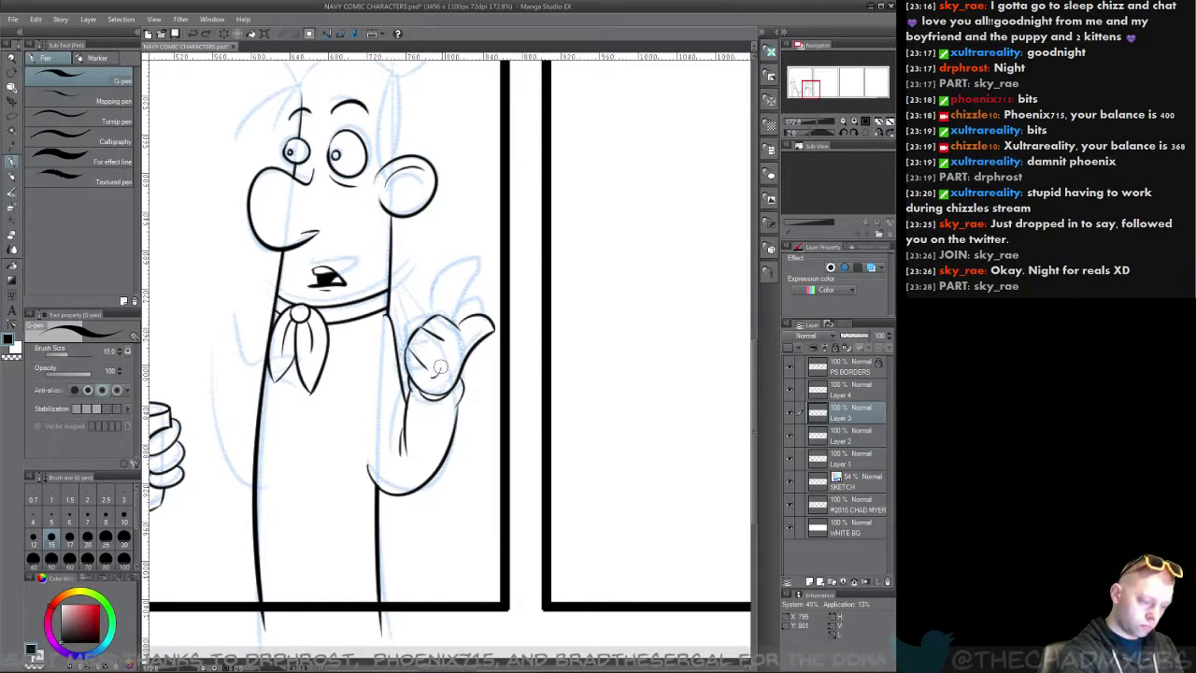
left_click_drag(232, 440, 174, 601)
left_click(790, 438)
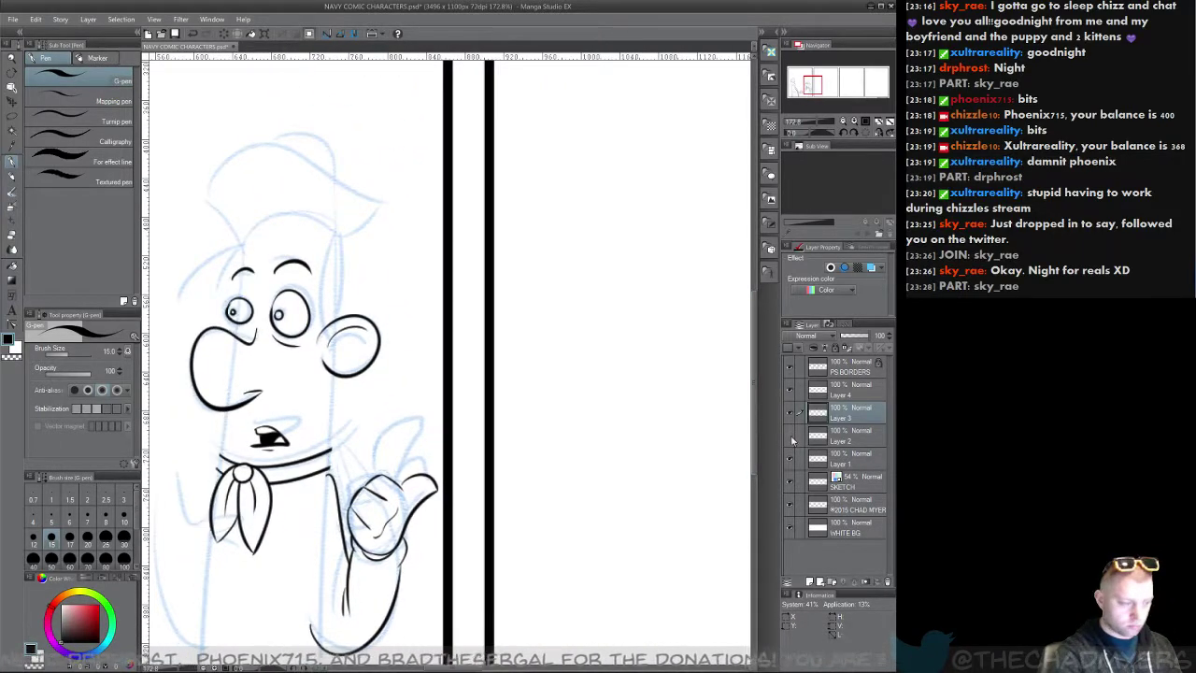
left_click(791, 439)
left_click(790, 439)
left_click(791, 439)
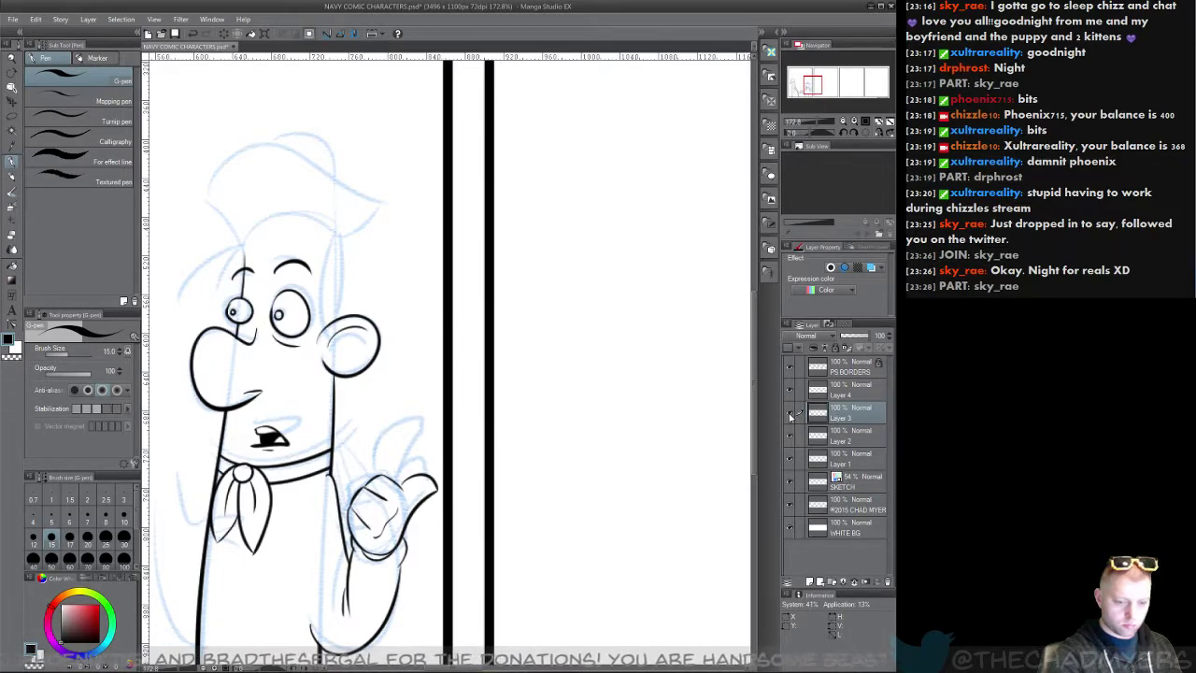
left_click(790, 416)
left_click(791, 416)
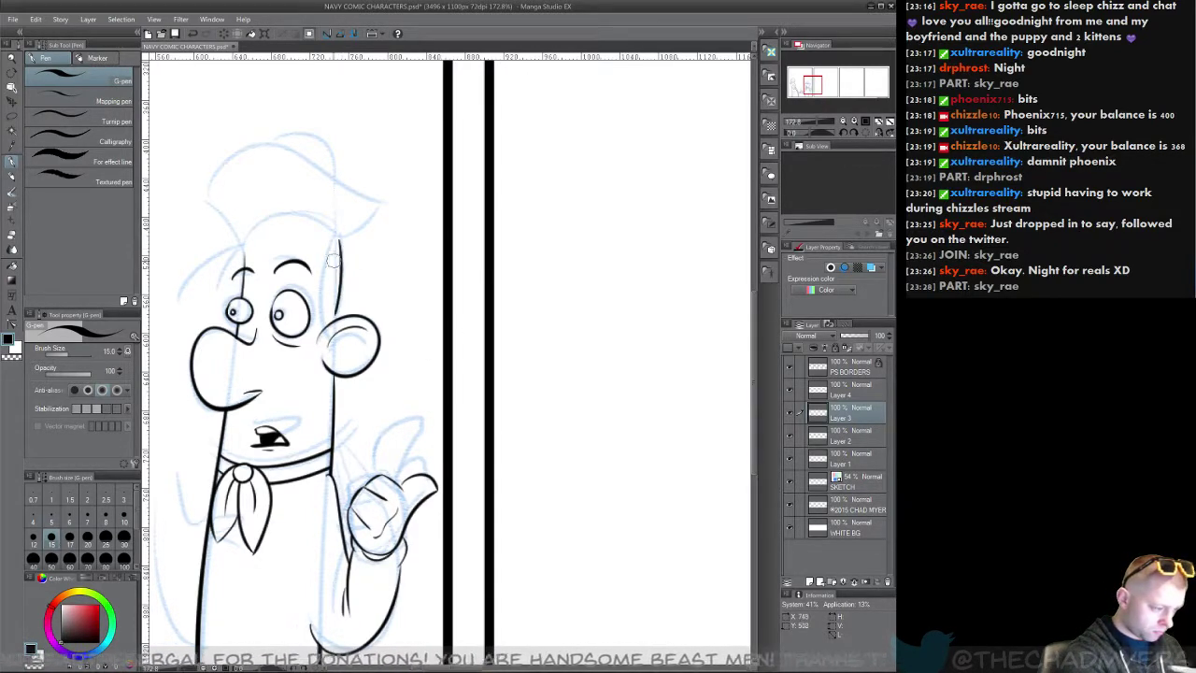
Step: Zoom in on the character's eyes and ear and return to the G-pen
left_click(13, 58)
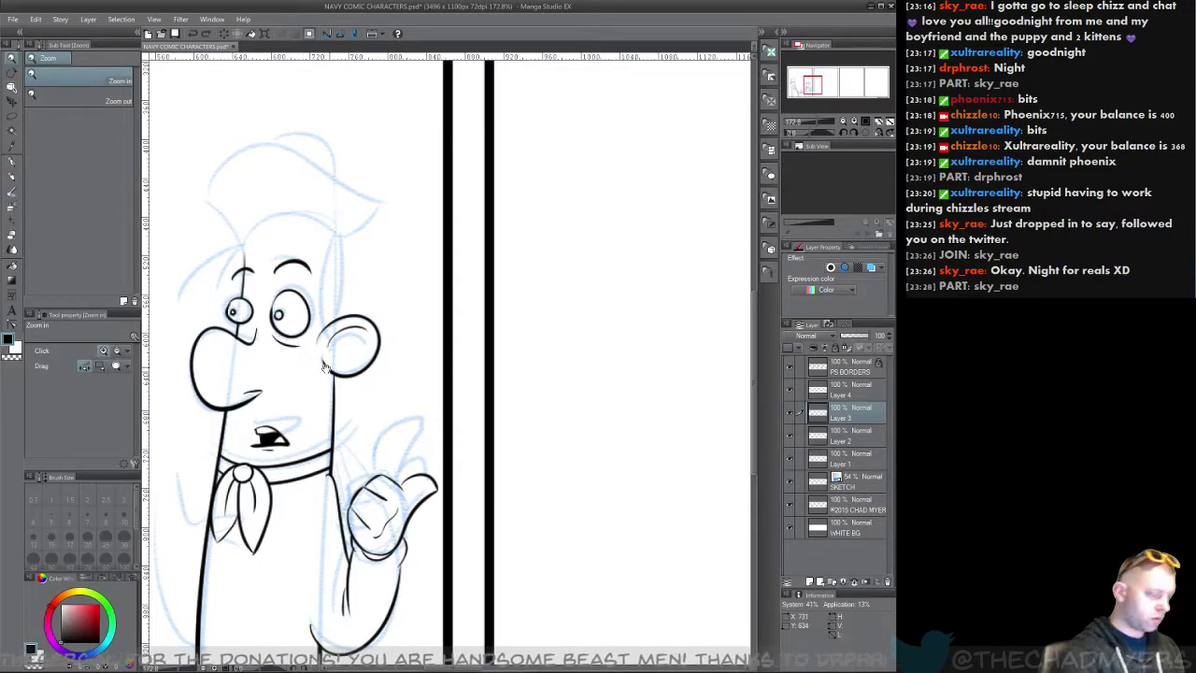
left_click_drag(325, 367, 437, 347)
mouse_move(430, 278)
left_mouse_down()
mouse_move(470, 309)
mouse_move(442, 278)
left_mouse_up()
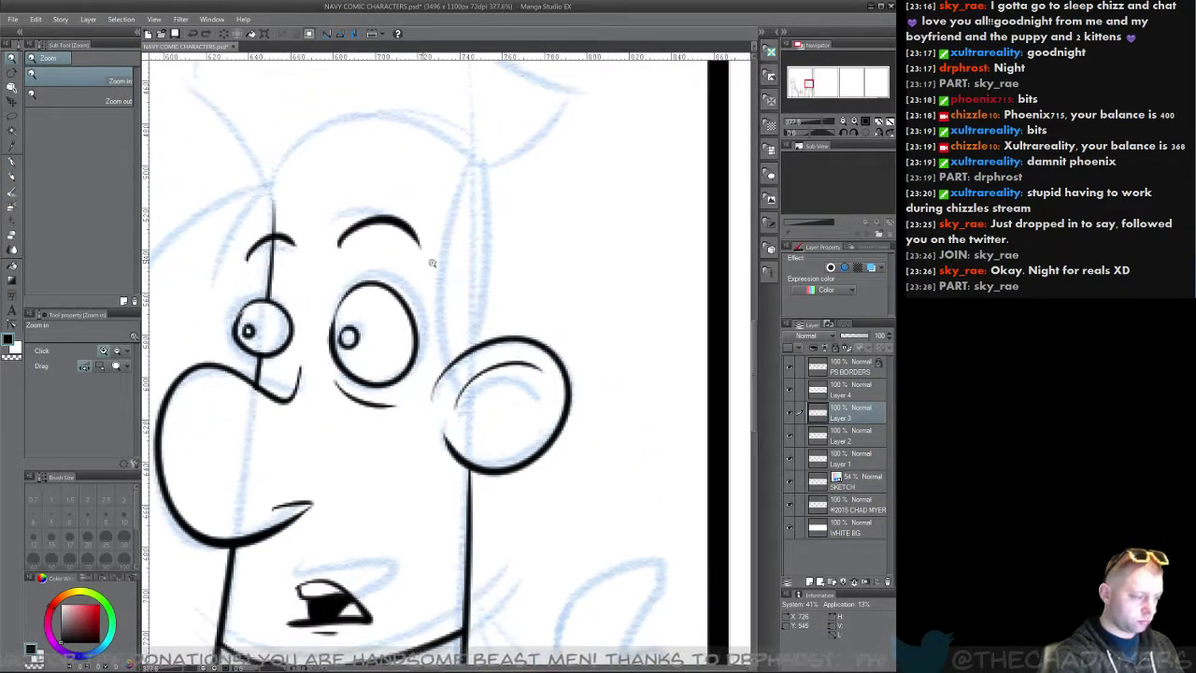
left_click(15, 166)
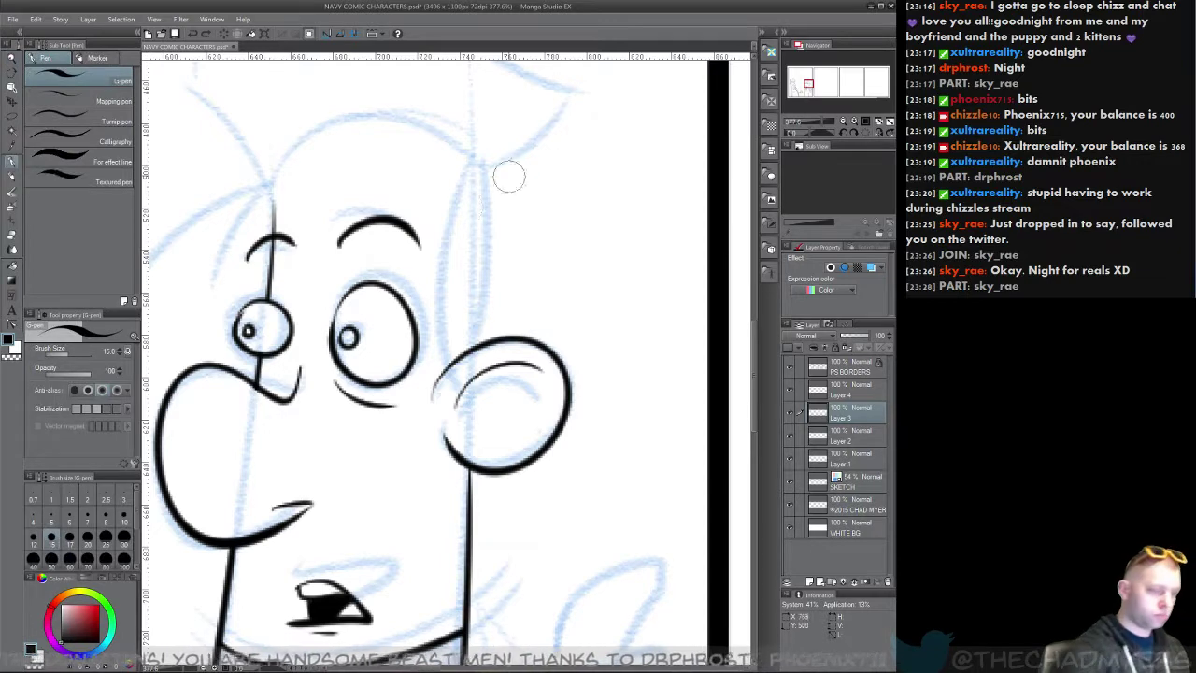
left_click_drag(467, 161, 439, 362)
key("ctrl+z")
left_click_drag(469, 160, 437, 392)
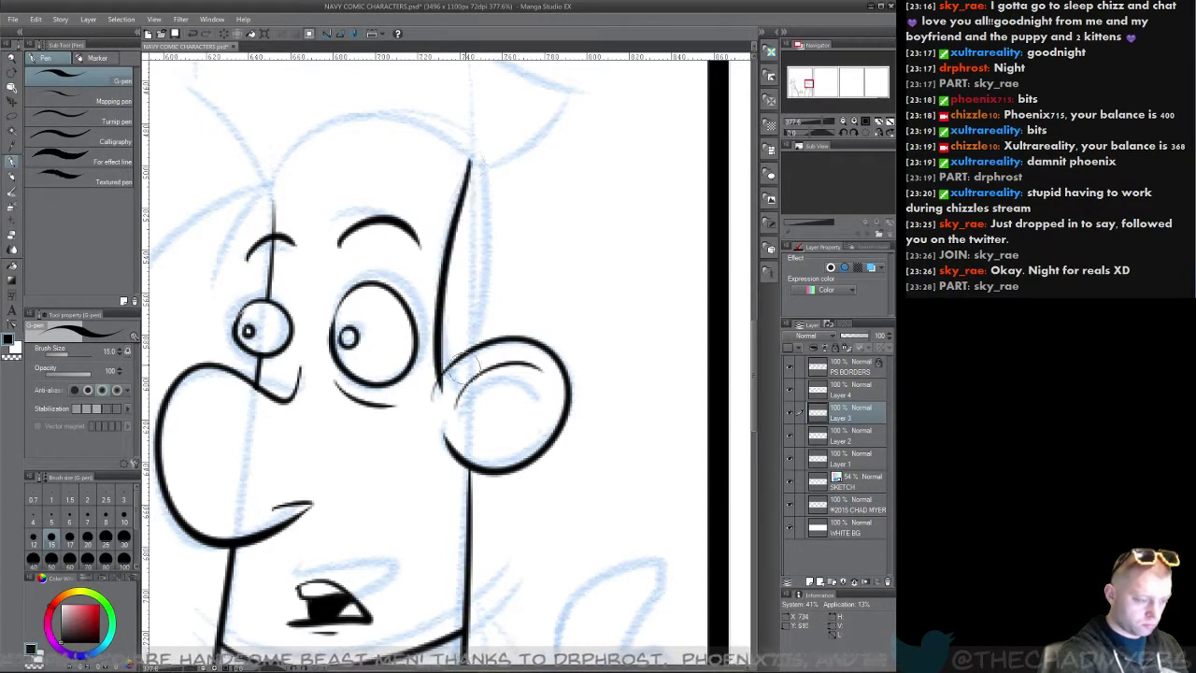
key("ctrl+z")
left_click_drag(468, 167, 439, 379)
key("ctrl+z")
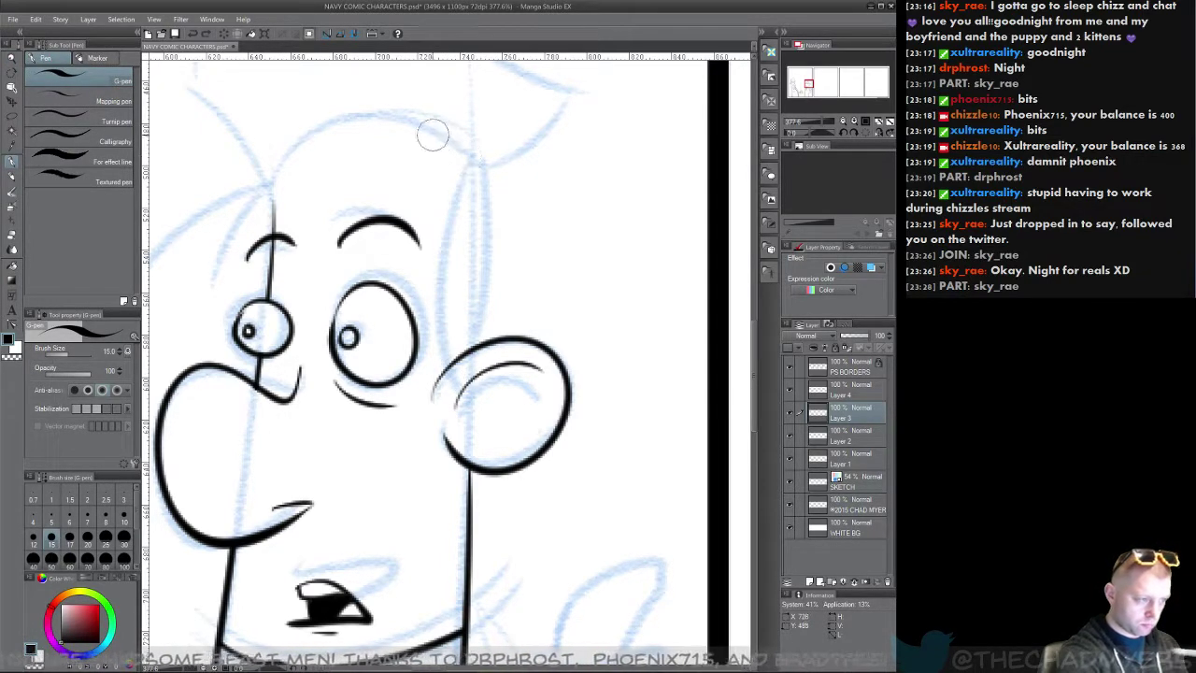
left_click_drag(463, 157, 439, 364)
key("ctrl+z")
mouse_move(434, 135)
left_mouse_down()
mouse_move(455, 188)
mouse_move(443, 384)
left_mouse_up()
key("ctrl+z")
left_click_drag(435, 136, 443, 374)
key("ctrl+z")
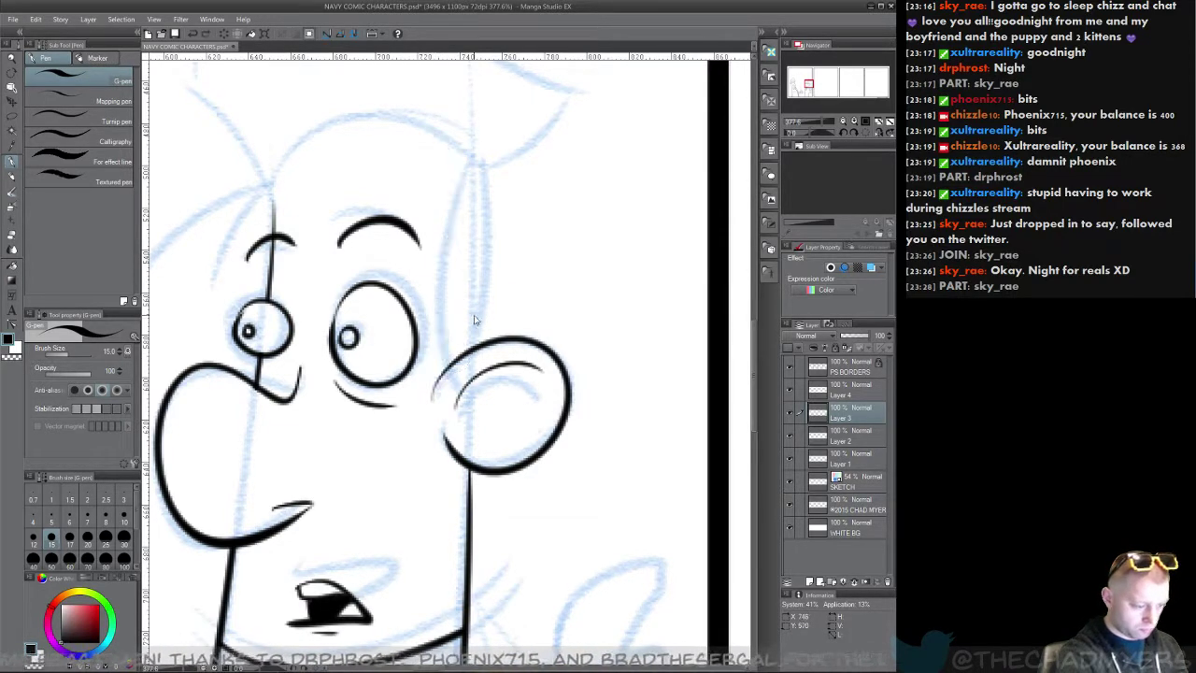
Step: Ink the front and back lines of the sideburn above the ear, and make Layer 4 active for the hat
mouse_move(444, 140)
left_mouse_down()
mouse_move(434, 435)
mouse_move(444, 423)
mouse_move(443, 399)
mouse_move(425, 423)
left_mouse_up()
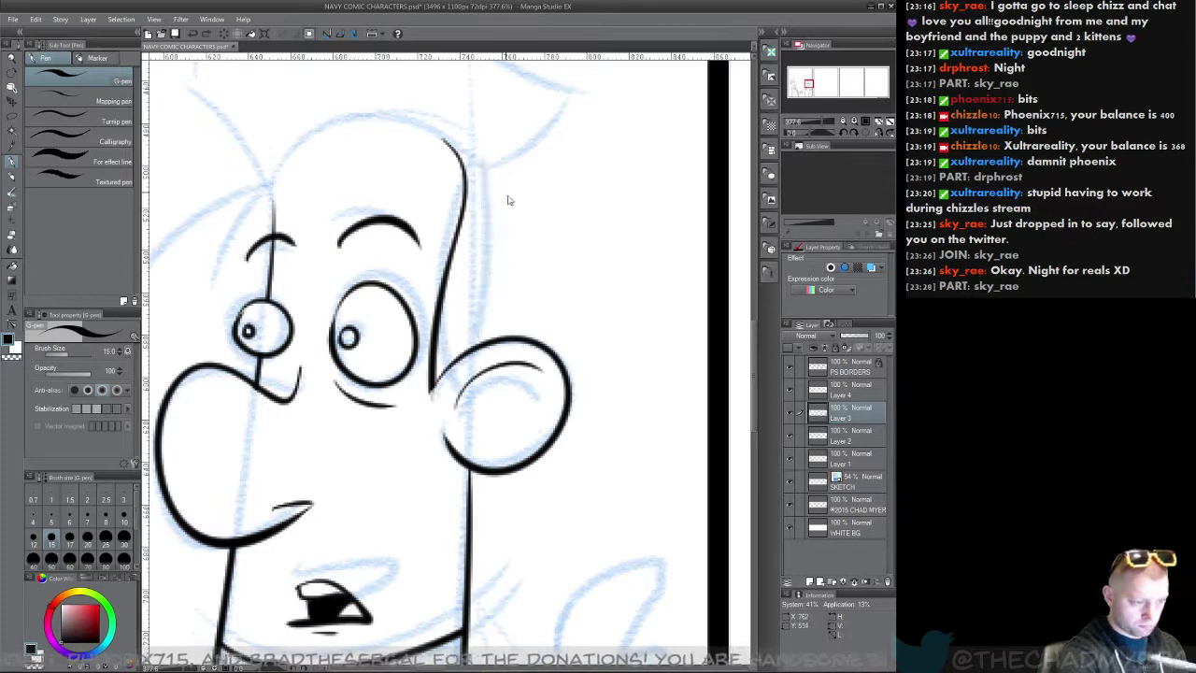
left_click_drag(486, 160, 465, 374)
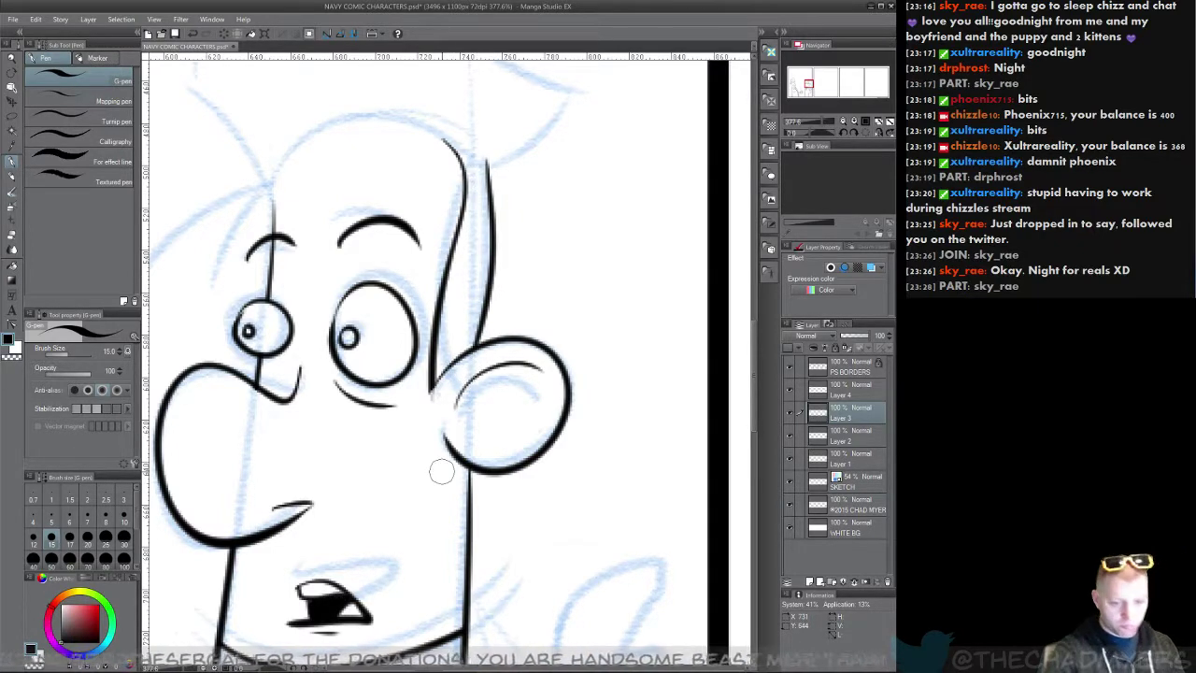
left_click(857, 388)
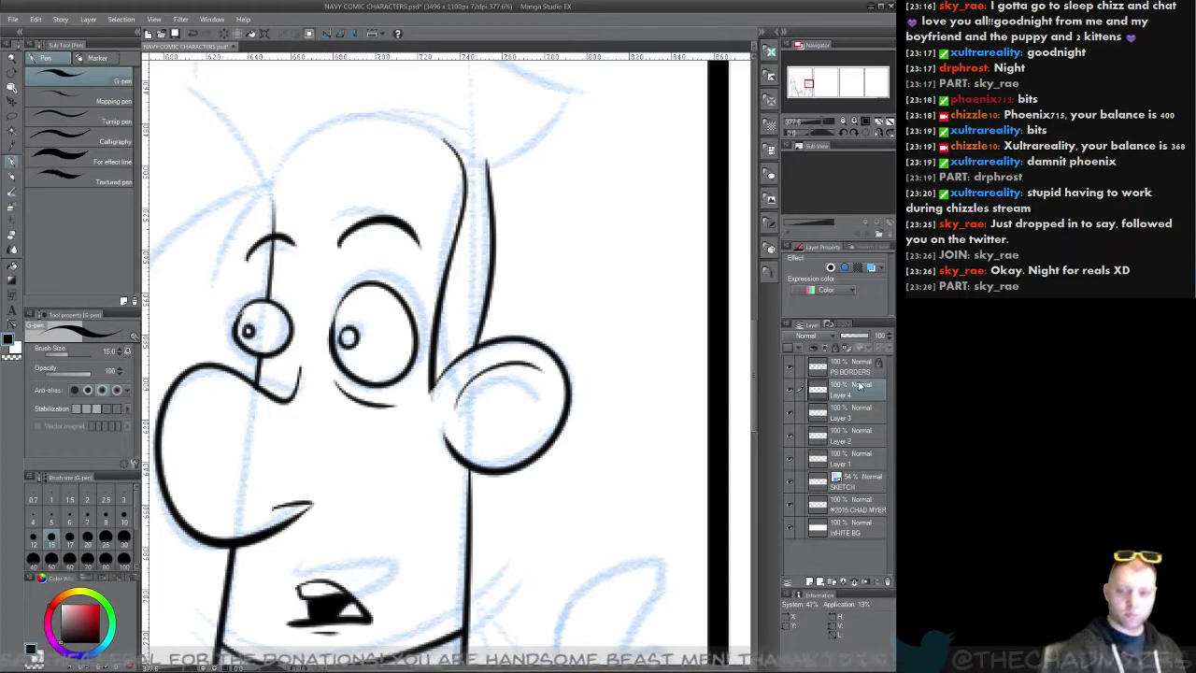
left_click_drag(311, 355, 339, 478)
mouse_move(294, 321)
left_mouse_down()
mouse_move(298, 299)
mouse_move(512, 293)
mouse_move(284, 313)
mouse_move(514, 280)
mouse_move(551, 327)
left_mouse_up()
key("ctrl+z")
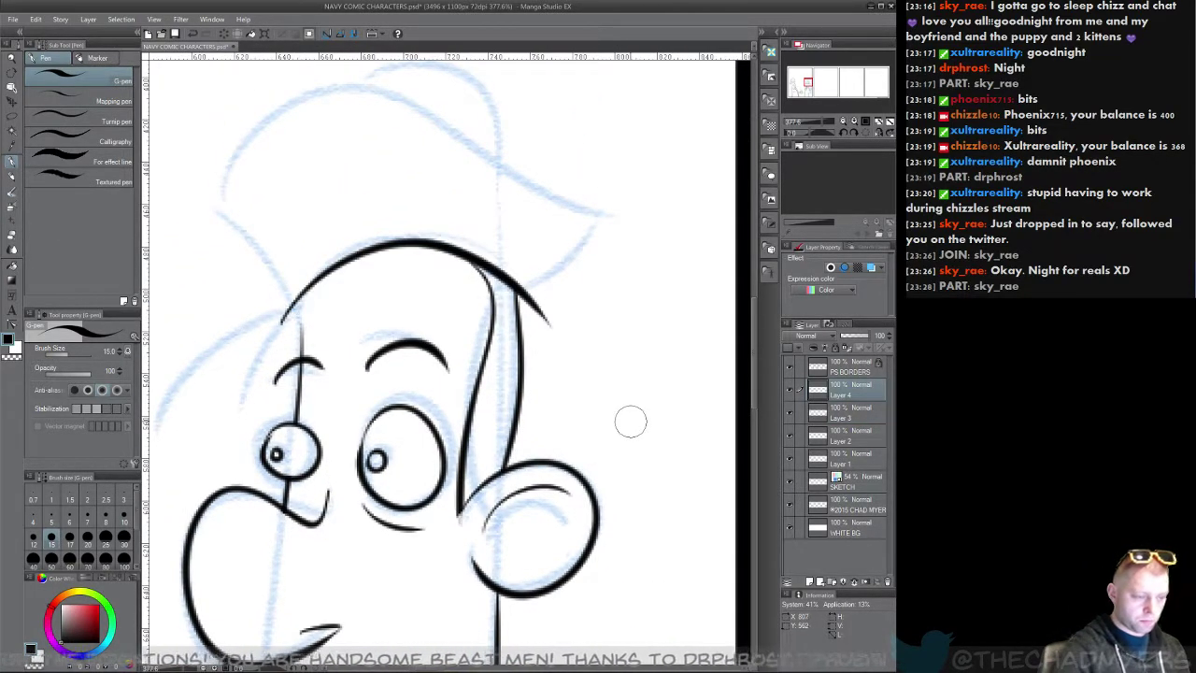
key("ctrl+z")
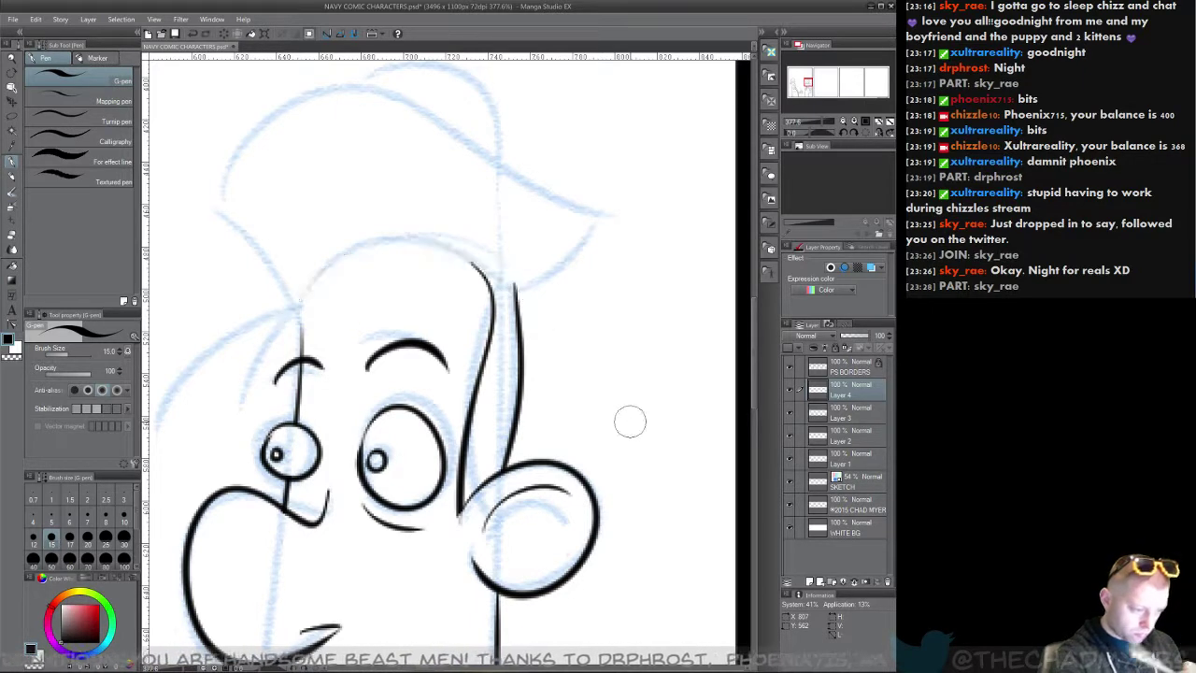
mouse_move(295, 323)
left_mouse_down()
mouse_move(414, 241)
mouse_move(528, 306)
left_mouse_up()
key("ctrl+z")
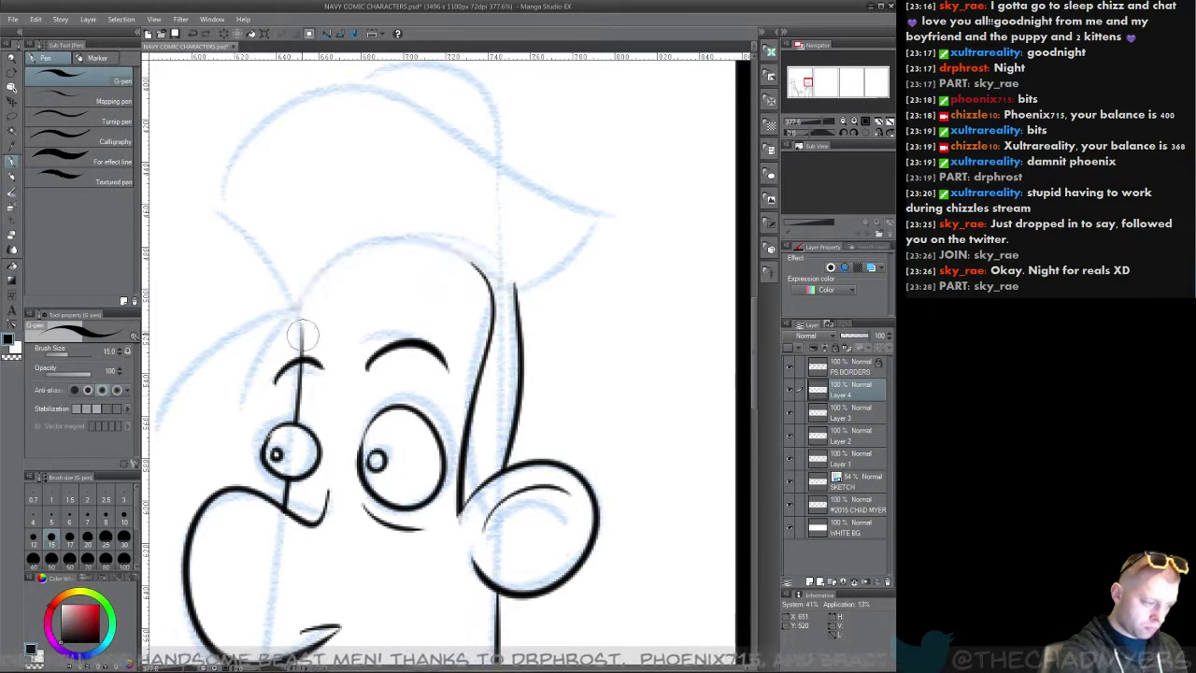
mouse_move(297, 322)
left_mouse_down()
mouse_move(386, 234)
mouse_move(528, 306)
left_mouse_up()
key("ctrl+z")
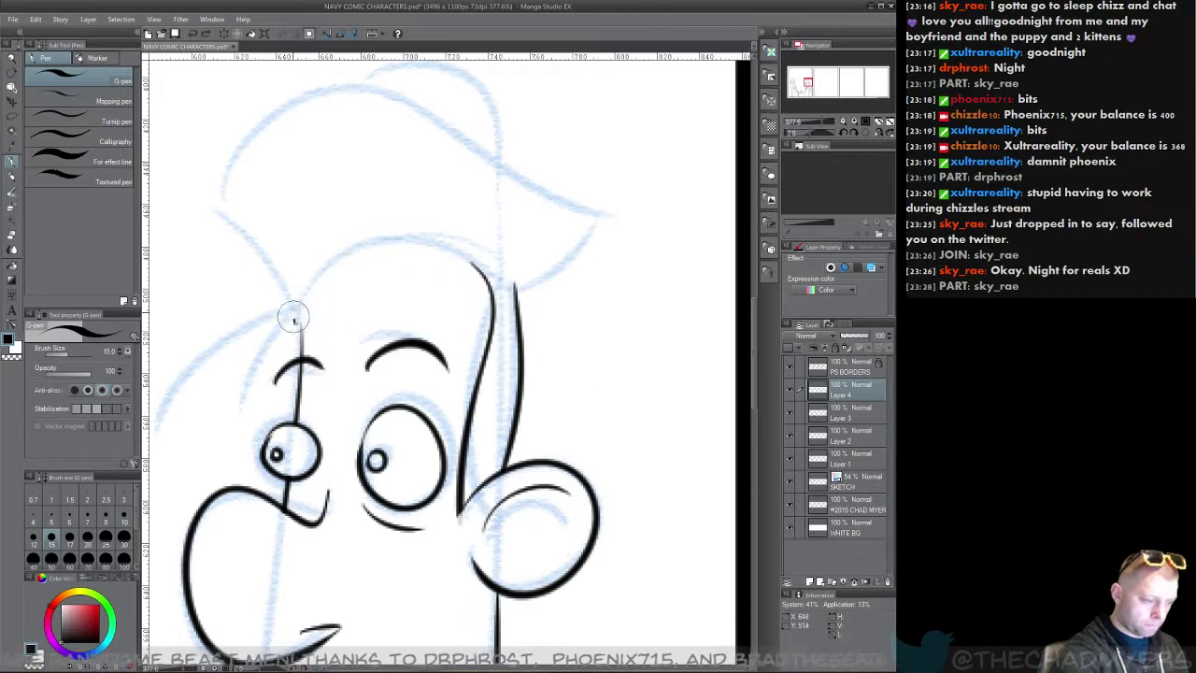
left_click_drag(296, 321, 551, 308)
key("ctrl+z")
Step: On Layer 4, ink the hat's curved lower edge across the forehead to the back of the sideburn
mouse_move(296, 316)
left_mouse_down()
mouse_move(301, 292)
mouse_move(527, 289)
mouse_move(299, 320)
mouse_move(340, 267)
mouse_move(521, 291)
left_mouse_up()
key("ctrl+z")
key("ctrl+z")
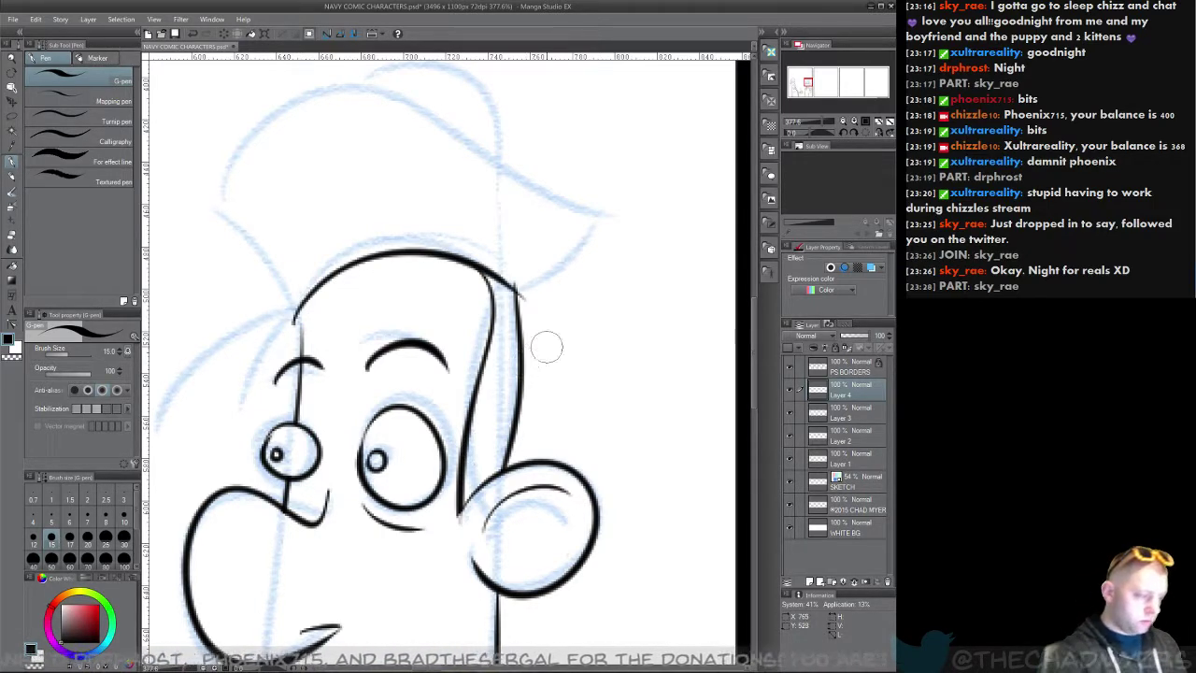
Step: Ink the outer outline of the hat's brim over the sketch and two short strokes flicking down from its front corner
left_click_drag(208, 209, 295, 314)
key("ctrl+z")
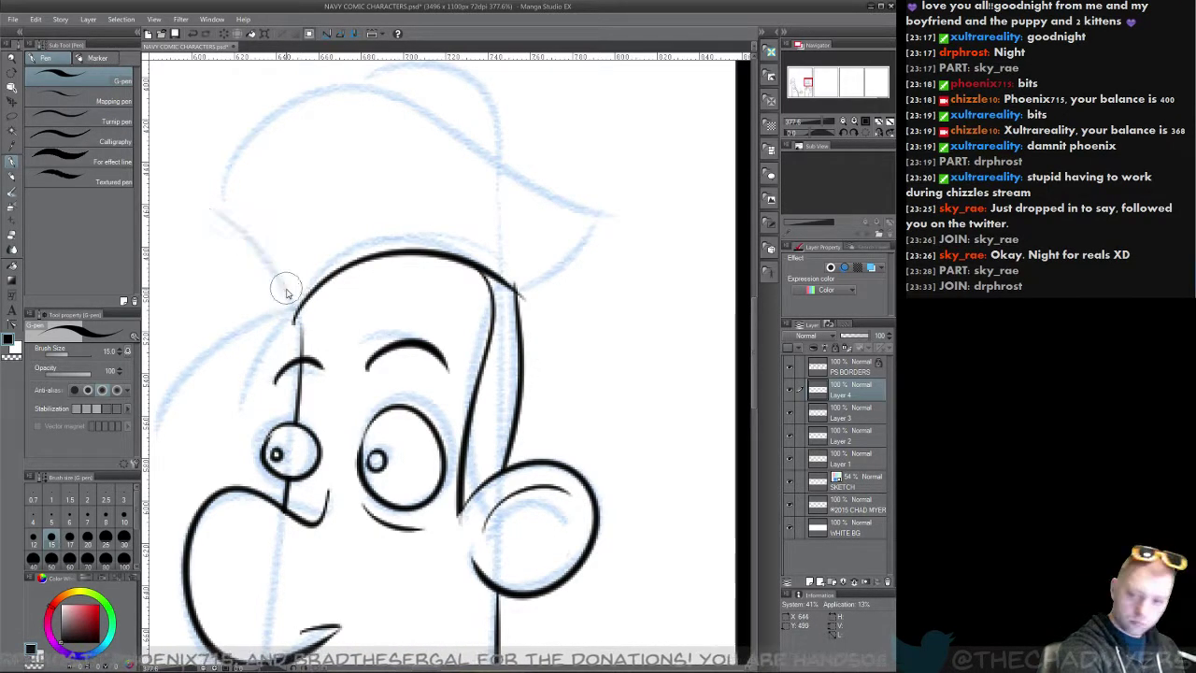
mouse_move(222, 215)
left_mouse_down()
mouse_move(295, 322)
mouse_move(190, 411)
left_mouse_up()
key("ctrl+z")
left_click_drag(300, 323, 246, 361)
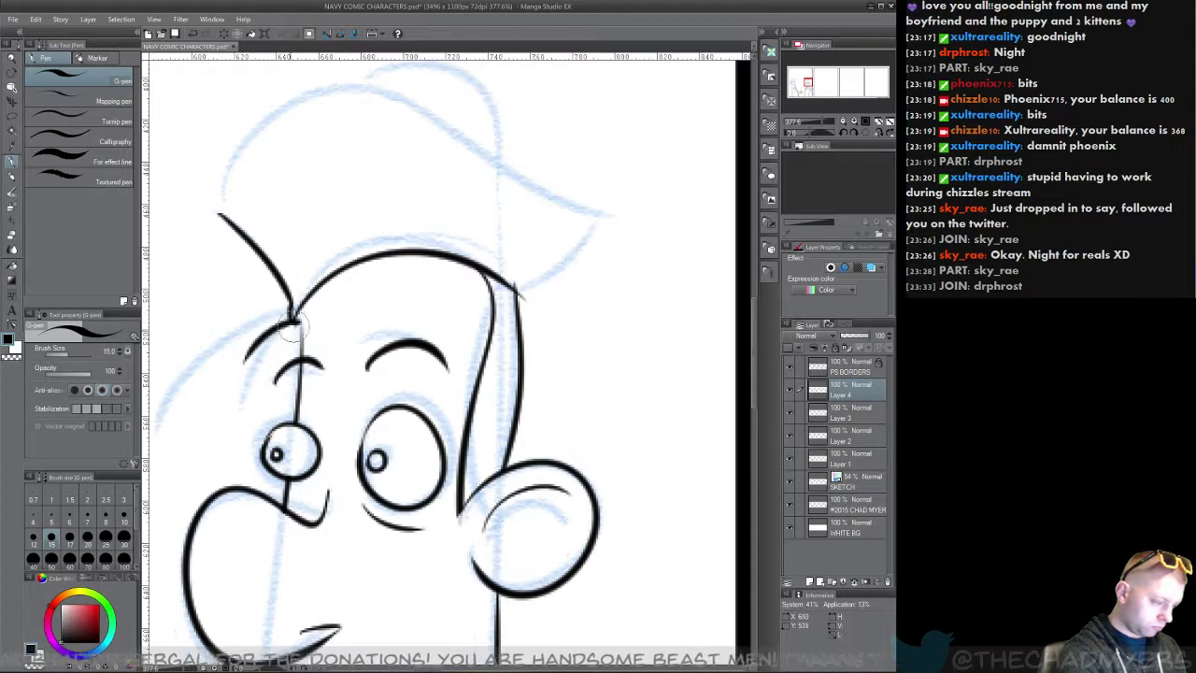
left_click_drag(298, 324, 280, 351)
mouse_move(217, 213)
left_mouse_down()
mouse_move(247, 123)
mouse_move(536, 181)
mouse_move(519, 299)
left_mouse_up()
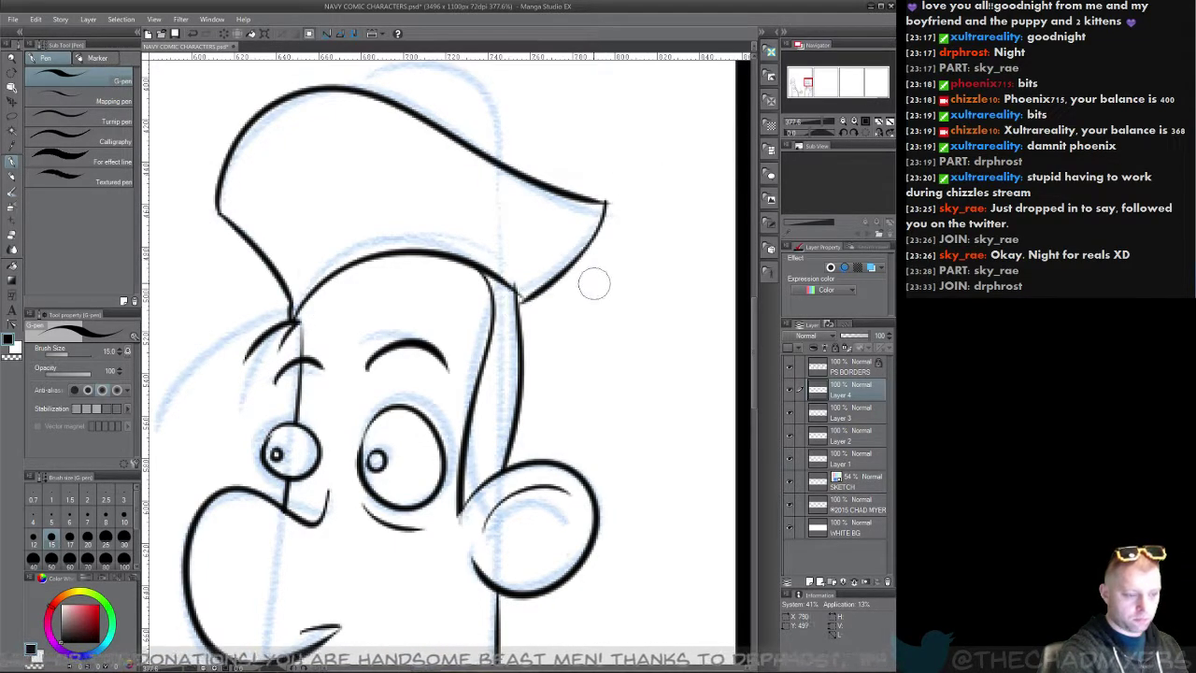
Step: Redraw the back edge of the hat's brim, curving from its pointed tip down to the top of the sideburn
key("ctrl+z")
left_click_drag(604, 202, 520, 297)
key("ctrl+z")
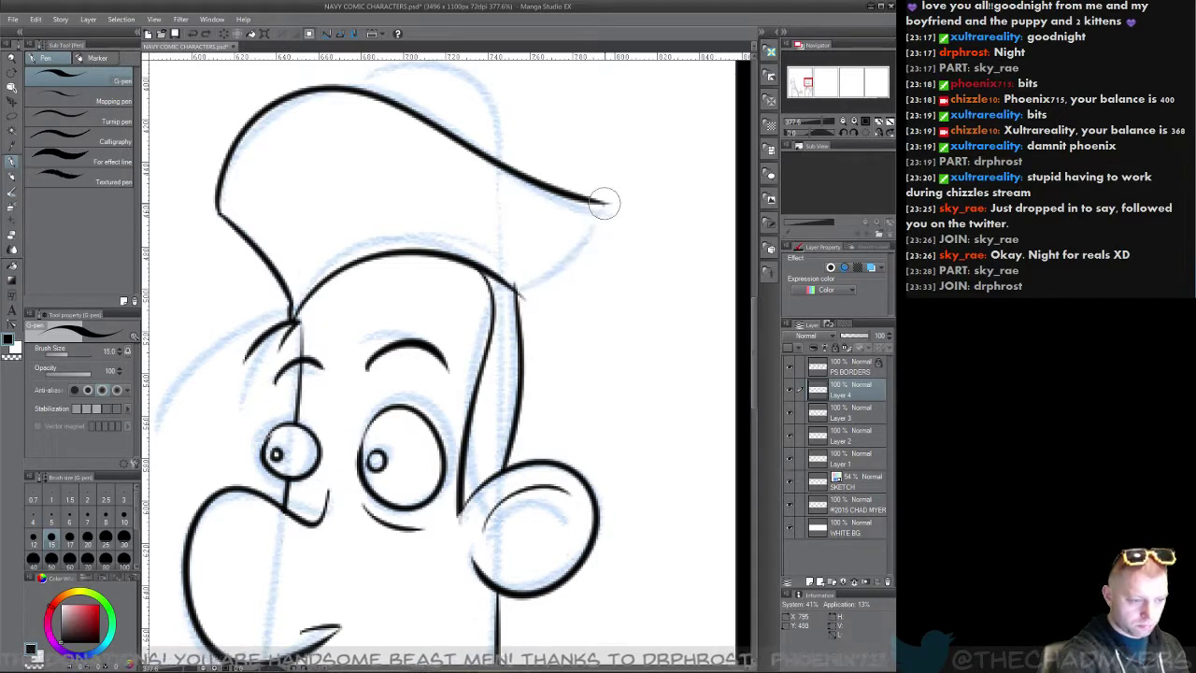
left_click_drag(603, 203, 527, 294)
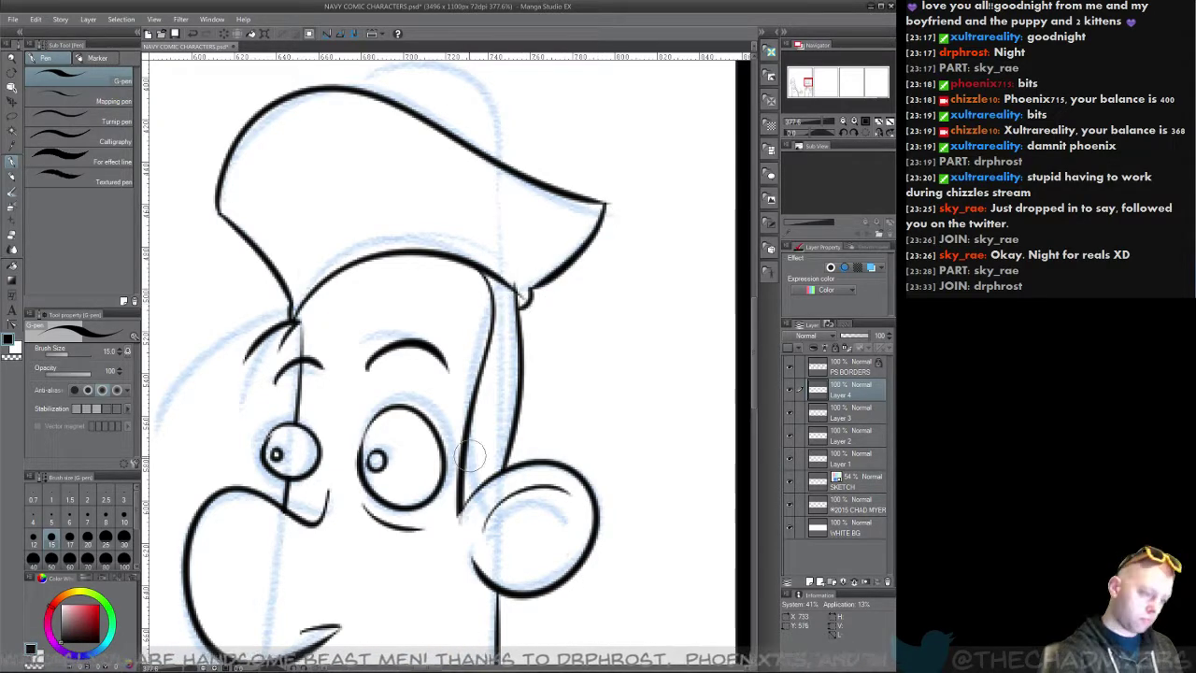
left_click_drag(391, 453, 309, 580)
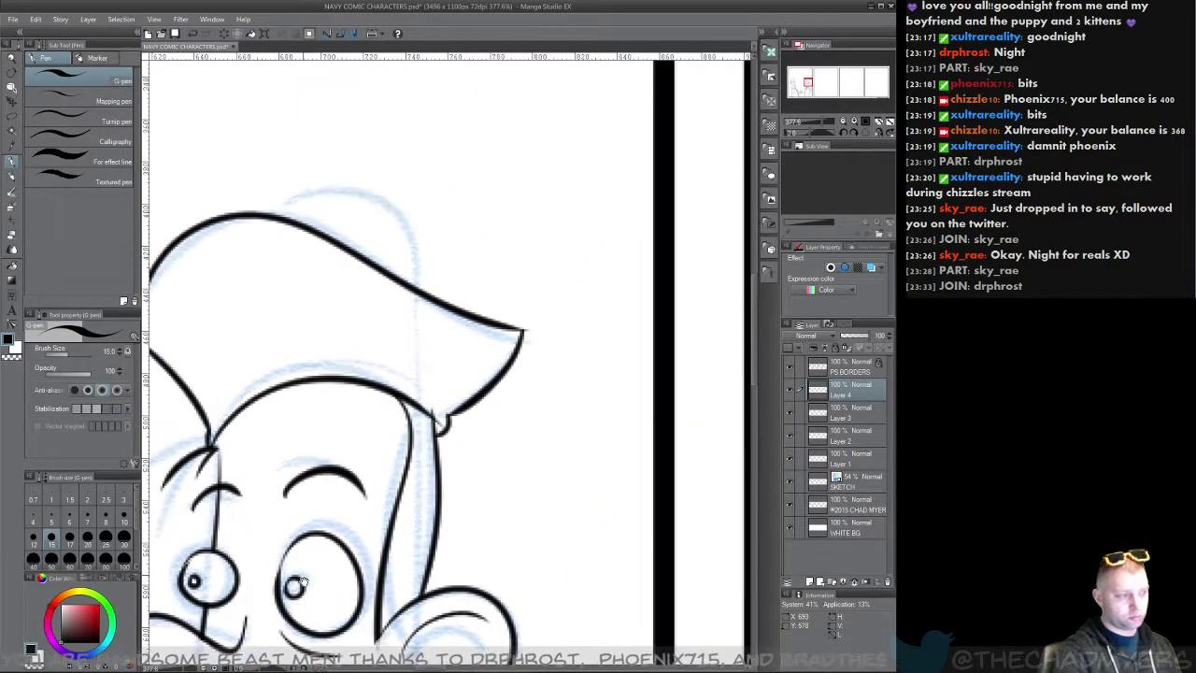
mouse_move(273, 213)
left_mouse_down()
mouse_move(388, 202)
mouse_move(424, 308)
left_mouse_up()
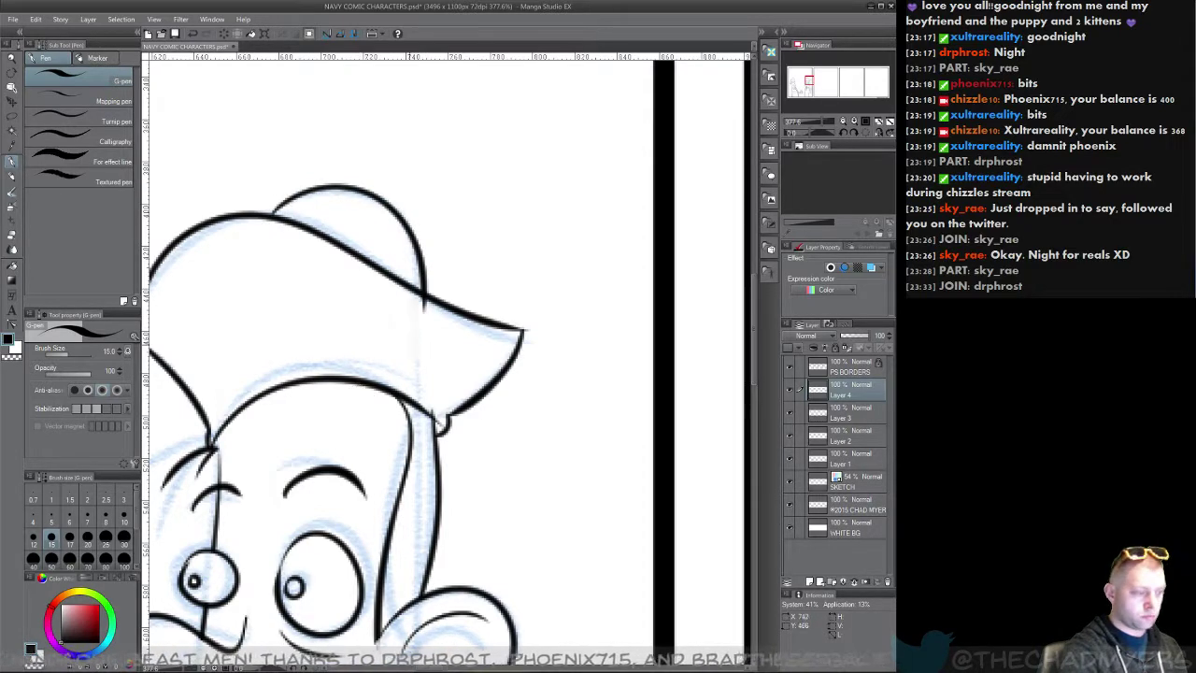
key("ctrl+z")
mouse_move(269, 224)
left_mouse_down()
mouse_move(292, 198)
mouse_move(437, 318)
left_mouse_up()
key("ctrl+z")
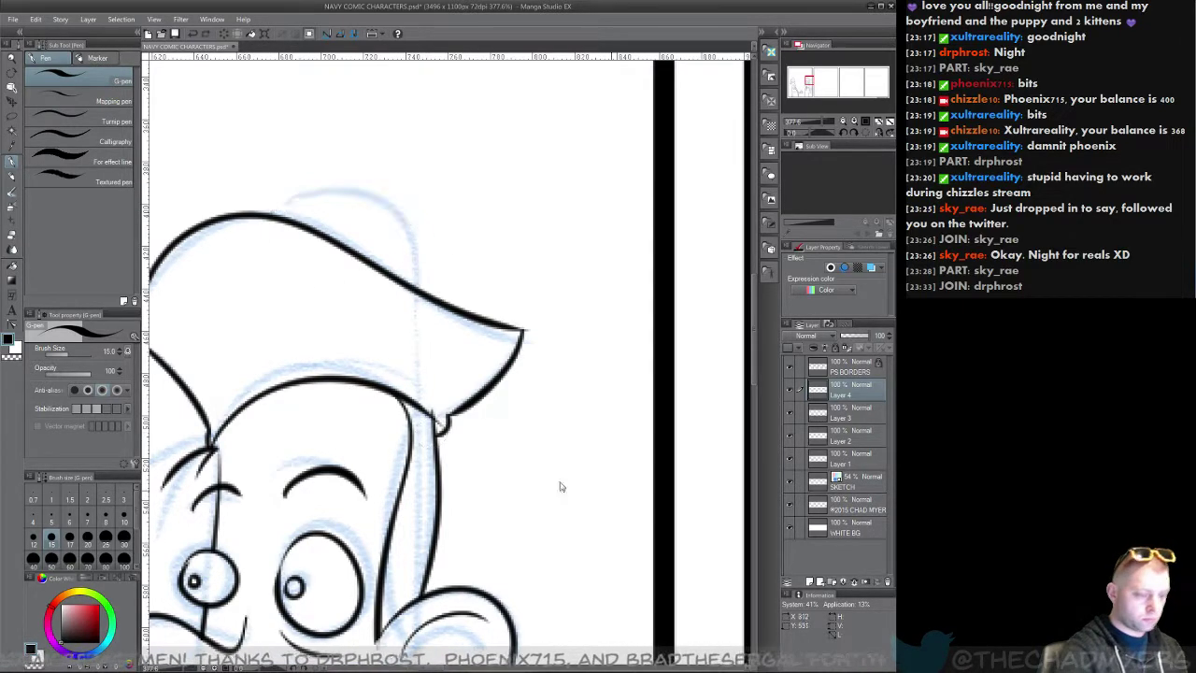
Step: On Layer 3, ink the hat's rounded crown rising behind the brim over the blue sketch
left_click(860, 413)
left_click_drag(267, 200, 437, 301)
key("ctrl+z")
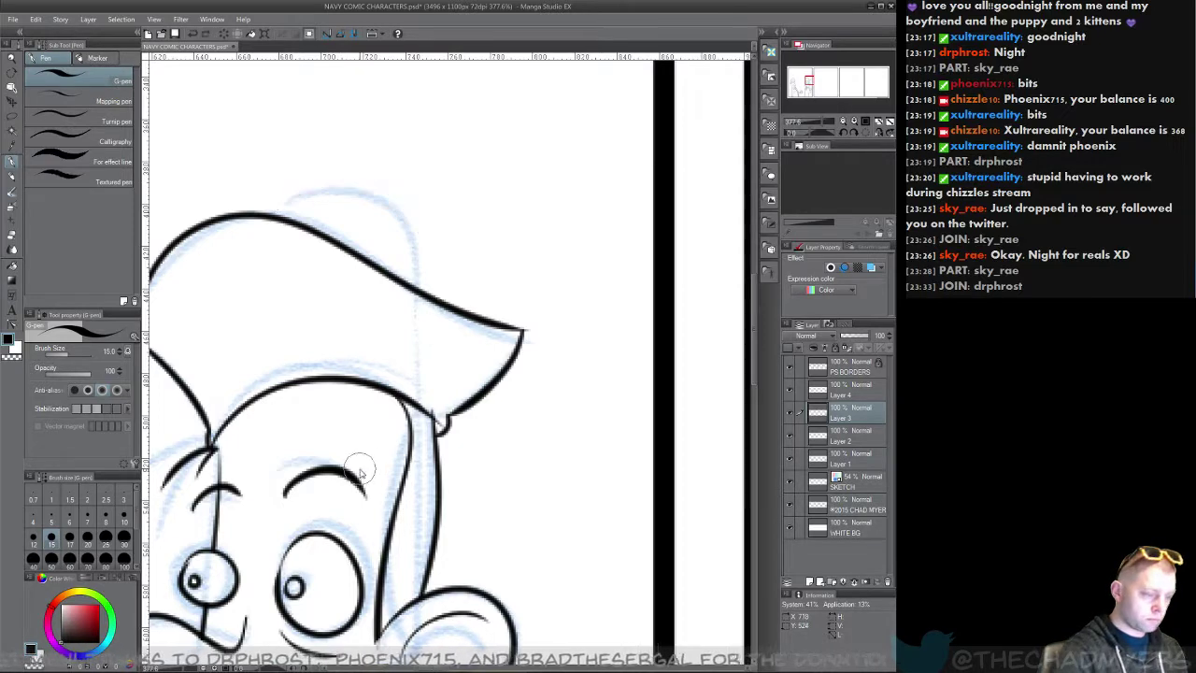
mouse_move(274, 219)
left_mouse_down()
mouse_move(297, 198)
mouse_move(426, 297)
left_mouse_up()
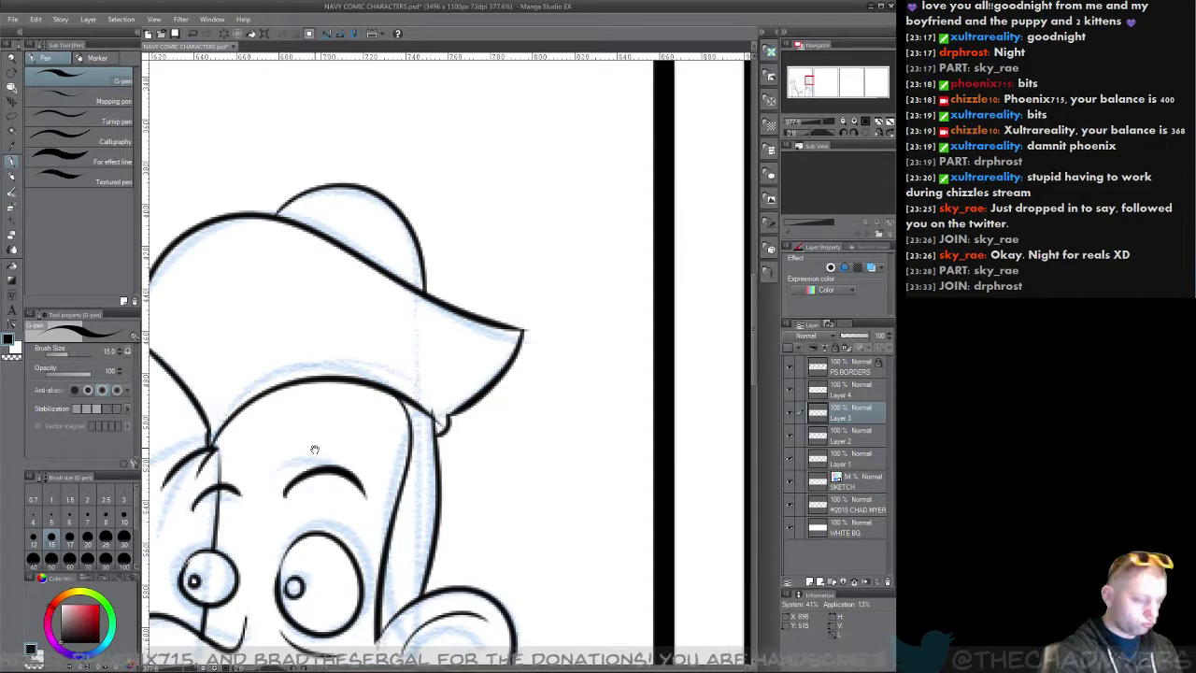
Step: Undo the forehead line and redraw it from the hat's front edge down to the smaller eye
left_click_drag(315, 452, 413, 316)
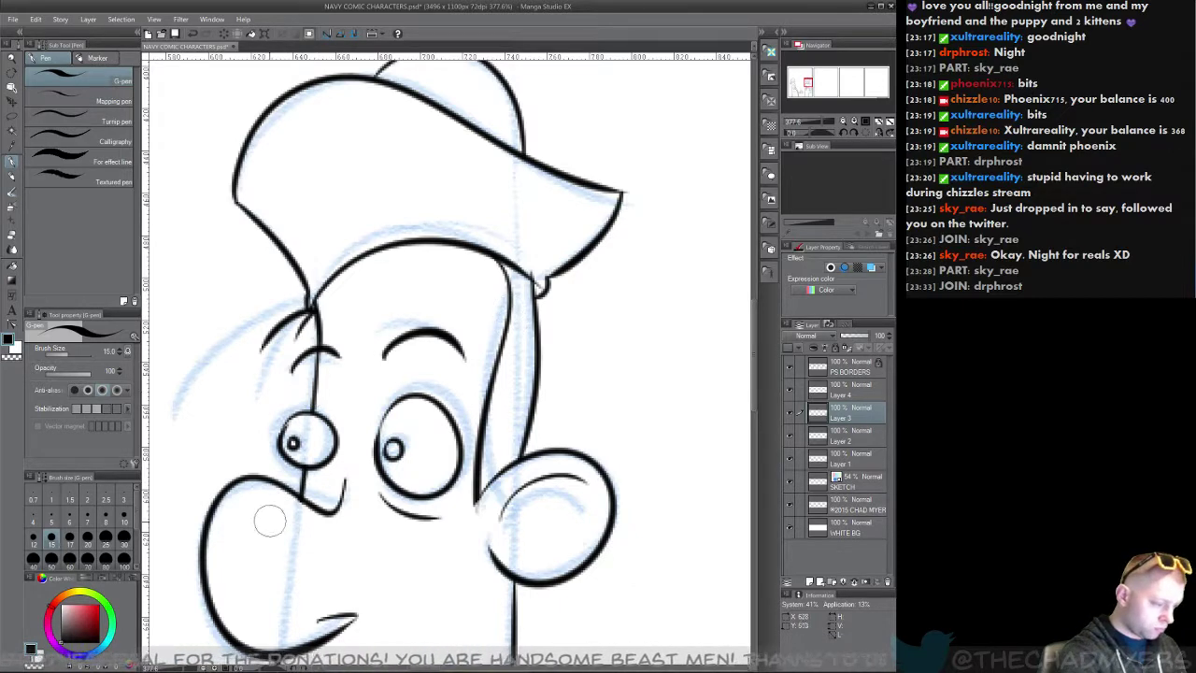
left_click_drag(452, 520, 441, 404)
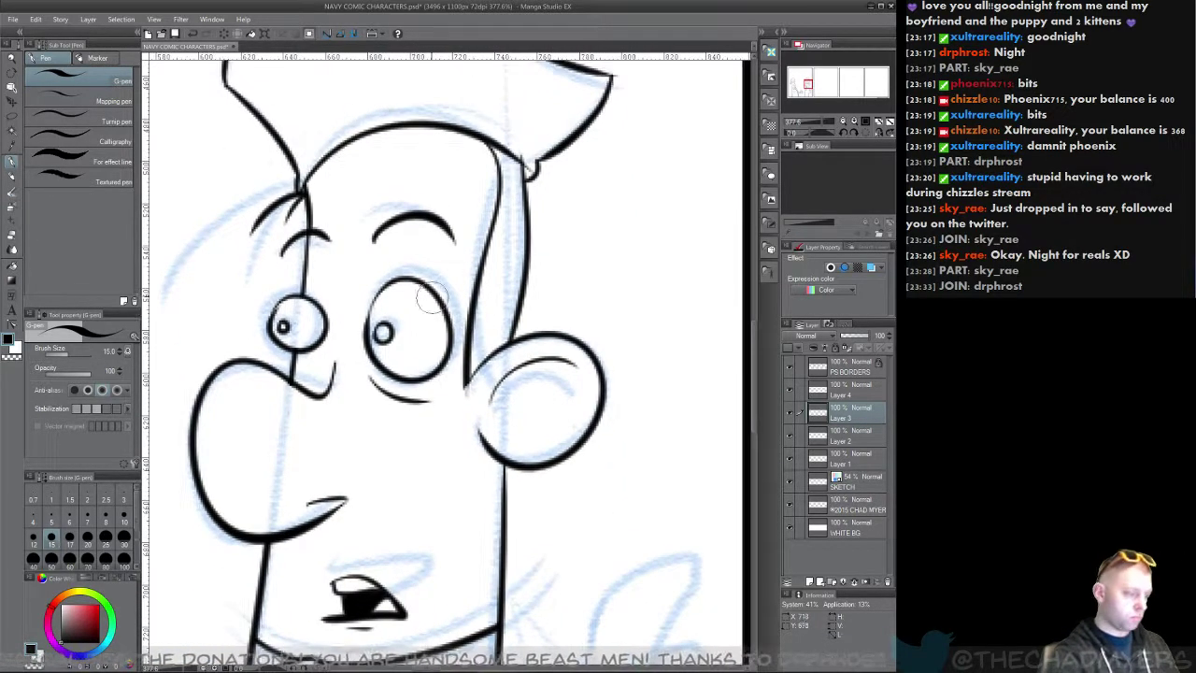
key("ctrl+z")
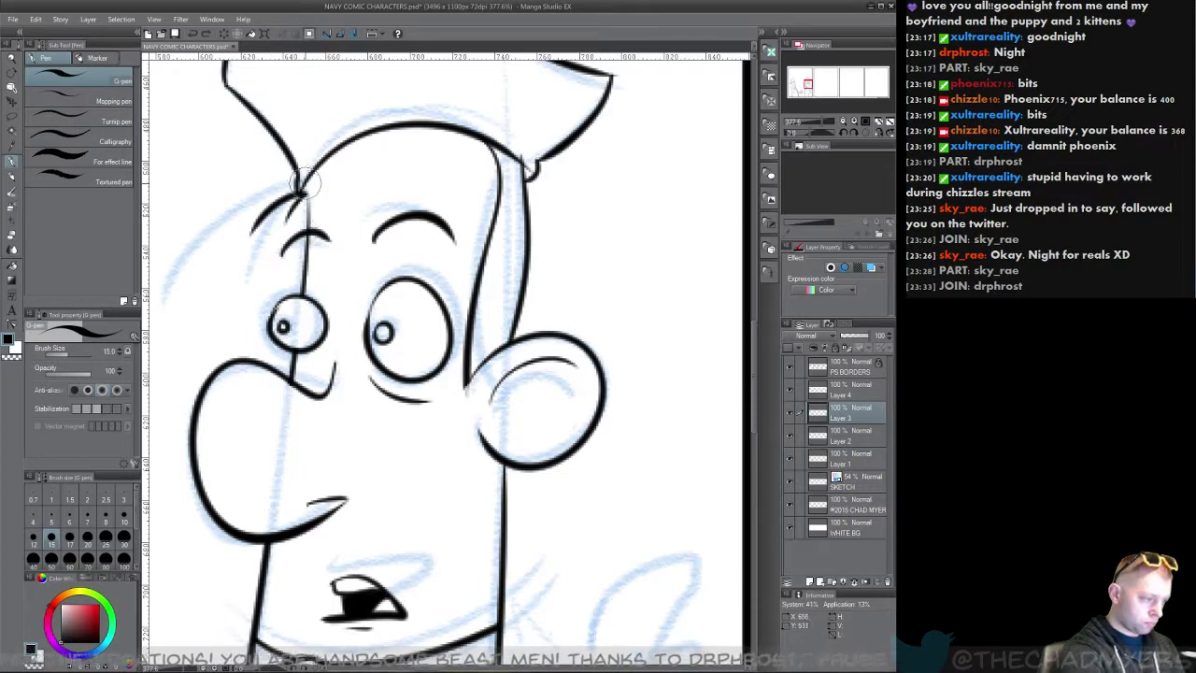
left_click_drag(305, 185, 303, 296)
Step: Hide and reshow Layer 4 and Layer 3 in turn to check which head lines each contains
left_click_drag(572, 383, 487, 430)
left_click(791, 393)
left_click(790, 393)
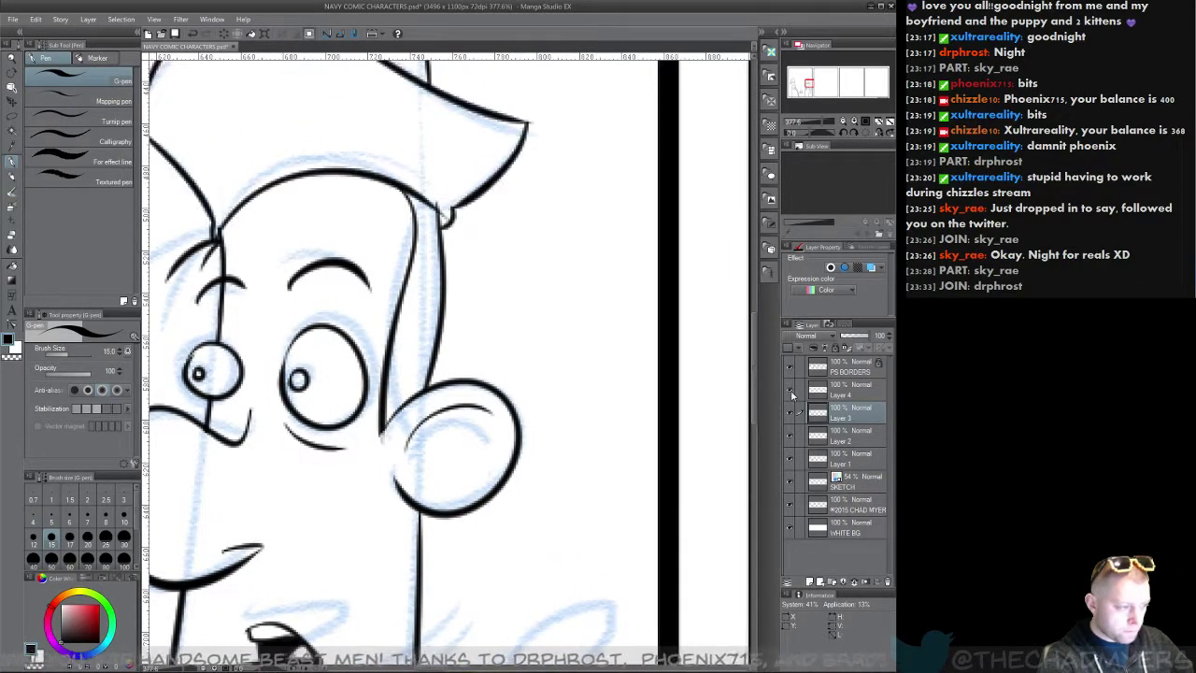
left_click(790, 415)
left_click(790, 416)
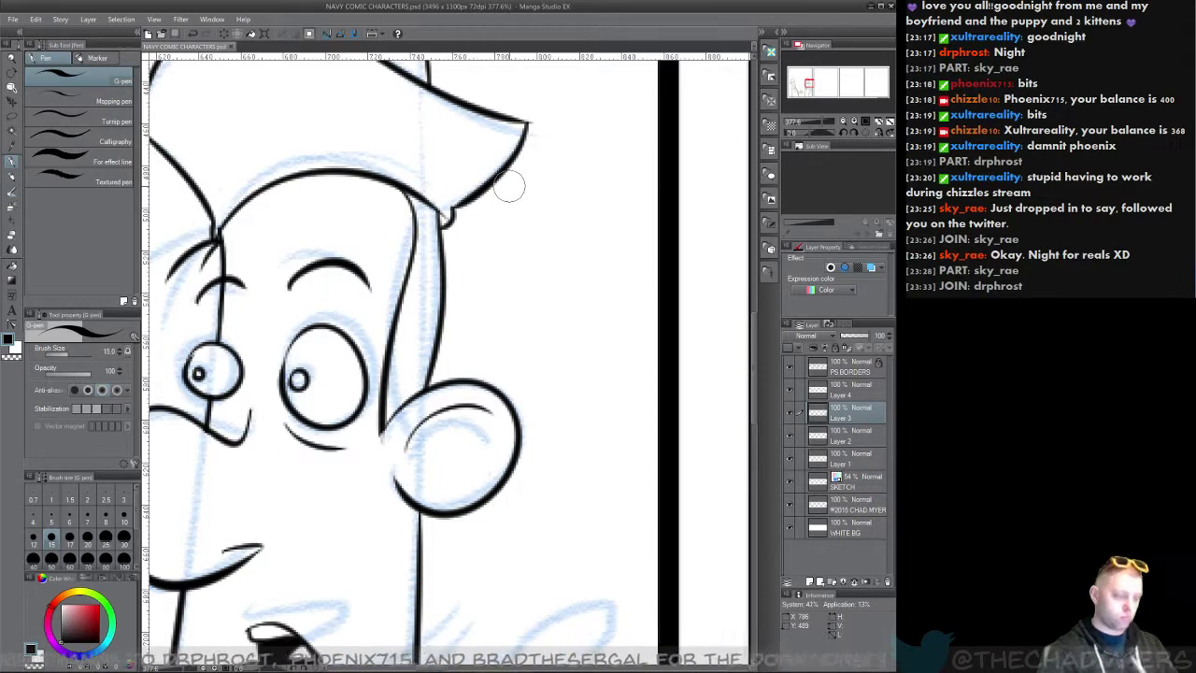
Step: Check the sailor's torso and raised hand, hide the SKETCH layer, and review the clean line art at a smaller scale
left_click_drag(284, 484, 394, 296)
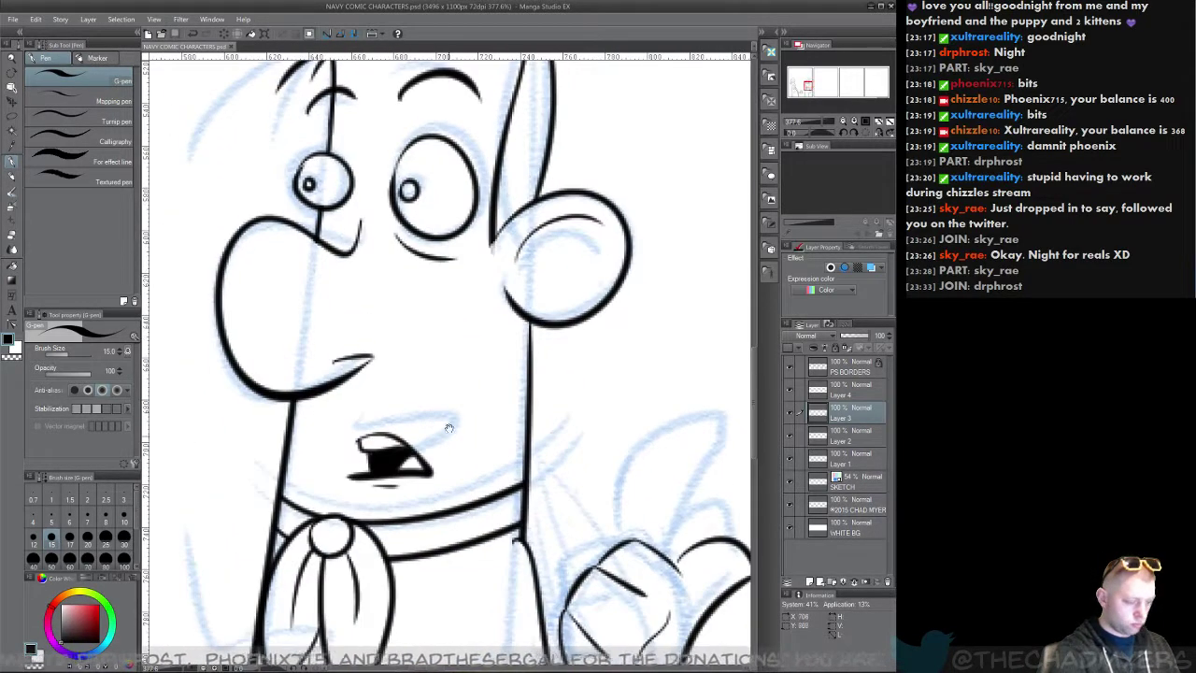
left_click_drag(454, 489, 389, 316)
left_click_drag(386, 514, 438, 292)
left_click_drag(402, 475, 386, 558)
left_click_drag(533, 511, 507, 471)
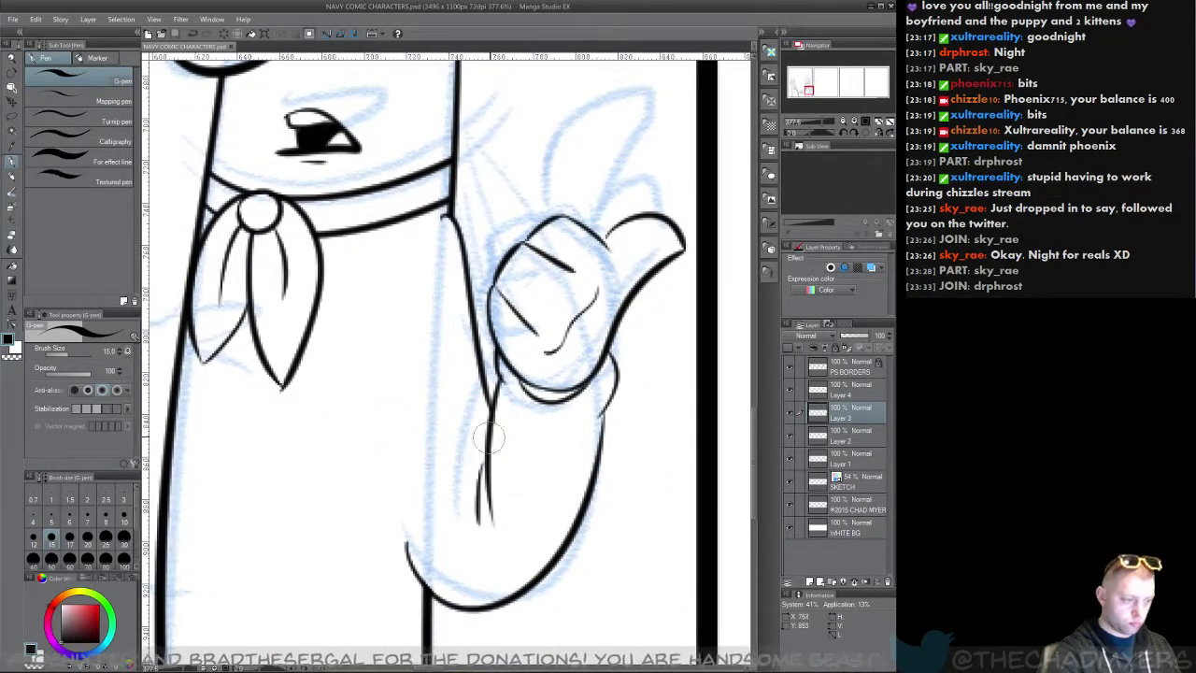
left_click(789, 481)
key("slash")
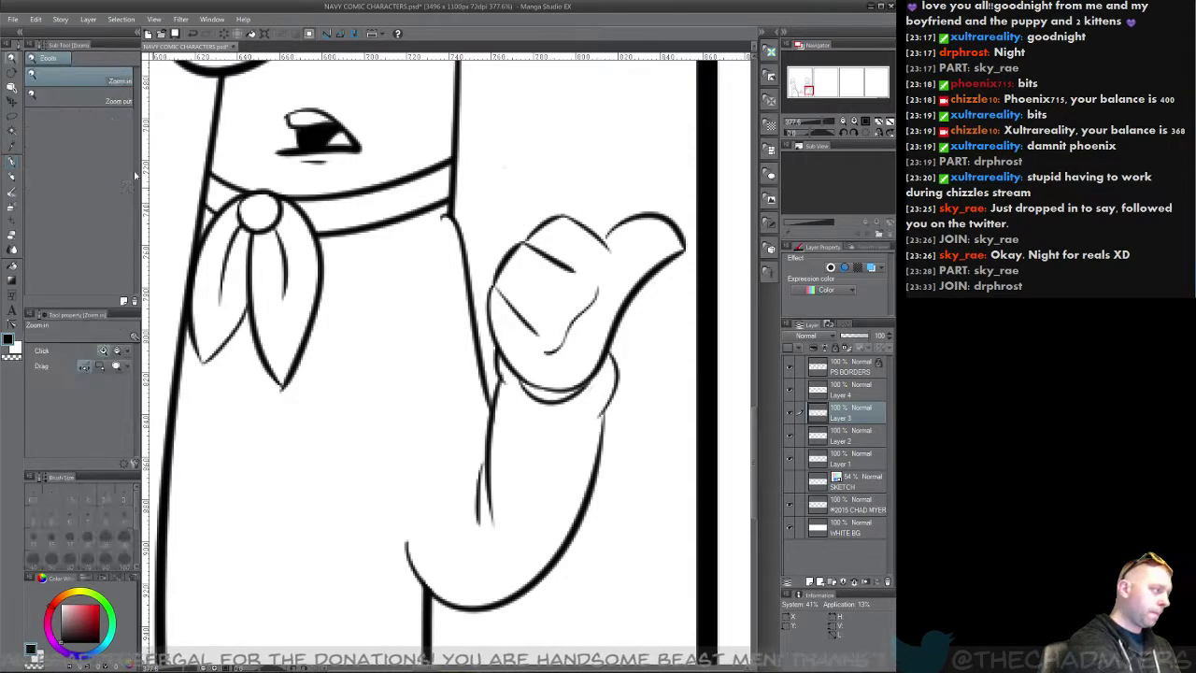
left_click_drag(455, 451, 536, 405)
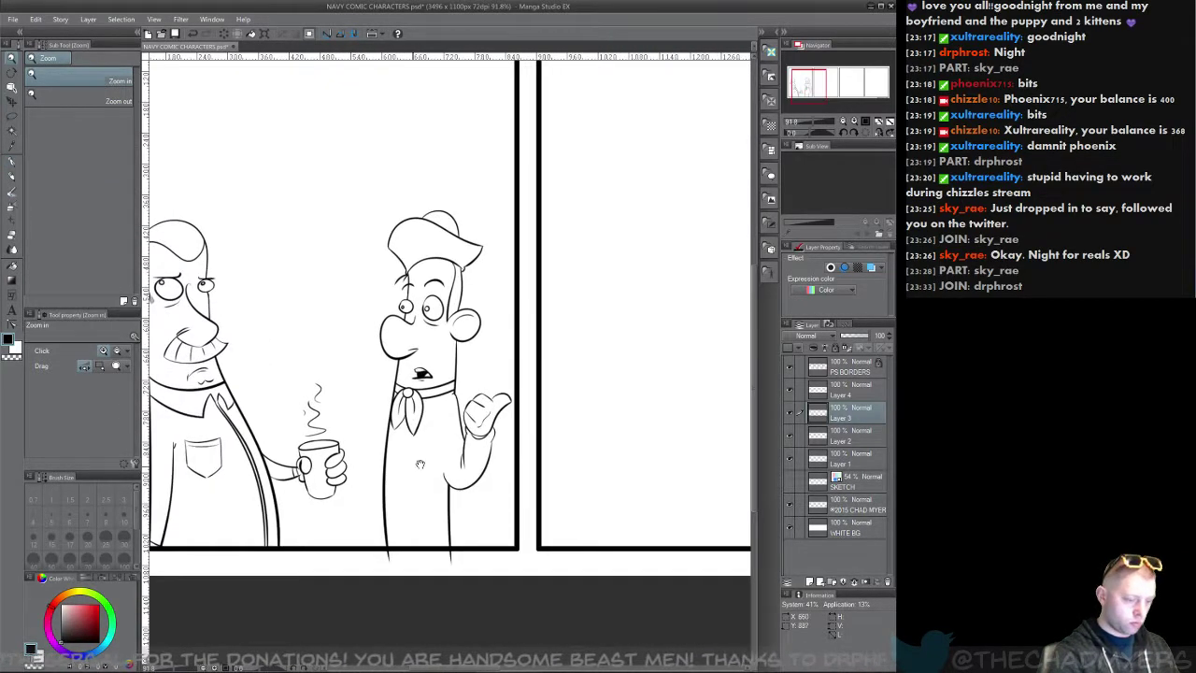
left_click_drag(421, 464, 397, 439)
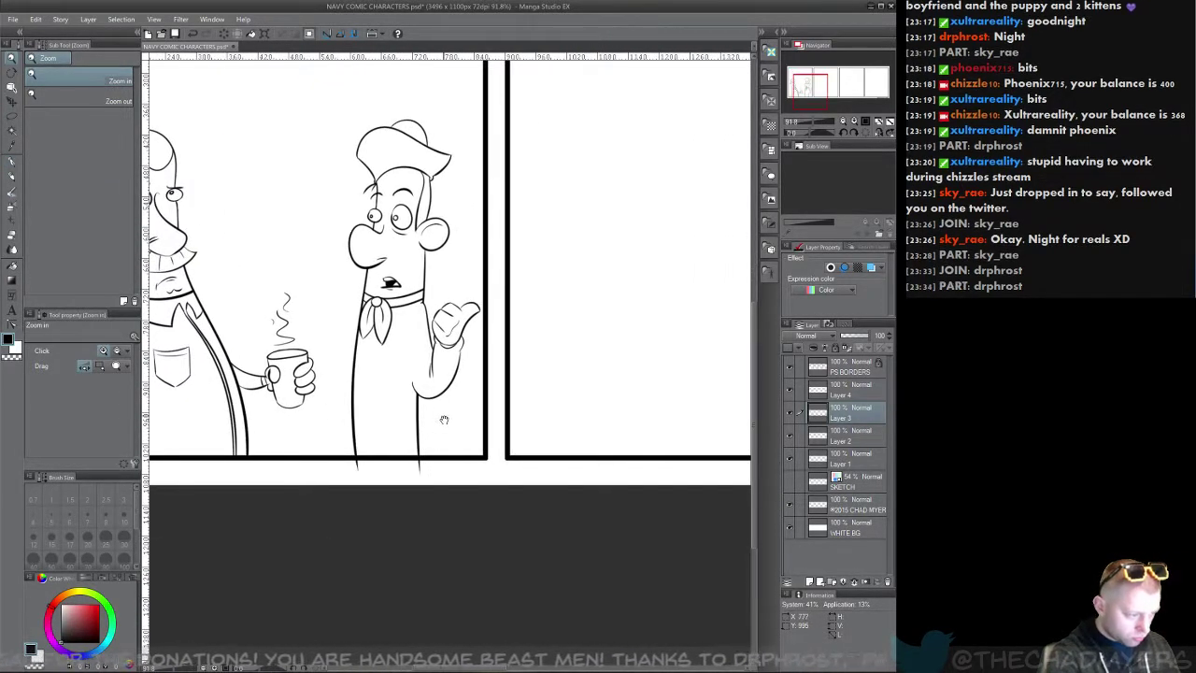
Step: On Layer 4, ink a shoulder line from the collar to the raised hand and a pointed sleeve fold beside the forearm
scroll(441, 422, "up", 3)
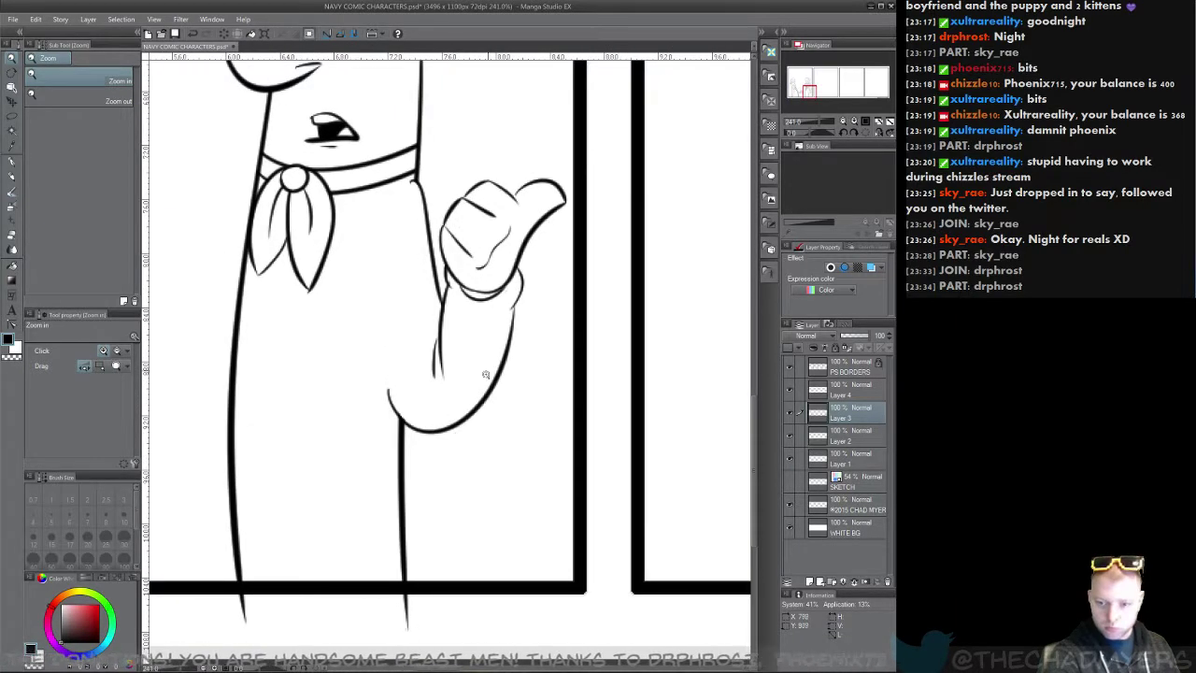
key("p")
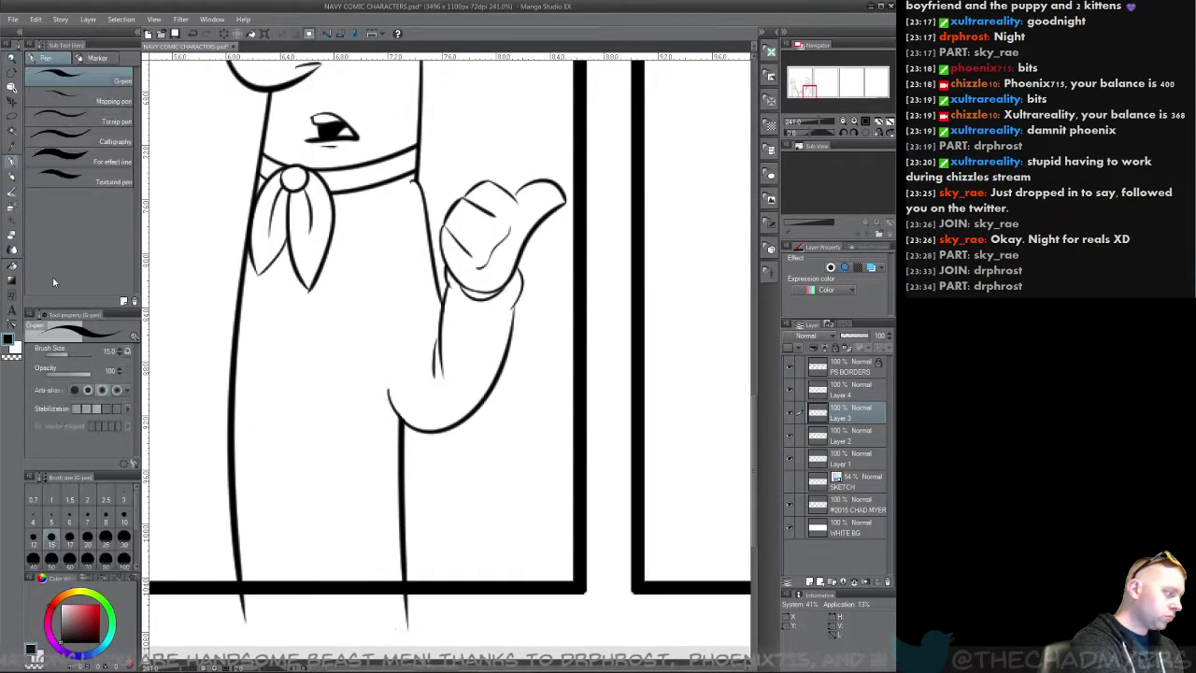
left_click(815, 391)
mouse_move(411, 176)
left_mouse_down()
mouse_move(504, 297)
mouse_move(540, 301)
mouse_move(507, 360)
left_mouse_up()
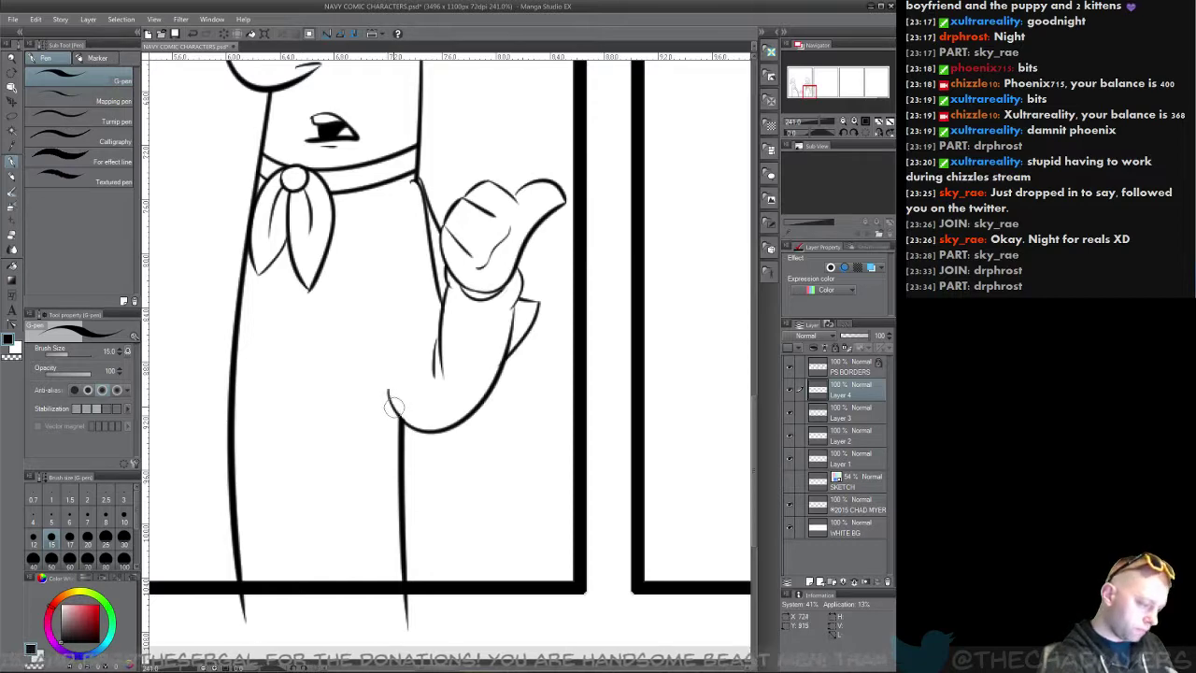
left_click(790, 396)
left_click(789, 396)
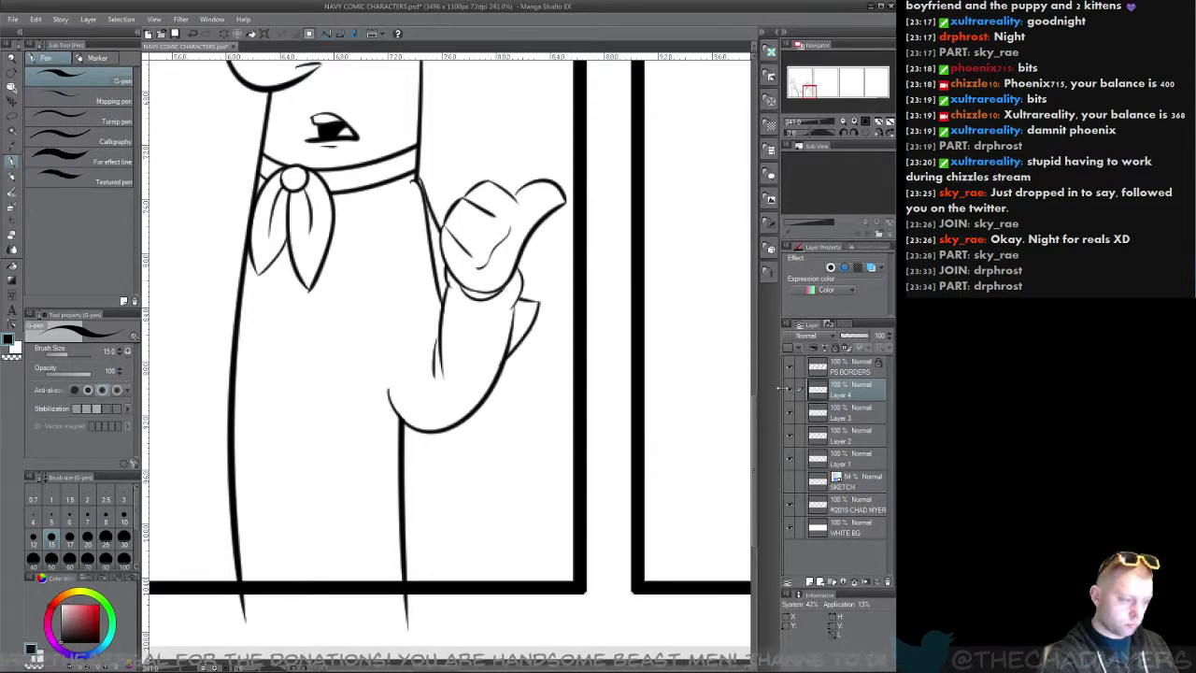
Step: Ink the inner line of the bent arm, curving from the elbow up along the torso toward the chest
left_click_drag(396, 412, 382, 291)
key("ctrl+z")
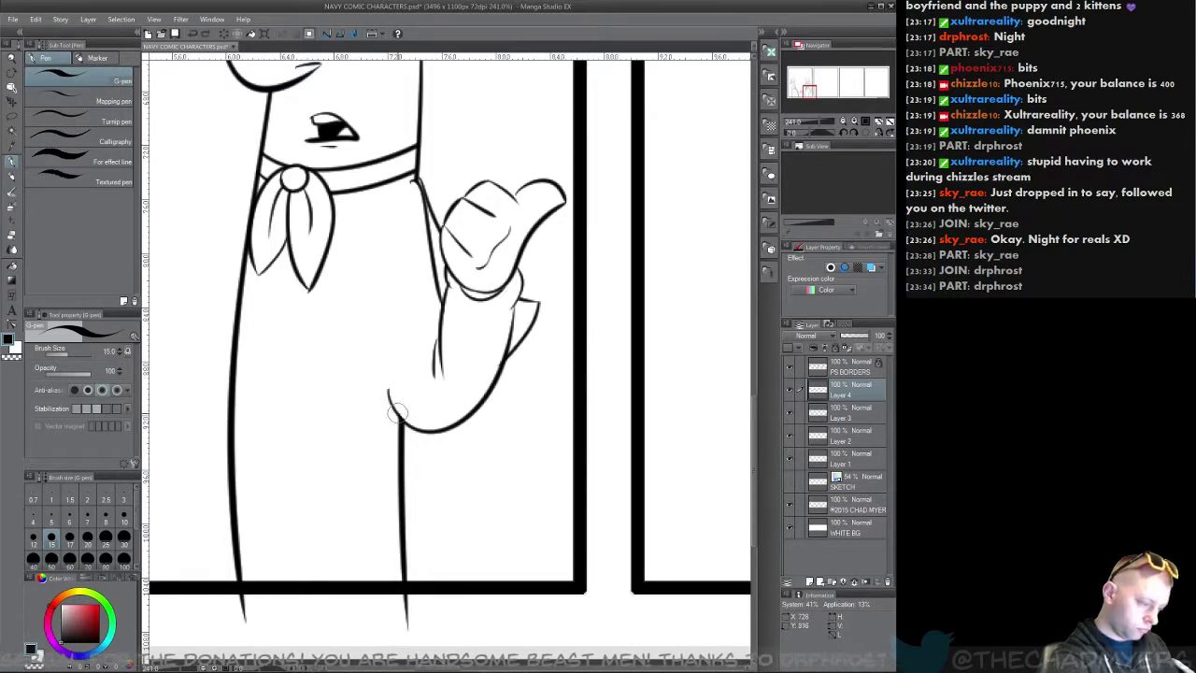
left_click_drag(399, 416, 383, 275)
key("ctrl+z")
left_click_drag(398, 415, 384, 269)
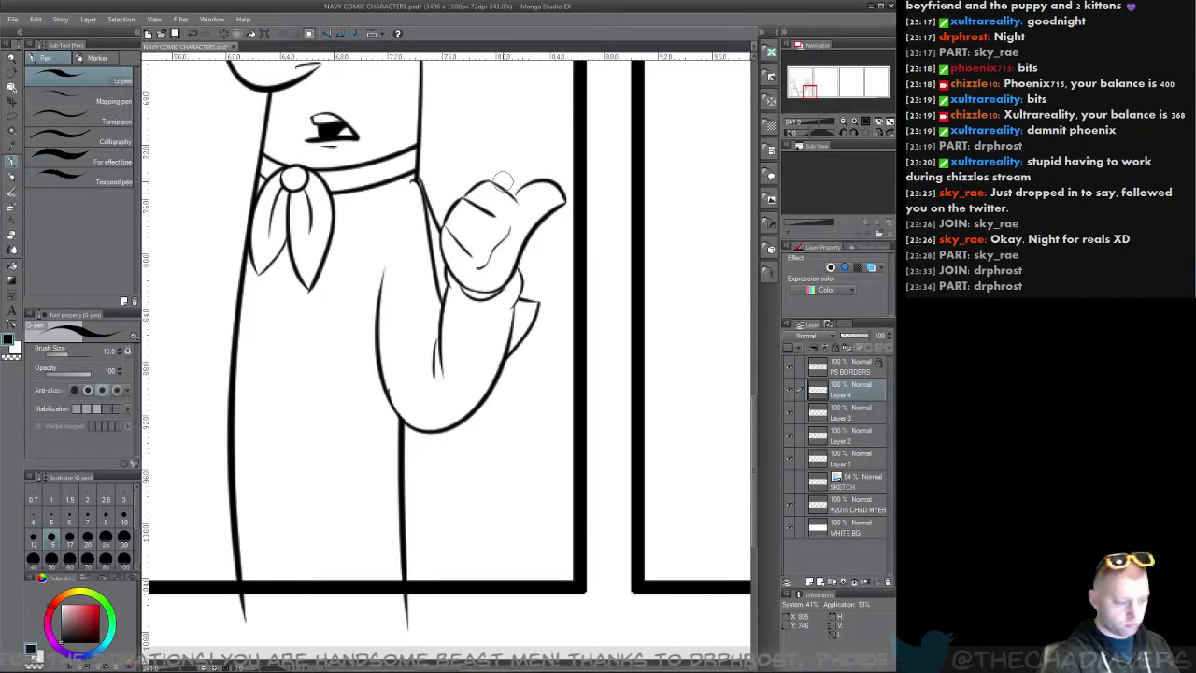
Step: Hide and reshow Layers 3 and 2 to check their body lines, and make Layer 3 active
left_click(789, 414)
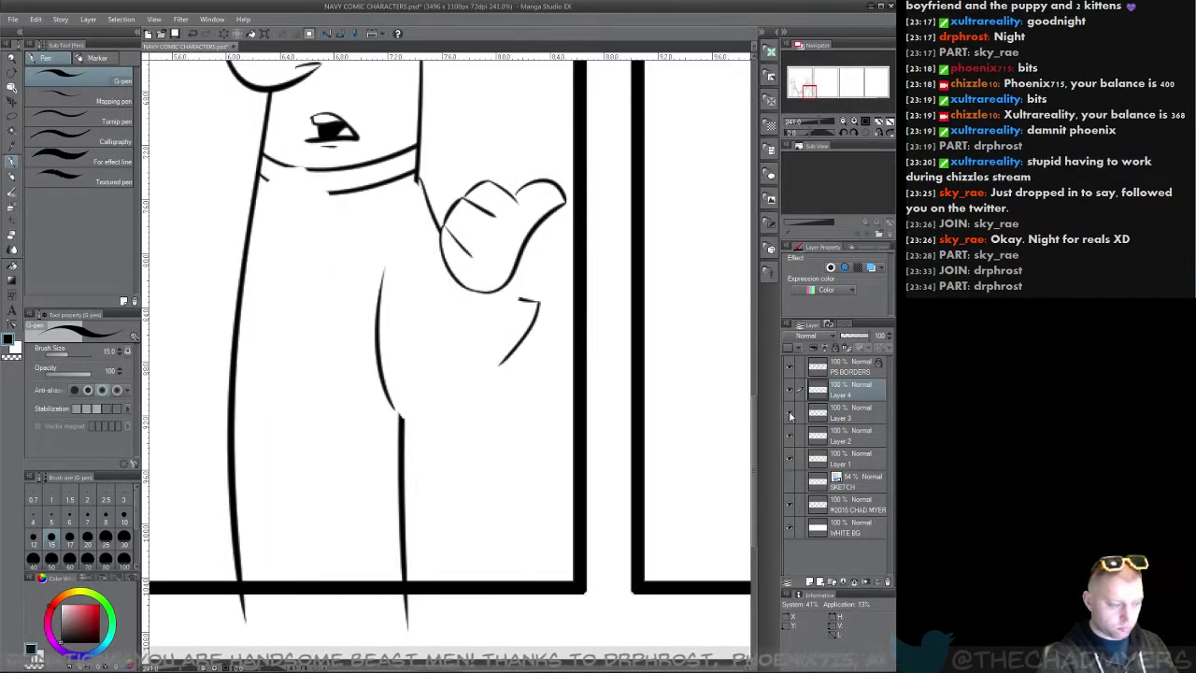
left_click(789, 415)
left_click(789, 435)
left_click(790, 435)
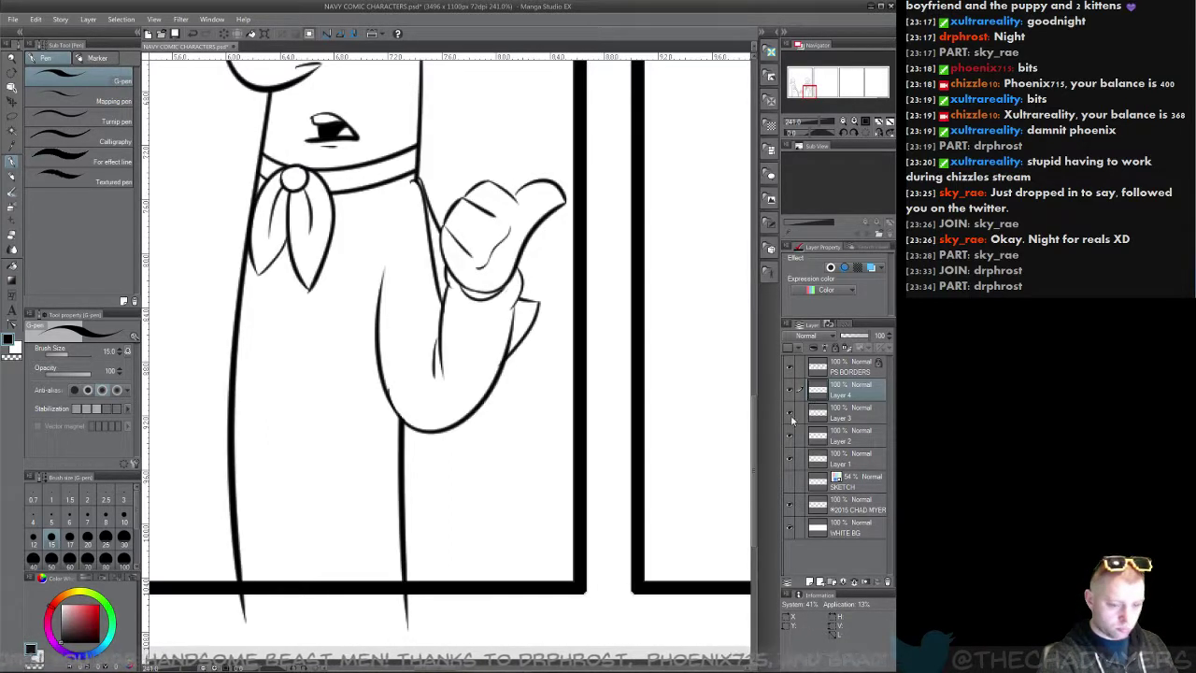
left_click(789, 414)
left_click(790, 414)
left_click(821, 413)
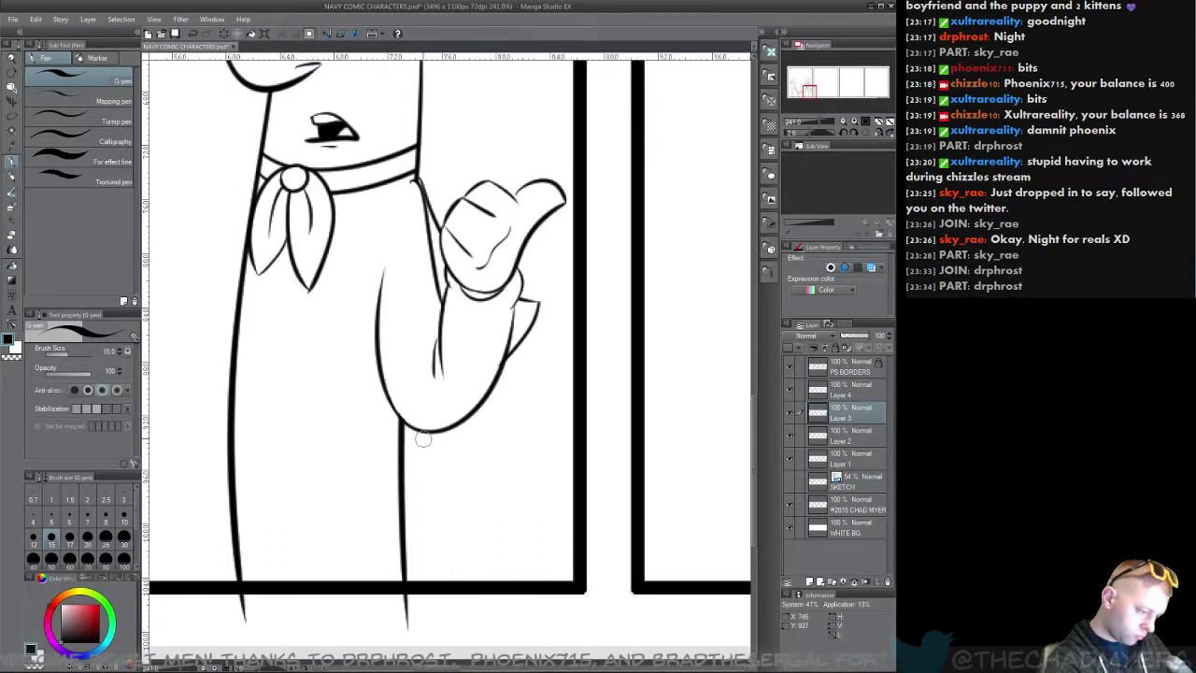
Step: Save the file and ink two short horizontal lines on the shirt just below the neckerchief
key("ctrl+s")
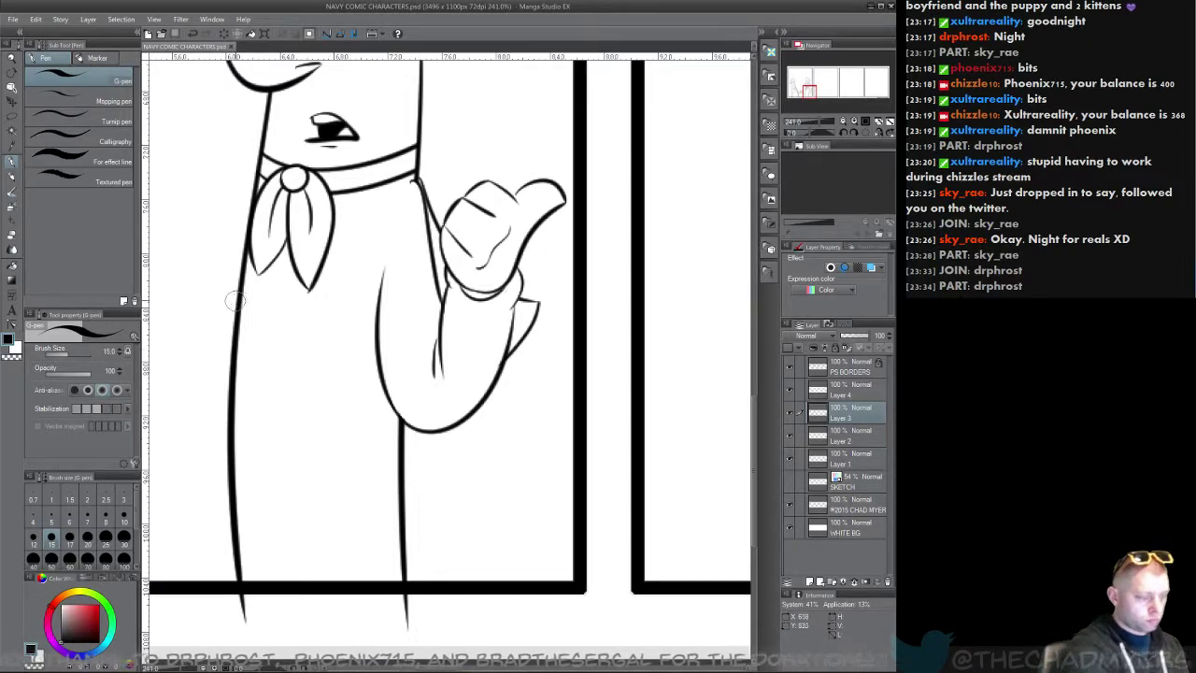
left_click_drag(231, 315, 334, 321)
key("ctrl+z")
mouse_move(250, 300)
left_mouse_down()
mouse_move(315, 302)
mouse_move(290, 300)
left_mouse_up()
Step: Review the inked lines of both characters across the panel and examine the sailor's face up close
left_click_drag(314, 479, 279, 350)
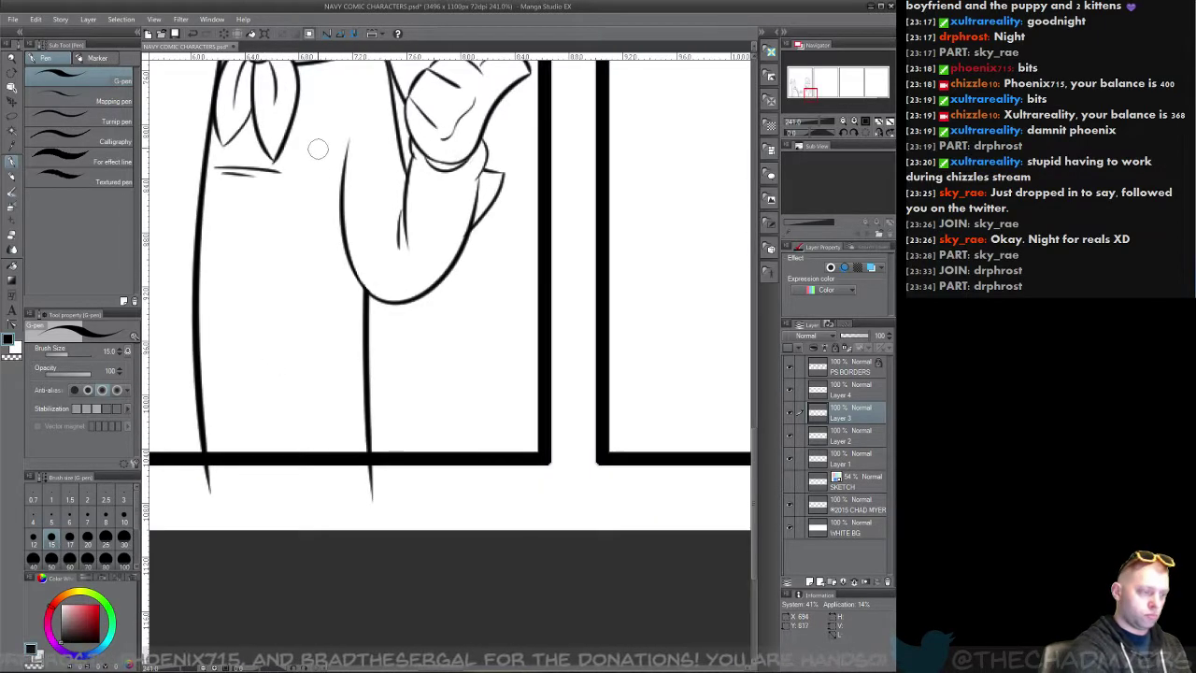
left_click_drag(195, 351, 370, 587)
left_click_drag(301, 452, 523, 347)
mouse_move(378, 403)
left_mouse_down()
mouse_move(325, 252)
mouse_move(337, 271)
left_mouse_up()
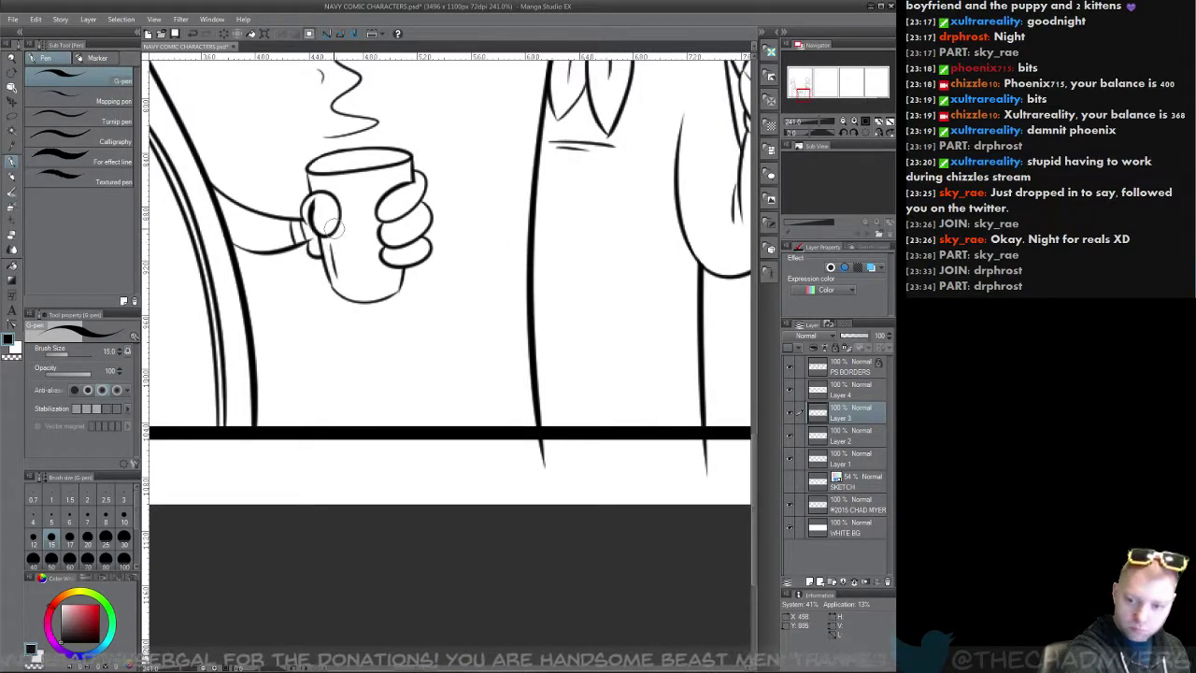
left_click_drag(289, 358, 344, 499)
left_click_drag(350, 344, 444, 525)
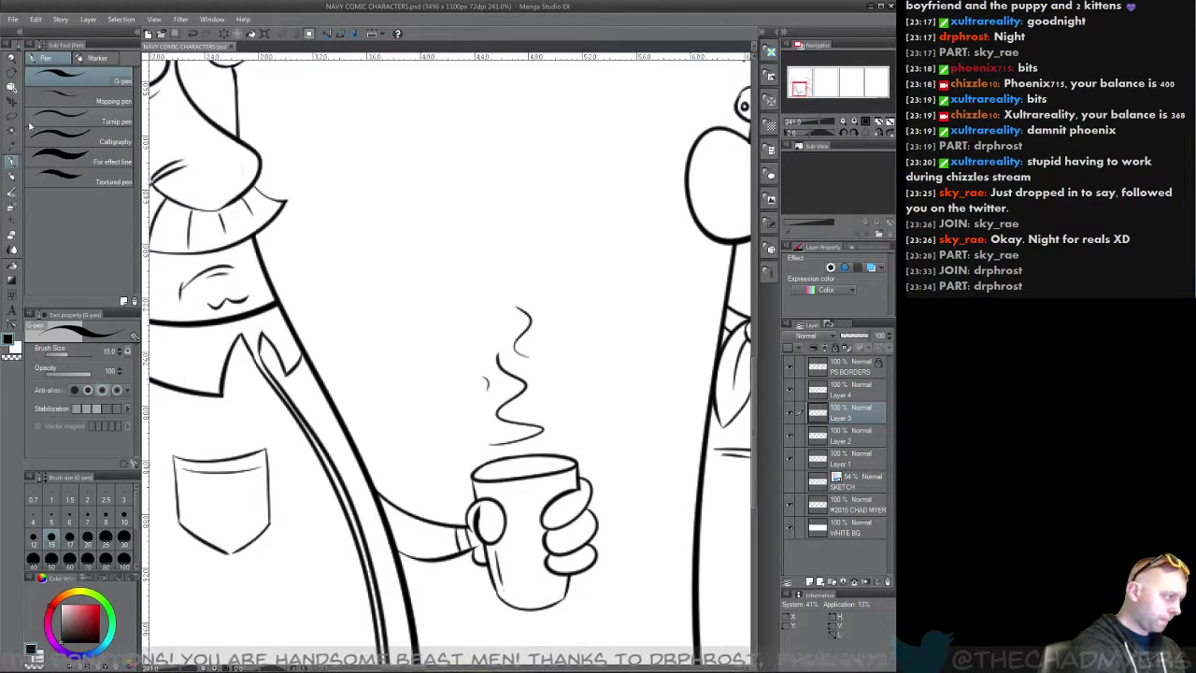
left_click(12, 58)
left_click_drag(443, 381, 418, 358)
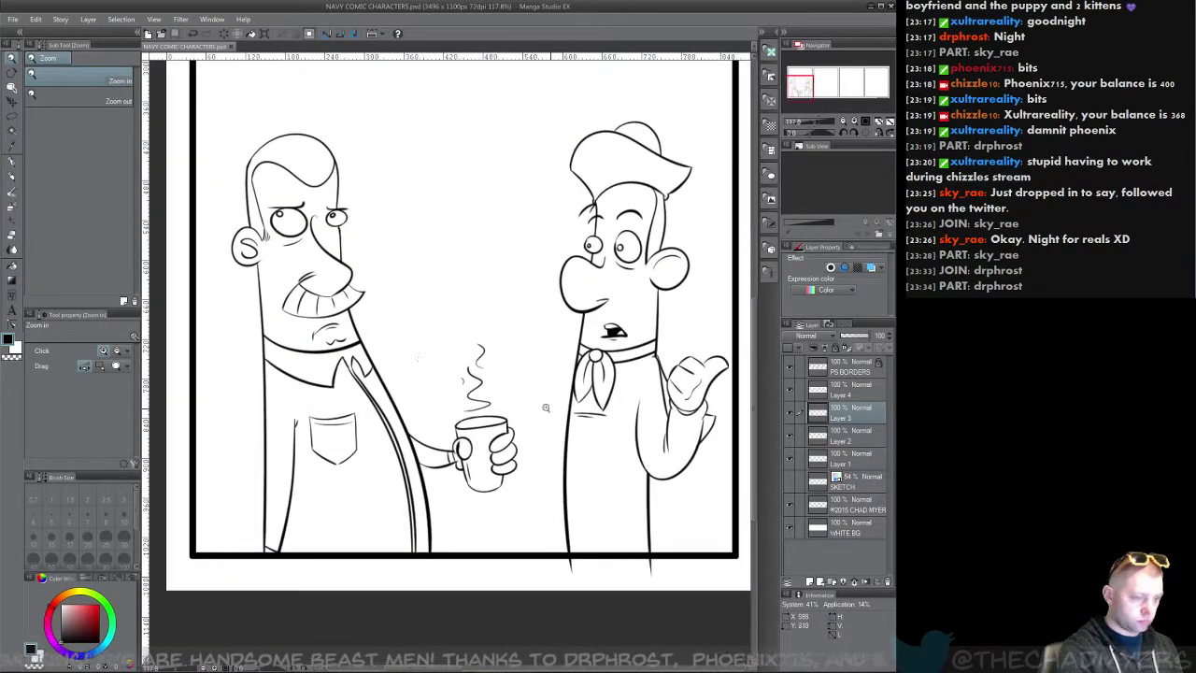
left_click_drag(542, 442, 346, 424)
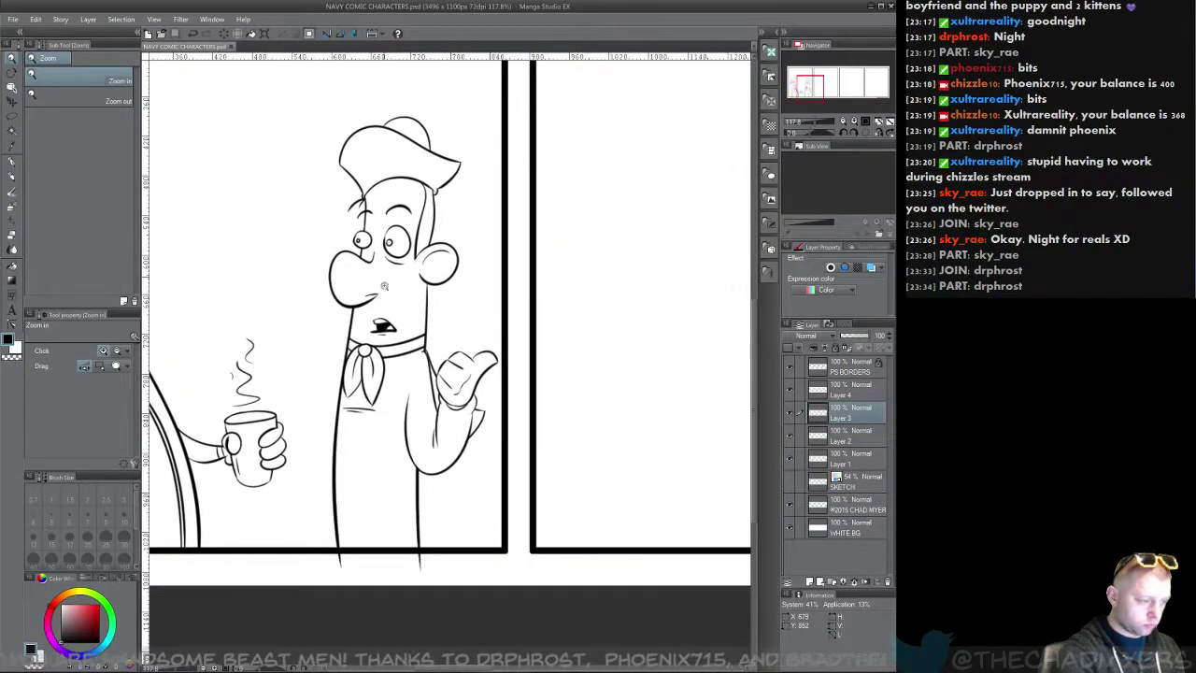
left_click_drag(372, 230, 420, 238)
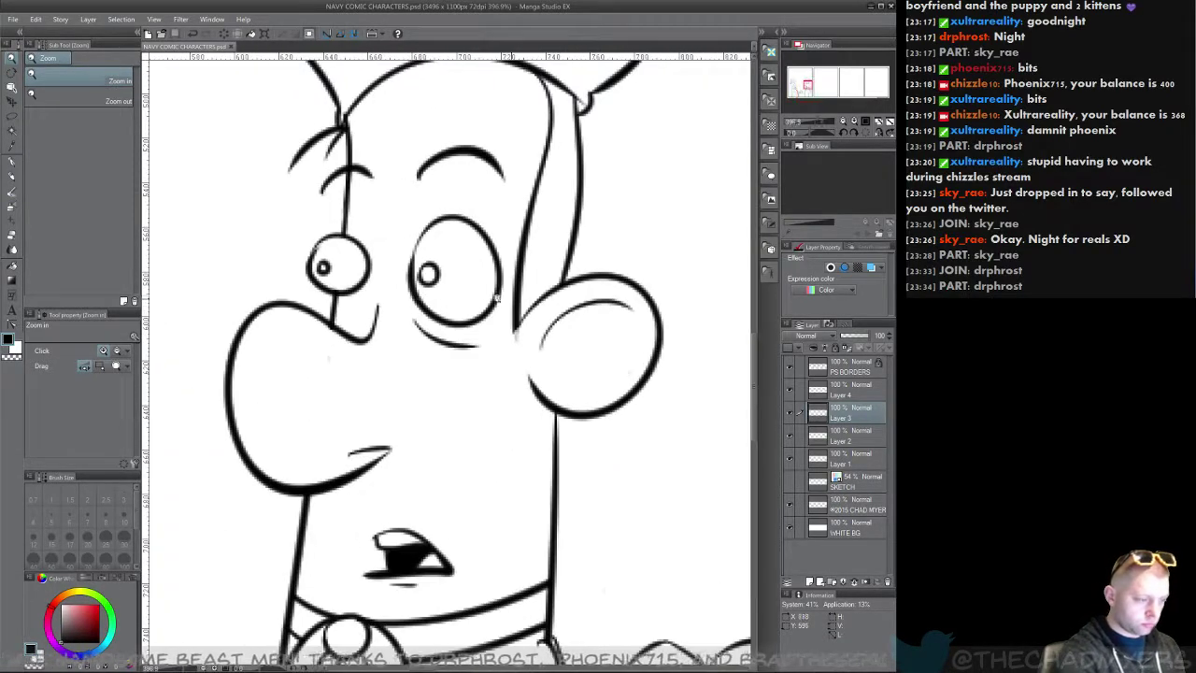
Step: Hide and reshow Layer 4, SKETCH, Layer 1 and Layer 2 to check their lines, and make Layer 2 active for the pen
left_click(790, 396)
left_click(790, 392)
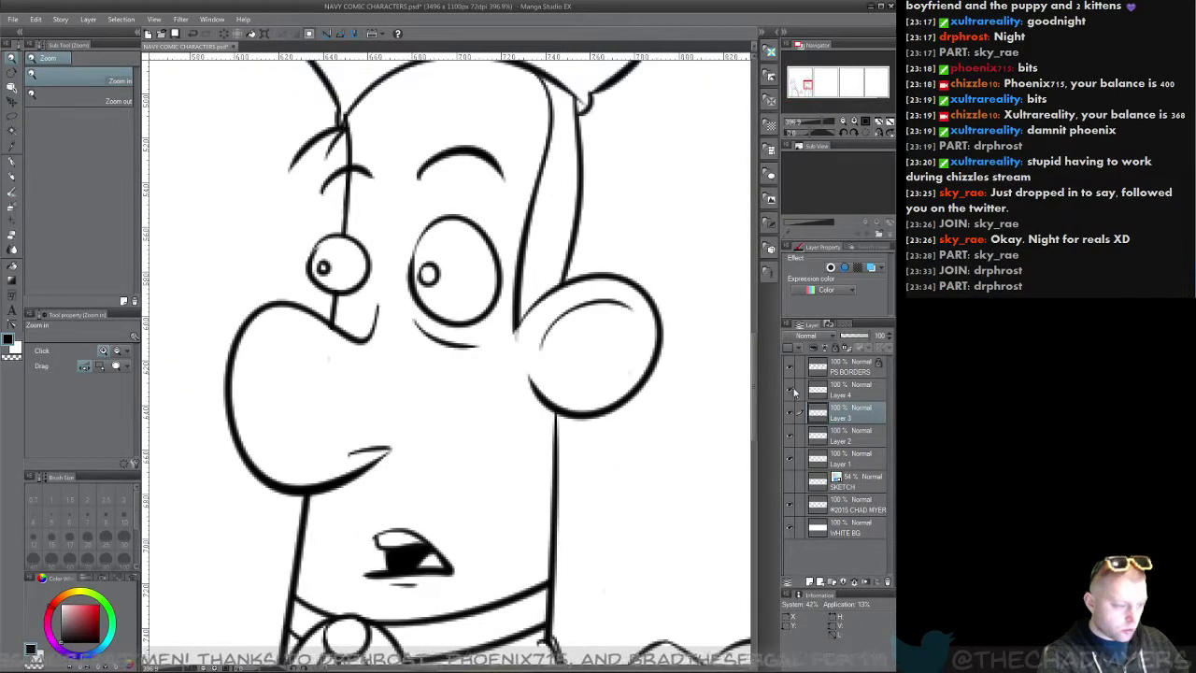
left_click(790, 483)
left_click(789, 483)
left_click(790, 460)
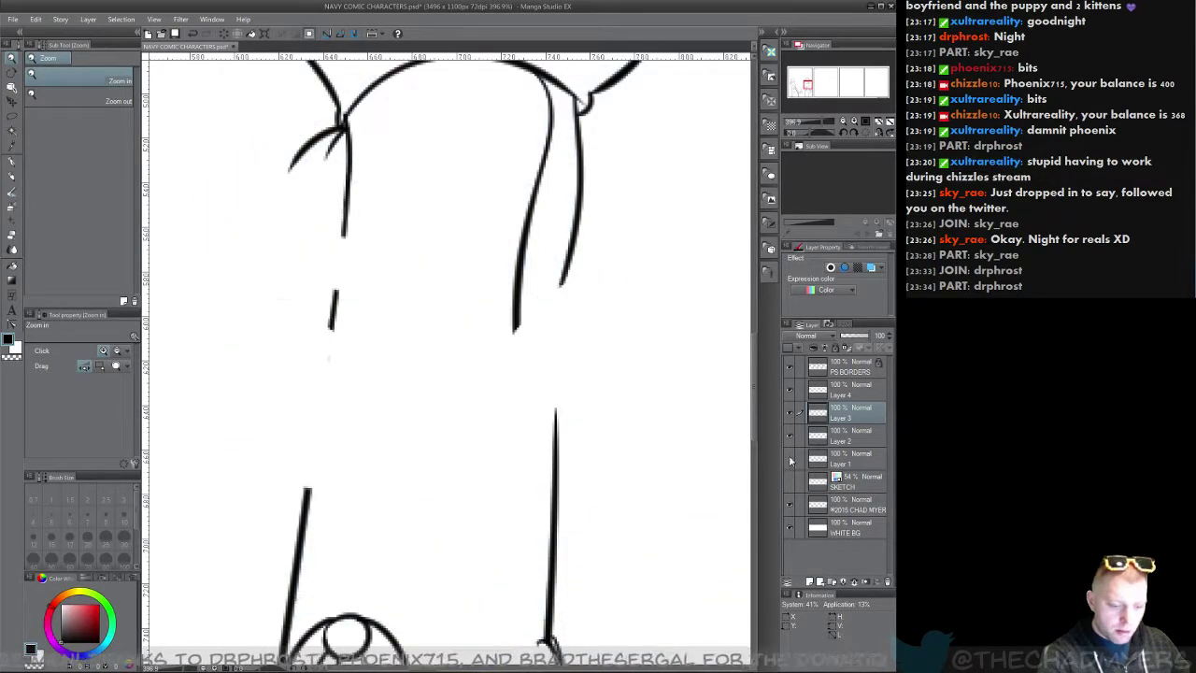
left_click(791, 460)
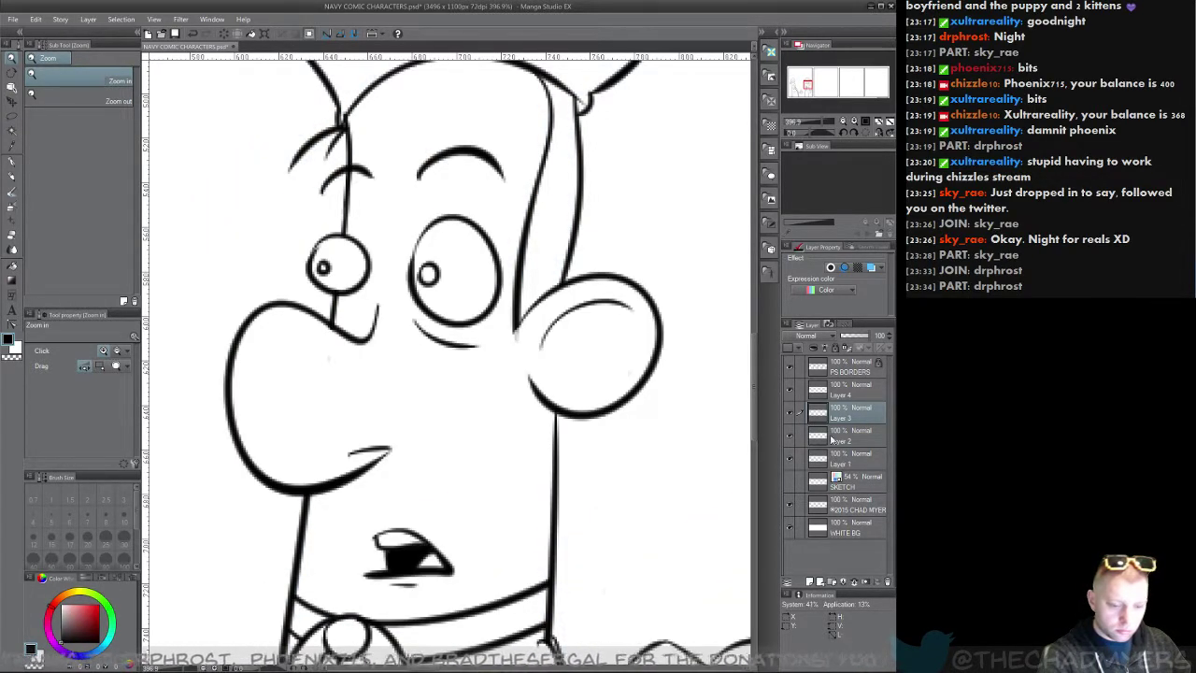
left_click(790, 438)
left_click(790, 438)
left_click(850, 435)
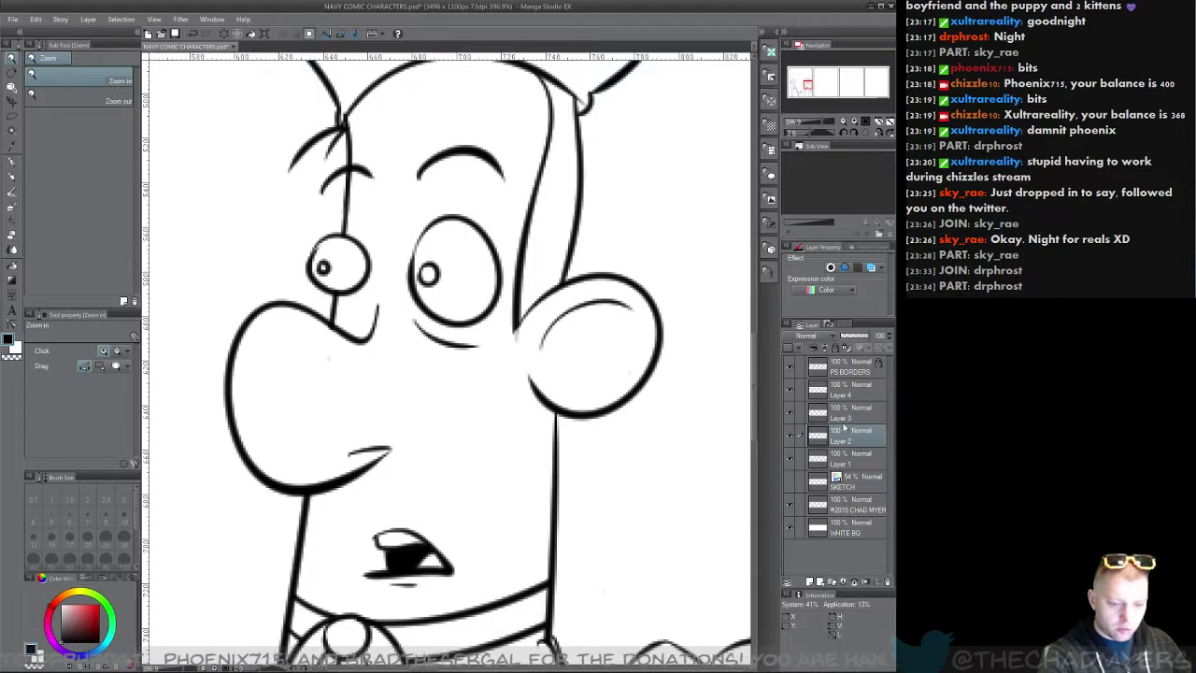
left_click(11, 159)
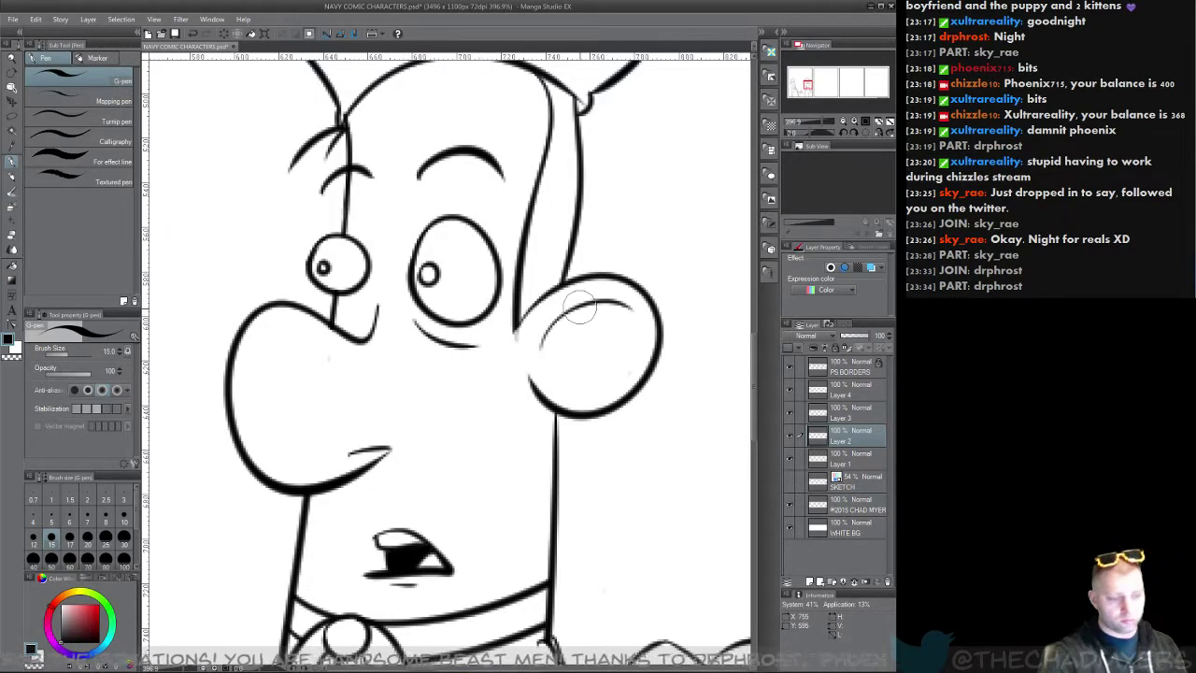
Step: Hide and reshow Layers 4, 3 and 2 to check the sailor's head lines, and save the file
left_click(789, 389)
left_click(789, 391)
left_click(790, 413)
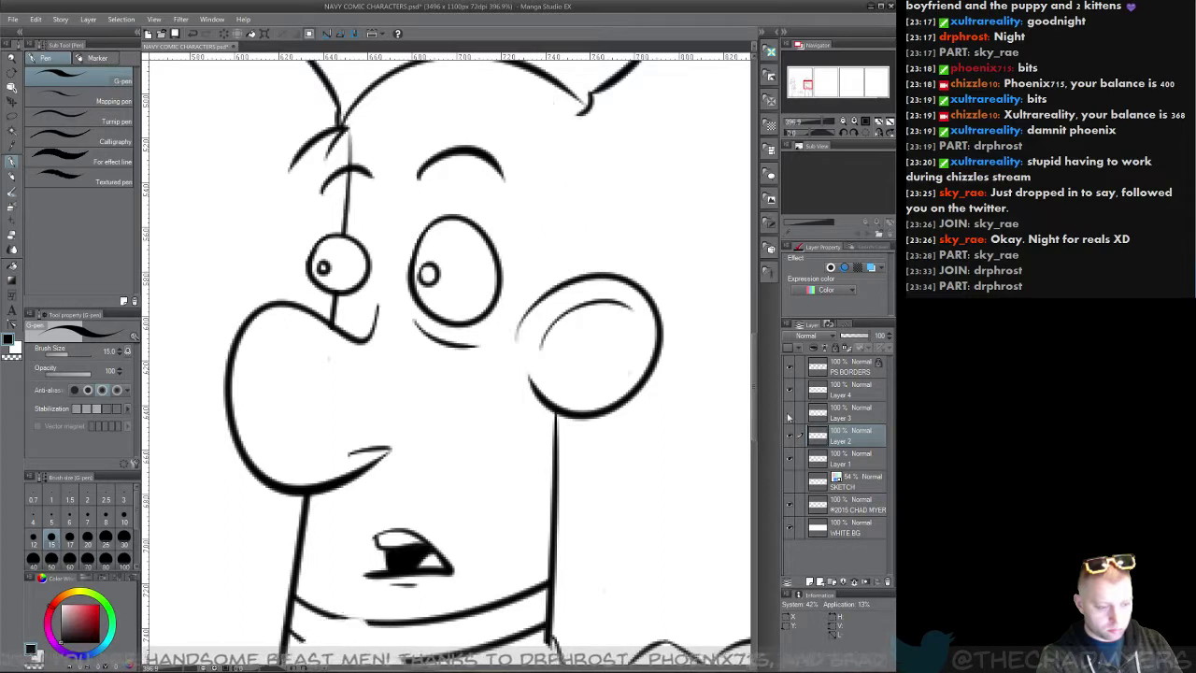
left_click(790, 415)
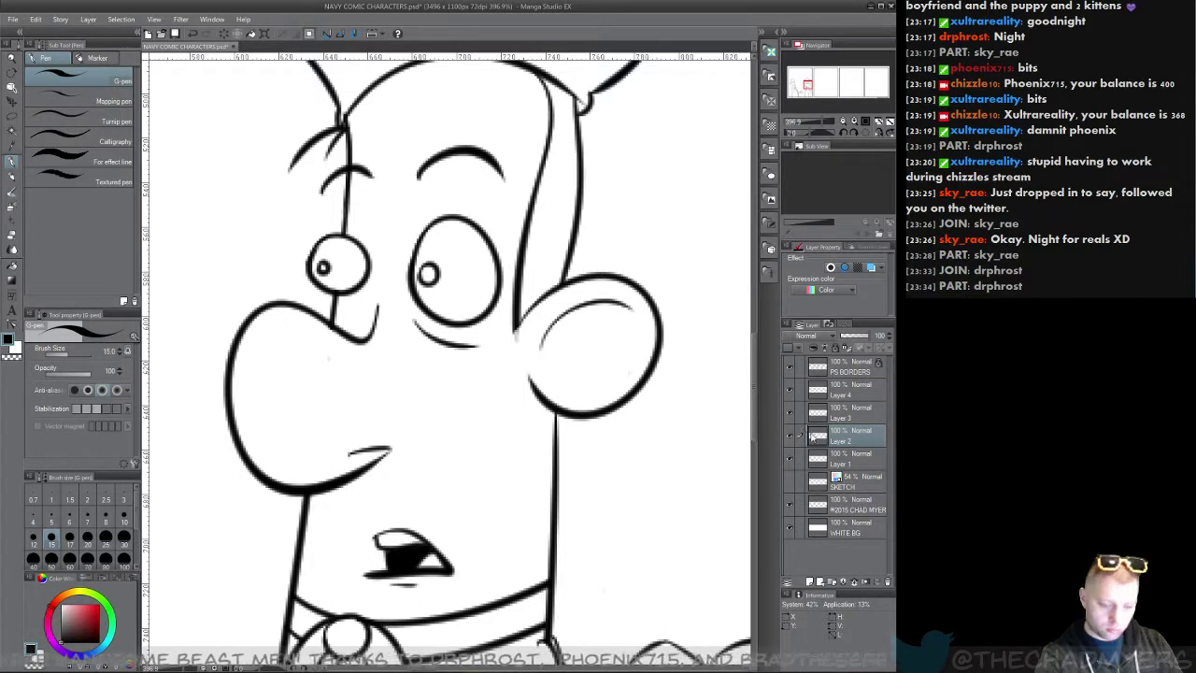
key("ctrl+s")
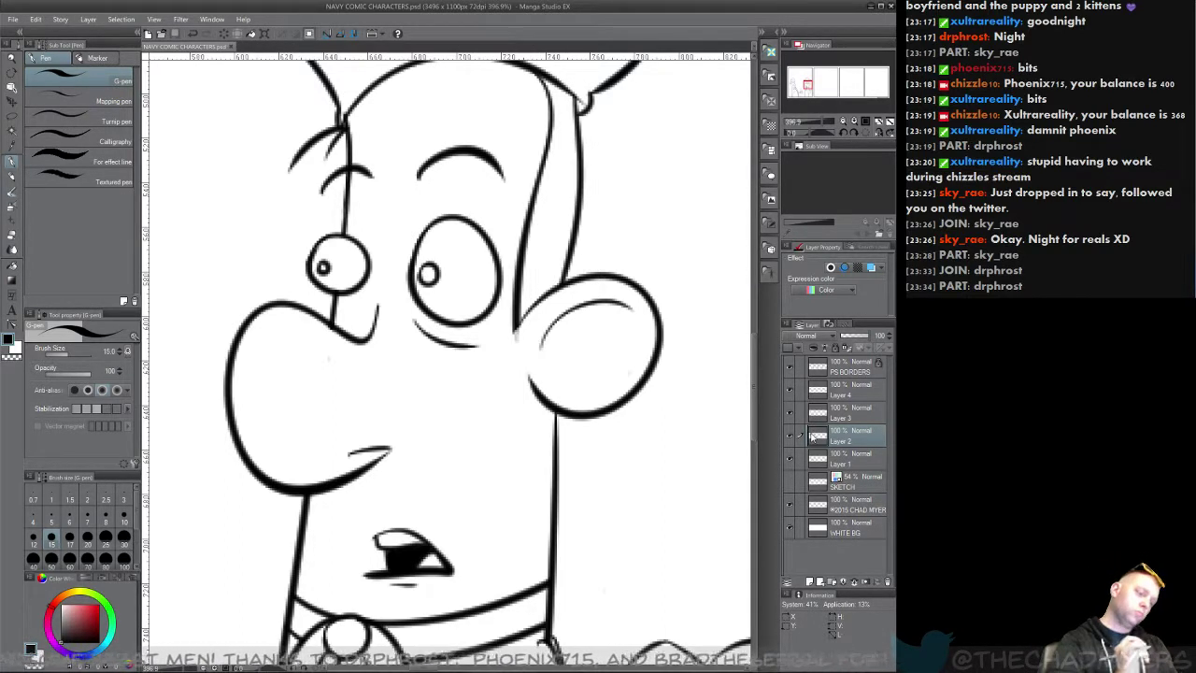
left_click(790, 436)
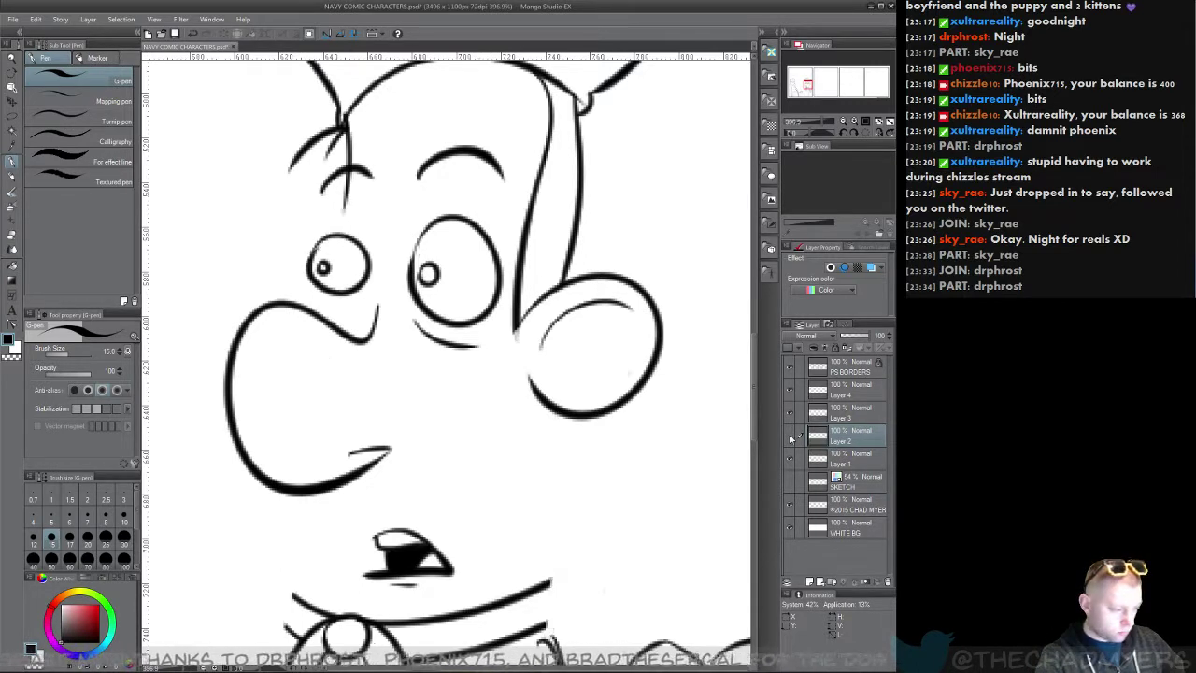
left_click(790, 436)
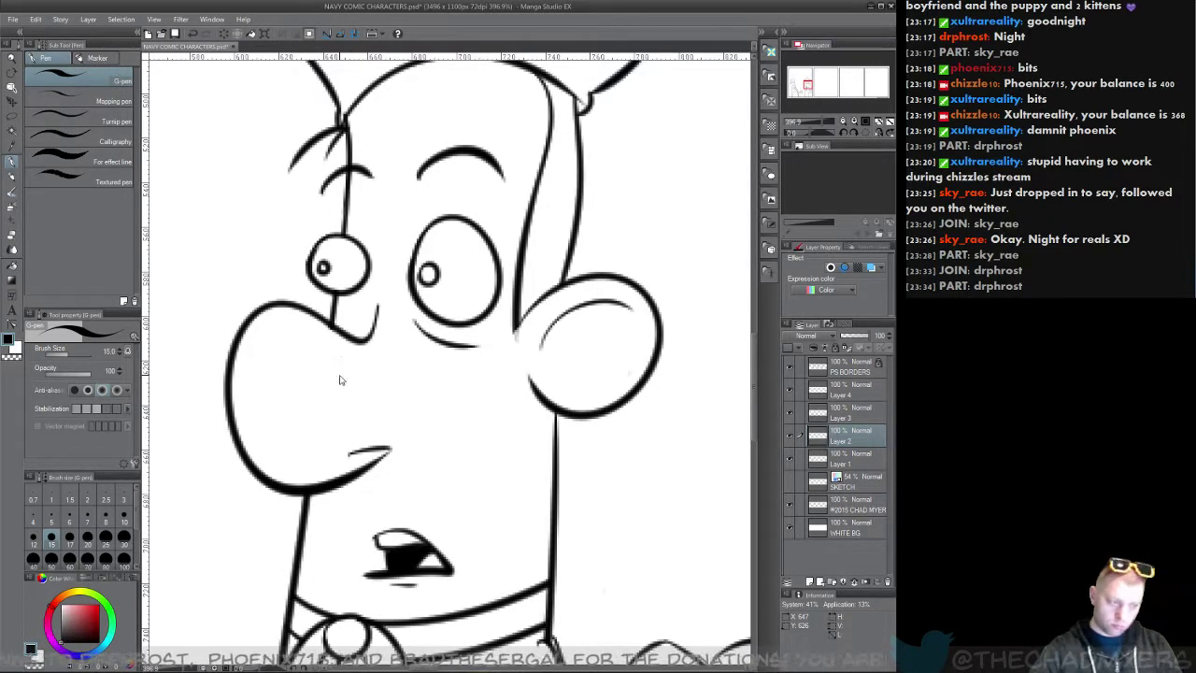
key("ctrl+s")
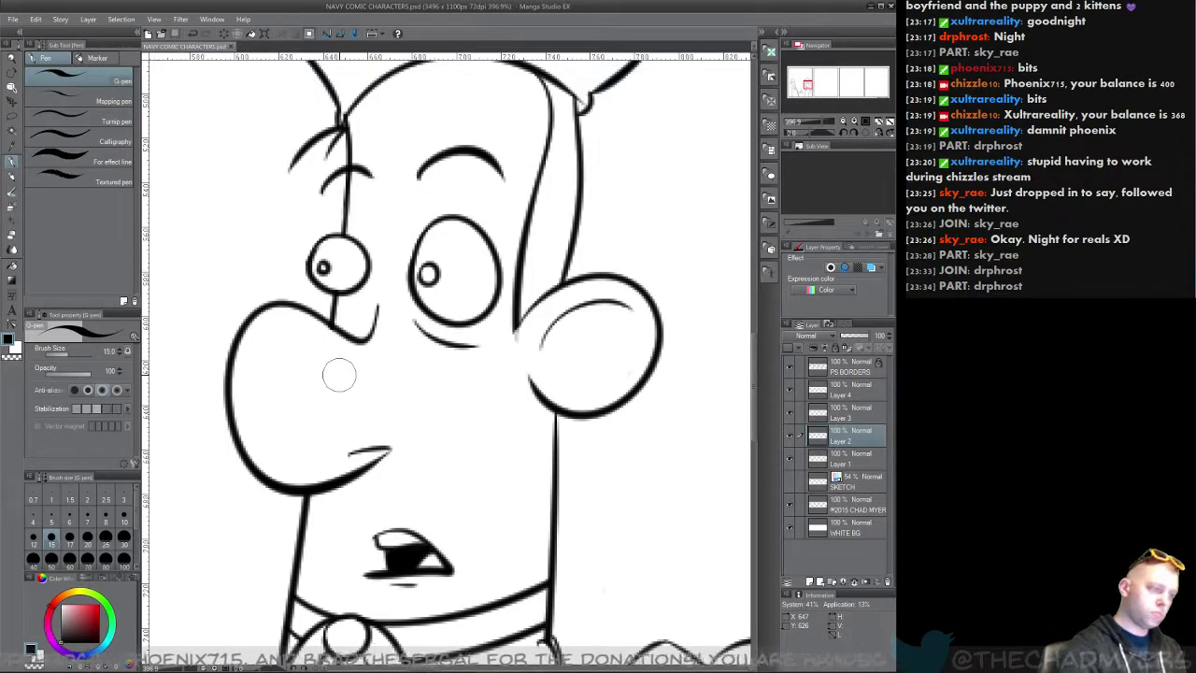
Step: Review both characters in the panel and check Layer 2's lines on the sailor's face by hiding and reshowing it
left_click(13, 58)
left_click_drag(432, 379, 381, 451)
left_click_drag(362, 496, 443, 441)
scroll(444, 440, "down", 2)
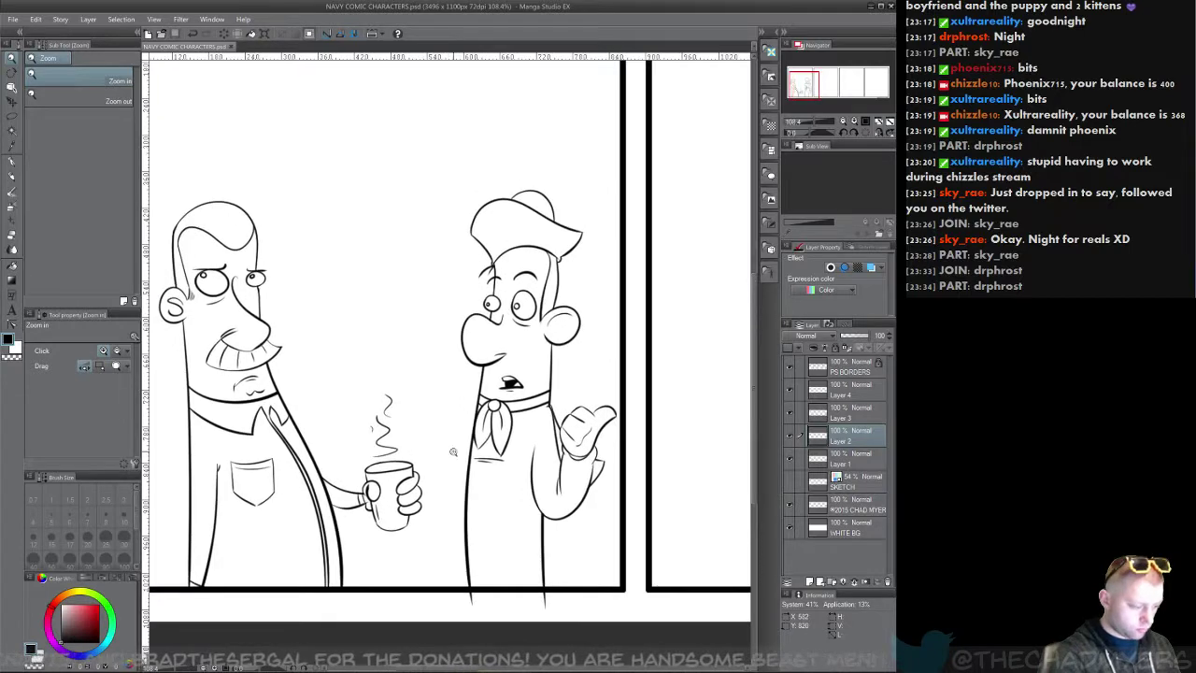
scroll(452, 435, "up", 1)
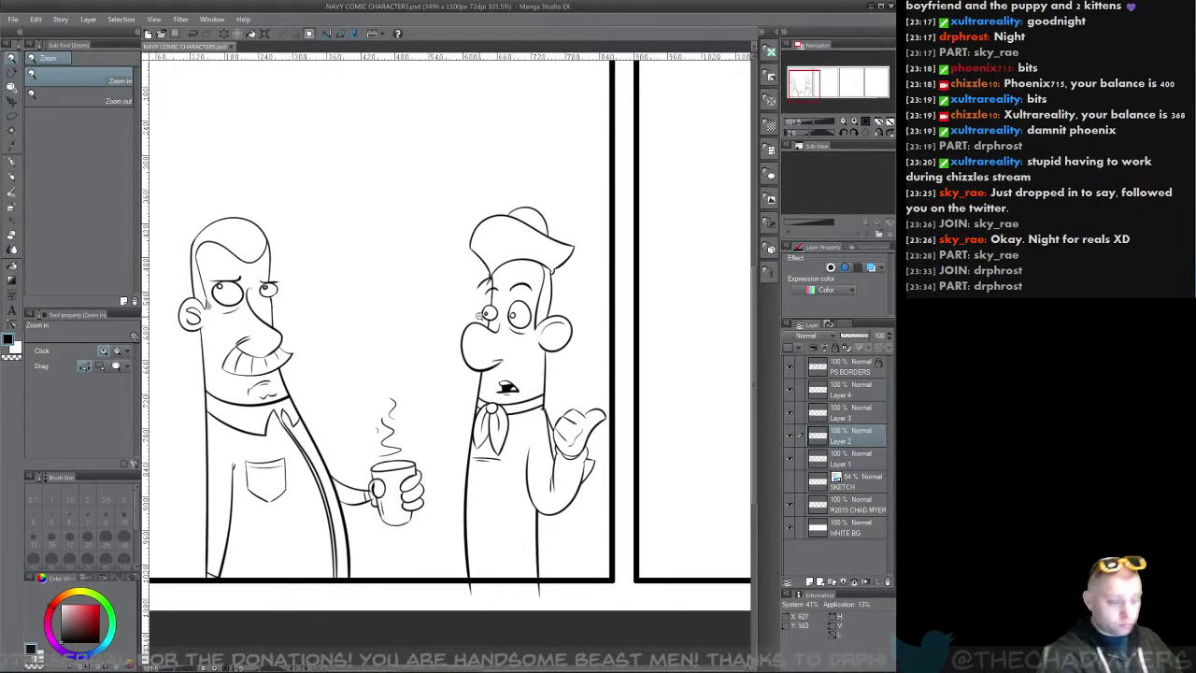
scroll(481, 316, "up", 4)
left_click(790, 437)
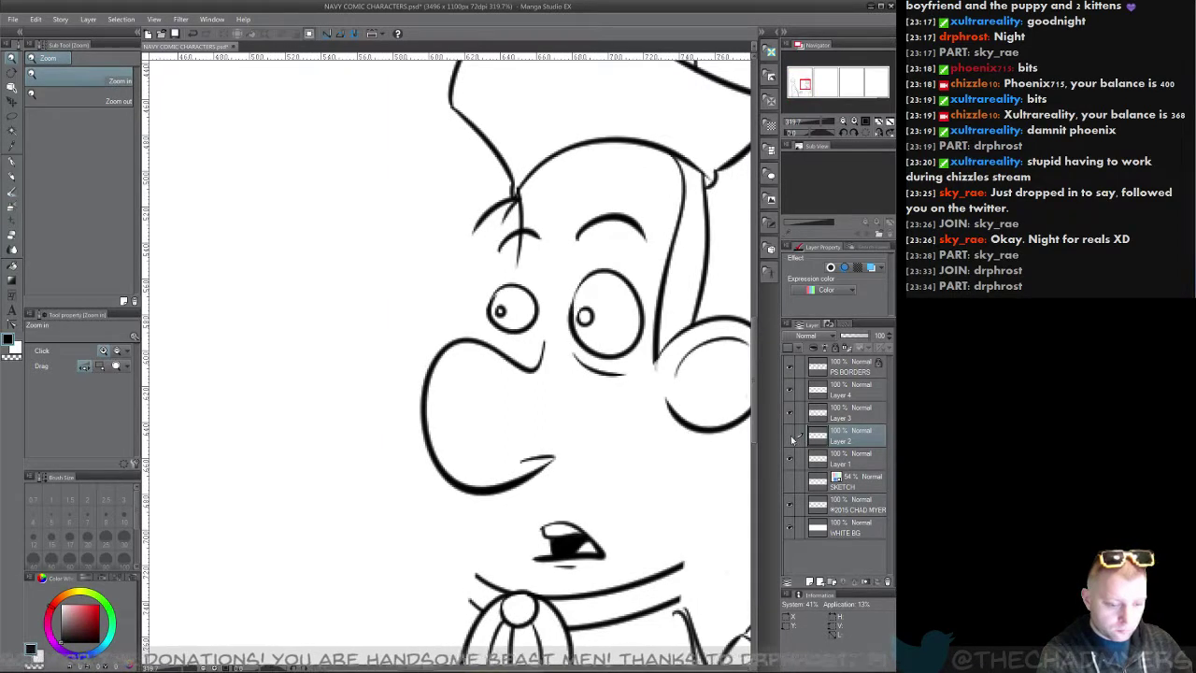
left_click(790, 437)
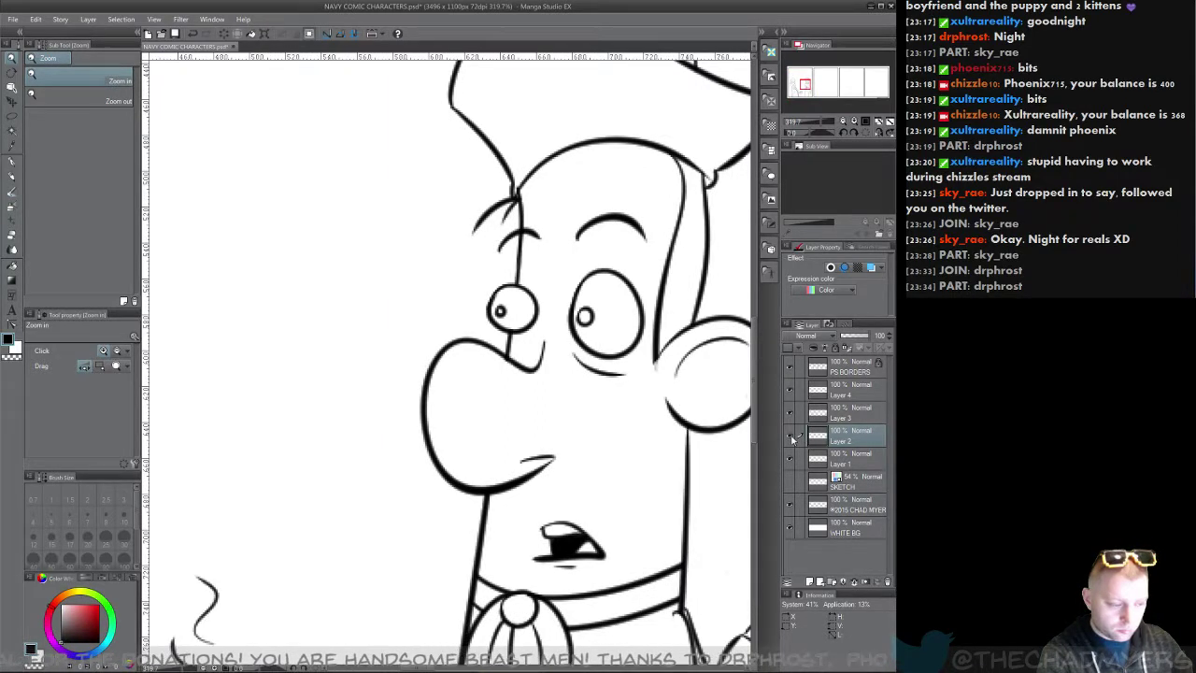
Step: Fill both of the sailor's pupils solid black with the G-pen on Layer 2
left_click(13, 168)
left_click_drag(579, 310, 584, 316)
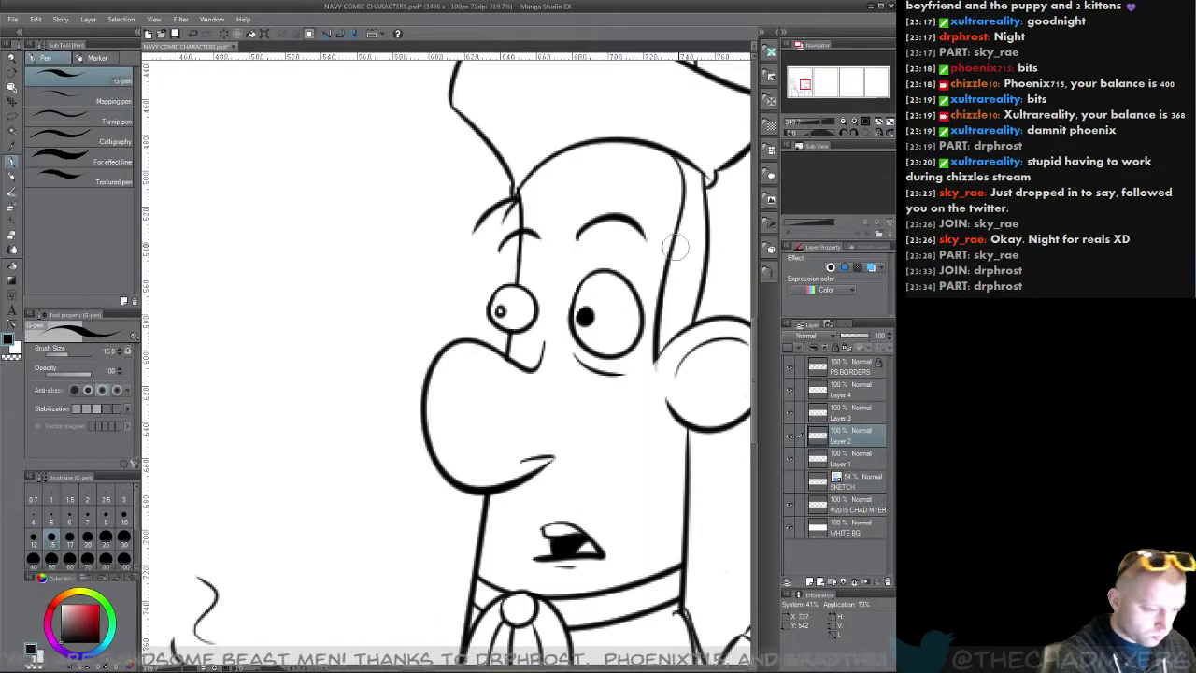
left_click_drag(500, 311, 505, 313)
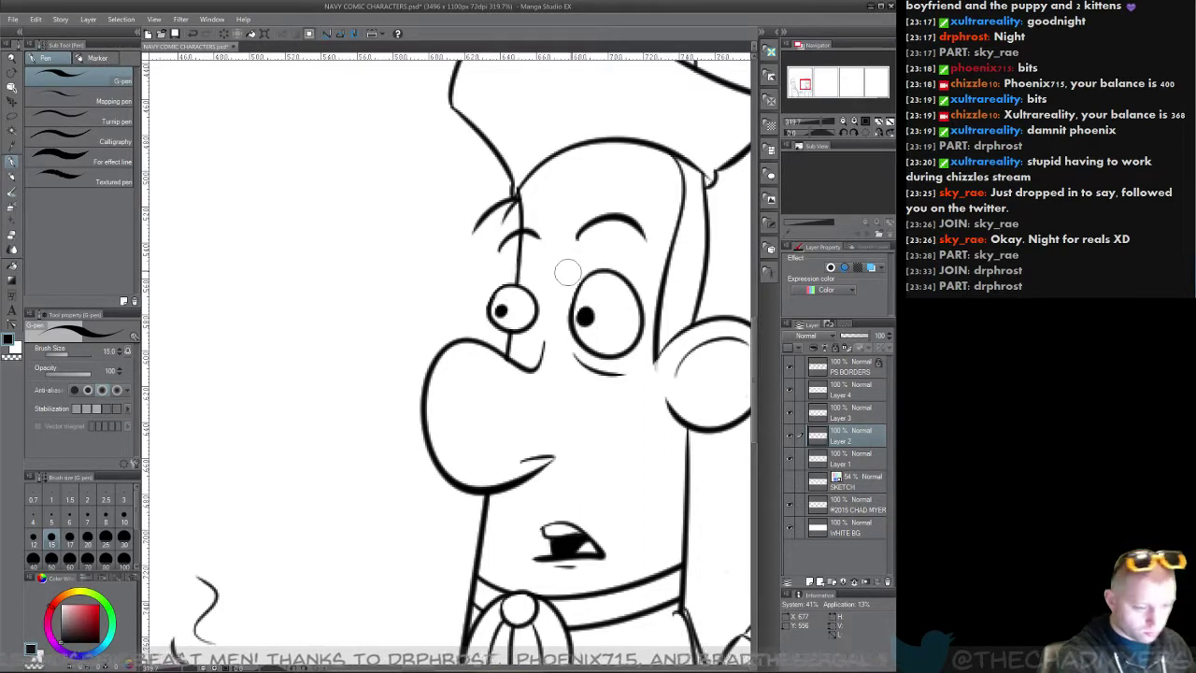
Step: Review both characters across the panel, and hide and reshow Layers 1 and 2 to check the sailor's body lines at the lower border
left_click(11, 59)
left_click_drag(421, 417, 388, 369)
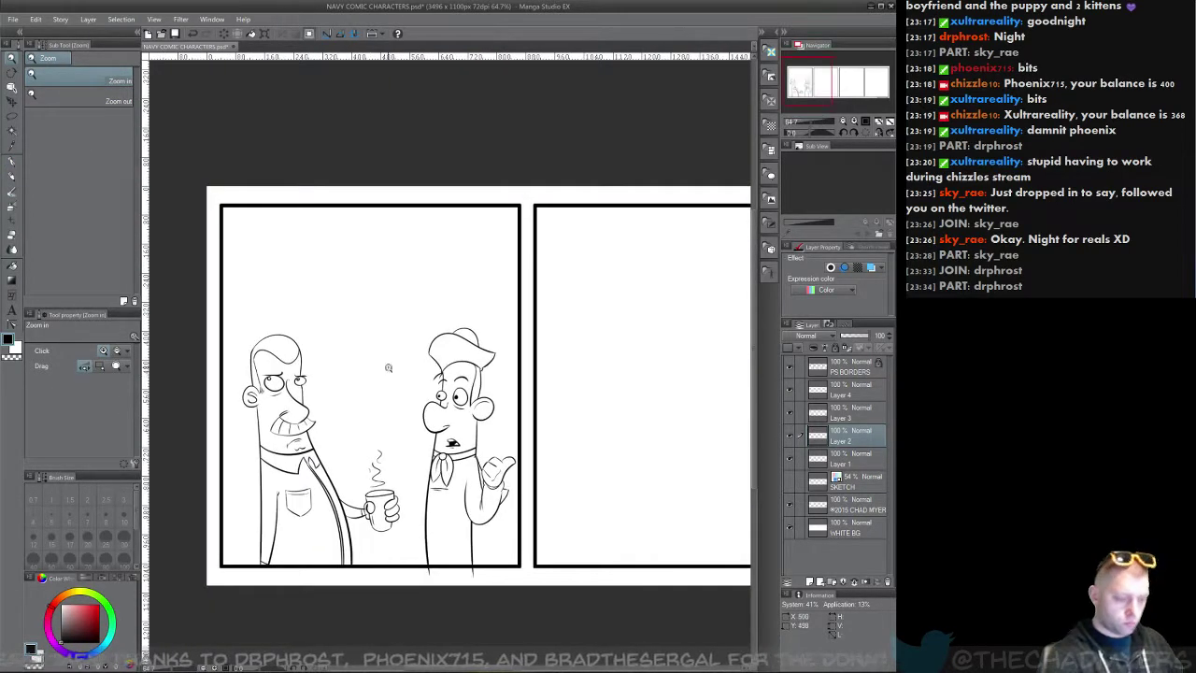
left_click_drag(412, 454, 422, 478)
left_click(422, 479)
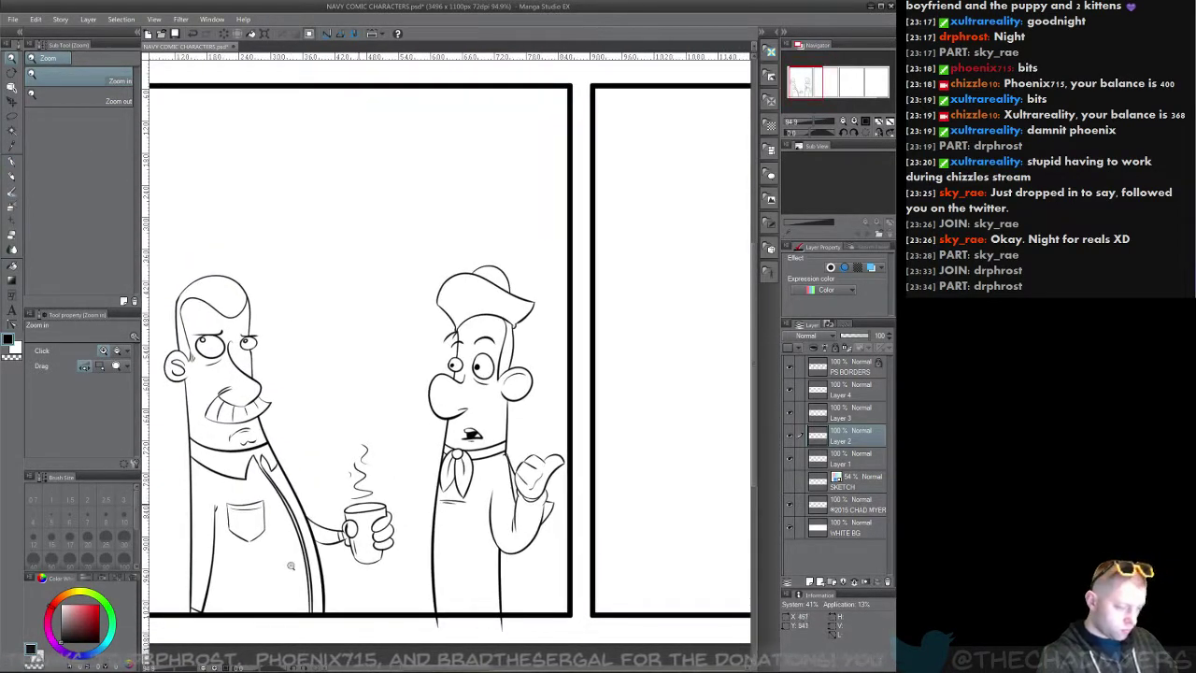
left_click(366, 507)
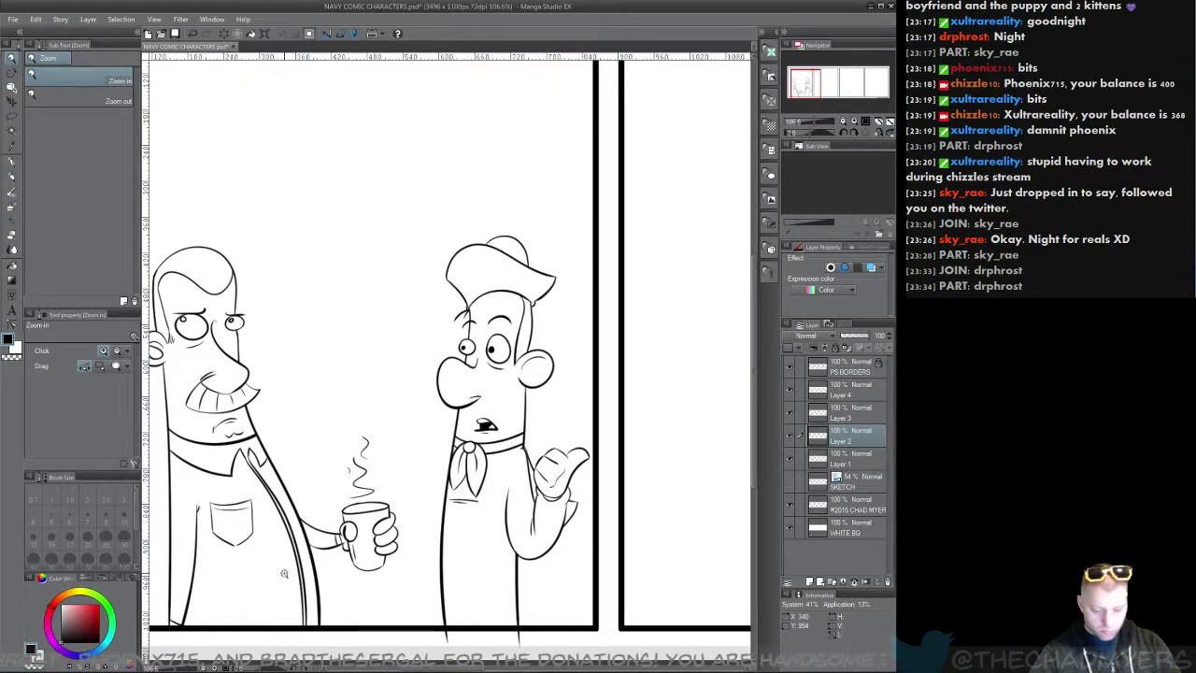
left_click_drag(576, 510, 499, 361)
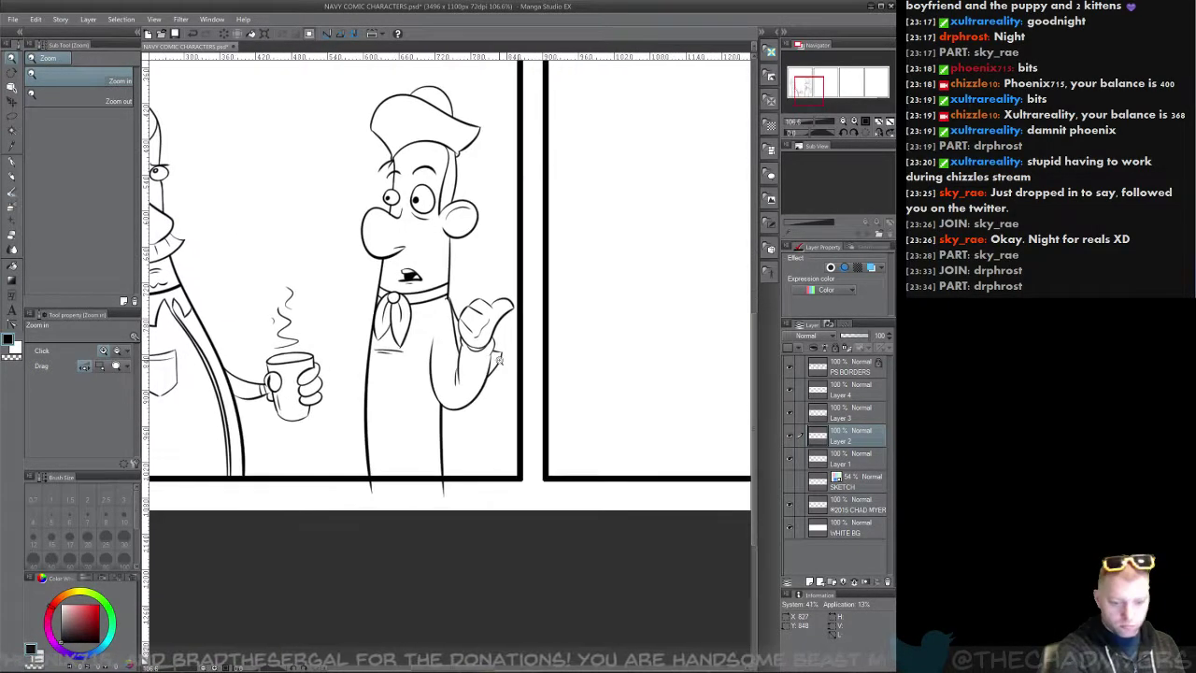
left_click(790, 457)
left_click(790, 458)
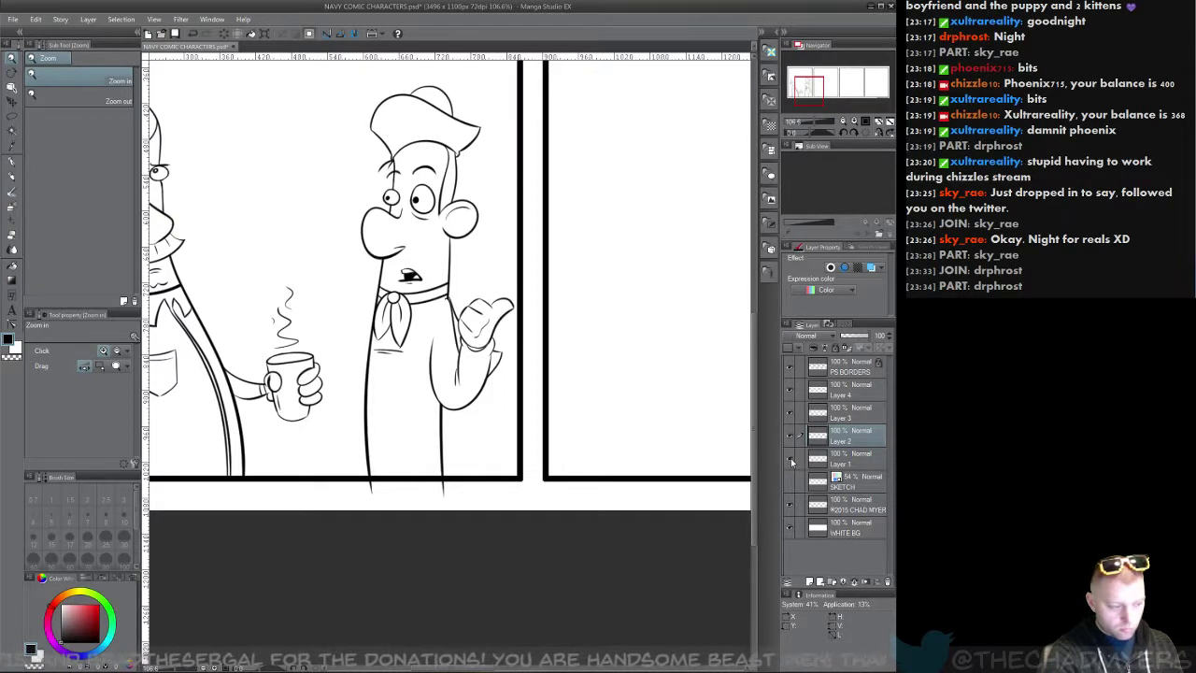
left_click(790, 437)
left_click(790, 436)
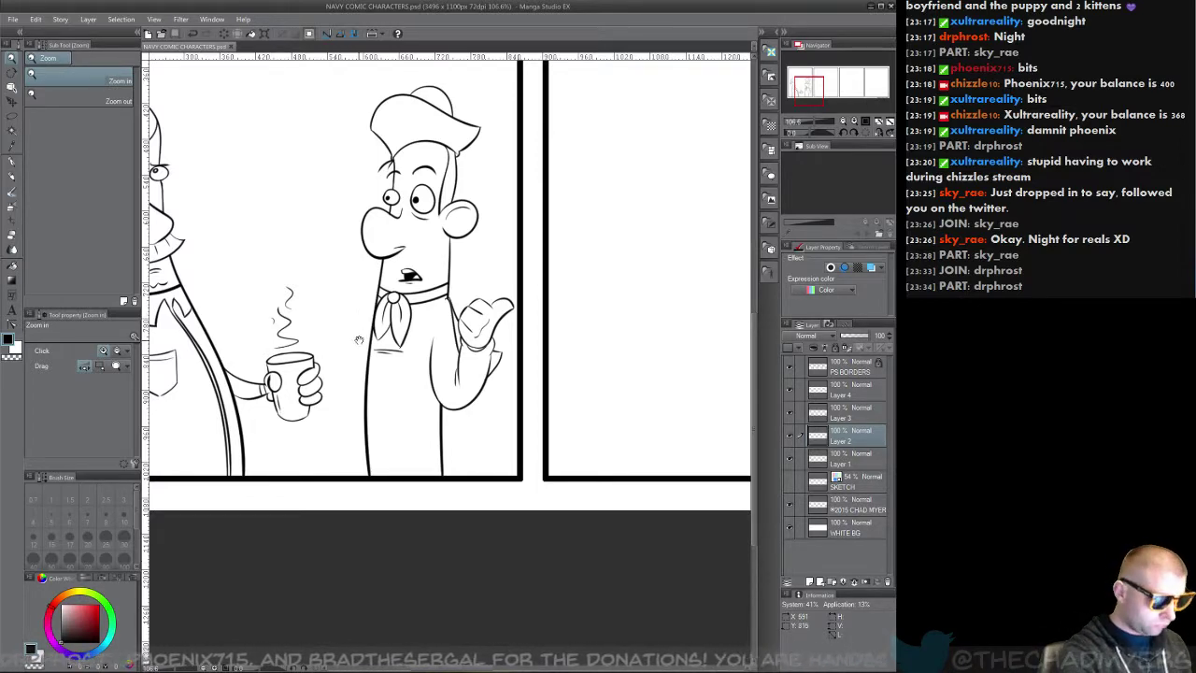
Step: Look over both inked characters in the panel and minimise Manga Studio to reach the desktop
mouse_move(359, 340)
left_mouse_down()
mouse_move(448, 317)
mouse_move(476, 393)
left_mouse_up()
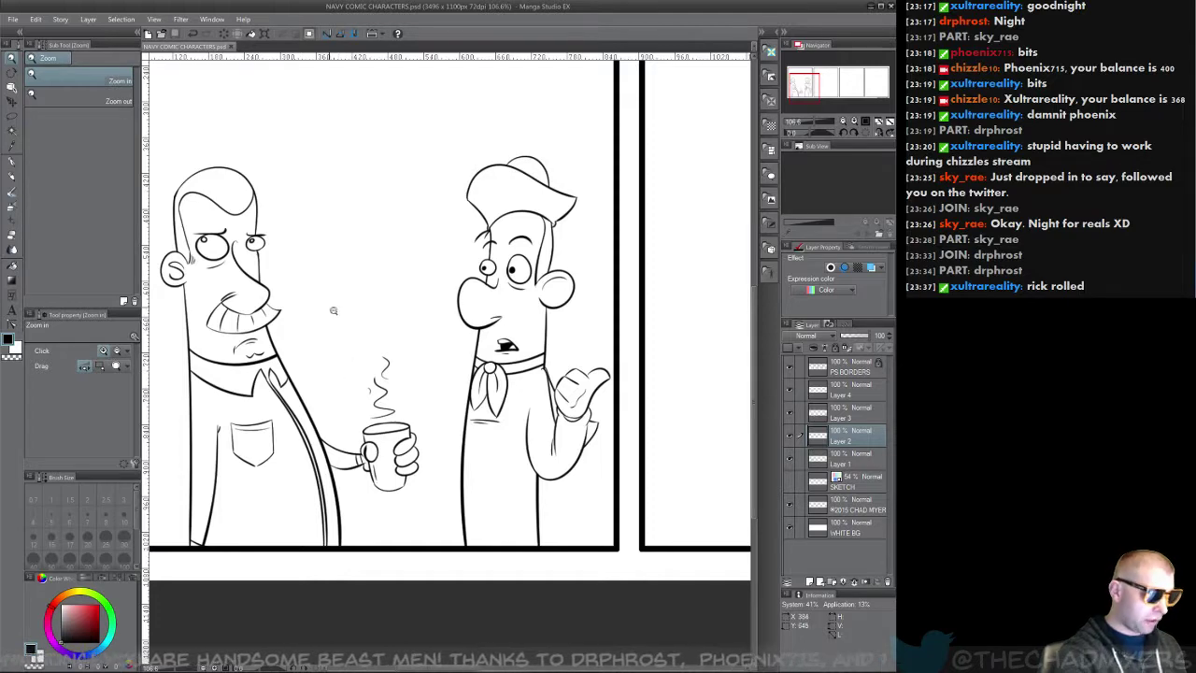
left_click_drag(342, 446, 363, 389)
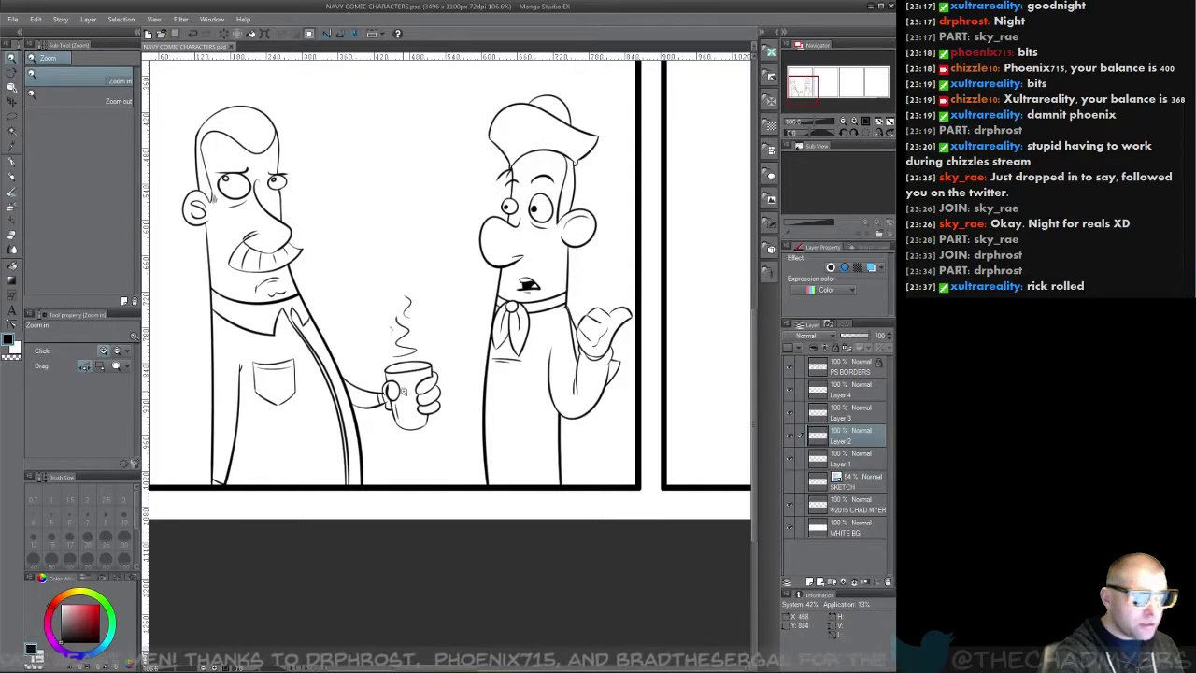
left_click(13, 19)
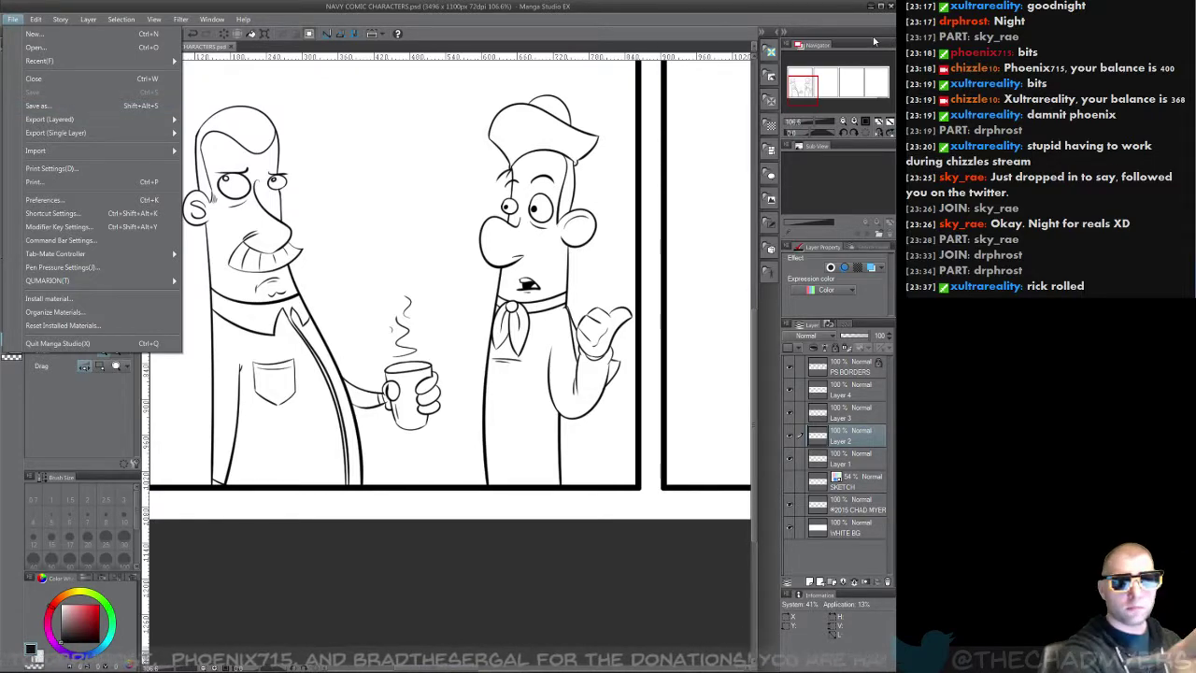
left_click(871, 7)
left_click(870, 6)
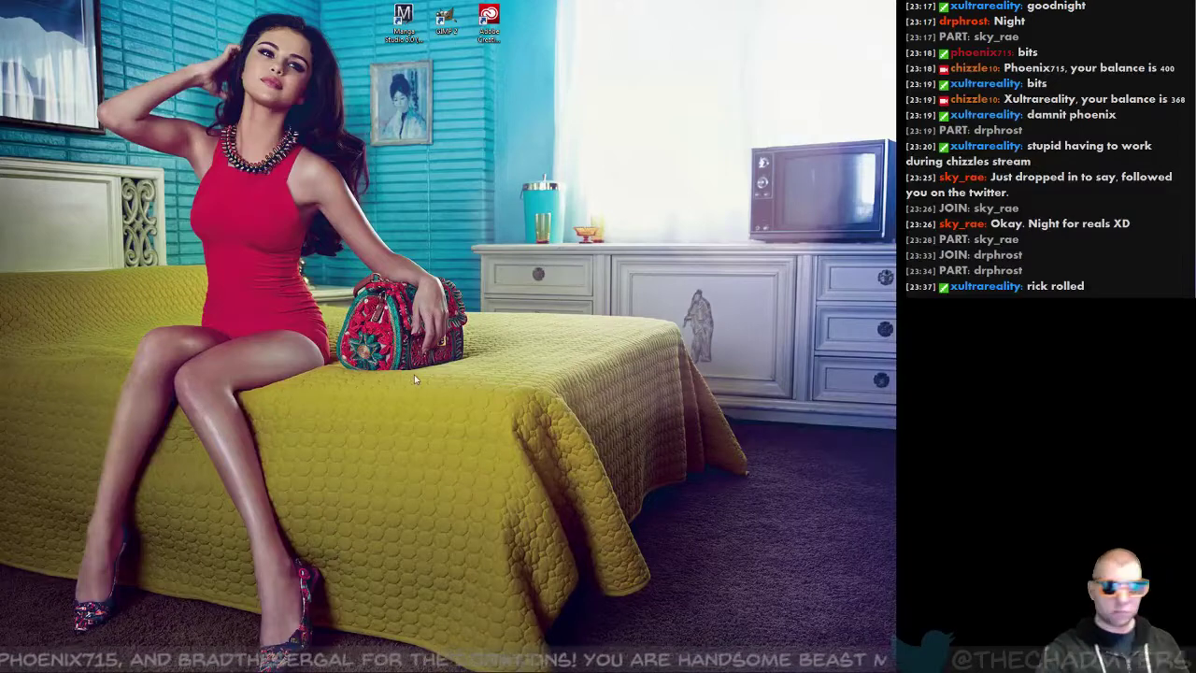
Step: Launch Photoshop from the installed apps in Adobe Creative Cloud and maximise its window on the main screen
double_click(487, 21)
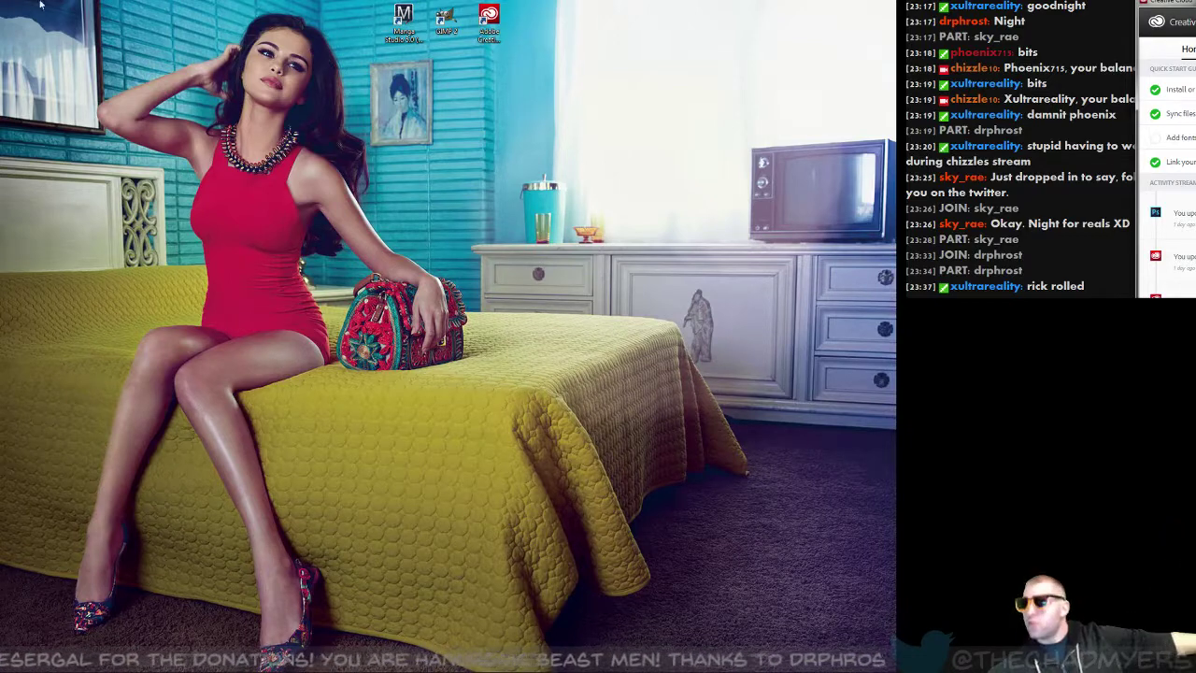
left_click(1195, 49)
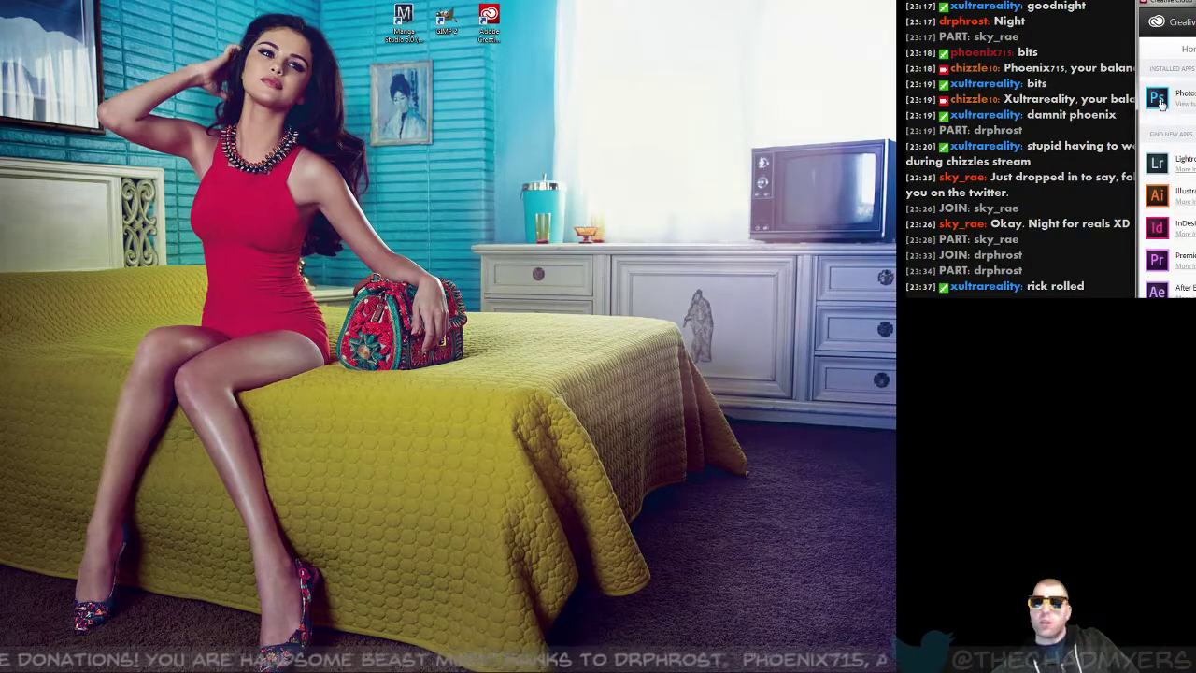
left_click(1161, 104)
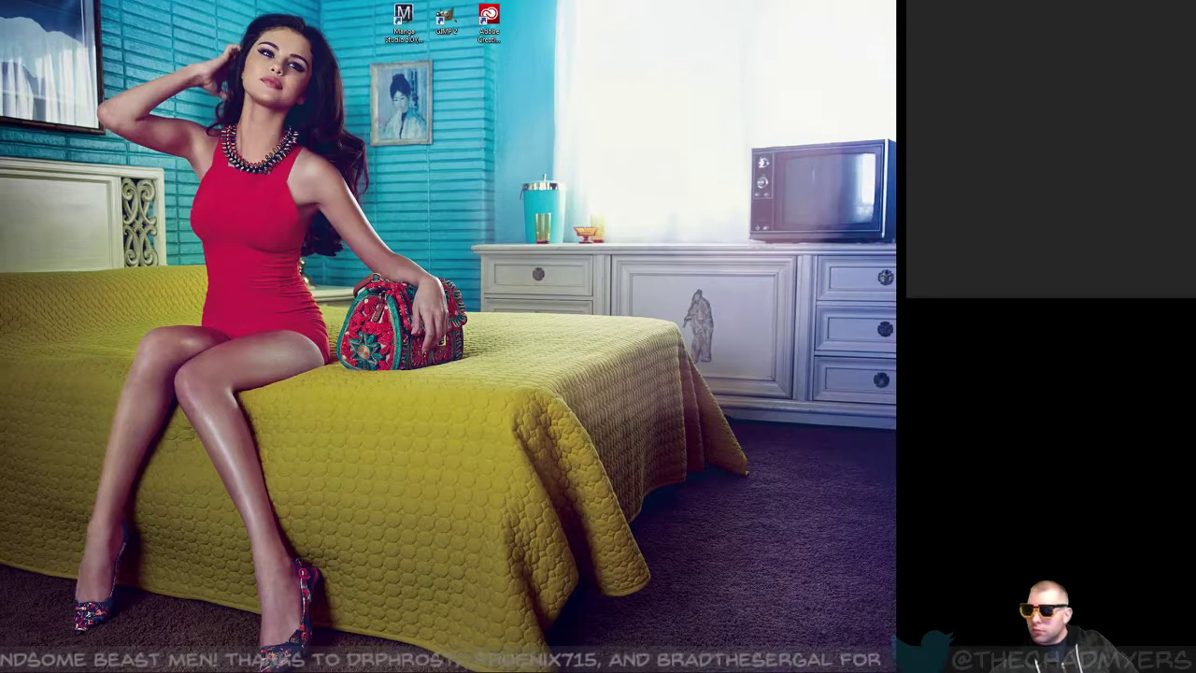
left_click_drag(1046, 8, 610, 58)
double_click(610, 58)
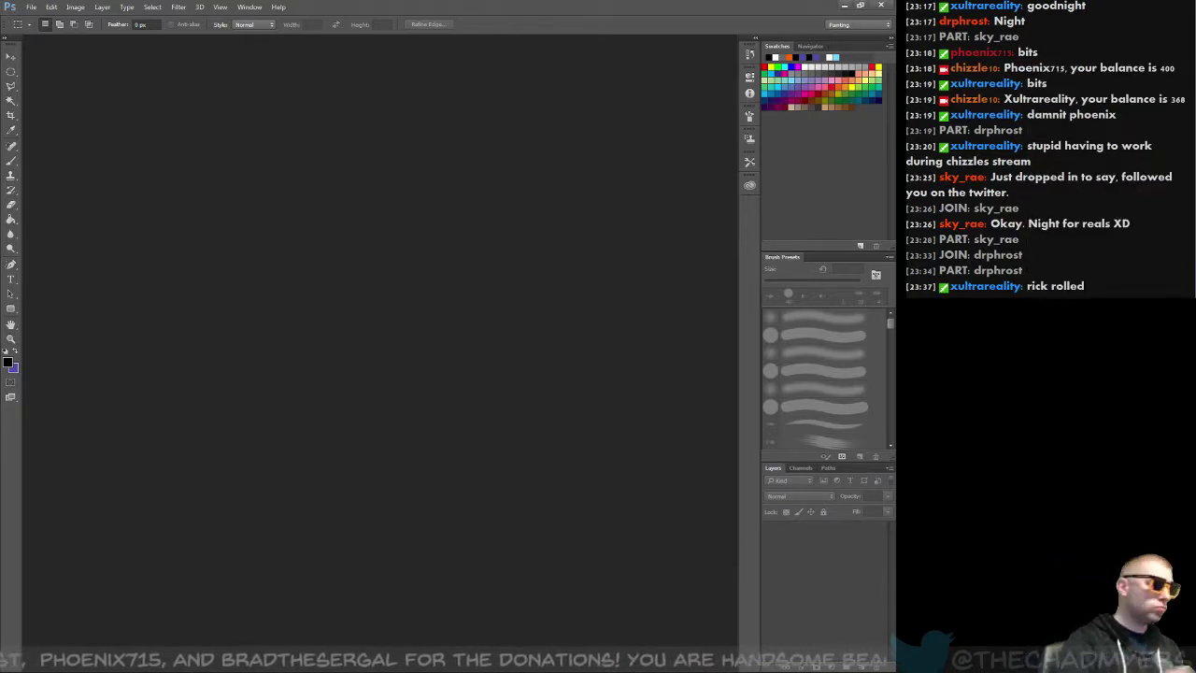
Step: Open the NAVY COMIC CHARACTERS PSD from the ART > IN PROGRESS folder on the My Passport drive
left_click(31, 7)
mouse_move(70, 74)
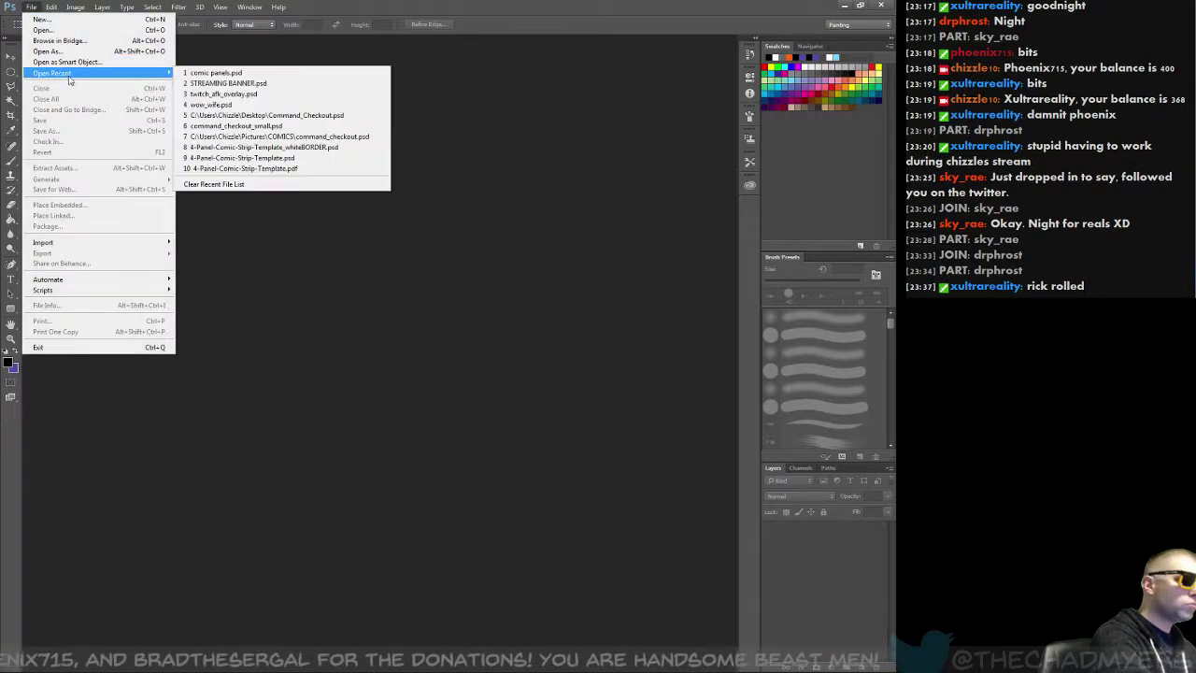
left_click(76, 31)
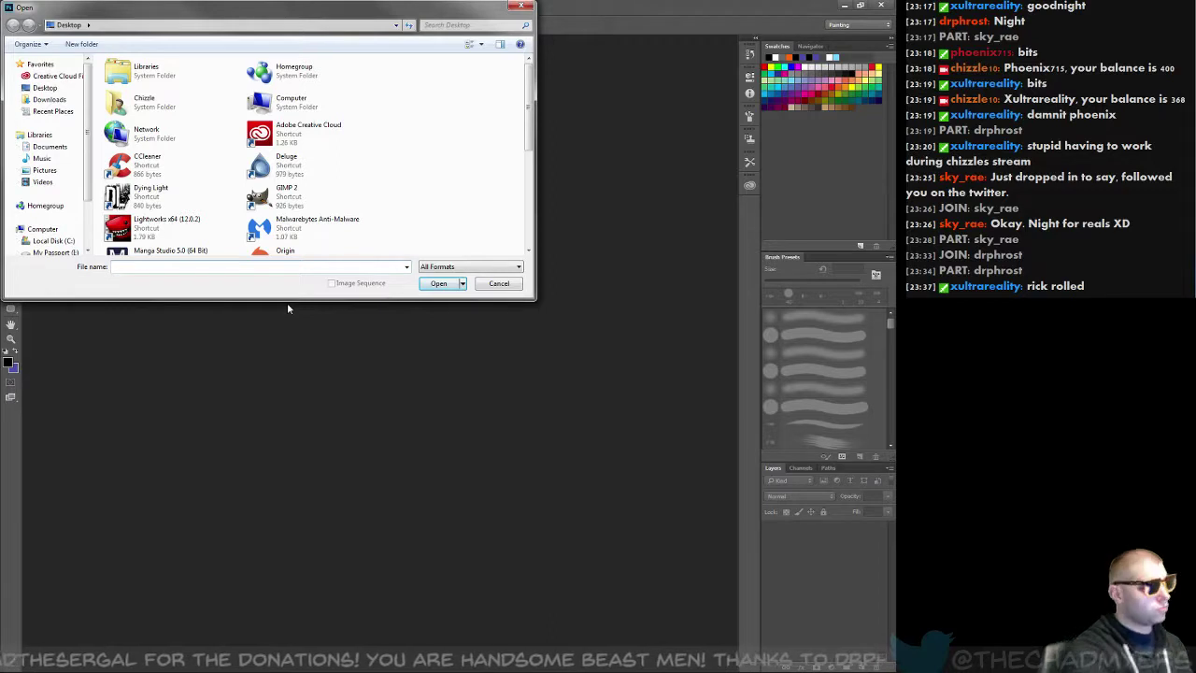
scroll(52, 186, "down", 2)
left_click(56, 189)
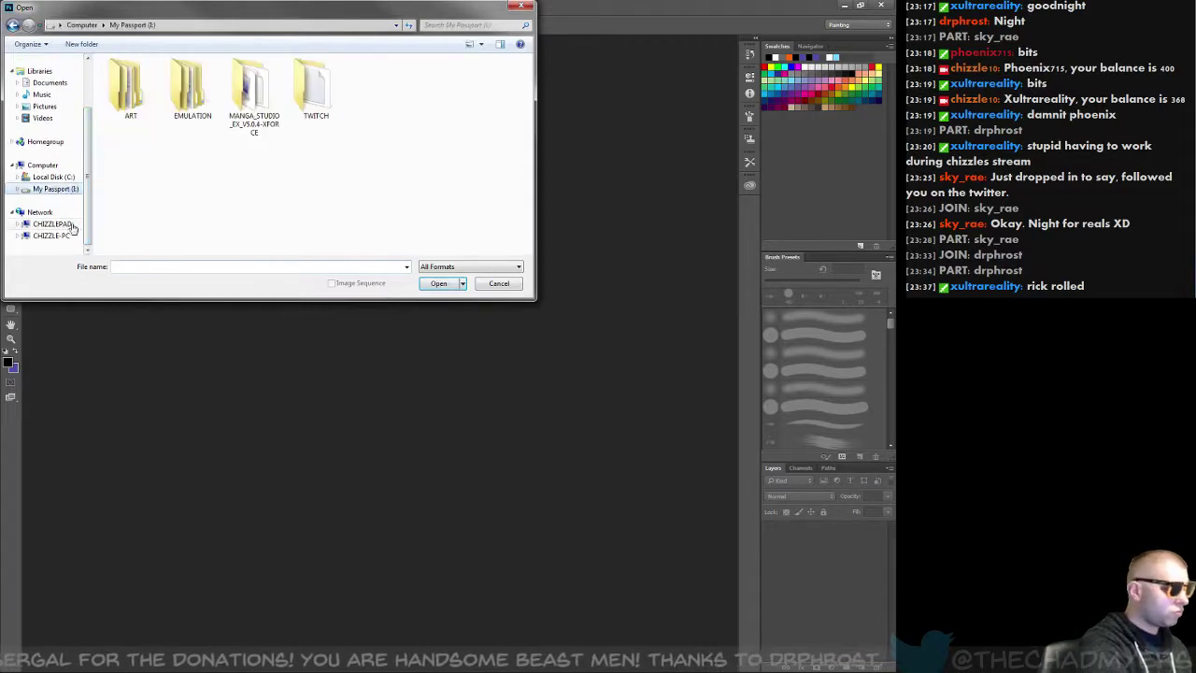
double_click(150, 90)
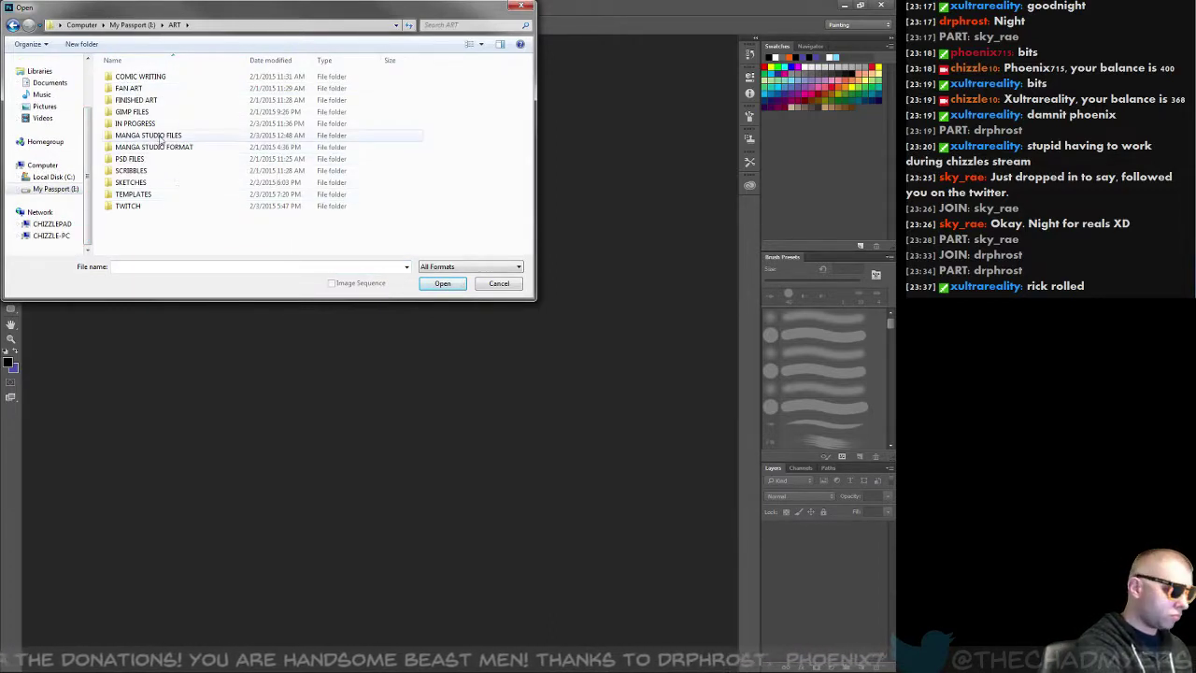
double_click(152, 124)
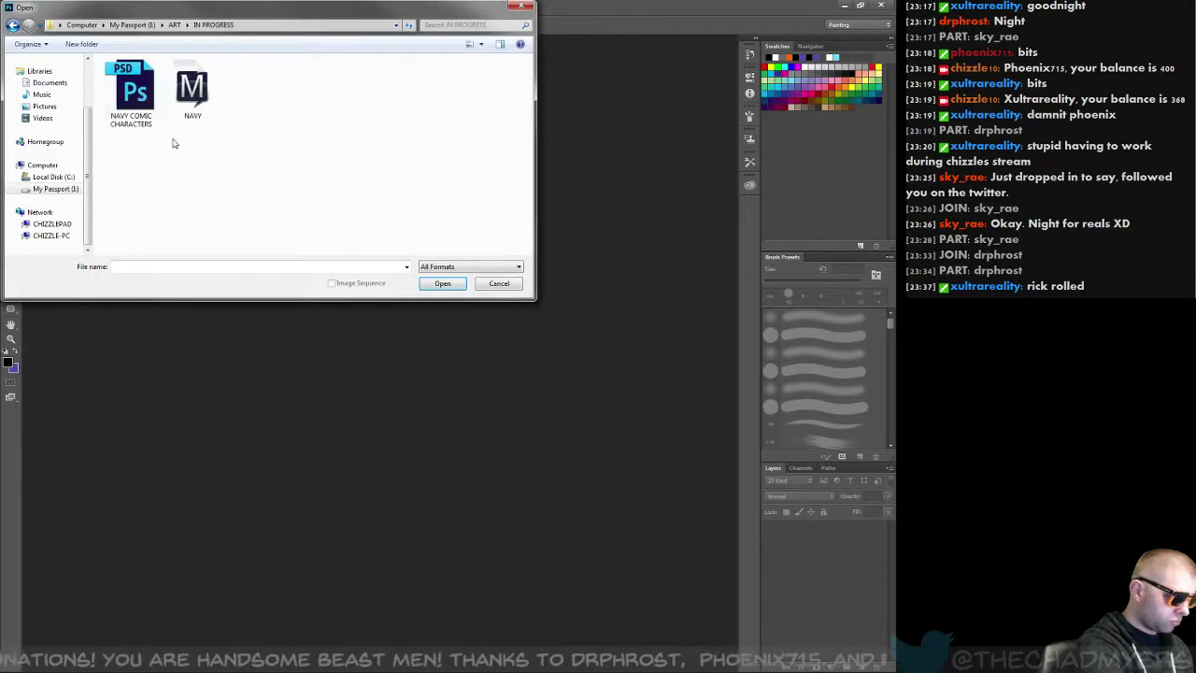
double_click(146, 122)
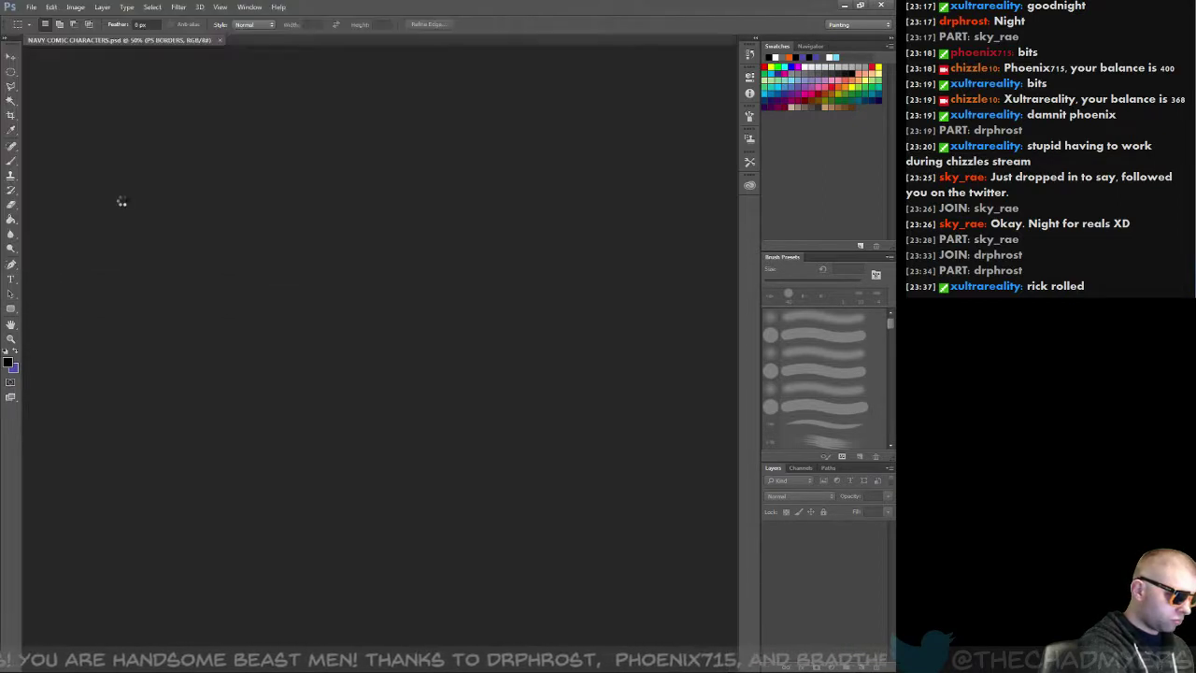
Step: Add a new layer directly above the copyright layer and name it BASE COLORS
left_click_drag(211, 437, 342, 287)
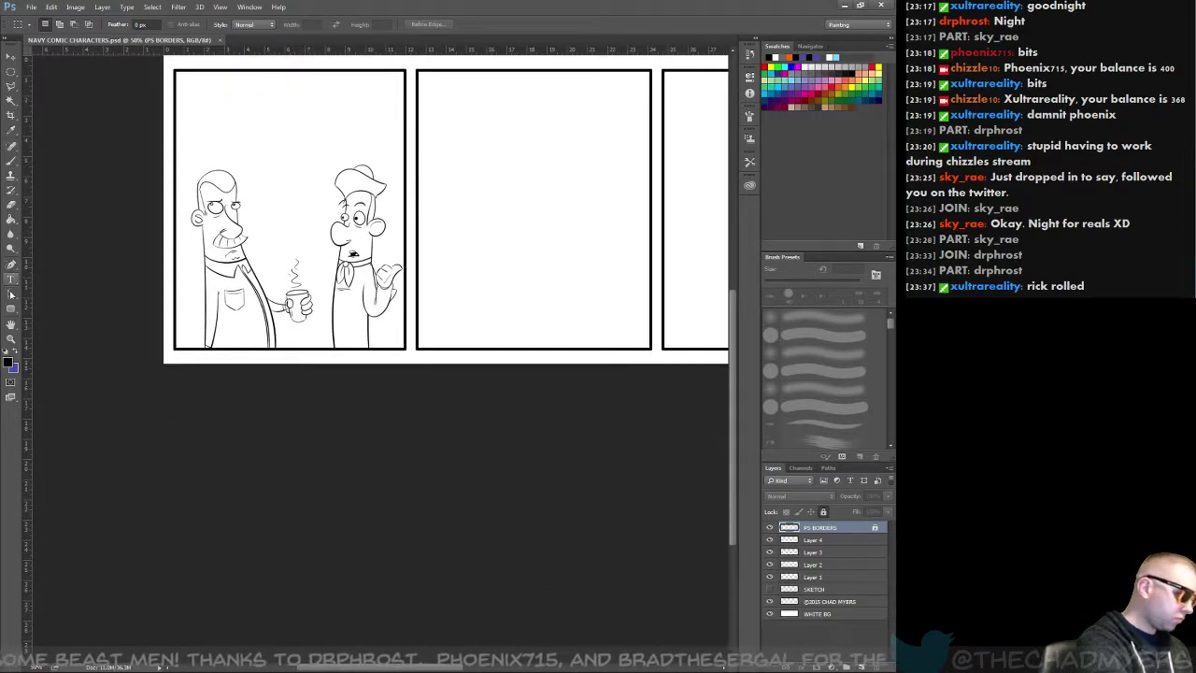
key("z")
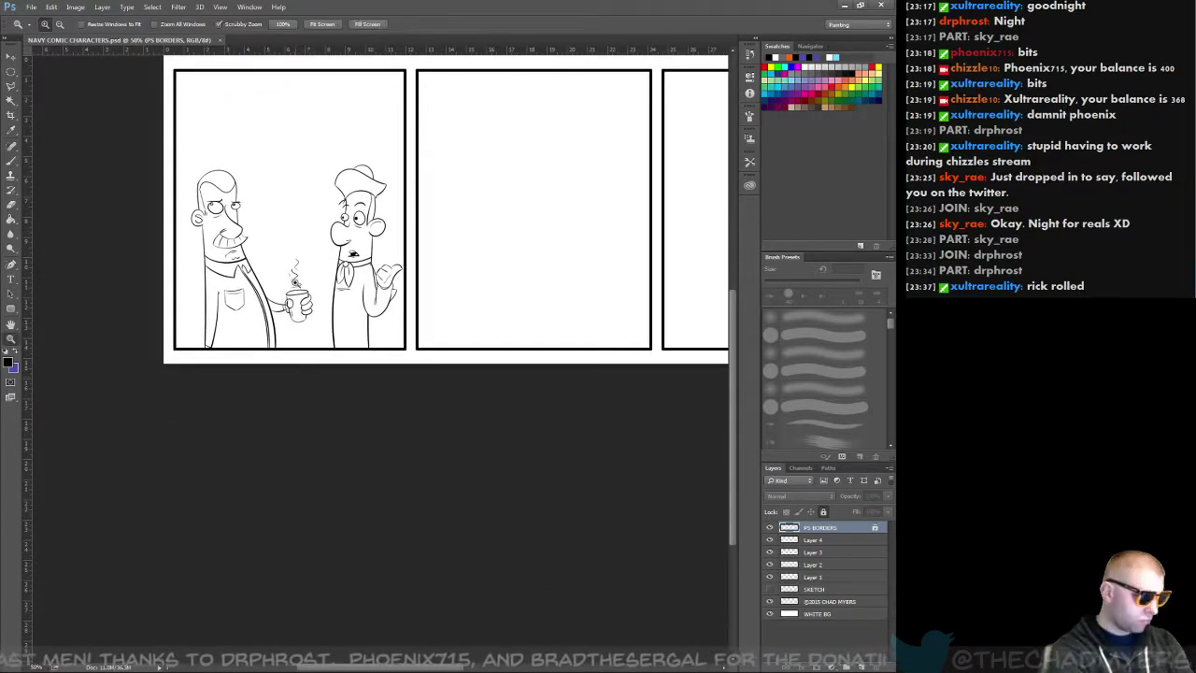
left_click_drag(311, 304, 347, 408)
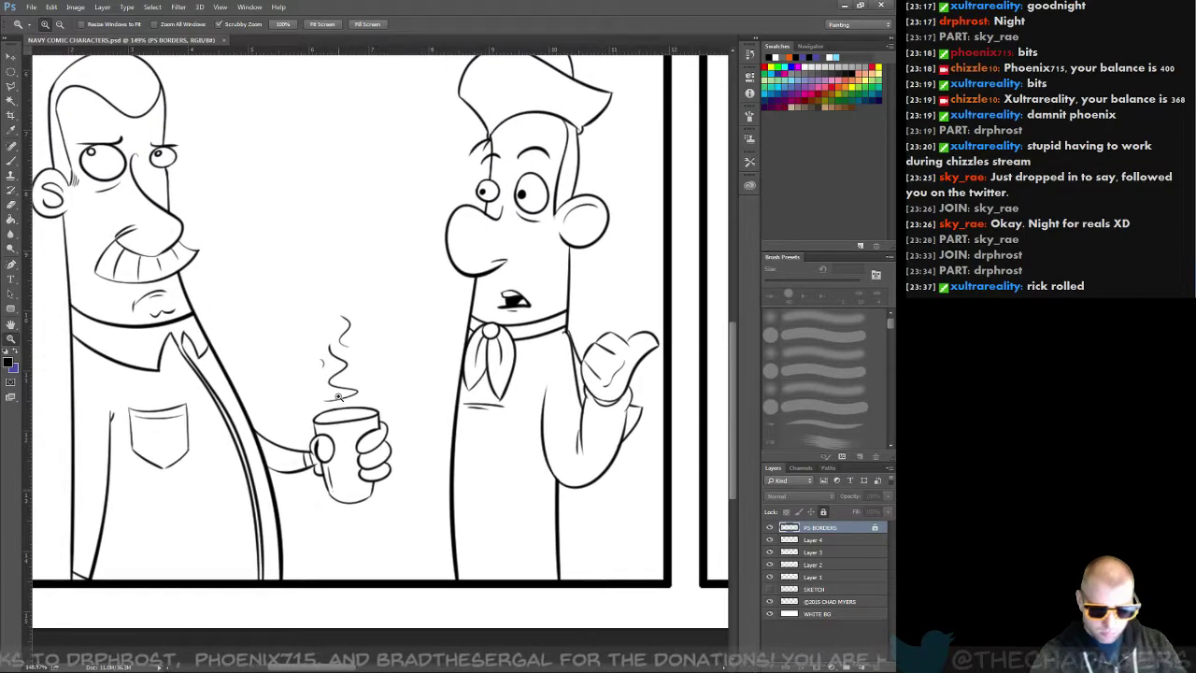
left_click(770, 540)
left_click(770, 540)
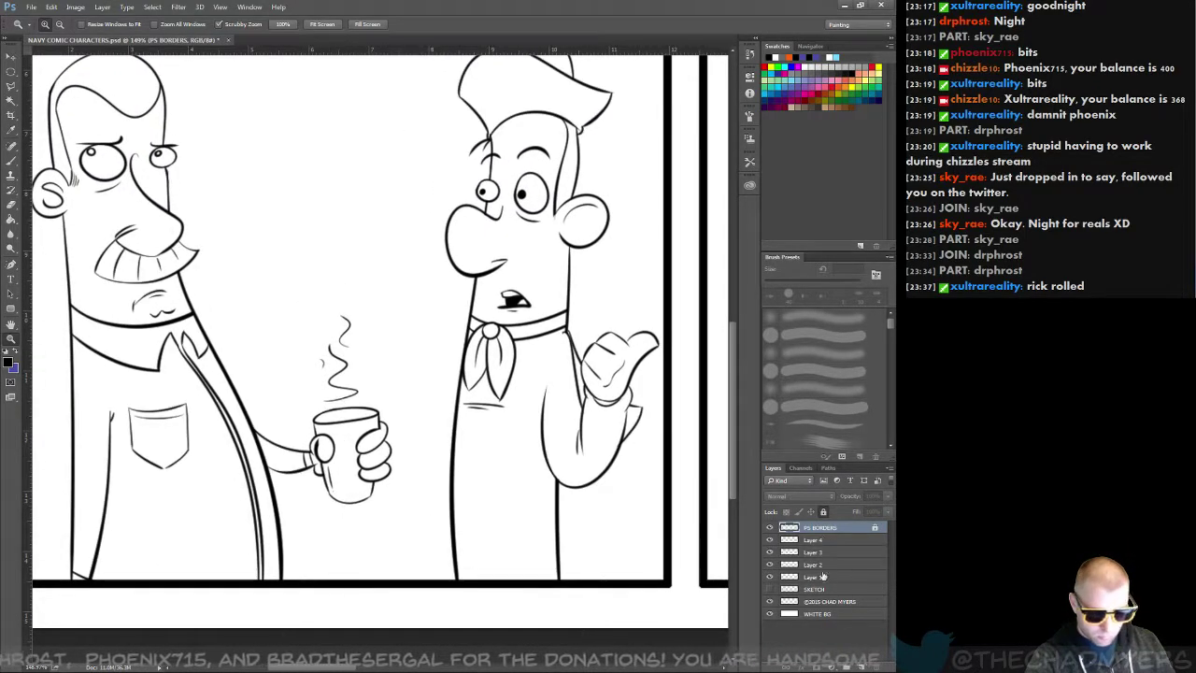
left_click(827, 601)
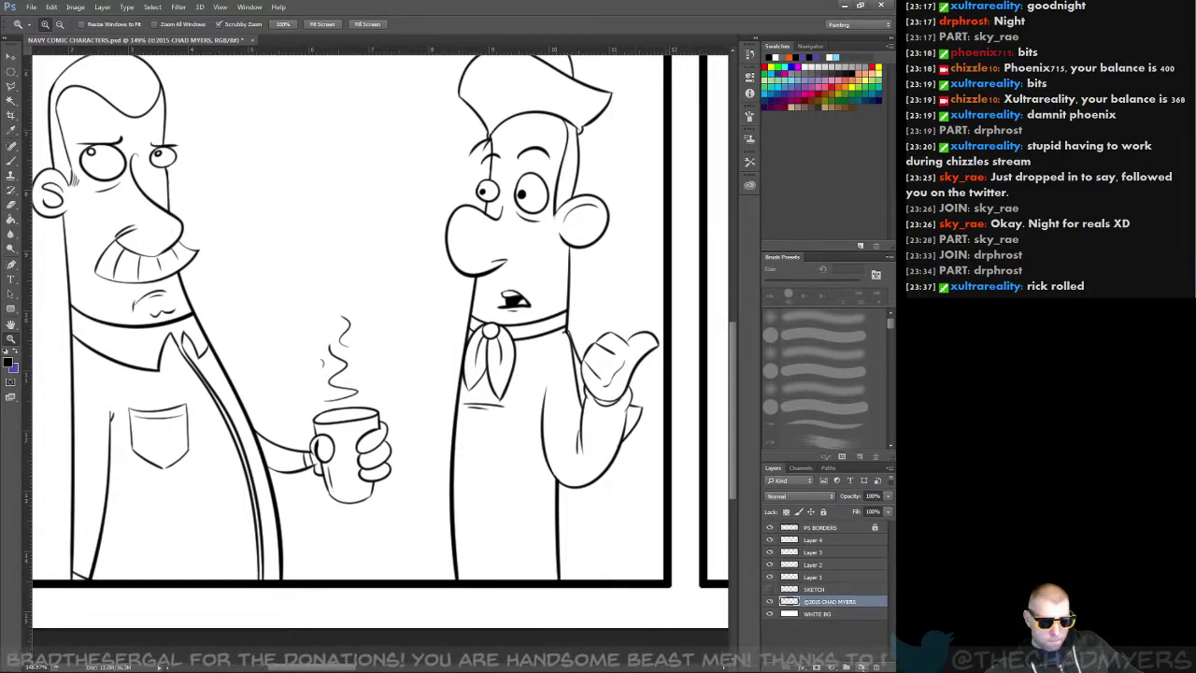
left_click(860, 666)
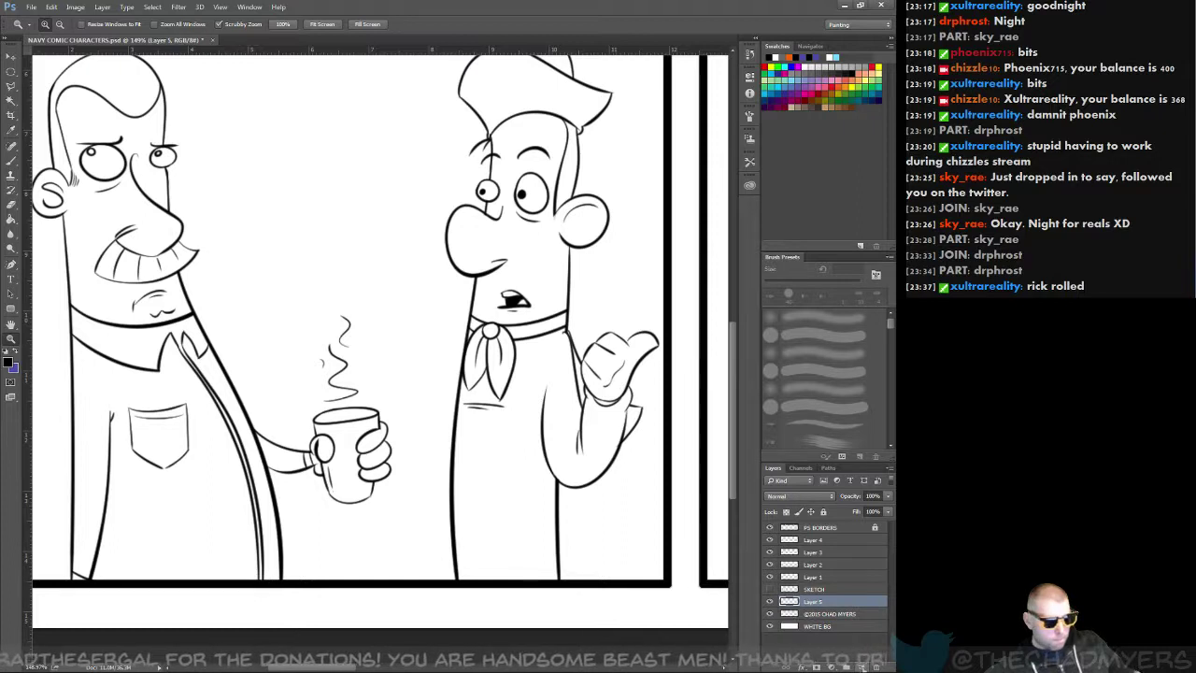
double_click(813, 602)
type("BASE COLOR")
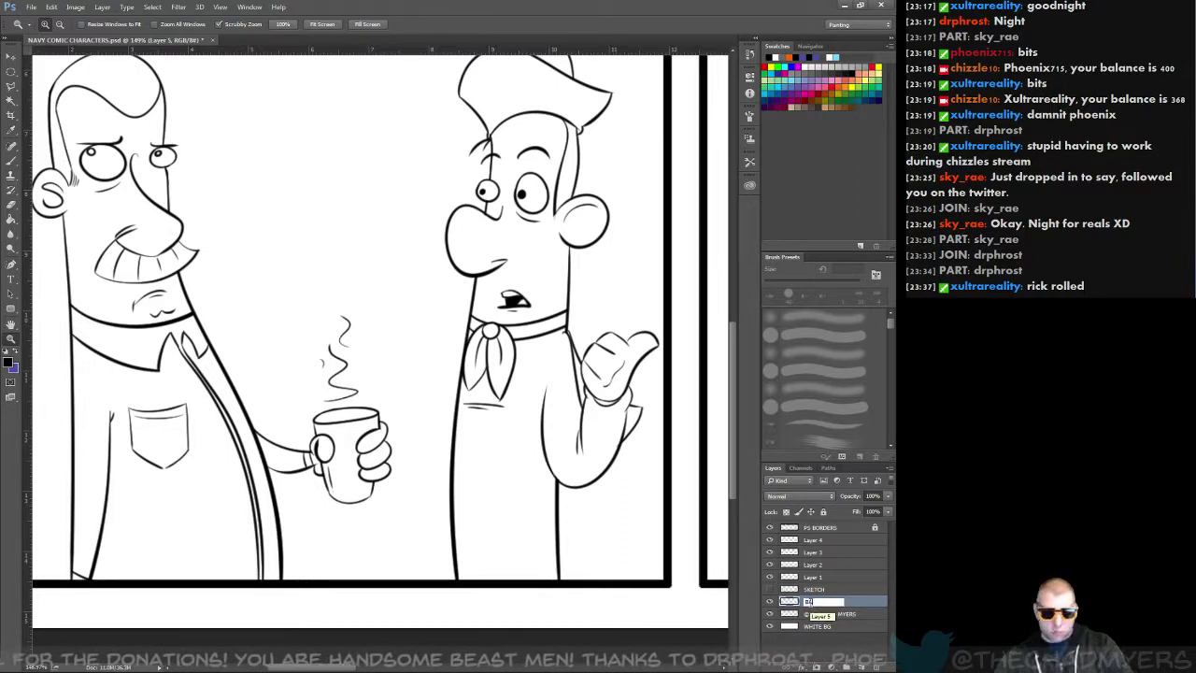
type("S")
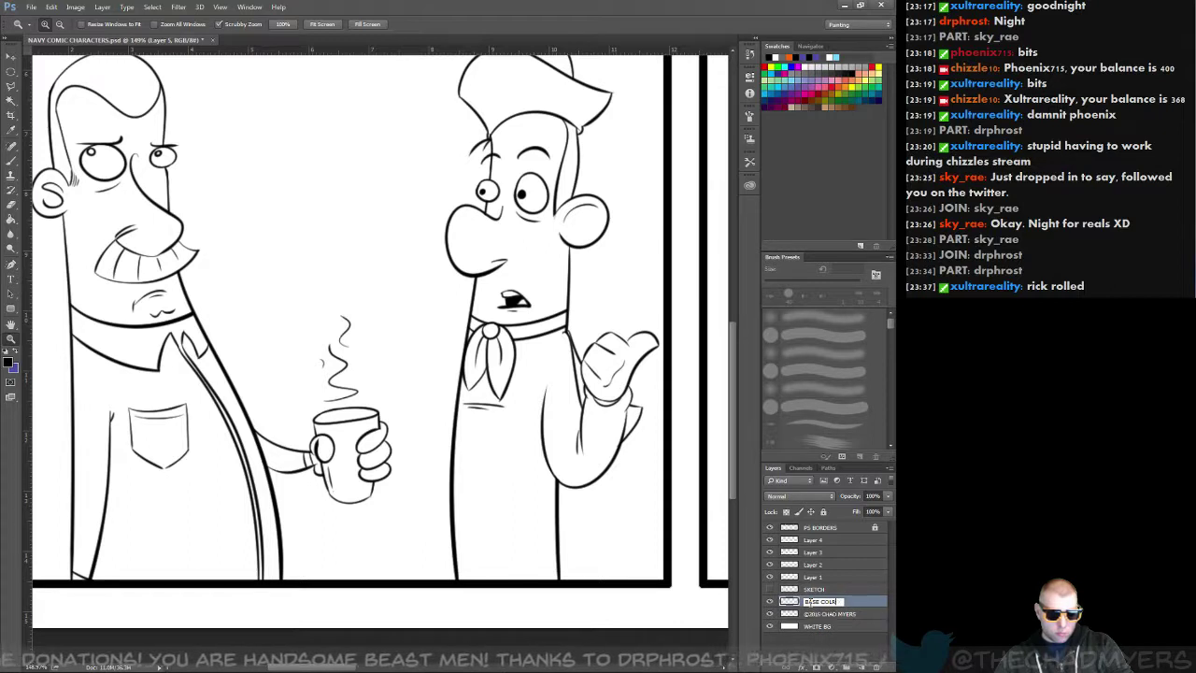
key("Return")
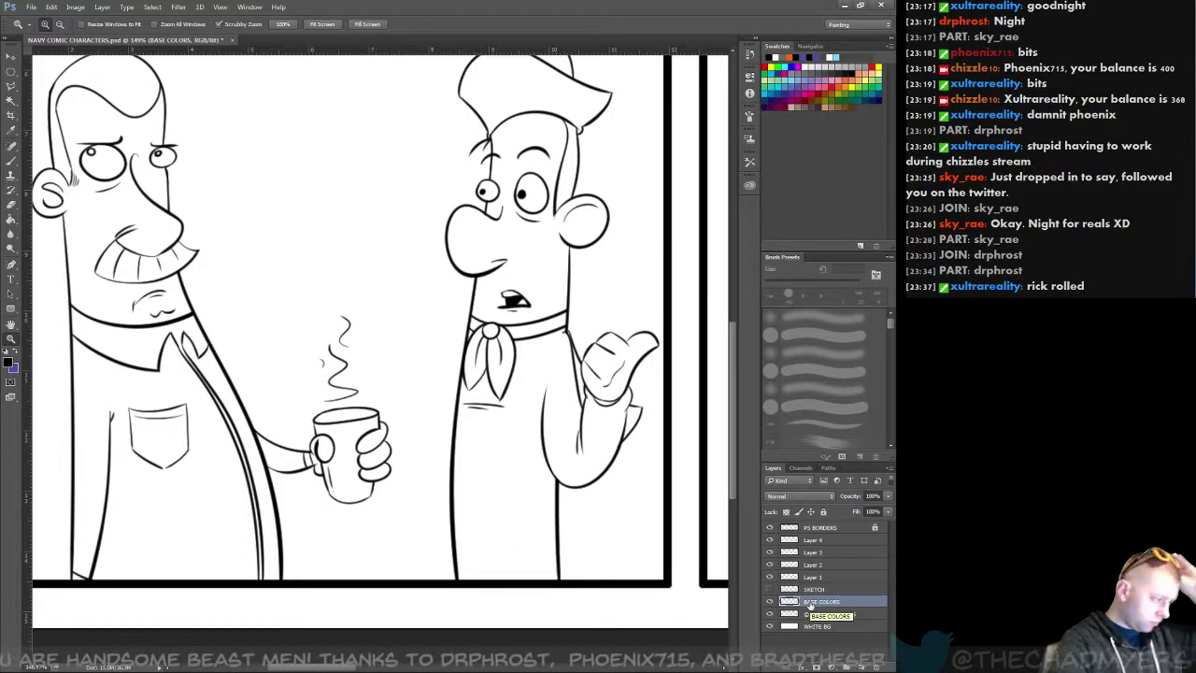
Step: Select the officer's face, ear and neck with the Magic Wand, fill them with a light tan swatch and deselect
left_click_drag(214, 329, 368, 419)
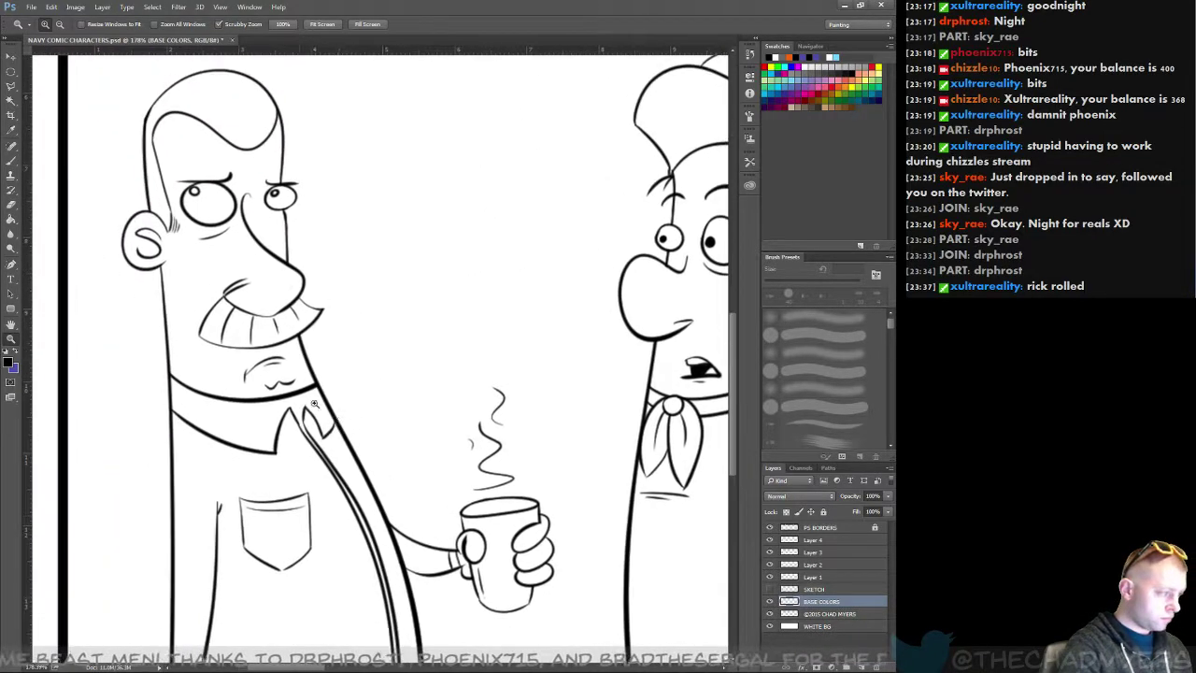
left_click(11, 100)
left_click(173, 224)
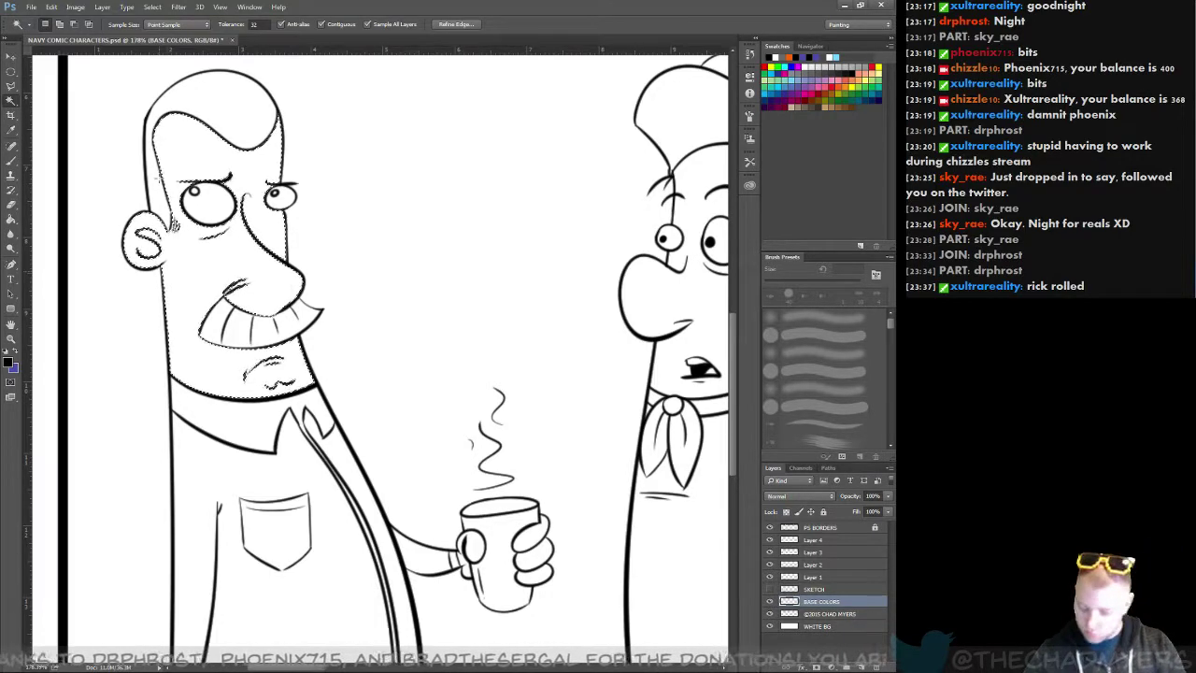
key("alt+BackSpace")
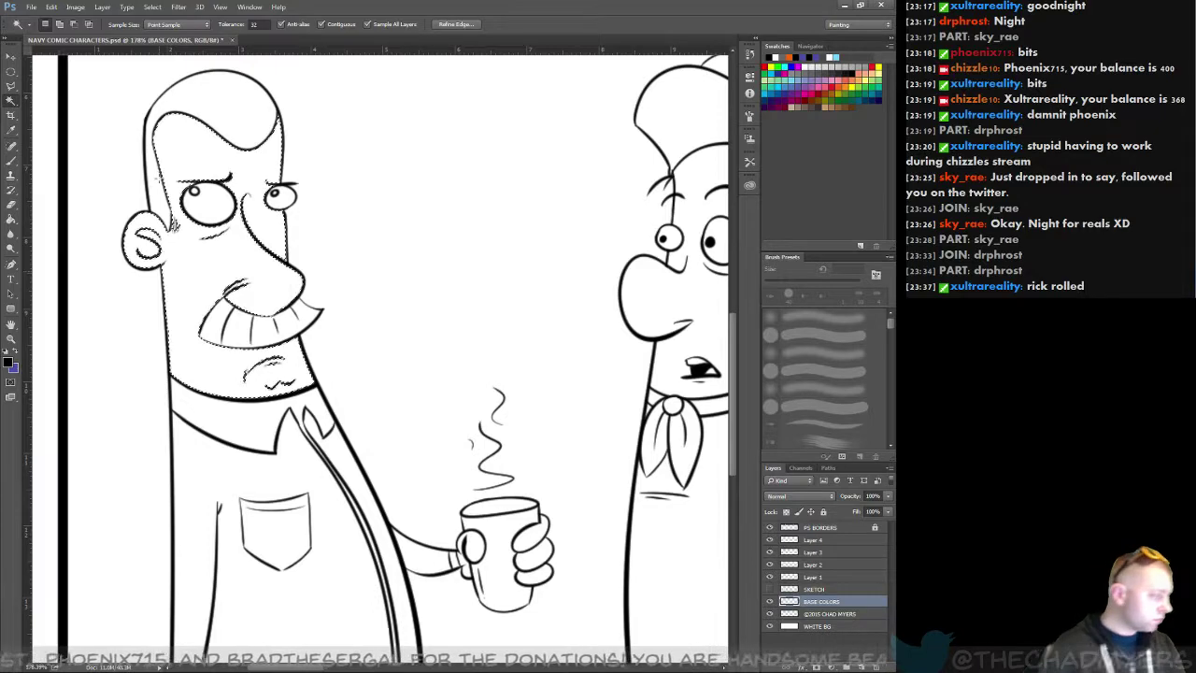
left_click(9, 361)
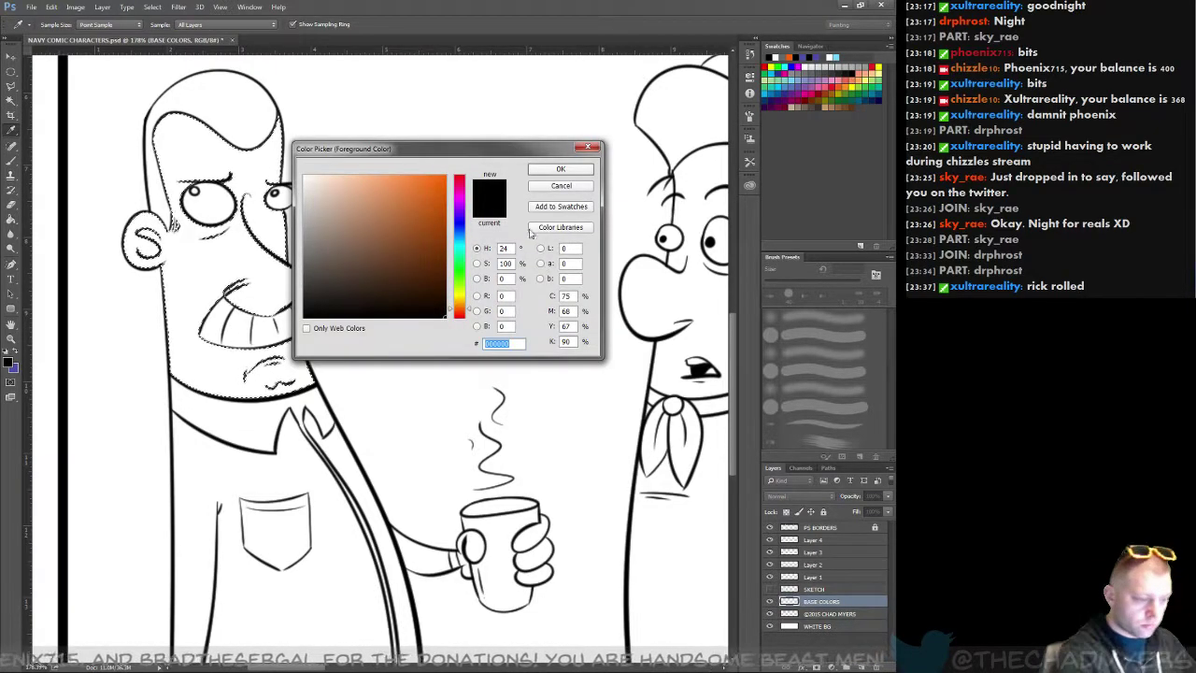
left_click(588, 148)
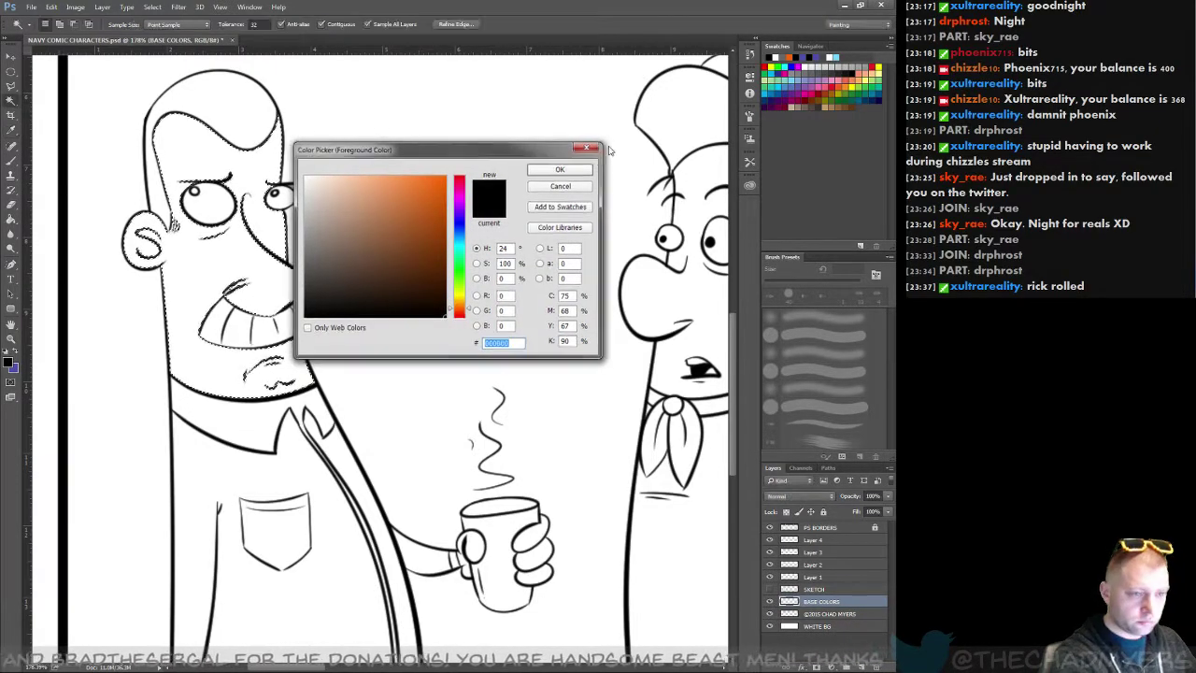
left_click(796, 102)
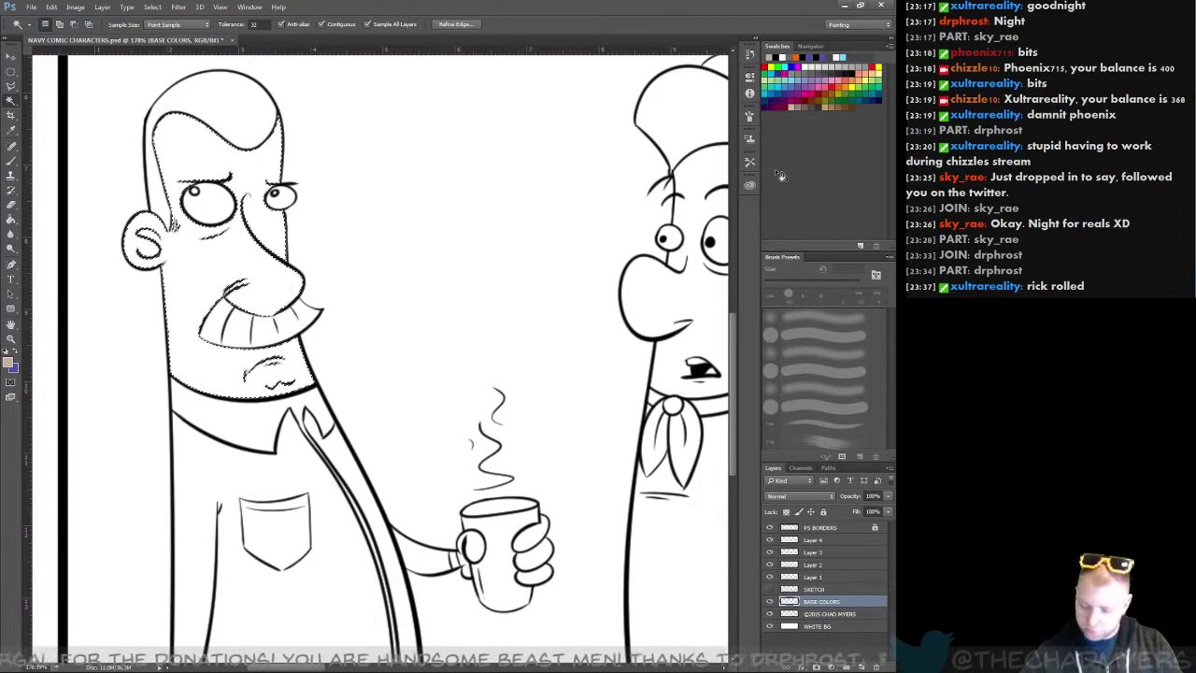
key("ctrl+d")
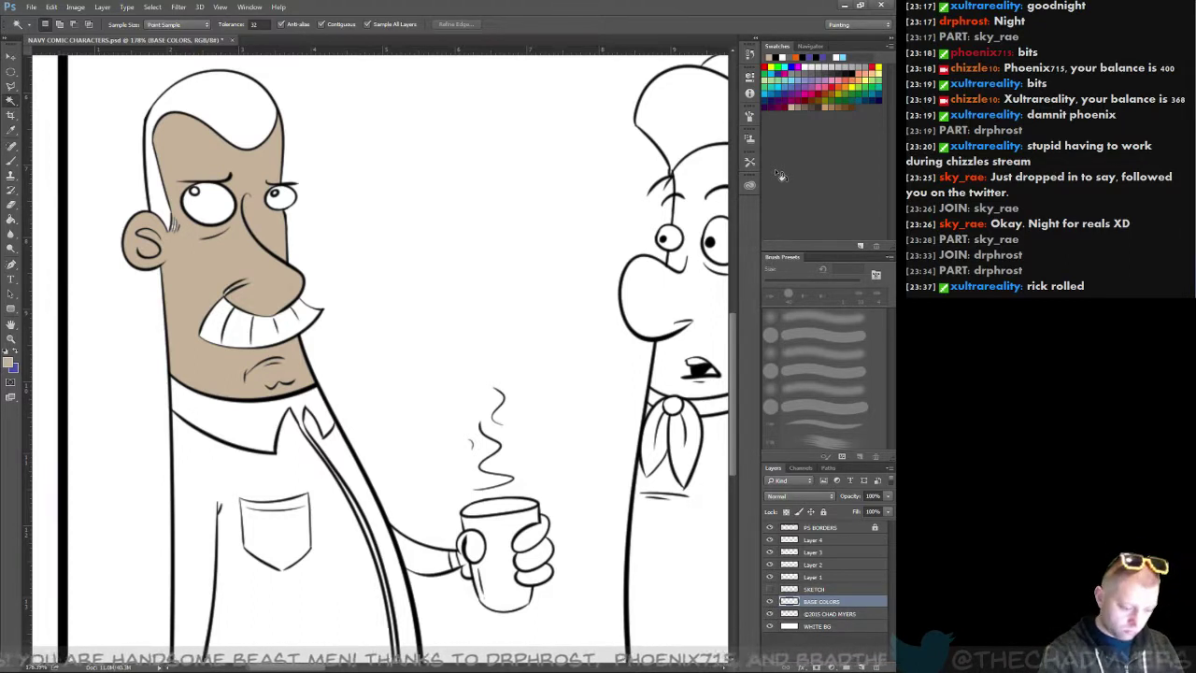
Step: Select the officer's fingers and thumb around the cup plus the sailor's face, fill them with the same tan and deselect
left_click(529, 540)
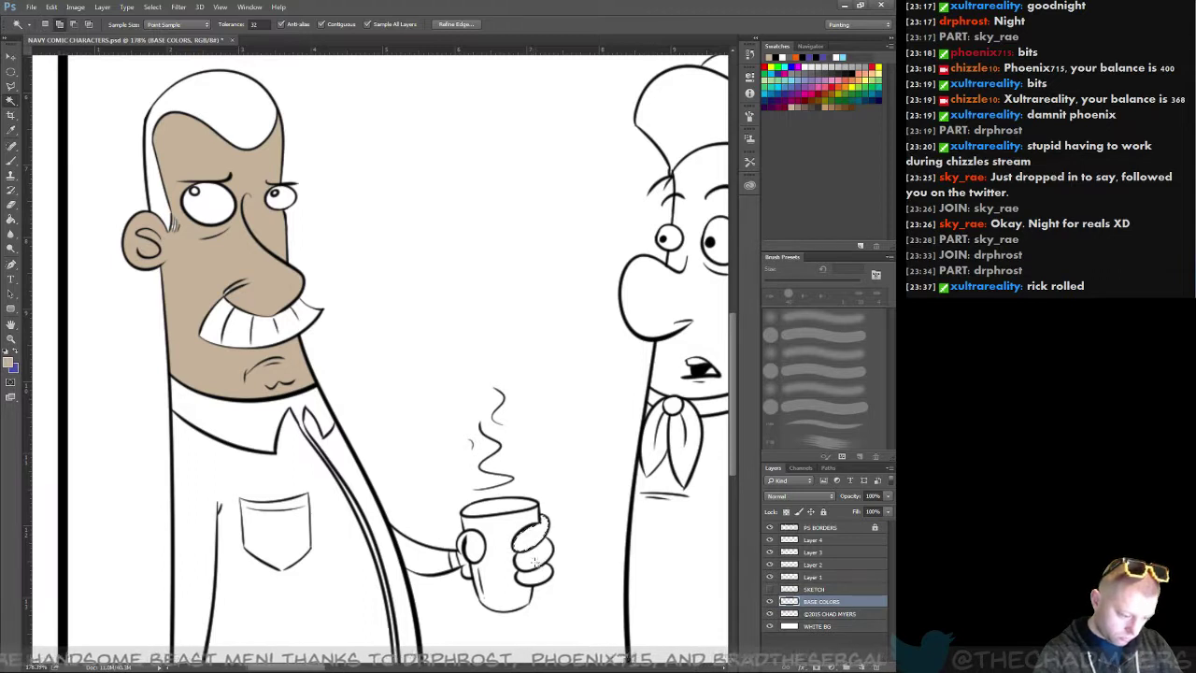
left_click(535, 560)
left_click(535, 574)
left_click(476, 552)
left_click(467, 570)
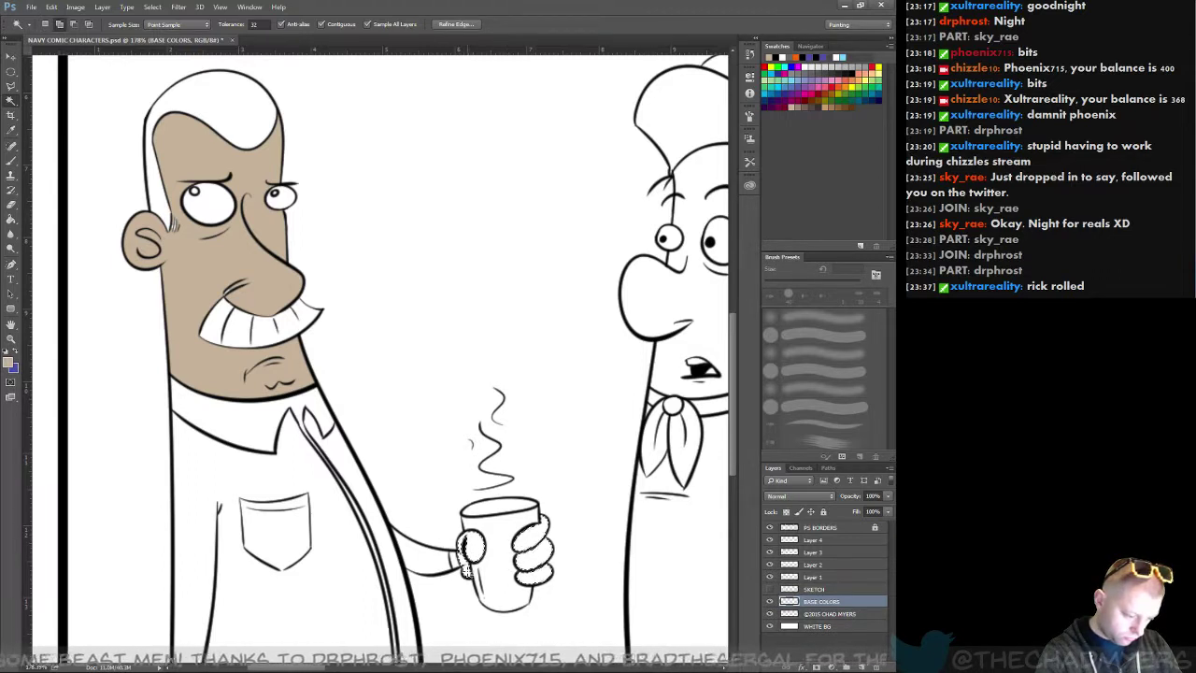
left_click(667, 350)
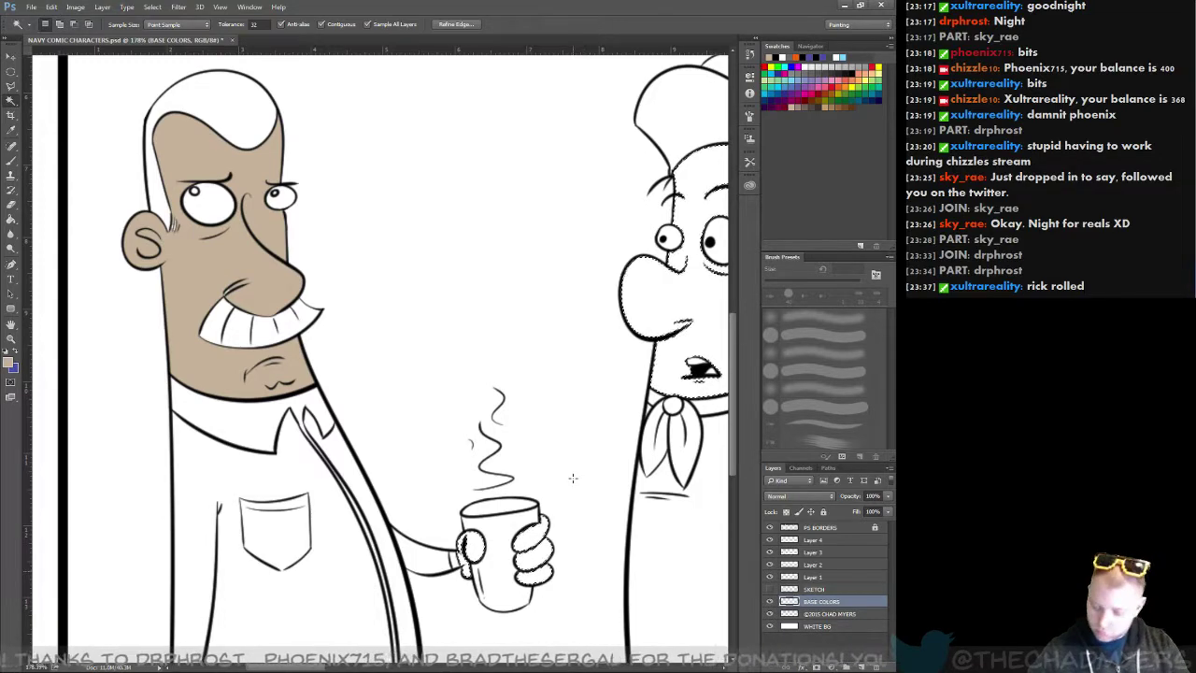
key("alt+BackSpace")
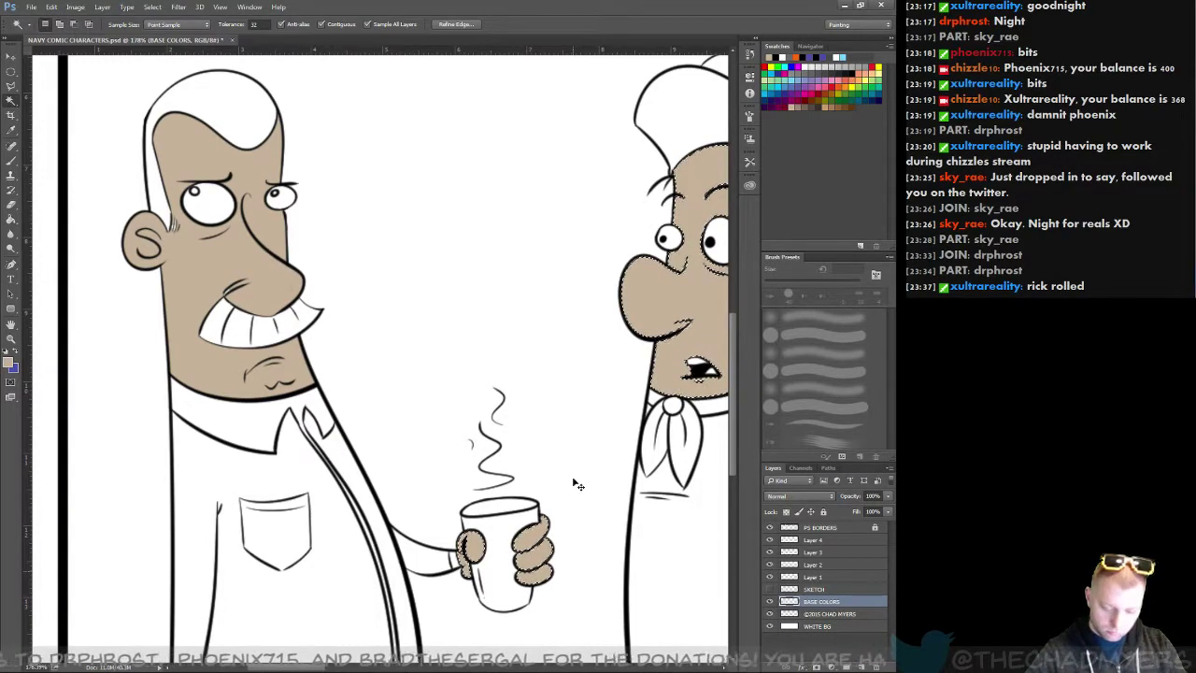
key("ctrl+d")
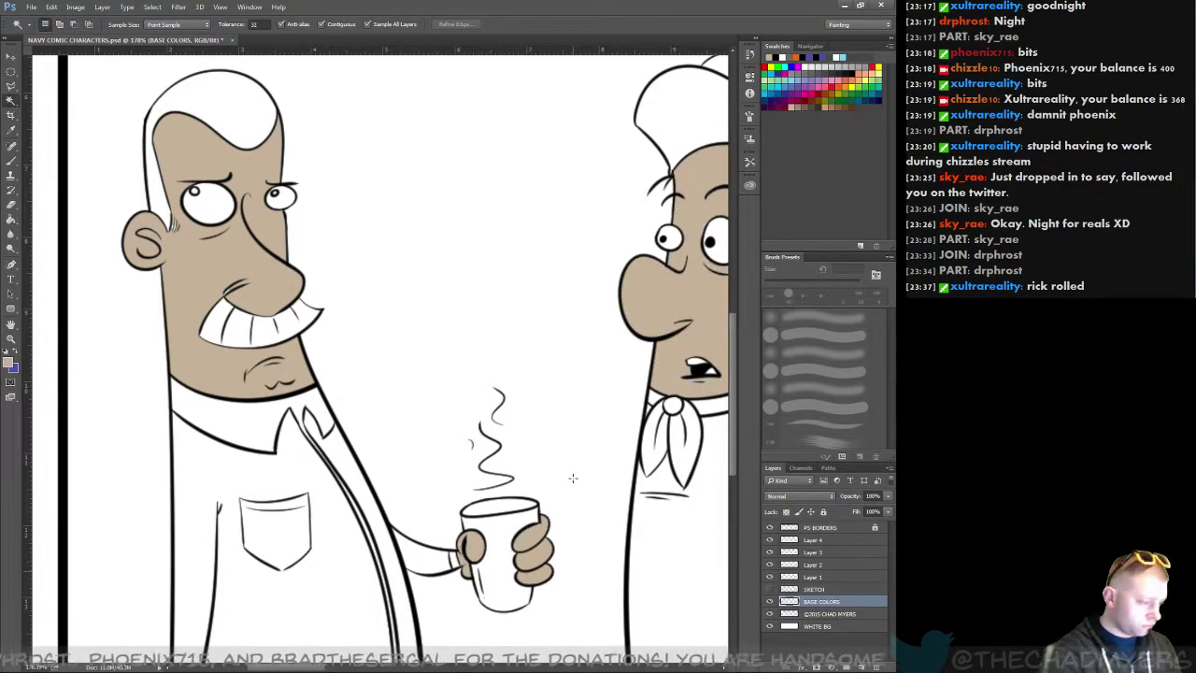
Step: Try to select the sailor's raised hand with the Magic Wand
left_click_drag(427, 374, 373, 203)
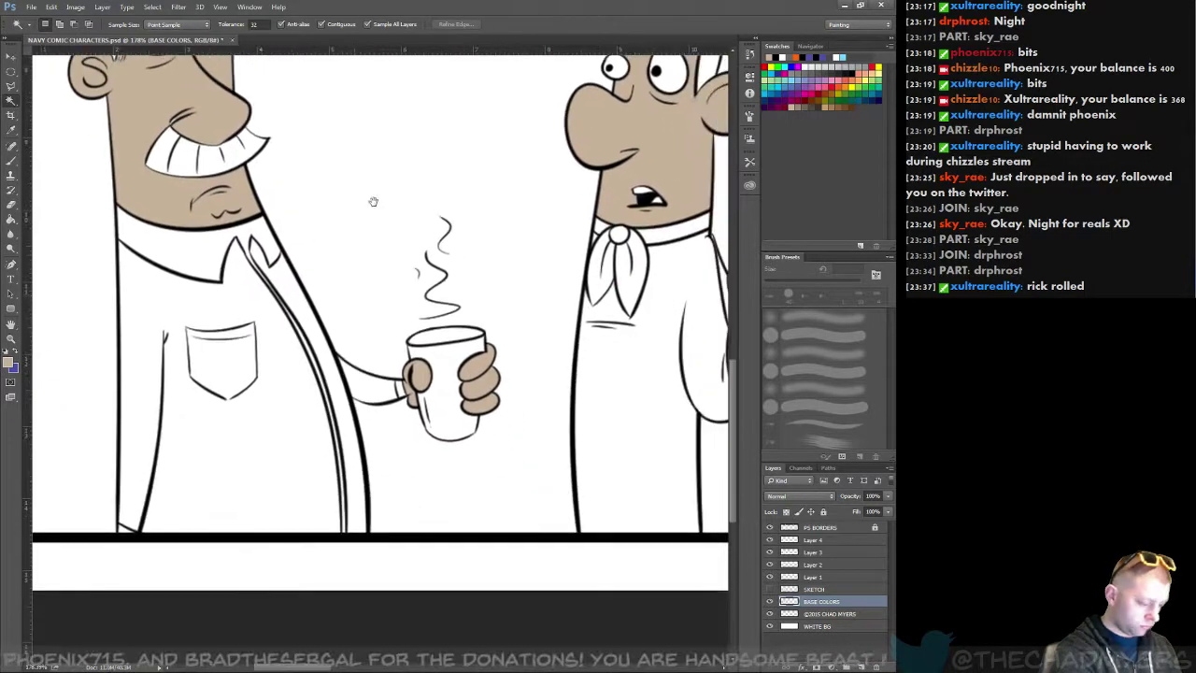
left_click_drag(500, 432, 289, 538)
left_click_drag(419, 512, 316, 521)
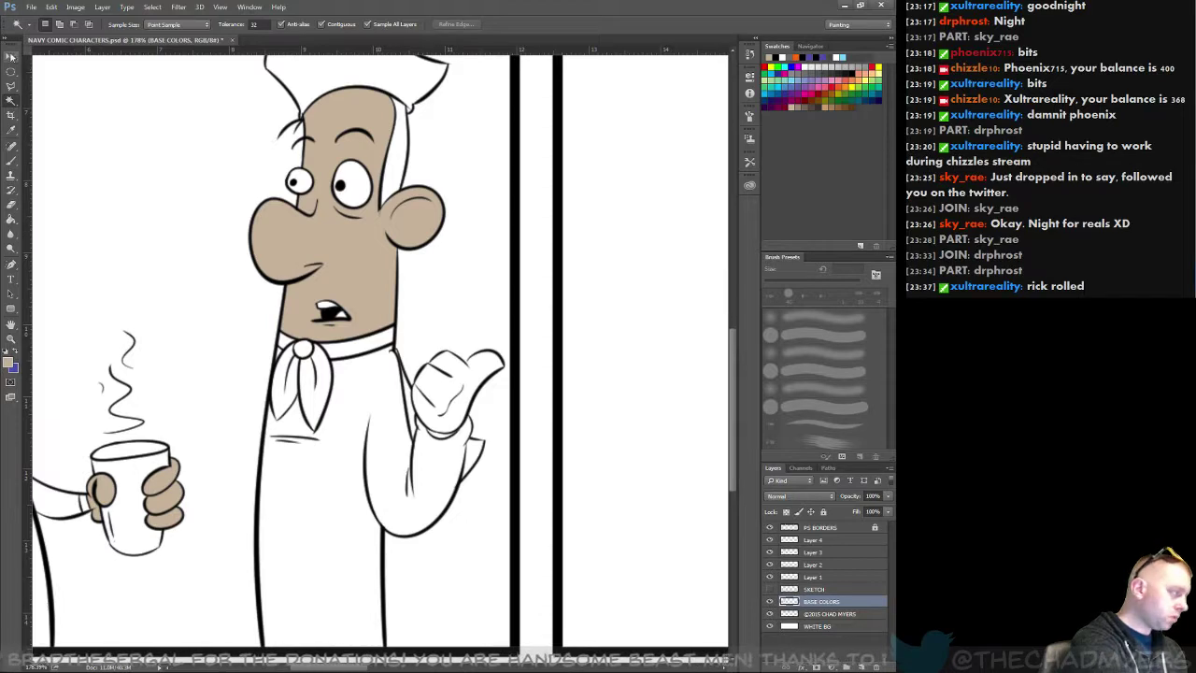
left_click(442, 390)
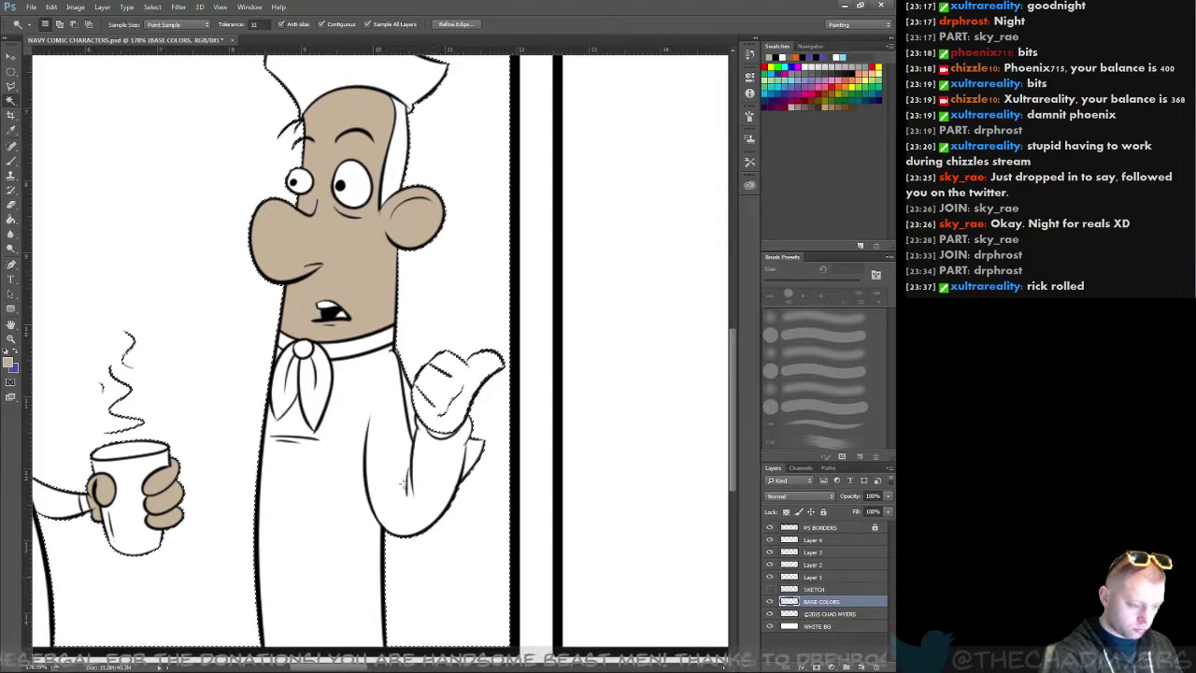
key("ctrl+d")
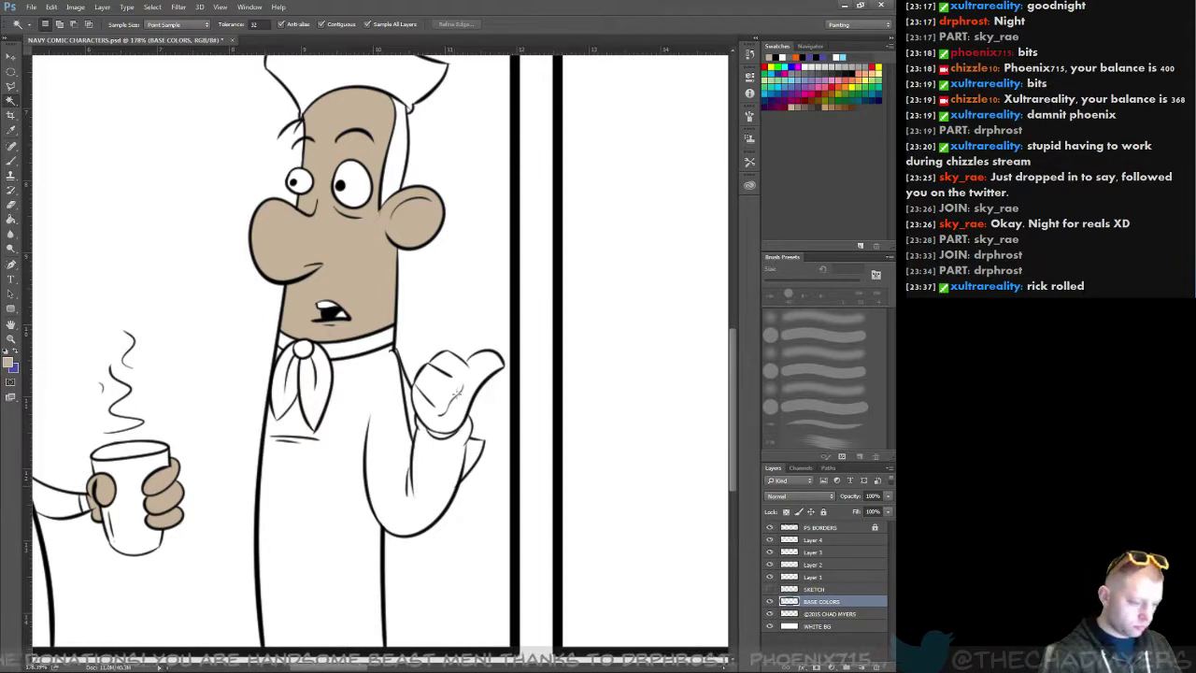
key("z")
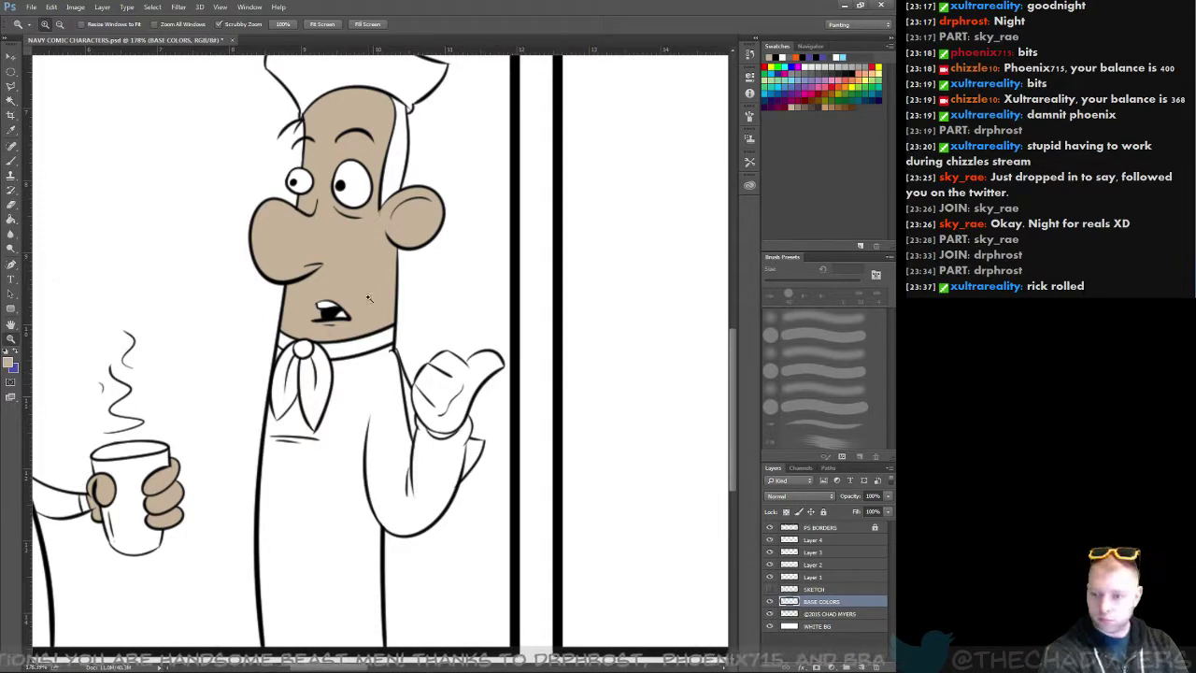
left_click_drag(447, 388, 483, 421)
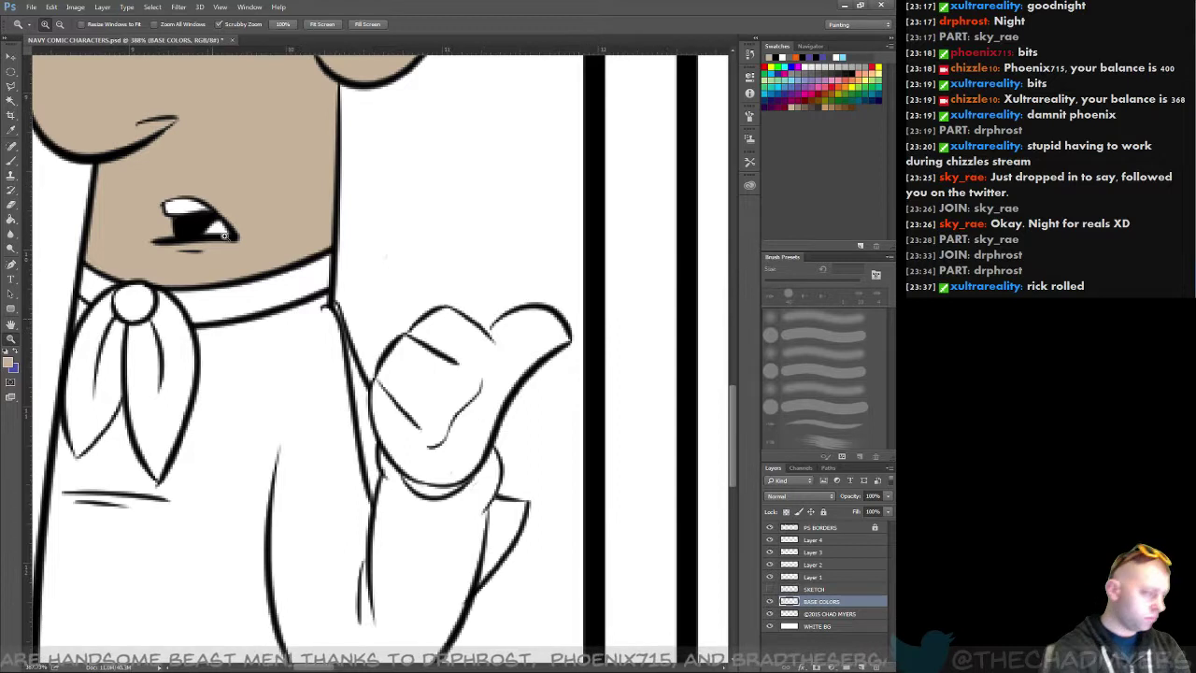
left_click(13, 165)
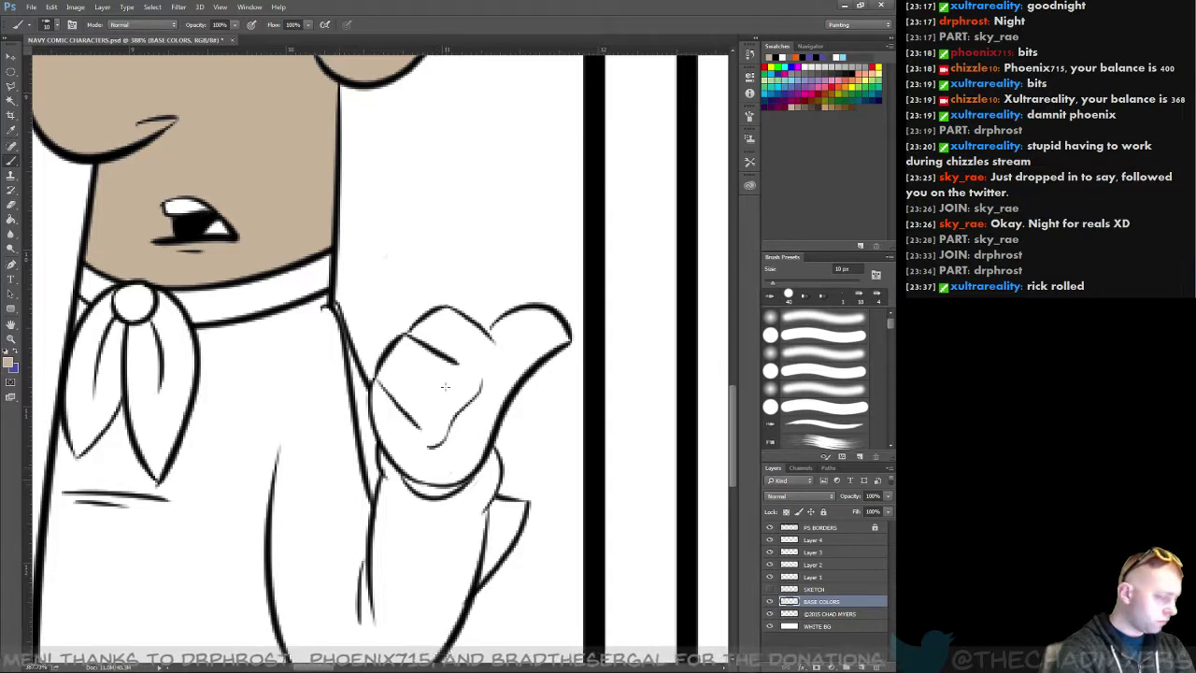
mouse_move(444, 386)
left_mouse_down()
mouse_move(428, 402)
mouse_move(470, 385)
mouse_move(488, 357)
mouse_move(472, 371)
left_mouse_up()
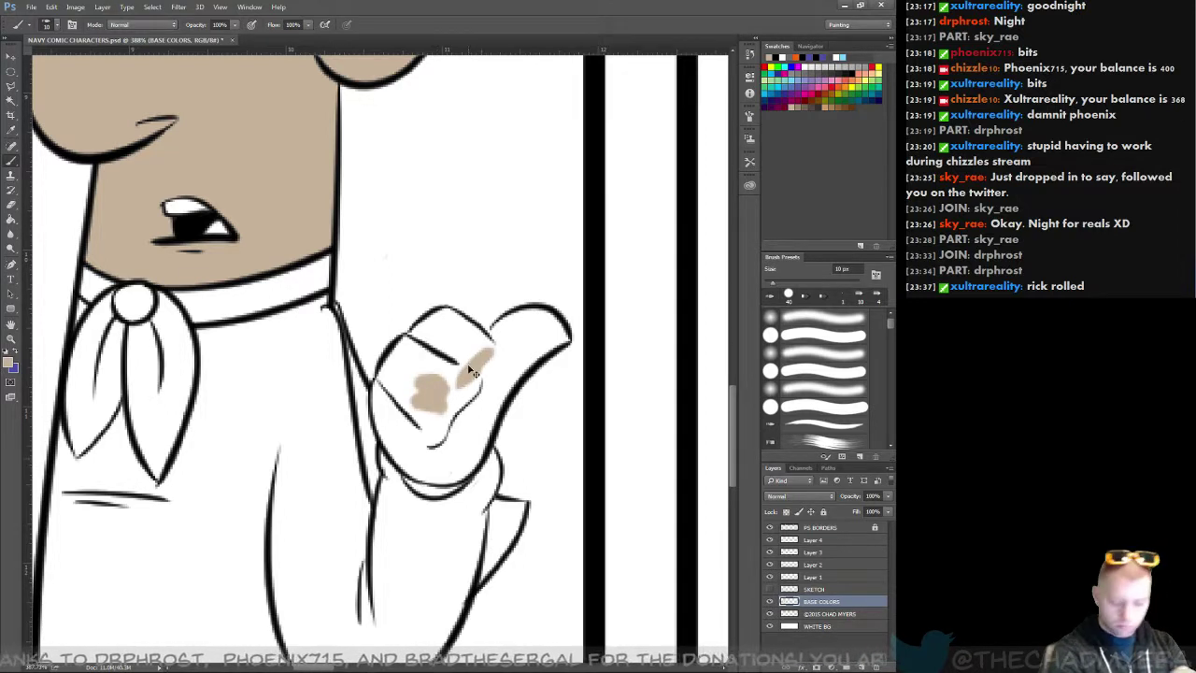
key("ctrl+alt+z")
key("ctrl+alt+z")
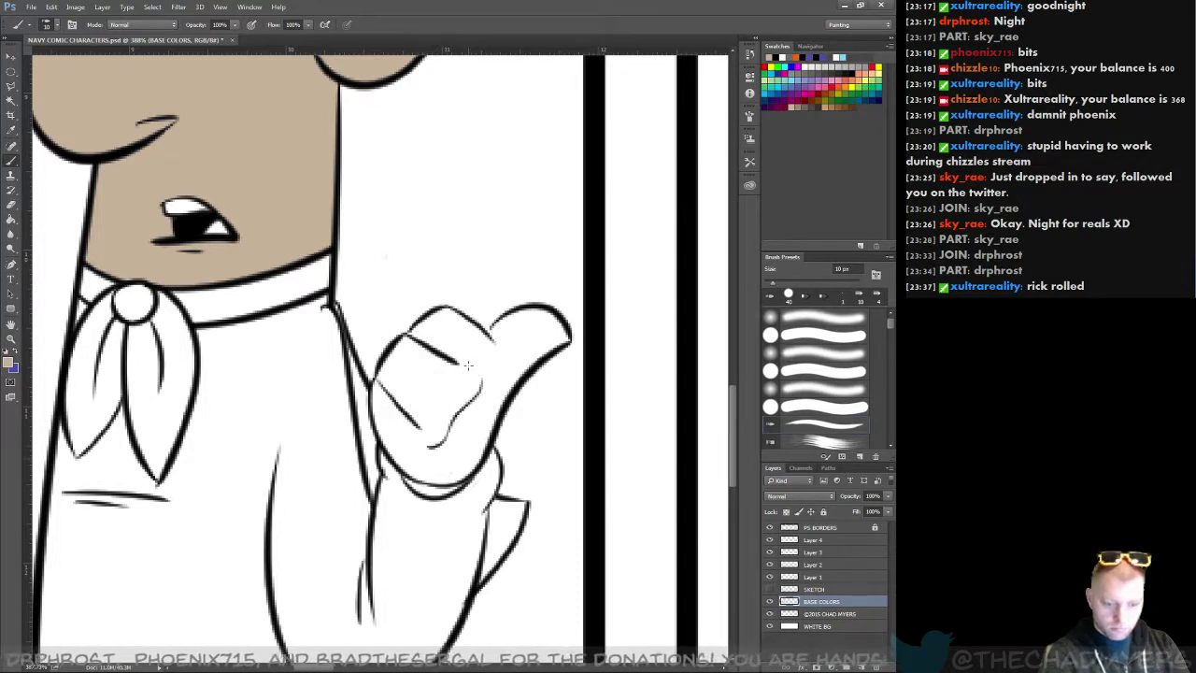
mouse_move(439, 385)
left_mouse_down()
mouse_move(431, 407)
mouse_move(458, 381)
left_mouse_up()
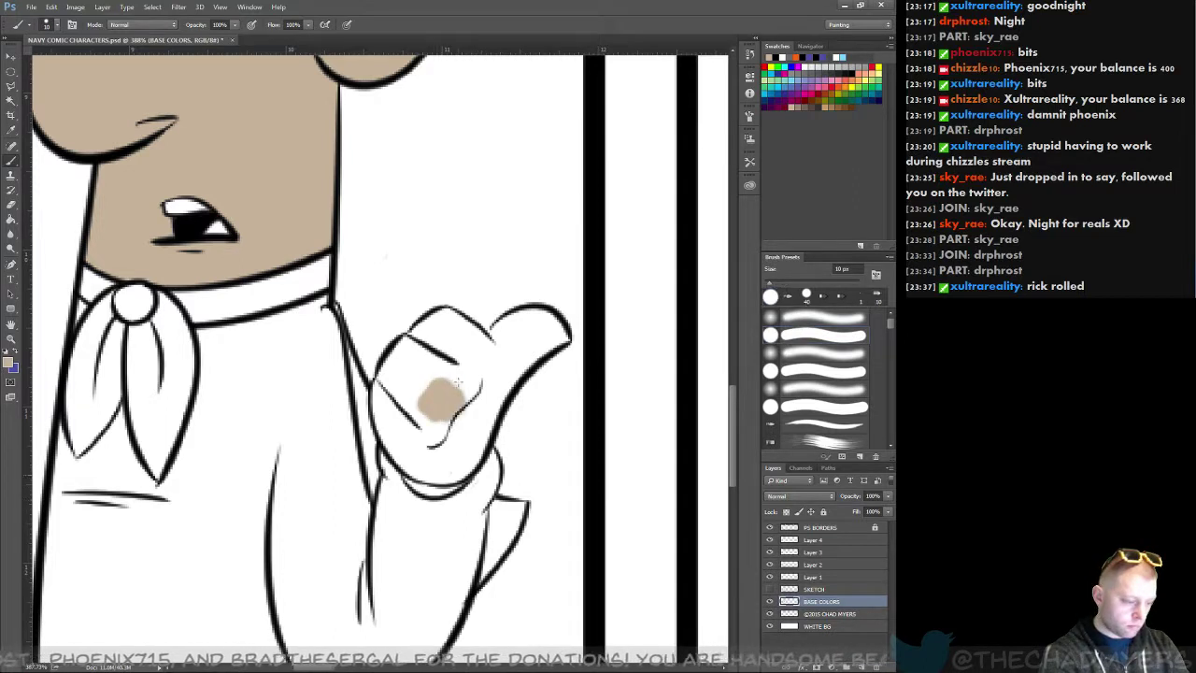
key("ctrl+alt+z")
key("ctrl+alt+z")
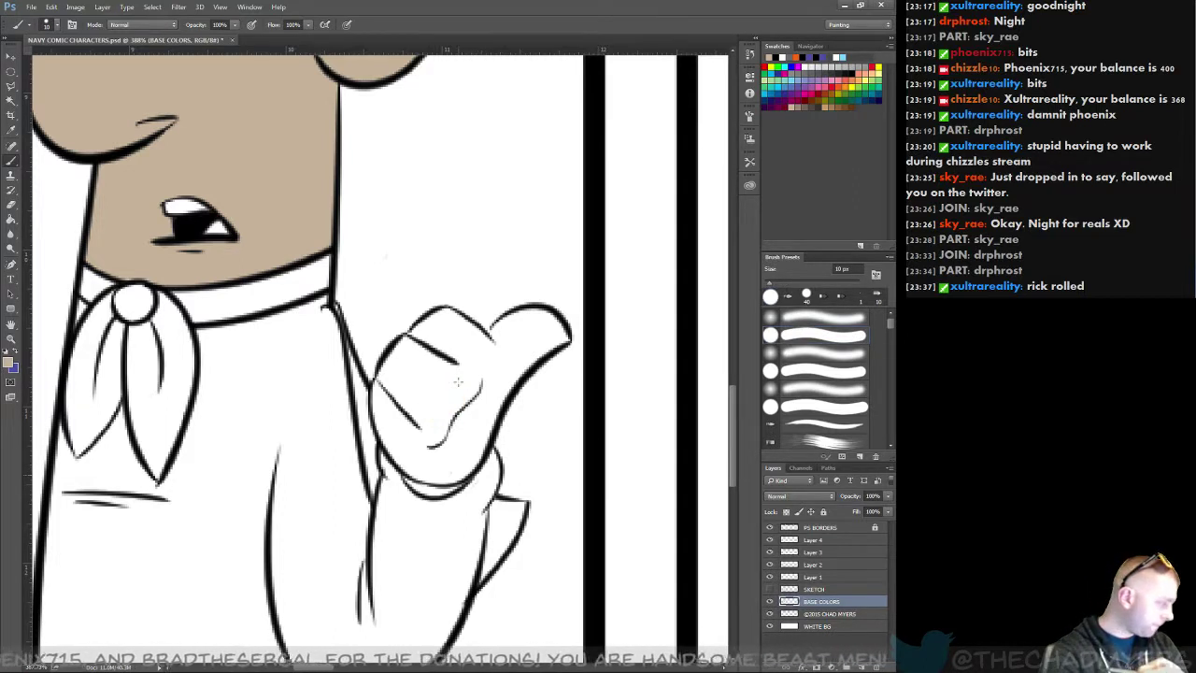
Step: Brush tan over the middle of the sailor's raised palm at 10 px and undo the last strokes toward the hand's edge
left_click(12, 163)
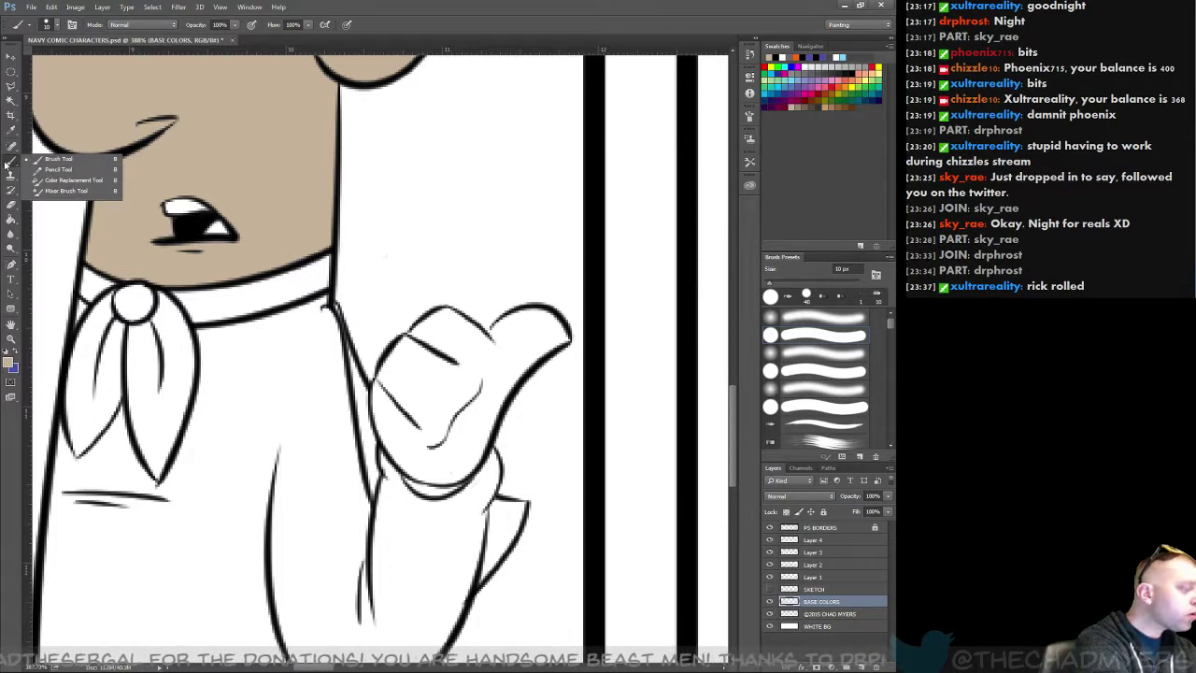
left_click(11, 189)
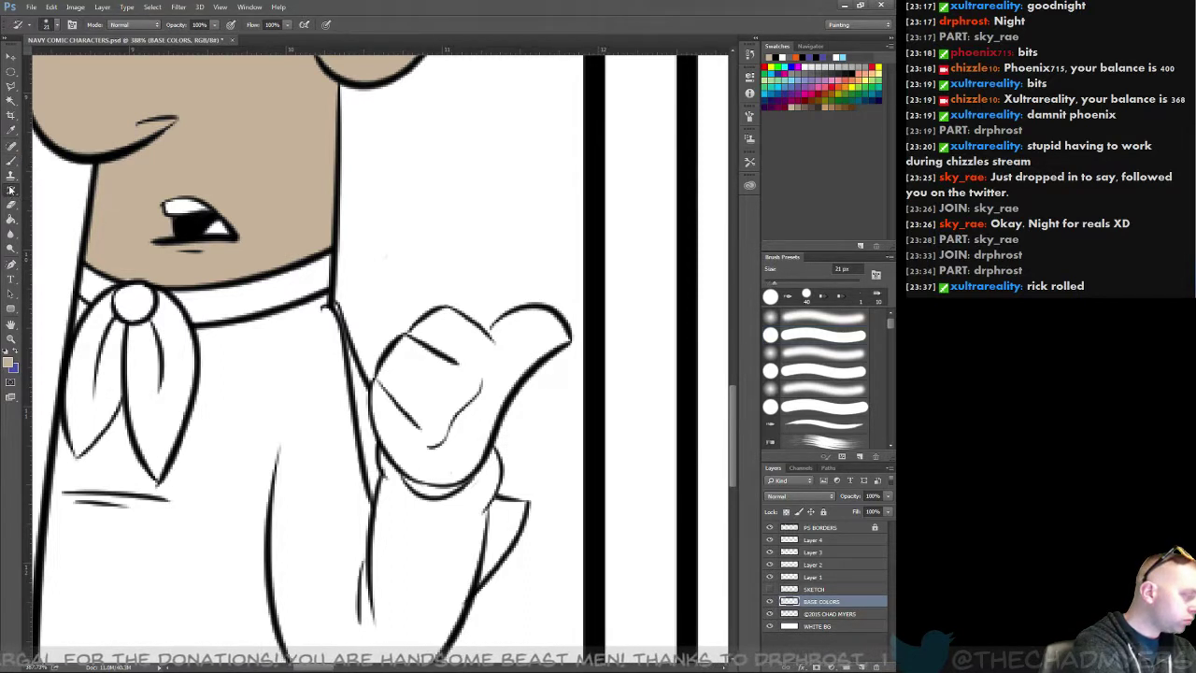
key("b")
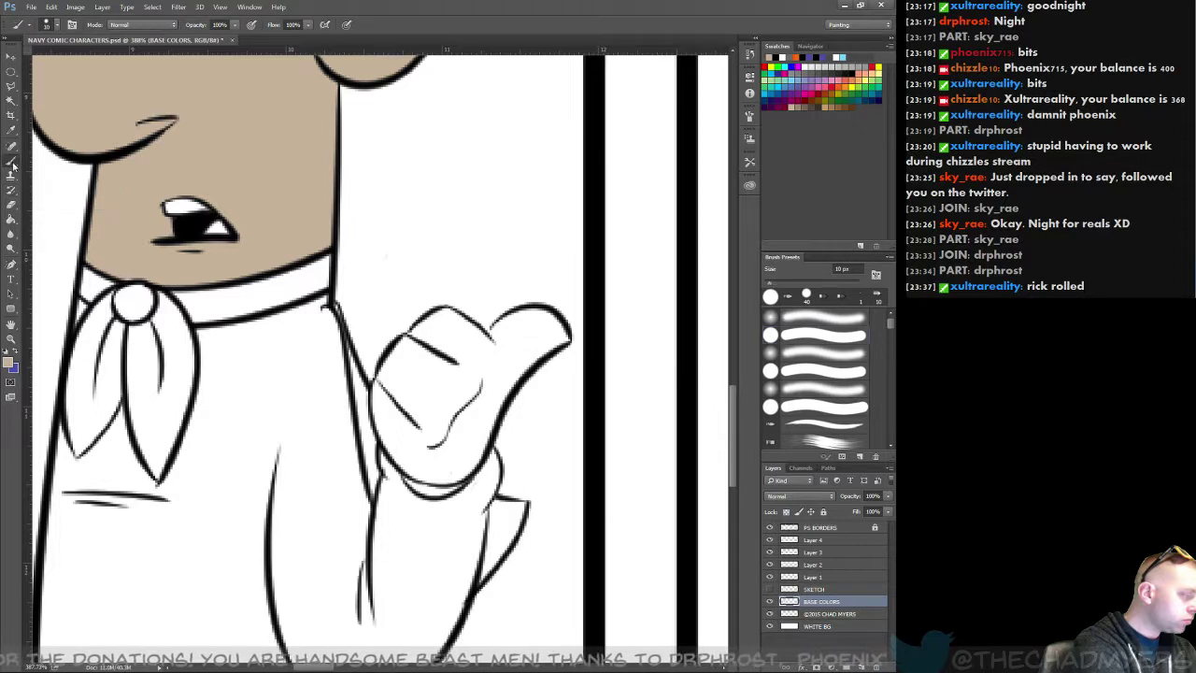
mouse_move(439, 366)
left_mouse_down()
mouse_move(435, 397)
mouse_move(431, 360)
mouse_move(408, 385)
mouse_move(411, 347)
mouse_move(383, 383)
mouse_move(406, 338)
mouse_move(395, 355)
mouse_move(324, 236)
mouse_move(302, 310)
left_mouse_up()
mouse_move(273, 273)
left_mouse_down()
mouse_move(254, 245)
mouse_move(263, 269)
left_mouse_up()
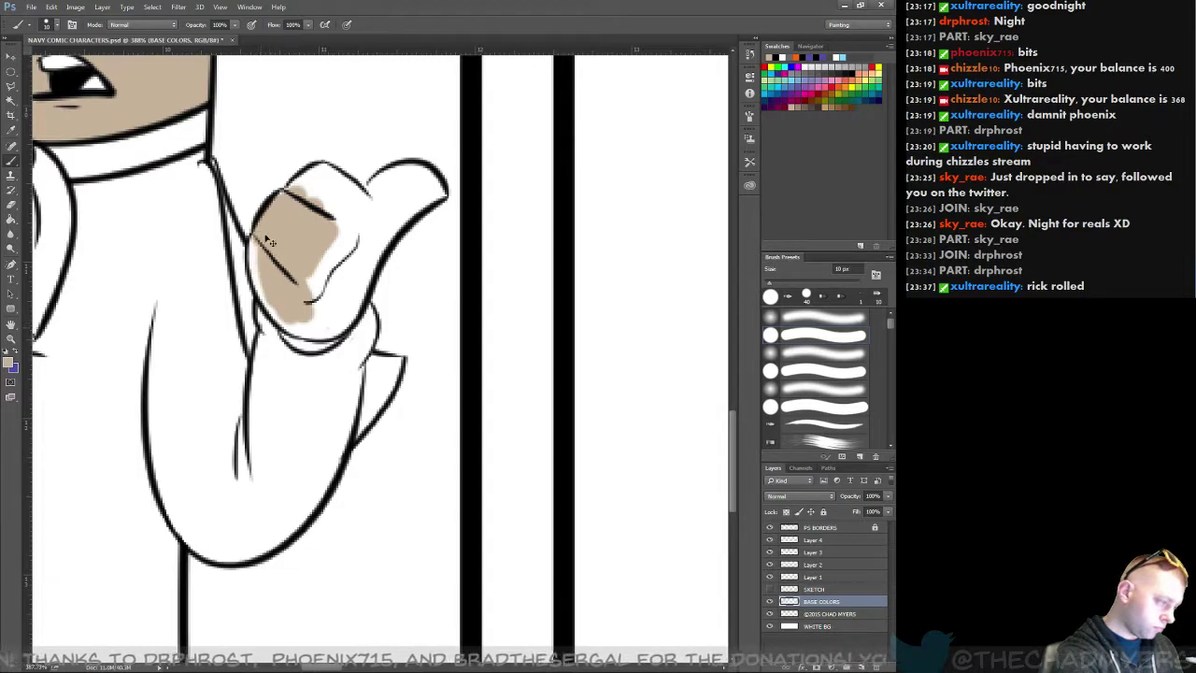
key("z")
key("ctrl+alt+z")
key("ctrl+alt+z")
key("ctrl+alt+z")
key("ctrl+alt+z")
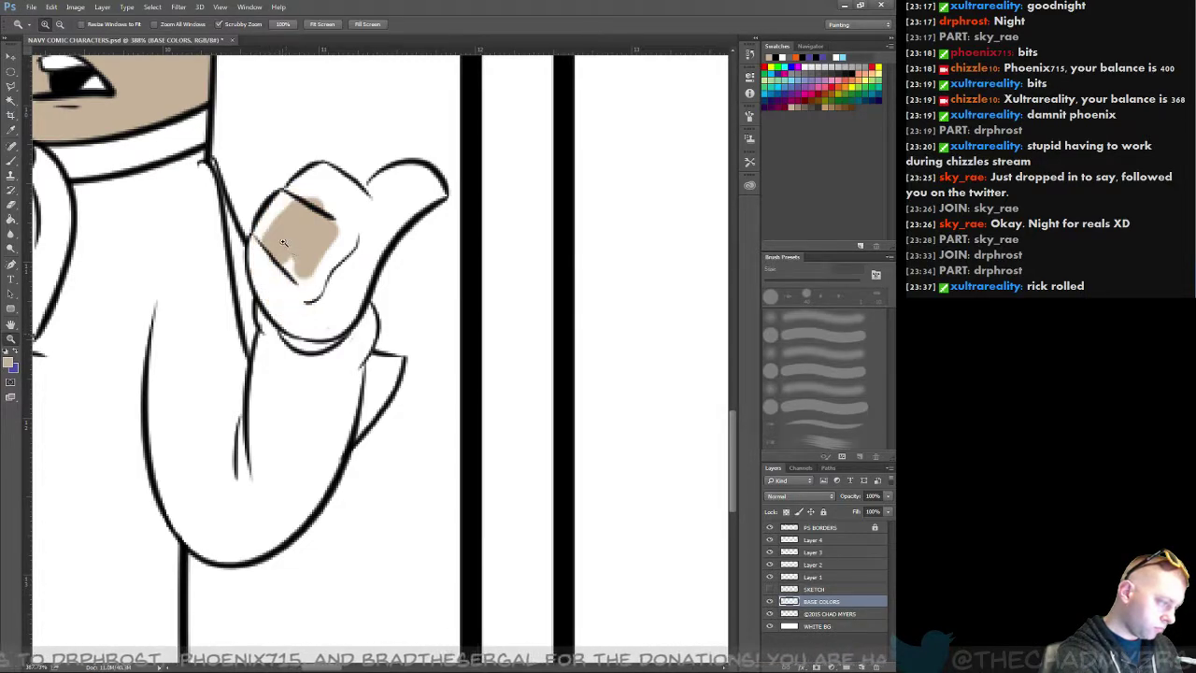
Step: Paint the sailor's folded fingers, most of the palm and the start of the thumb tan with the 10 px brush
mouse_move(264, 241)
left_mouse_down()
mouse_move(289, 204)
mouse_move(284, 226)
mouse_move(299, 238)
left_mouse_up()
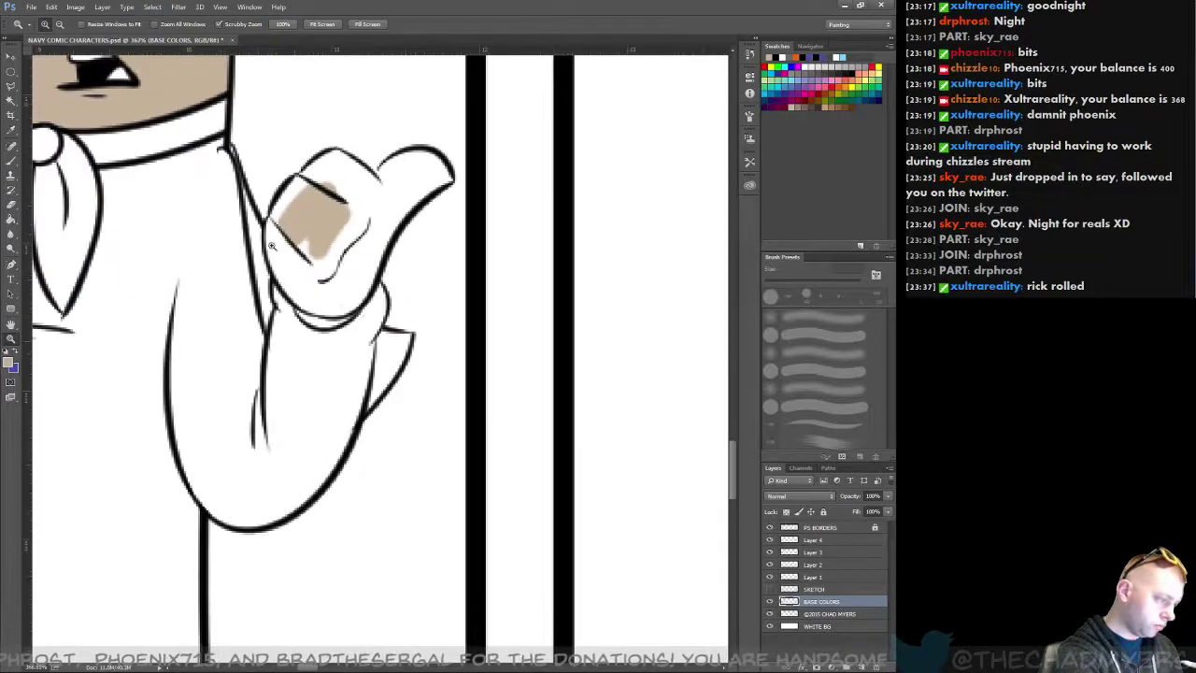
key("b")
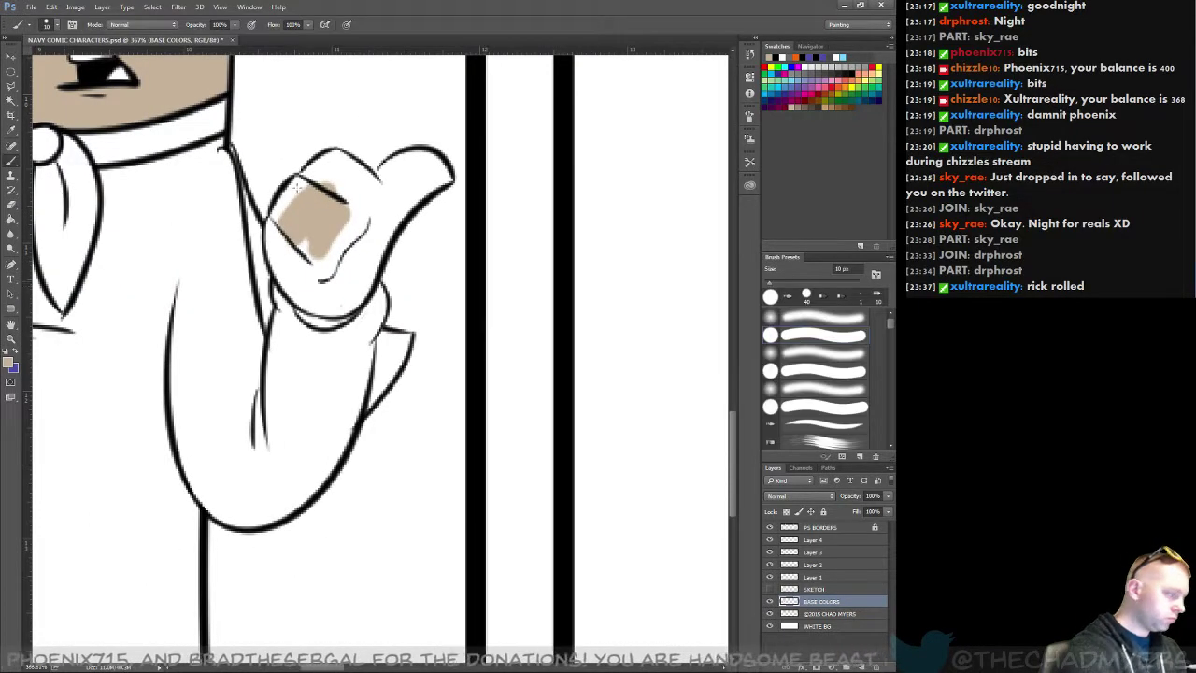
mouse_move(281, 217)
left_mouse_down()
mouse_move(290, 187)
mouse_move(273, 224)
mouse_move(290, 194)
left_mouse_up()
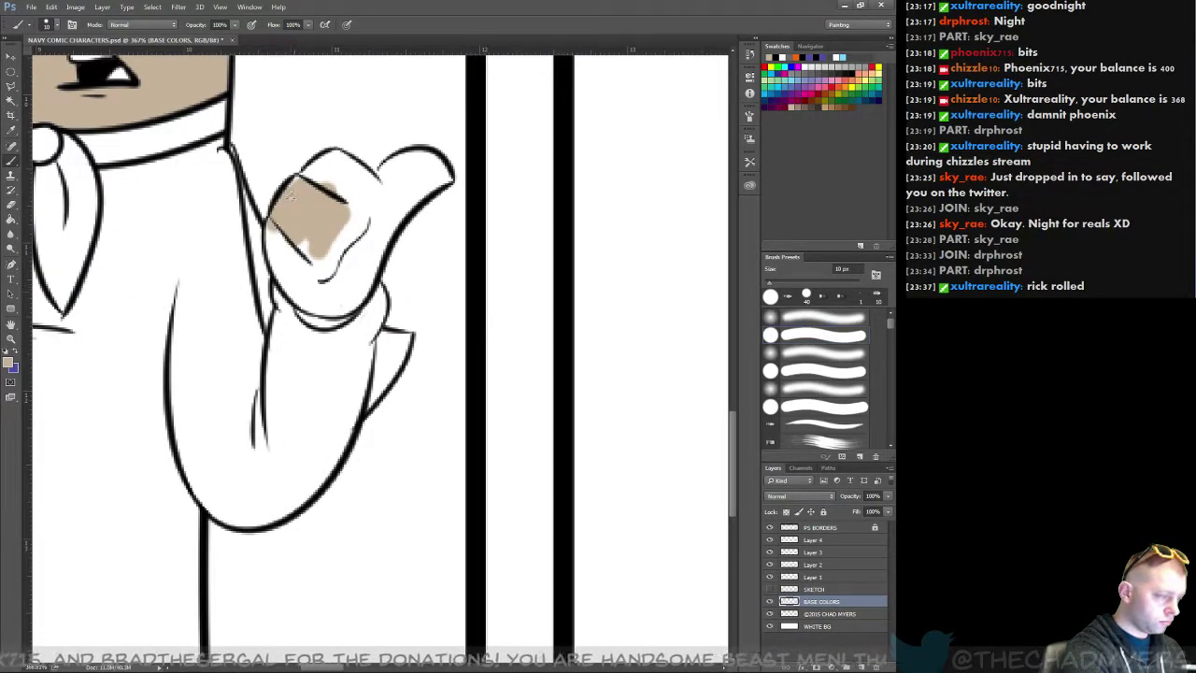
left_click_drag(306, 245, 322, 278)
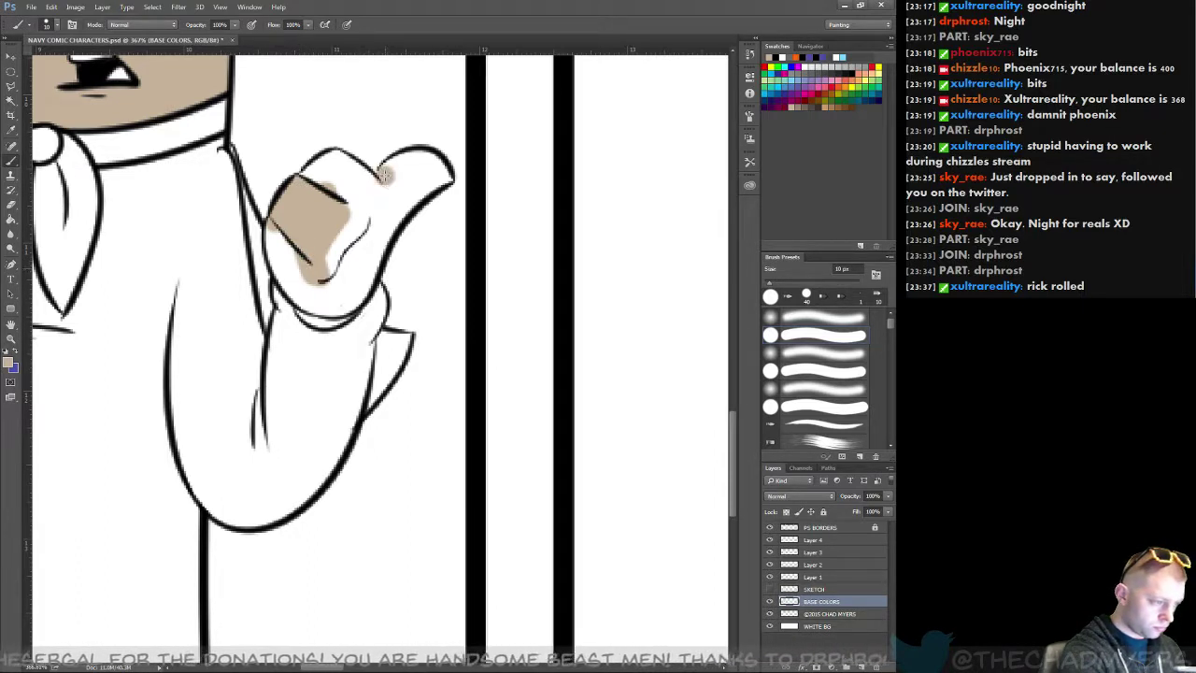
left_click_drag(307, 178, 309, 180)
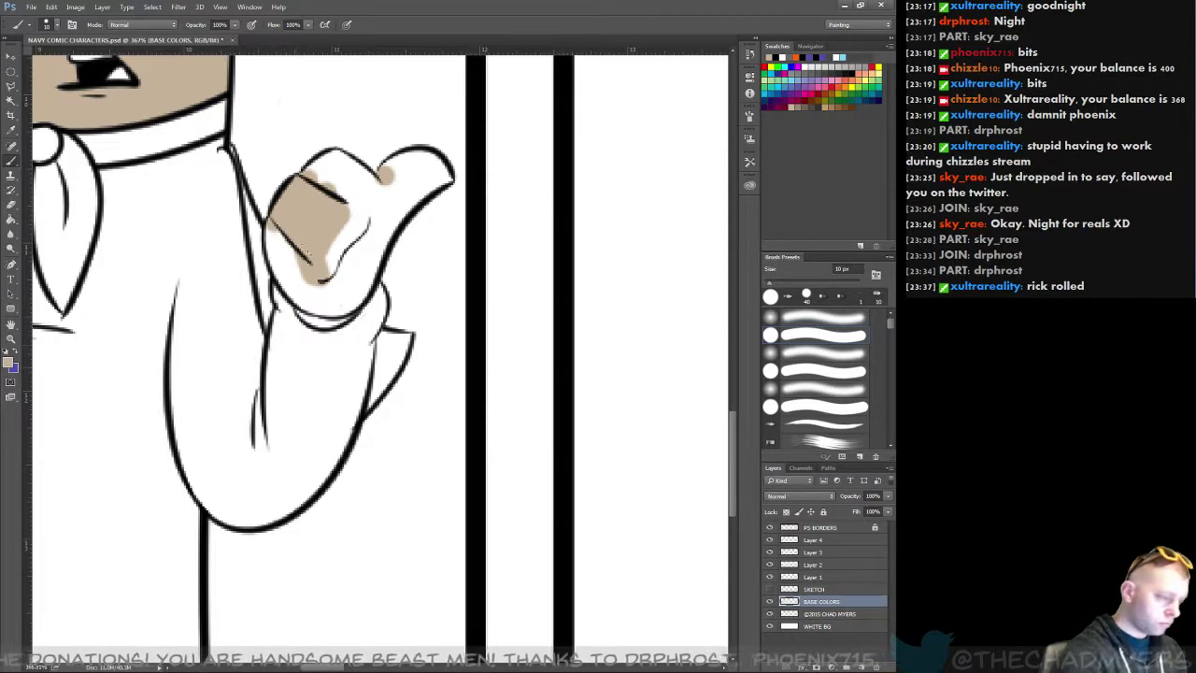
mouse_move(297, 272)
left_mouse_down()
mouse_move(273, 235)
mouse_move(301, 287)
left_mouse_up()
mouse_move(320, 181)
left_mouse_down()
mouse_move(336, 168)
mouse_move(317, 166)
mouse_move(344, 168)
mouse_move(336, 156)
mouse_move(366, 201)
mouse_move(342, 188)
mouse_move(336, 266)
mouse_move(338, 233)
mouse_move(313, 294)
mouse_move(327, 252)
mouse_move(285, 285)
mouse_move(332, 292)
mouse_move(336, 275)
mouse_move(306, 309)
mouse_move(317, 299)
left_mouse_up()
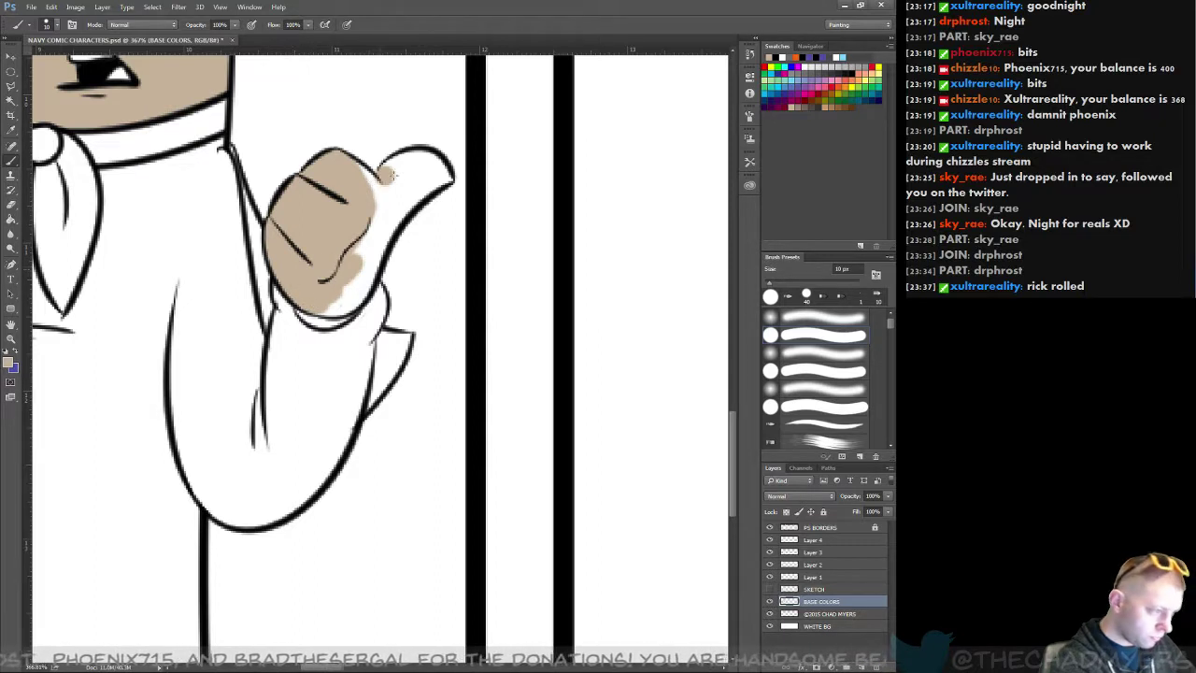
left_click_drag(392, 176, 407, 167)
key("ctrl+z")
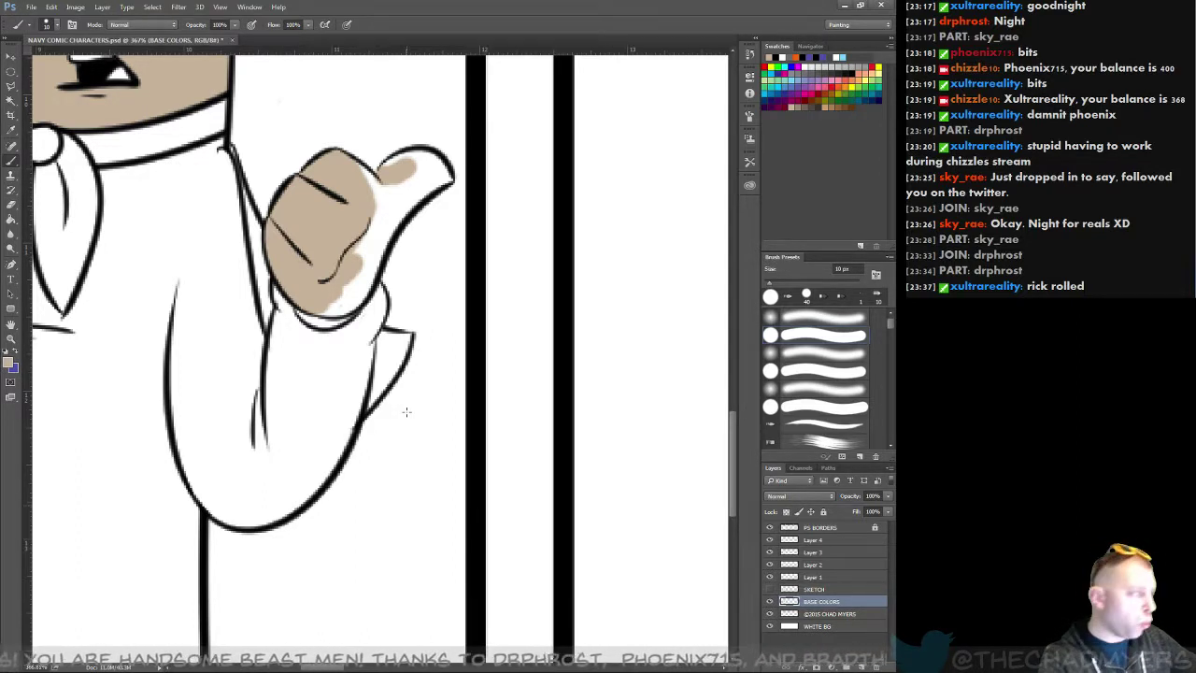
Step: Reduce the brush size to 4 px, paint the rest of the sailor's thumb and palm tan up to the outlines, and save the document
left_click(58, 26)
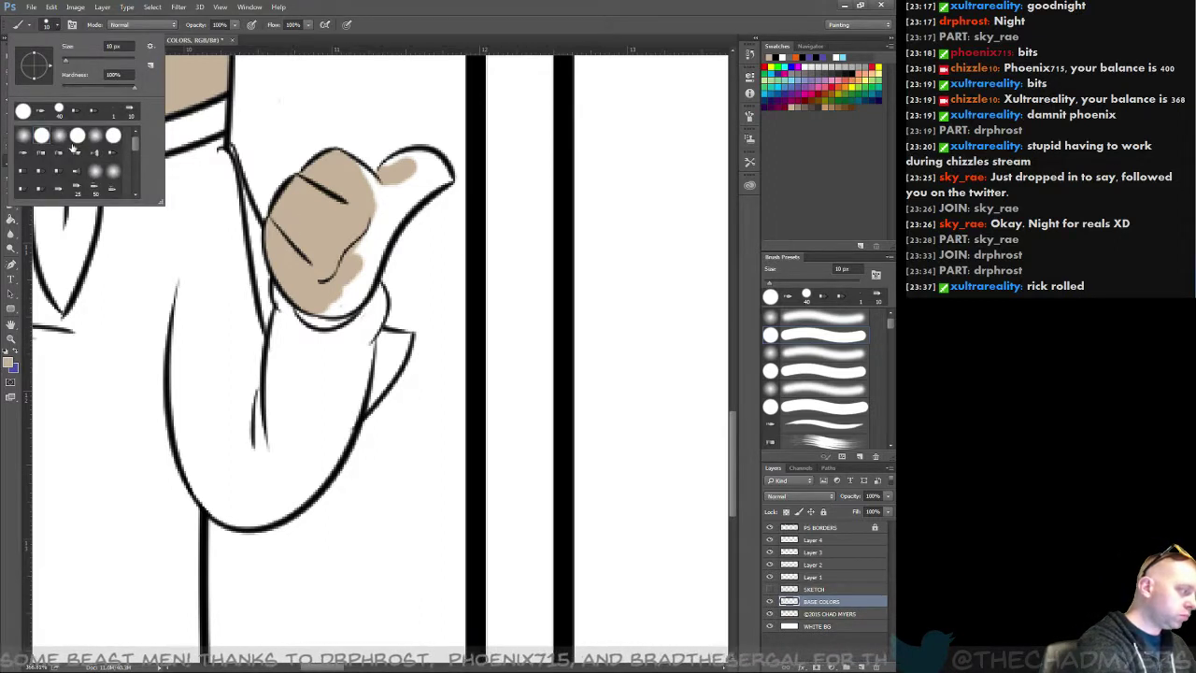
left_click_drag(68, 62, 64, 62)
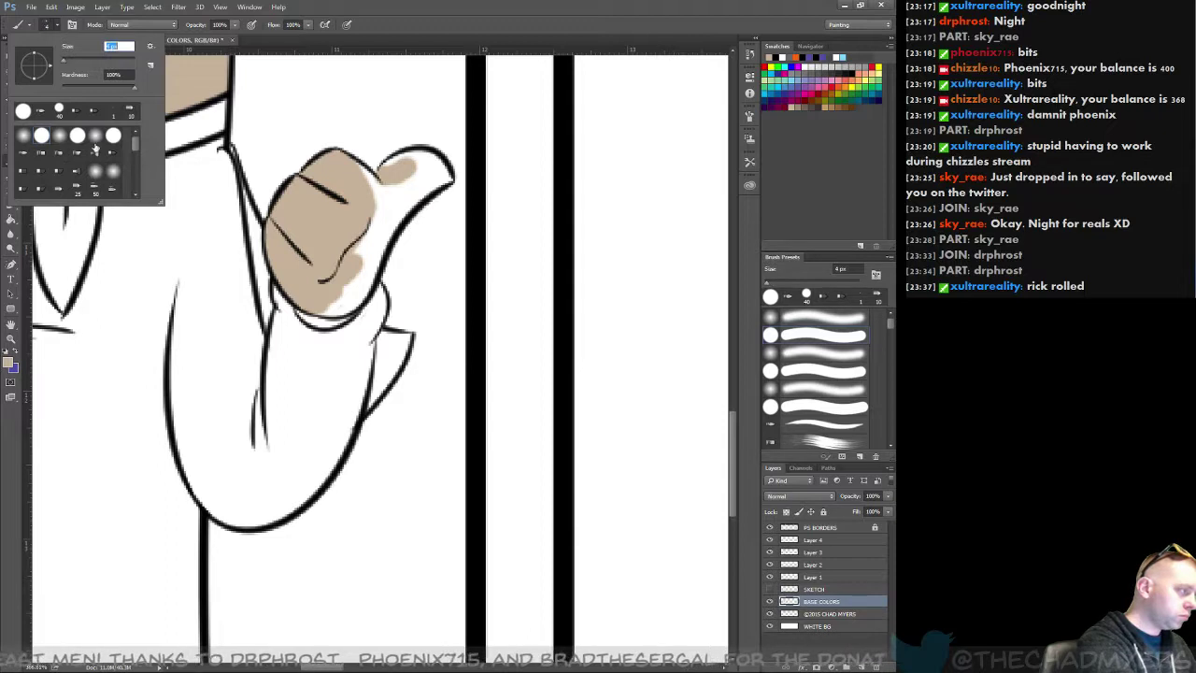
left_click(342, 211)
mouse_move(366, 219)
left_mouse_down()
mouse_move(393, 192)
mouse_move(372, 194)
mouse_move(385, 189)
mouse_move(359, 174)
mouse_move(390, 165)
left_mouse_up()
mouse_move(356, 229)
left_mouse_down()
mouse_move(360, 298)
mouse_move(361, 272)
mouse_move(332, 310)
mouse_move(374, 270)
mouse_move(403, 203)
mouse_move(374, 229)
mouse_move(430, 165)
mouse_move(400, 161)
mouse_move(409, 153)
mouse_move(390, 192)
mouse_move(425, 152)
mouse_move(449, 181)
mouse_move(473, 165)
mouse_move(442, 174)
mouse_move(412, 168)
mouse_move(420, 157)
mouse_move(439, 166)
mouse_move(406, 205)
mouse_move(448, 177)
left_mouse_up()
key("ctrl+z")
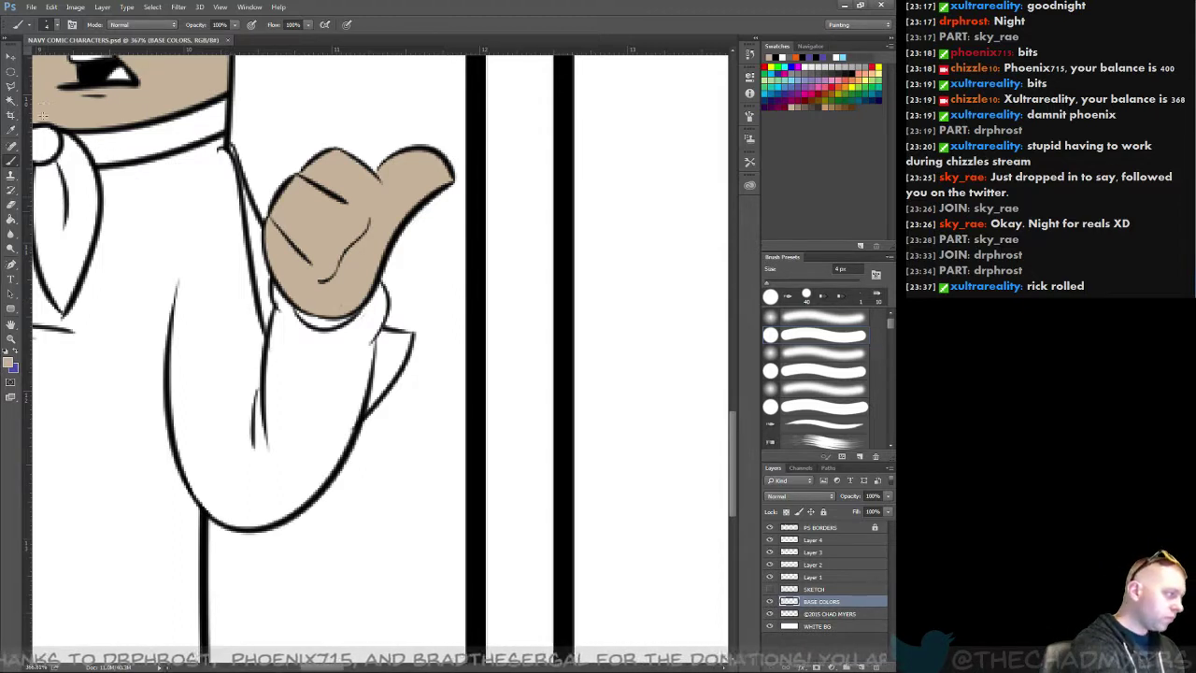
left_click(11, 340)
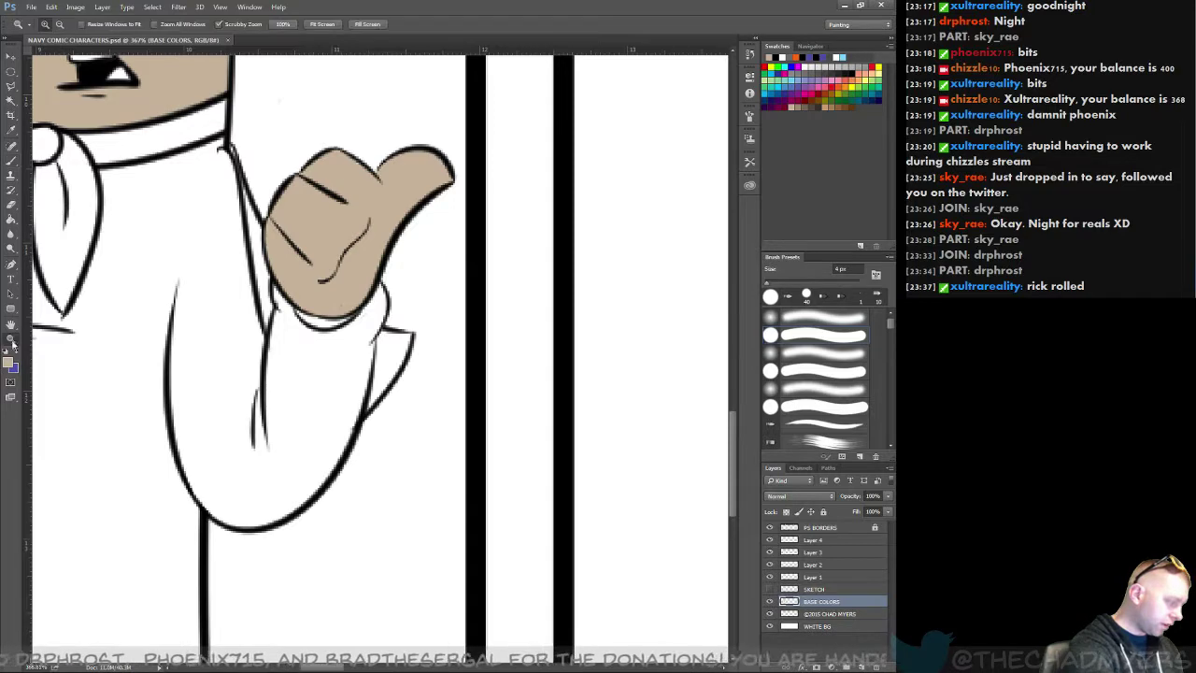
left_click_drag(293, 397, 259, 466)
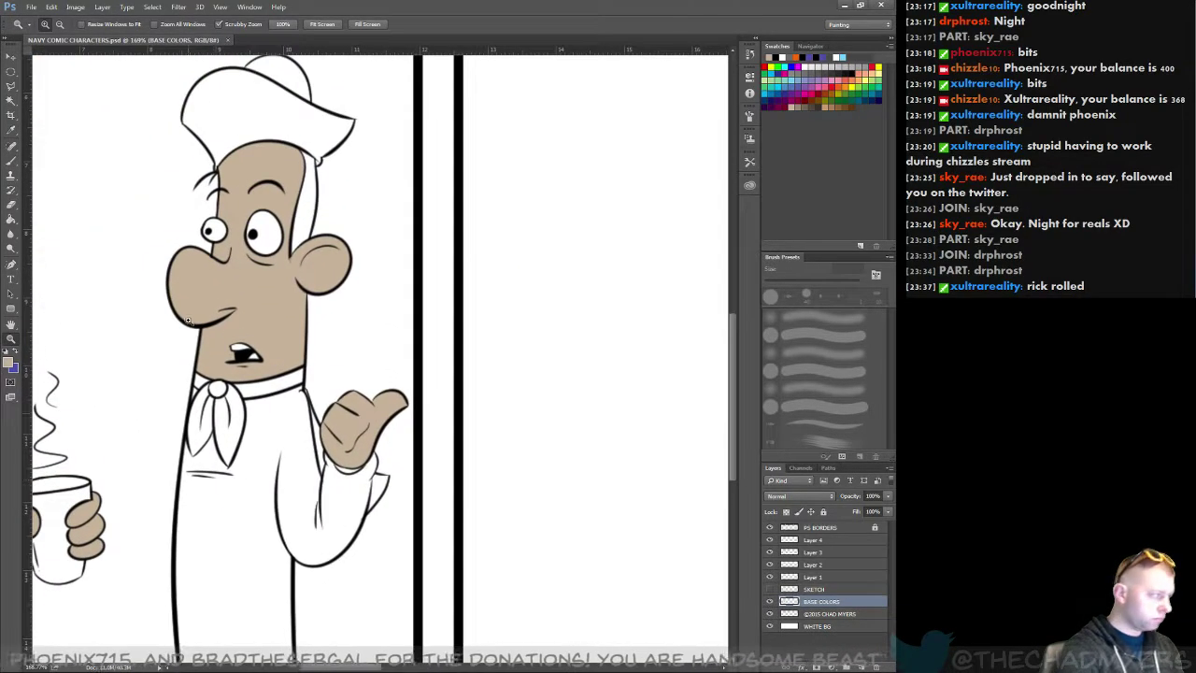
left_click(12, 87)
left_click(45, 84)
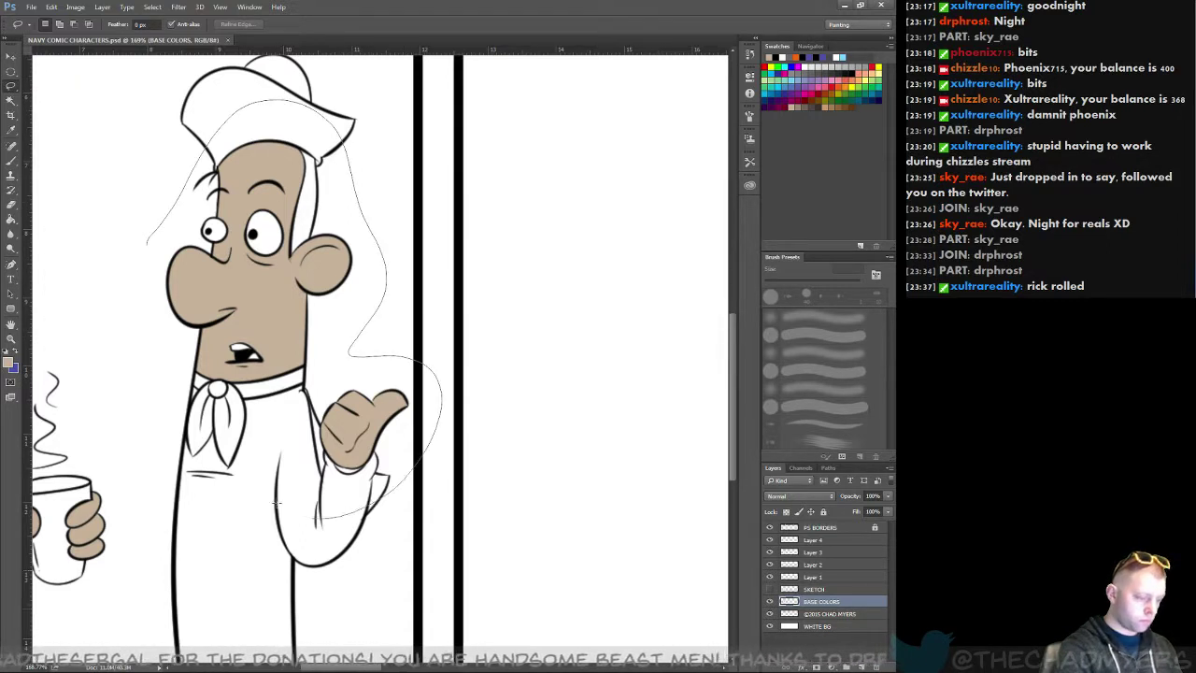
left_click_drag(147, 340, 187, 171)
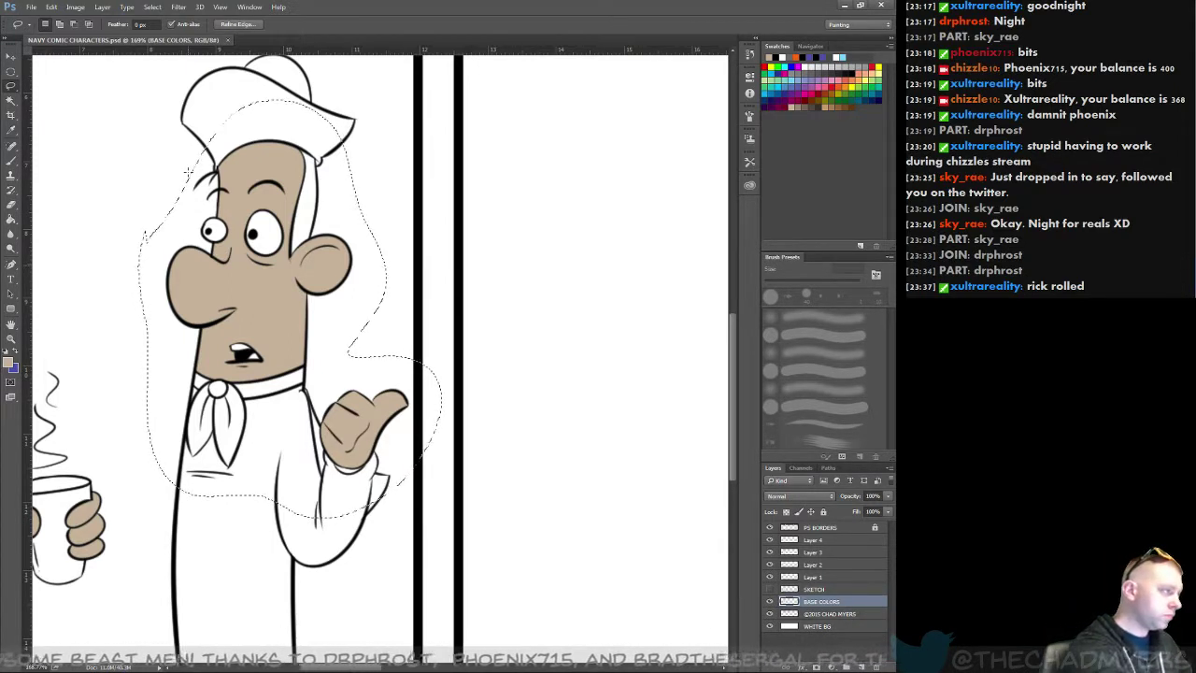
left_click(154, 8)
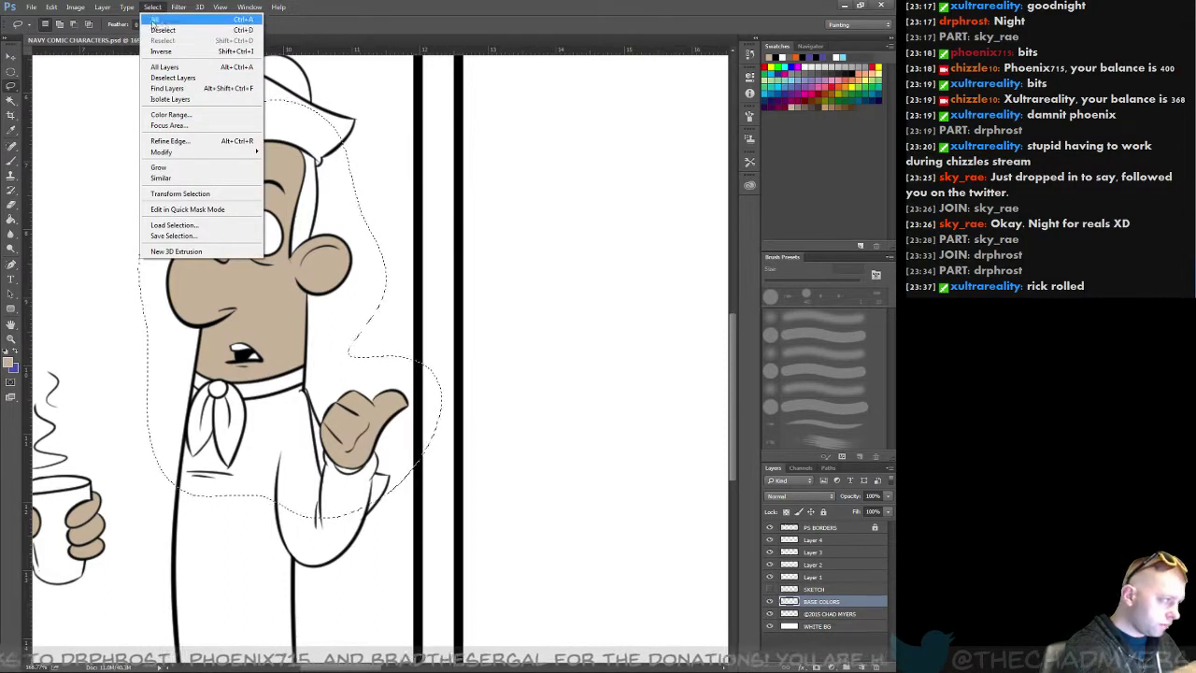
mouse_move(104, 9)
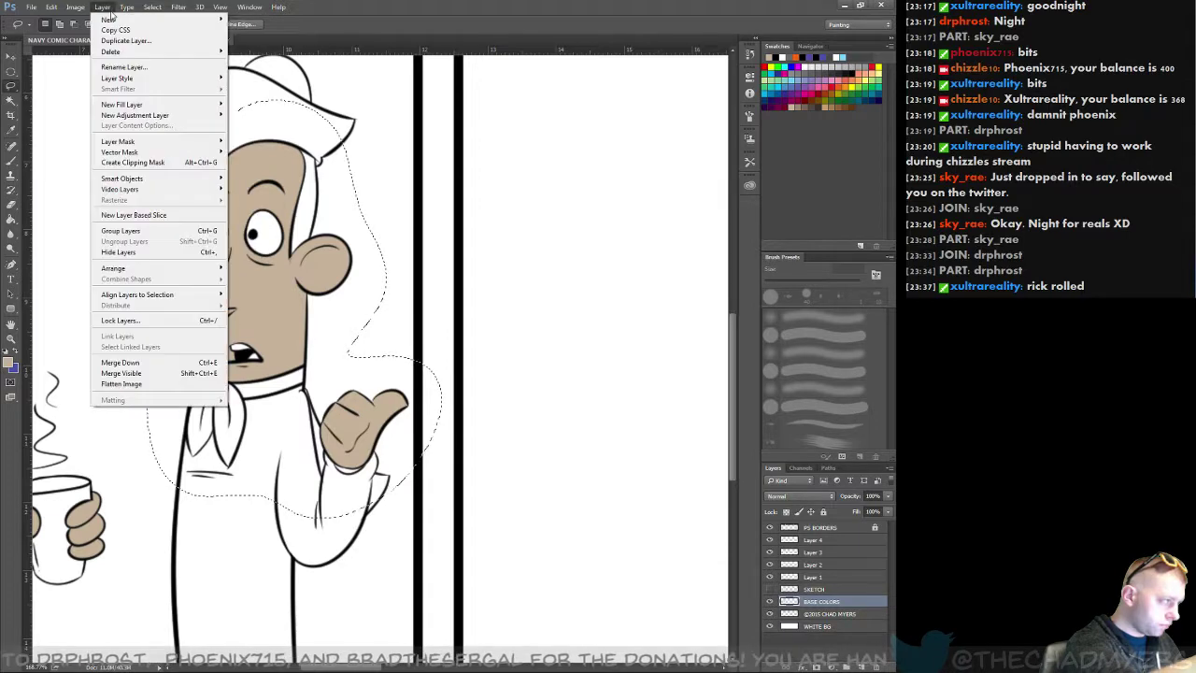
left_click(438, 162)
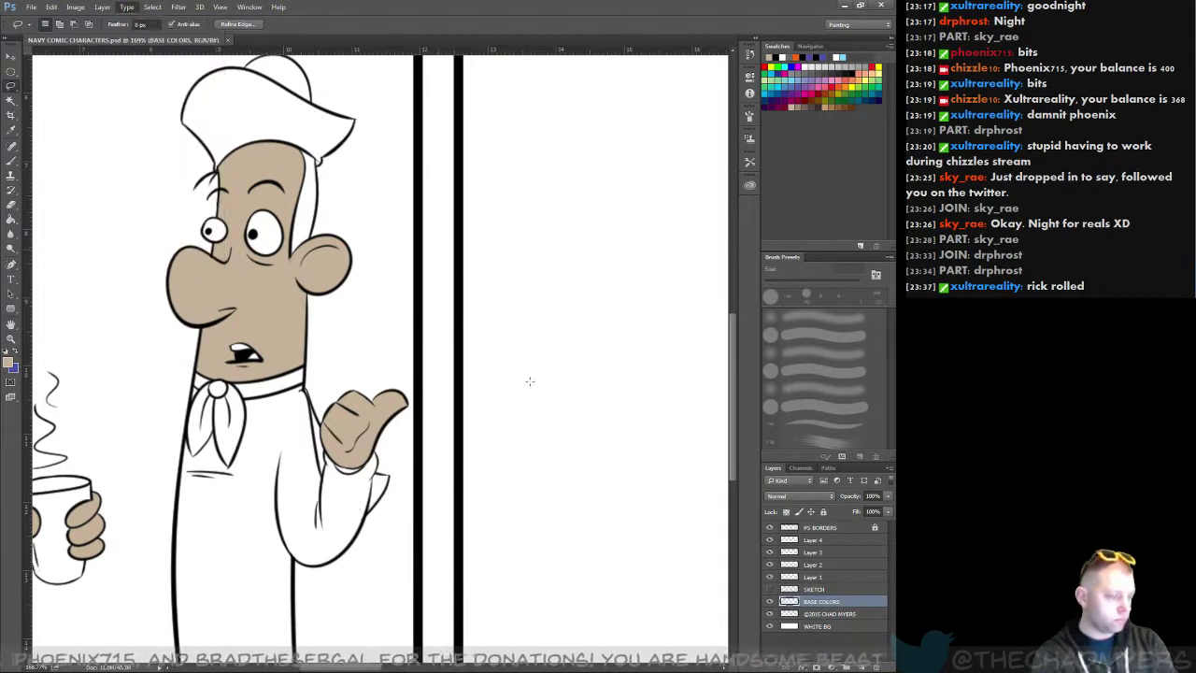
left_click(523, 375)
left_click(450, 254)
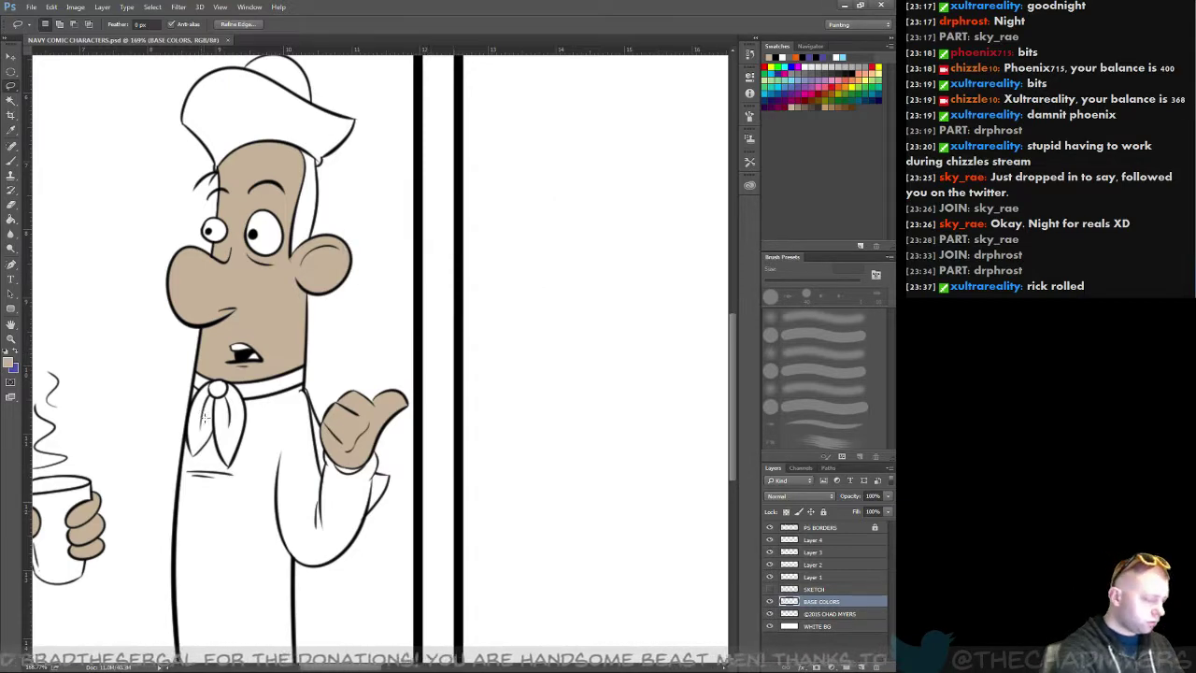
Step: Show the SKETCH layer over both characters to compare it with the inks and hide it again
mouse_move(196, 428)
left_mouse_down()
mouse_move(446, 322)
mouse_move(572, 342)
left_mouse_up()
left_click_drag(323, 398, 376, 519)
left_click_drag(326, 433, 286, 401)
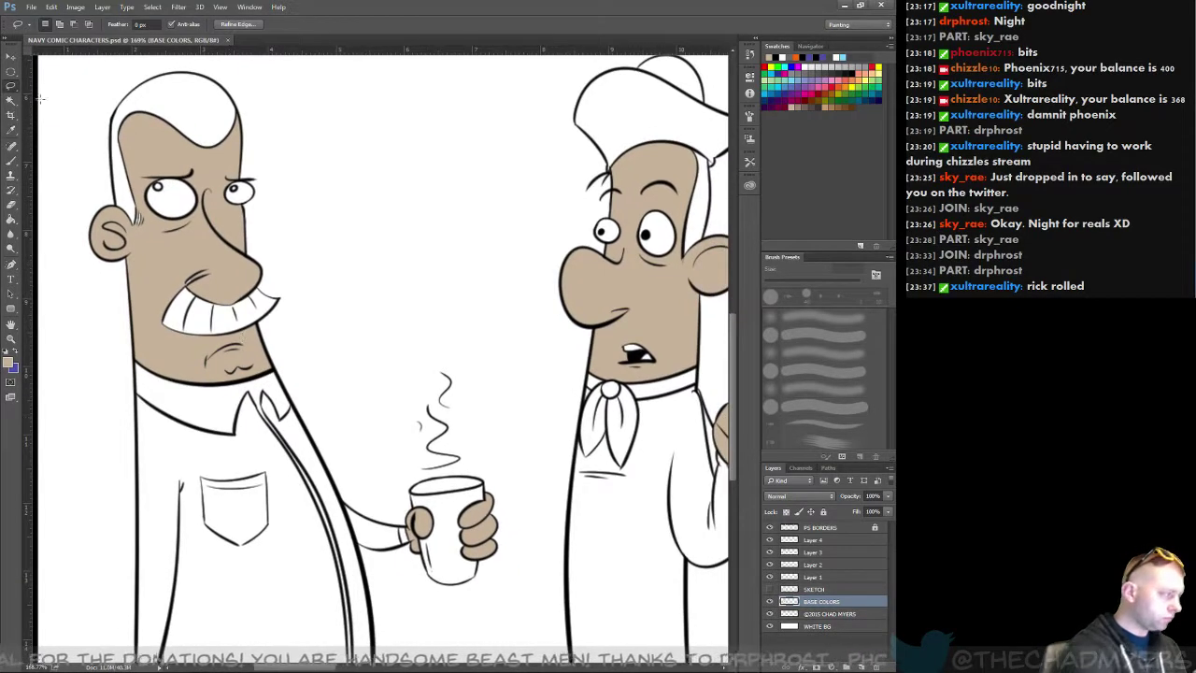
left_click(11, 160)
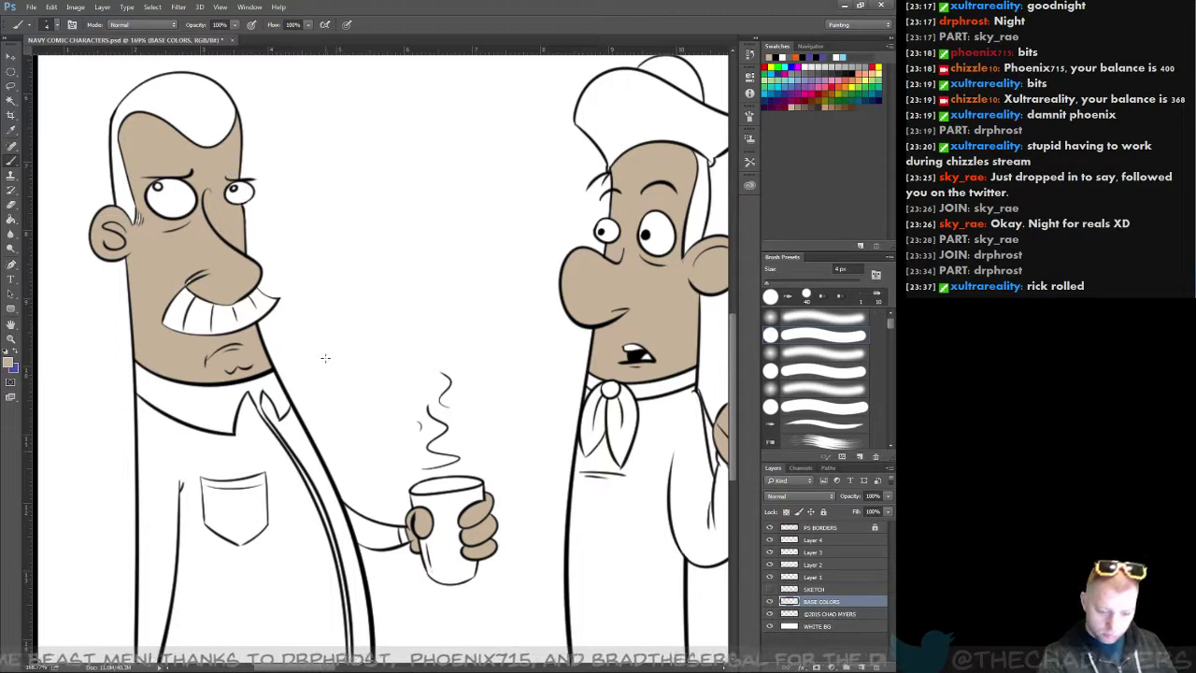
left_click(771, 589)
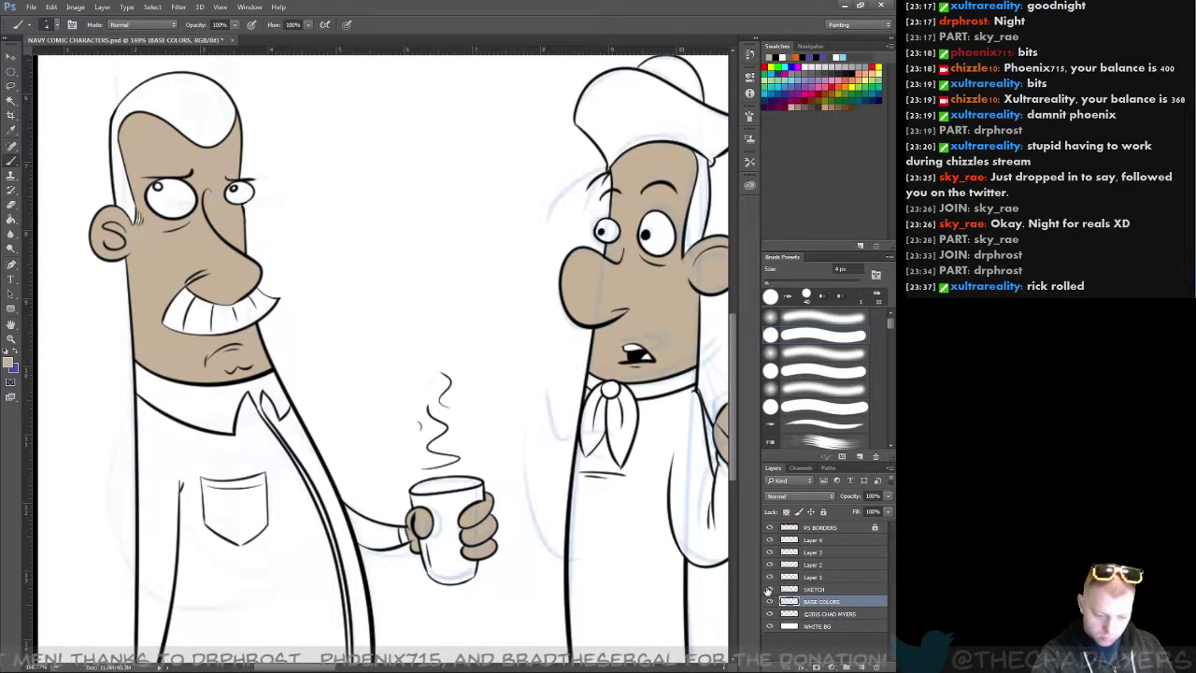
left_click(771, 590)
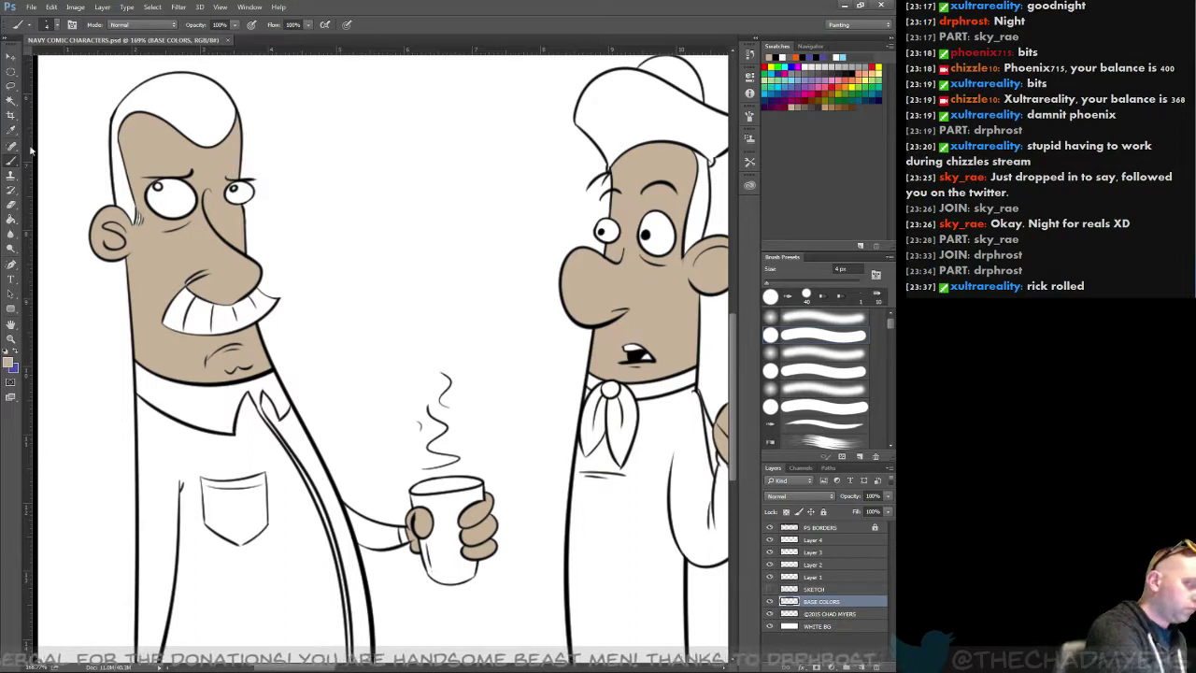
Step: Move the BASE COLORS layer above the SKETCH layer
left_click(11, 263)
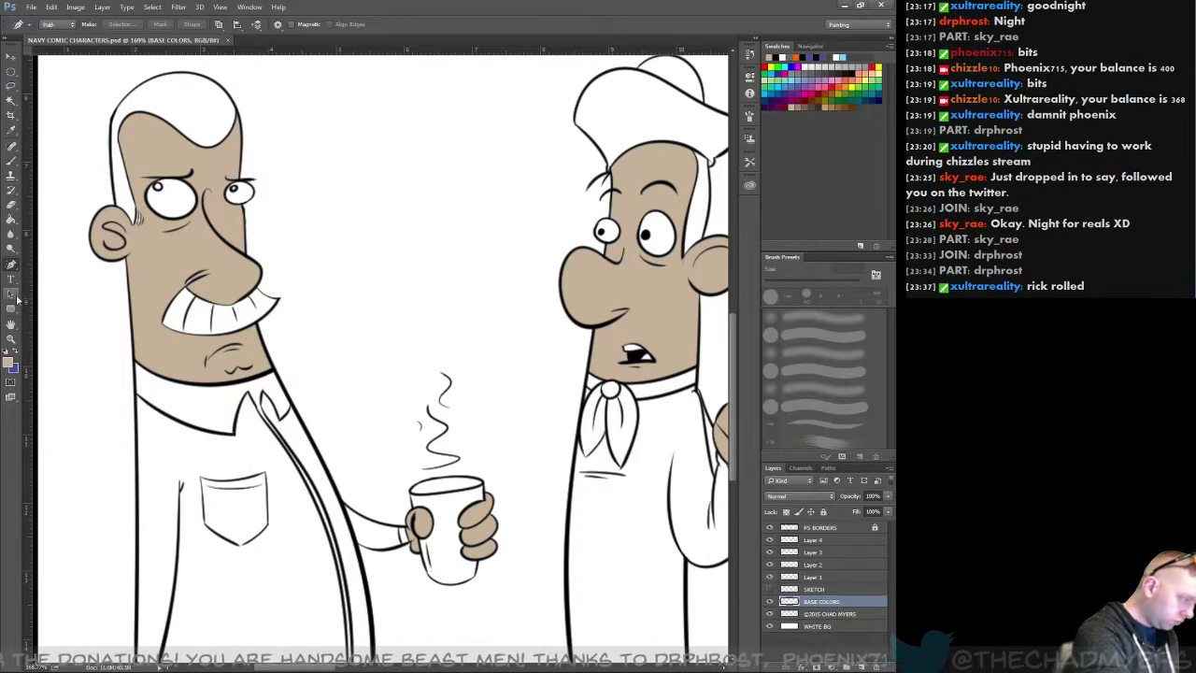
left_click(11, 160)
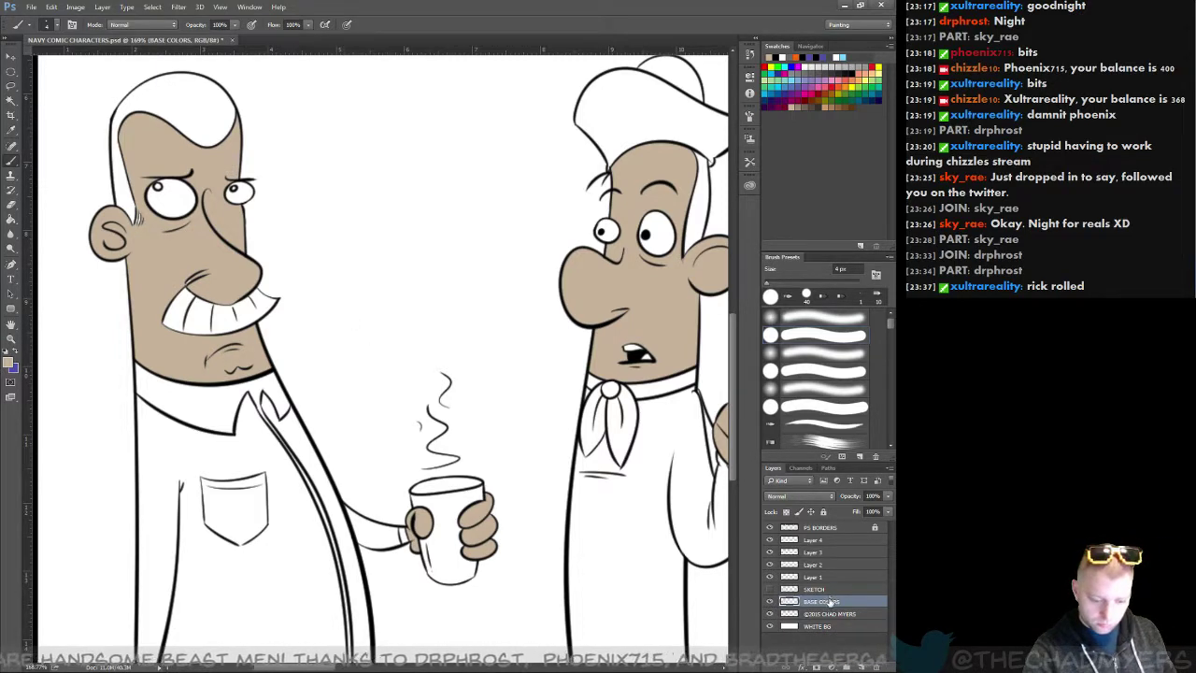
mouse_move(831, 605)
left_mouse_down()
mouse_move(835, 546)
mouse_move(835, 594)
left_mouse_up()
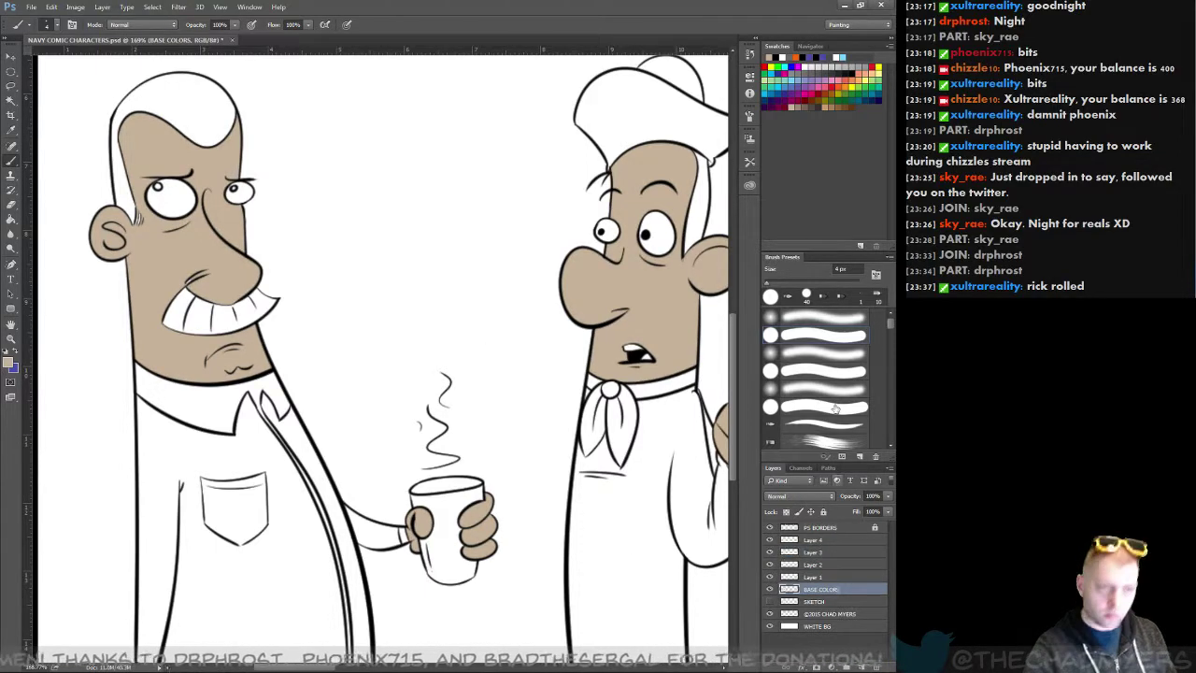
Step: Close Photoshop without saving the document and relaunch it from Adobe Creative Cloud
left_click(883, 7)
left_click(464, 263)
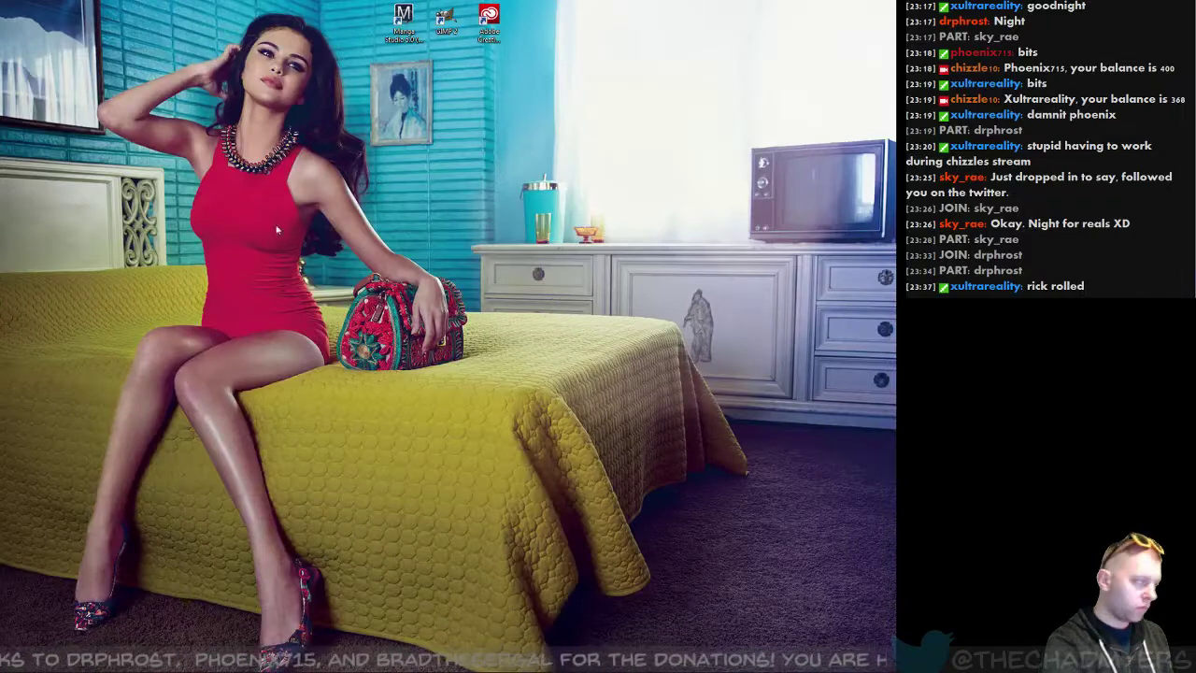
double_click(493, 35)
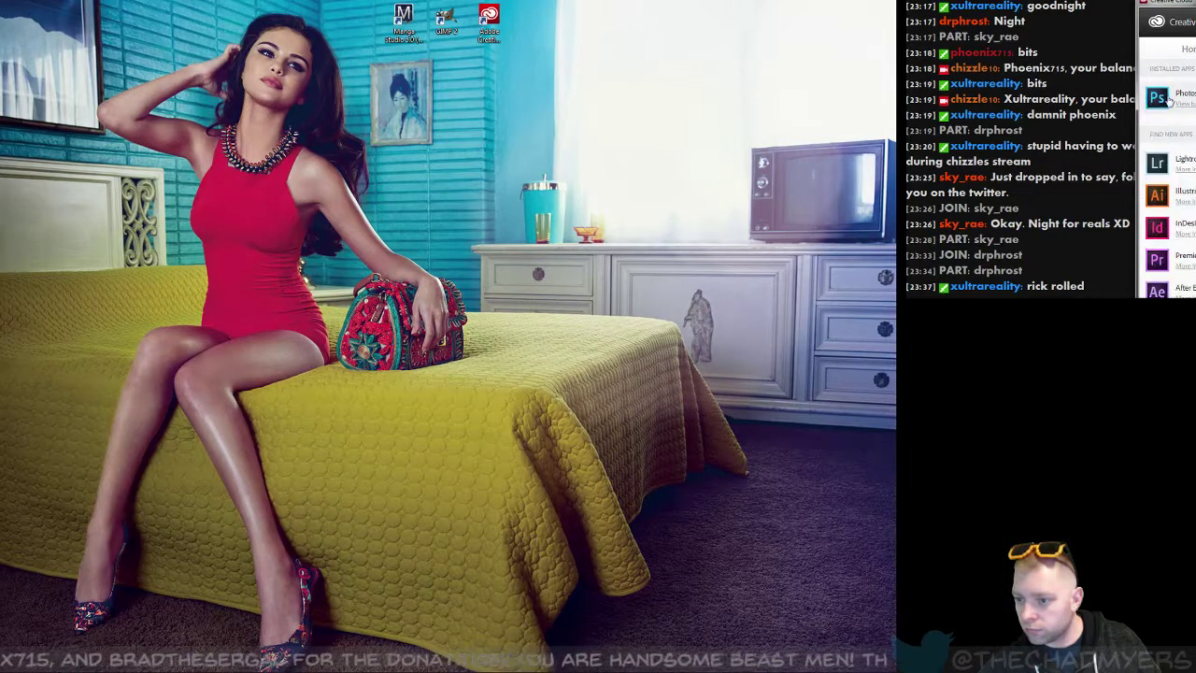
left_click(1167, 101)
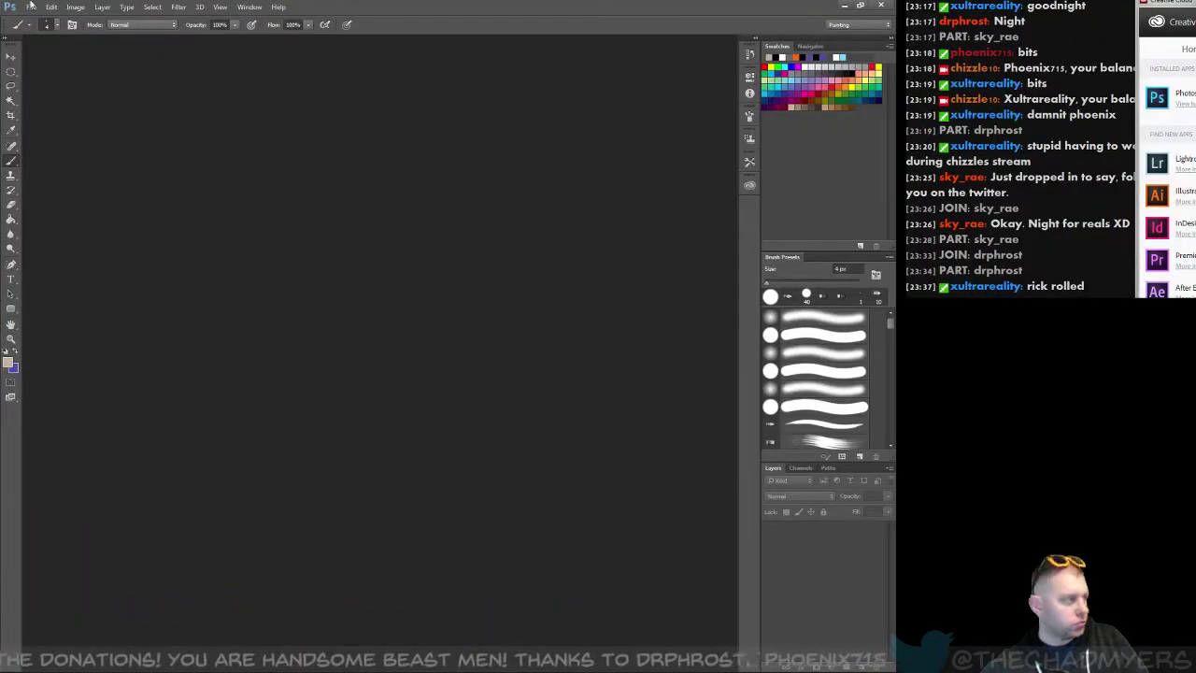
Step: Reopen NAVY COMIC CHARACTERS.psd from the recent files
left_click(30, 7)
mouse_move(152, 7)
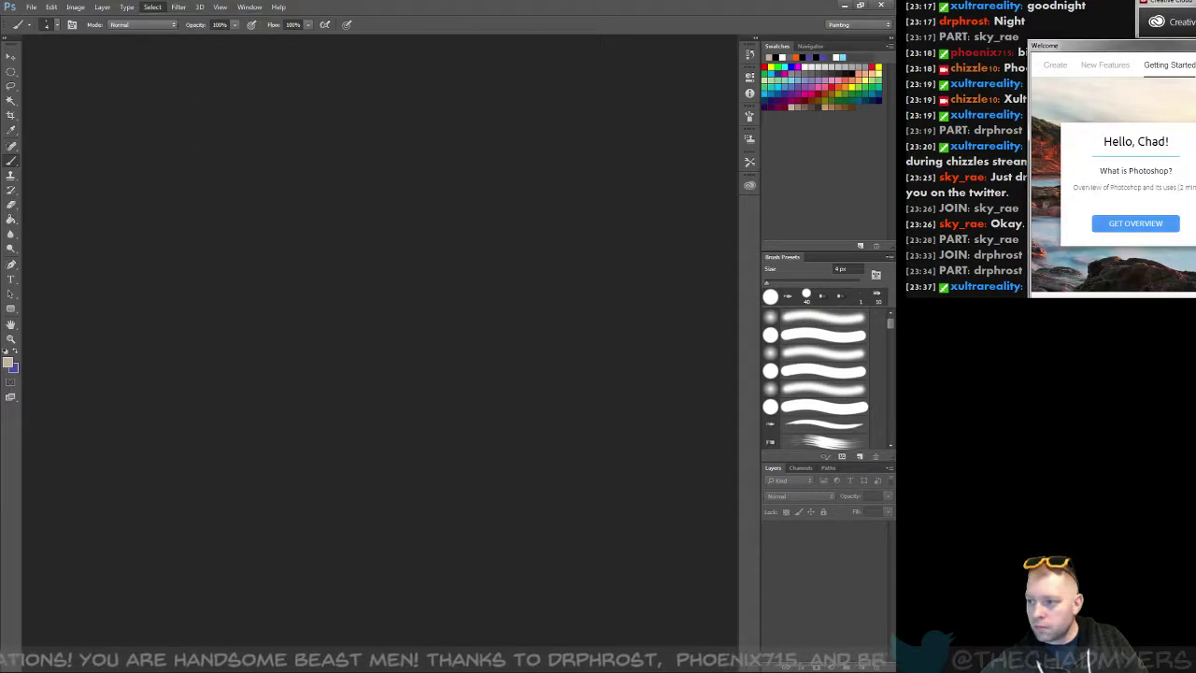
left_click(31, 6)
mouse_move(95, 75)
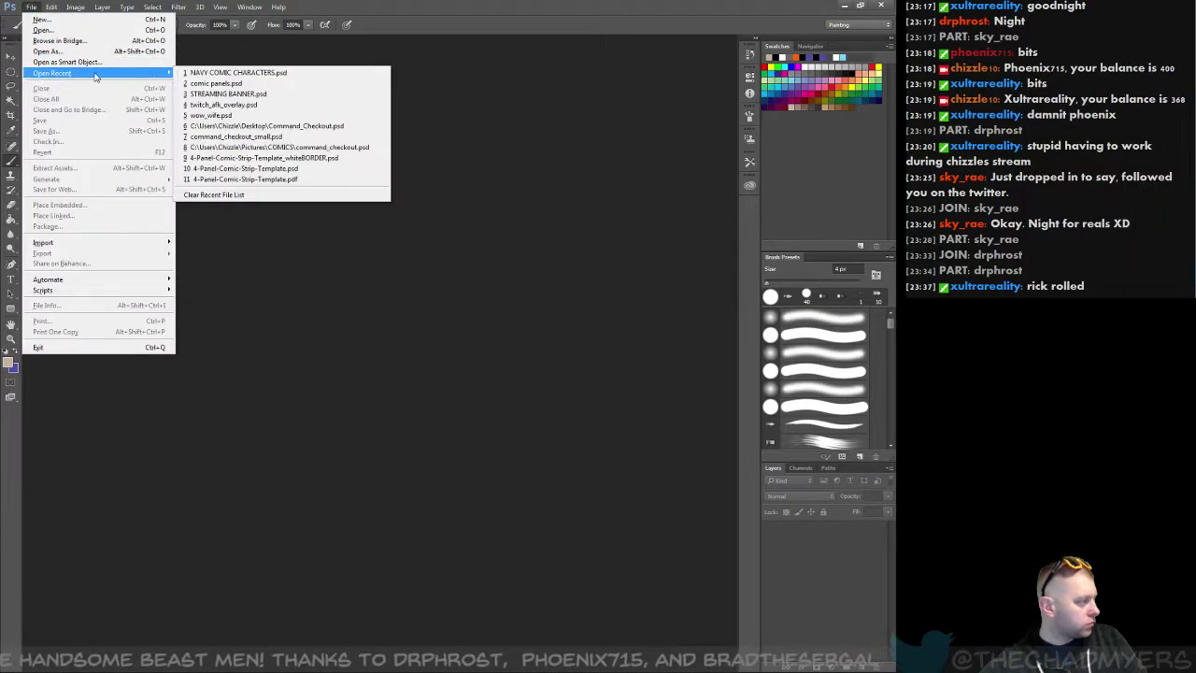
left_click(213, 72)
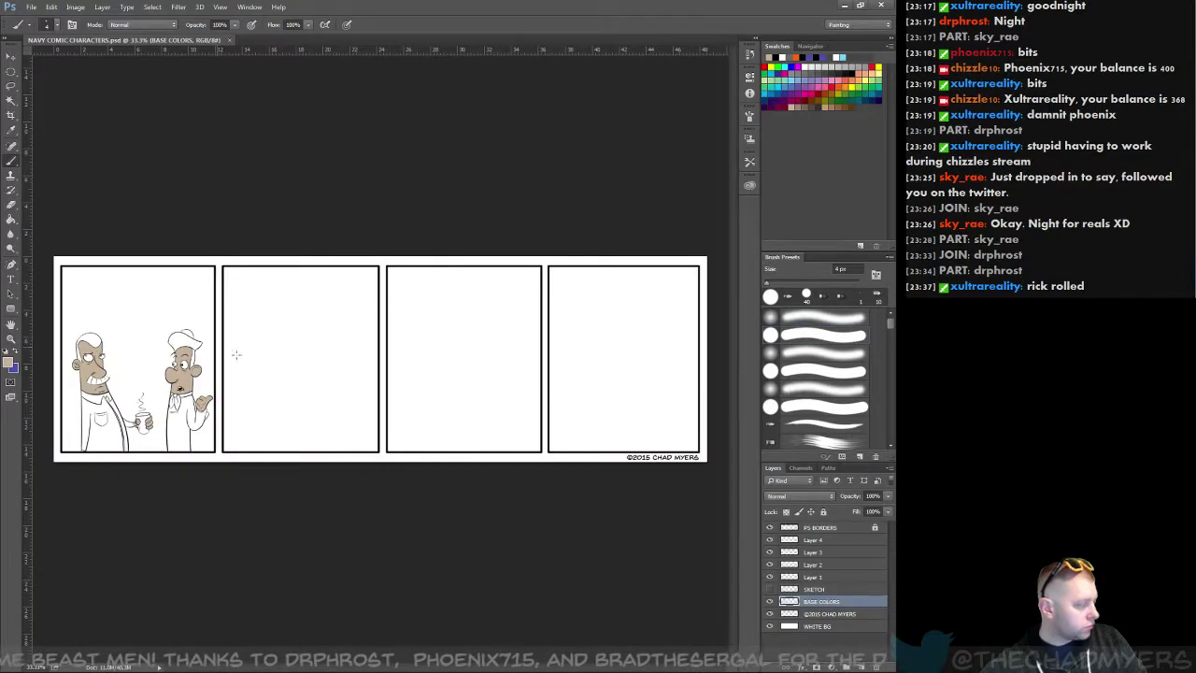
Step: Touch up the tan skin beside the officer's sideburn with the 4 px brush and undo the stray stroke on the empty background
left_click(12, 339)
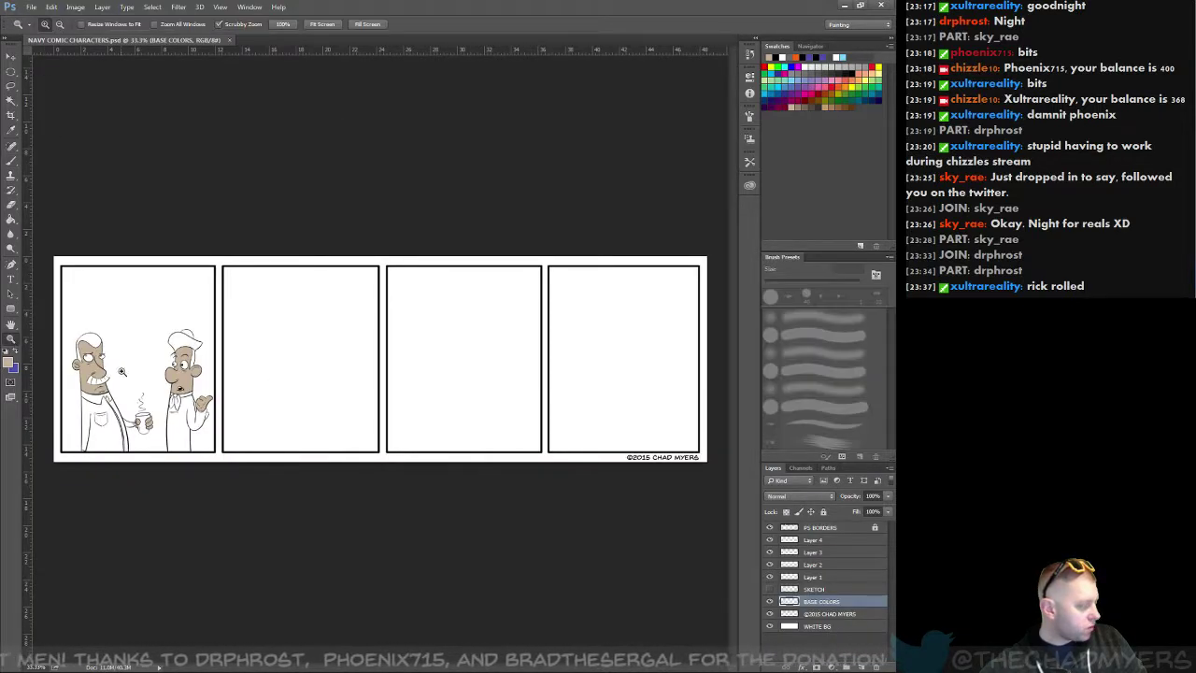
left_click(121, 372)
left_click(196, 390)
left_click_drag(210, 413, 435, 414)
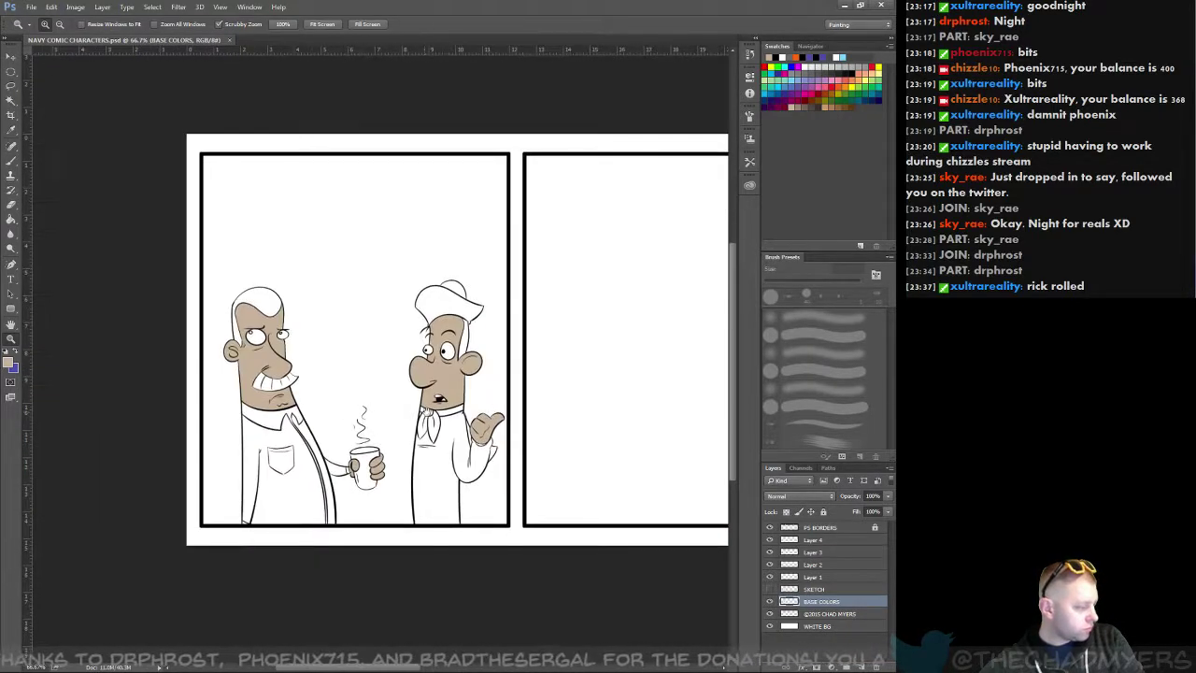
left_click(402, 407)
left_click(356, 407)
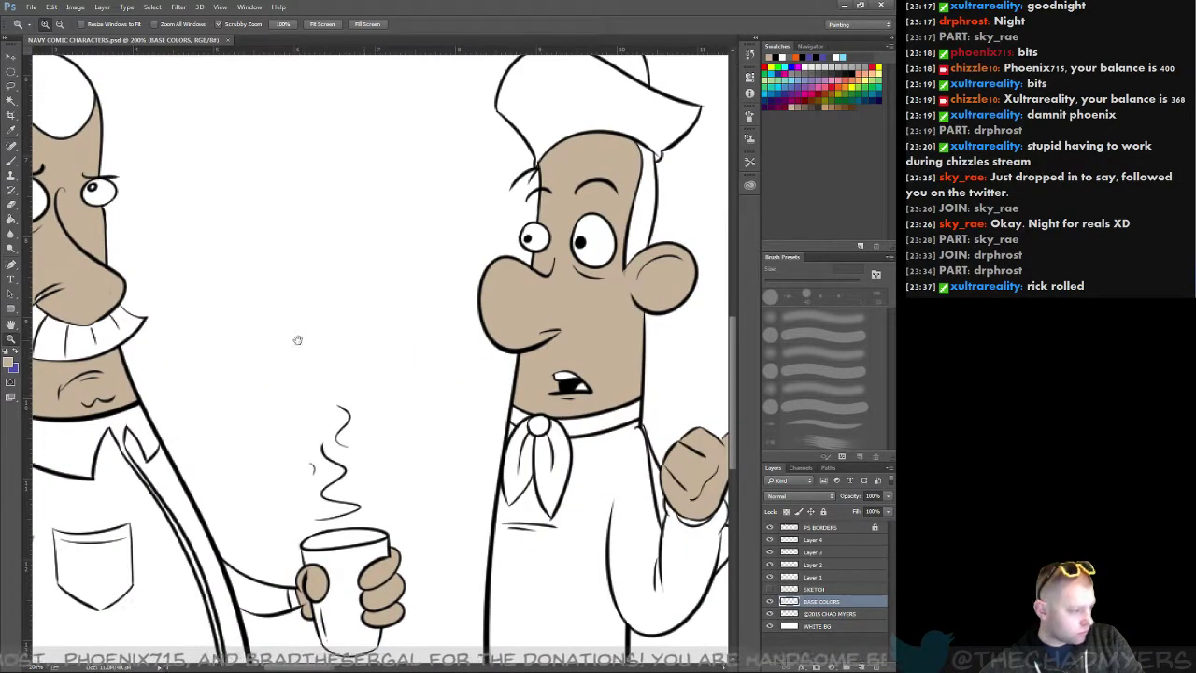
left_click_drag(297, 340, 520, 386)
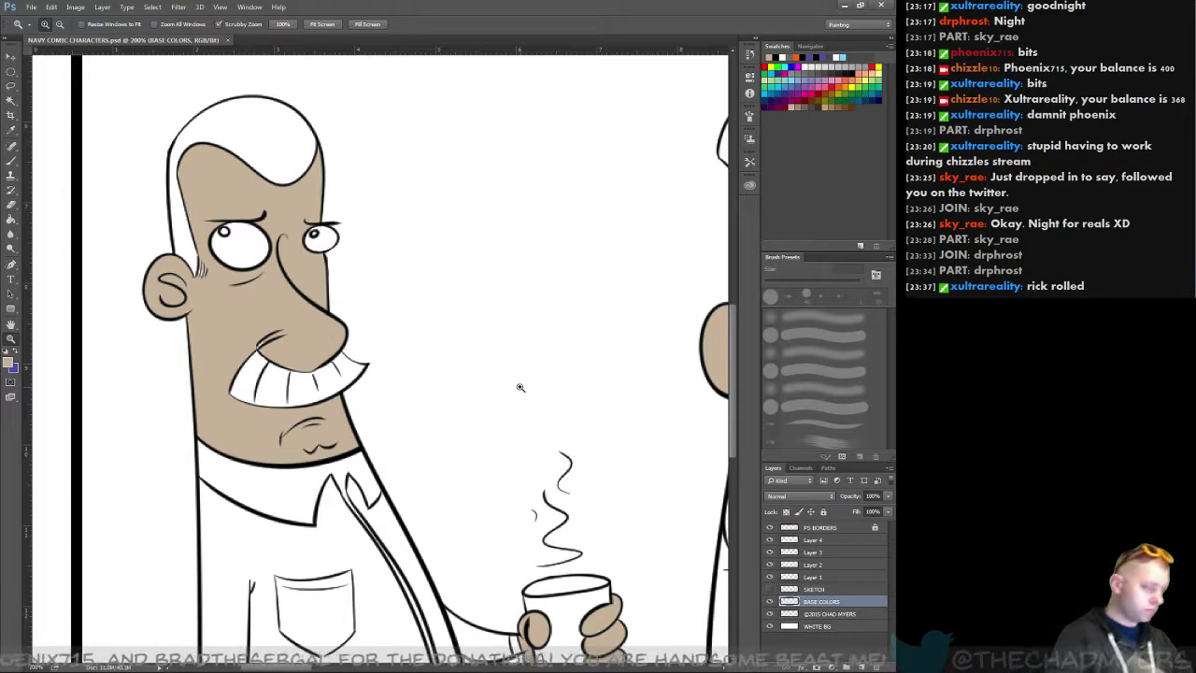
key("b")
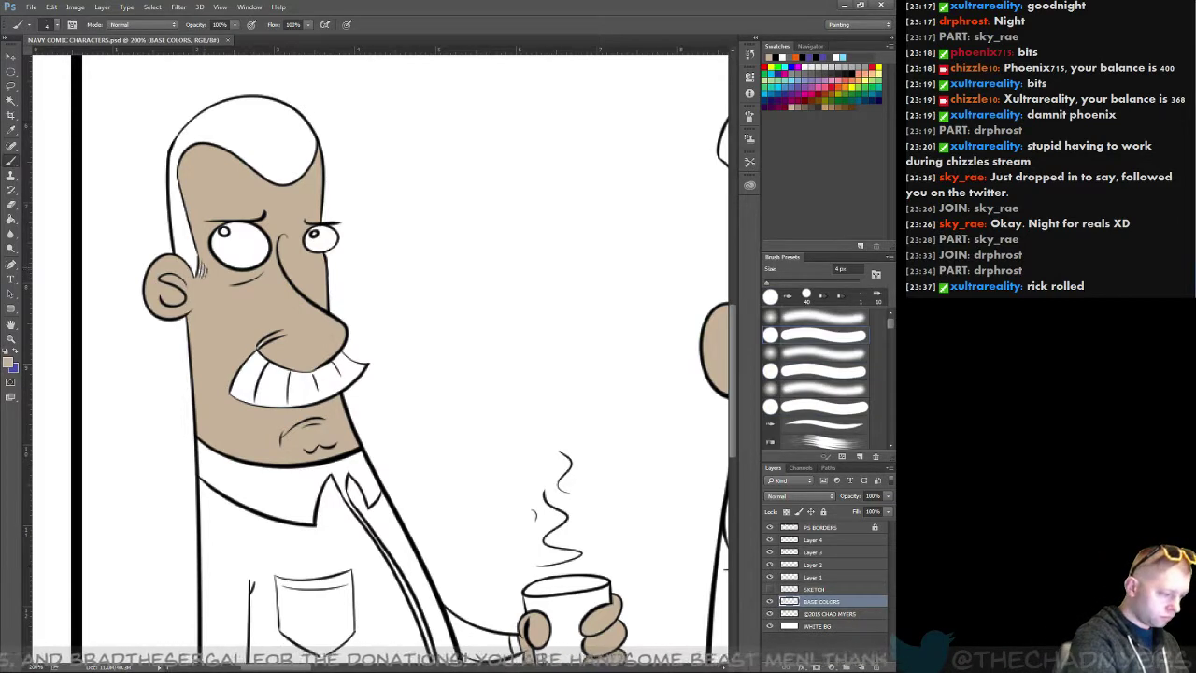
left_click_drag(200, 275, 203, 267)
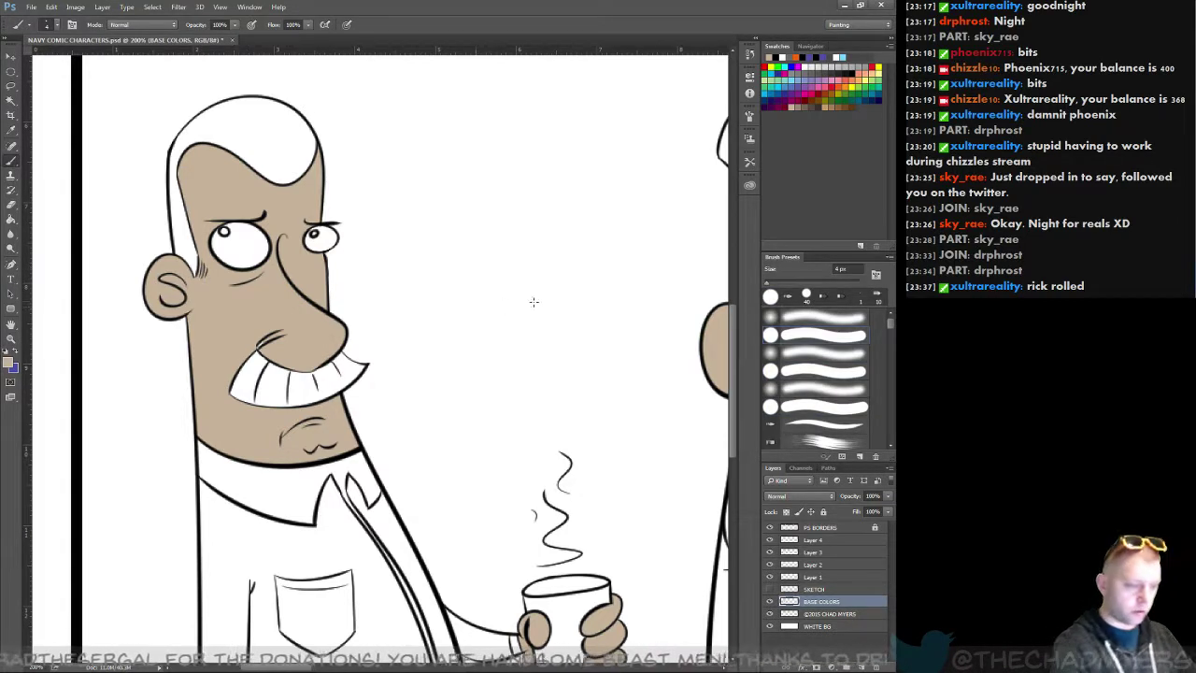
mouse_move(423, 315)
left_mouse_down()
mouse_move(499, 352)
mouse_move(451, 480)
mouse_move(617, 206)
left_mouse_up()
key("ctrl+z")
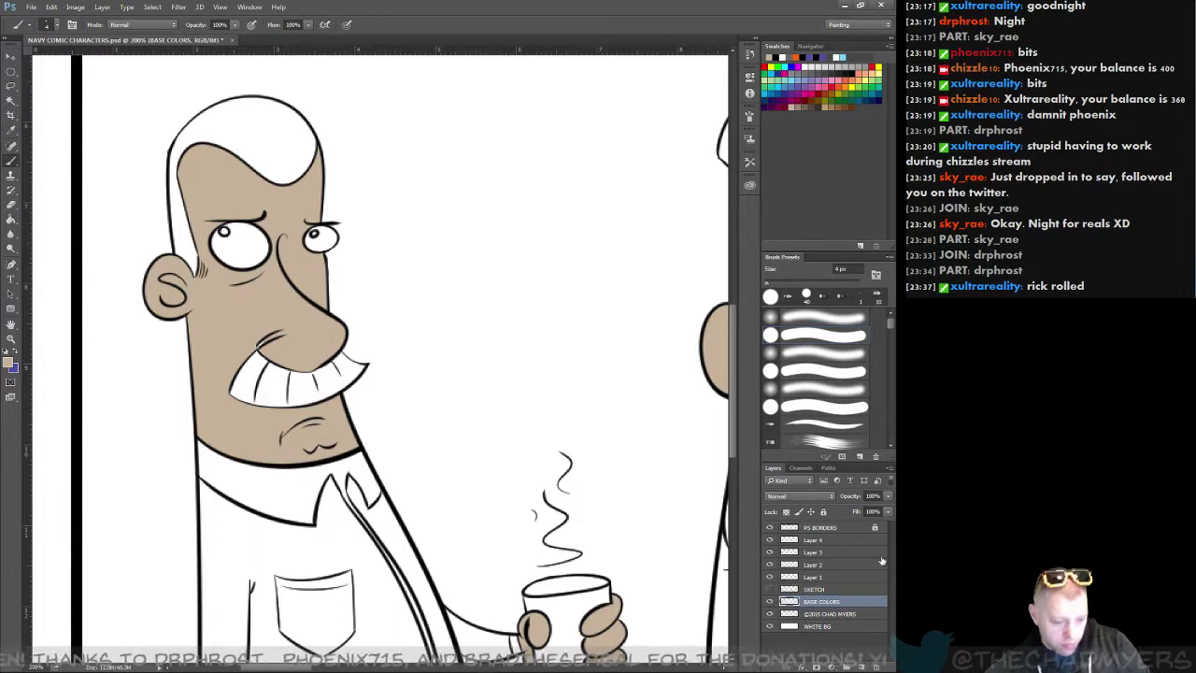
Step: Merge Layer 1 through Layer 4 into one layer and rename it INKING
left_click(823, 543)
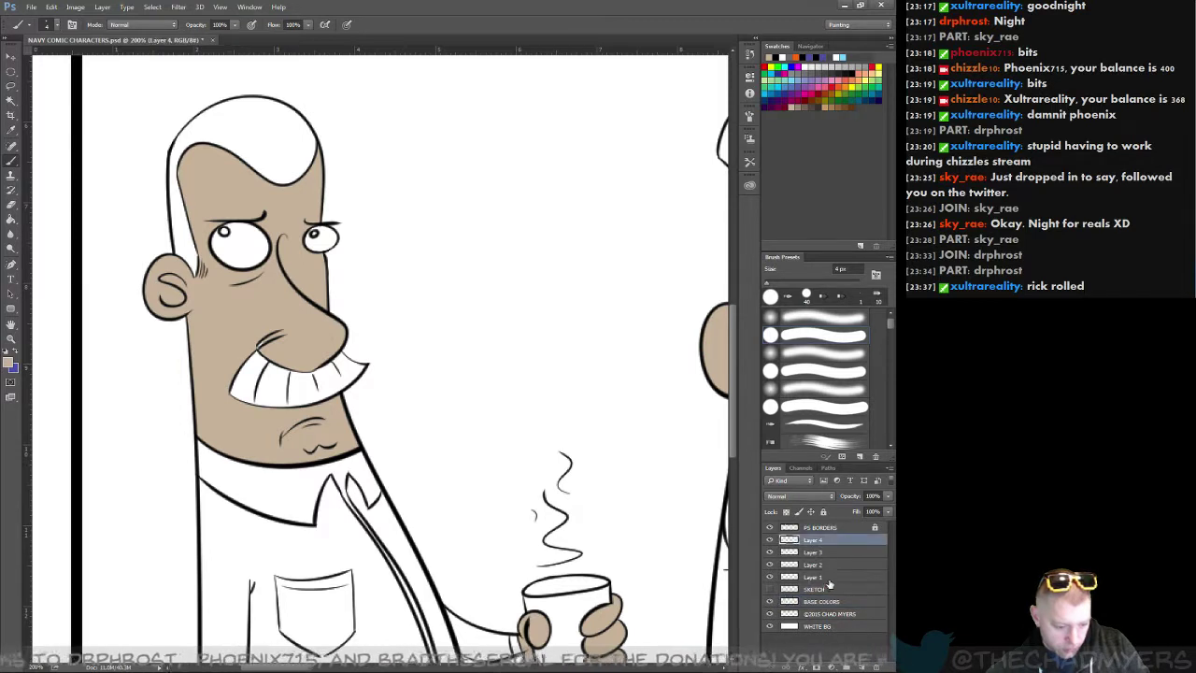
left_click(828, 580, "shift")
key("ctrl+e")
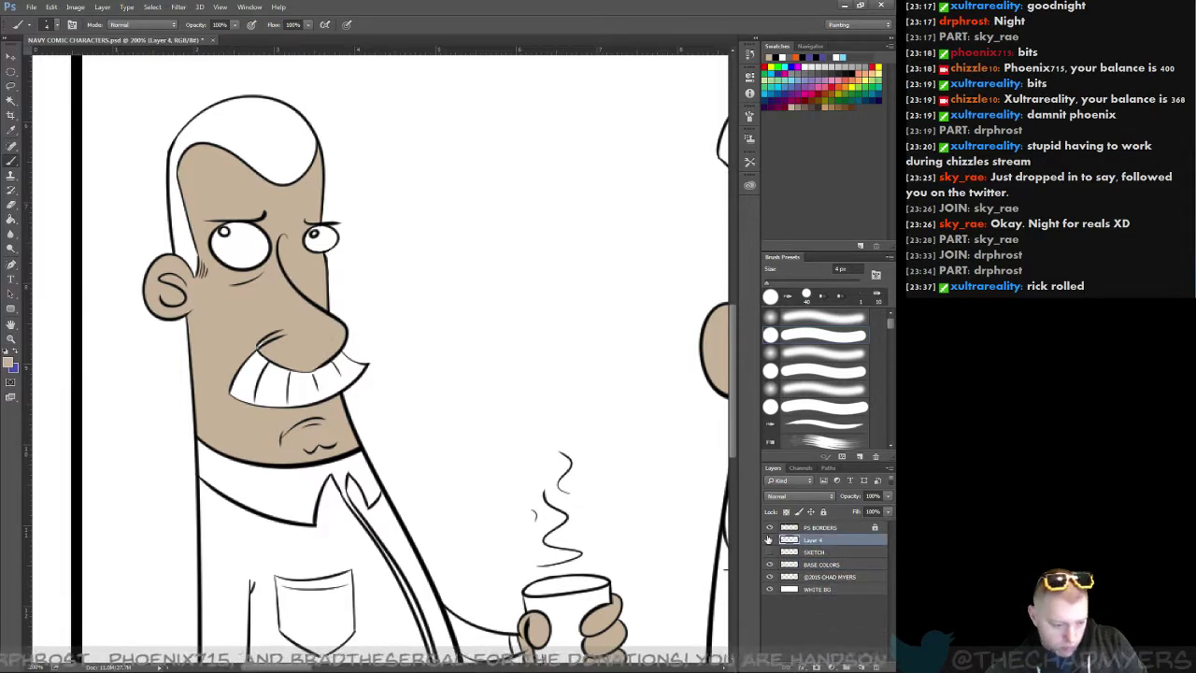
left_click(769, 540)
left_click(769, 540)
double_click(813, 540)
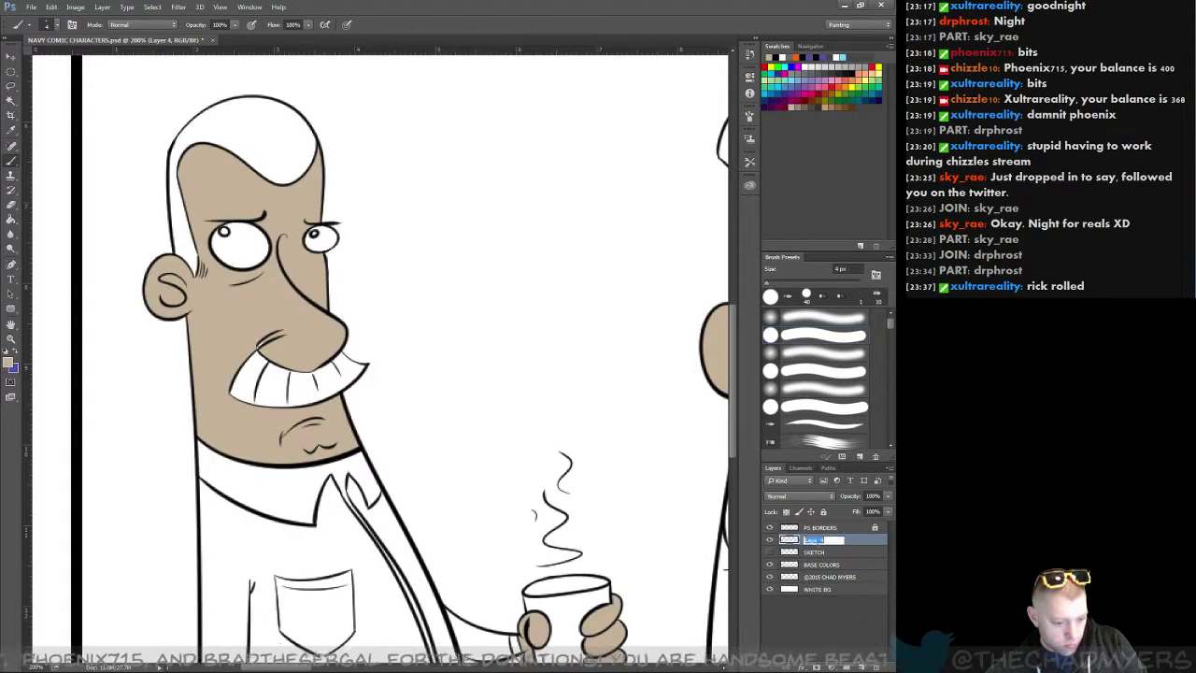
type("INKING")
key("Return")
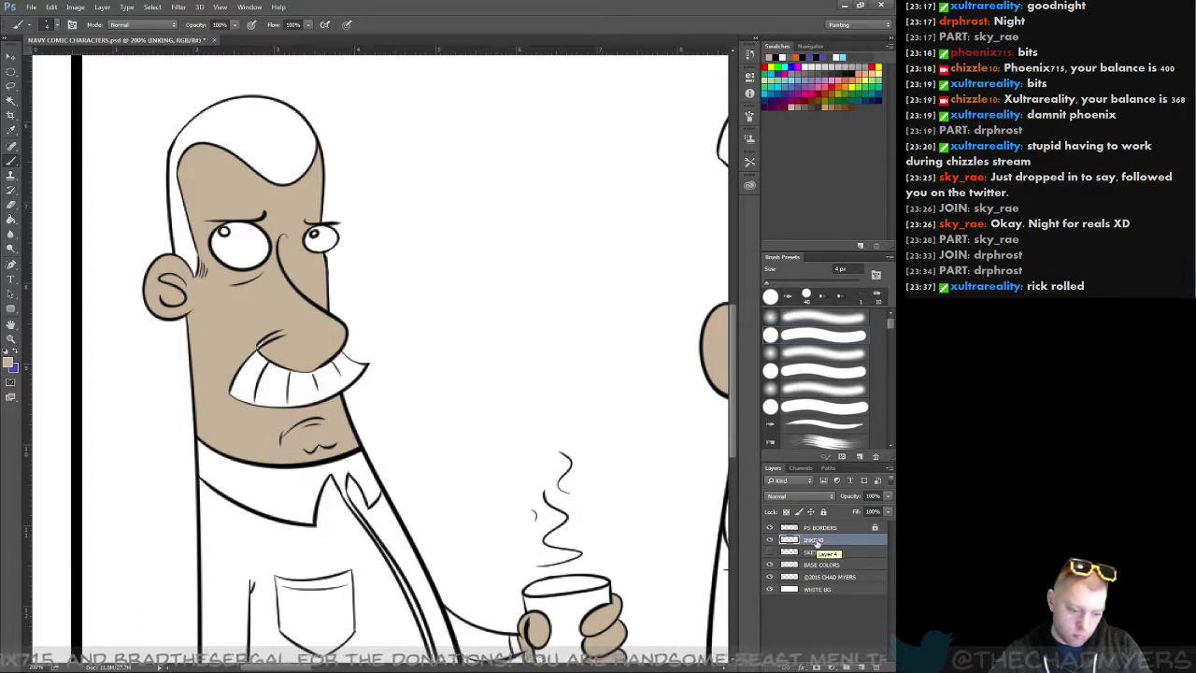
Step: Check what the PS BORDERS layer contains by toggling its visibility and rename the layer BORDERS
left_click(770, 529)
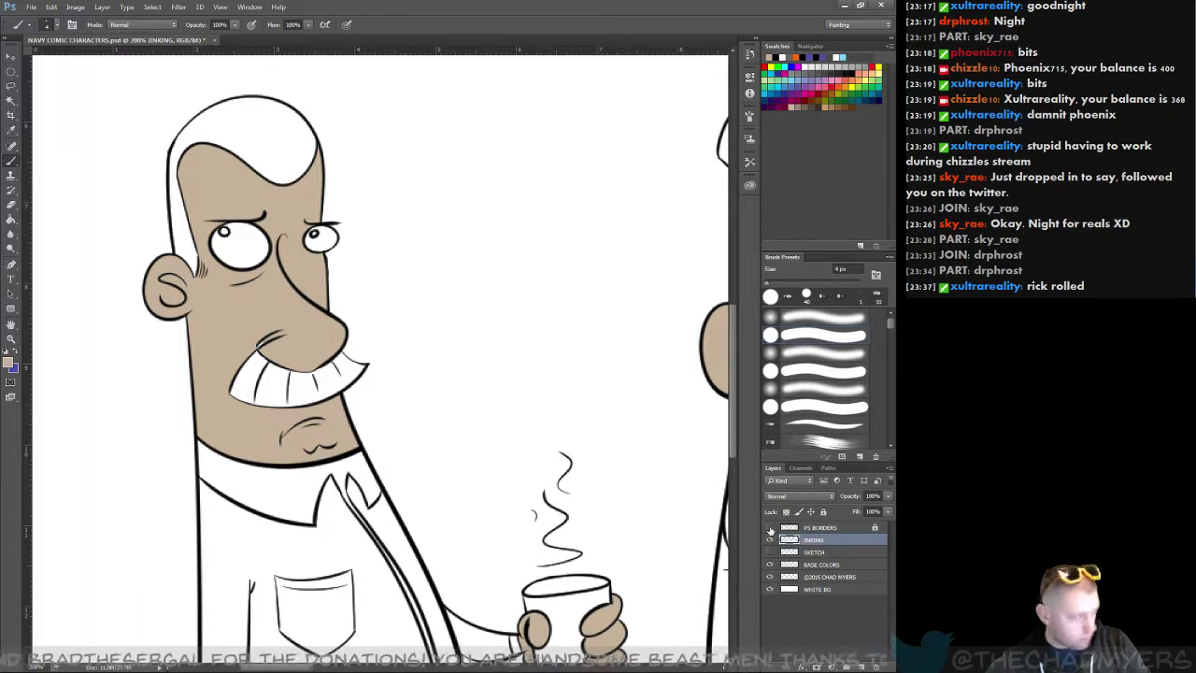
left_click(770, 528)
double_click(819, 527)
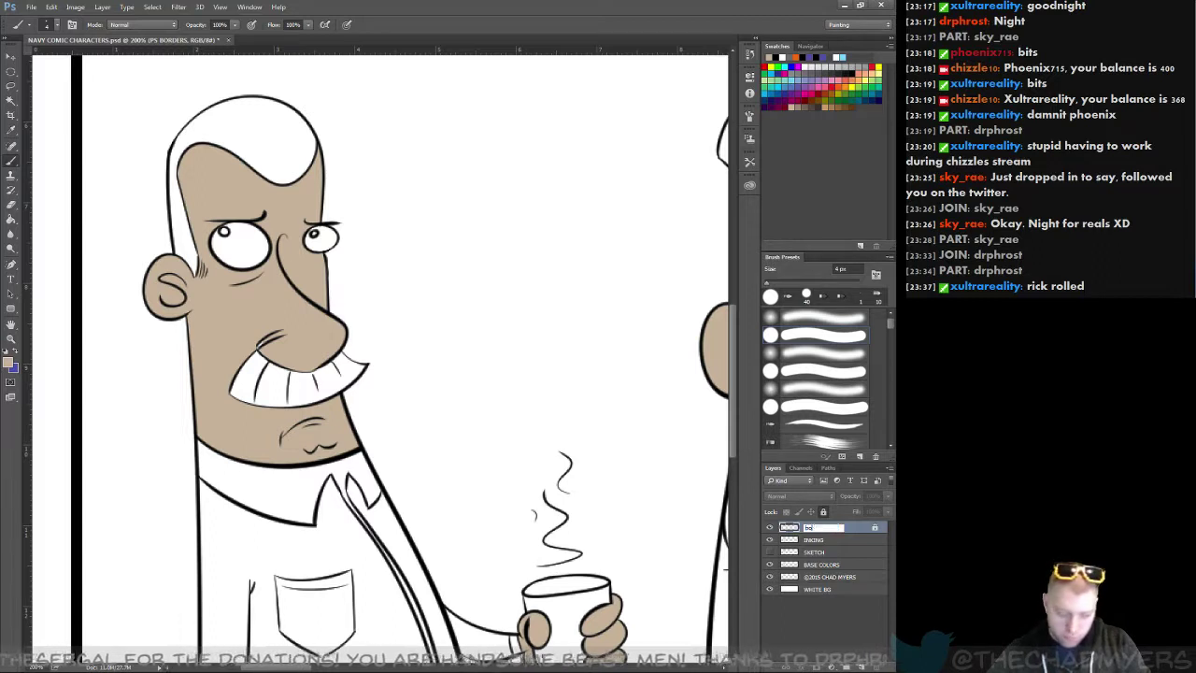
type("bo")
key("BackSpace")
key("BackSpace")
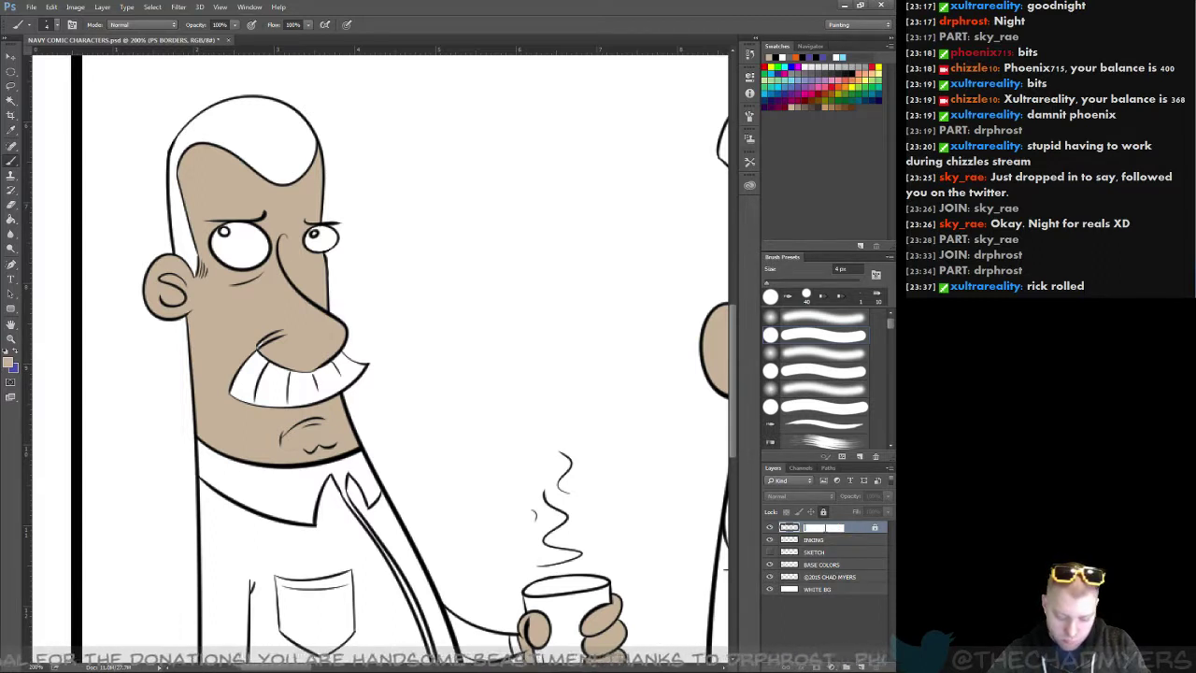
type("BORDERS")
key("Return")
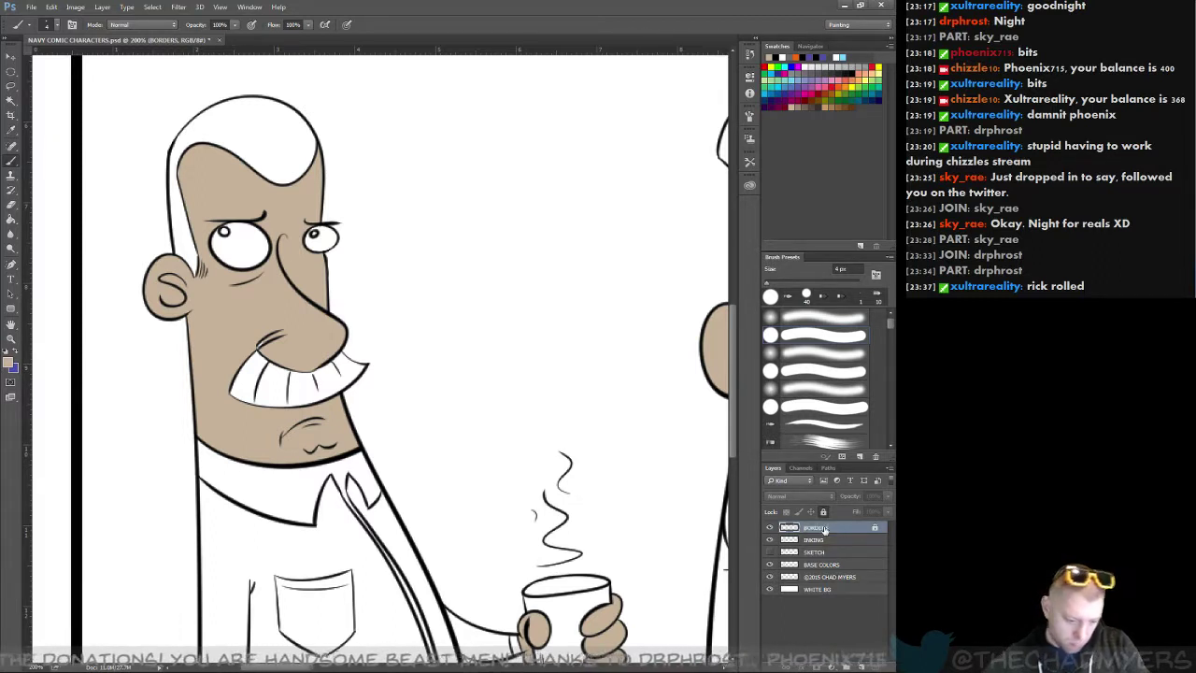
Step: Check the SKETCH and WHITE BG layers by toggling their visibility, leave SKETCH hidden, and make BASE COLORS the active layer
left_click(770, 553)
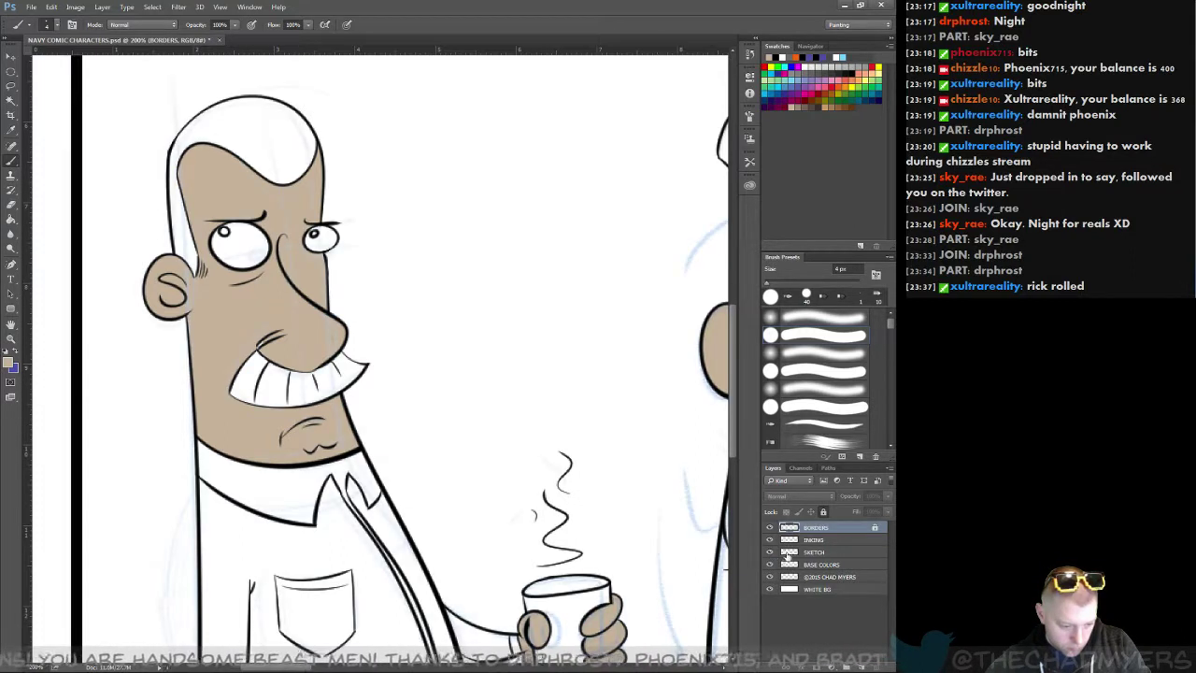
left_click(841, 553)
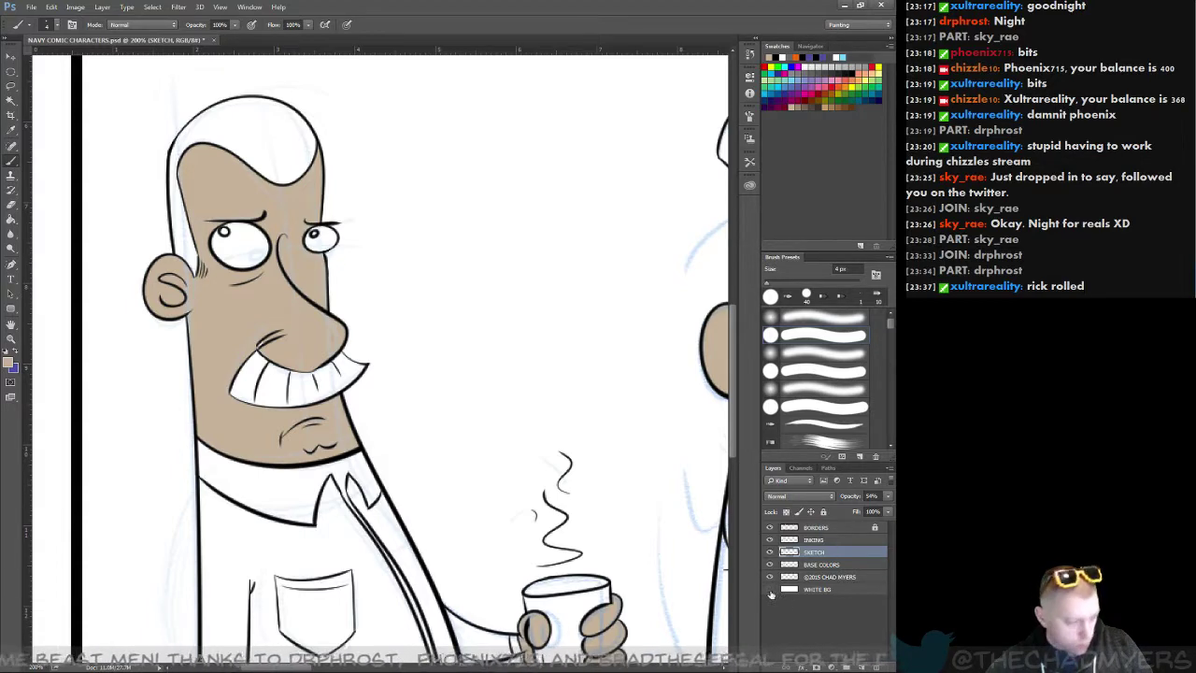
left_click(770, 589)
left_click(769, 589)
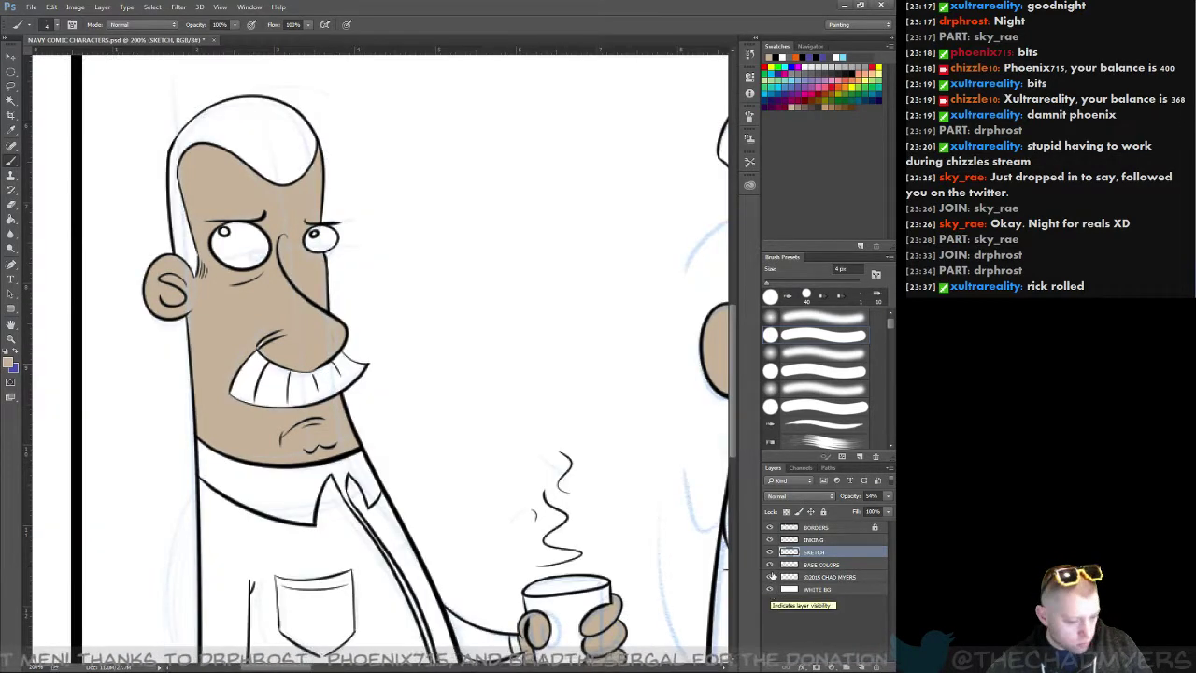
left_click(770, 552)
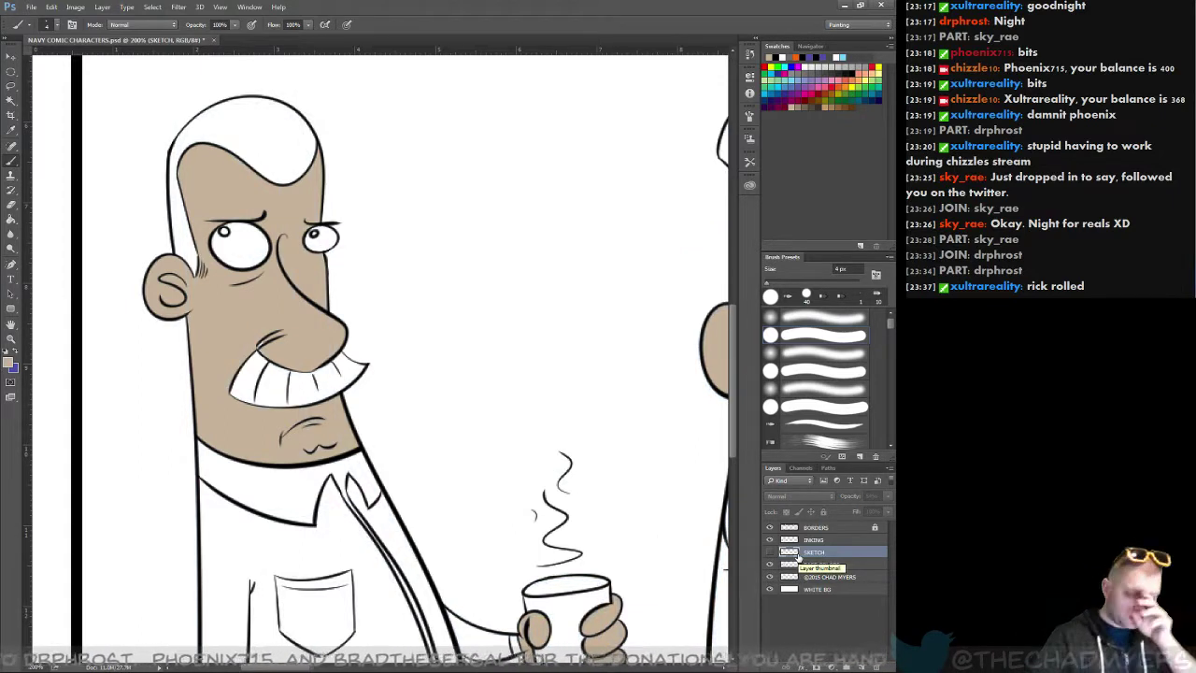
left_click(860, 564)
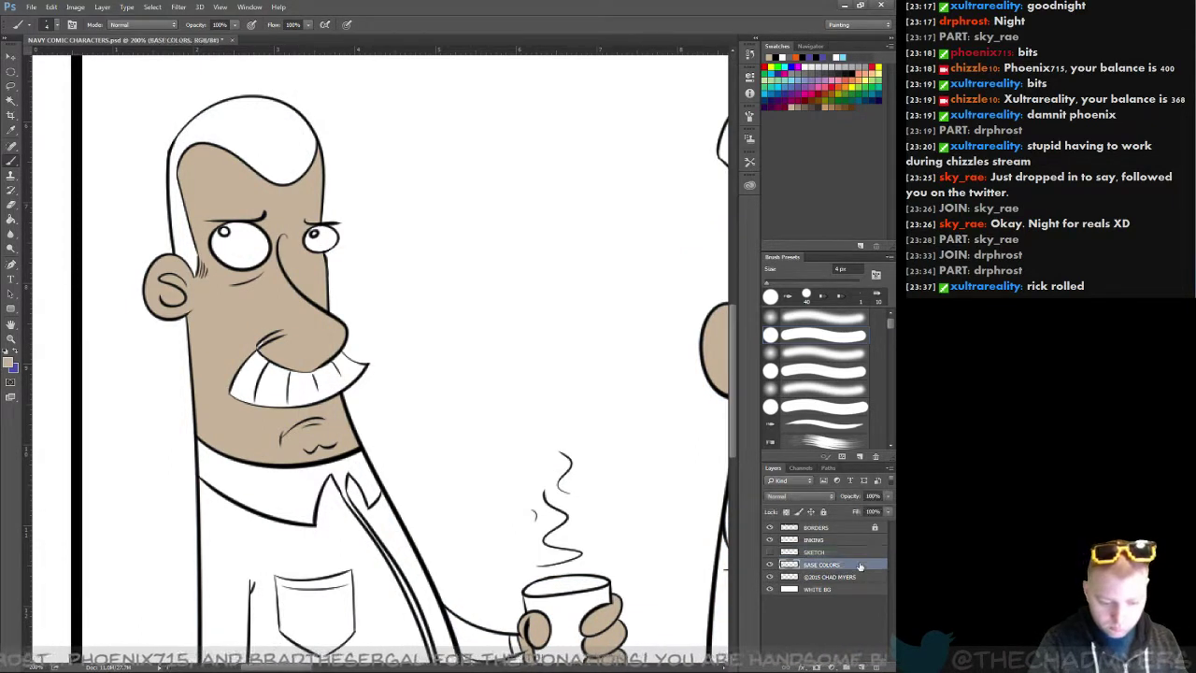
Step: Resize the whole comic strip image to a width of 1000 pixels, keeping its proportions and the 72 pixels/inch resolution
left_click(79, 8)
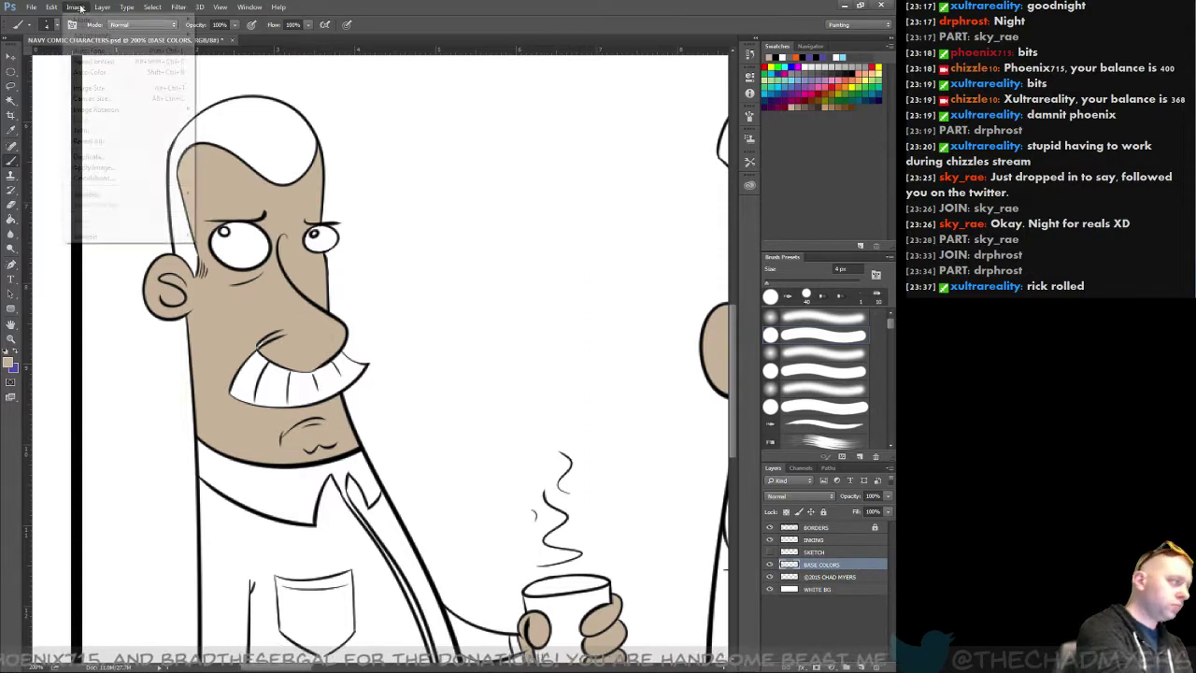
left_click(94, 87)
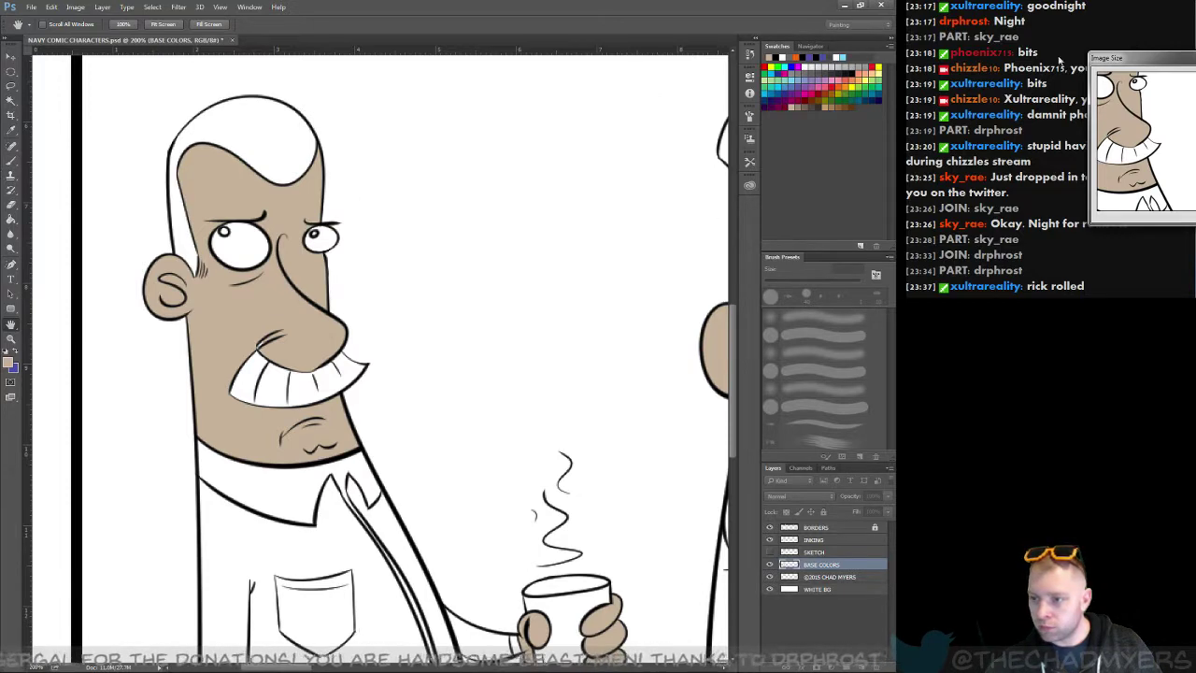
left_click_drag(1163, 59, 352, 132)
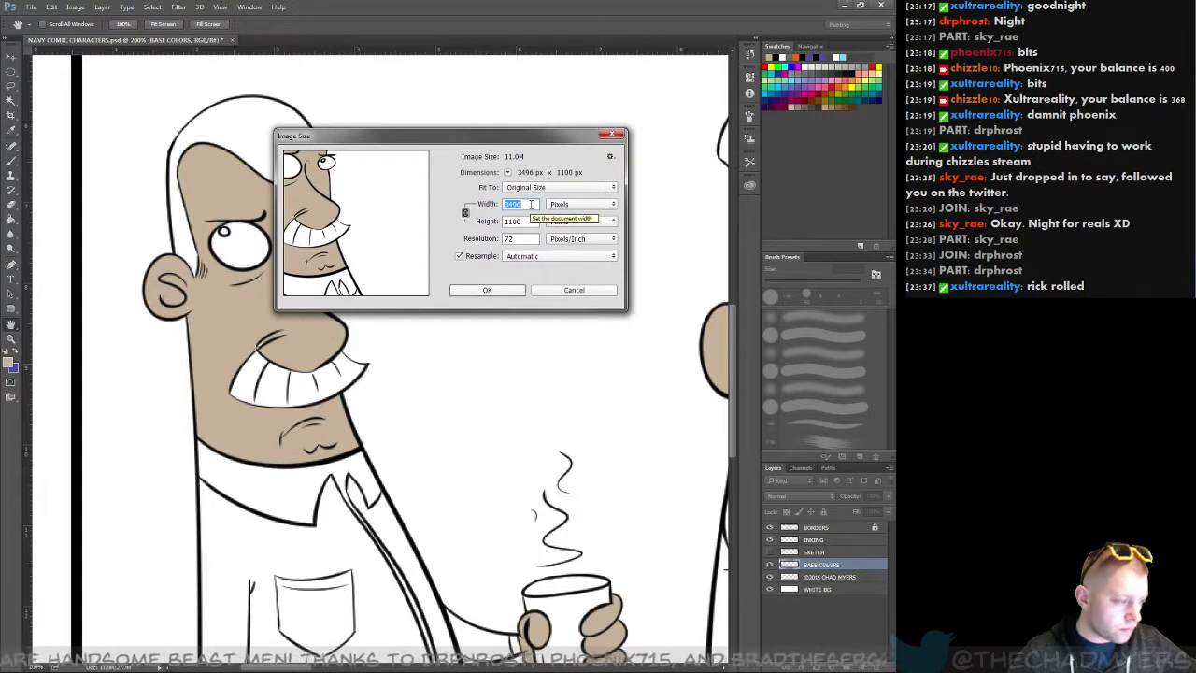
type("1000")
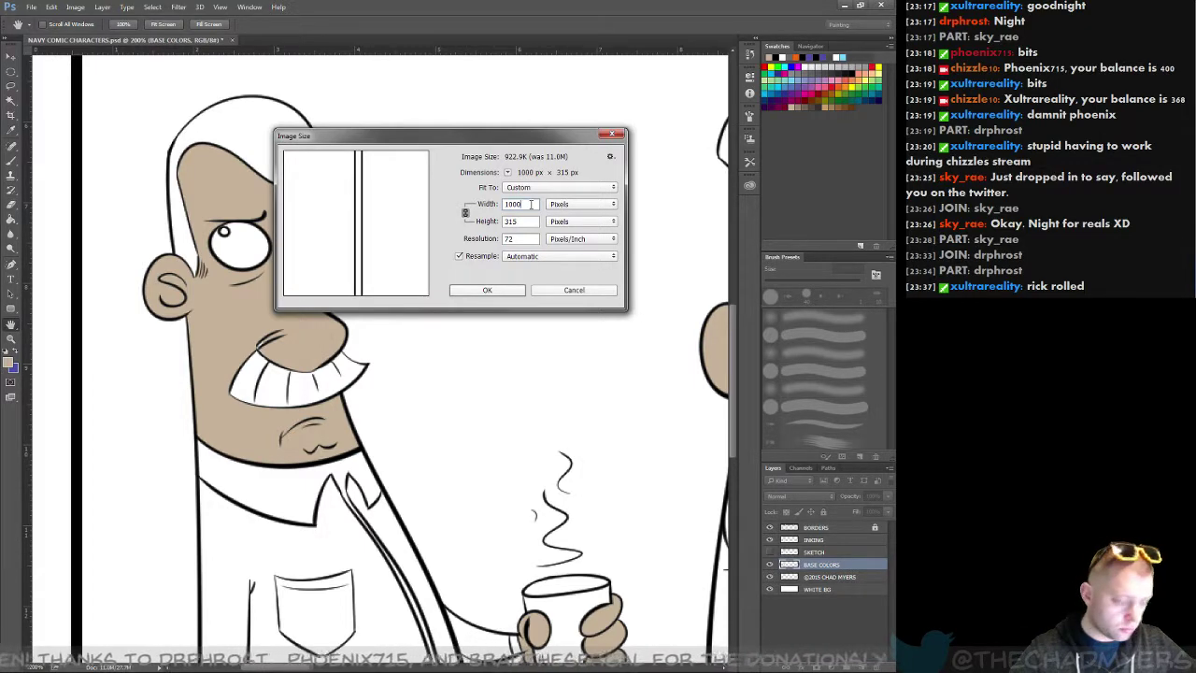
left_click(488, 293)
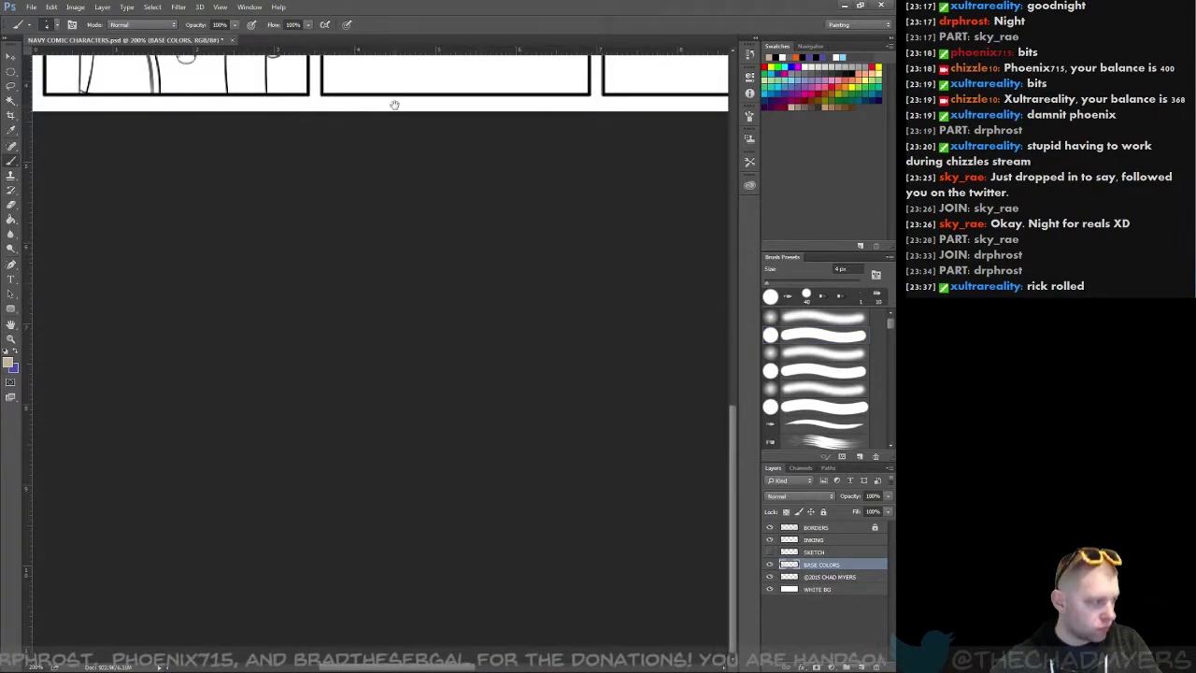
left_click_drag(394, 105, 521, 346)
left_click_drag(457, 286, 438, 360)
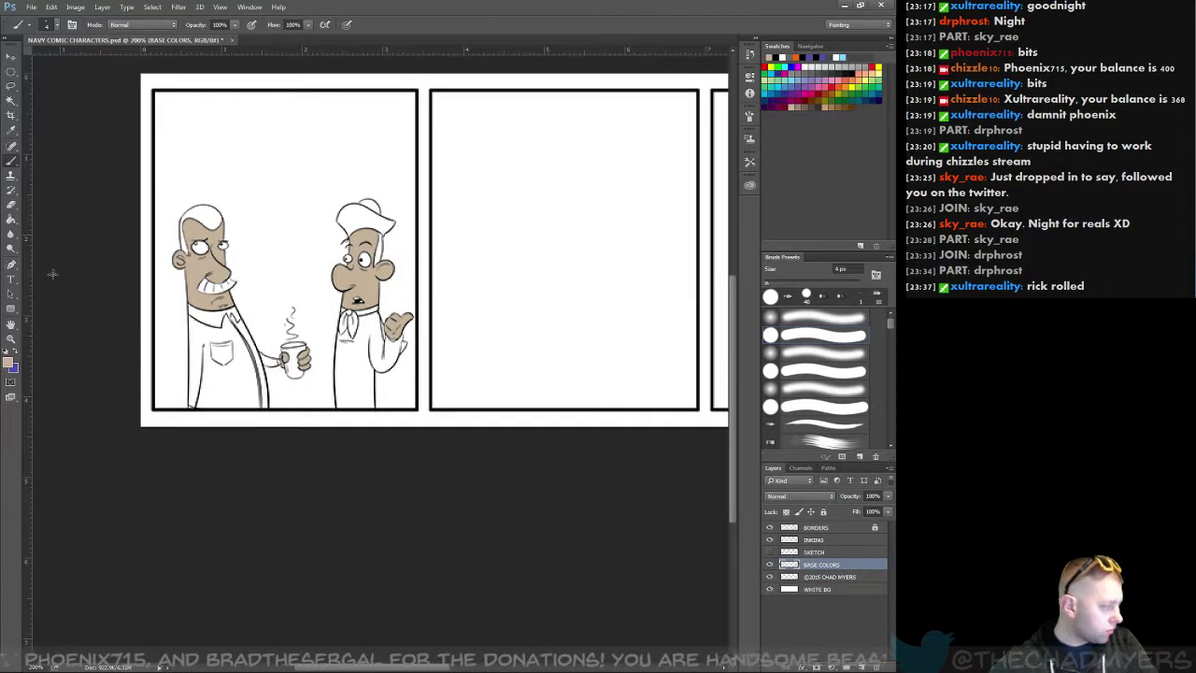
Step: Check the strip at 100% zoom and undo the resize to 1000 pixels
double_click(11, 338)
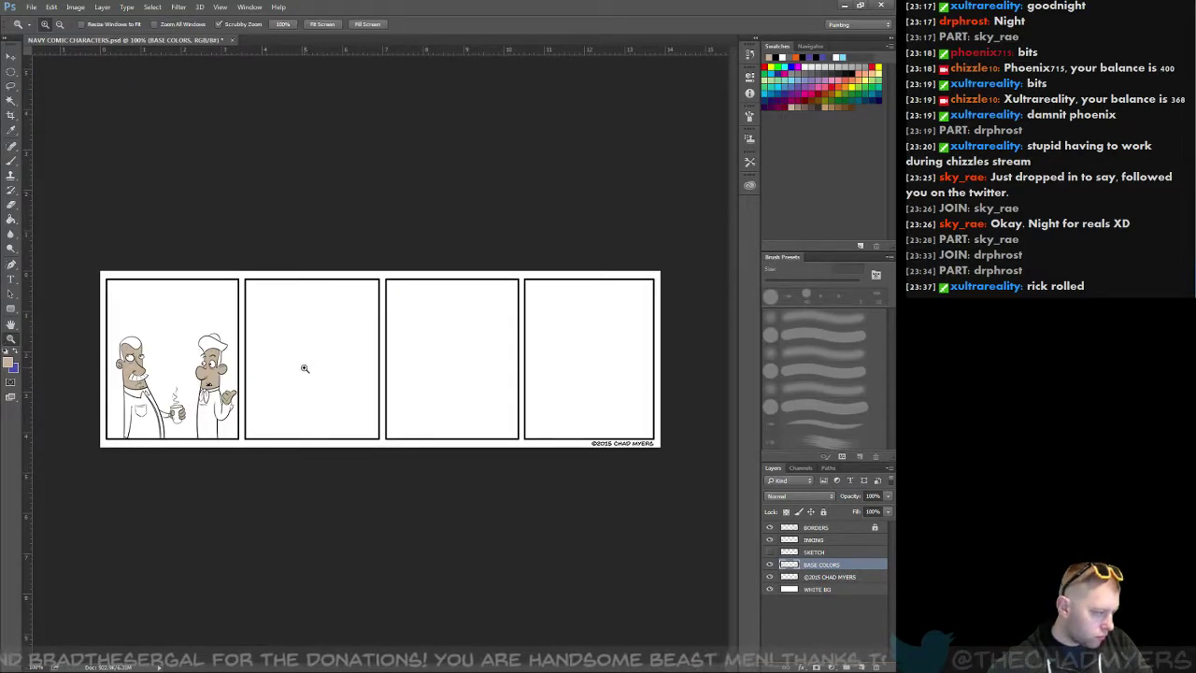
key("ctrl+z")
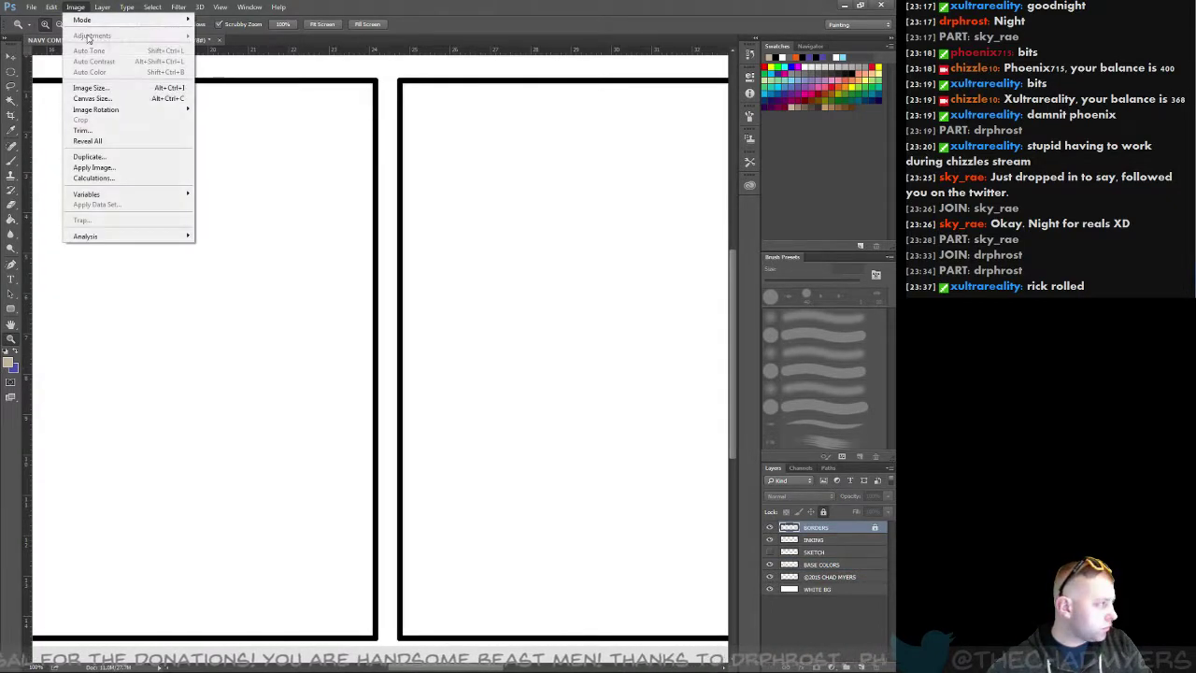
Step: Try resizing the strip to a width of 1280 pixels at 72 pixels/inch, inspect the characters up close and at 100%, and undo the resize
left_click(131, 87)
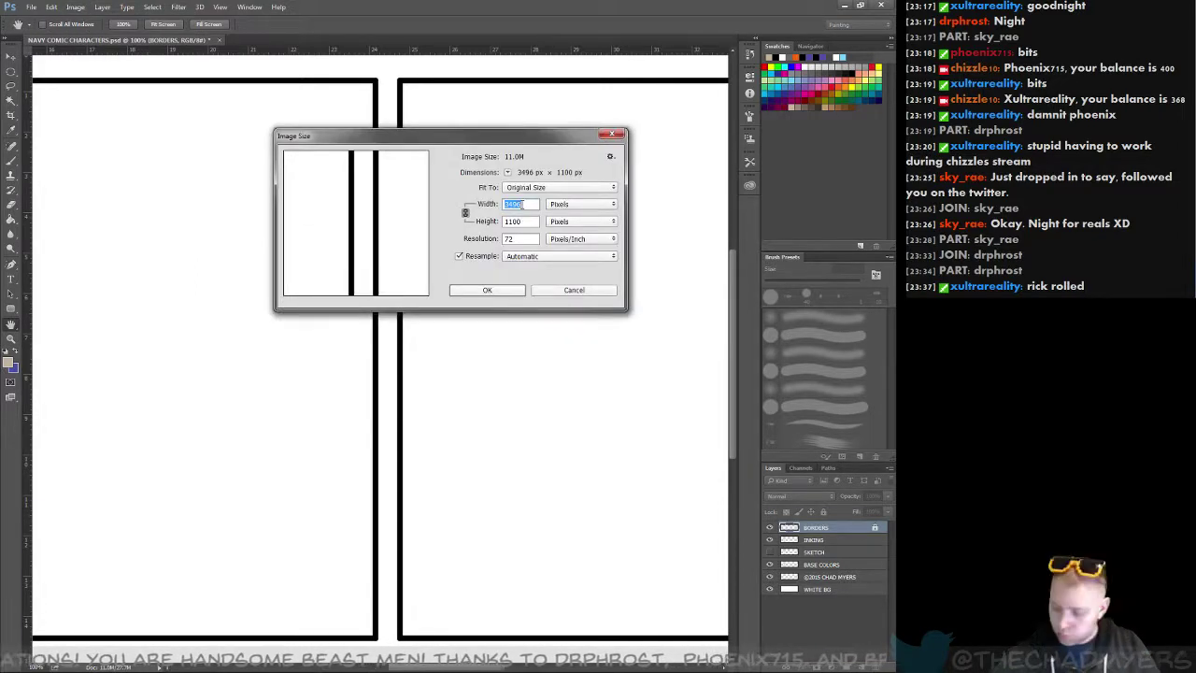
type("1280")
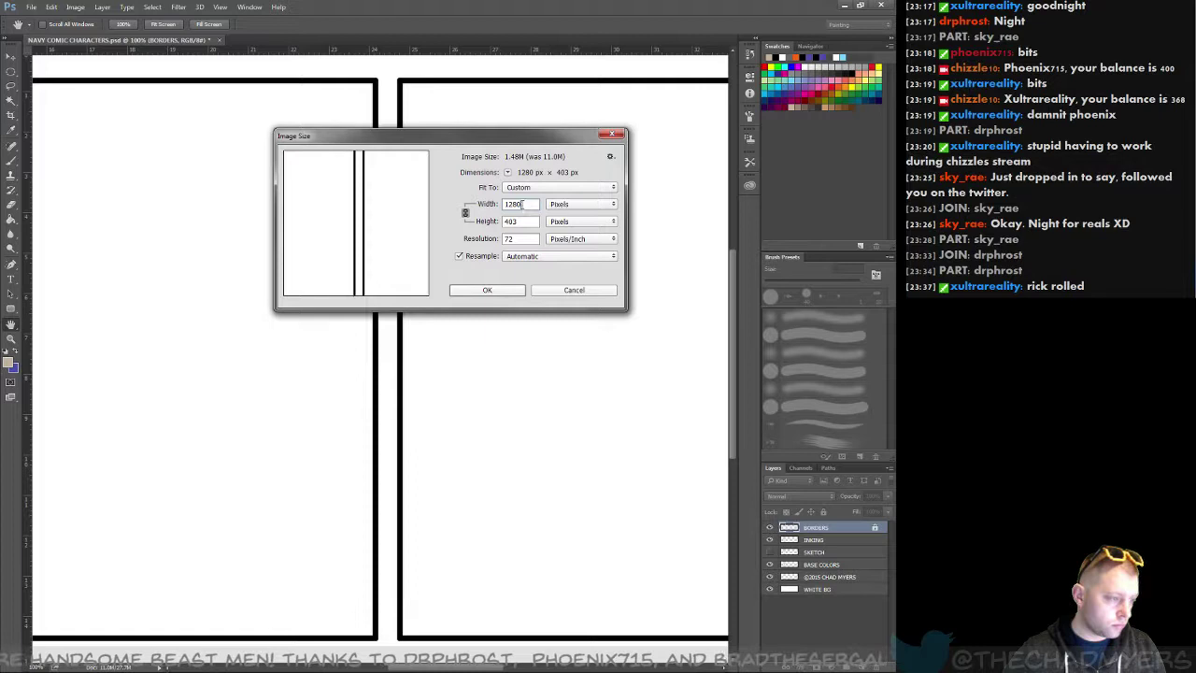
key("Return")
key("z")
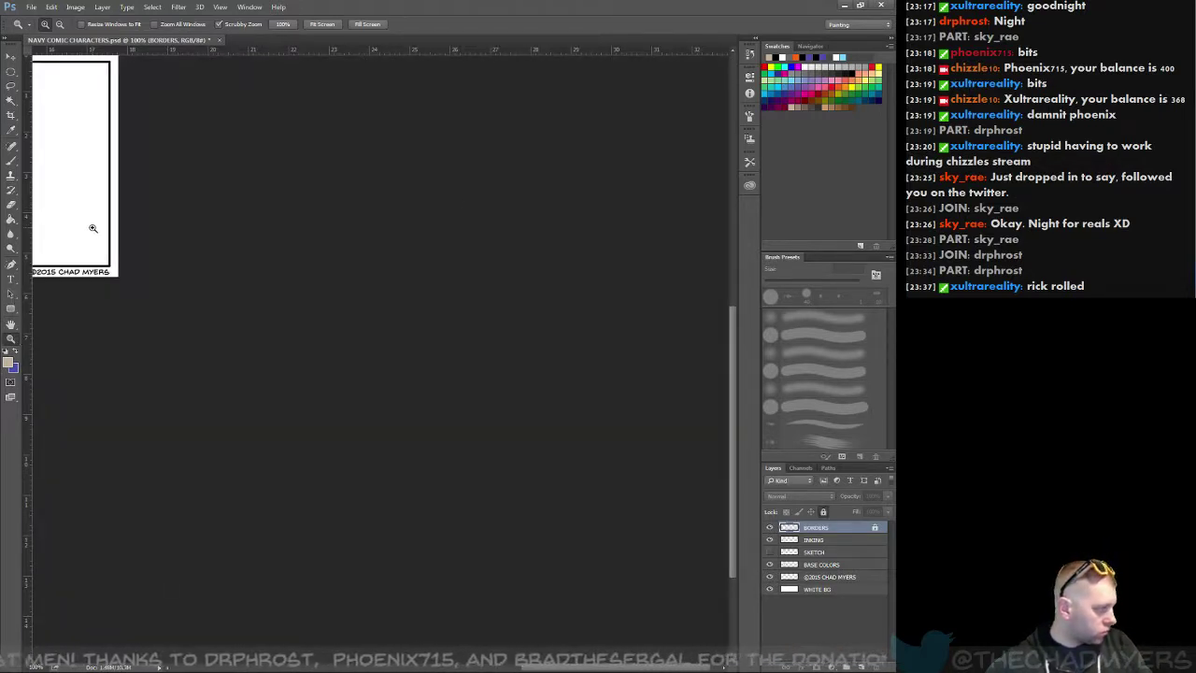
left_click_drag(80, 222, 456, 302)
left_click_drag(145, 295, 483, 317)
left_click_drag(291, 317, 319, 345)
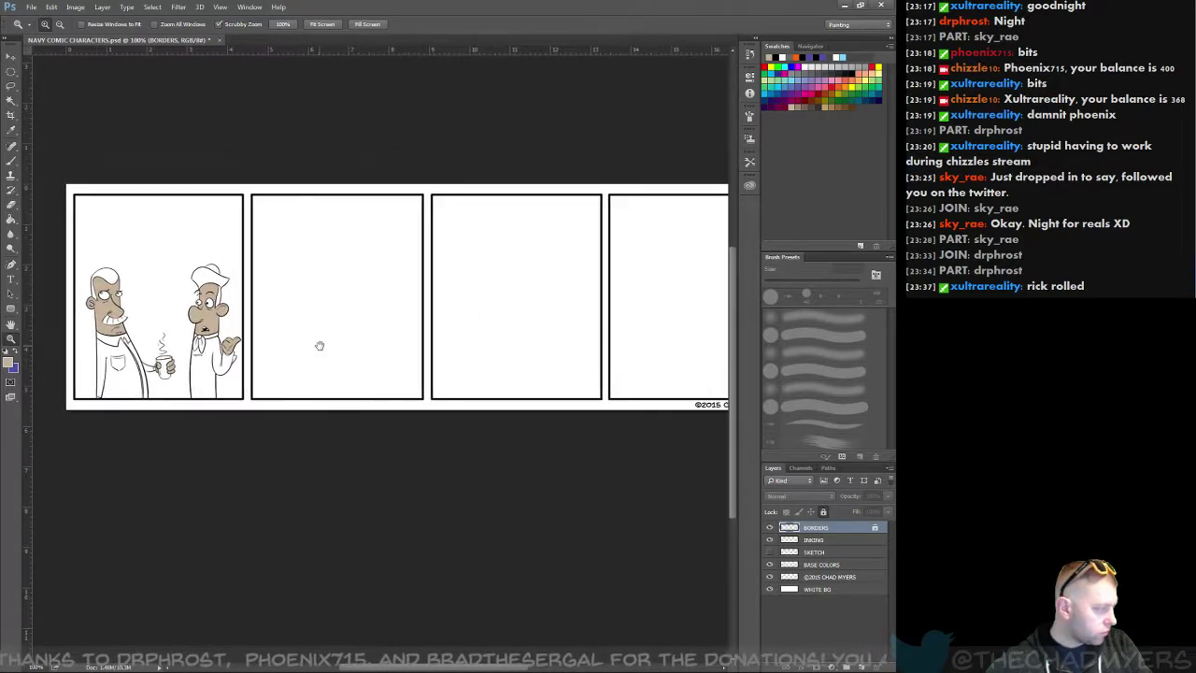
left_click_drag(211, 338, 211, 338)
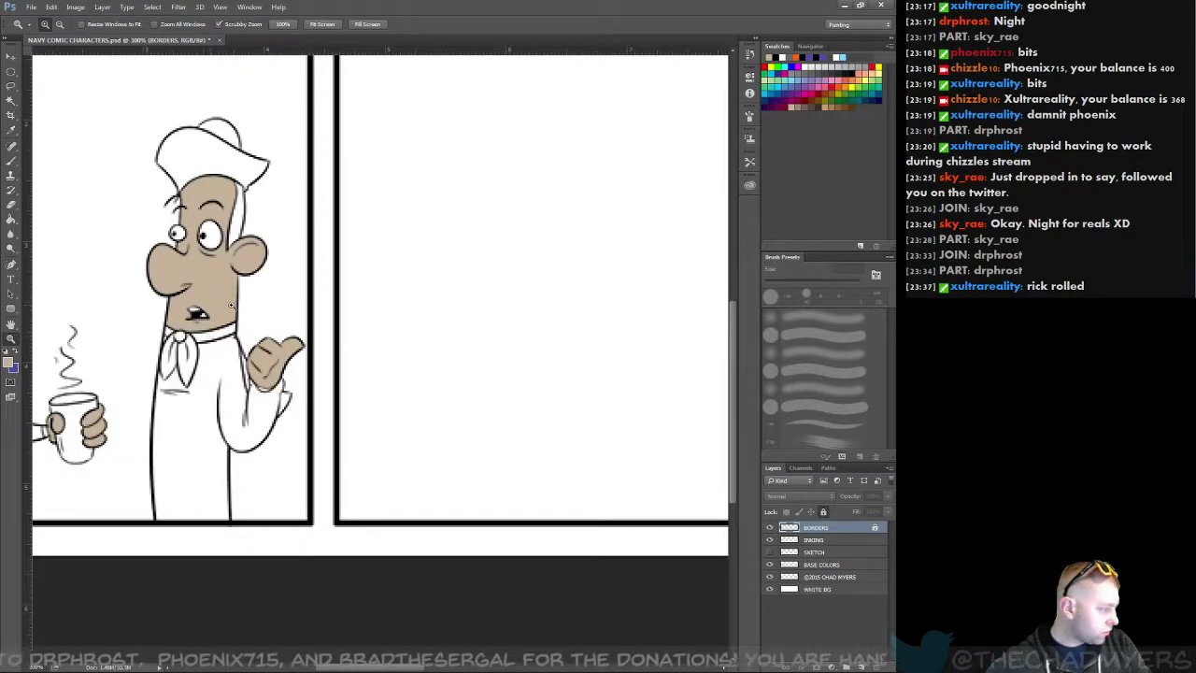
double_click(14, 341)
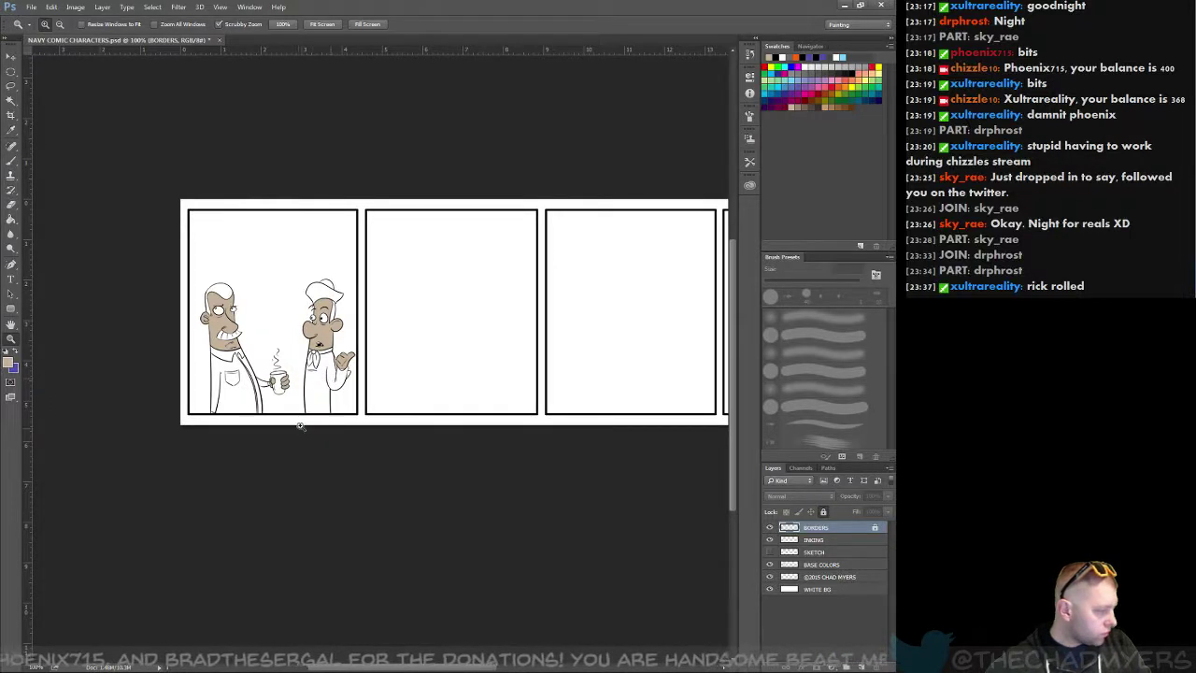
key("ctrl+z")
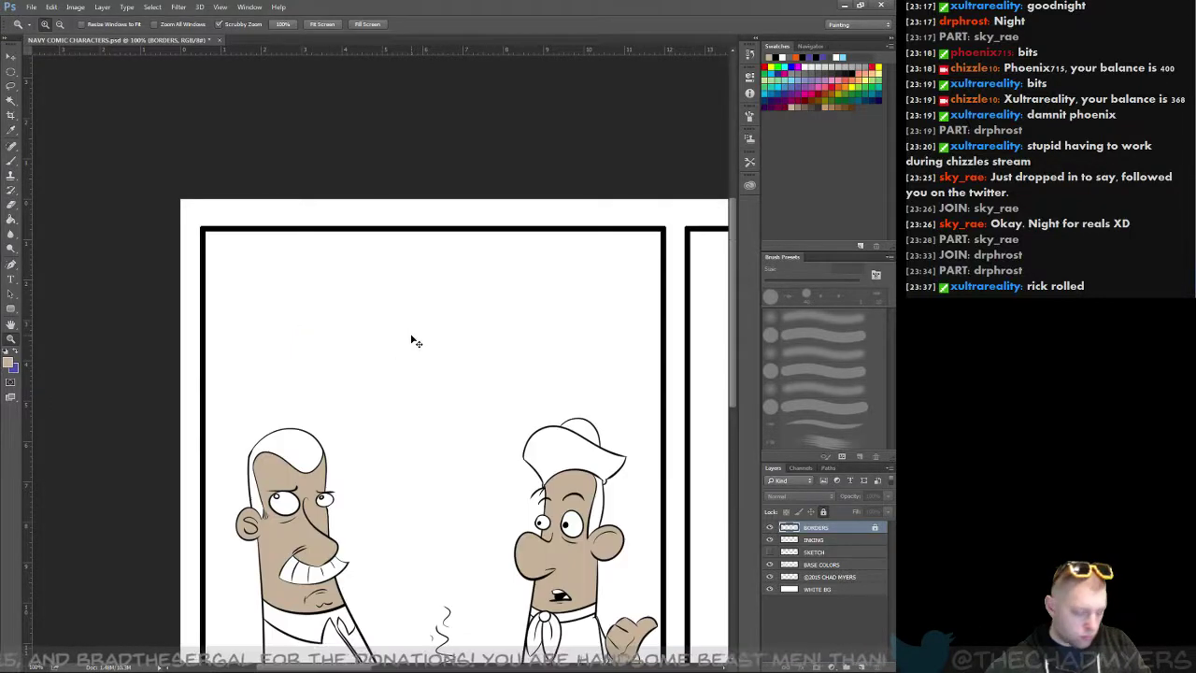
Step: Resize the whole strip to a resolution of 300 pixels/inch and a width of 1280 pixels, keeping its proportions
left_click_drag(546, 439, 446, 327)
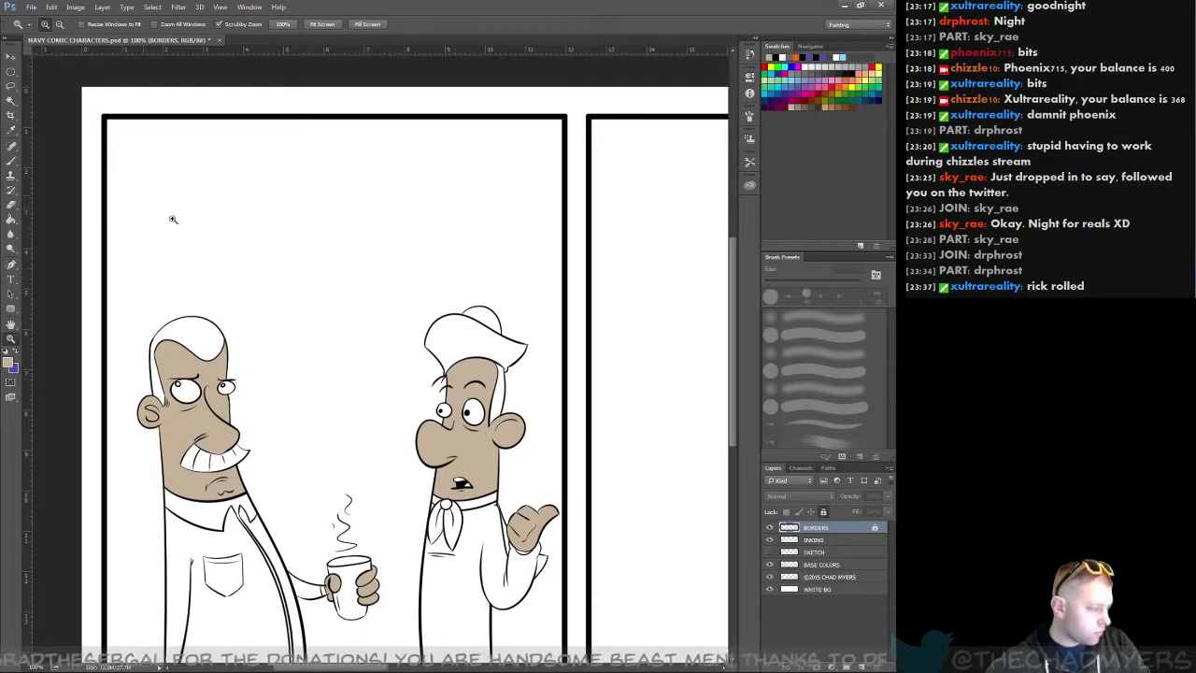
left_click(31, 6)
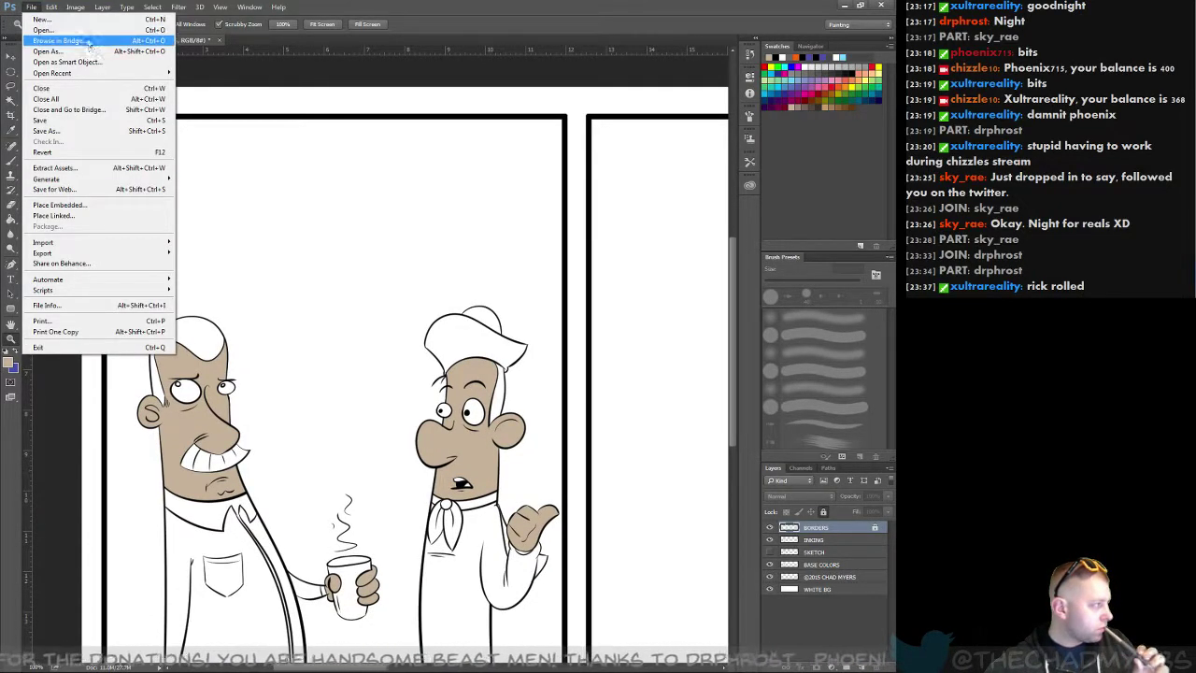
mouse_move(87, 11)
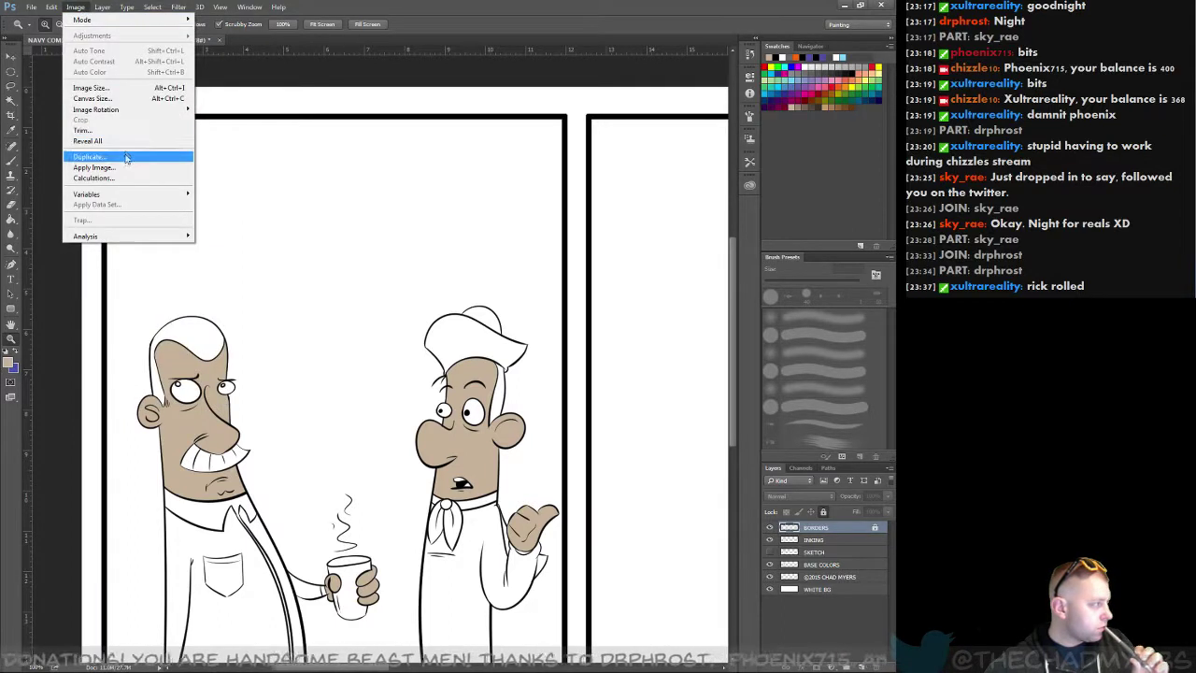
left_click(122, 87)
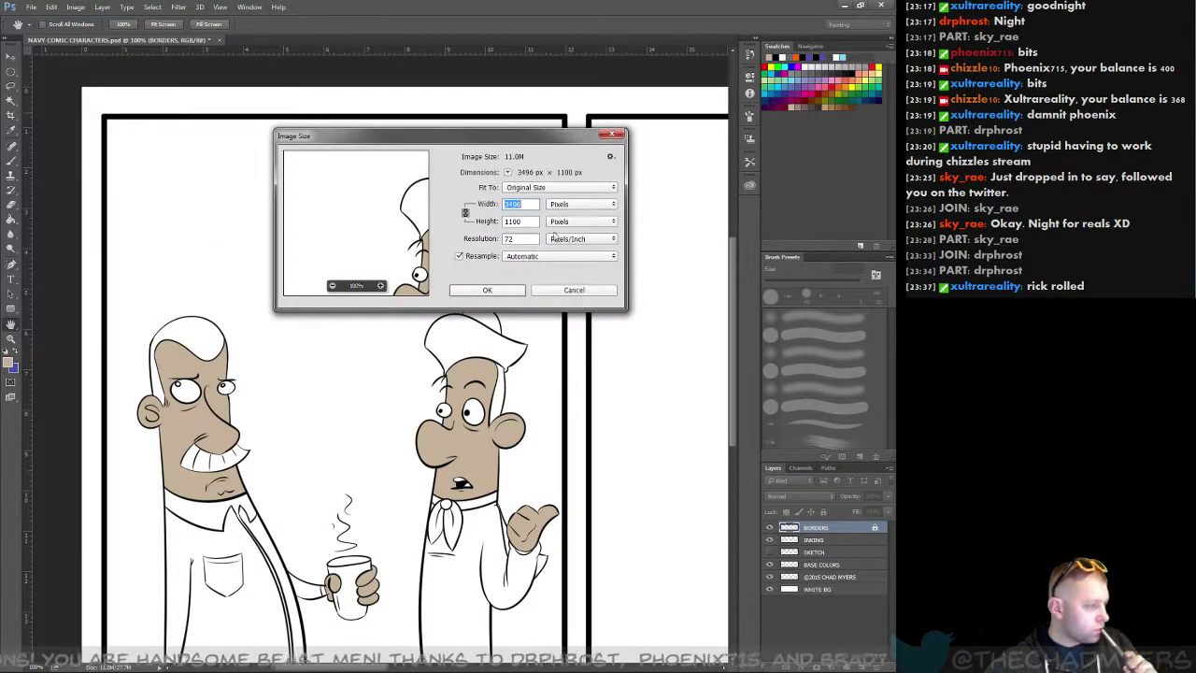
left_click_drag(525, 239, 495, 243)
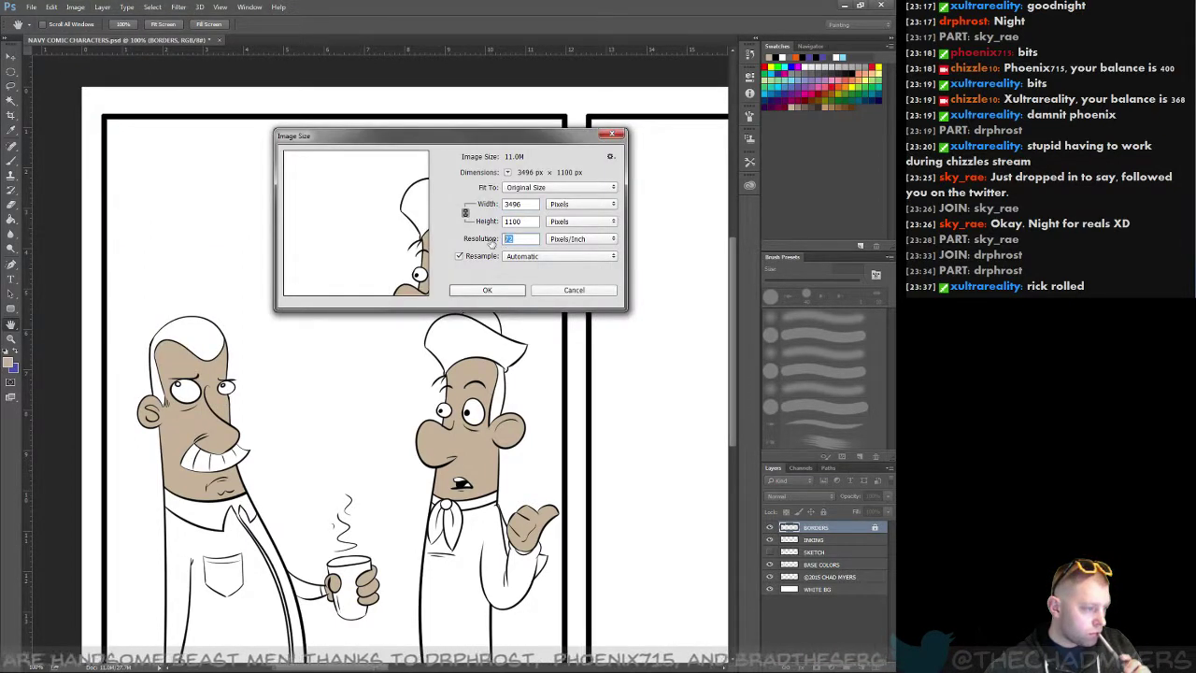
type("300")
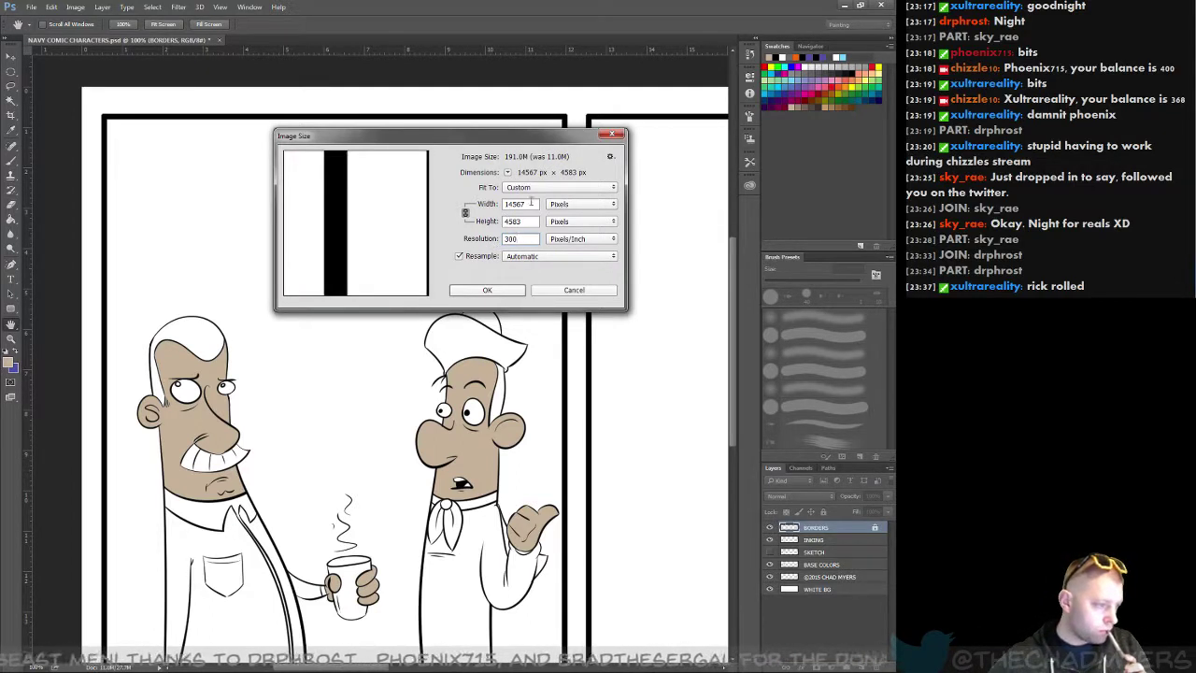
left_click(490, 204)
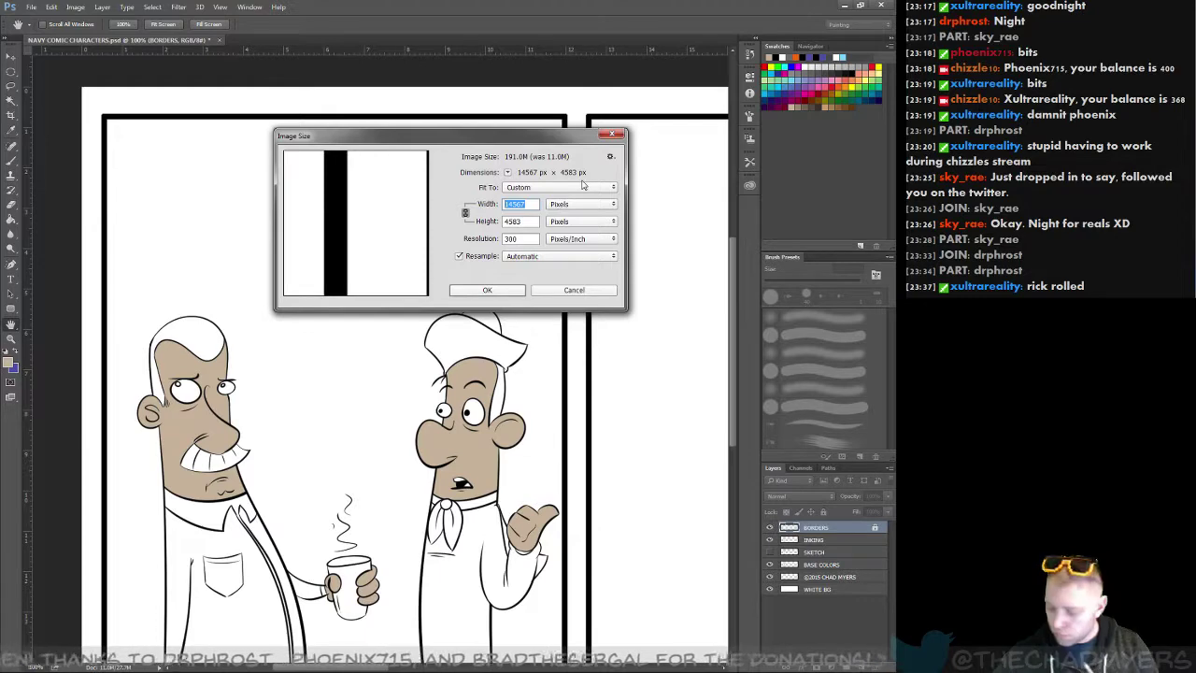
type("1280")
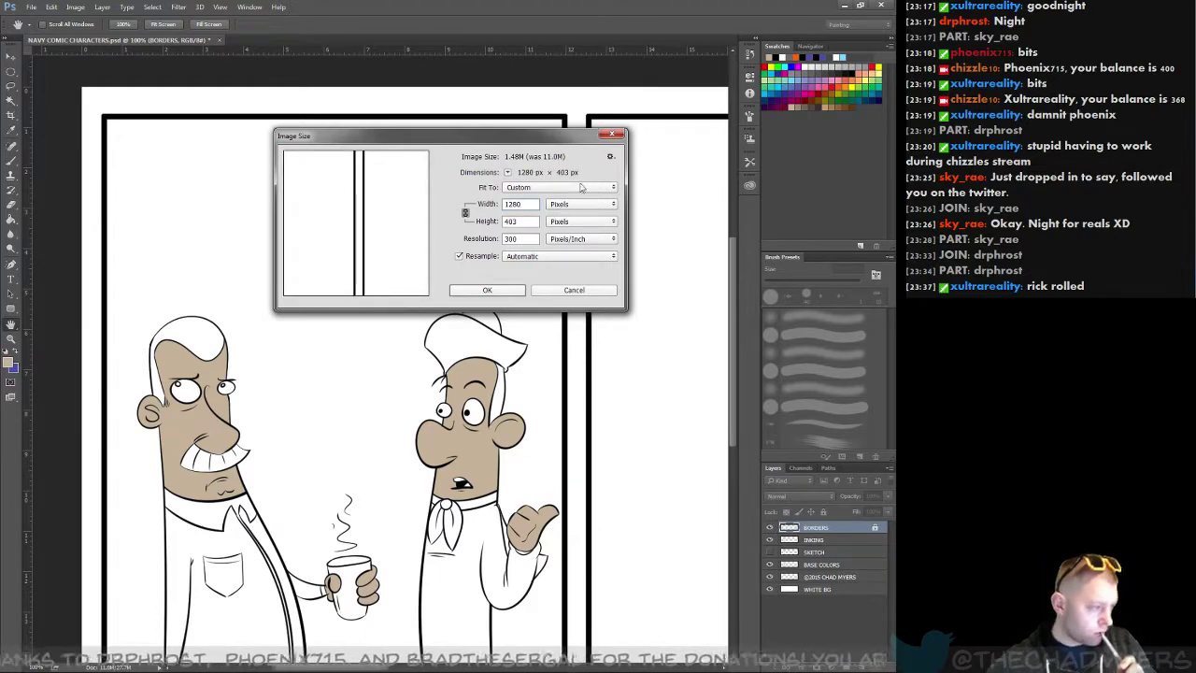
left_click(515, 294)
Step: Inspect the resized characters at 200% and the full strip at 100%, and undo the 300 pixels/inch resize
key("z")
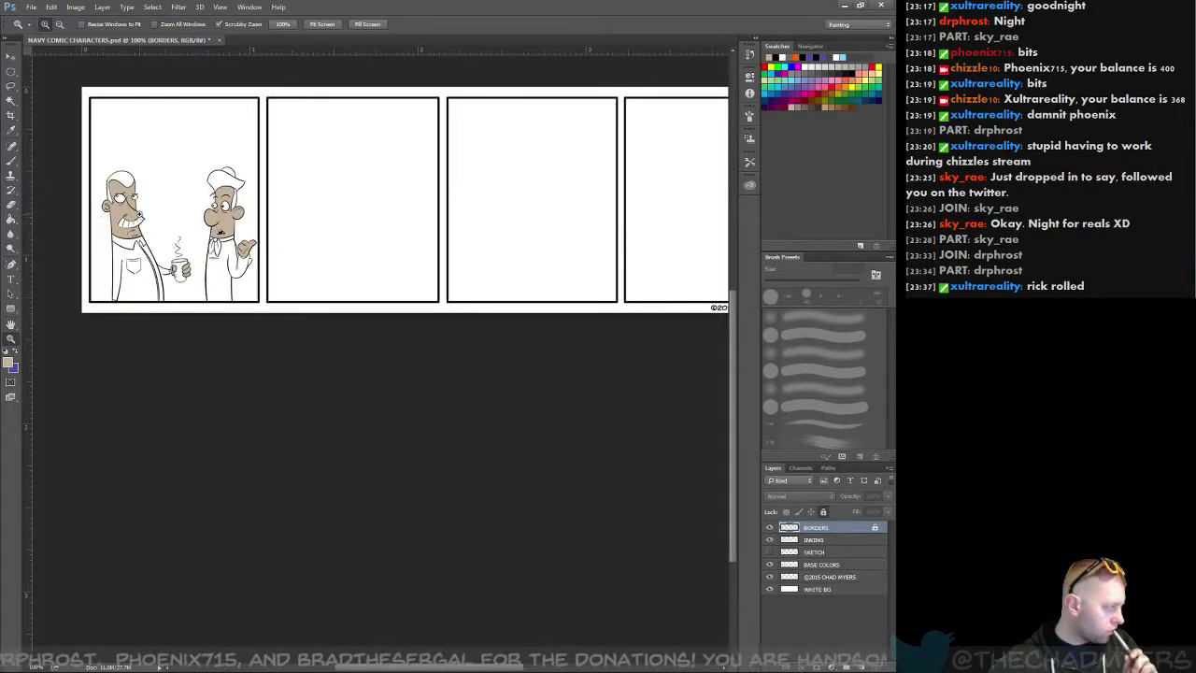
left_click(159, 217)
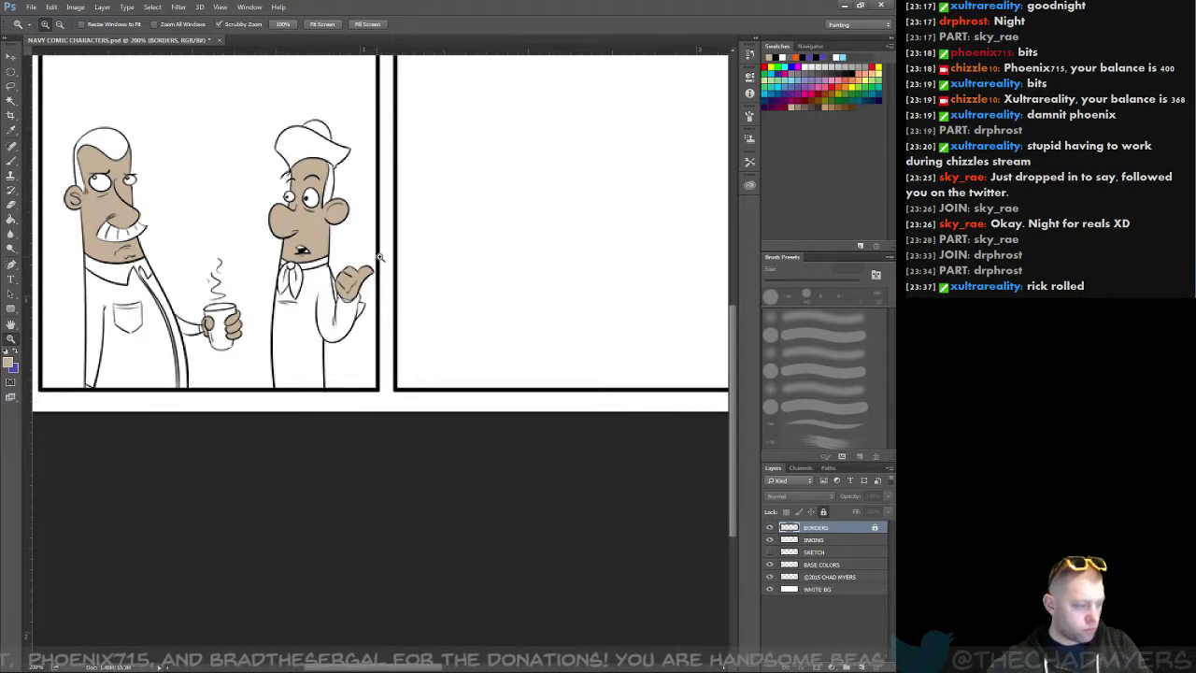
left_click_drag(325, 263, 448, 401)
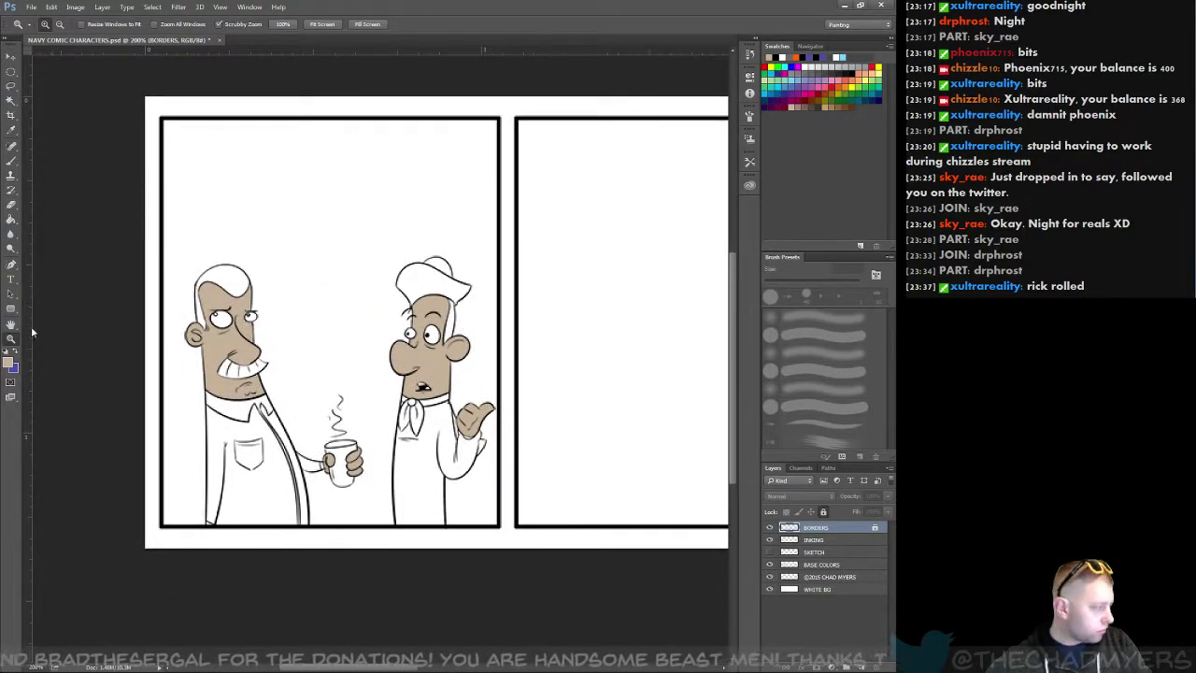
key("ctrl+minus")
left_click_drag(556, 333, 432, 321)
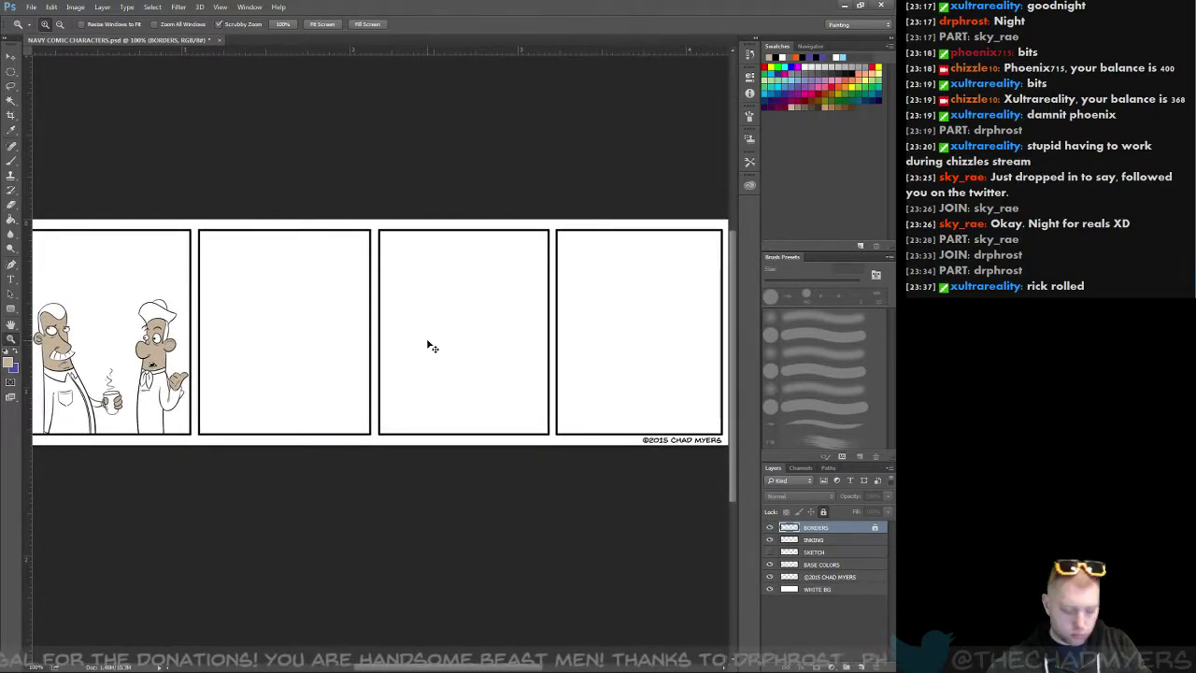
key("ctrl+plus")
key("ctrl+plus")
Step: Resize the whole strip to a resolution of 300 pixels/inch and a width of 2000 pixels, keeping its proportions
left_click(75, 8)
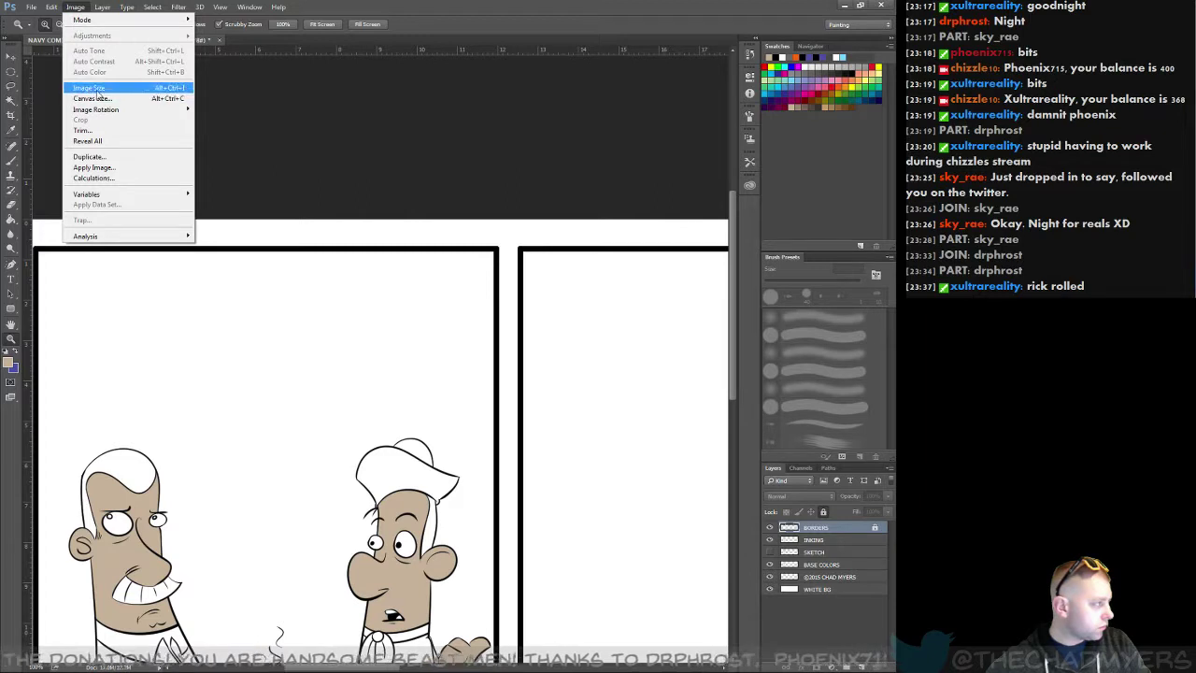
left_click(94, 89)
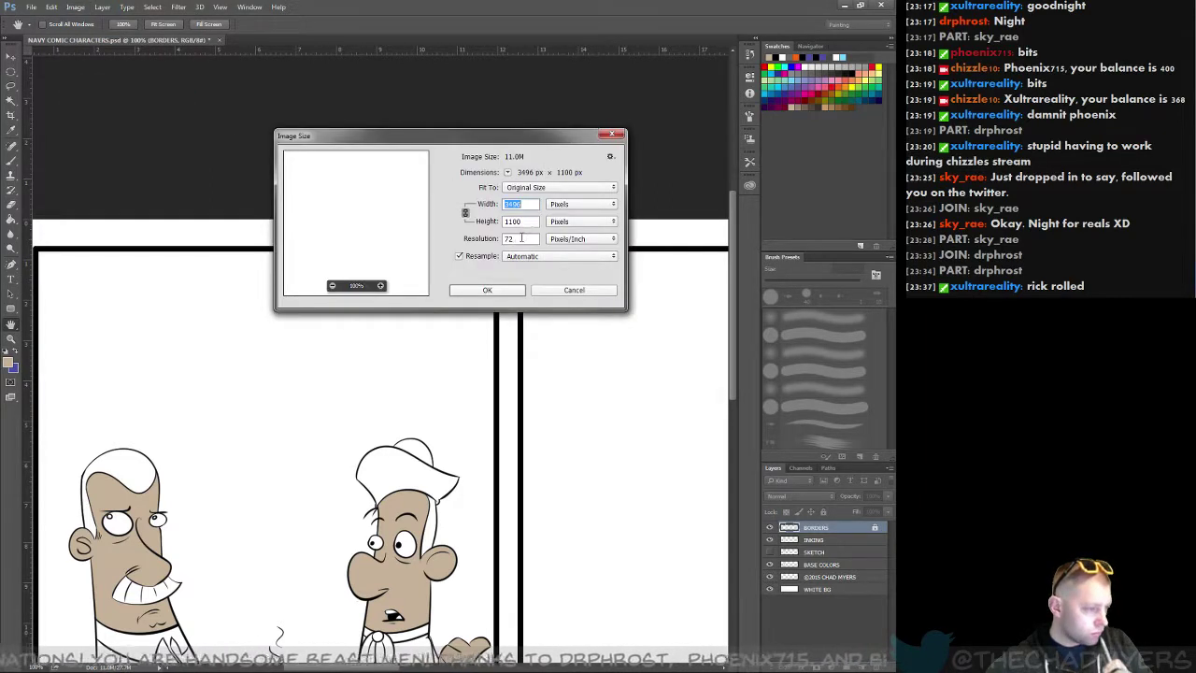
double_click(521, 237)
type("300")
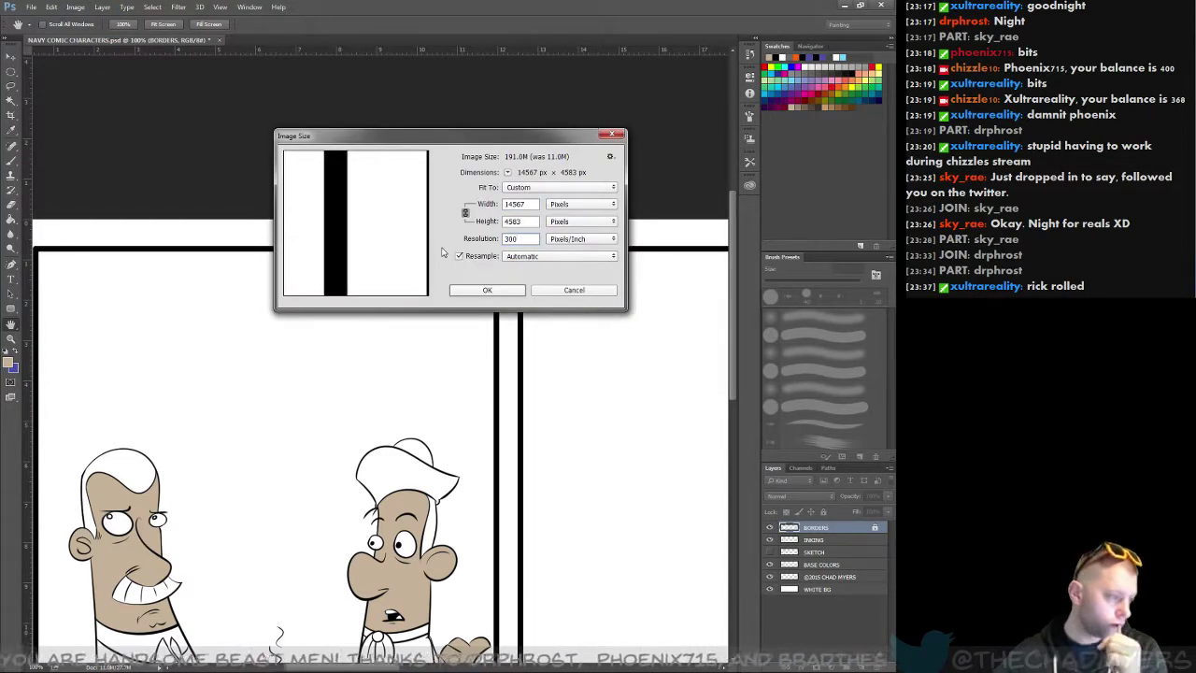
left_click_drag(530, 204, 436, 217)
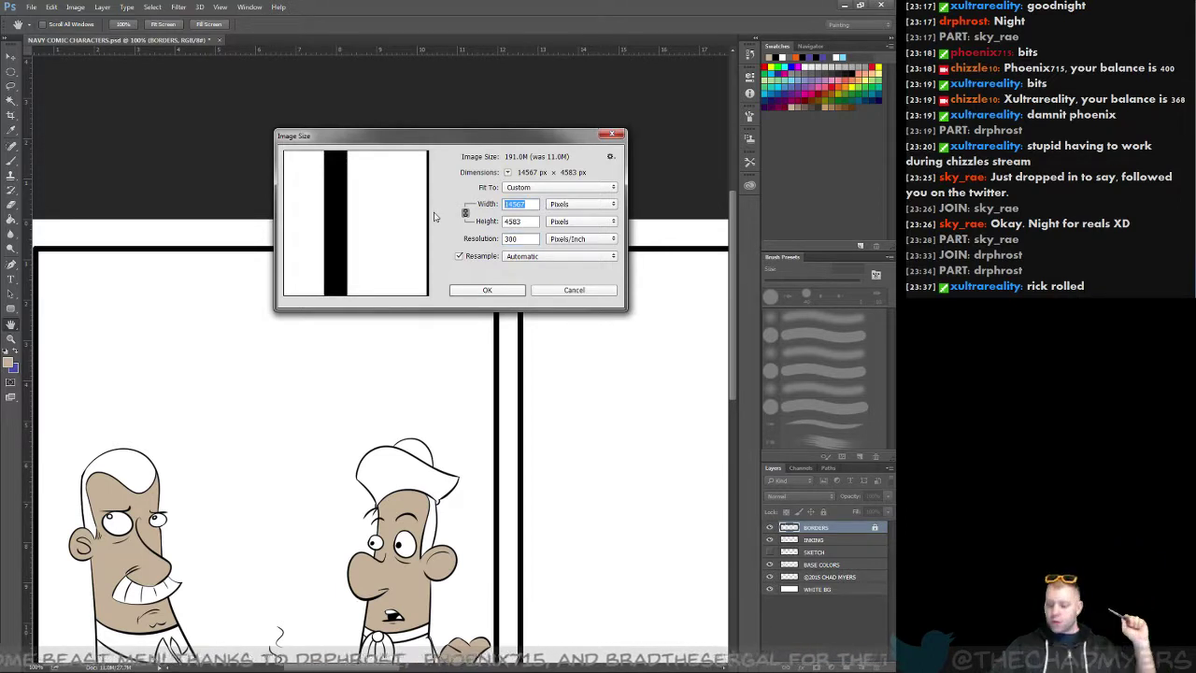
type("2000")
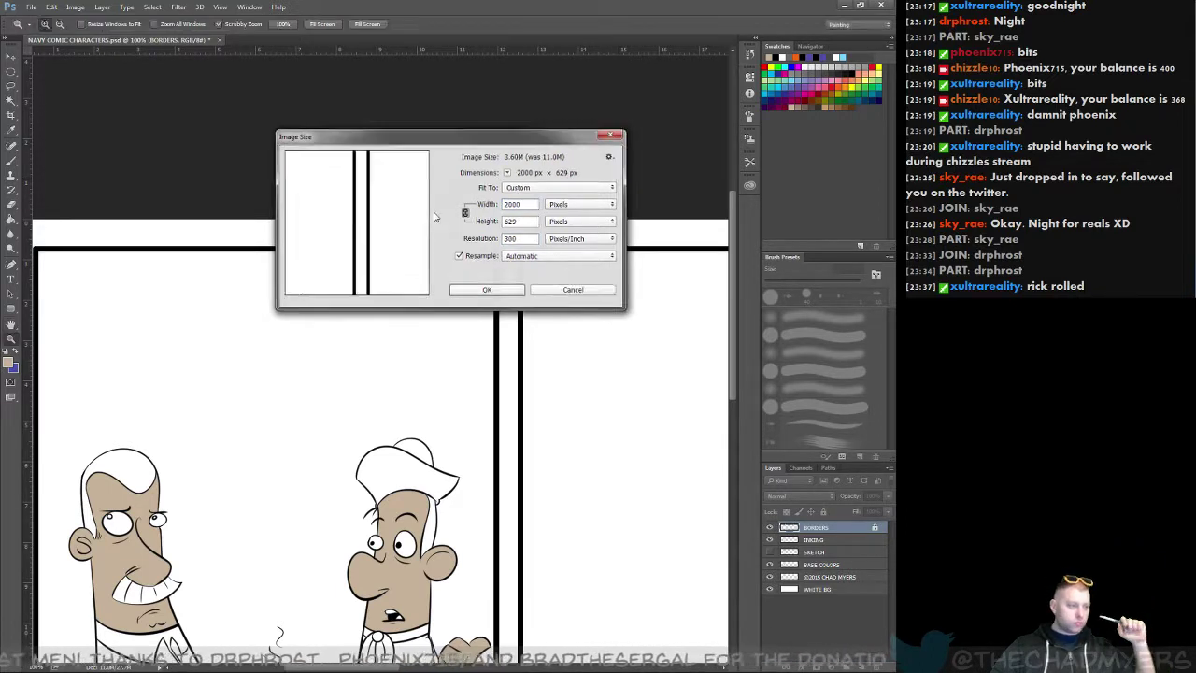
key("Return")
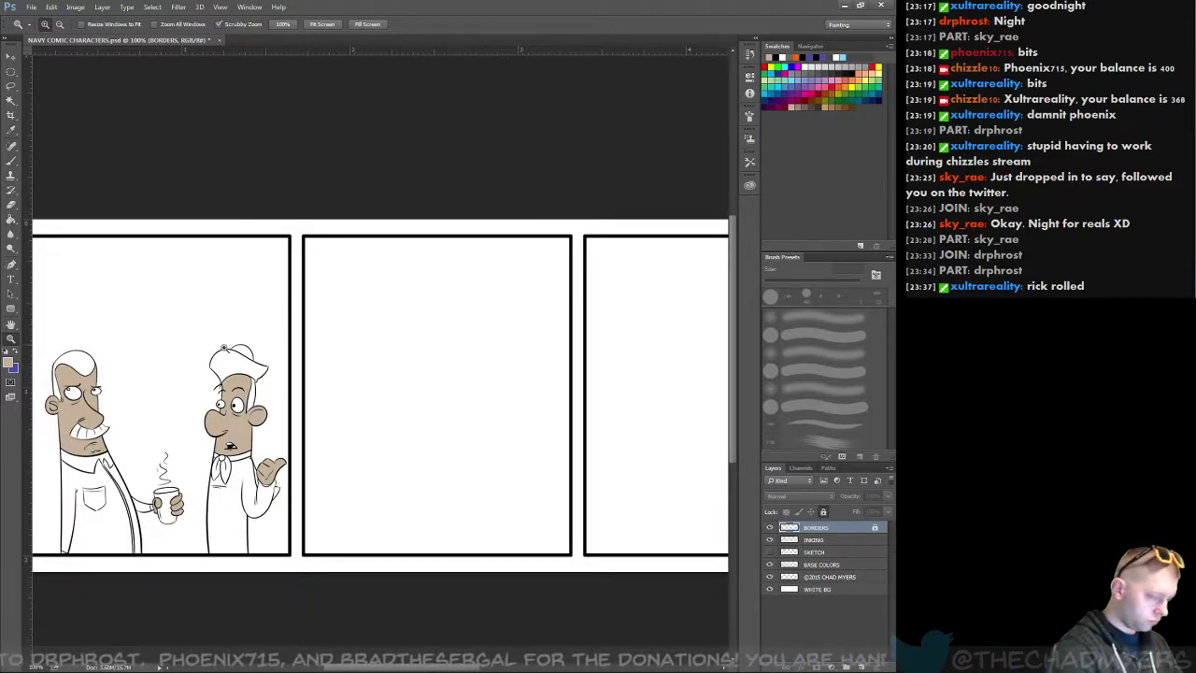
Step: Pick dark brown as the foreground color, try brushing it onto the mustached man's hair on the BASE COLORS layer, and undo the stroke
left_click_drag(149, 354, 265, 260)
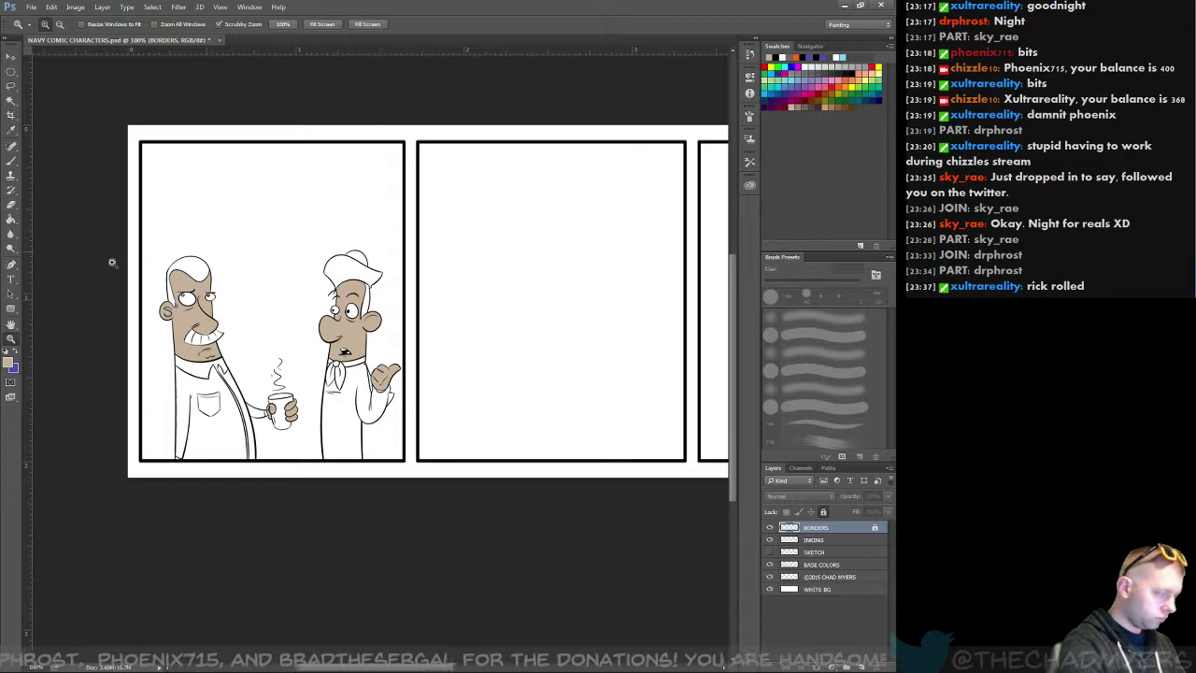
left_click(225, 317)
left_click(247, 379)
left_click_drag(173, 327, 313, 404)
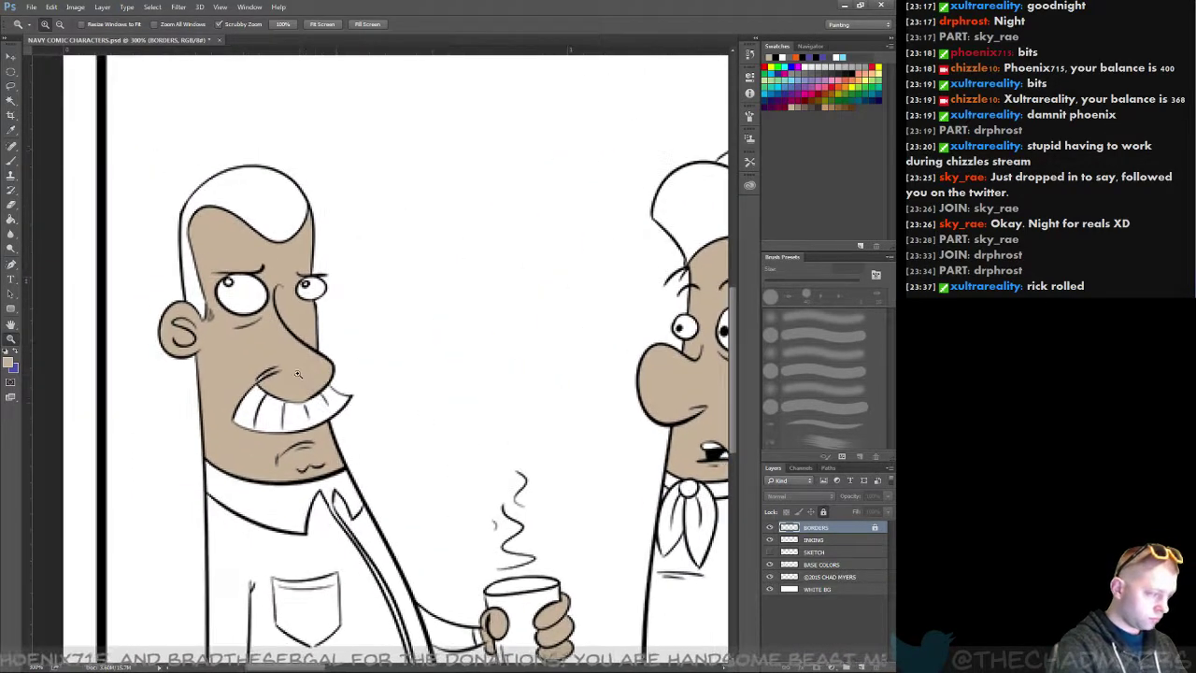
left_click(838, 565)
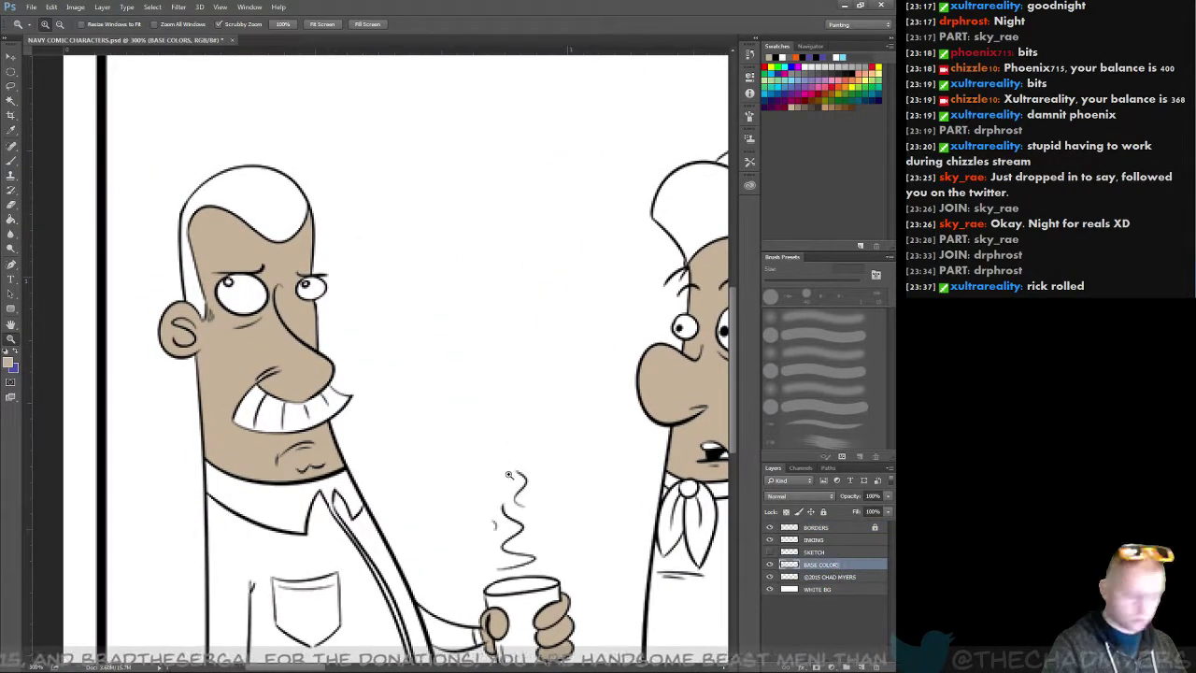
left_click(14, 162)
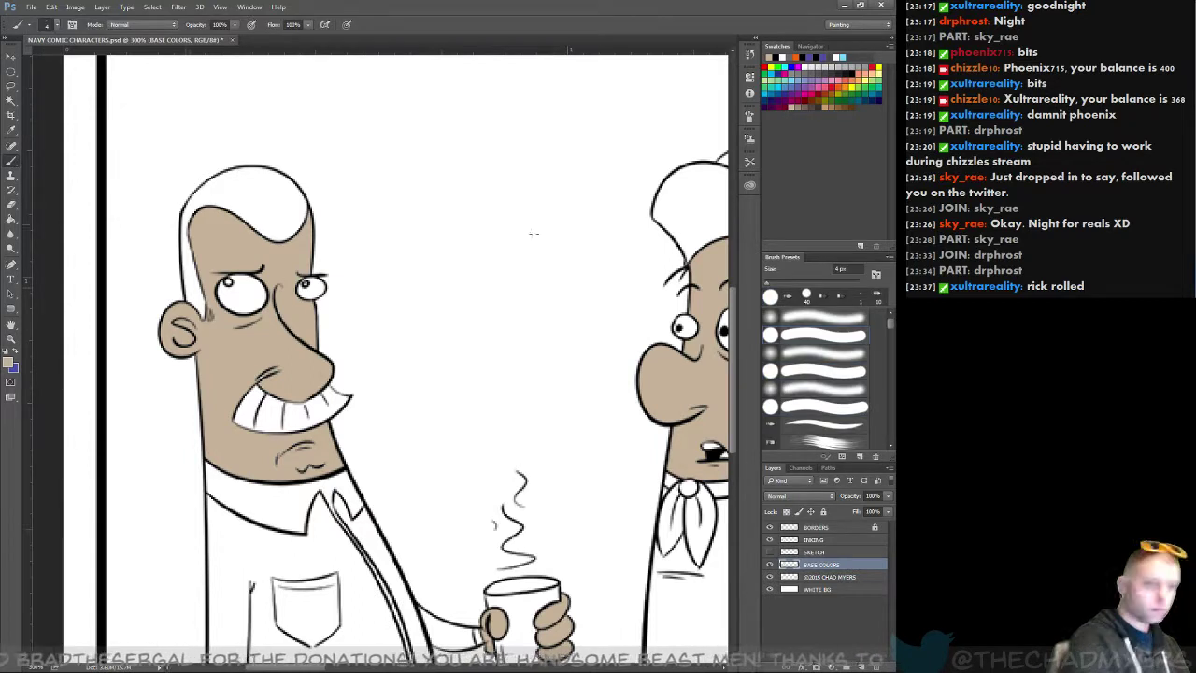
left_click(859, 105)
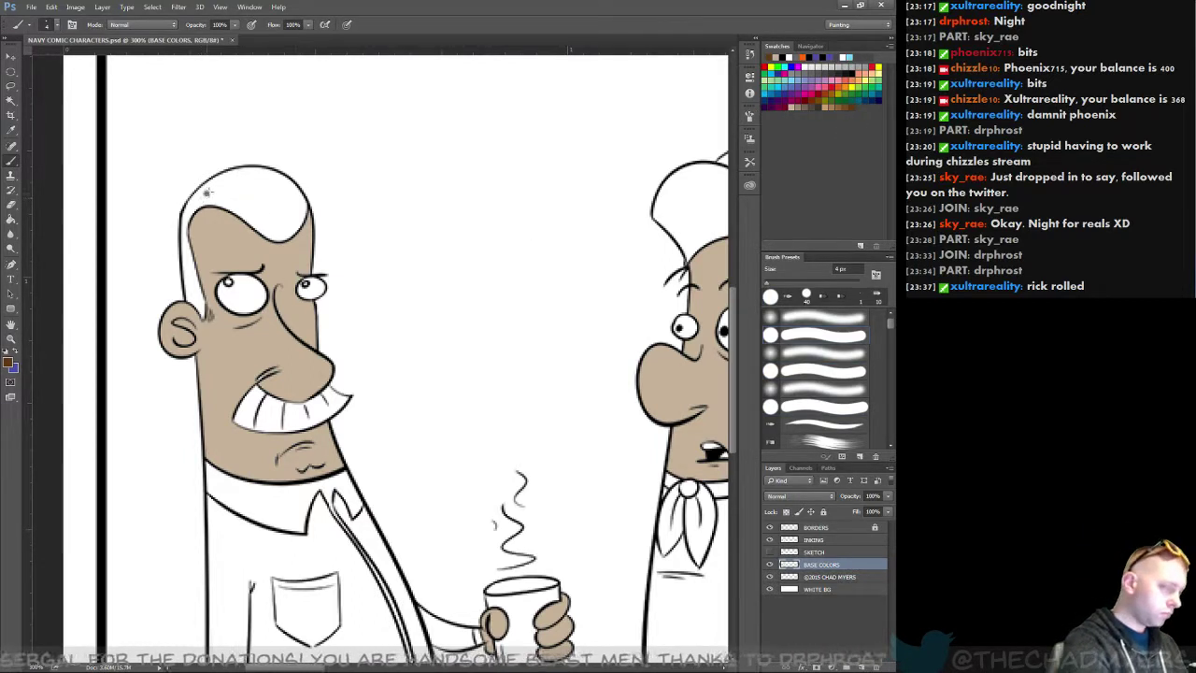
left_click_drag(207, 192, 239, 187)
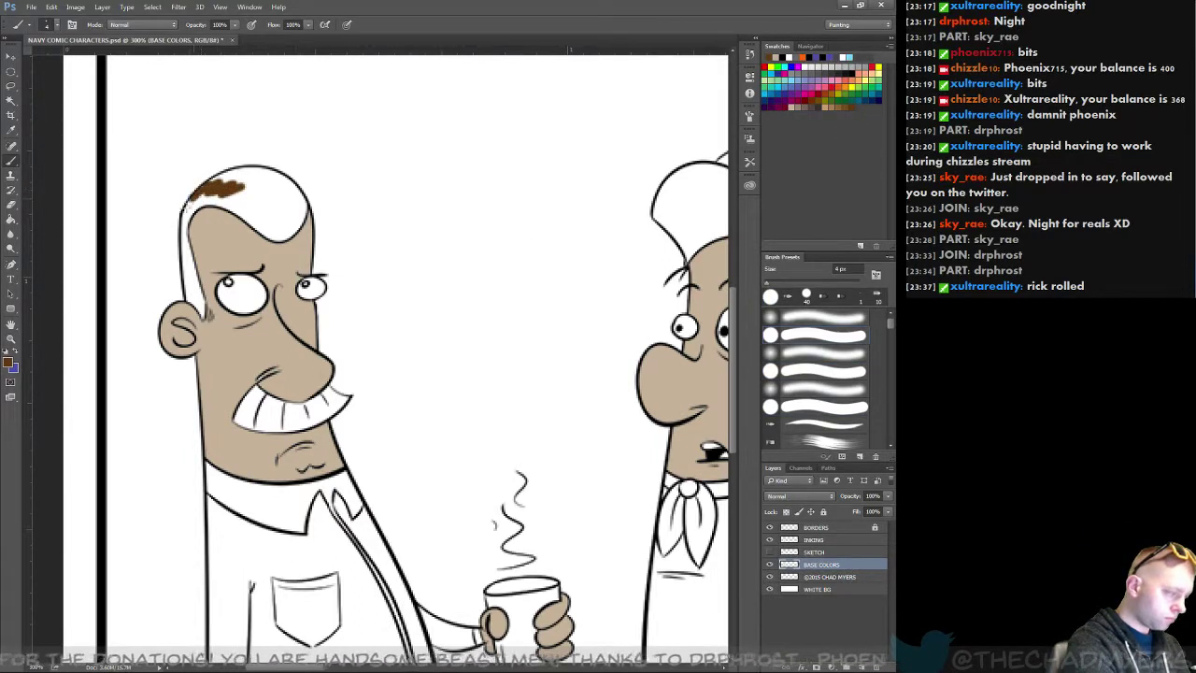
key("ctrl+z")
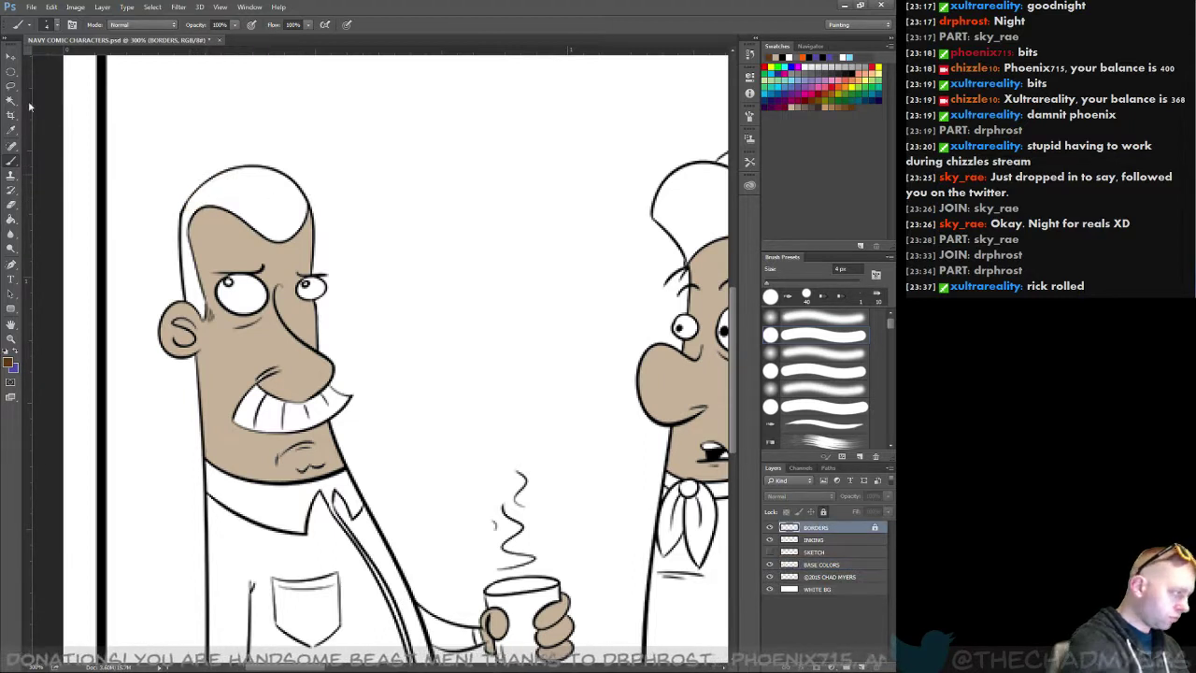
Step: Select the mustached man's hair area, fill it with dark brown on the BASE COLORS layer, and clear the selection
left_click(11, 100)
left_click(247, 191)
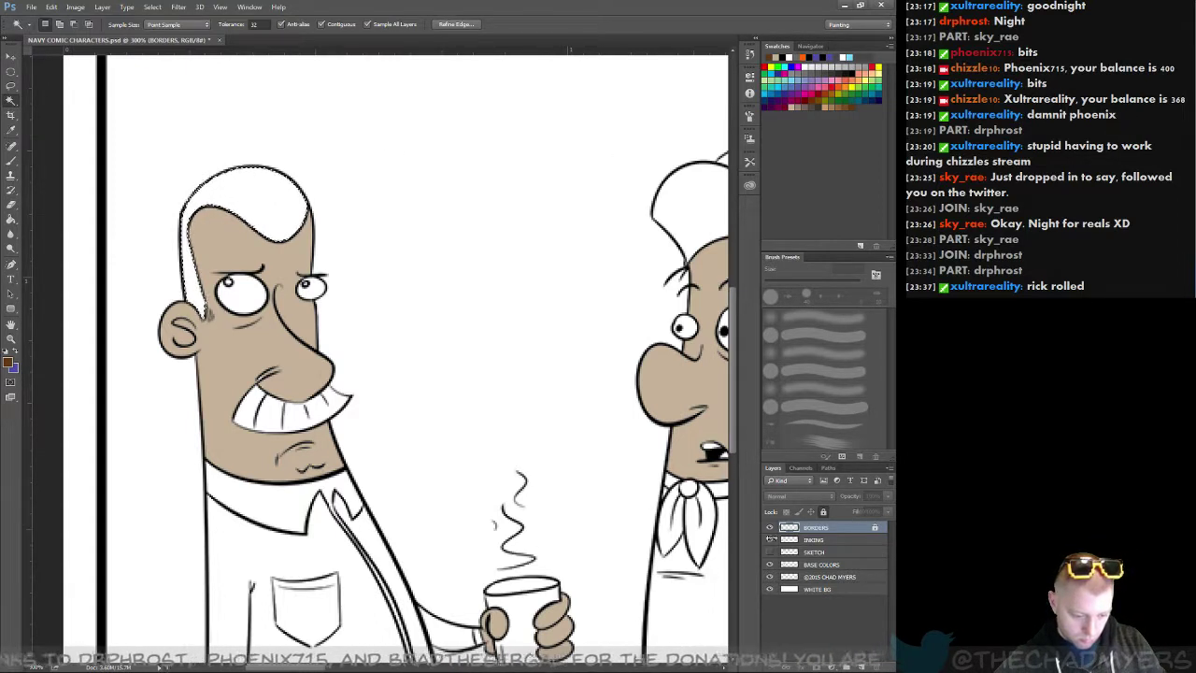
left_click(834, 564)
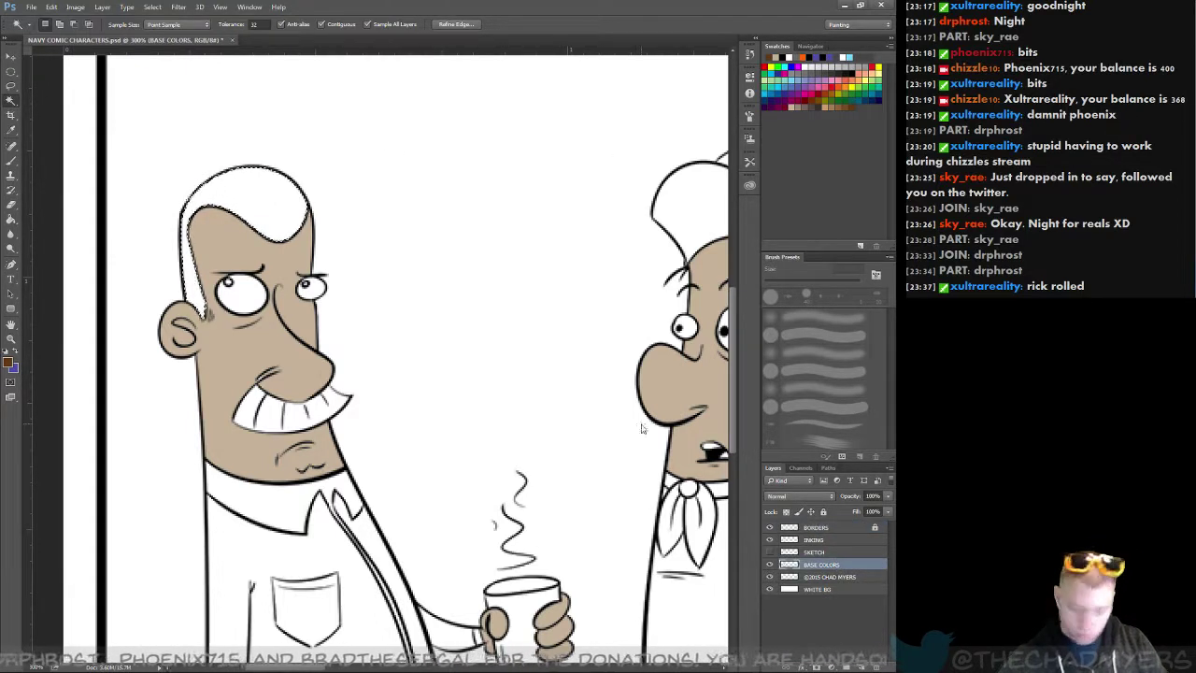
key("alt+BackSpace")
key("ctrl+d")
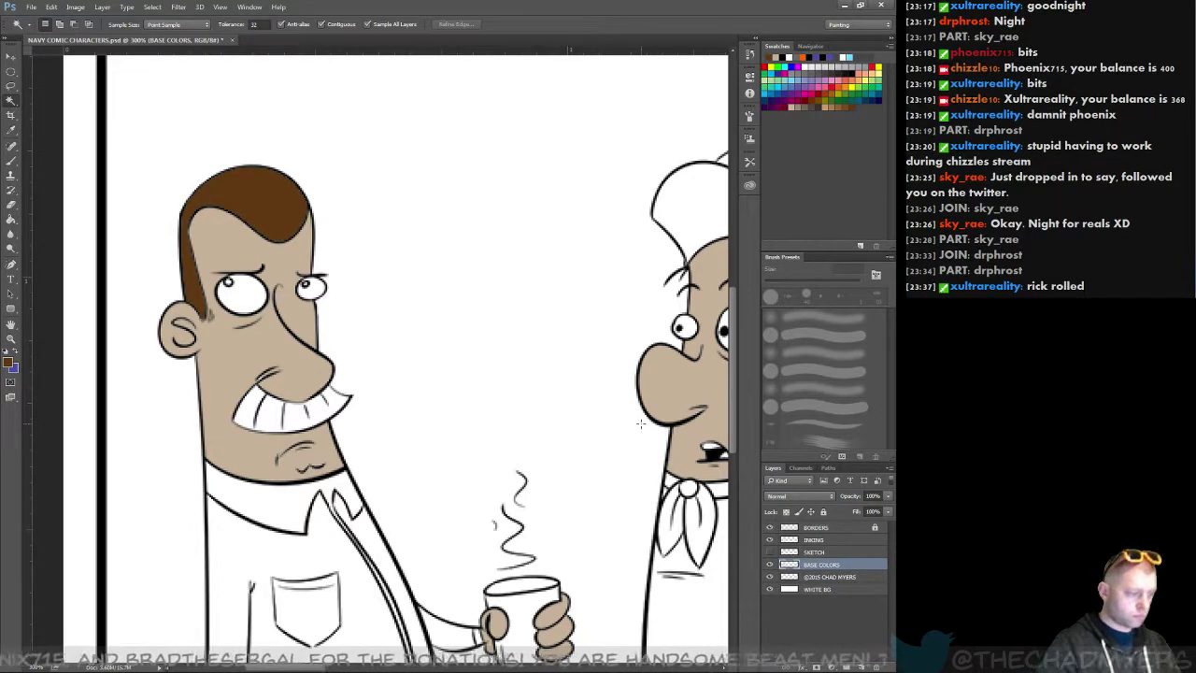
Step: Examine the mustached man's brown hair fill, eyebrows and eyes up close, and return to a 300% view with the Brush tool
left_click(11, 339)
left_click_drag(241, 229, 270, 252)
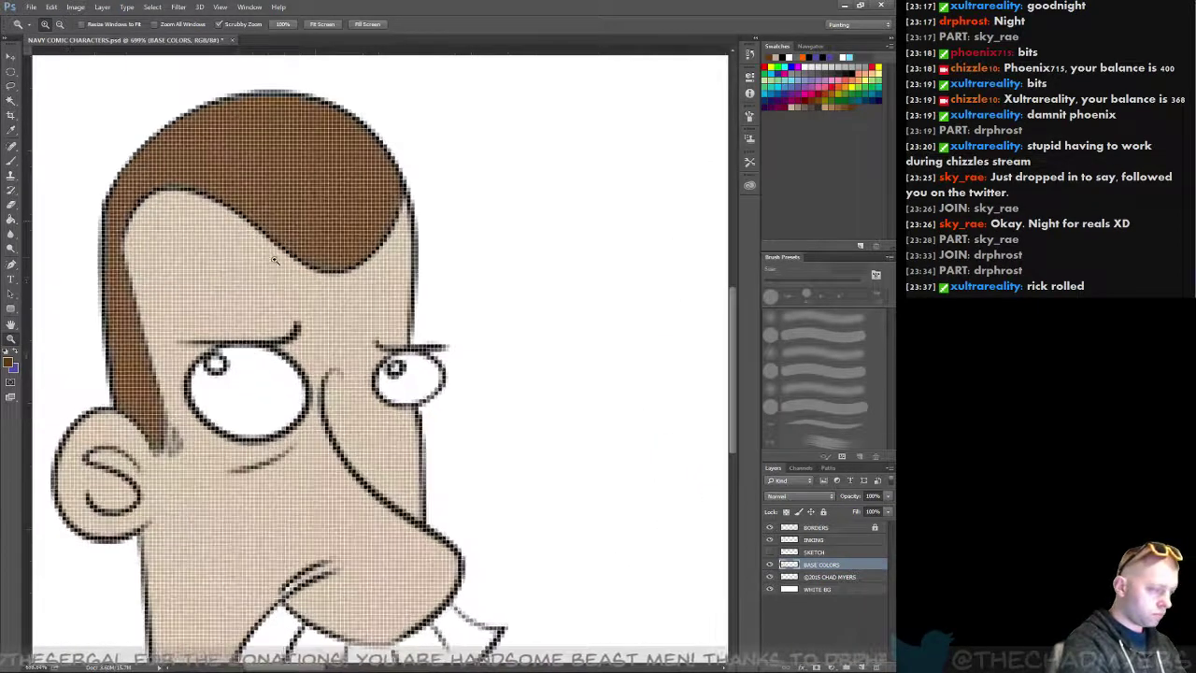
key("b")
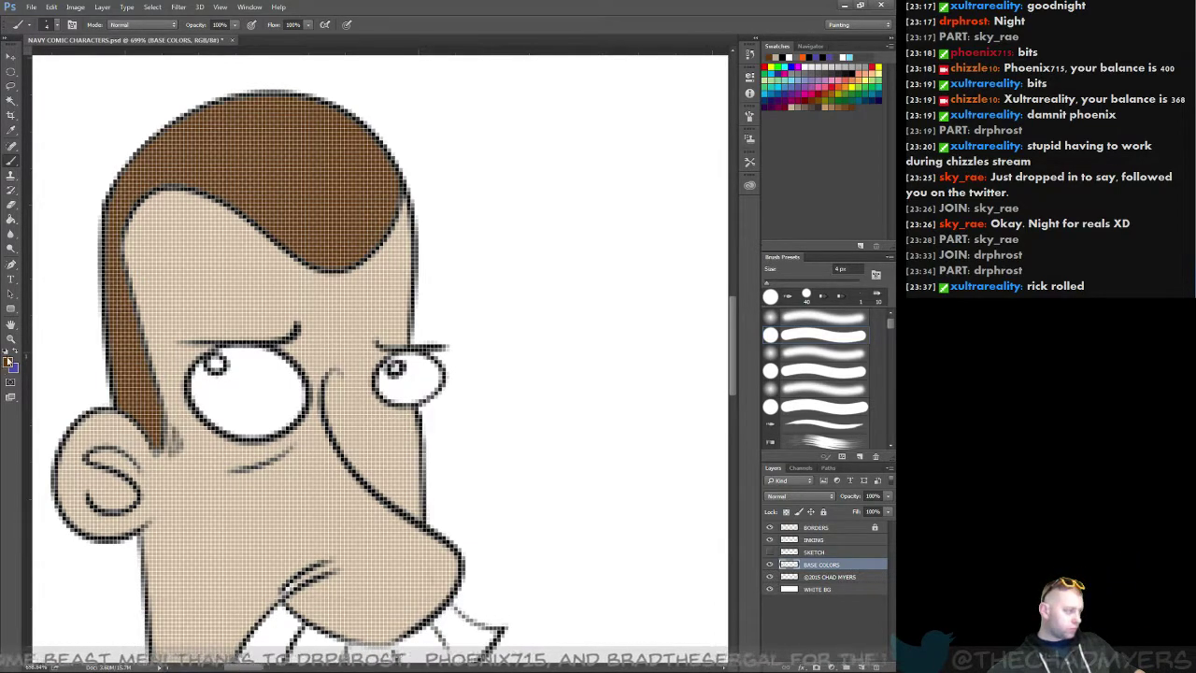
left_click(11, 338)
left_click(194, 348)
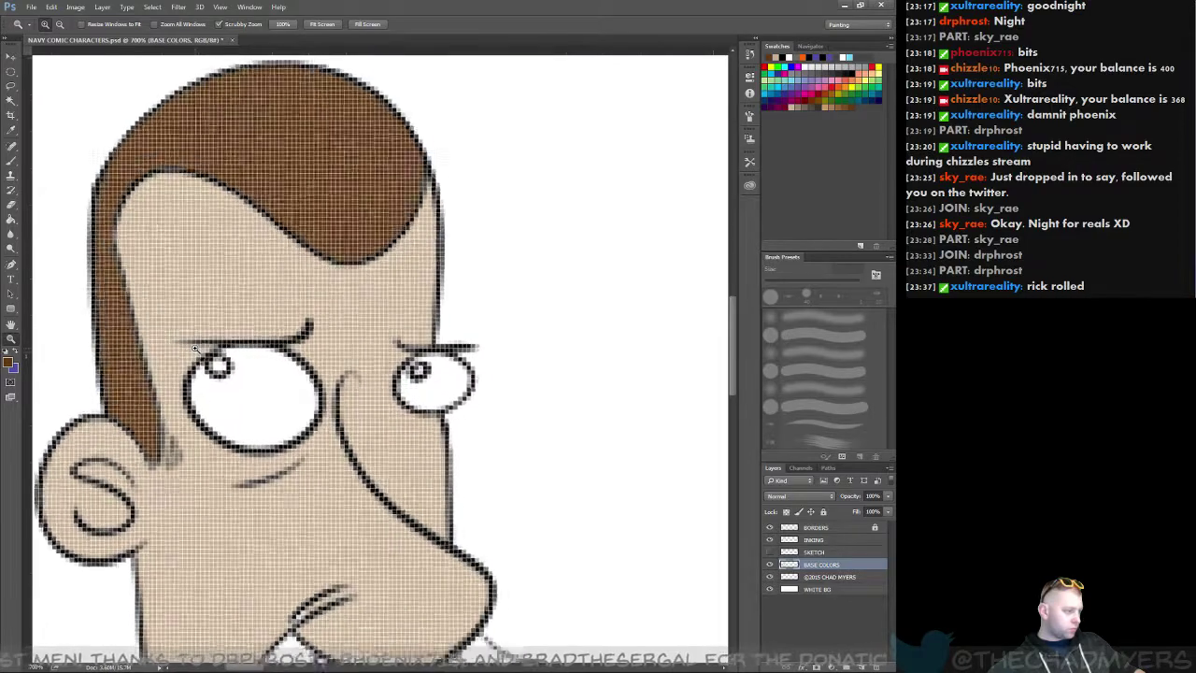
left_click(194, 348)
left_click(197, 349)
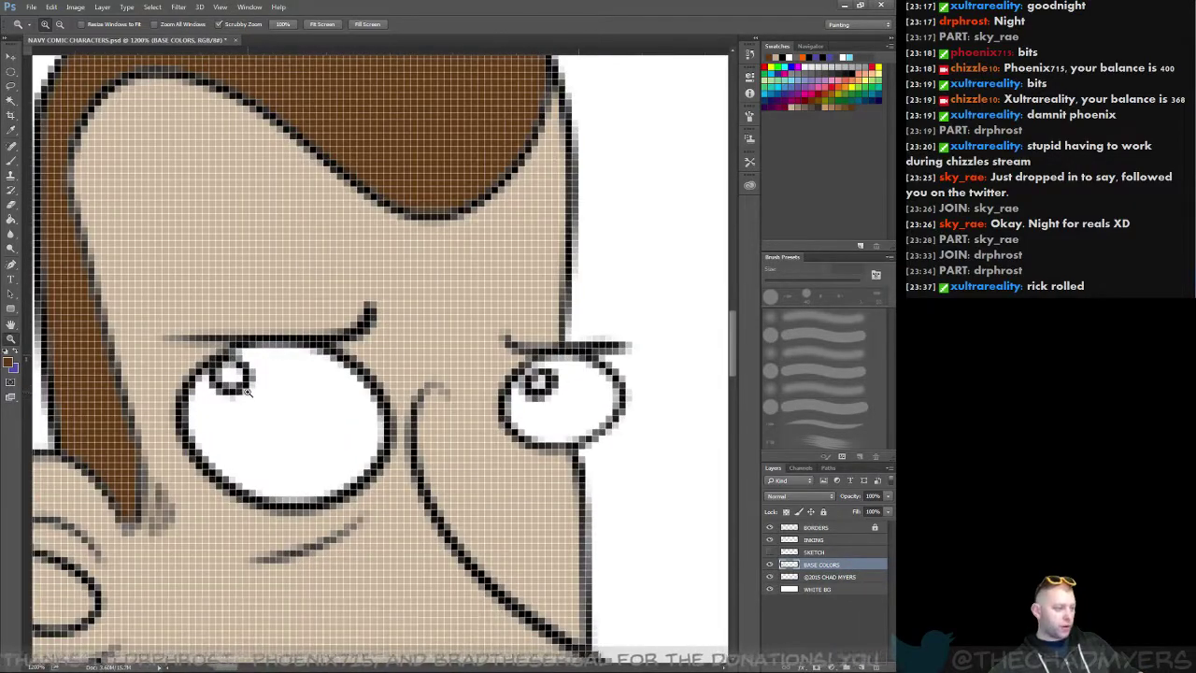
double_click(11, 339)
left_click(420, 355)
left_click(398, 366)
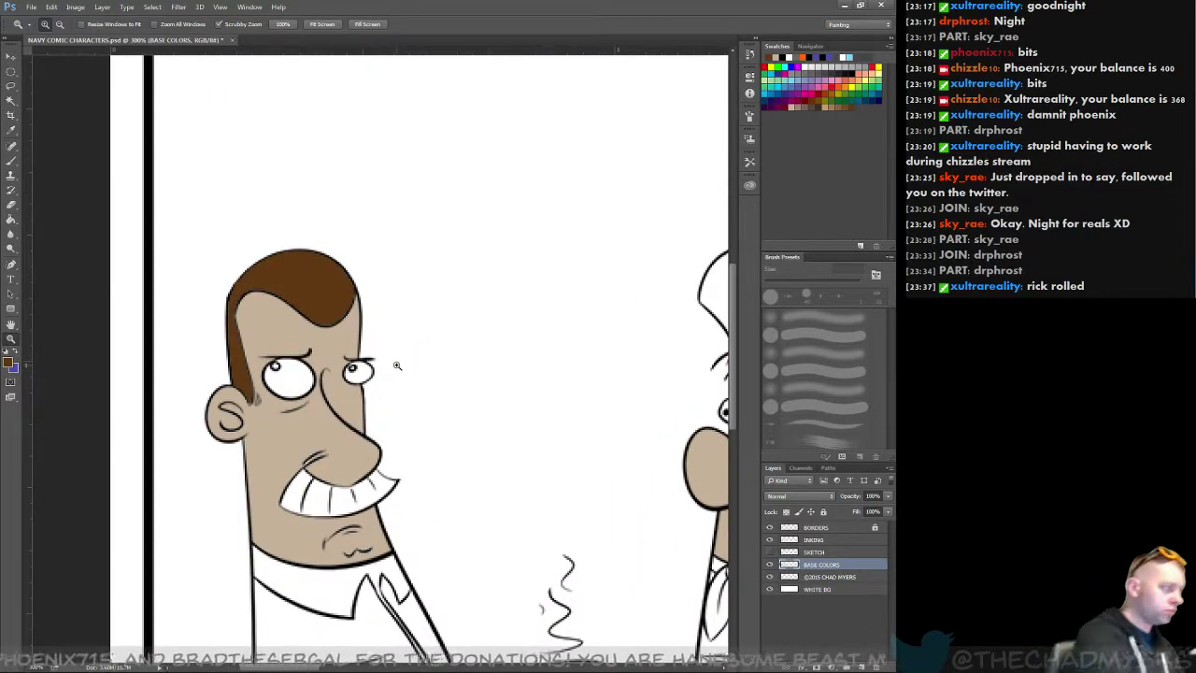
key("b")
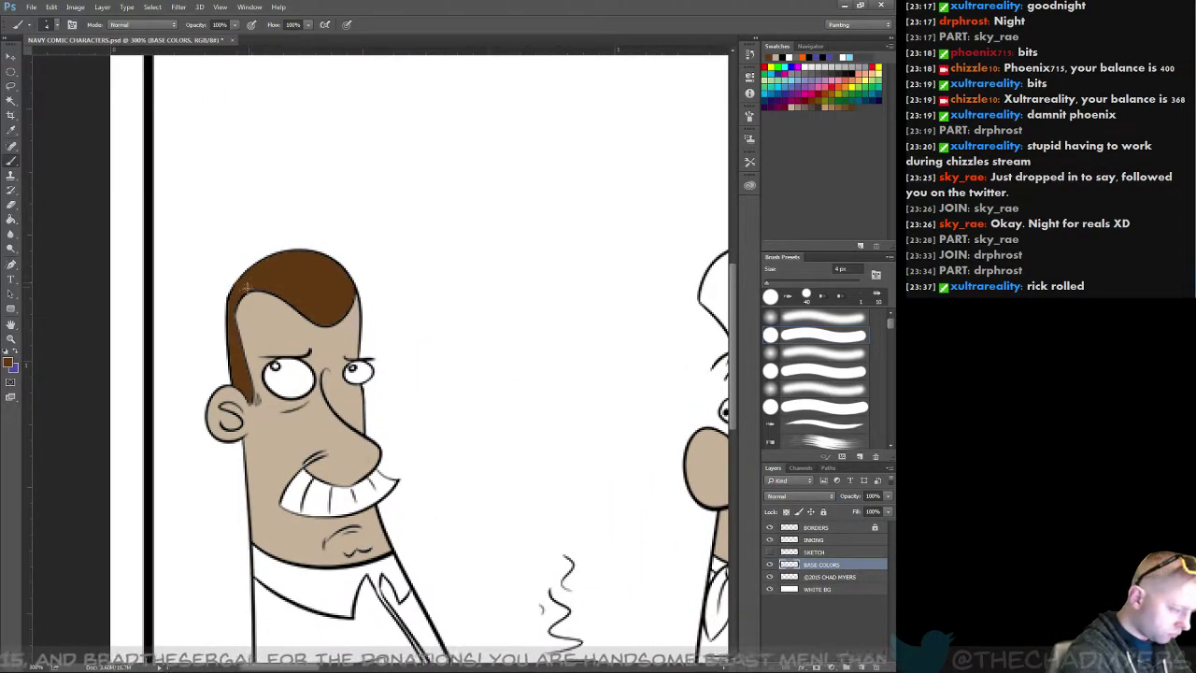
Step: Look through the General, Interface, File Handling, Performance and Cursors preferences for the brush cursor settings
left_click(52, 7)
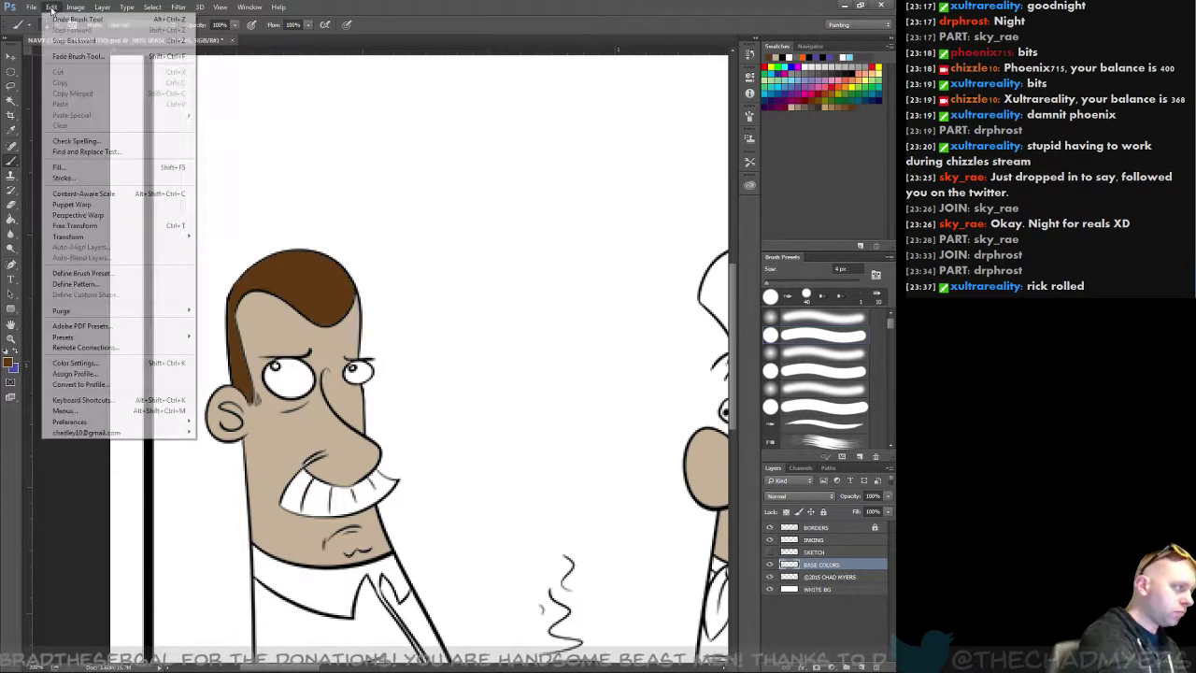
mouse_move(93, 425)
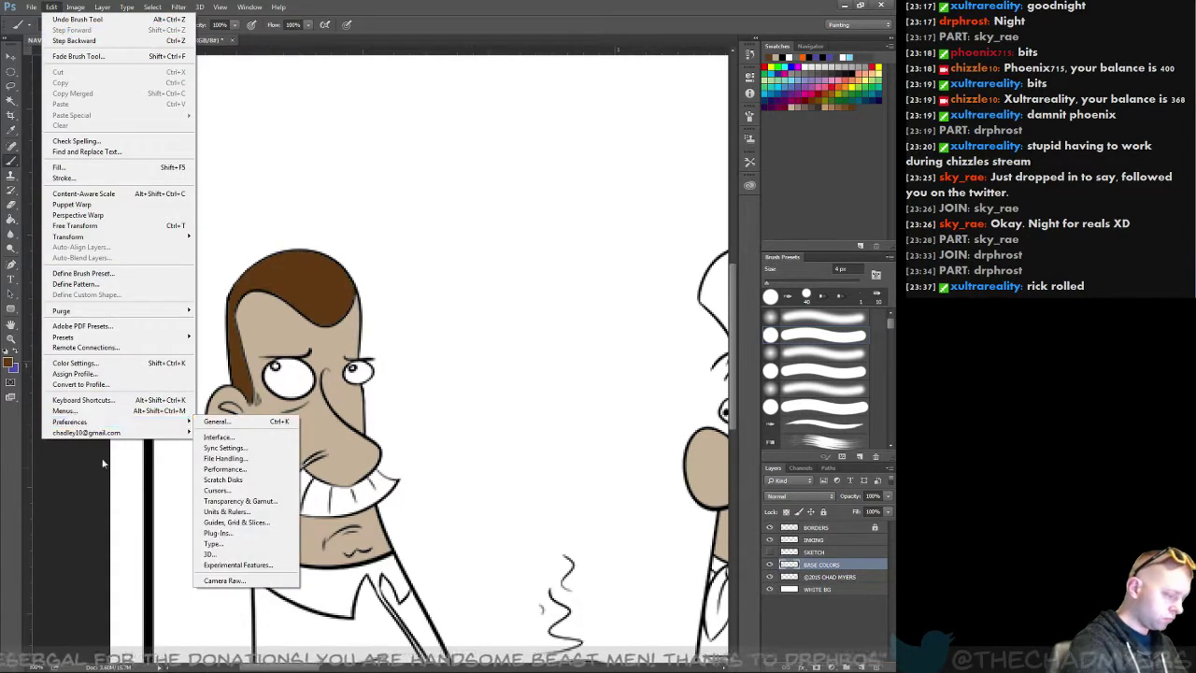
mouse_move(155, 425)
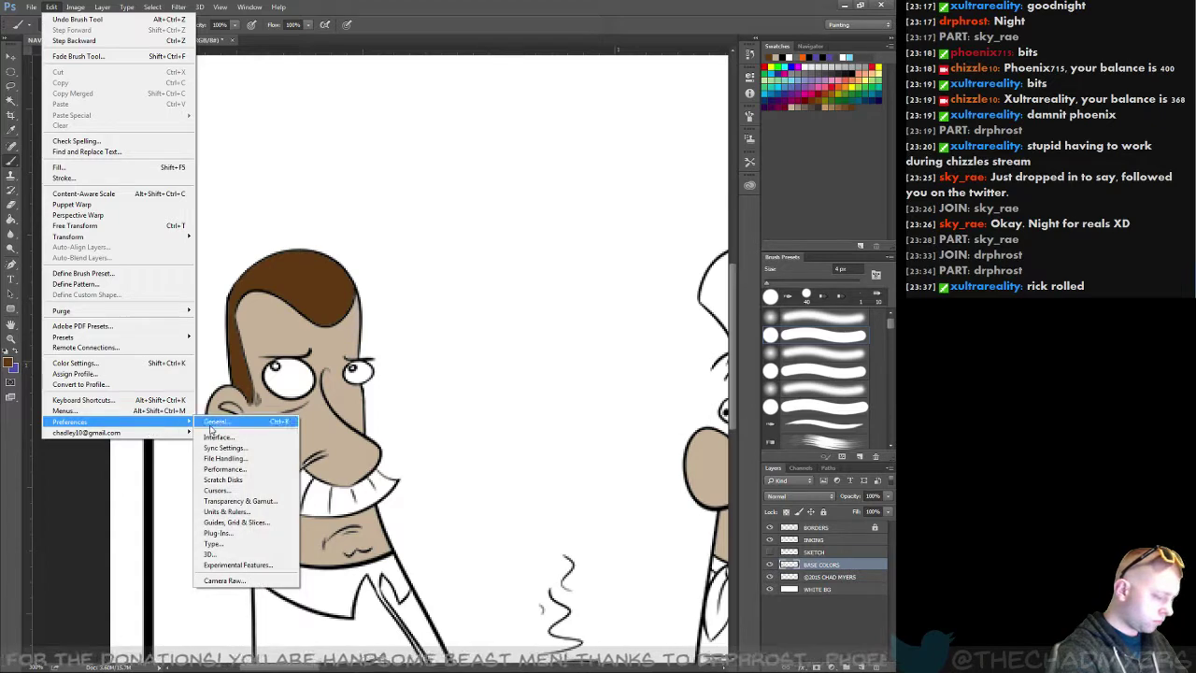
left_click(216, 421)
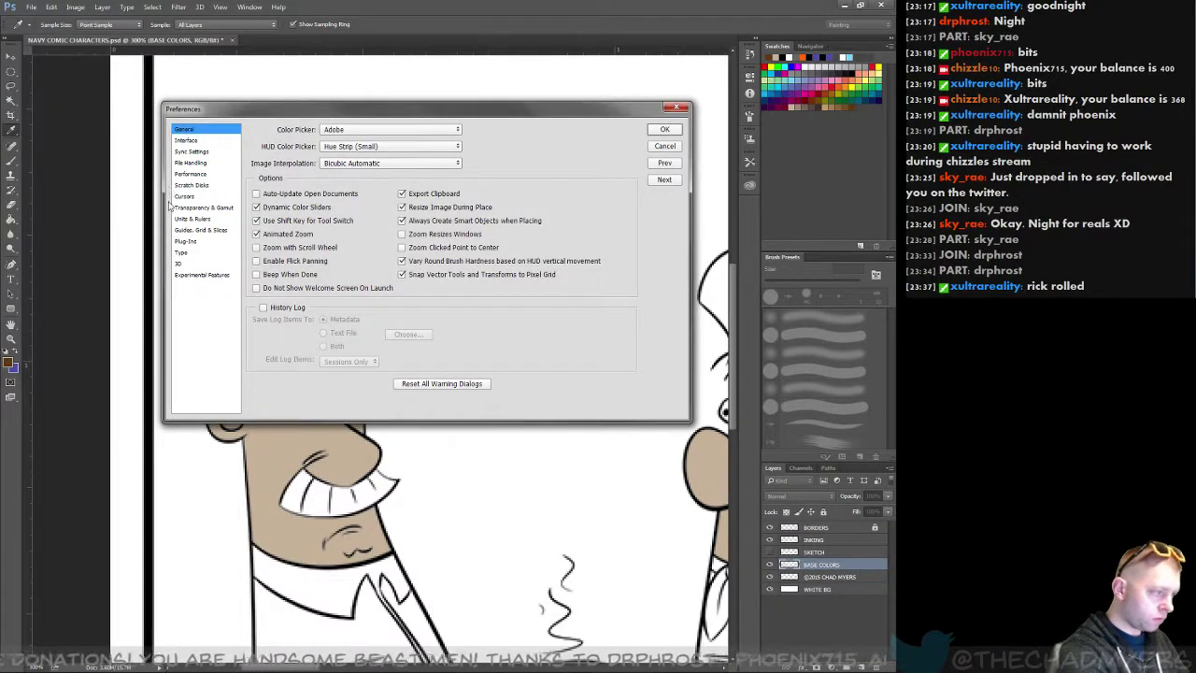
left_click(198, 141)
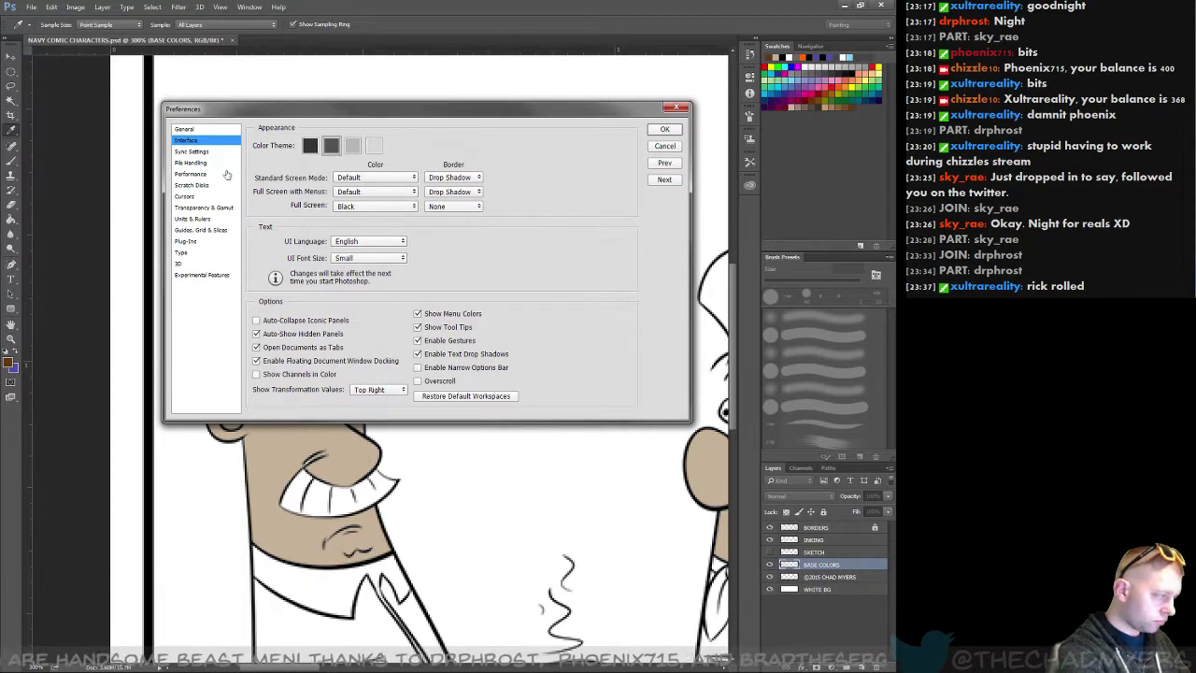
left_click(196, 162)
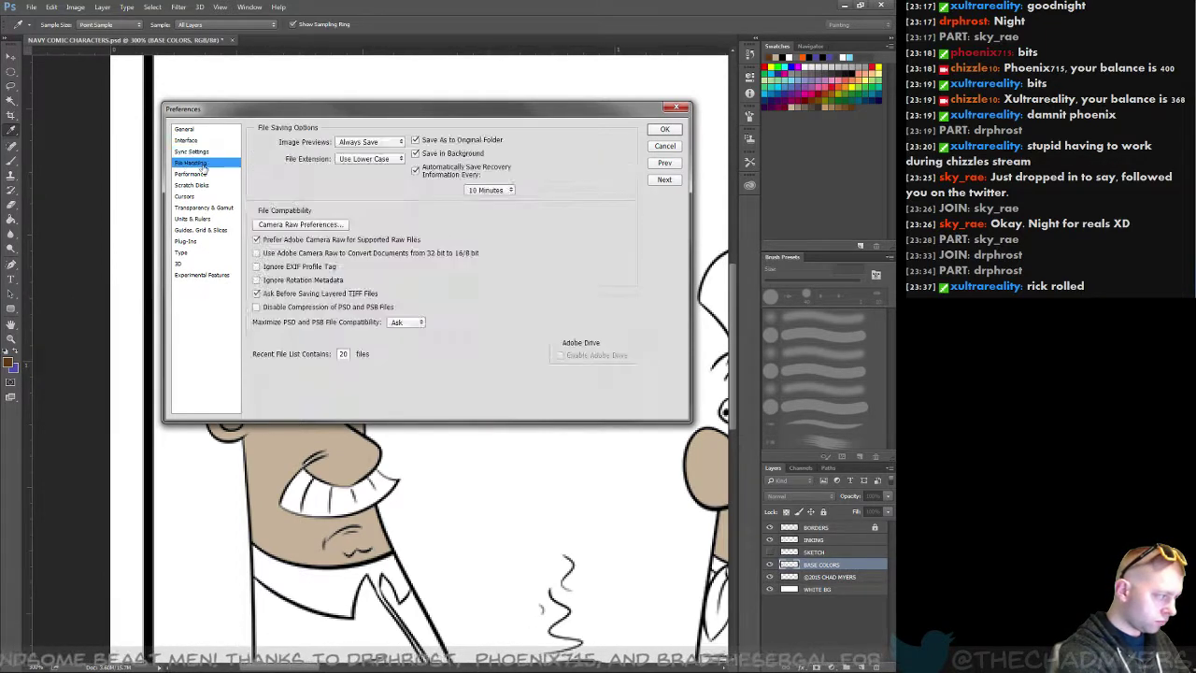
left_click(196, 174)
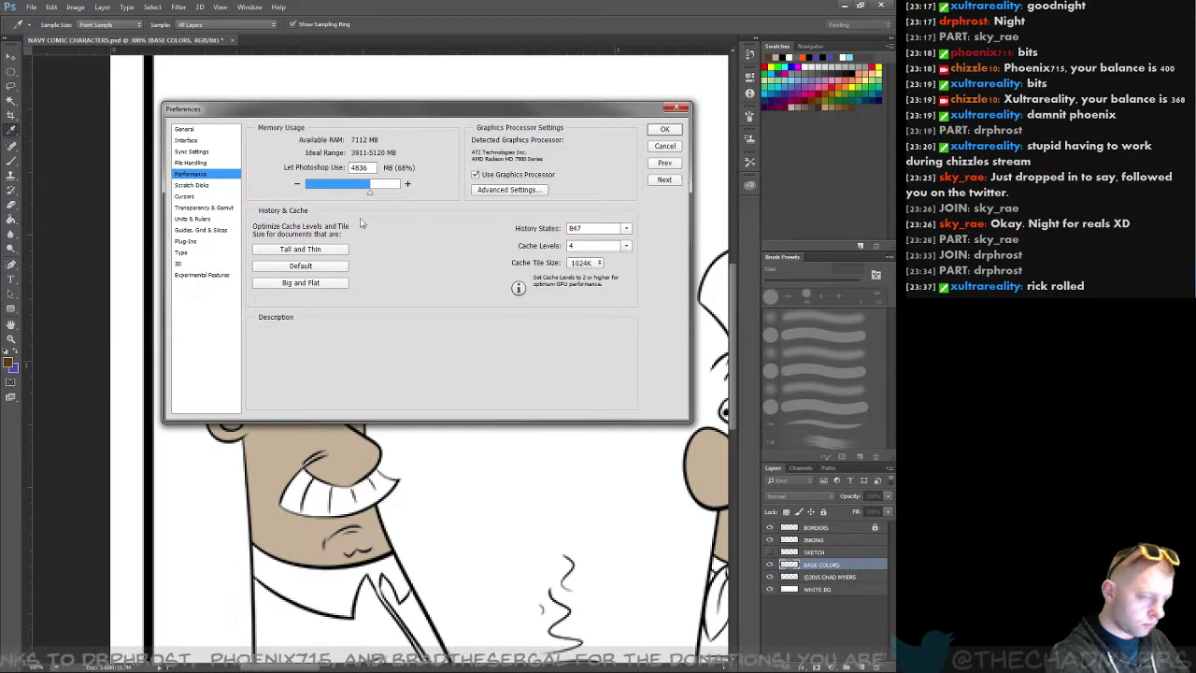
left_click(211, 197)
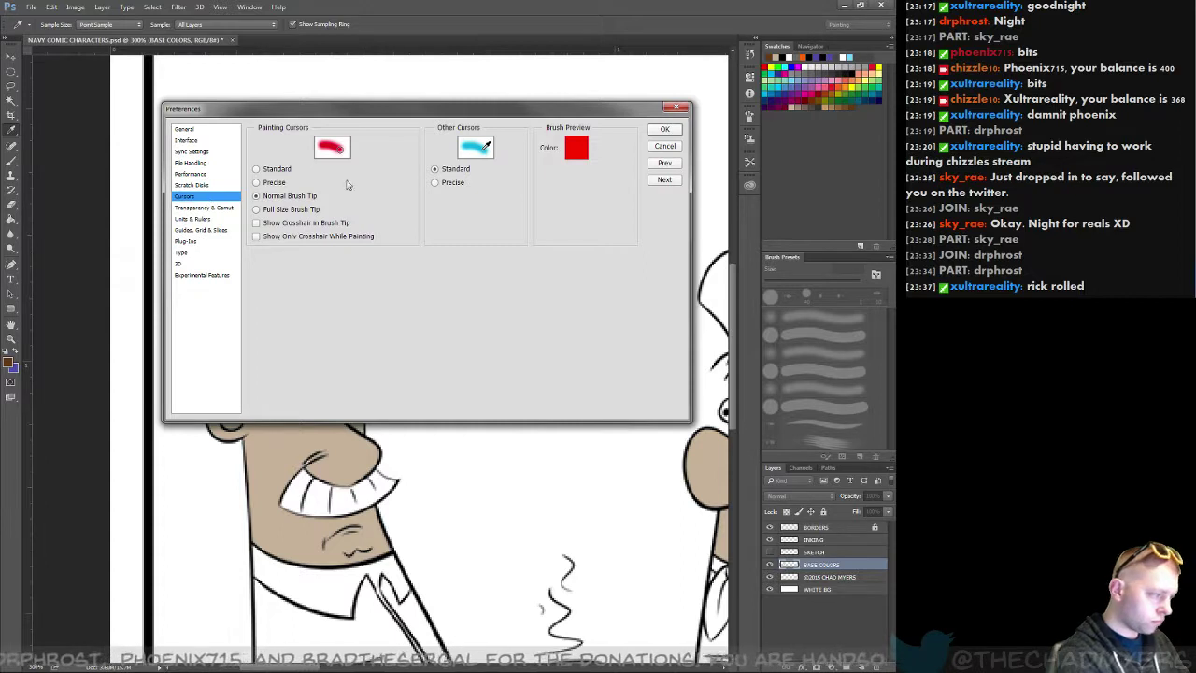
Step: Try the Precise option for the painting cursors and for the other cursors in the Cursors preferences
left_click(256, 182)
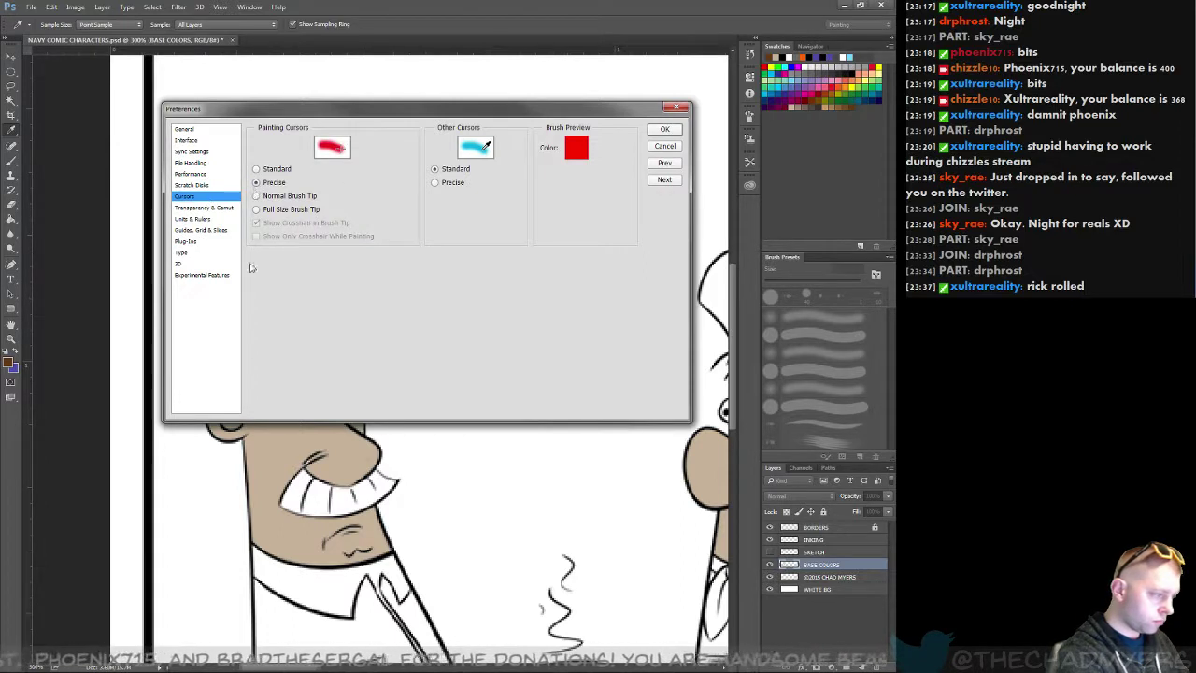
left_click(255, 196)
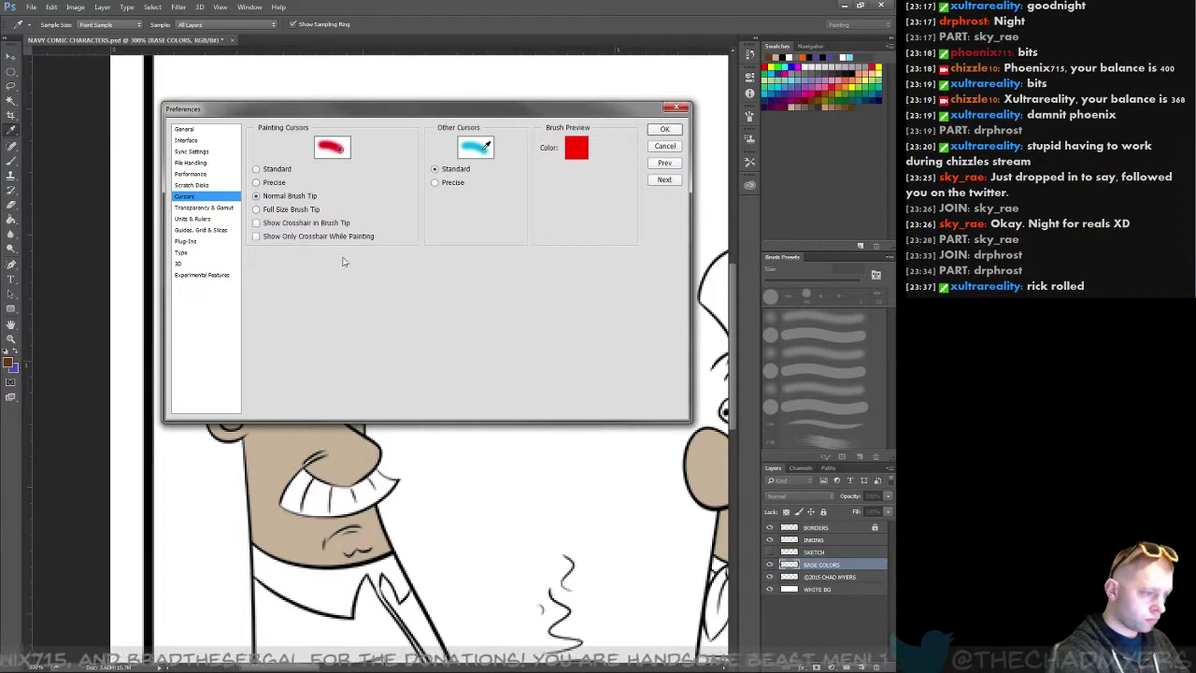
left_click(436, 183)
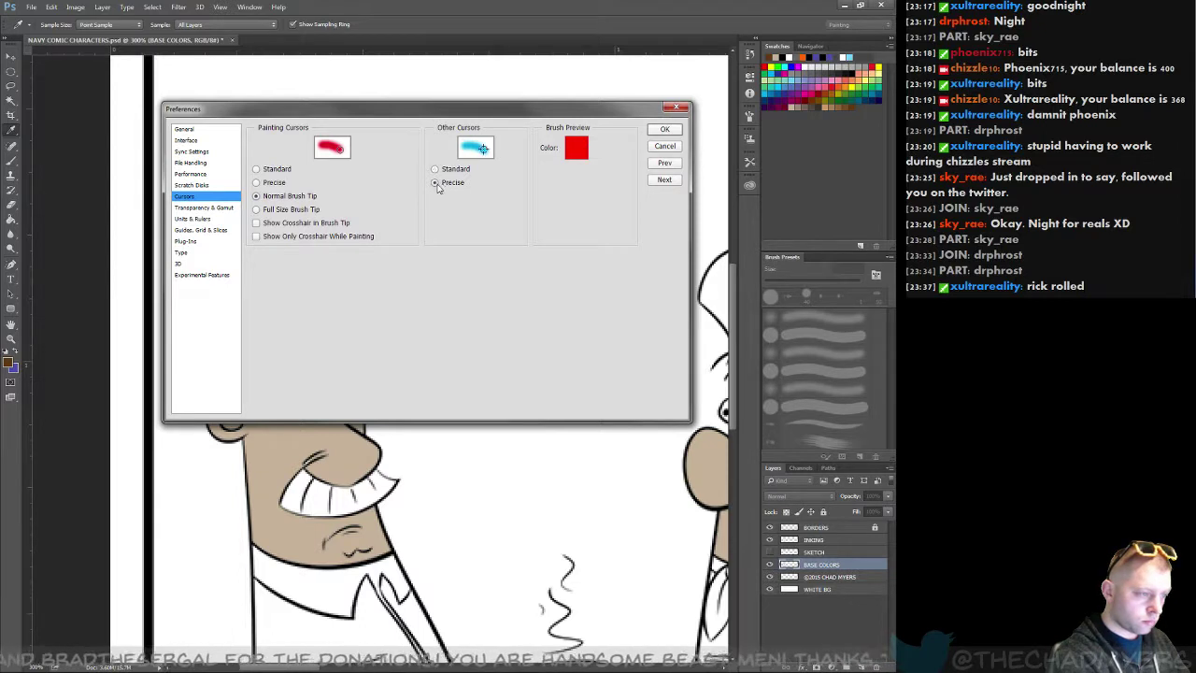
left_click(664, 129)
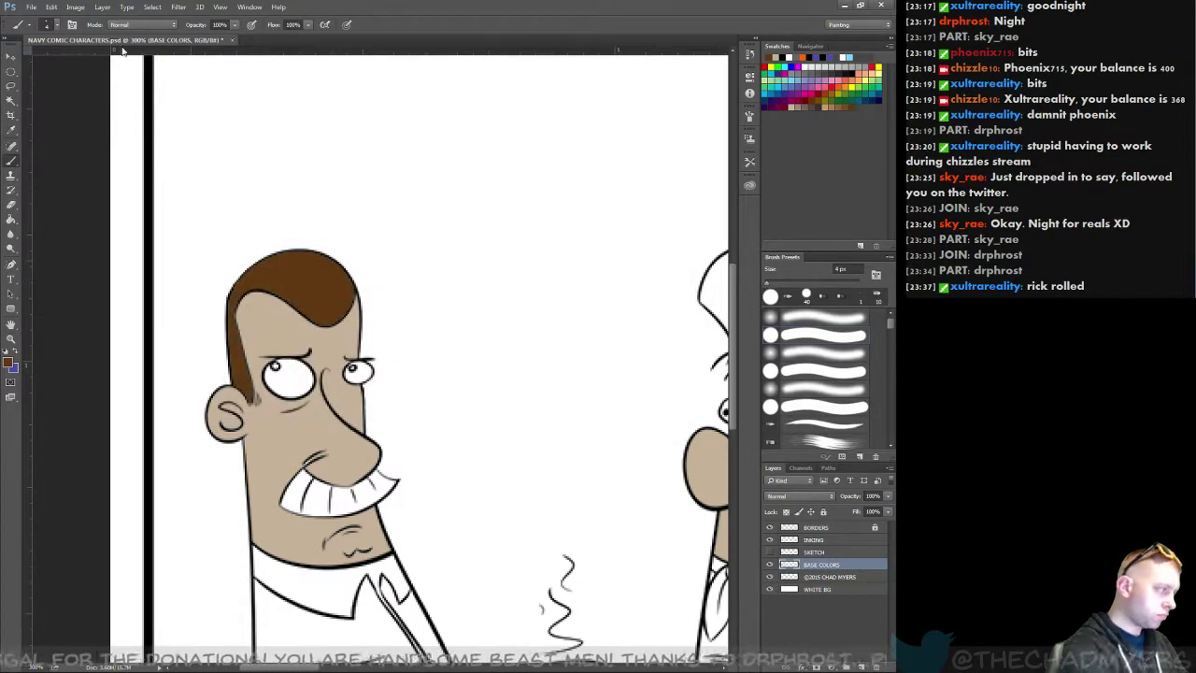
Step: Set the painting cursors to Standard, brush a brown test stroke above the mustached man's head, and undo the stroke
left_click(52, 6)
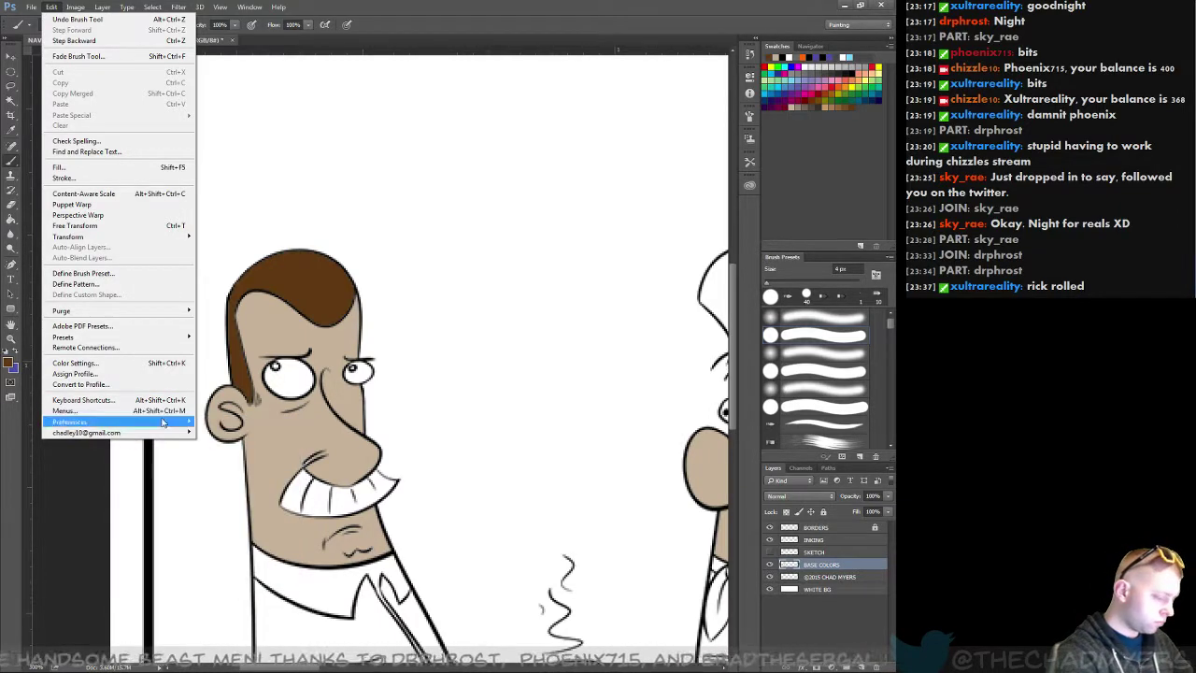
mouse_move(163, 423)
left_click(280, 487)
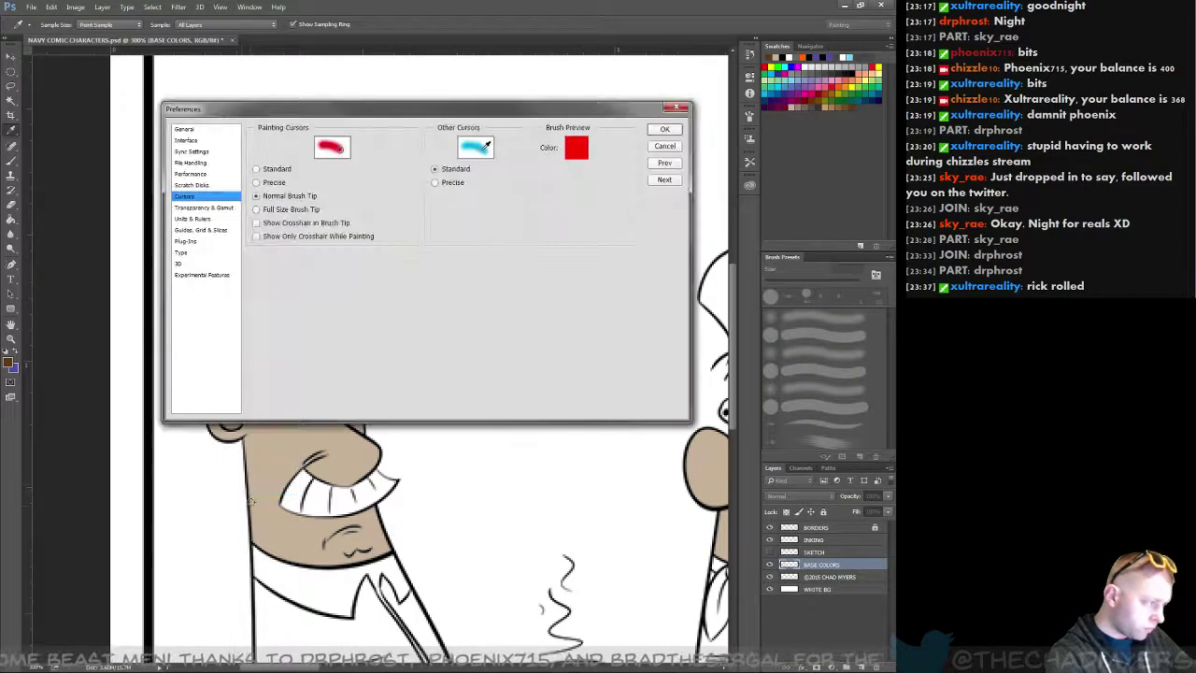
left_click(256, 208)
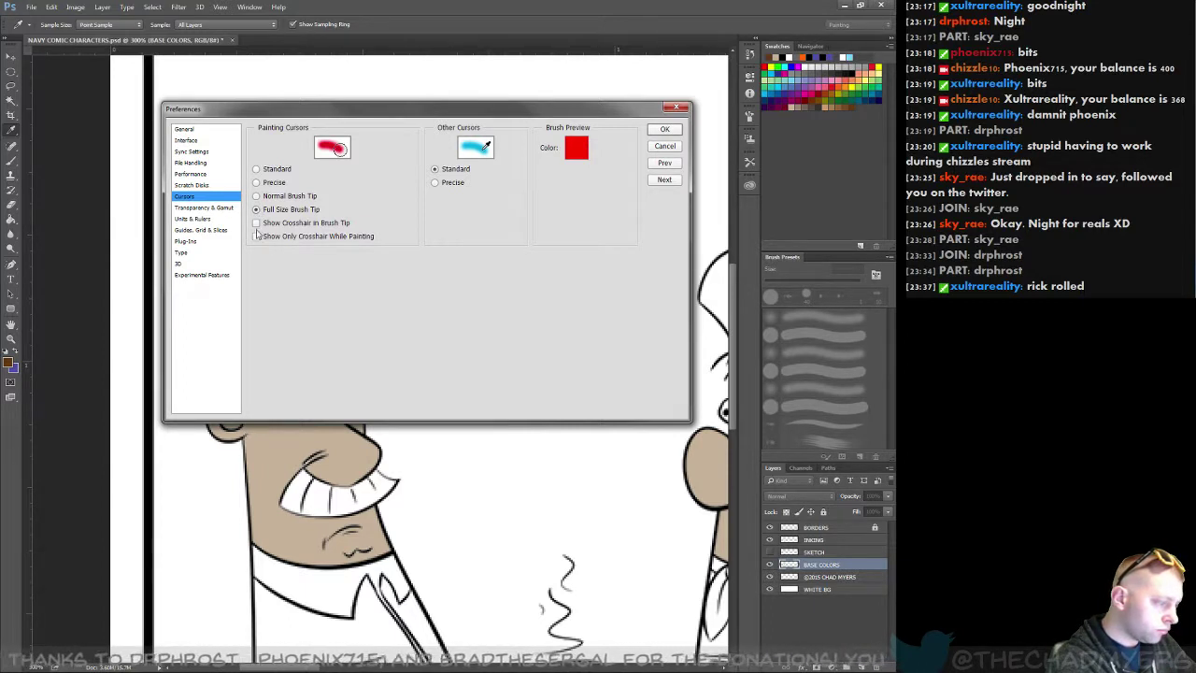
left_click(256, 196)
left_click(256, 182)
left_click(256, 169)
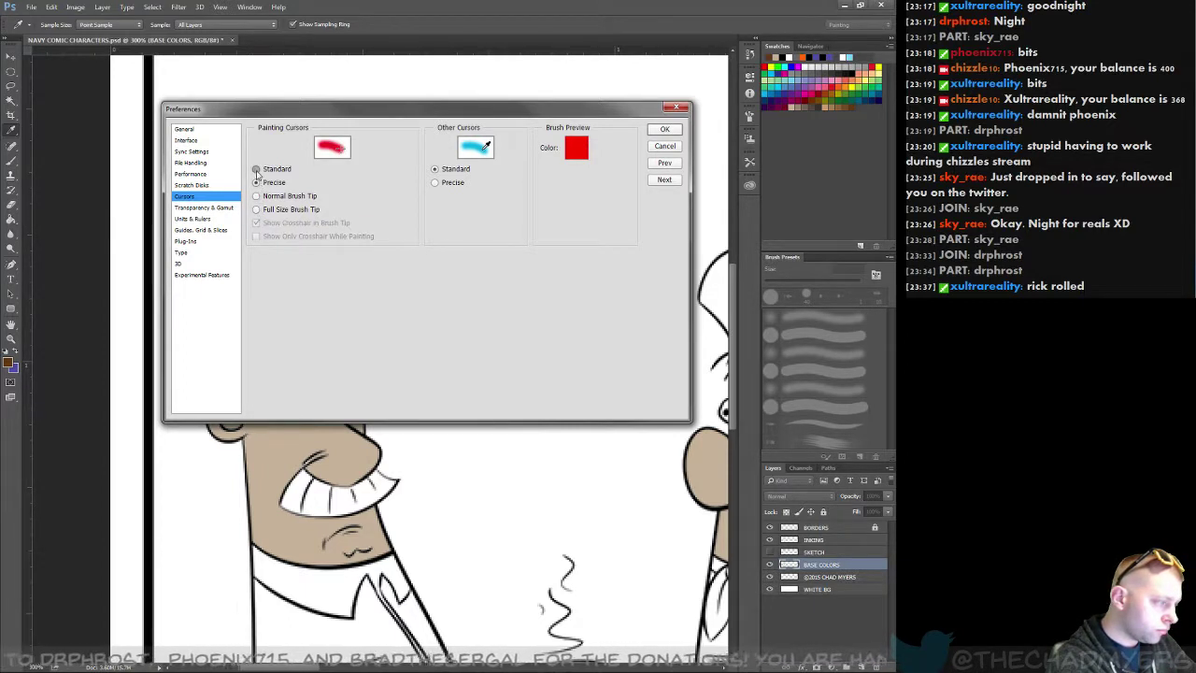
left_click(256, 210)
left_click(257, 170)
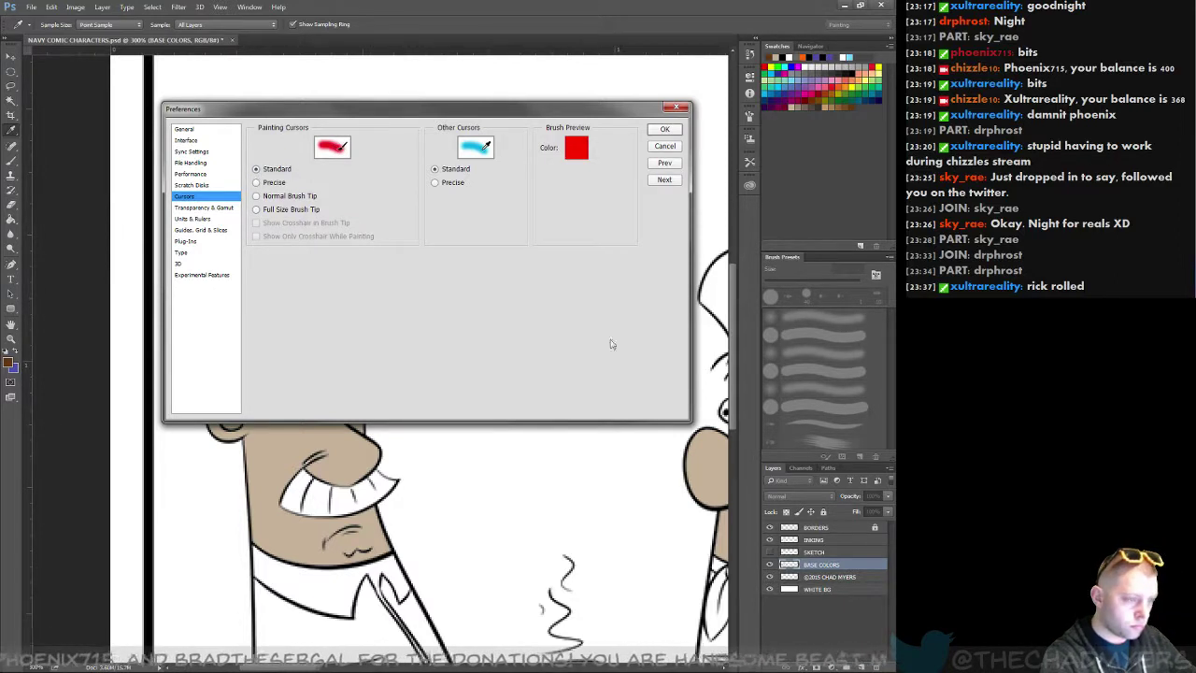
left_click(664, 129)
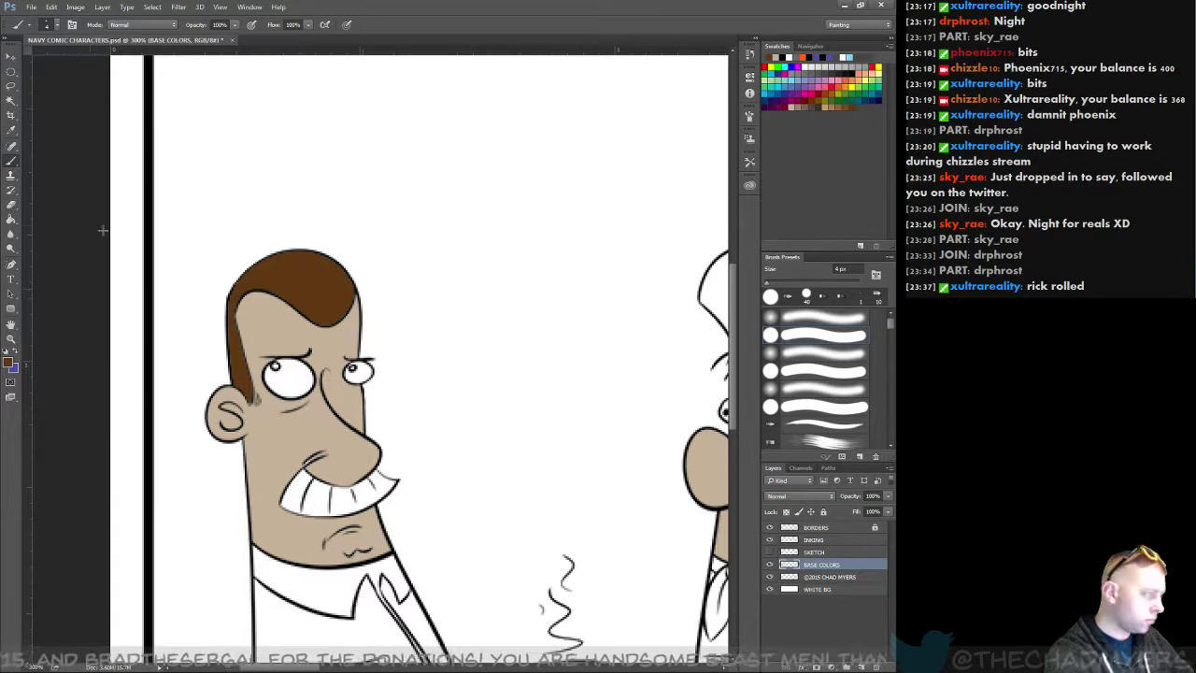
mouse_move(259, 195)
left_mouse_down()
mouse_move(294, 185)
mouse_move(369, 241)
left_mouse_up()
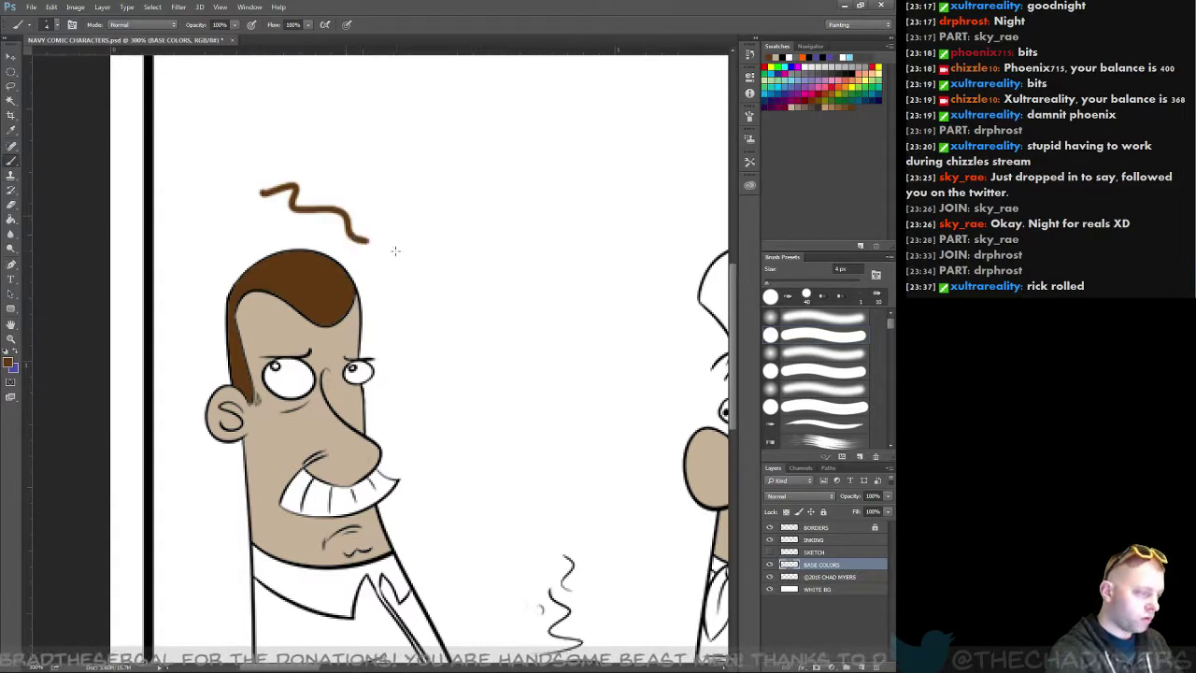
key("ctrl+z")
Step: Set the painting cursors to Normal Brush Tip with Show Crosshair in Brush Tip enabled in the Cursors preferences
left_click(52, 6)
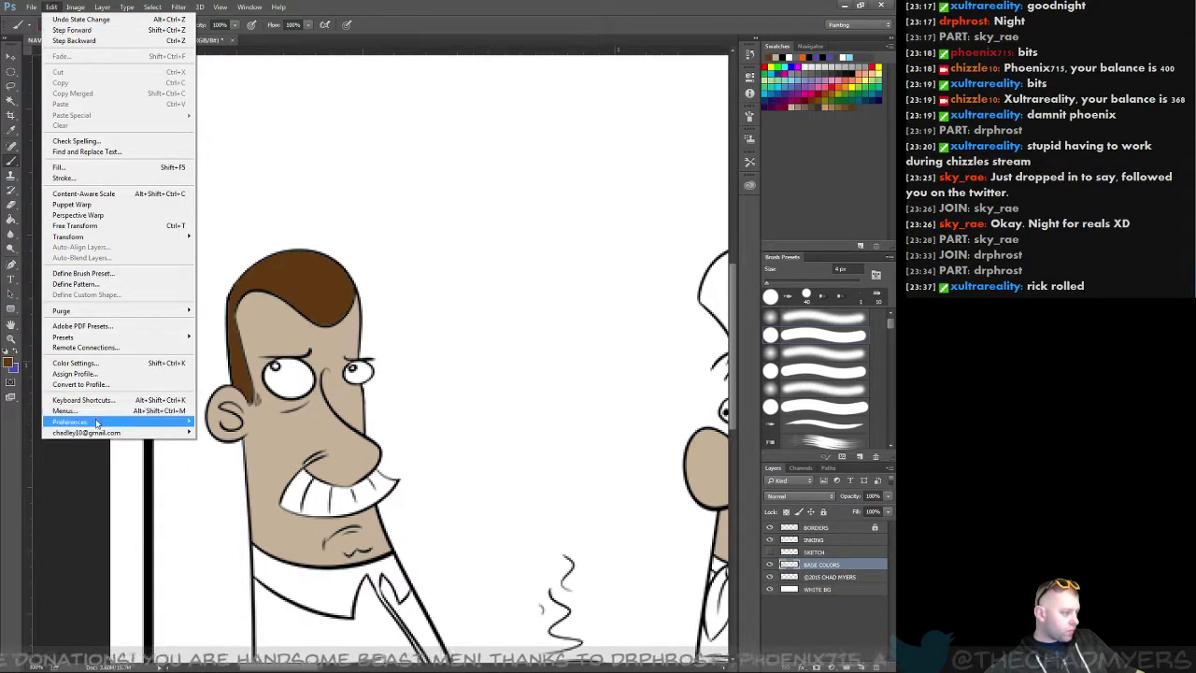
mouse_move(103, 421)
left_click(228, 490)
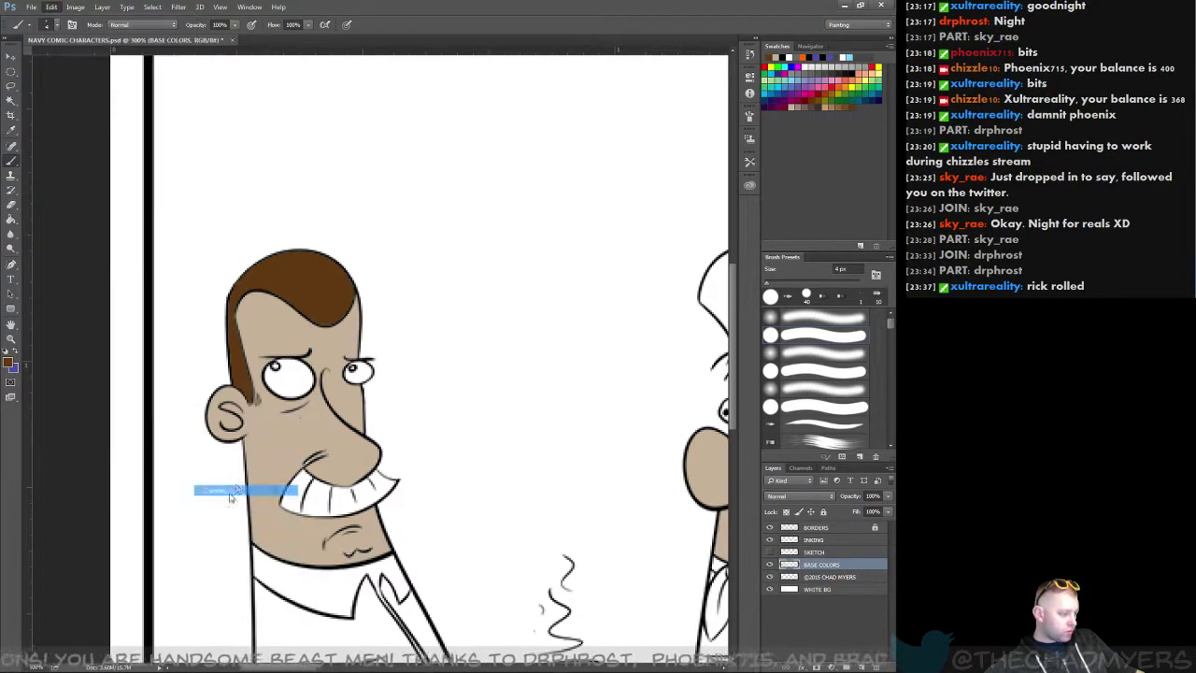
left_click(279, 196)
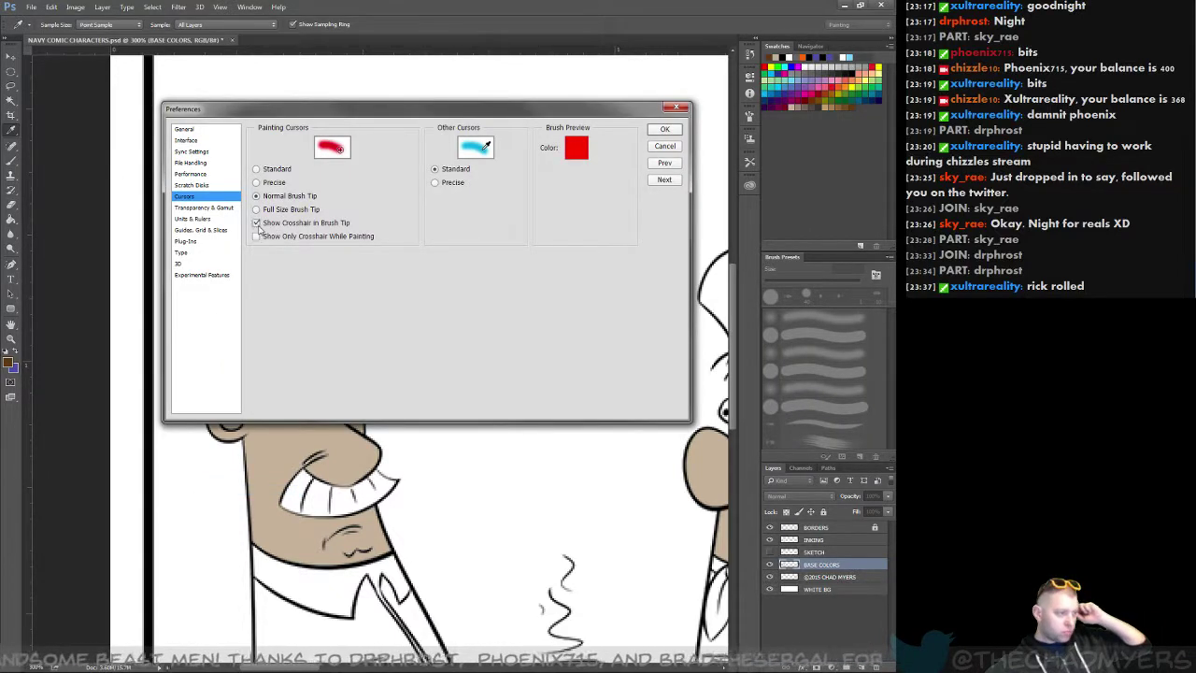
left_click(258, 225)
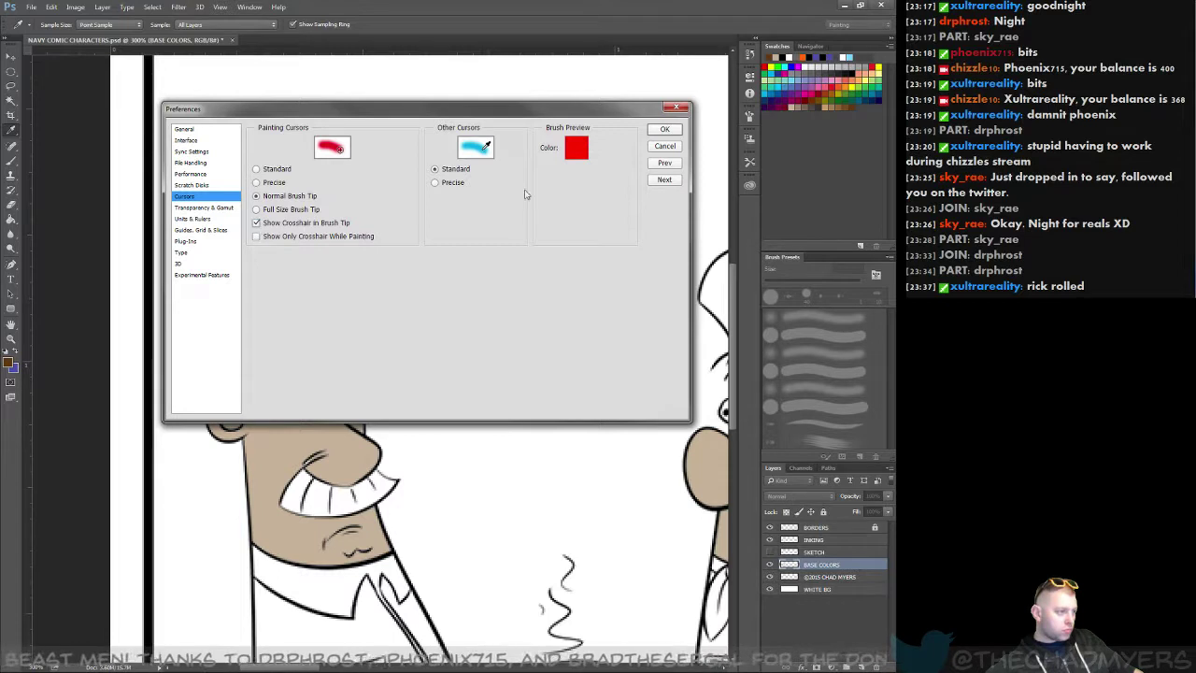
left_click(664, 131)
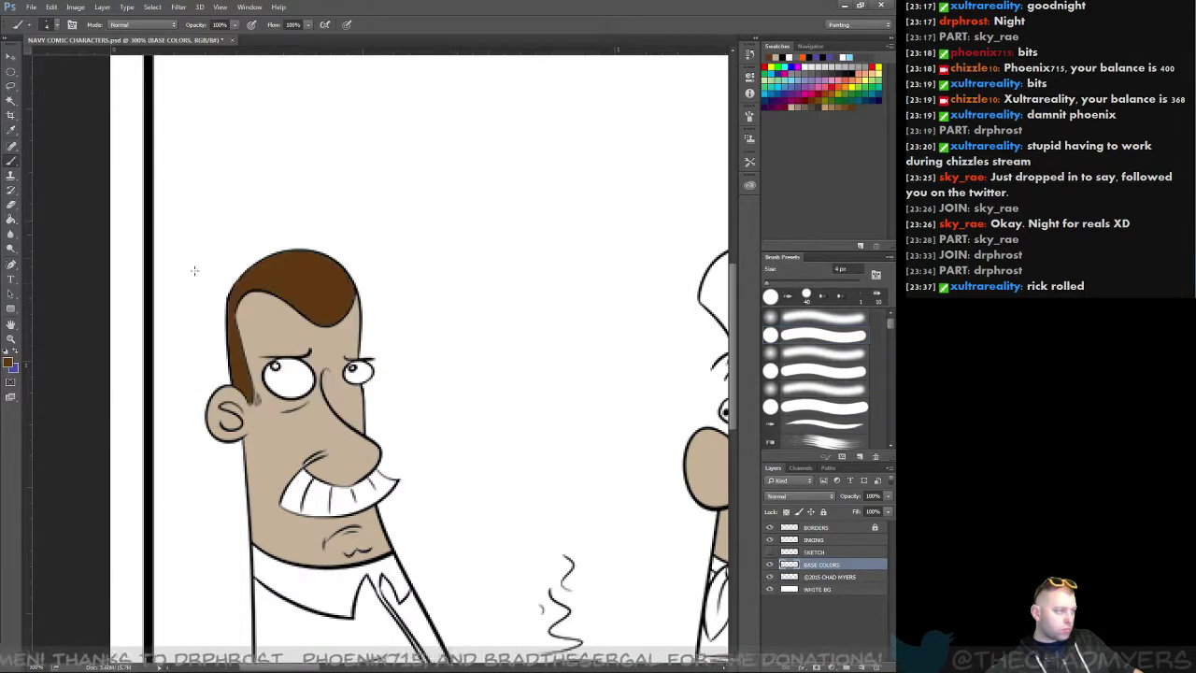
left_click(11, 147)
left_click(11, 131)
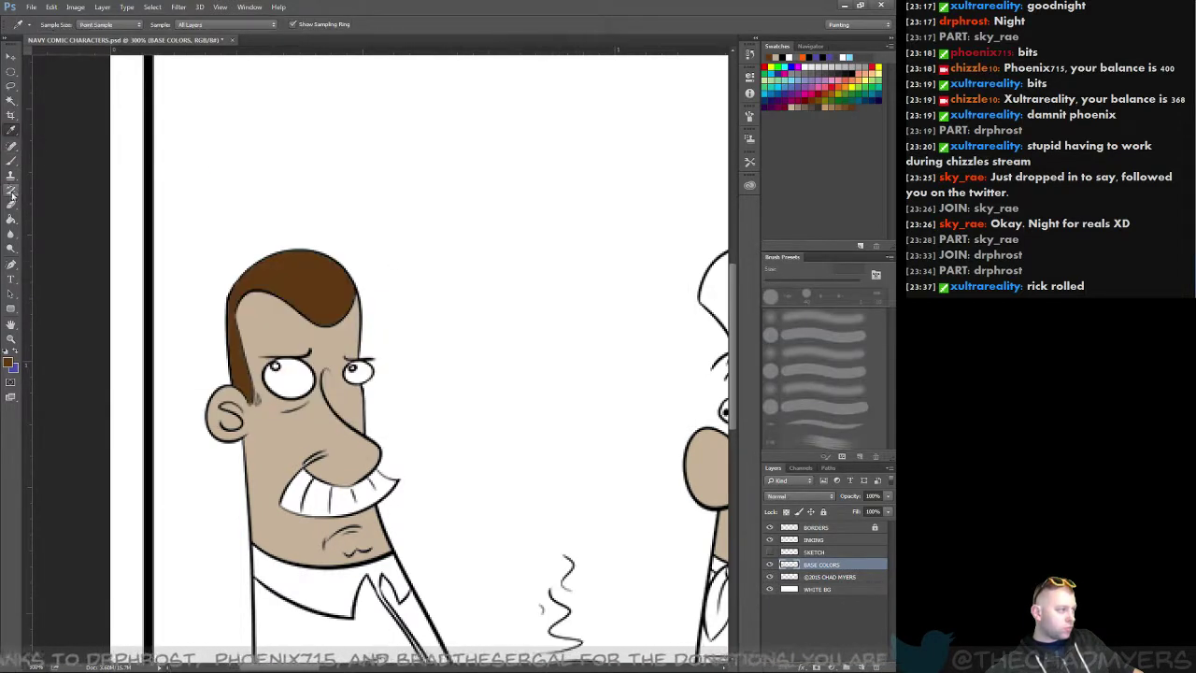
left_click(12, 160)
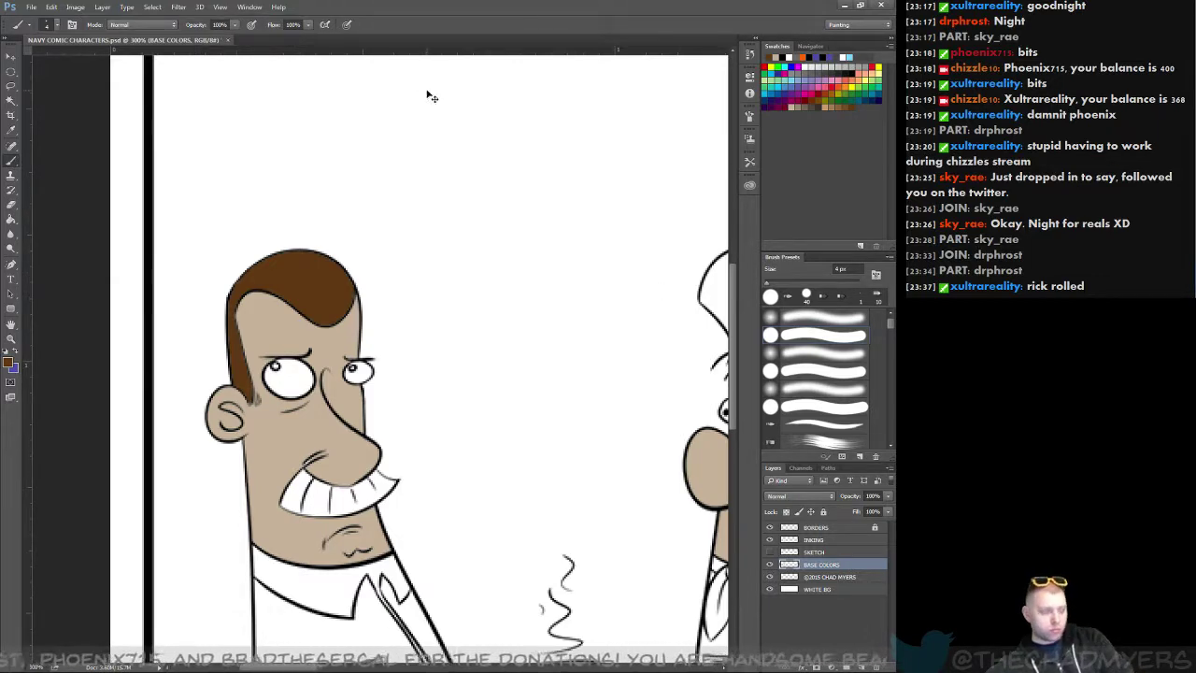
Step: Quit Photoshop and relaunch it by way of the Creative Cloud desktop app
left_click(878, 6)
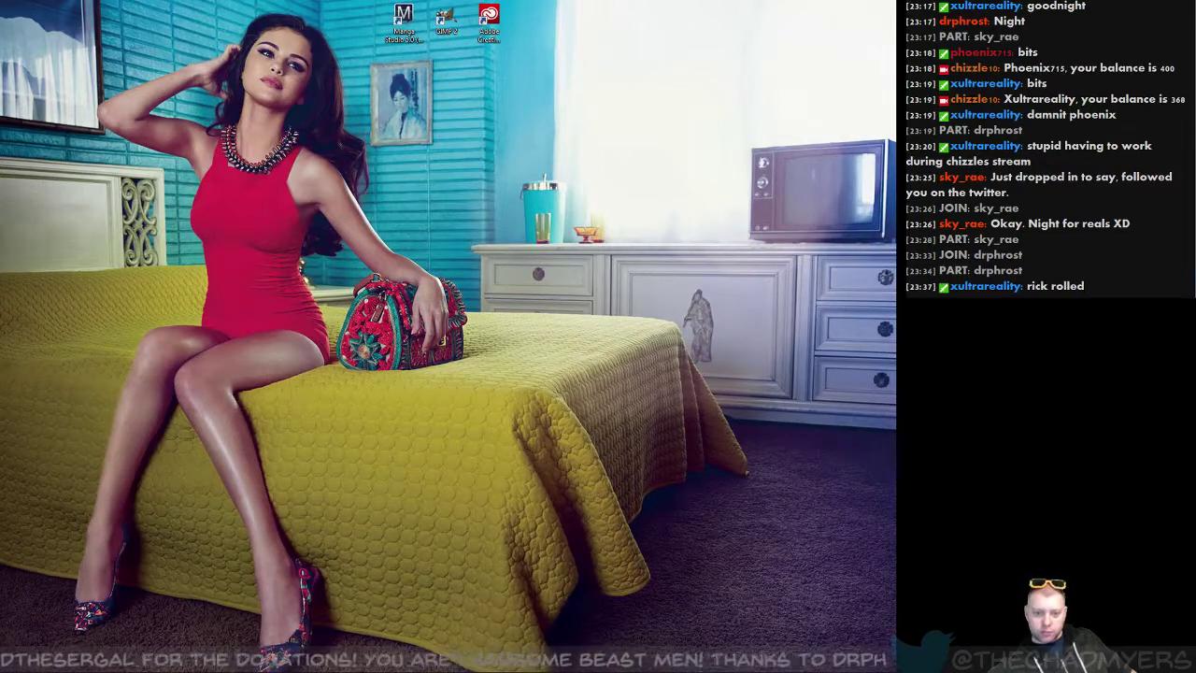
double_click(489, 17)
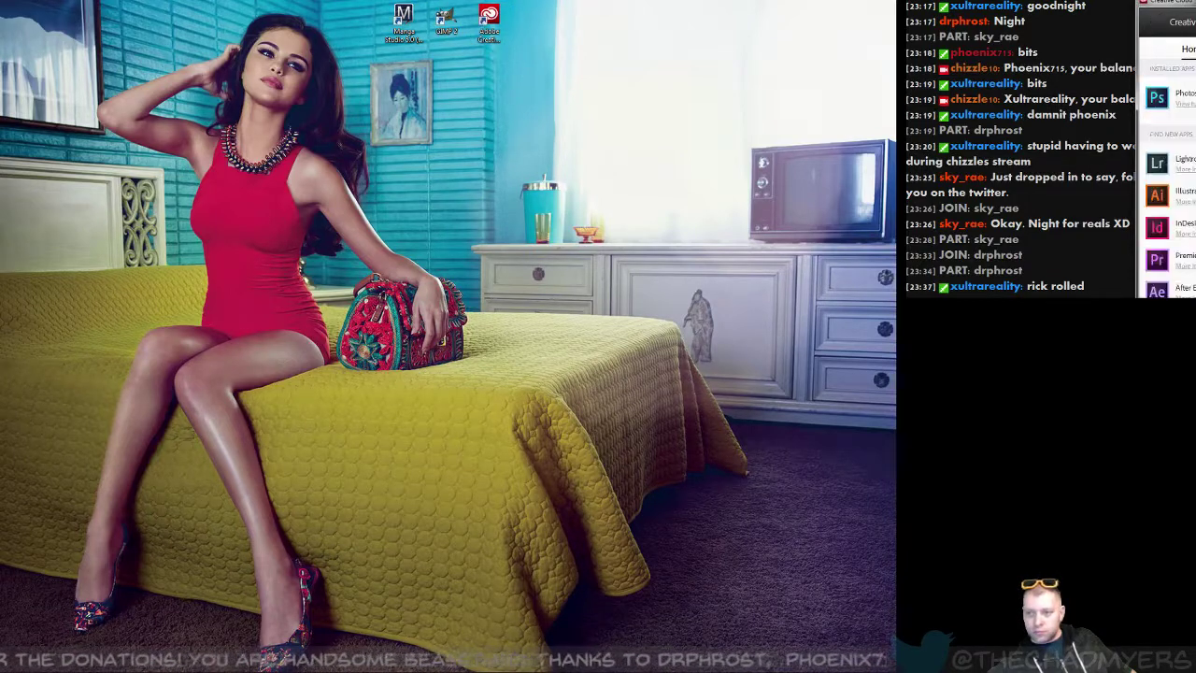
left_click(1170, 103)
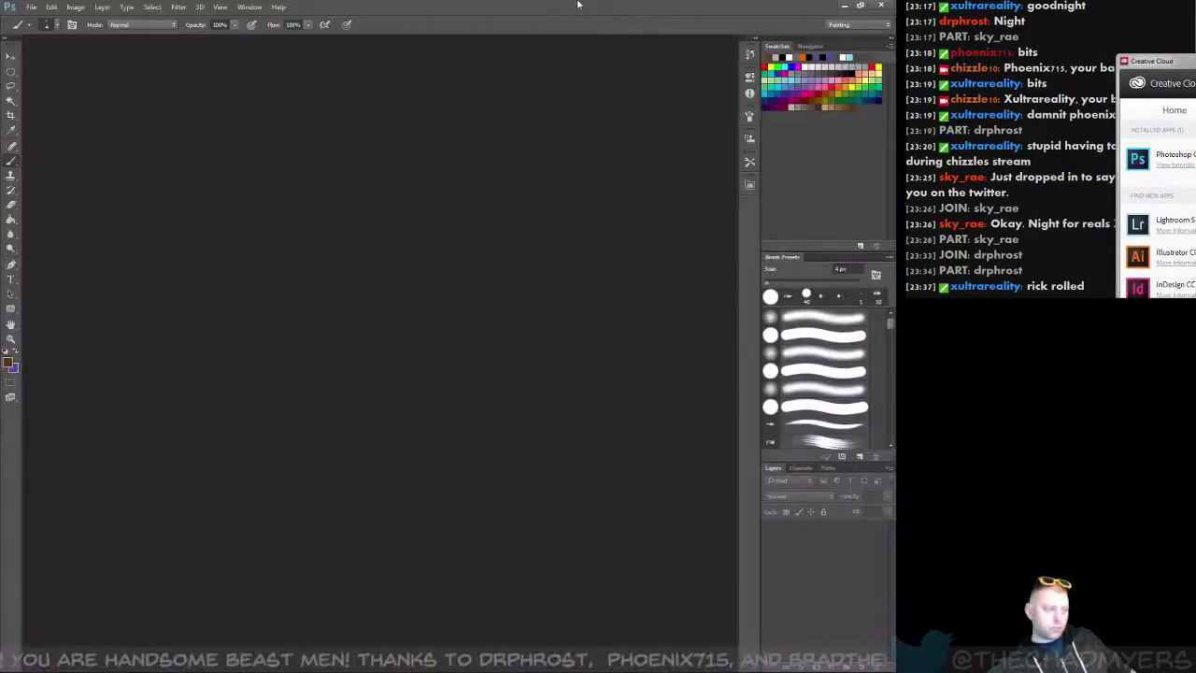
left_click(50, 8)
left_click(1194, 62)
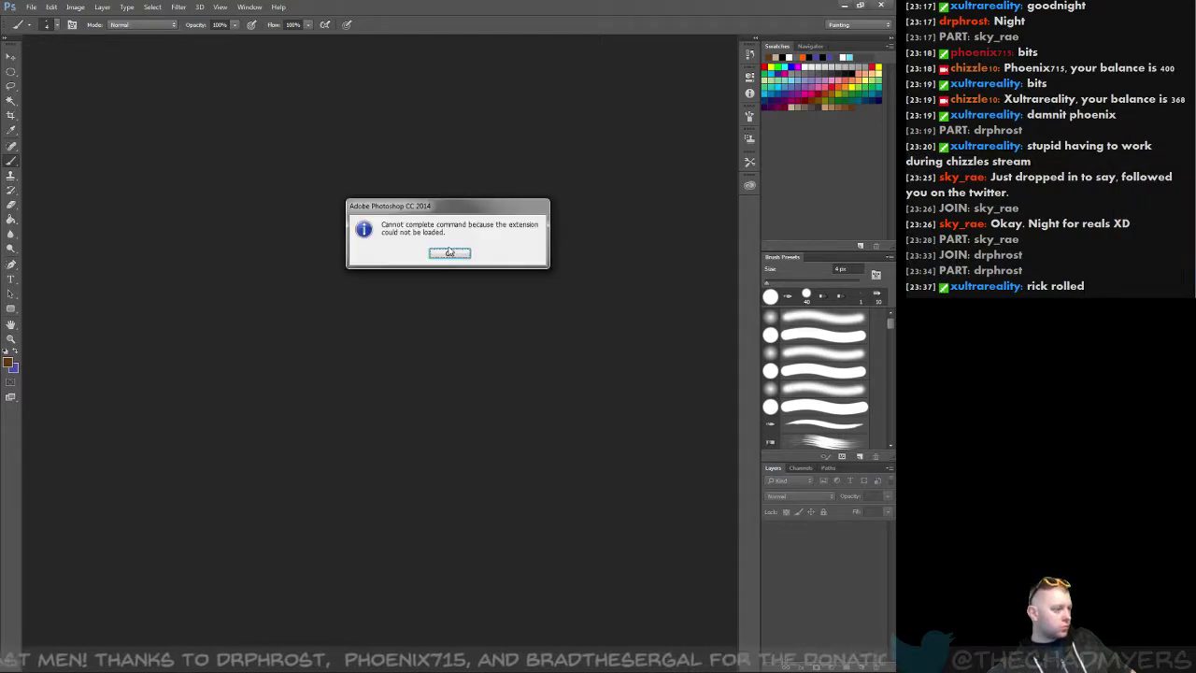
left_click(448, 254)
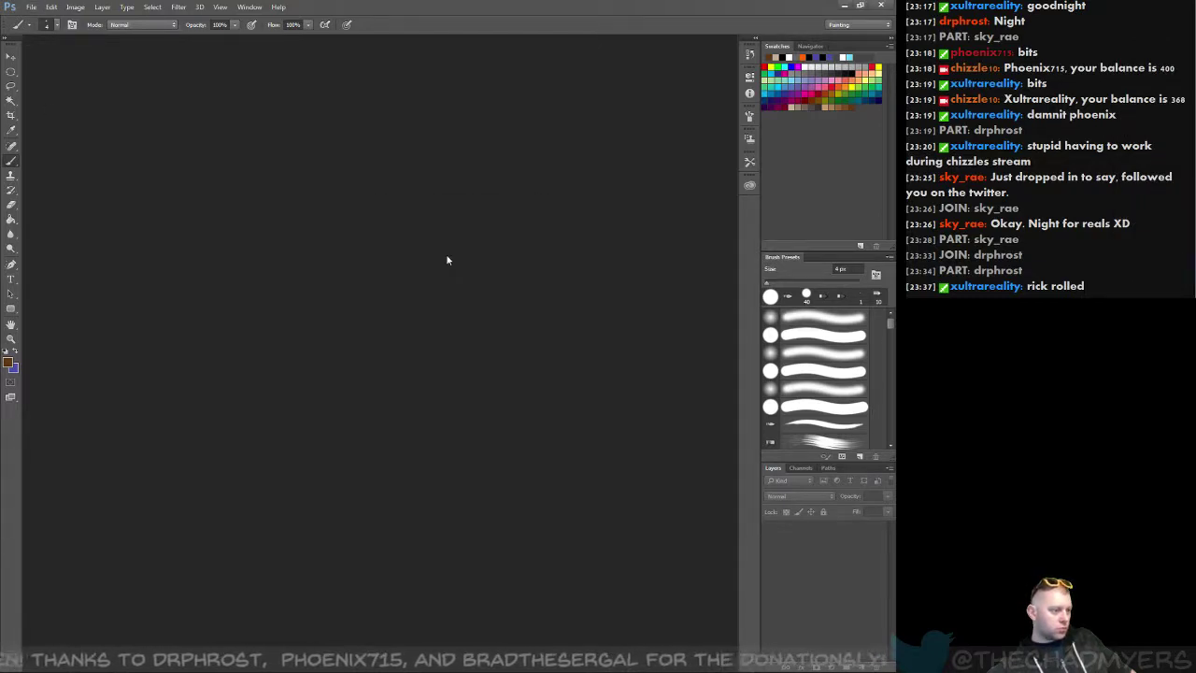
Step: Reopen the recent file NAVY COMIC CHARACTERS.psd
left_click(31, 6)
mouse_move(93, 75)
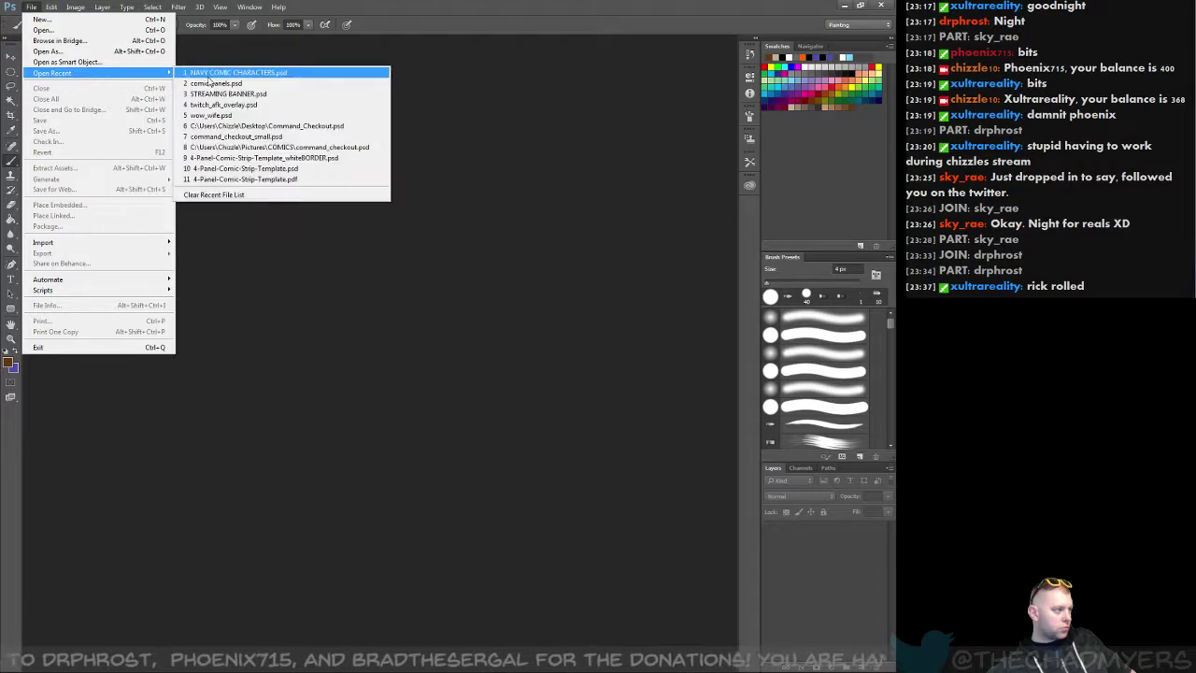
left_click(210, 75)
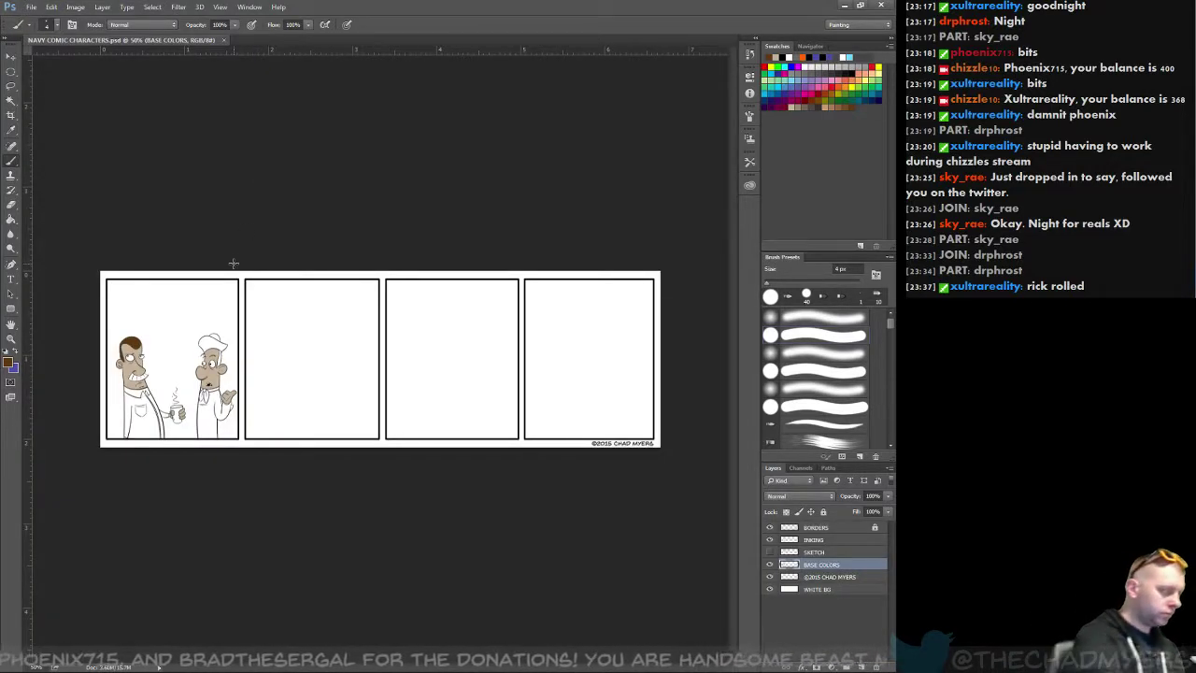
Step: Brush a brown test stroke in the white space between the two characters and undo it
key("z")
left_click_drag(188, 375, 417, 352)
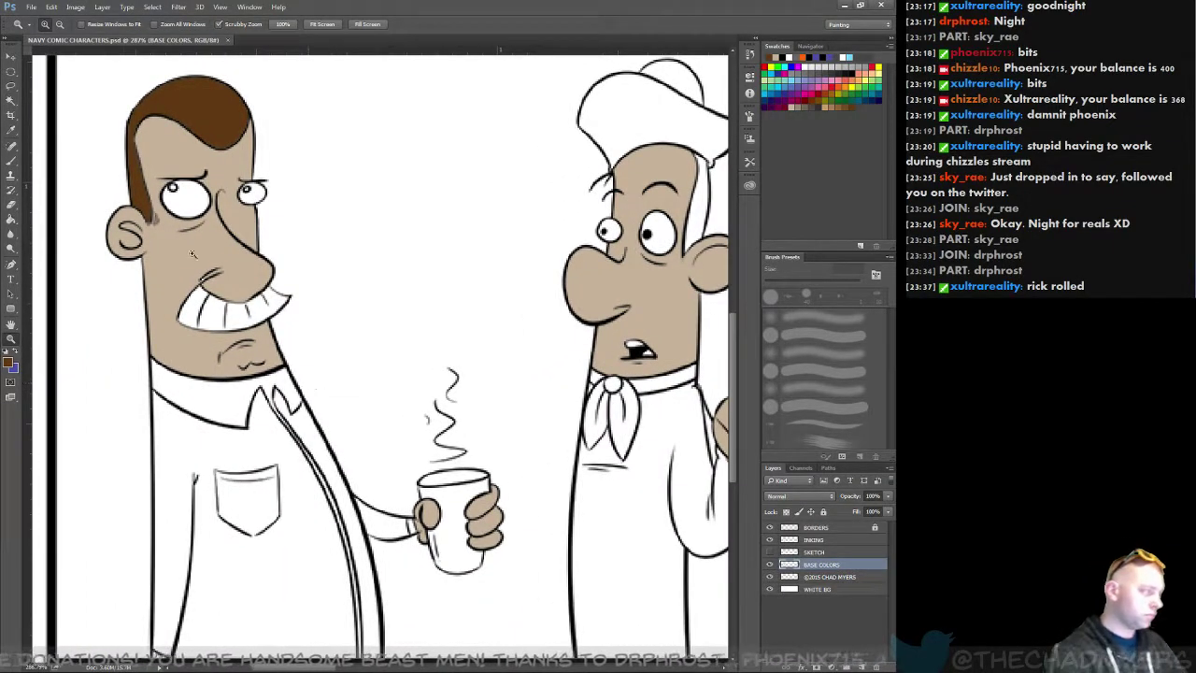
left_click(11, 161)
mouse_move(305, 181)
left_mouse_down()
mouse_move(335, 211)
mouse_move(389, 331)
left_mouse_up()
key("ctrl+z")
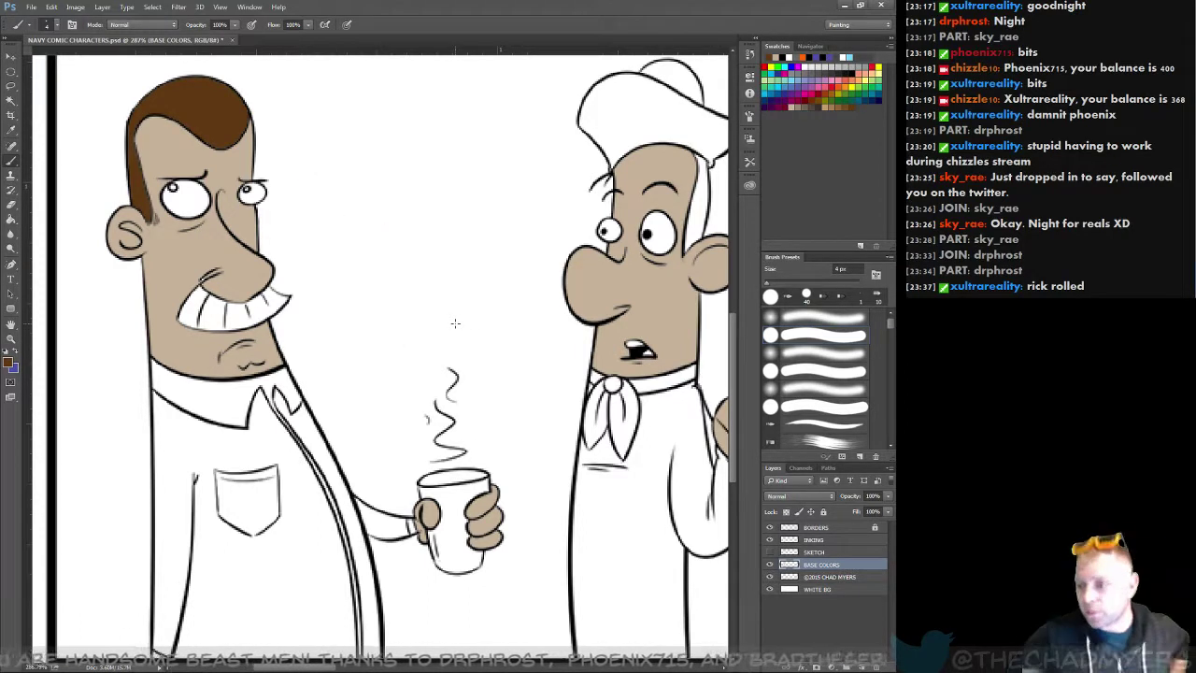